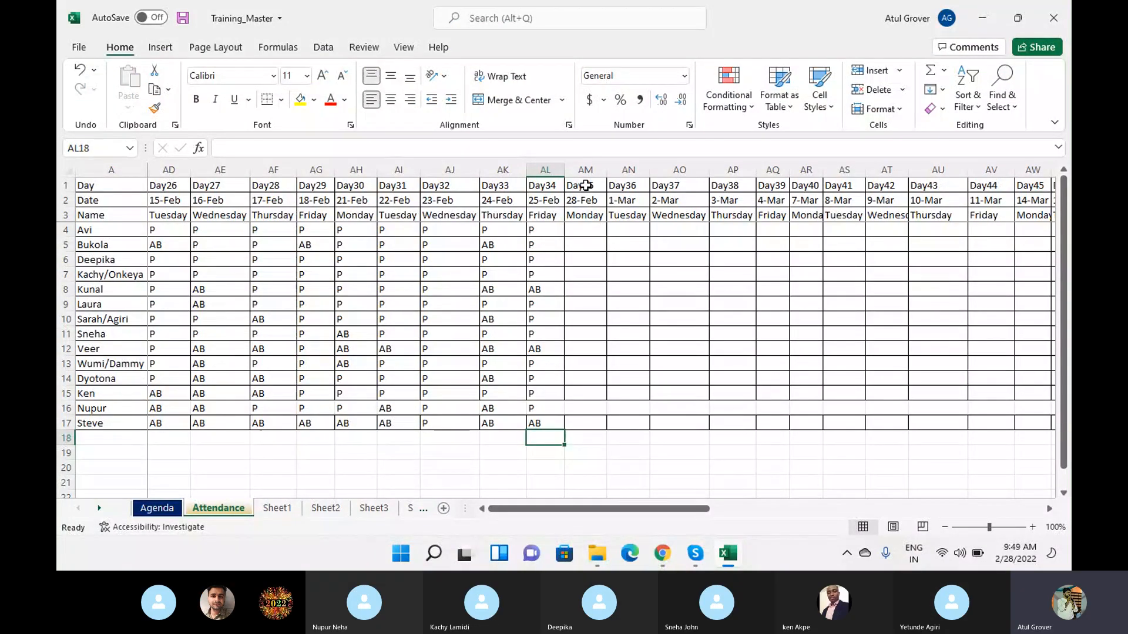
- Select the Day35 cells for 28-Feb in the attendance sheet and switch to the Skype call window
left_click_drag(585, 185, 584, 422)
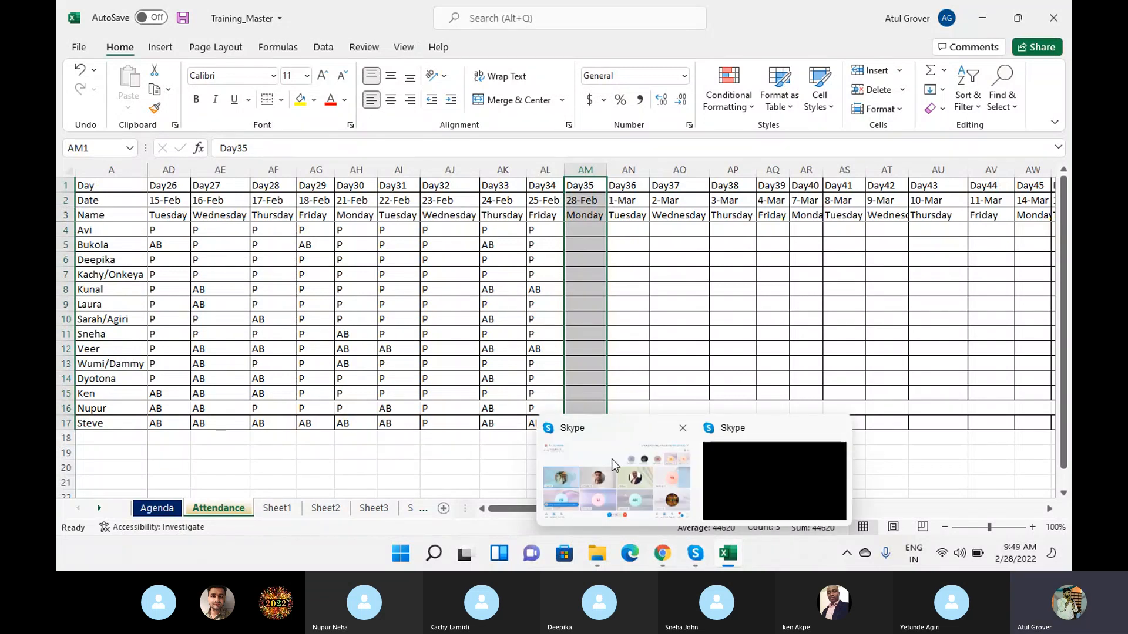
left_click(614, 466)
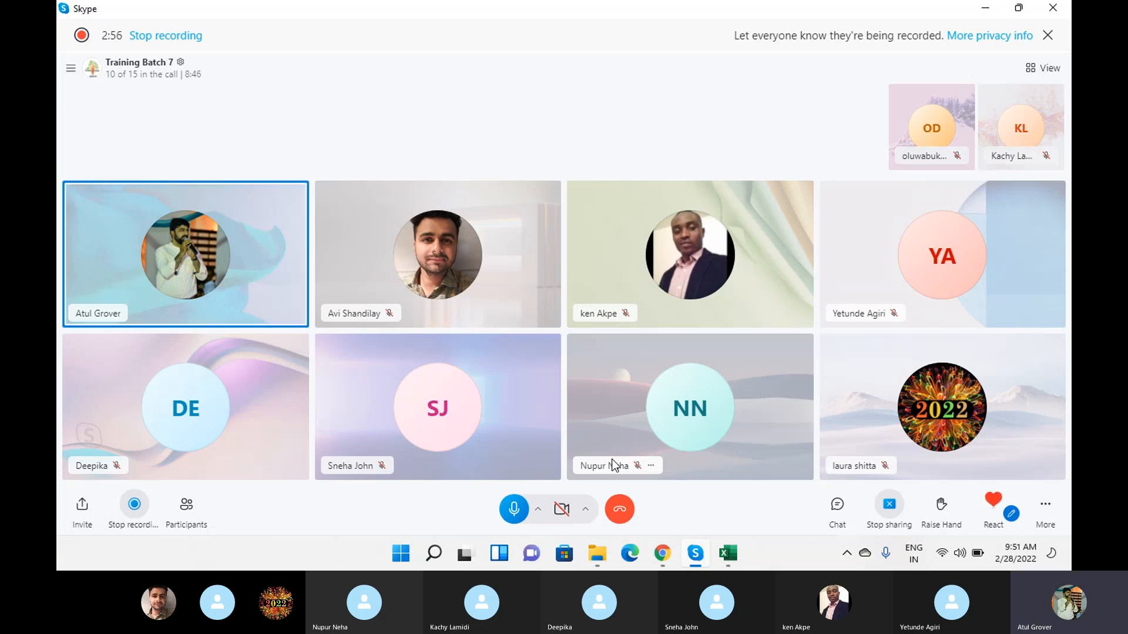
- Switch to ServiceNow in Chrome, filter the application navigator for "incident" and open a new incident record
mouse_move(707, 554)
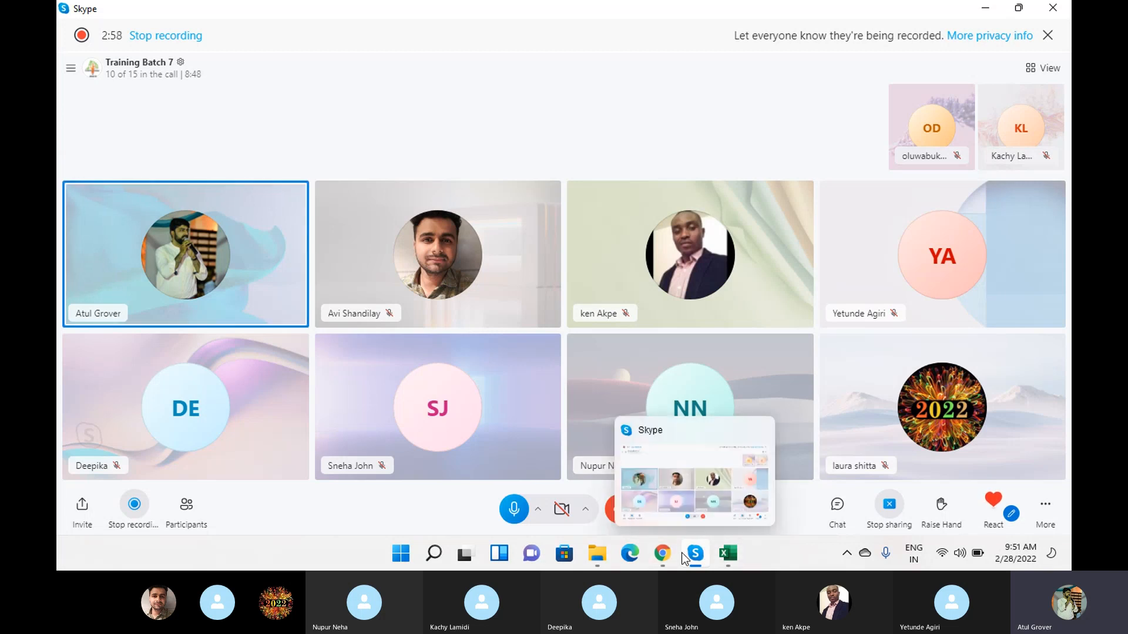
left_click(662, 554)
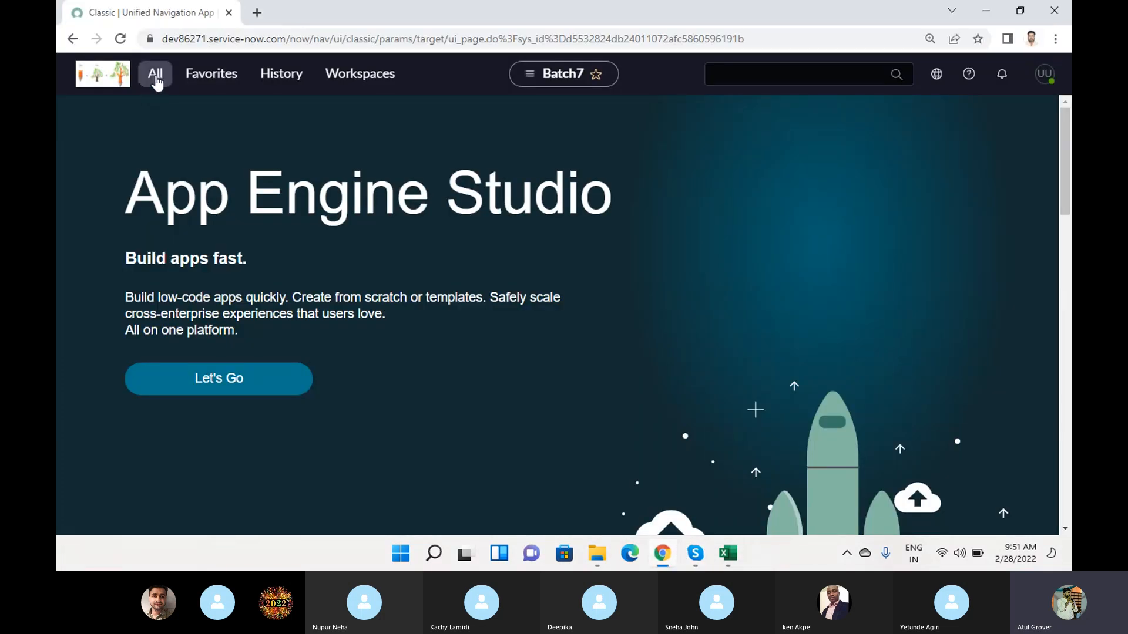
left_click(156, 83)
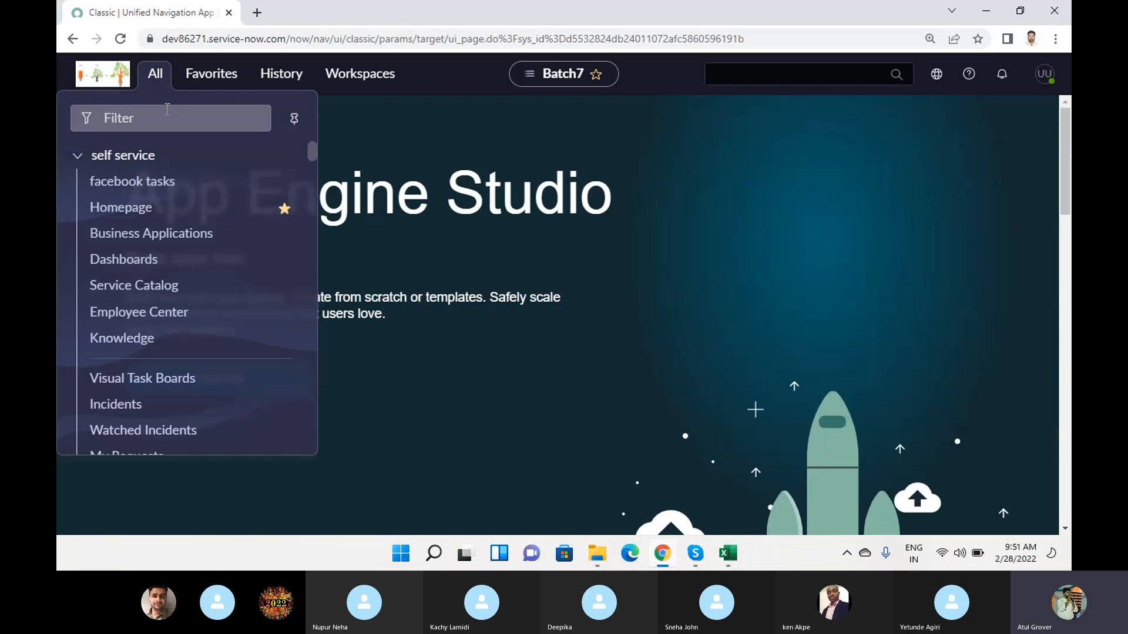
left_click(168, 110)
type("inci")
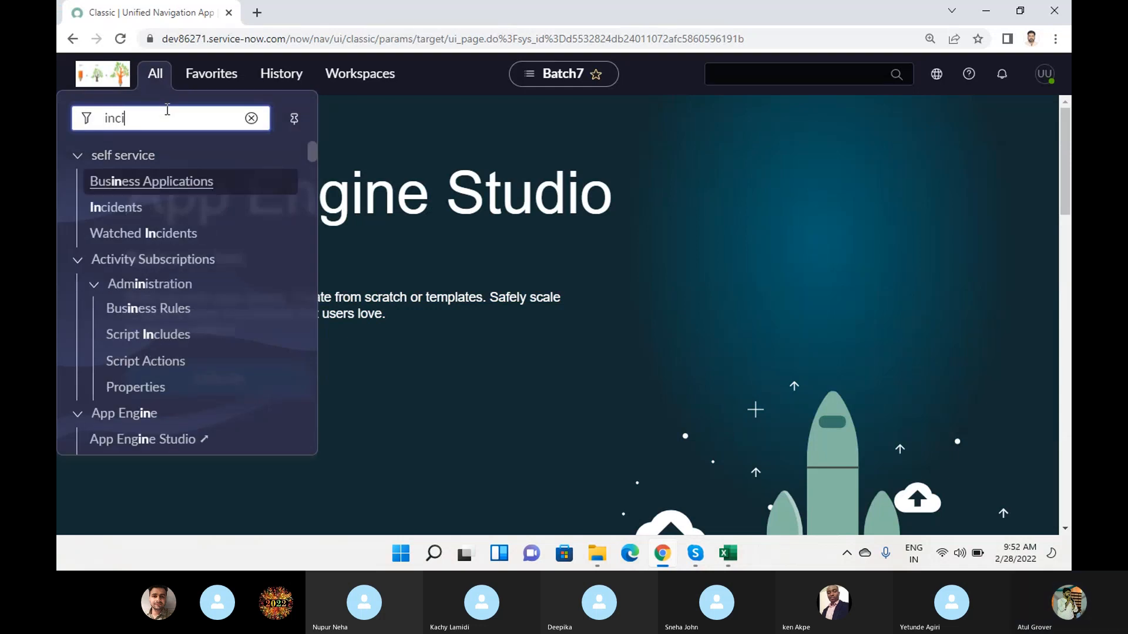
type("dent")
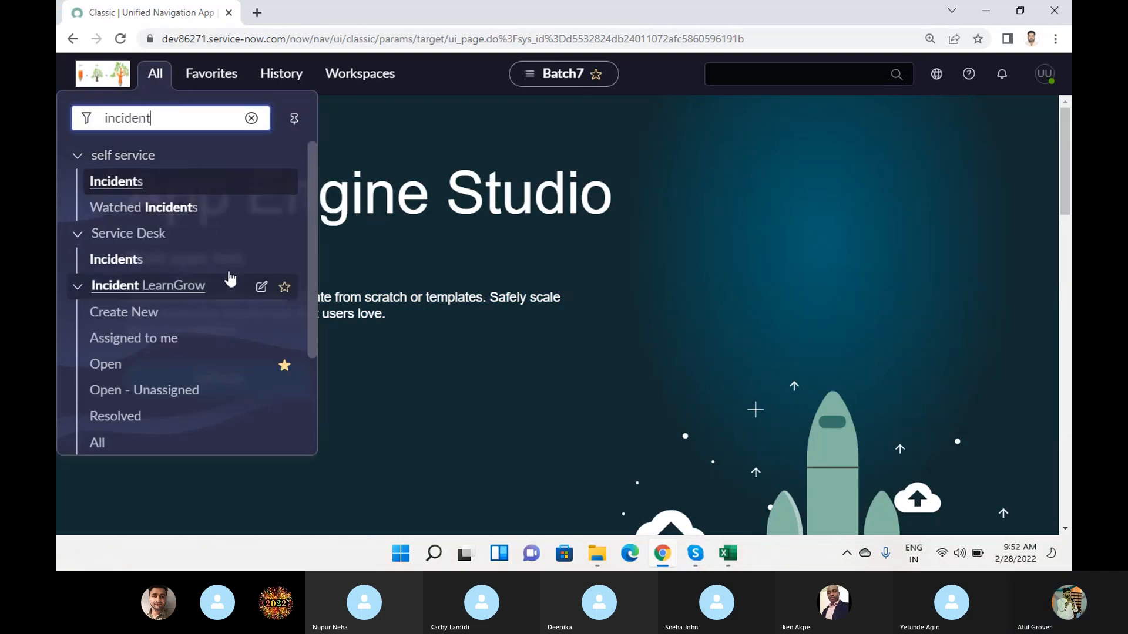
left_click(124, 313)
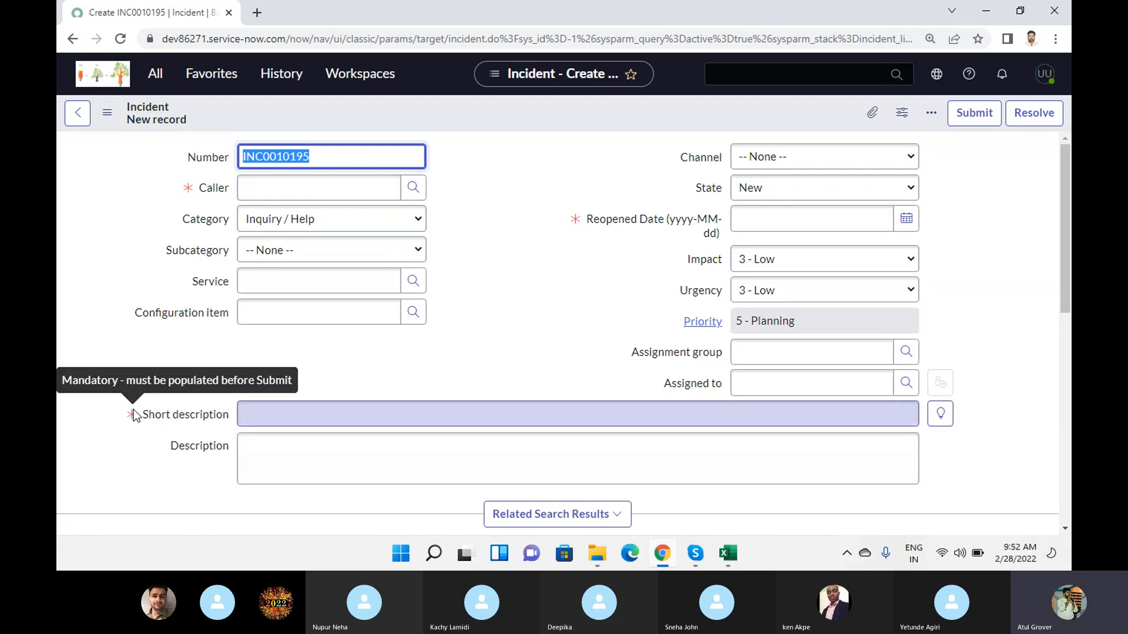
- Enter "jhjksdh" as the new incident's short description
left_click(262, 417)
type("jhjksdh")
left_click(270, 441)
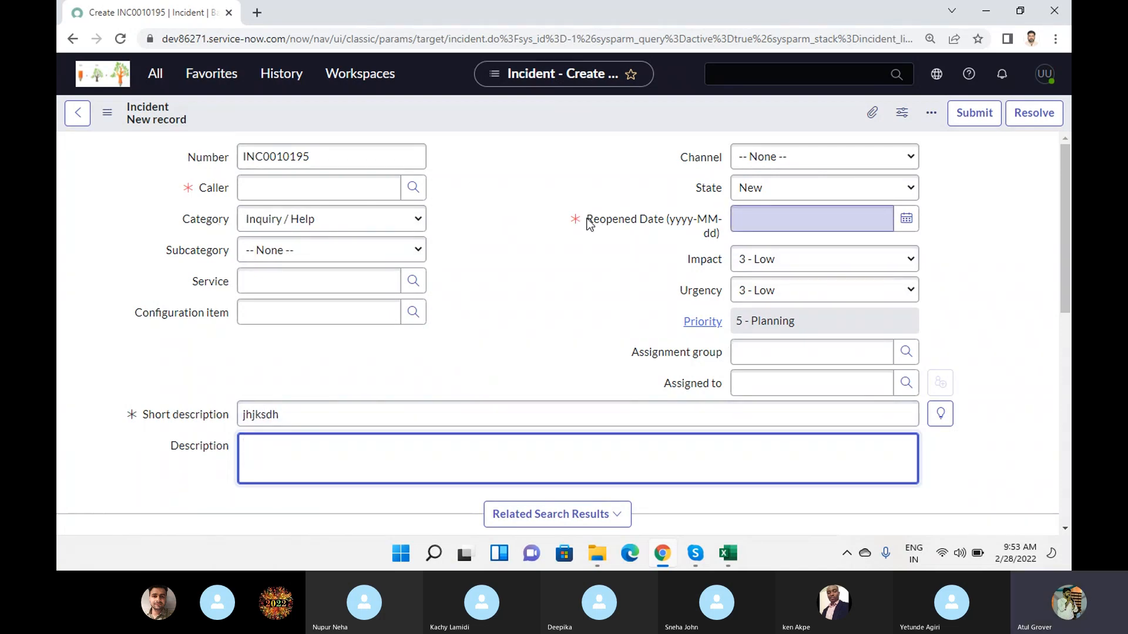
- Collapse the related search results and show the incident's Resolution Information section
scroll(352, 326, "down", 4)
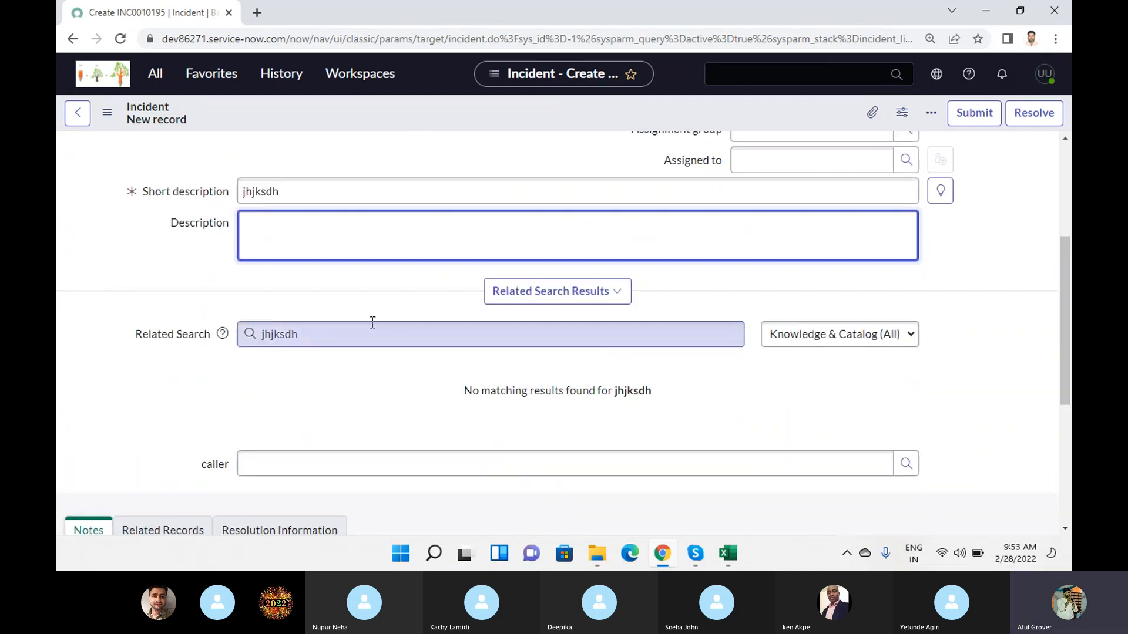
left_click(564, 292)
scroll(223, 387, "down", 3)
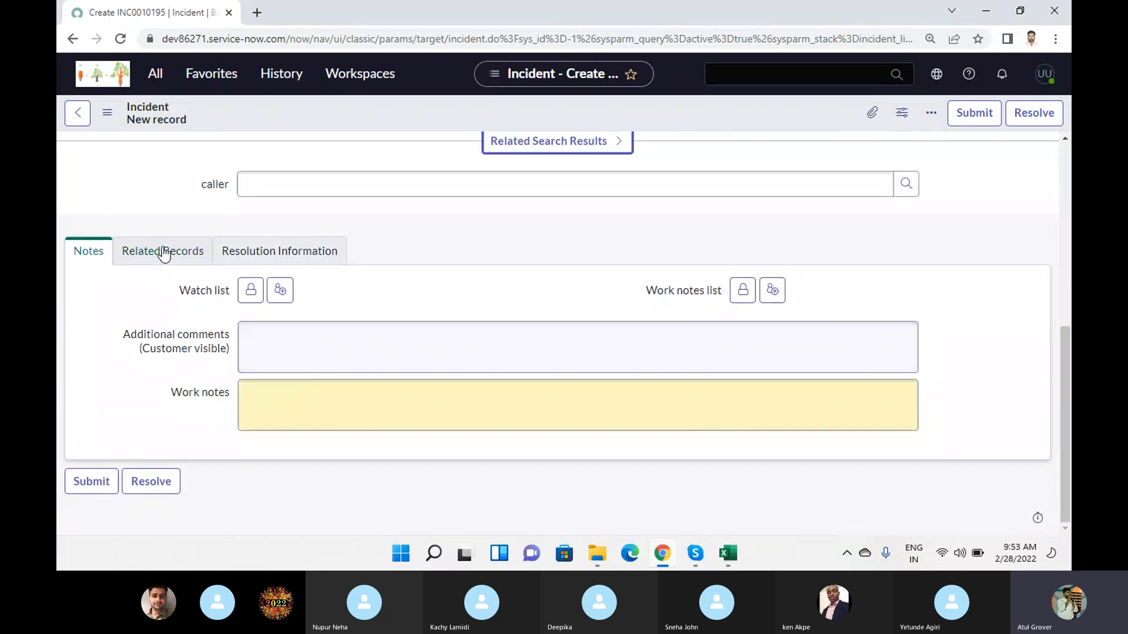
left_click(184, 251)
left_click(272, 358)
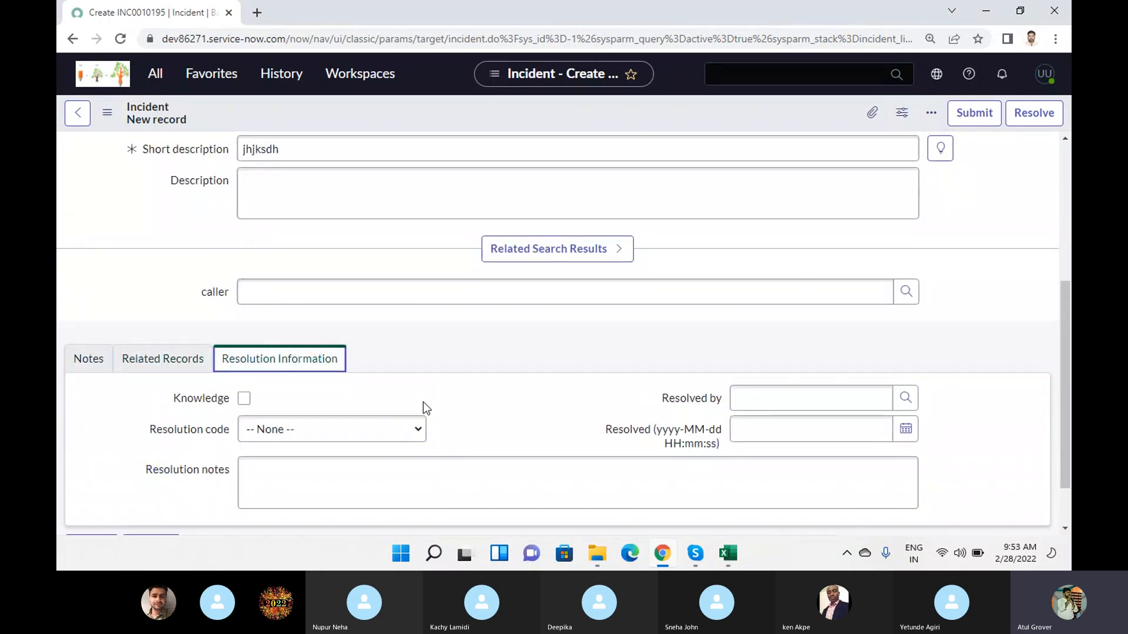
- Set the incident's State to Resolved and check which resolution fields are mandatory
scroll(510, 389, "up", 4)
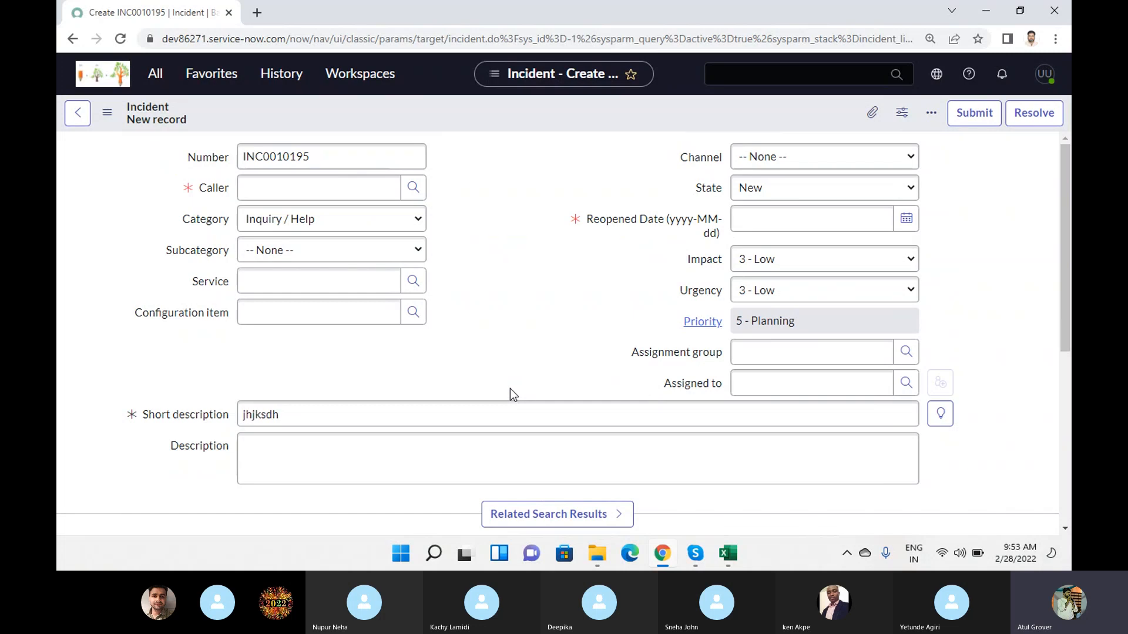
left_click(826, 188)
left_click(788, 253)
scroll(213, 403, "down", 5)
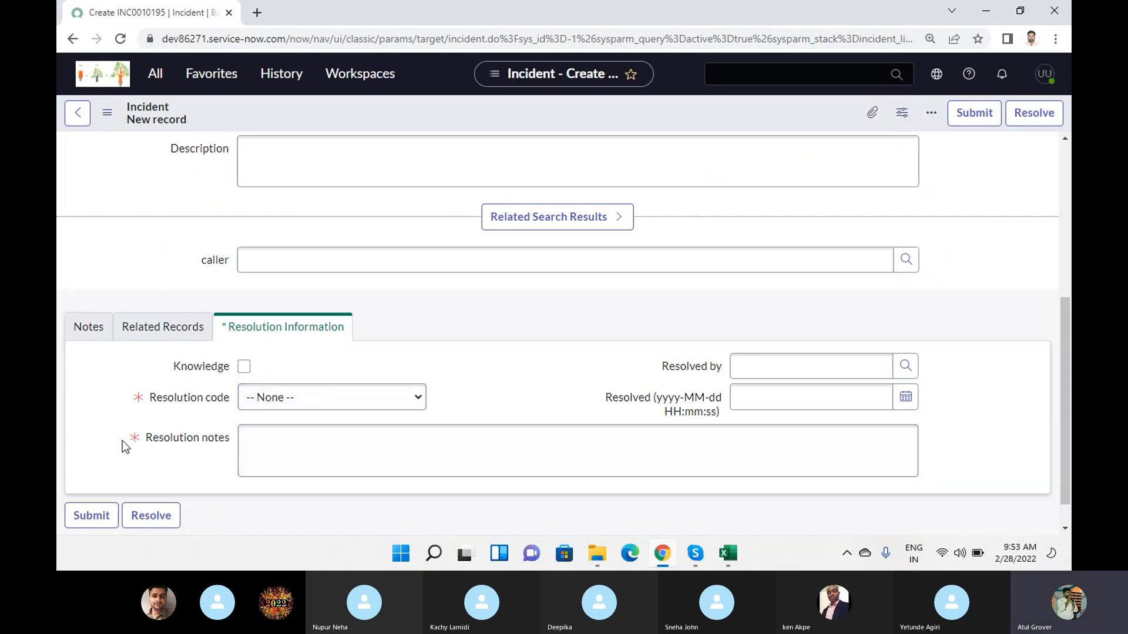
mouse_move(142, 401)
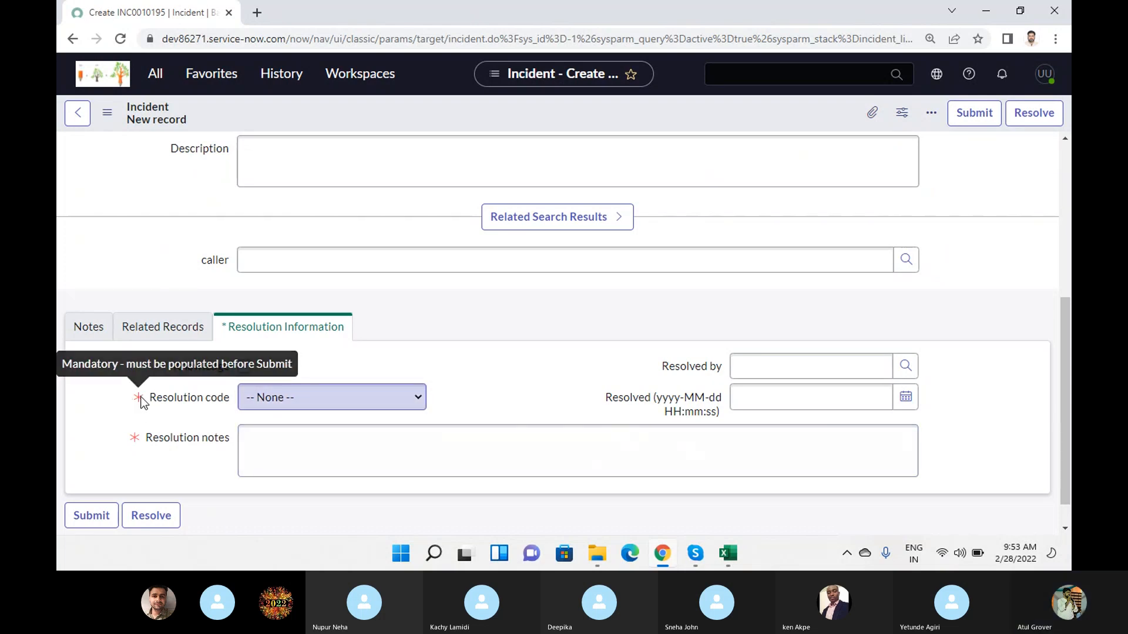
- Set the incident's State to New and check the resolution code and resolution notes fields again
scroll(141, 401, "up", 5)
left_click(830, 193)
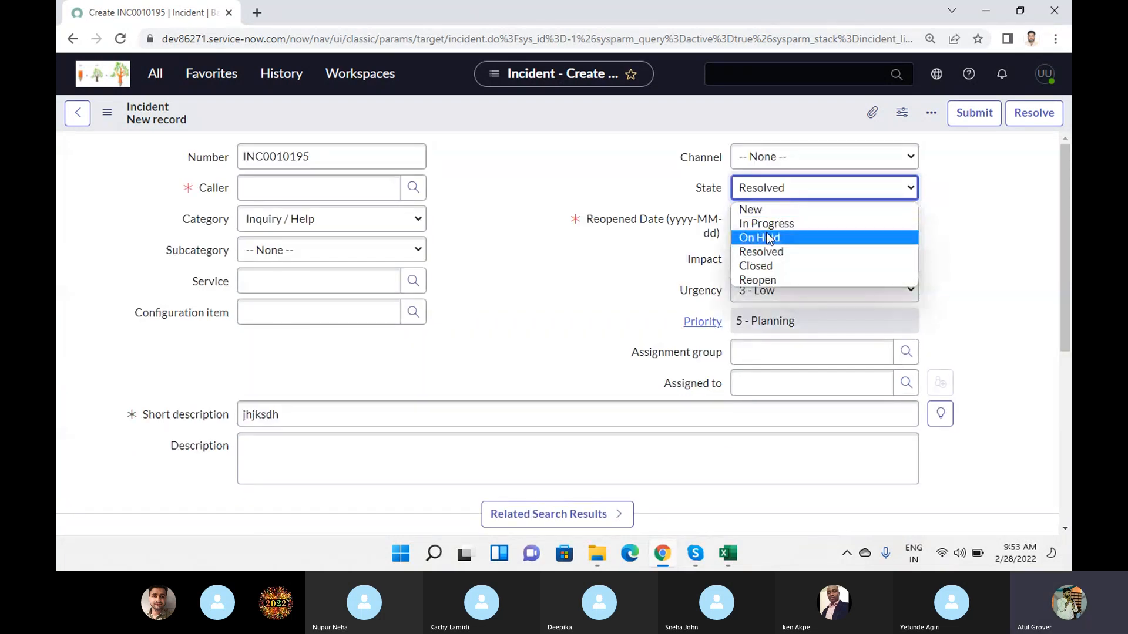
left_click(750, 210)
scroll(423, 411, "down", 5)
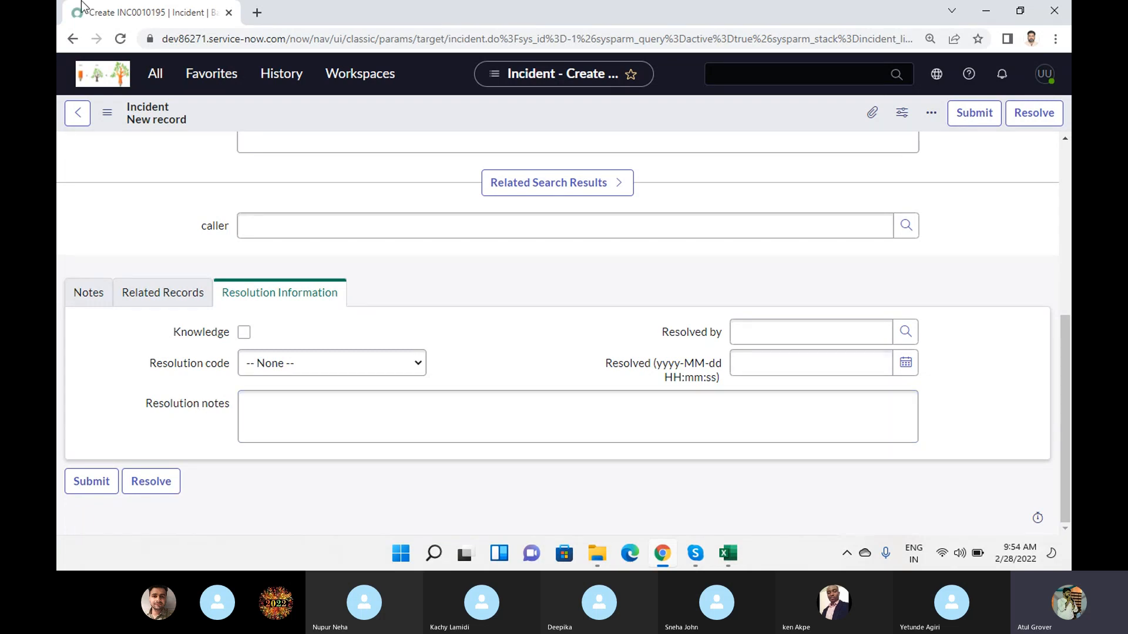
- Filter the application navigator for "UI Pol" and open the System UI UI Policies list in a new browser tab
left_click(156, 73)
left_click_drag(157, 117, 56, 116)
type("UI Plo")
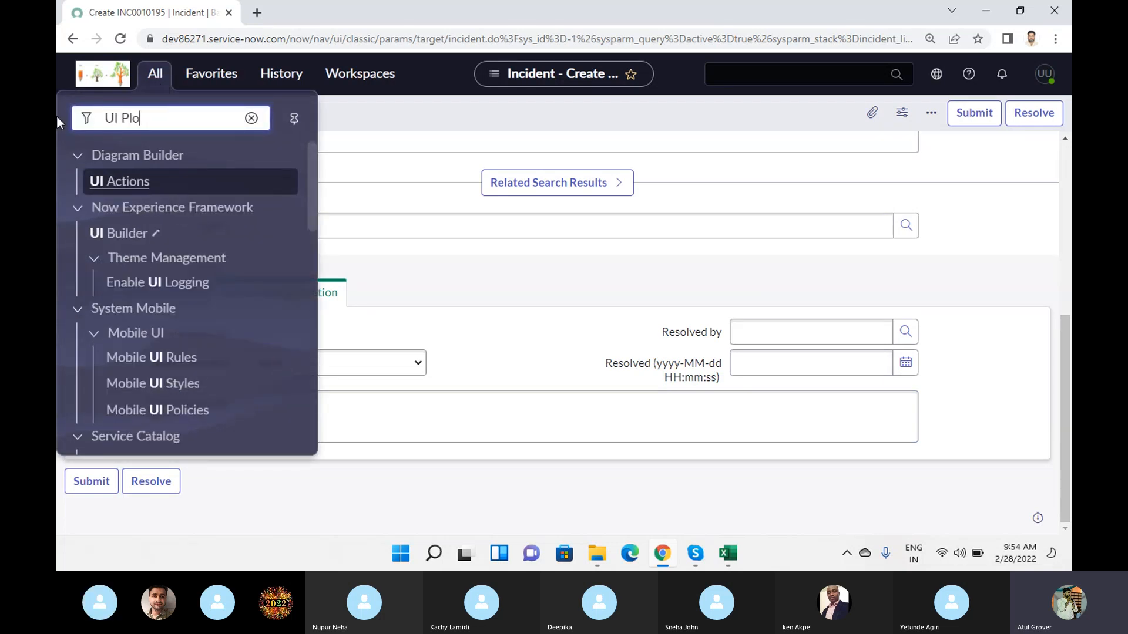
key("BackSpace")
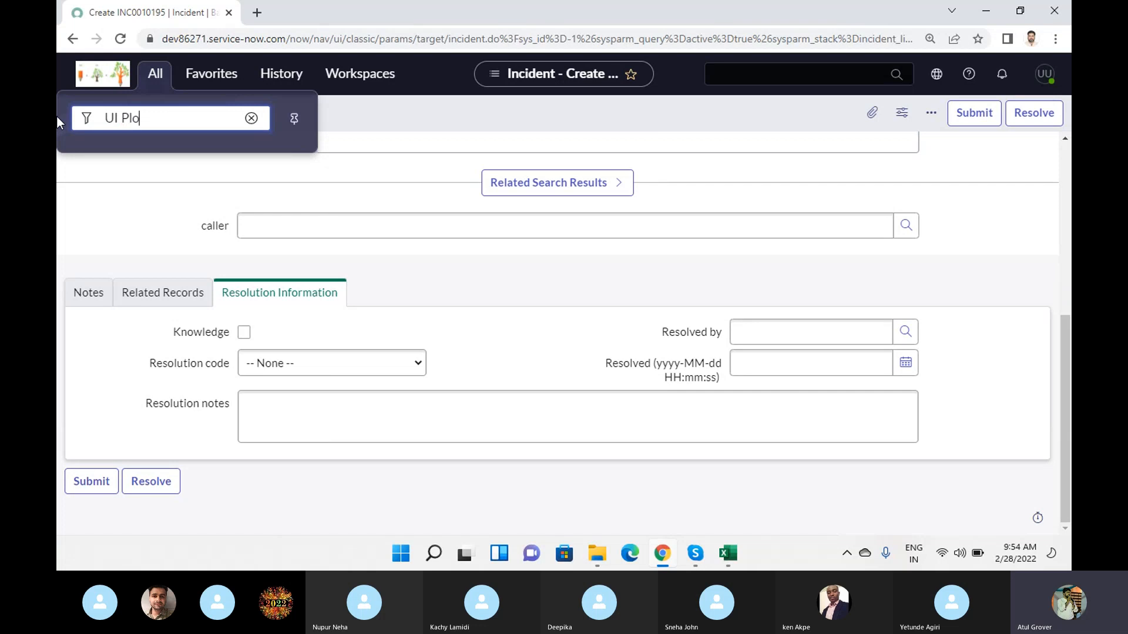
key("BackSpace")
type("ol")
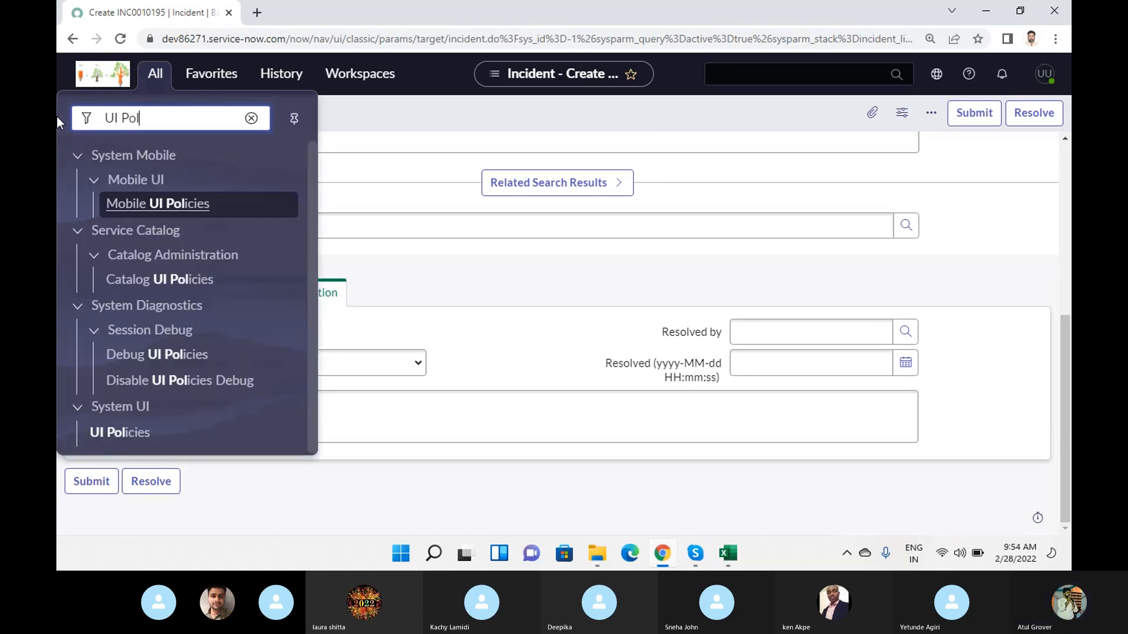
middle_click(143, 437)
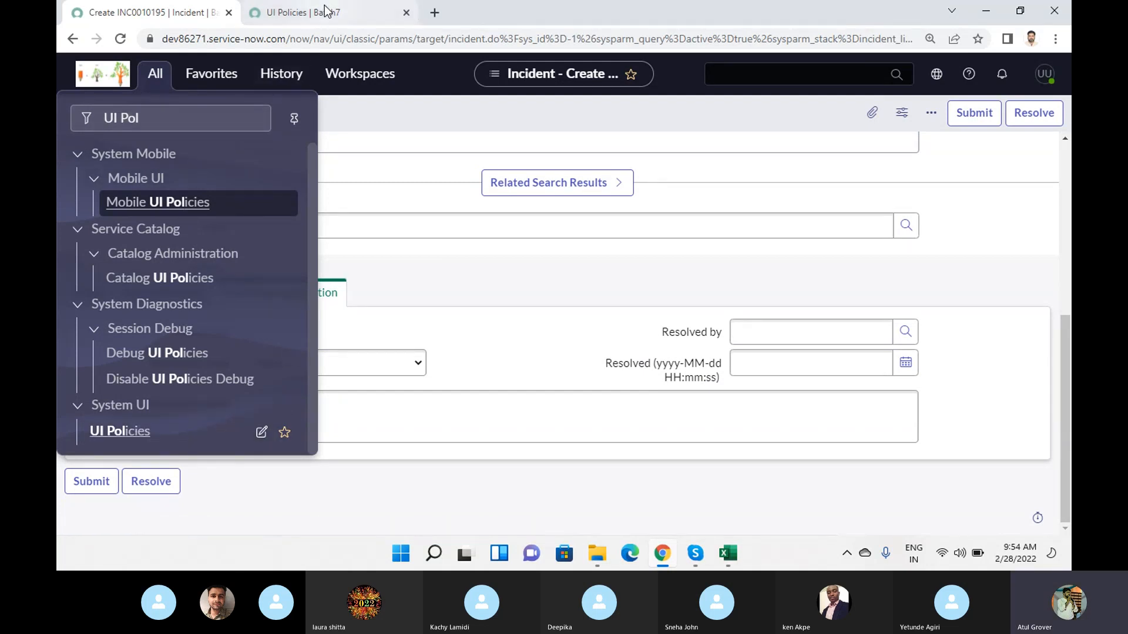
left_click(306, 12)
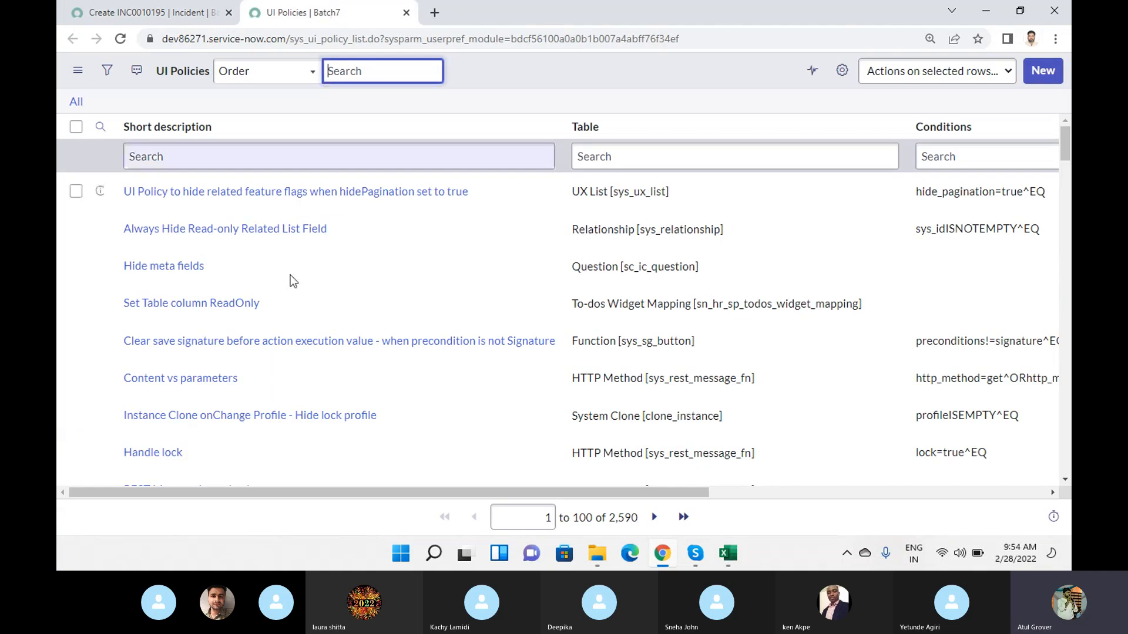
- Filter the UI Policies list by table with "*incident"
left_click(420, 158)
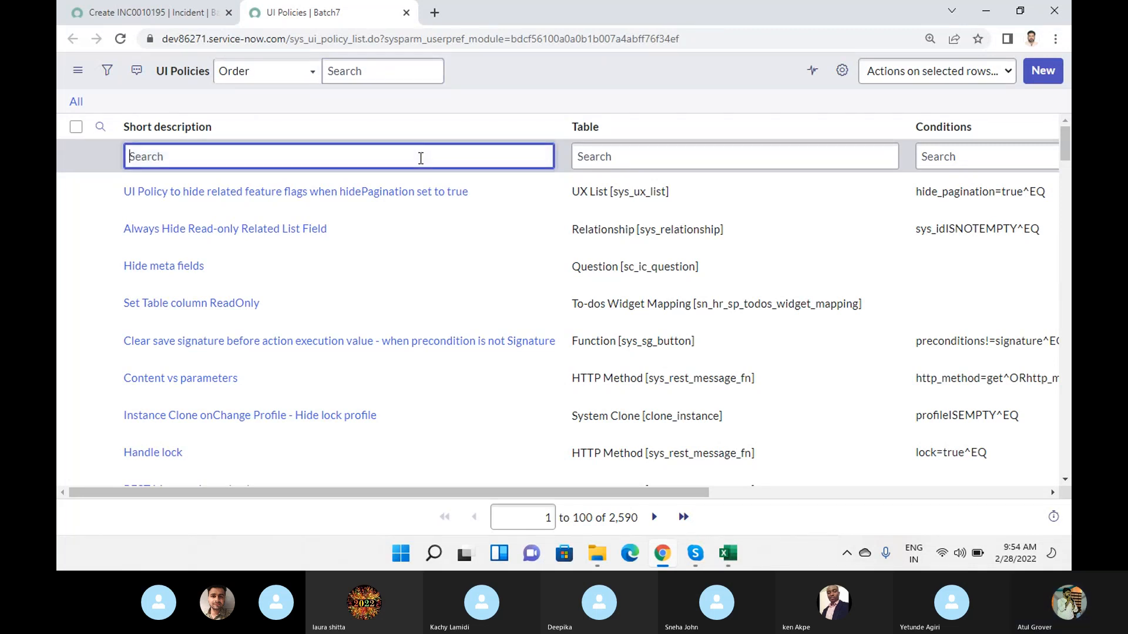
left_click(699, 164)
type("*")
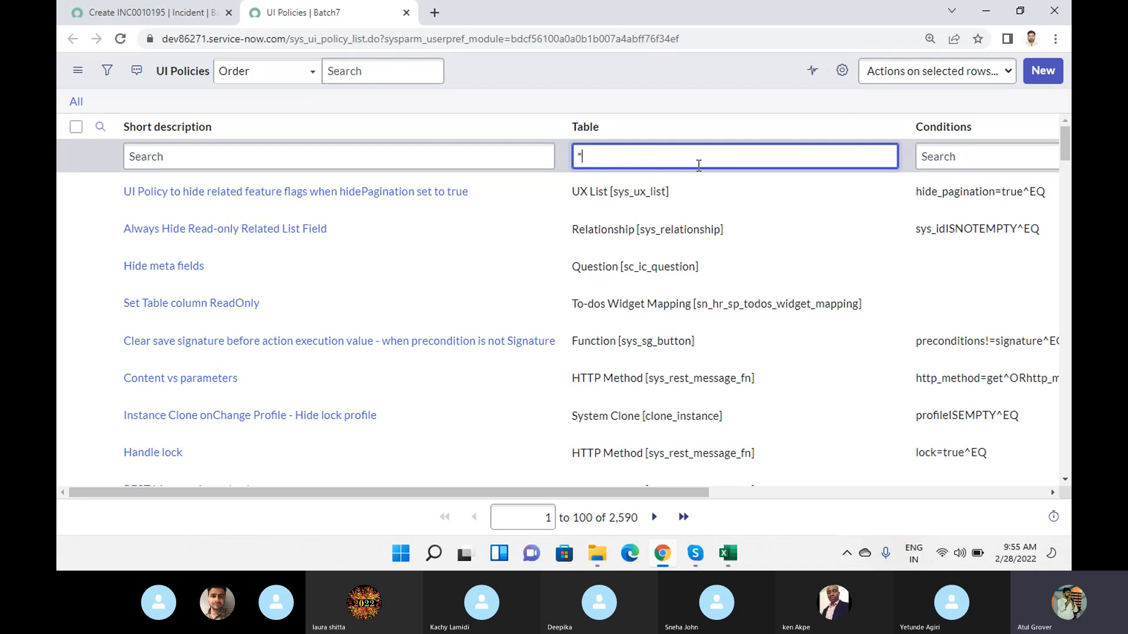
type("incident")
key("Return")
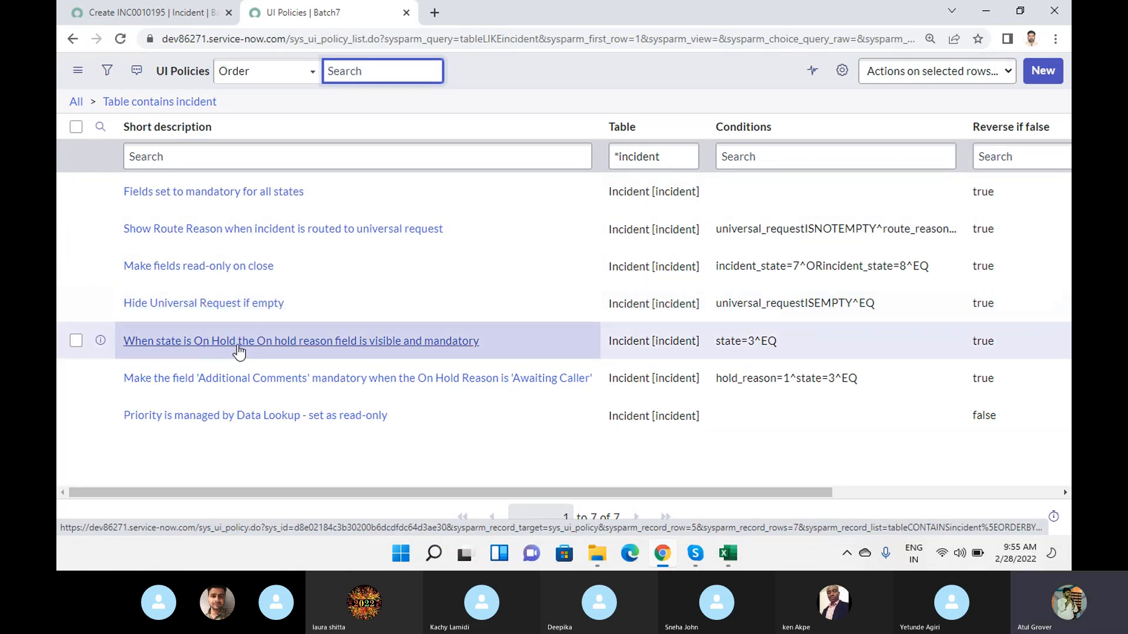
- Set the new incident's State to On Hold, check the on hold reason field, and return to the UI Policies list
left_click(148, 12)
scroll(655, 317, "up", 5)
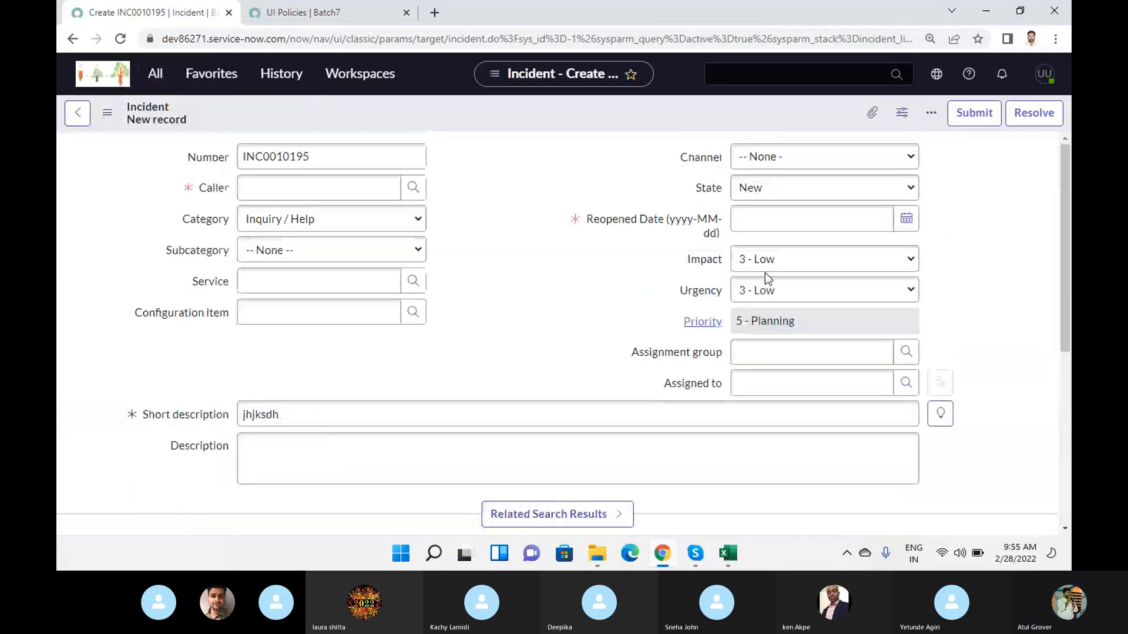
left_click(794, 194)
left_click(780, 241)
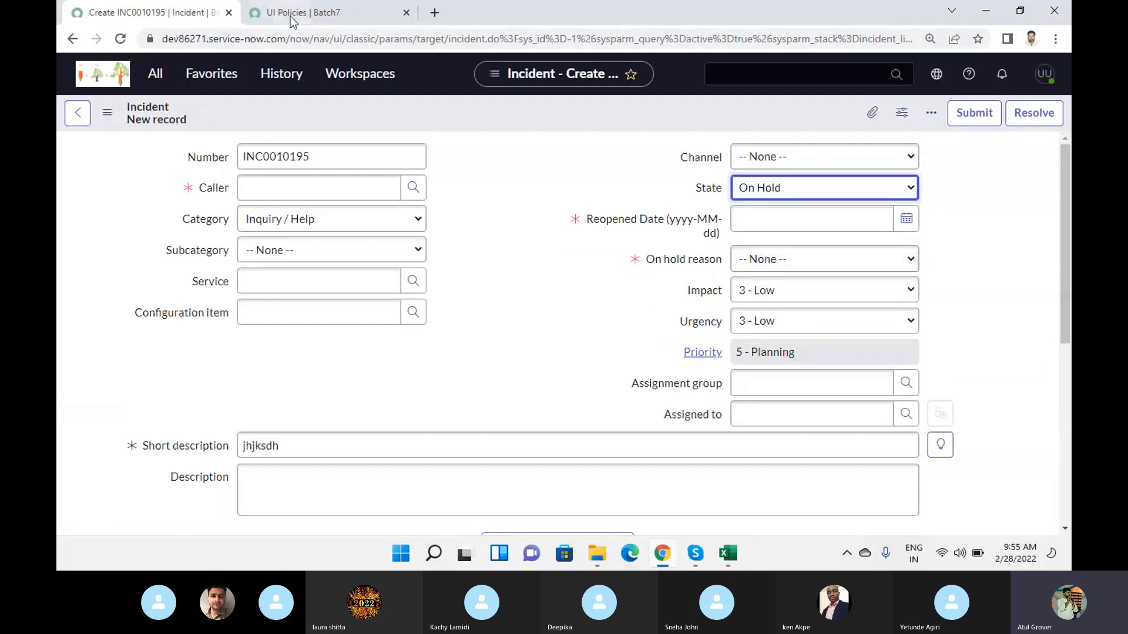
left_click(312, 13)
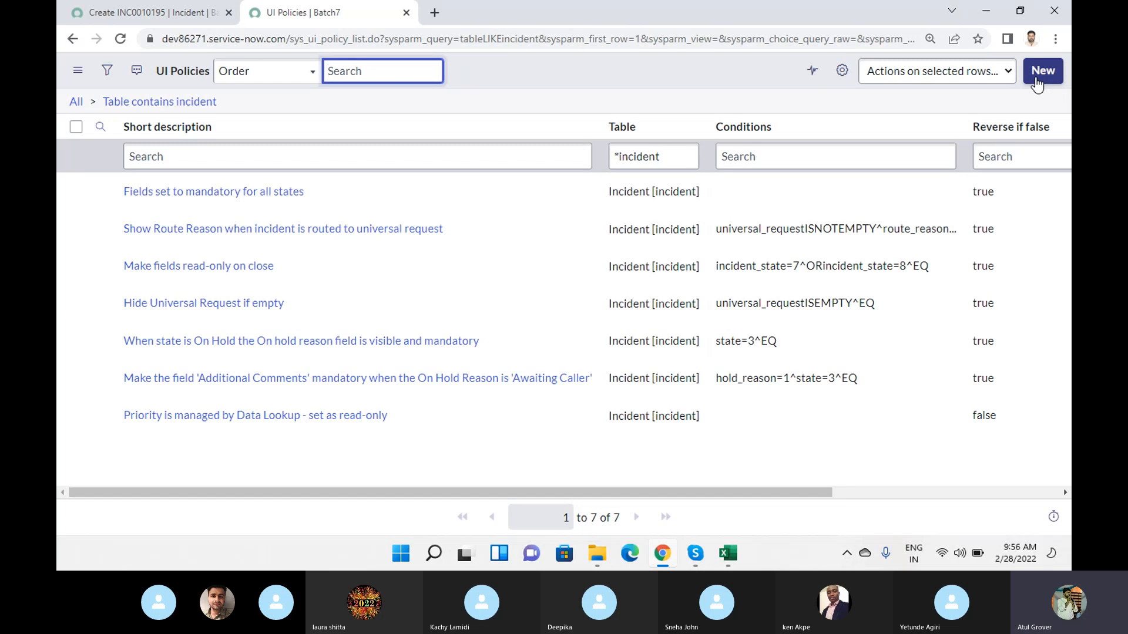
- Start a new UI policy record and highlight "set of conditions" and the show, hide, mandatory and read-only wording in its introductory text
left_click(1037, 83)
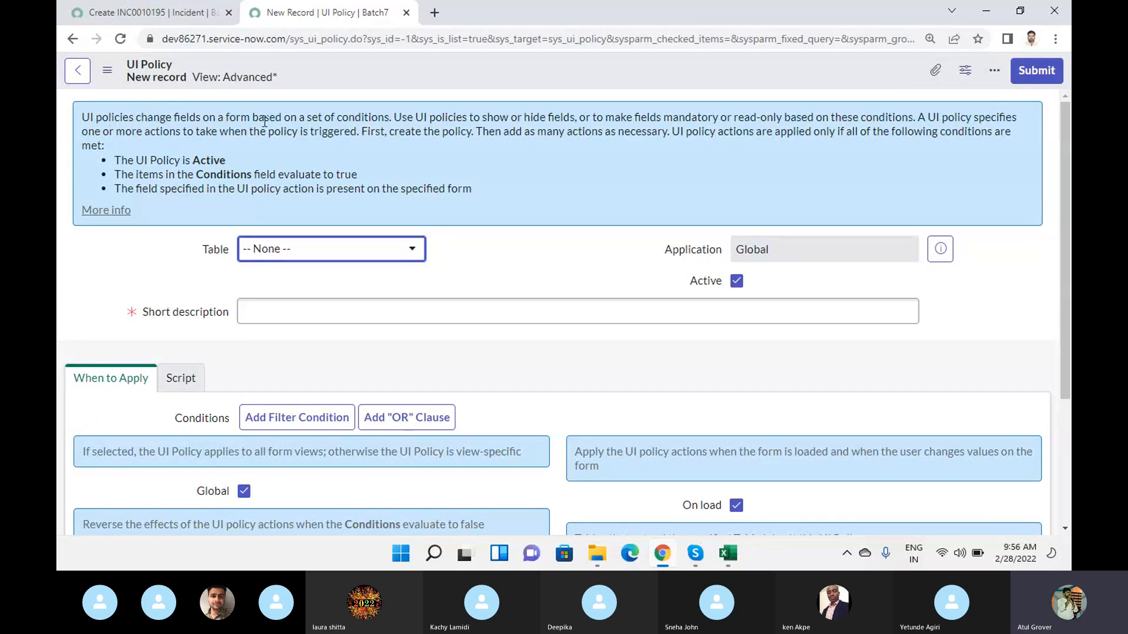
left_click_drag(305, 117, 390, 118)
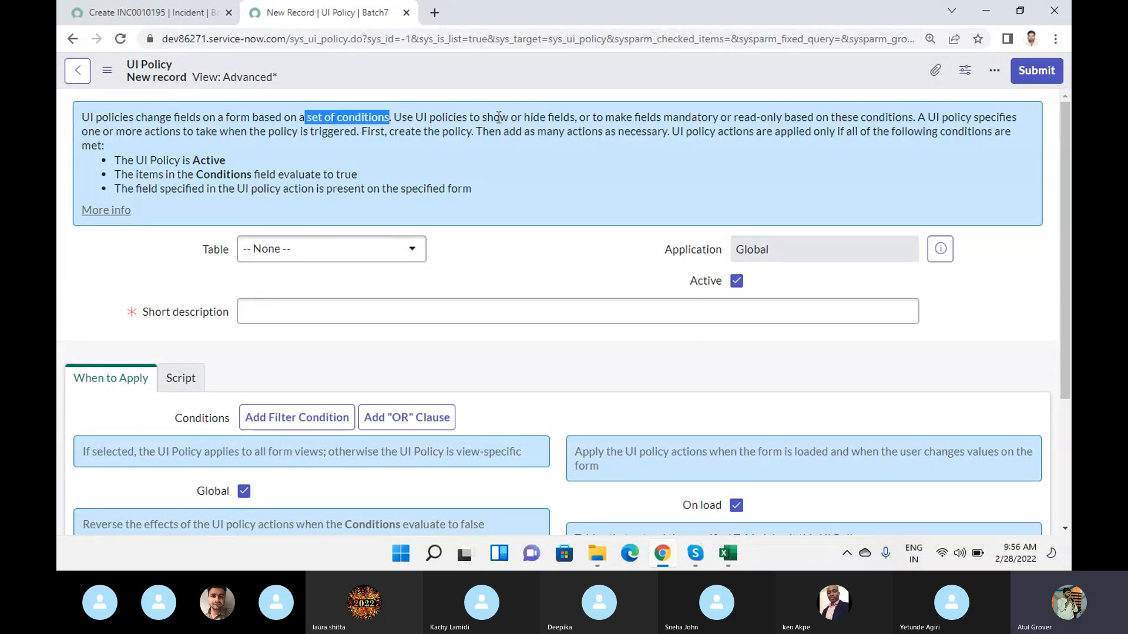
left_click_drag(481, 117, 784, 116)
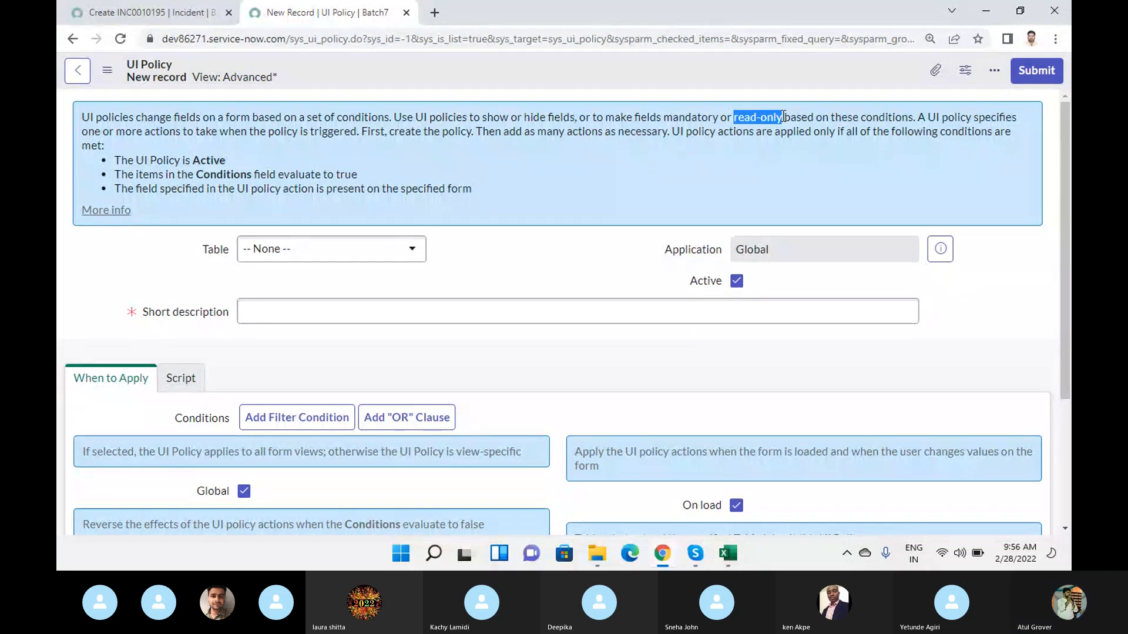
- Open Notepad and write "UI Pol", "Mandatroy", "Read Only" and "Hide" on separate lines
key("super")
type("note")
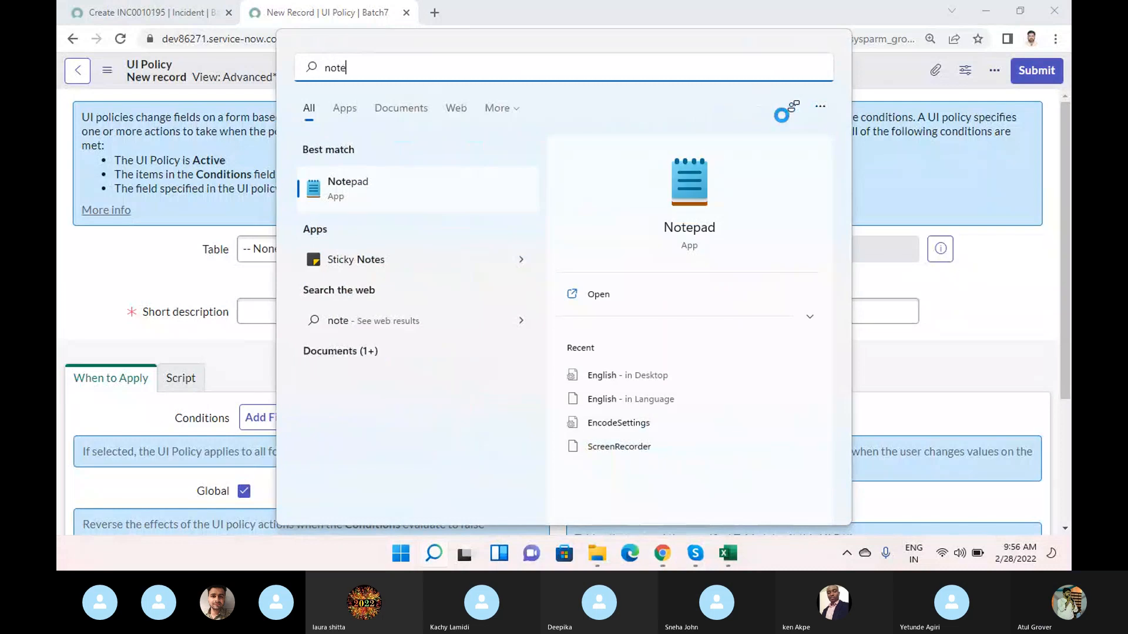
left_click(687, 200)
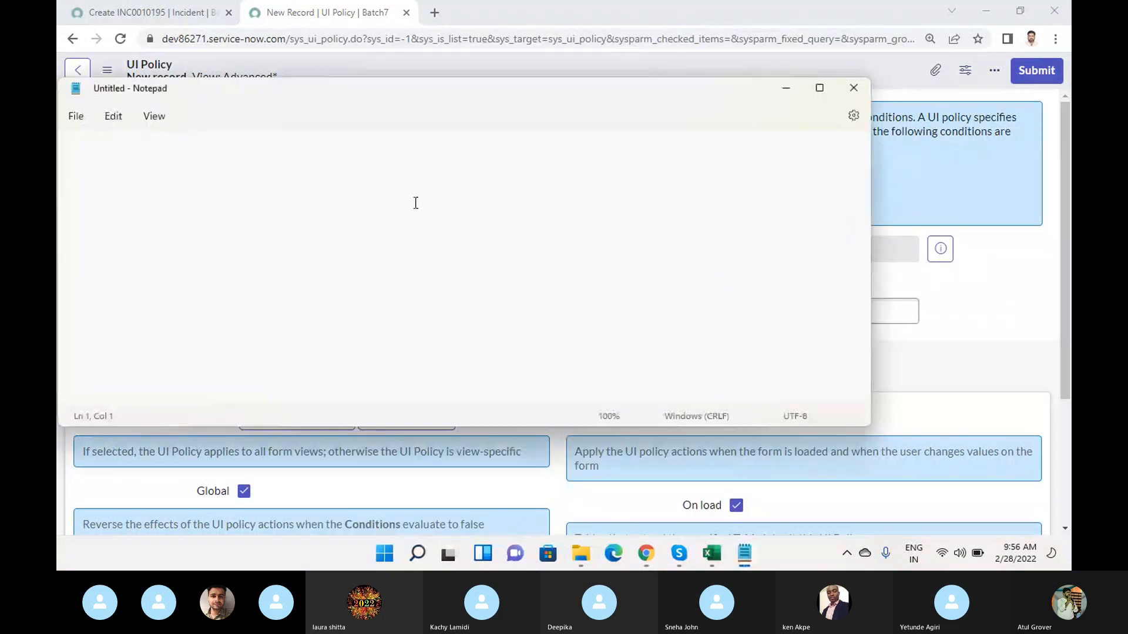
type("UI  Pol")
key("Return")
type("Manda")
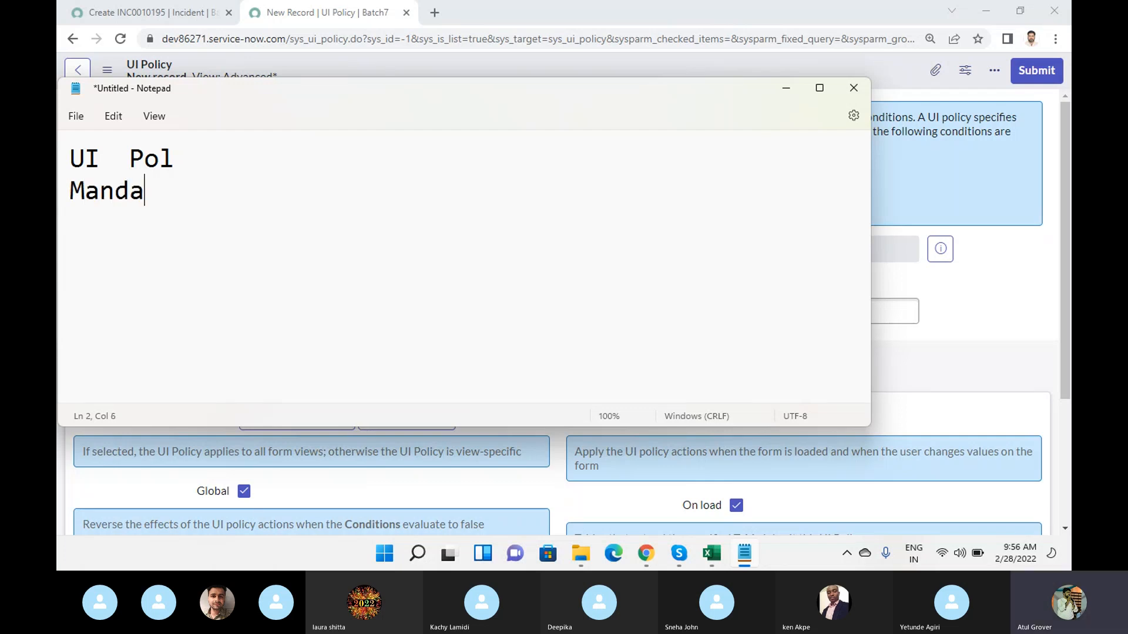
type("troy")
key("Return")
type("Read Only")
key("Return")
type("Hide")
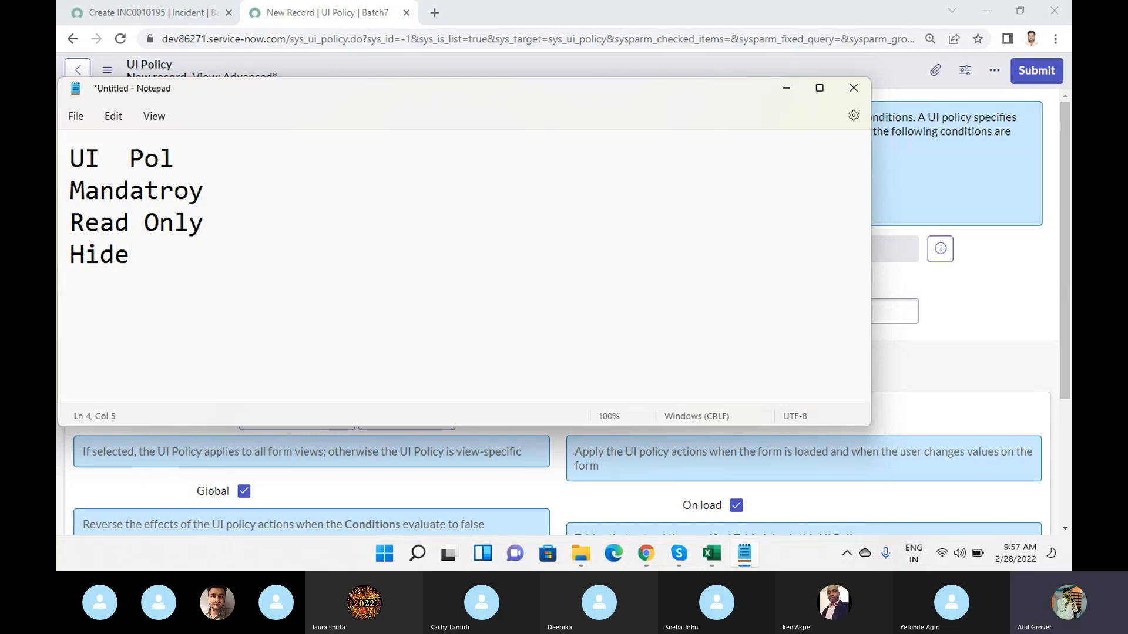
- Highlight "Hide" in the notes and add "Client Script" below it, separated by a blank line
left_click_drag(147, 256, 80, 252)
double_click(84, 222)
double_click(81, 254)
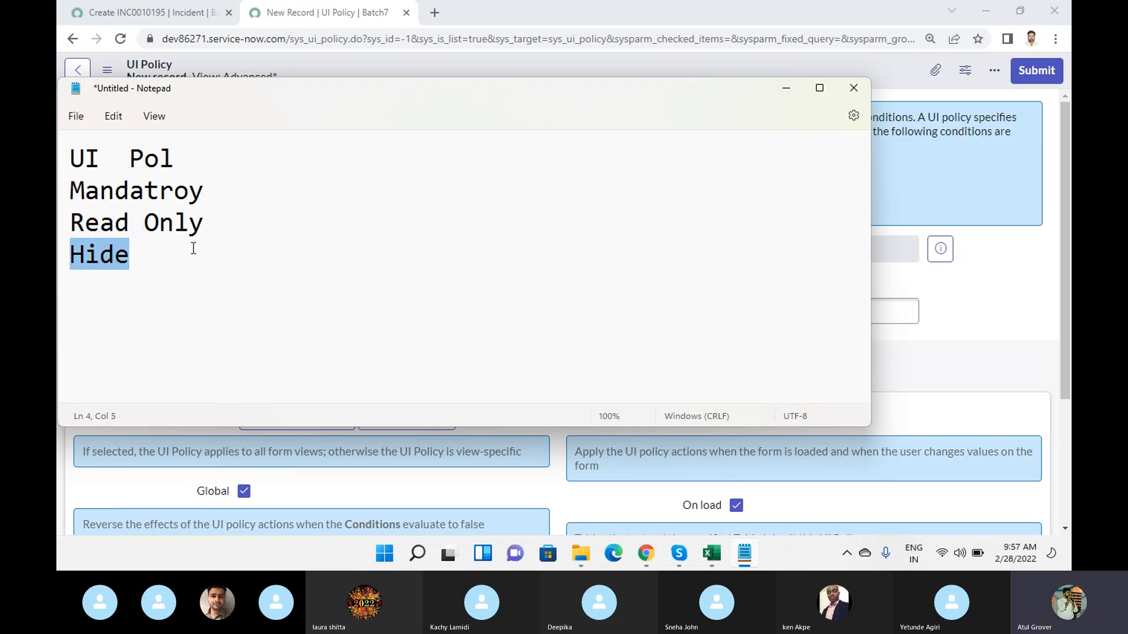
left_click(194, 248)
key("Return")
key("Return")
type("Clie")
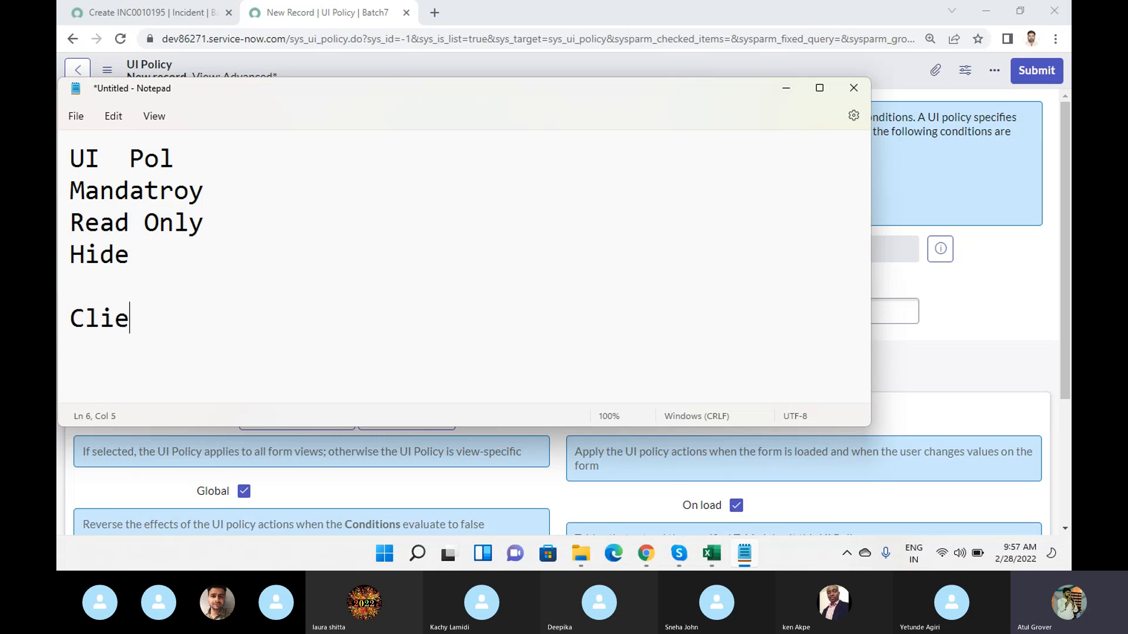
type("nt Script")
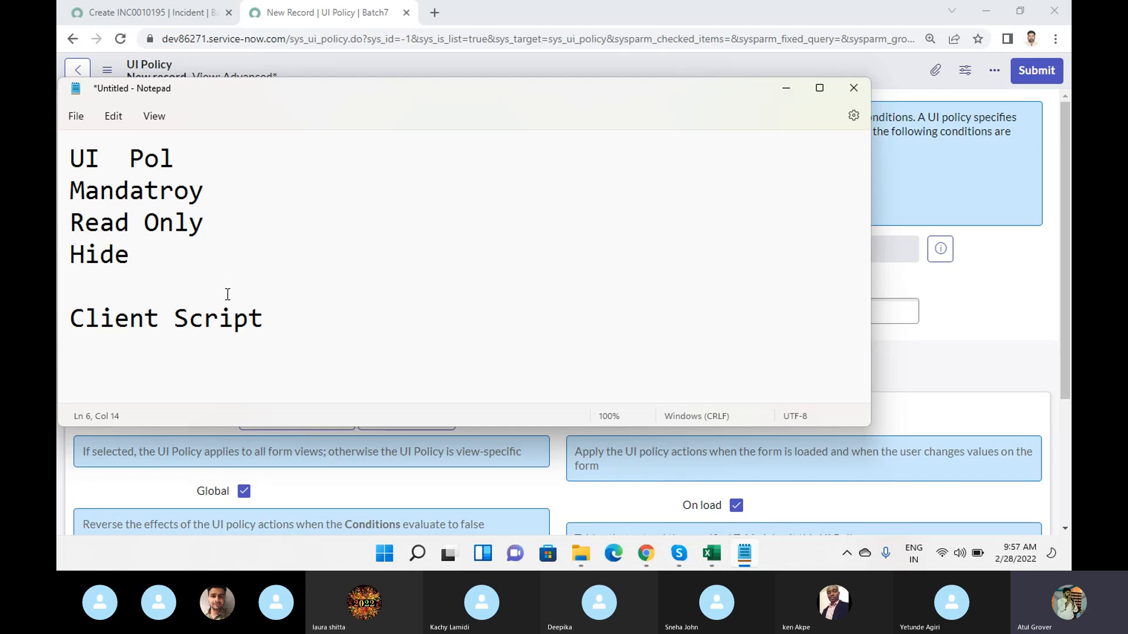
- Highlight the Mandatroy, Read Only and Hide lines and the "Client Script" line, moving the Notepad window aside to compare them
left_click_drag(151, 253, 59, 206)
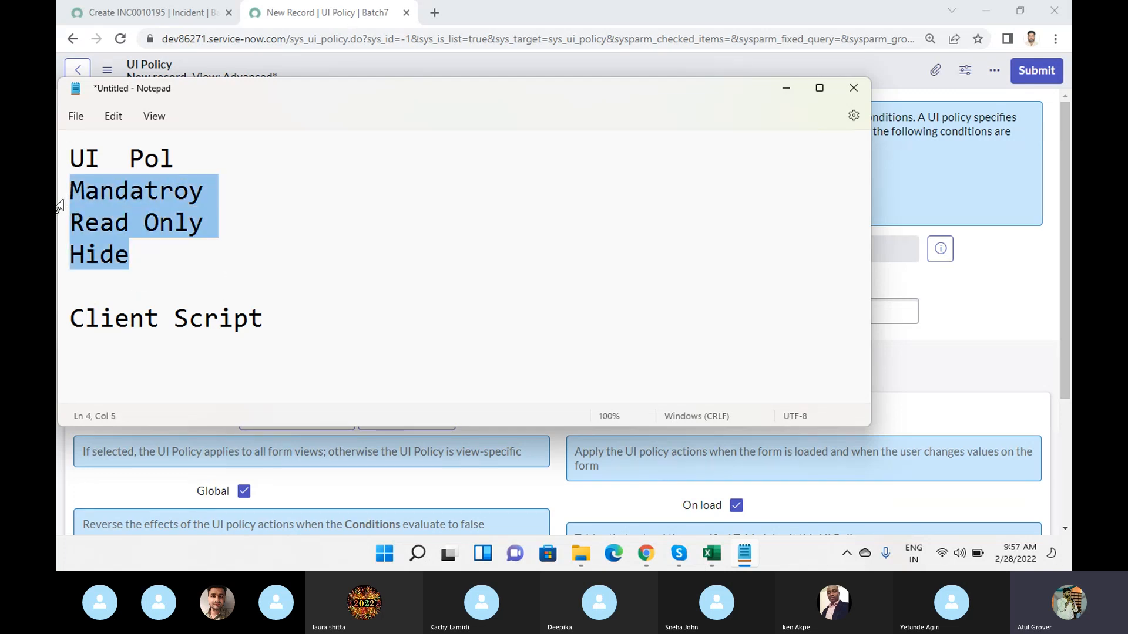
left_click_drag(141, 261, 78, 198)
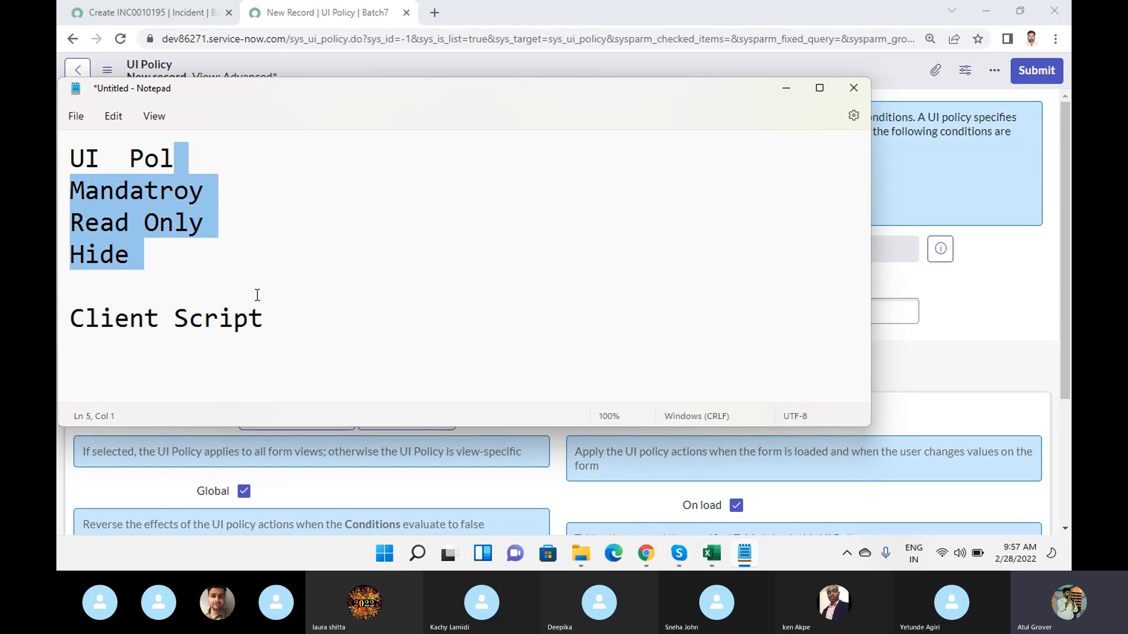
left_click(270, 328)
left_click(60, 322)
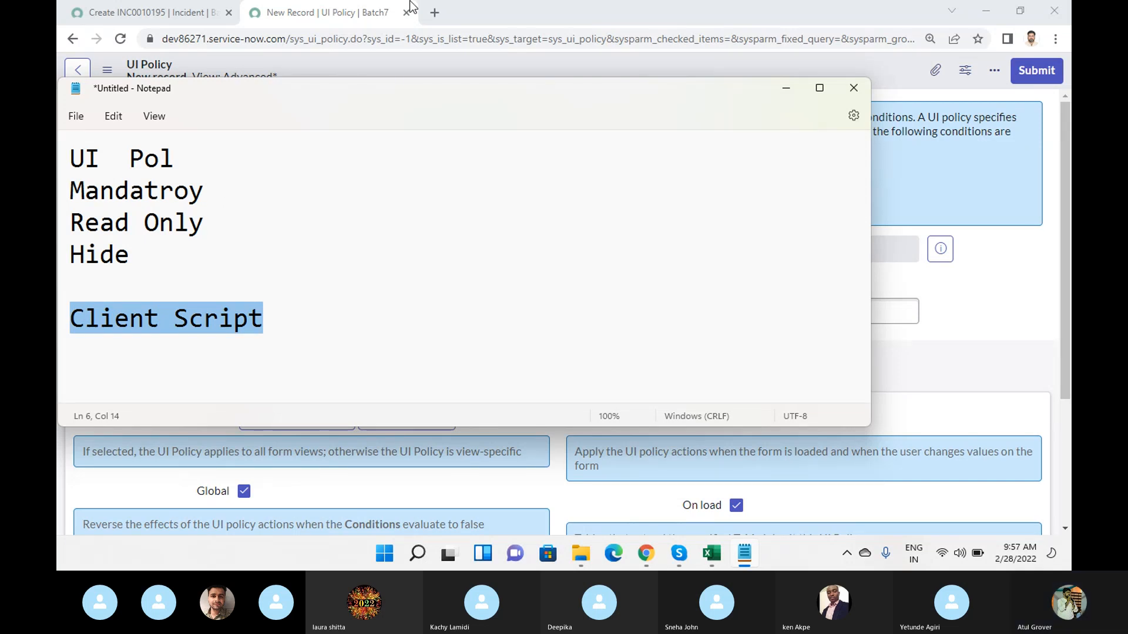
left_click_drag(395, 96, 551, 99)
left_click(448, 340)
left_click_drag(449, 340, 193, 335)
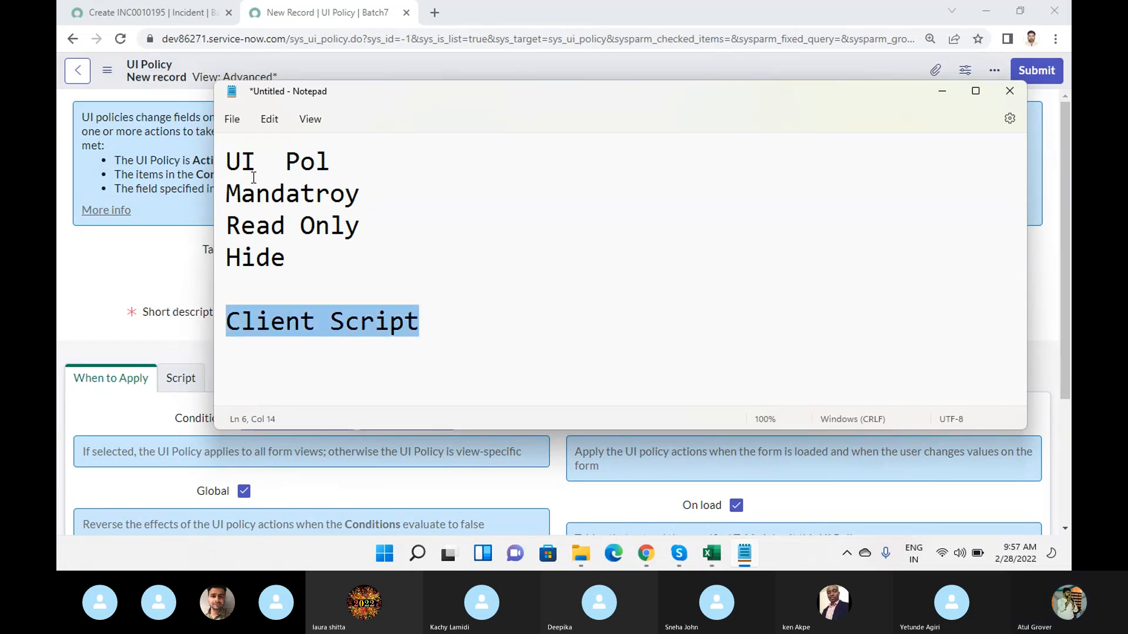
left_click_drag(227, 194, 307, 264)
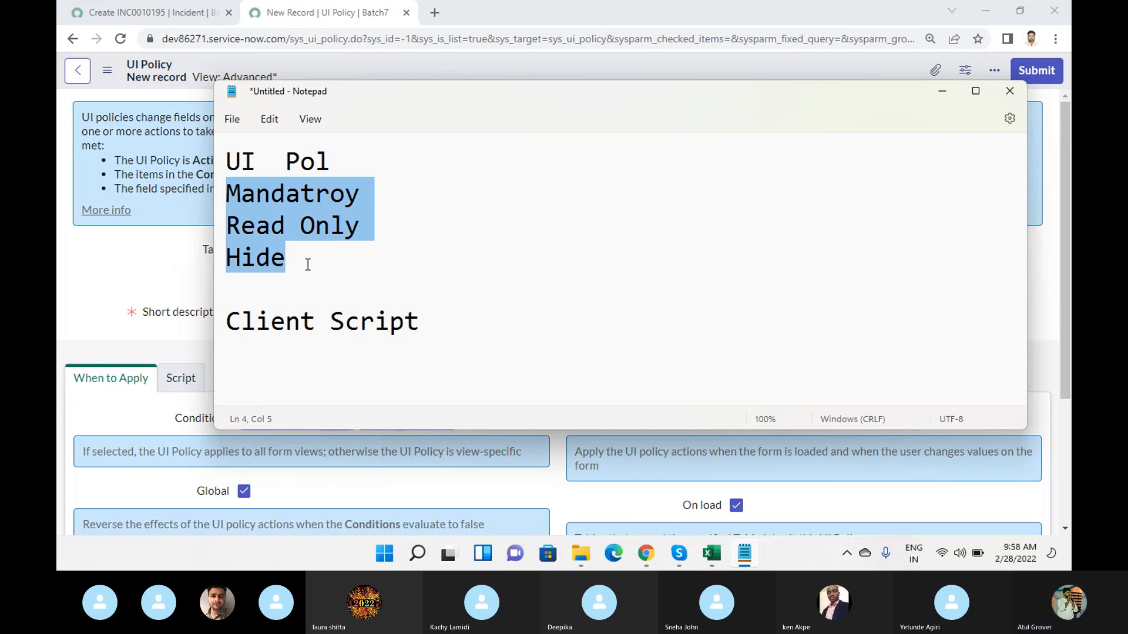
left_click_drag(308, 265, 218, 194)
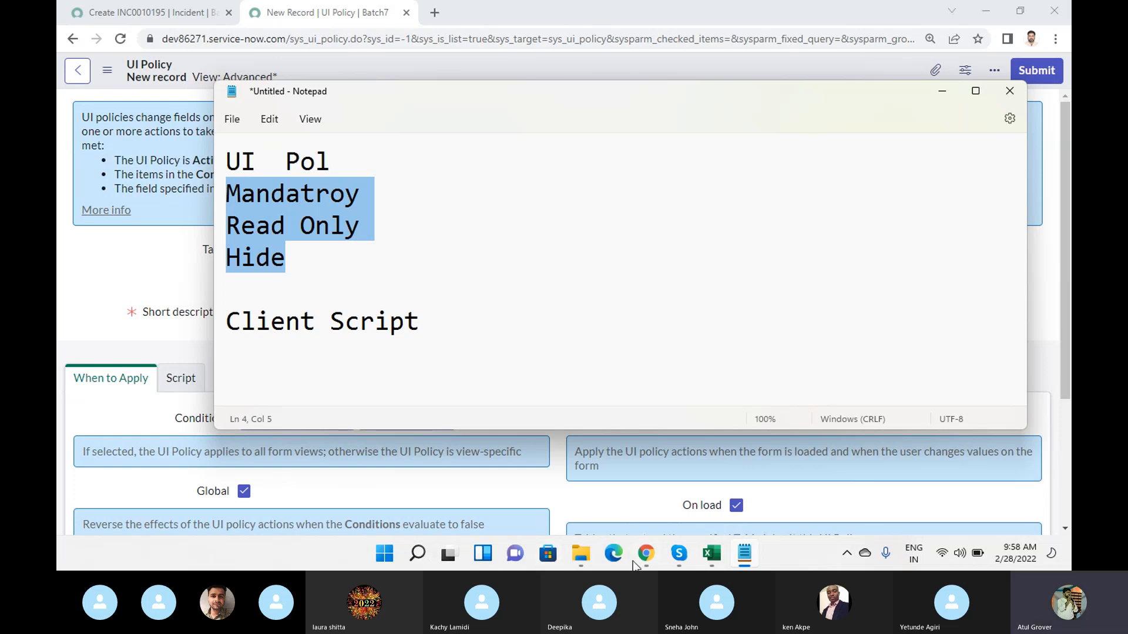
- Switch to the Skype call window to check the participants, and return to the new UI policy record in Chrome
mouse_move(683, 558)
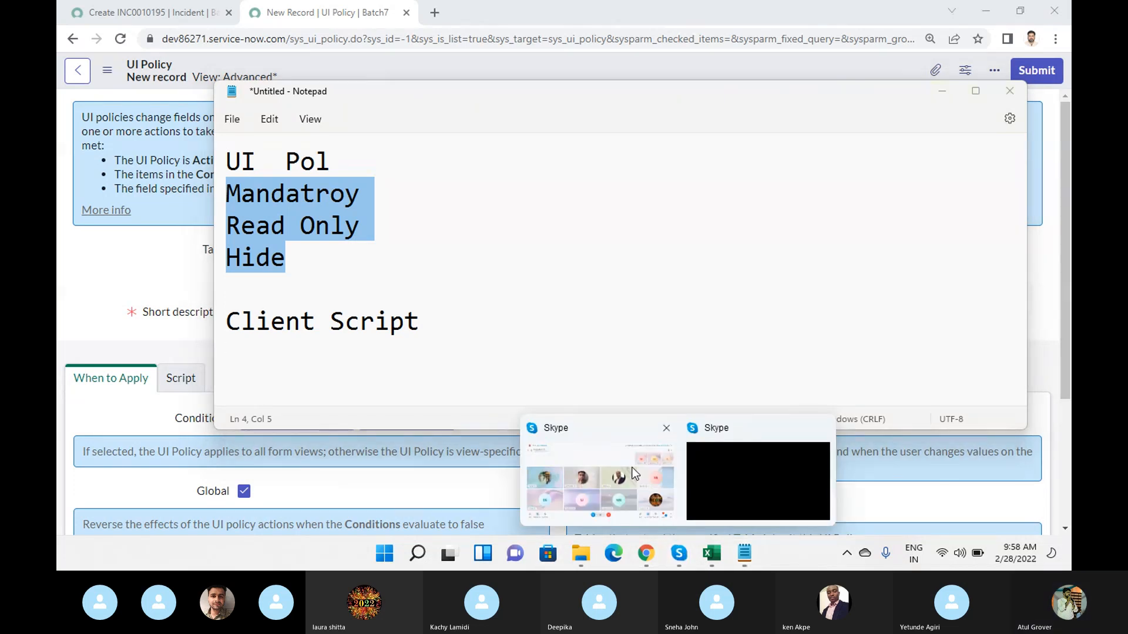
left_click(652, 497)
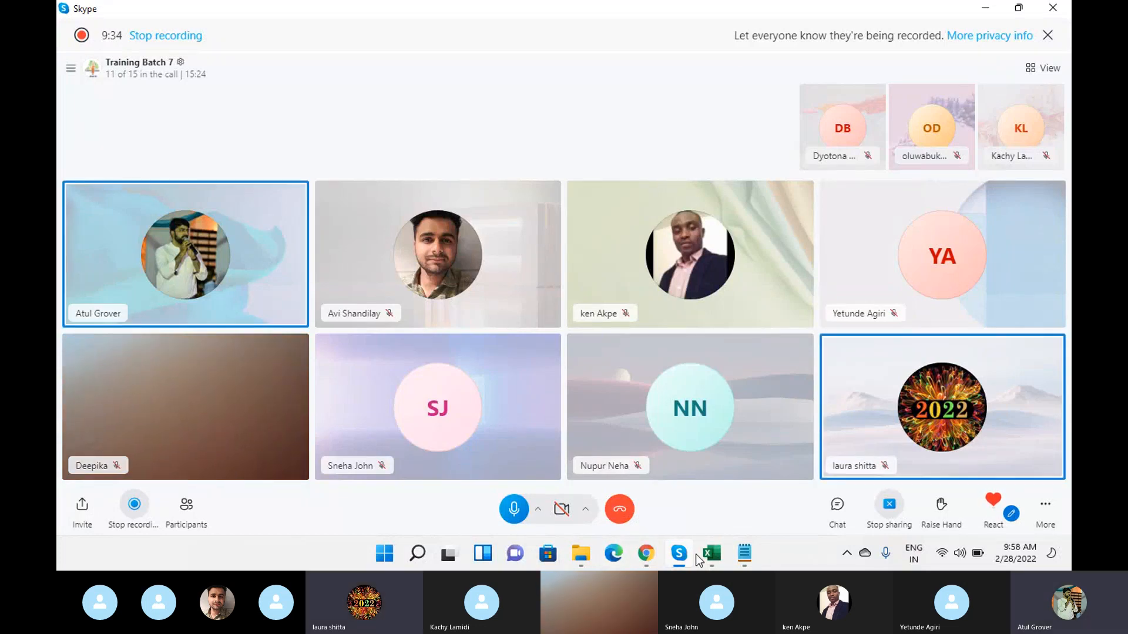
mouse_move(633, 562)
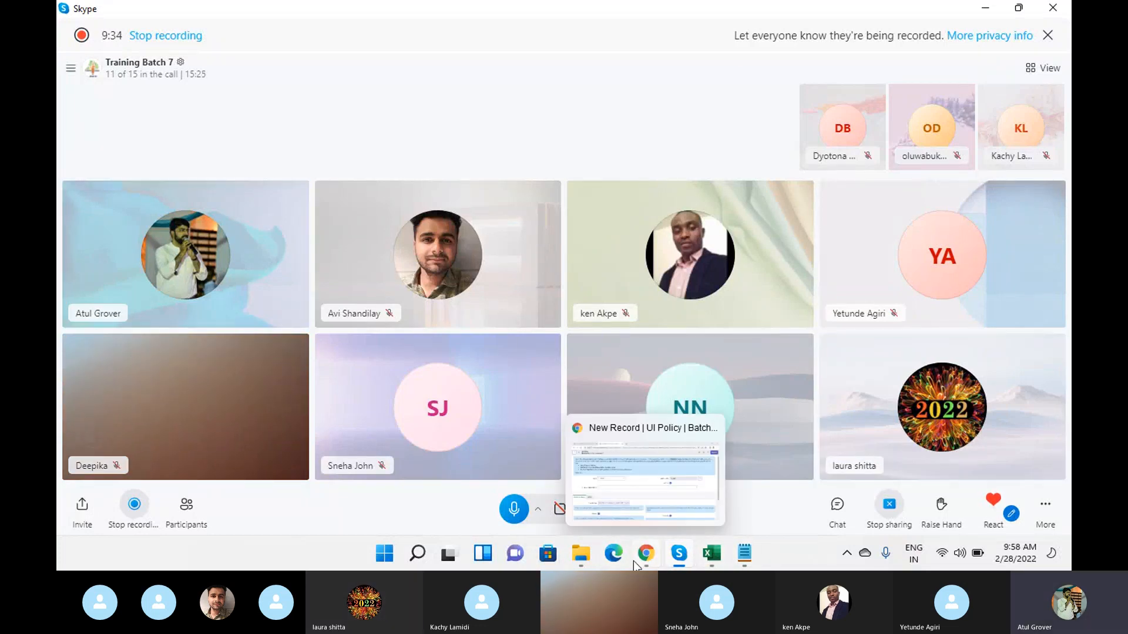
left_click(632, 475)
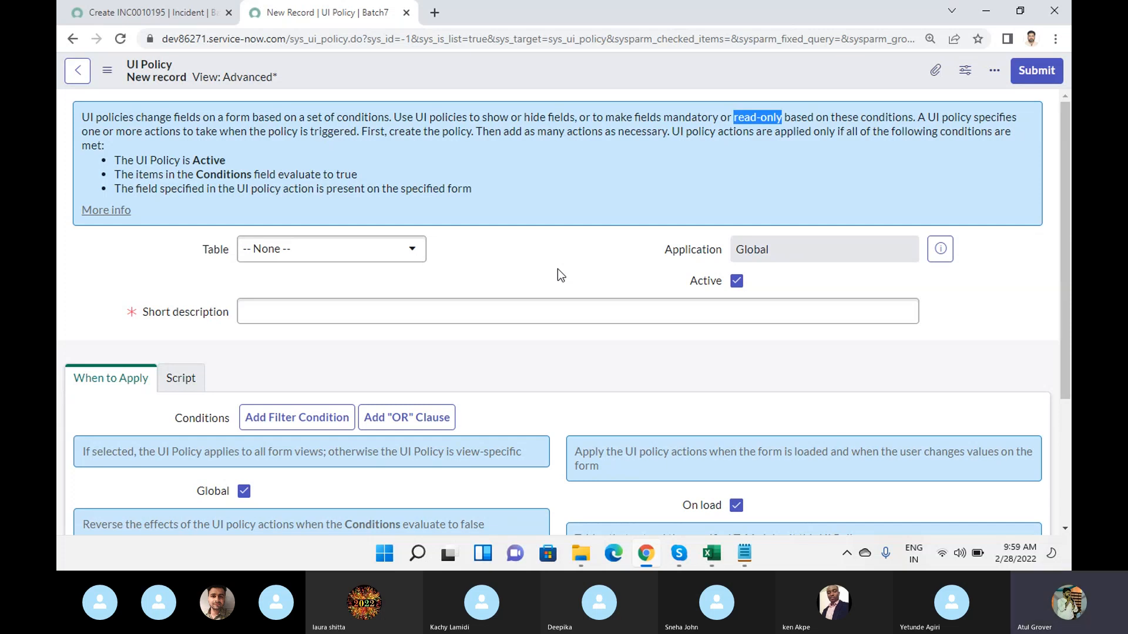
- Check the new incident form, and highlight the Active, Conditions and specified form requirements in the UI policy record's introductory text
left_click(163, 13)
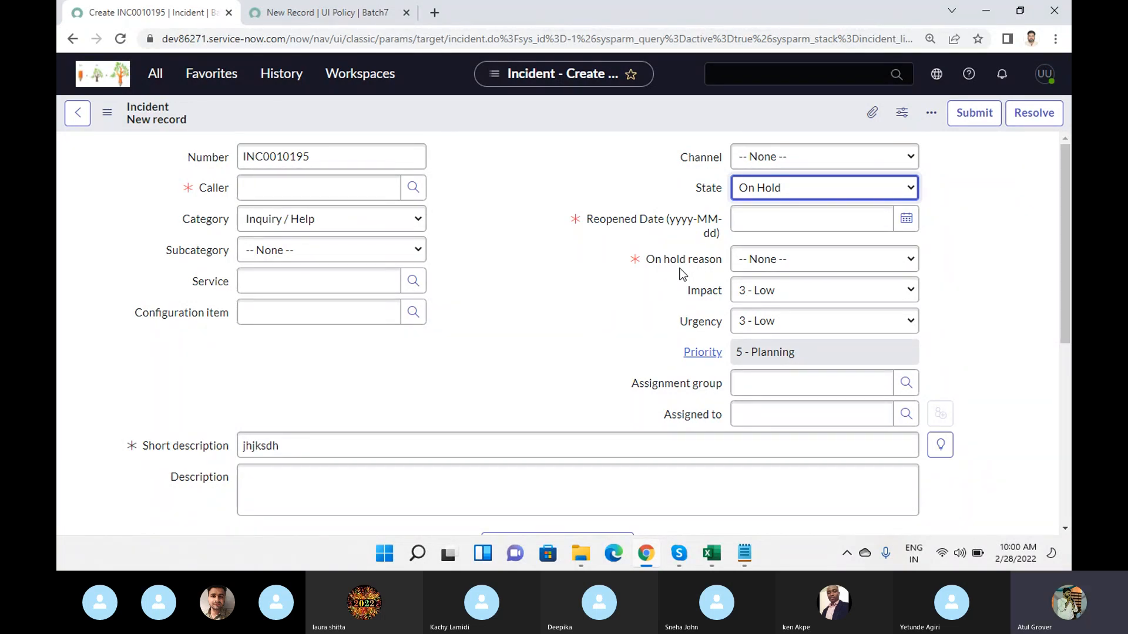
left_click(317, 14)
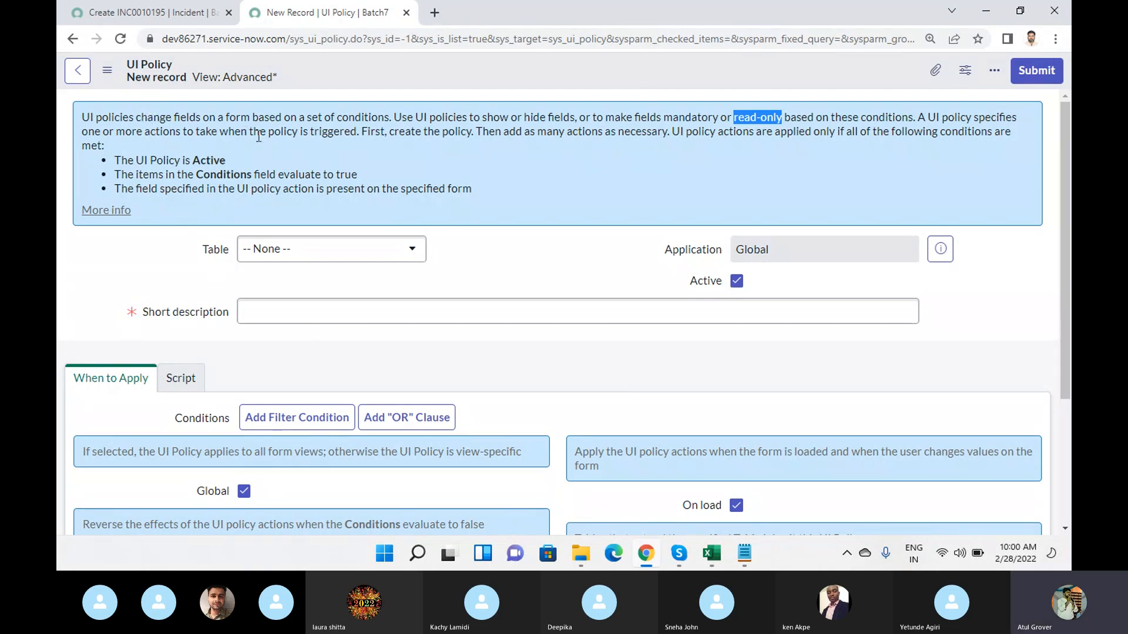
left_click(120, 157)
left_click_drag(120, 159, 227, 161)
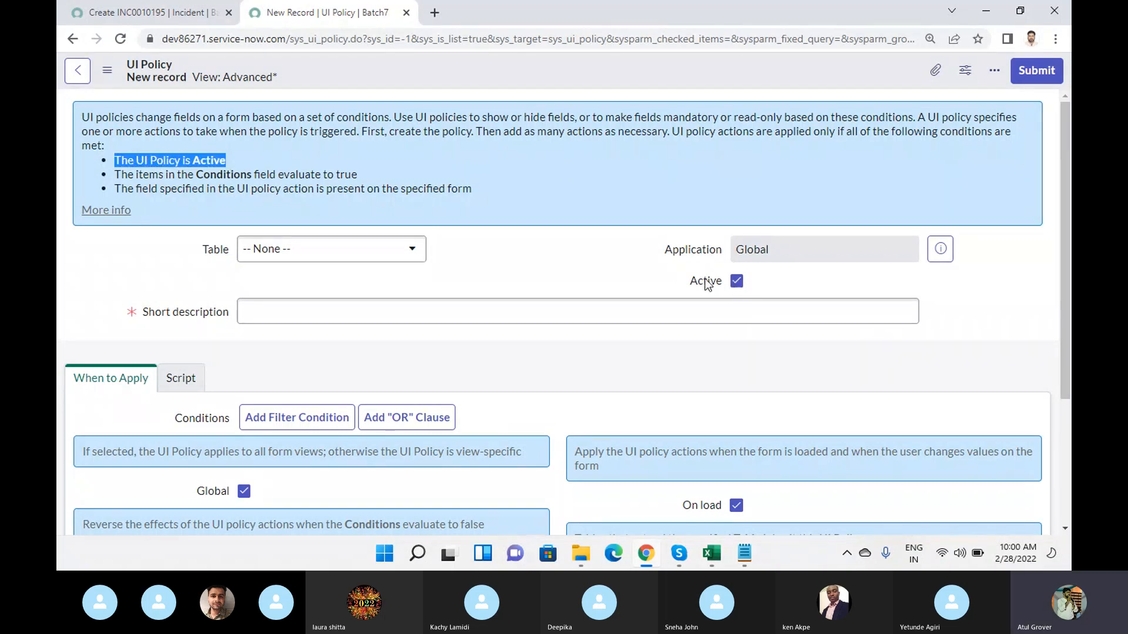
left_click_drag(177, 174, 372, 173)
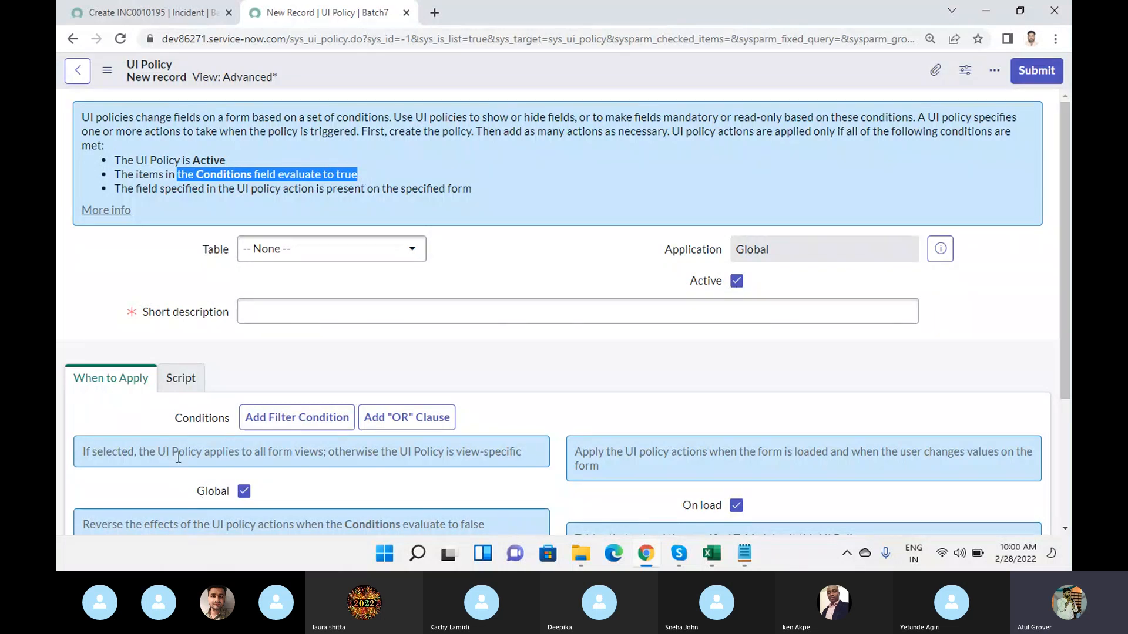
scroll(328, 346, "down", 1)
scroll(414, 429, "down", 2)
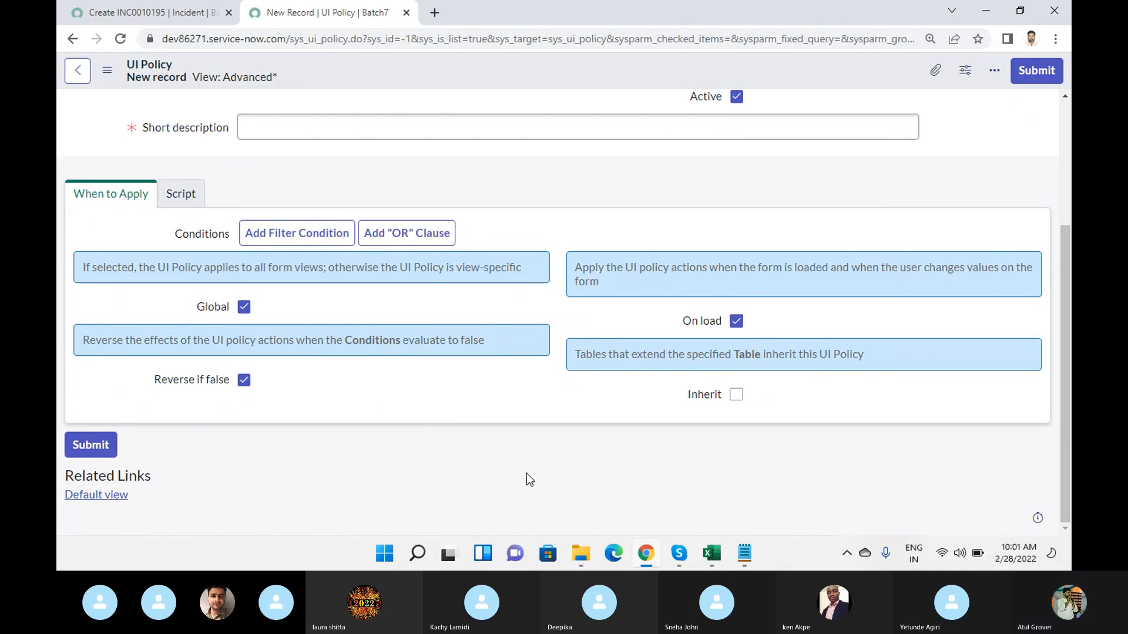
scroll(526, 473, "up", 3)
left_click_drag(161, 189, 300, 192)
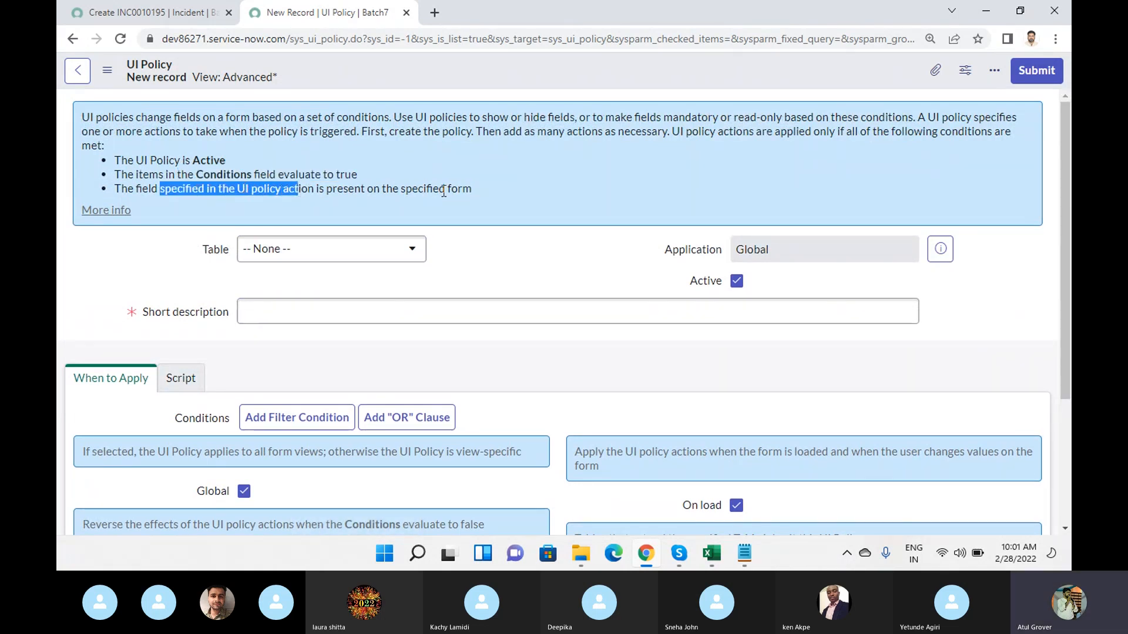
left_click_drag(472, 188, 400, 190)
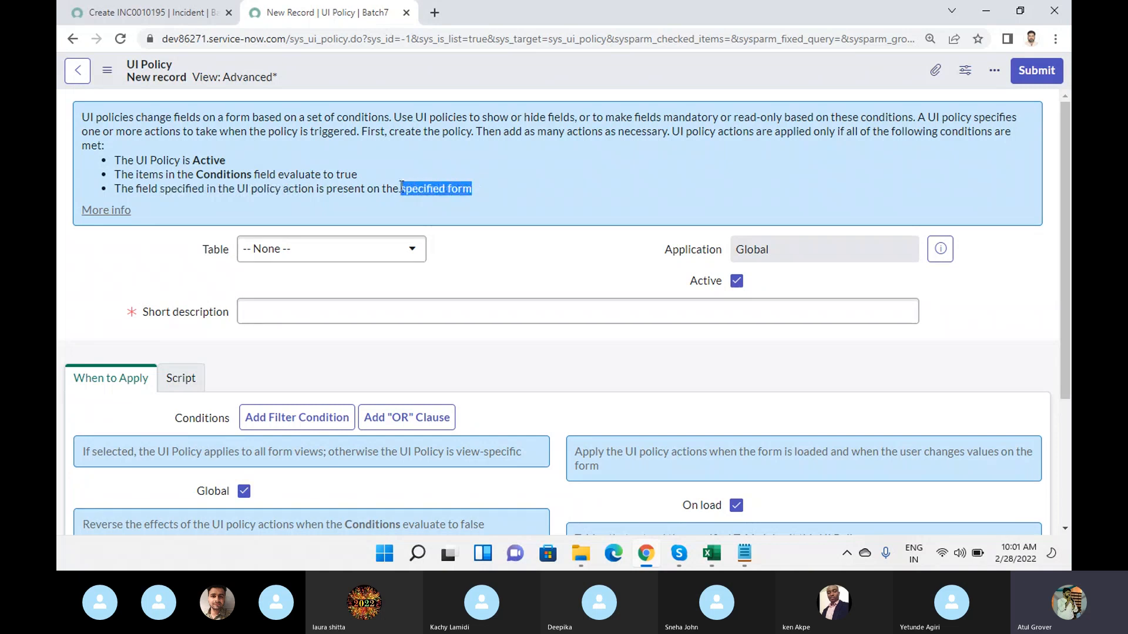
- Point out the Configuration item field on the new incident form, and return to the UI policy record
left_click(169, 12)
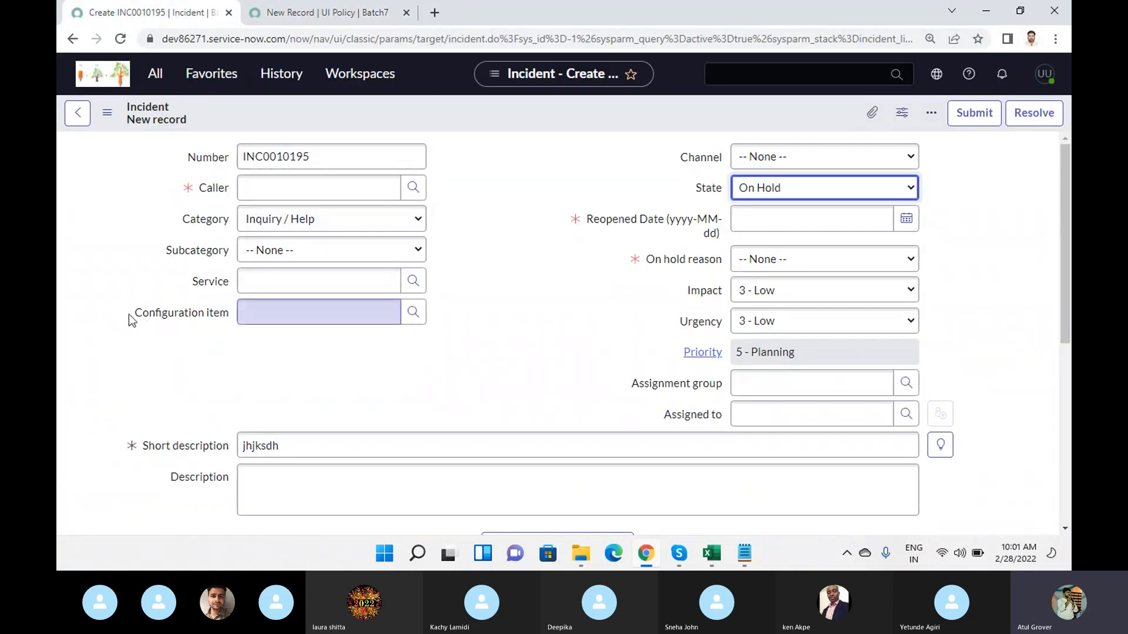
left_click_drag(135, 315, 227, 318)
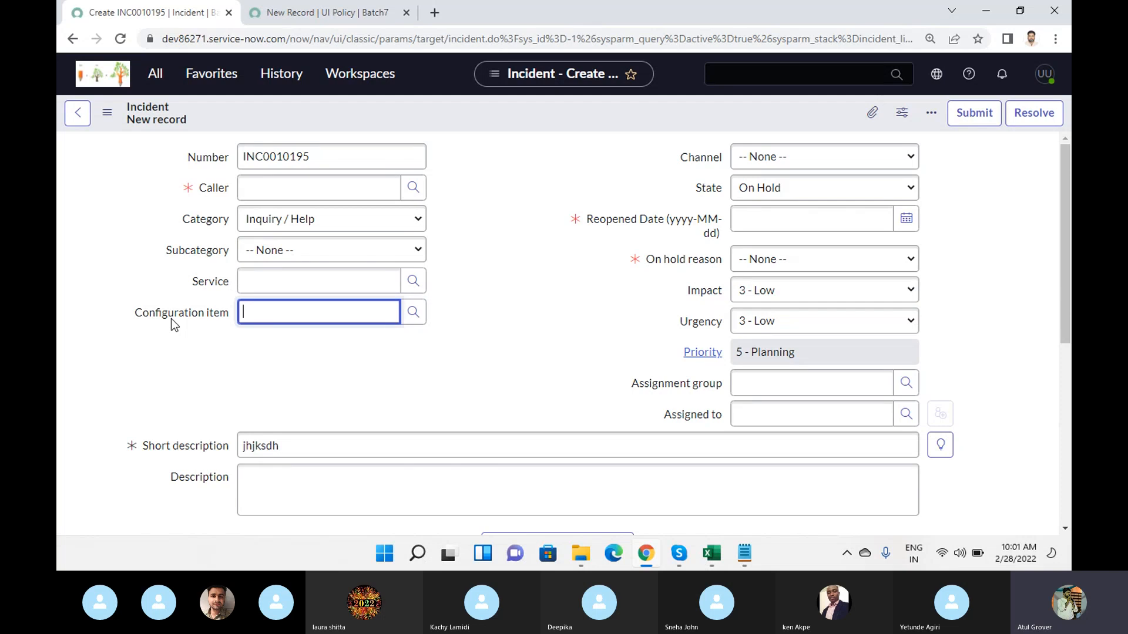
left_click(344, 18)
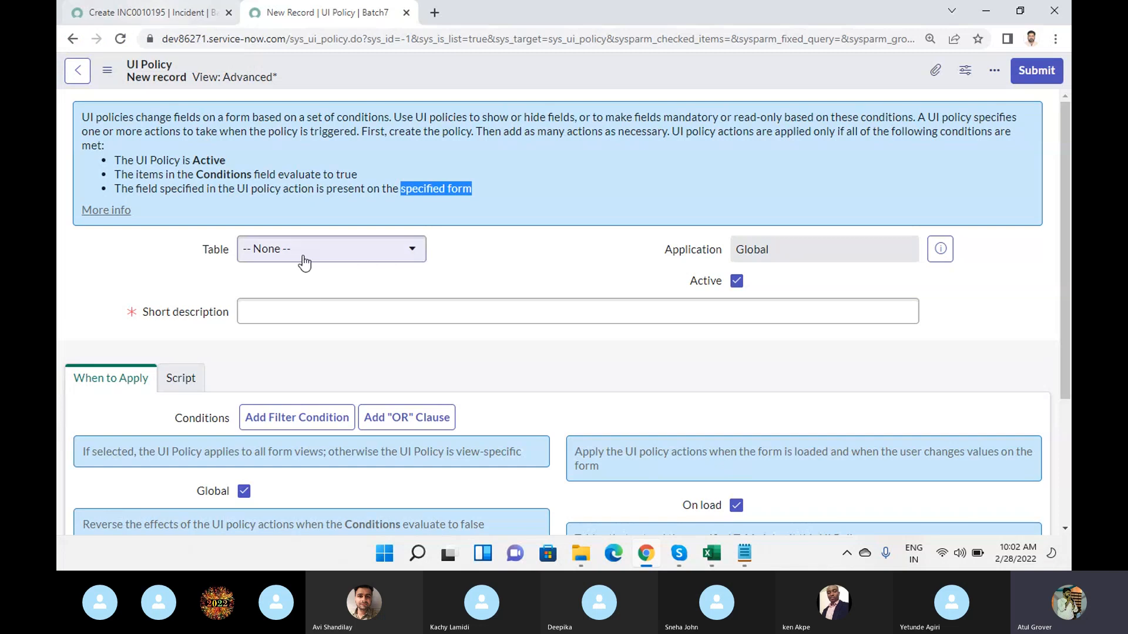
- Find "change" in the application navigator and open Create New under Change, leaving the incident form without saving
left_click(143, 12)
key("ctrl+Tab")
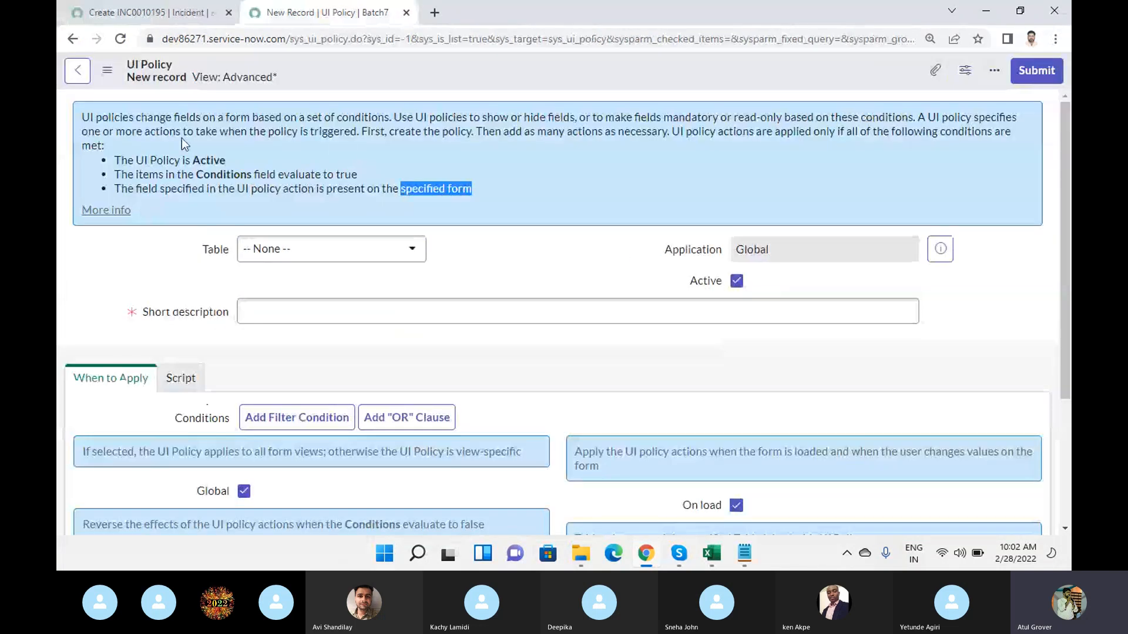
left_click(143, 13)
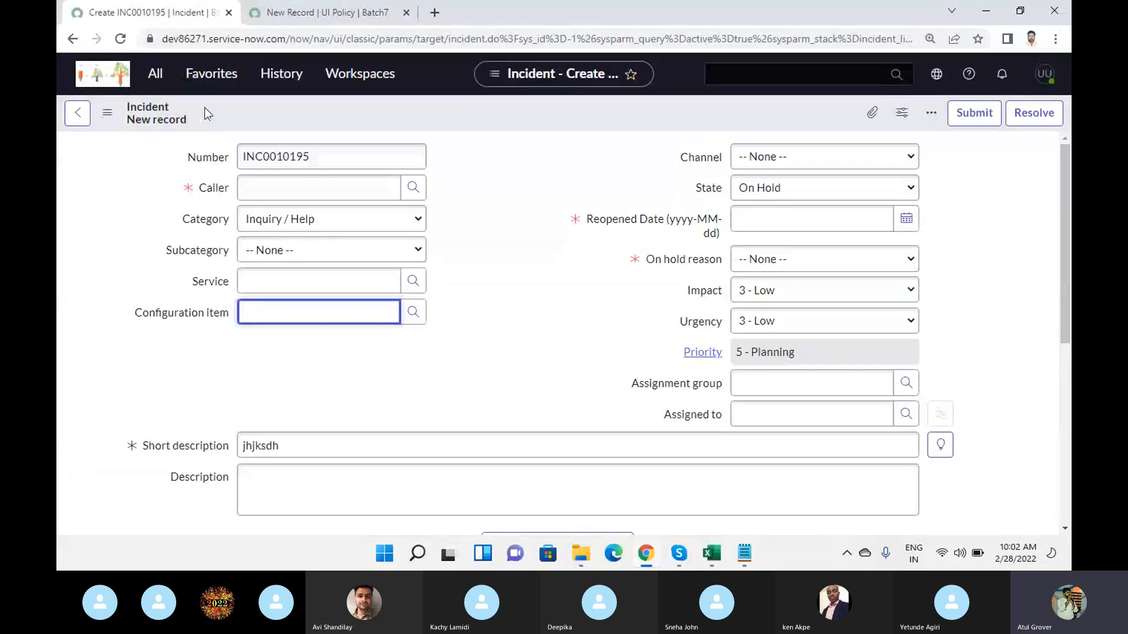
left_click(155, 83)
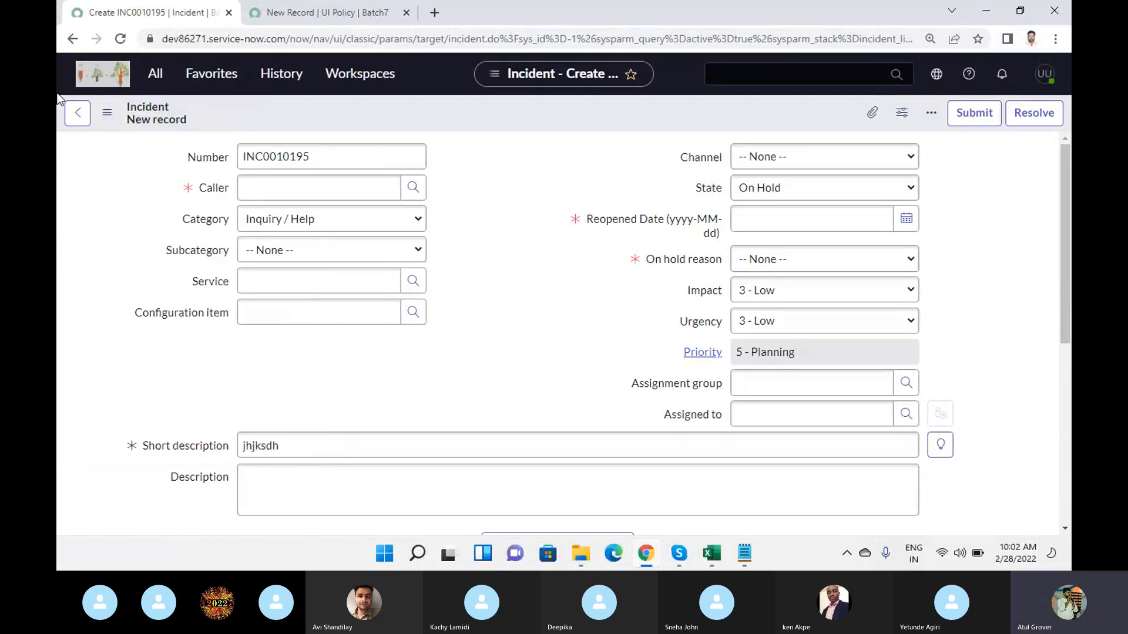
left_click(157, 78)
left_click_drag(171, 118, 58, 116)
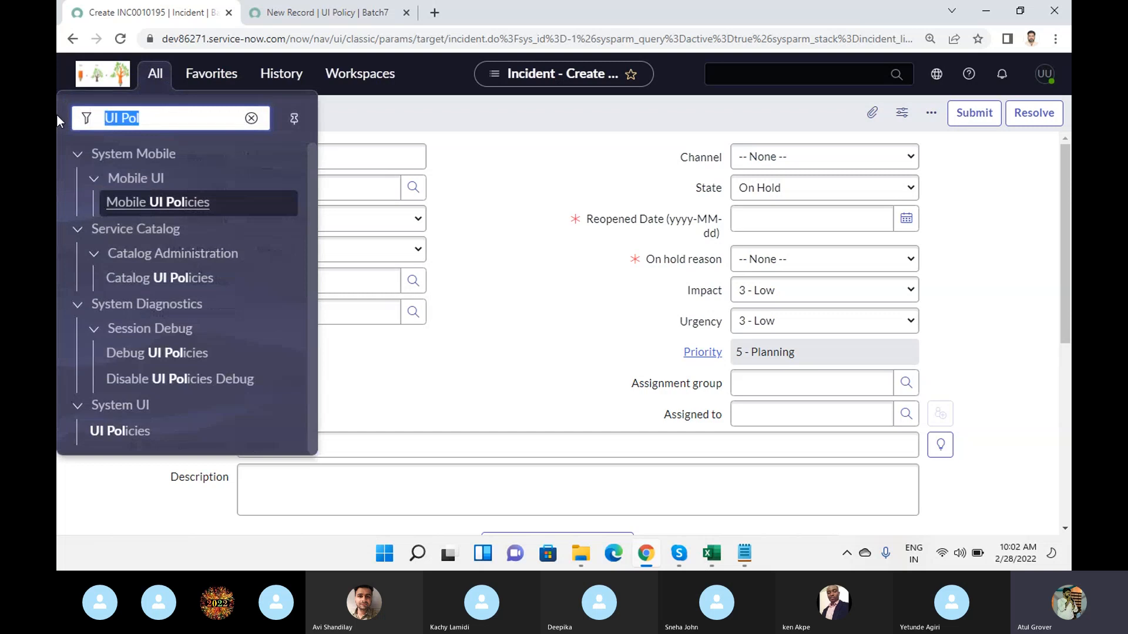
type("change")
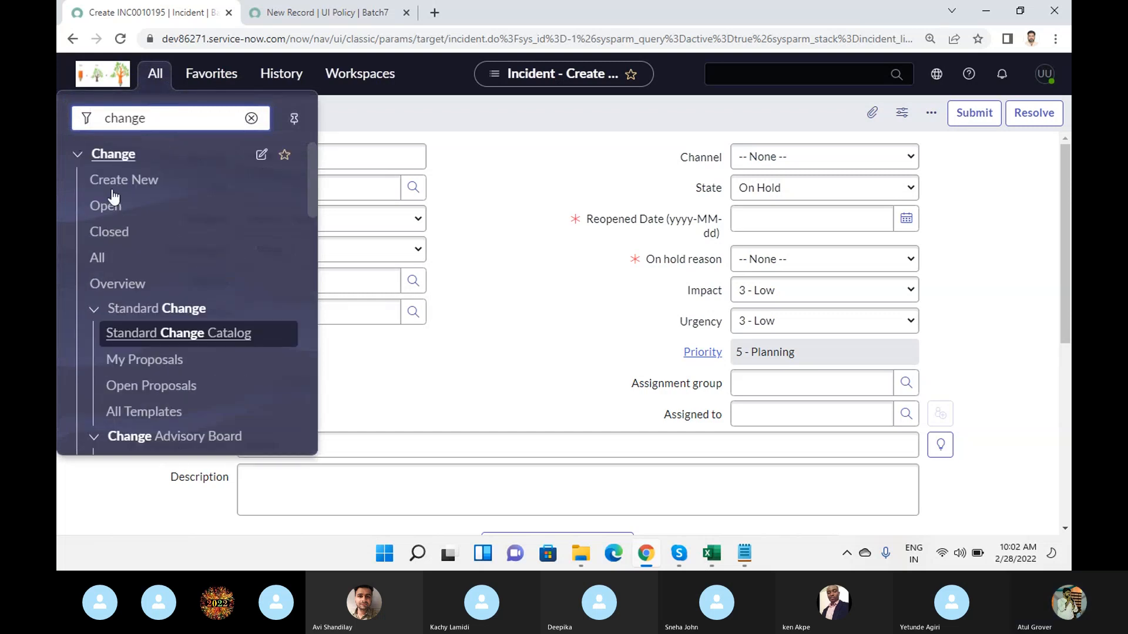
left_click(114, 187)
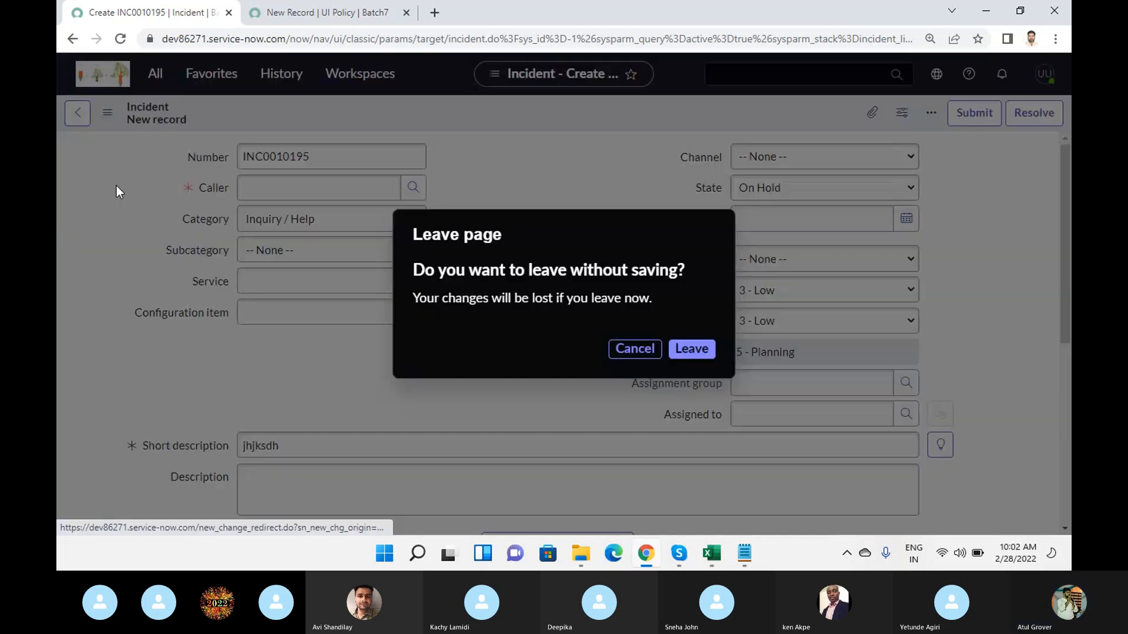
left_click(693, 355)
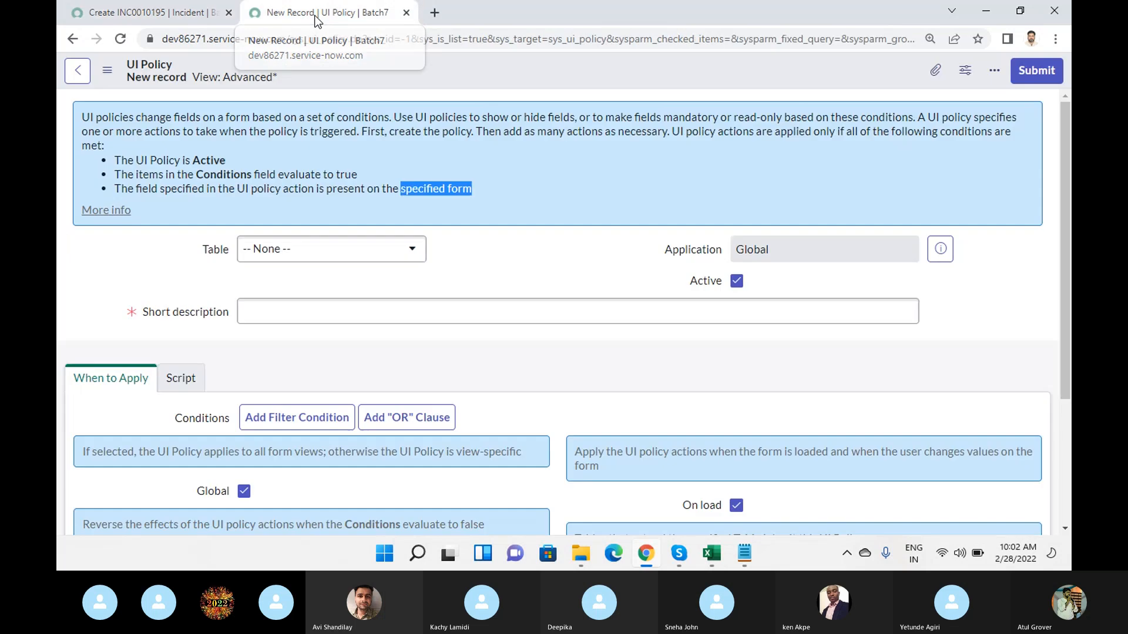
- Set the new UI policy's table to Change Request [change_request], and return to the Create a change request page
left_click(315, 18)
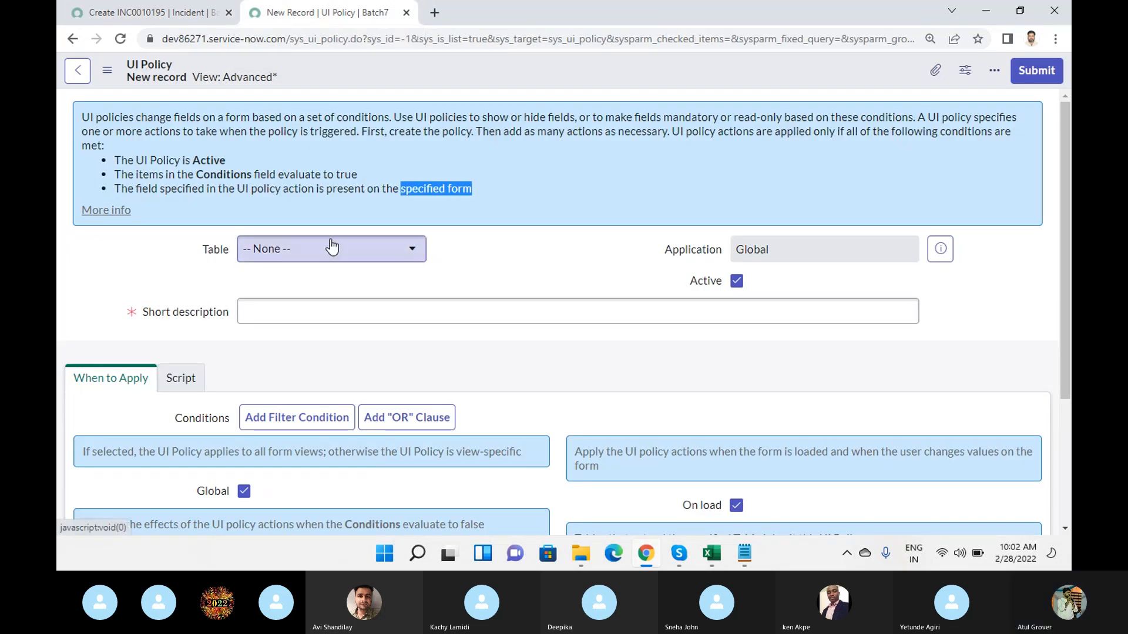
left_click(332, 246)
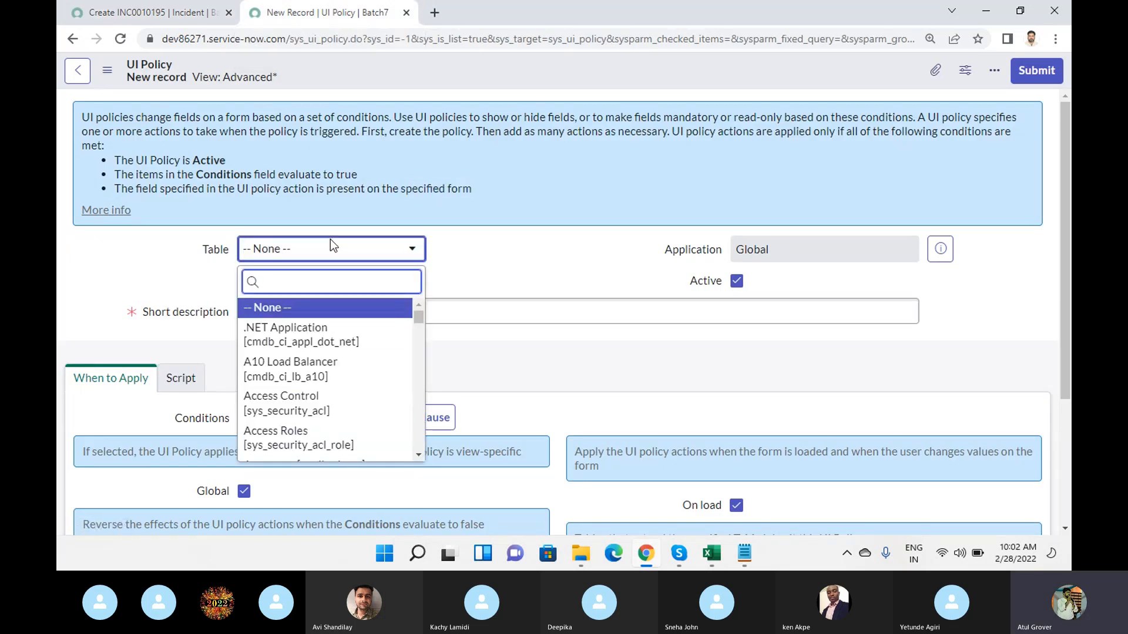
type("change")
scroll(312, 391, "down", 3)
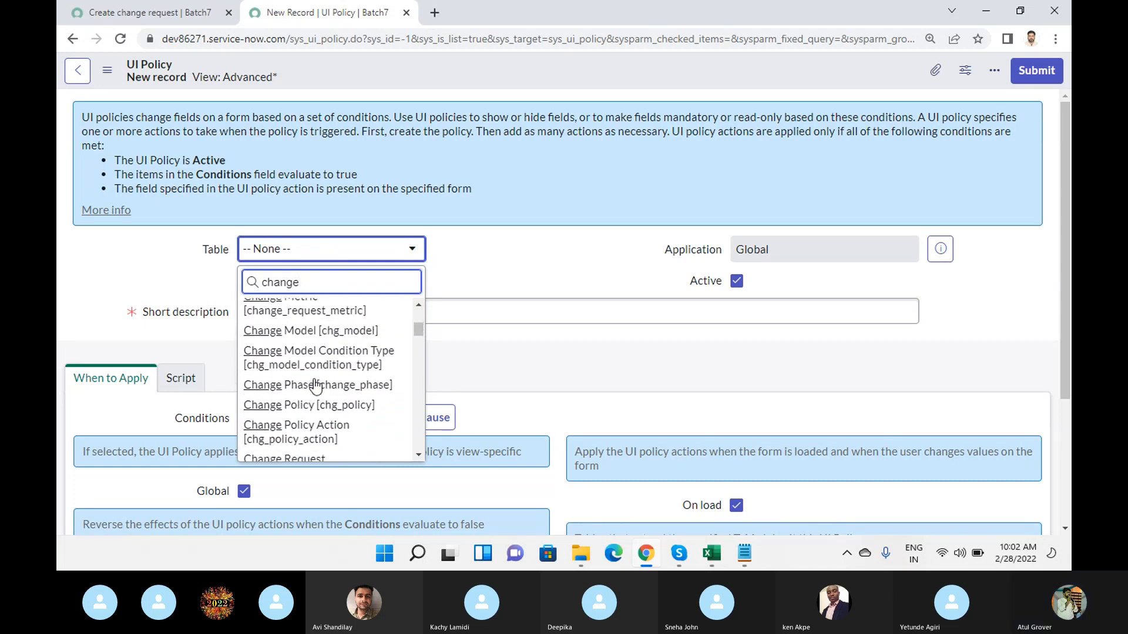
type("_req")
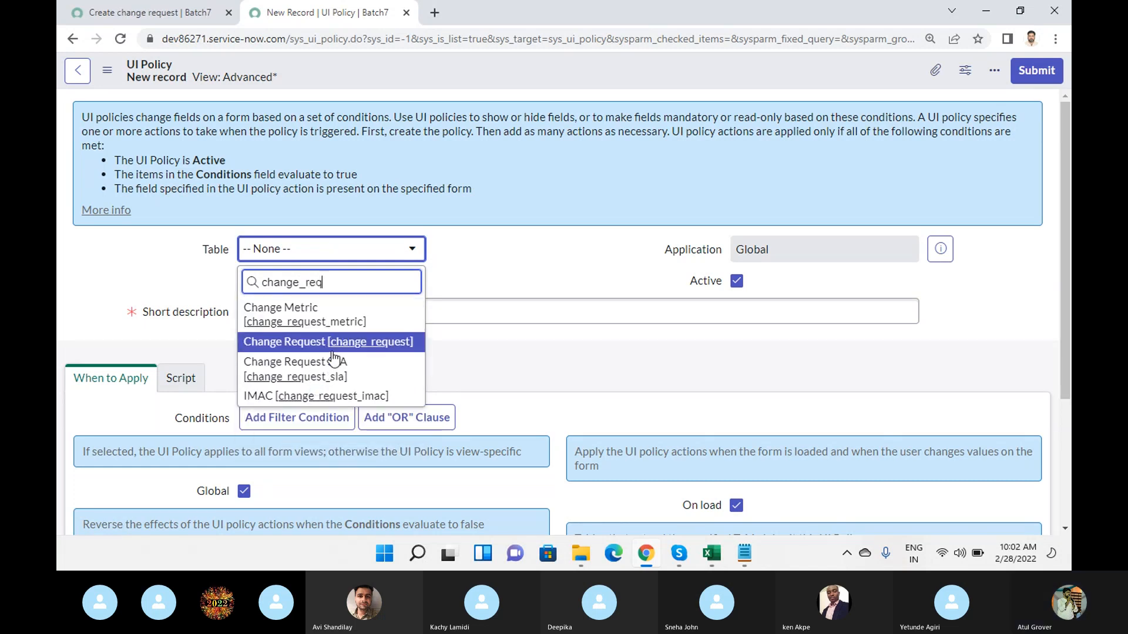
left_click(303, 345)
left_click(148, 16)
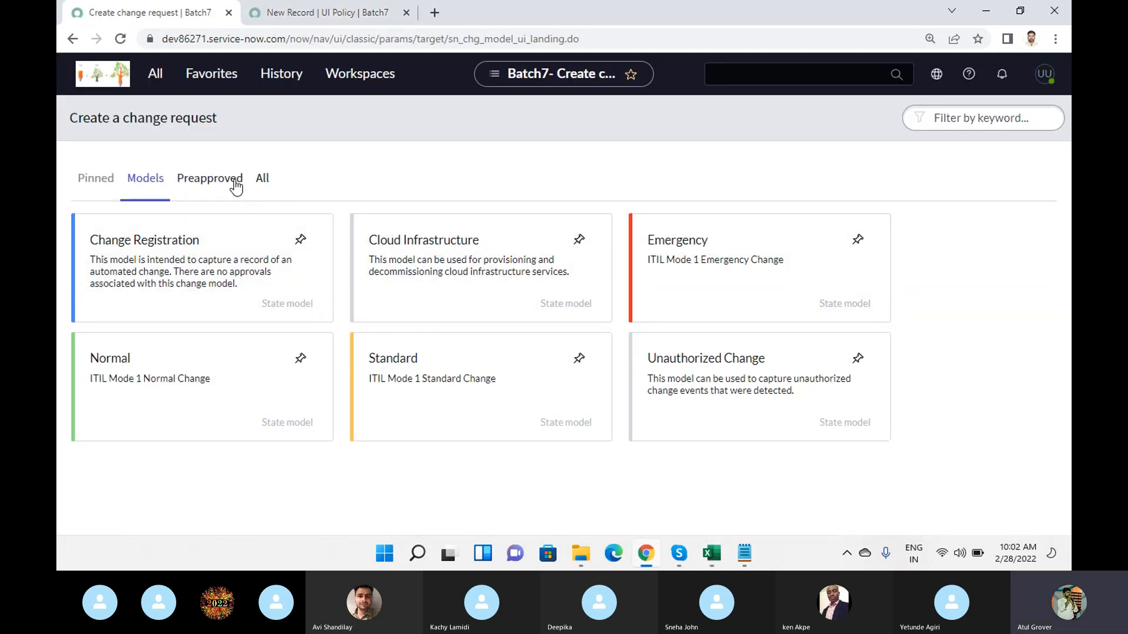
- Open a new change request form using the Normal model
left_click(176, 371)
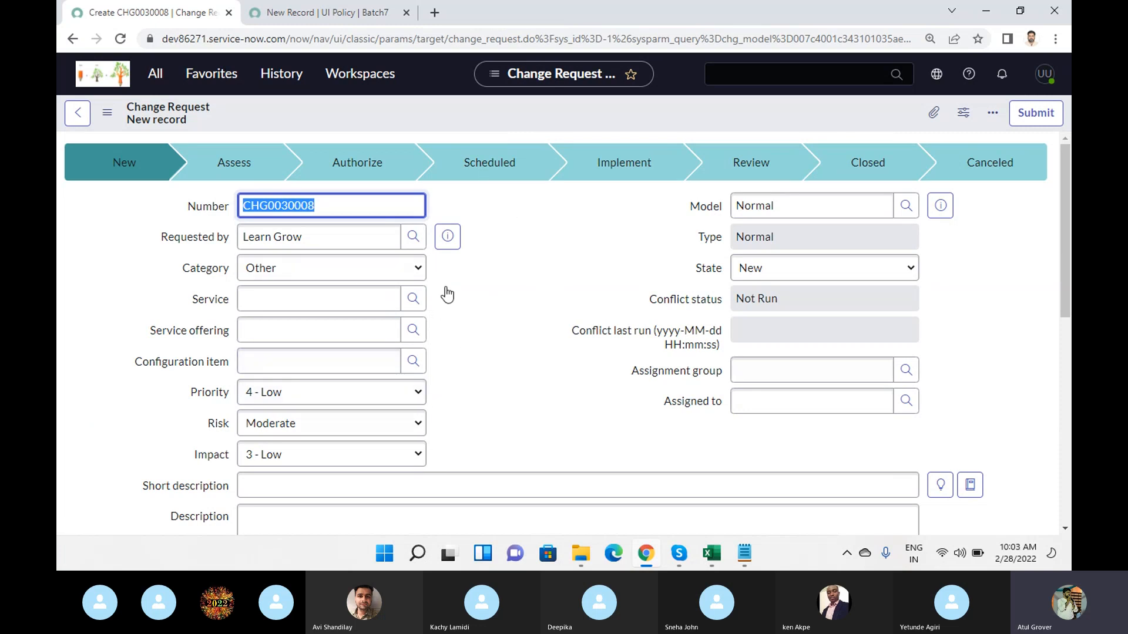
left_click(757, 281)
left_click(577, 282)
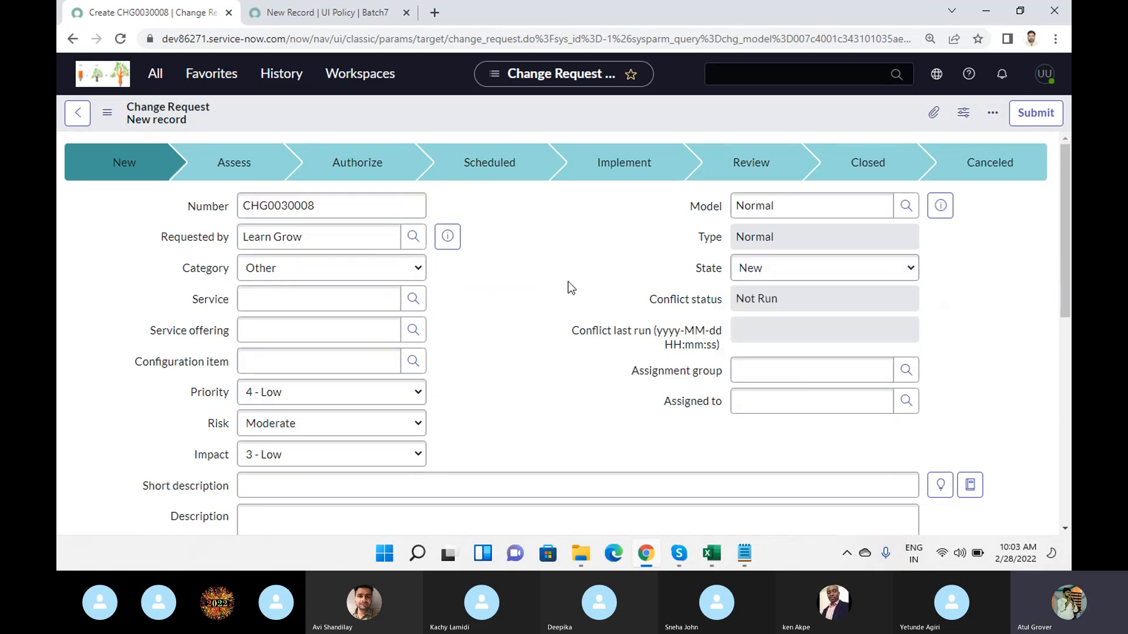
- Return to the new UI policy record and enter "Assigned to mandatory" as its short description
left_click(288, 13)
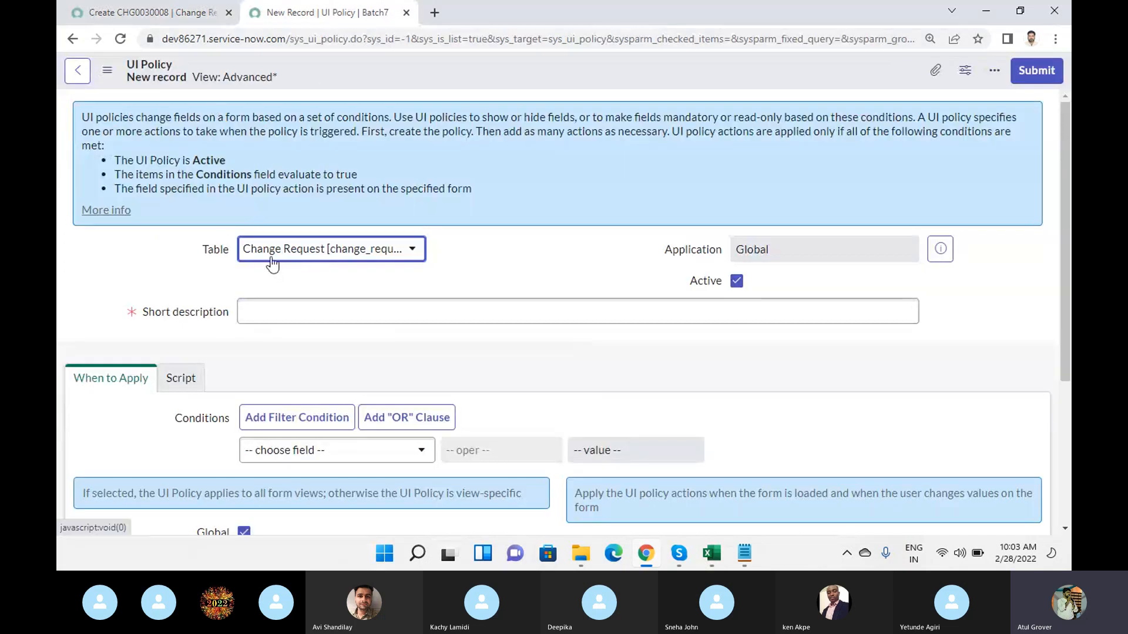
left_click(358, 316)
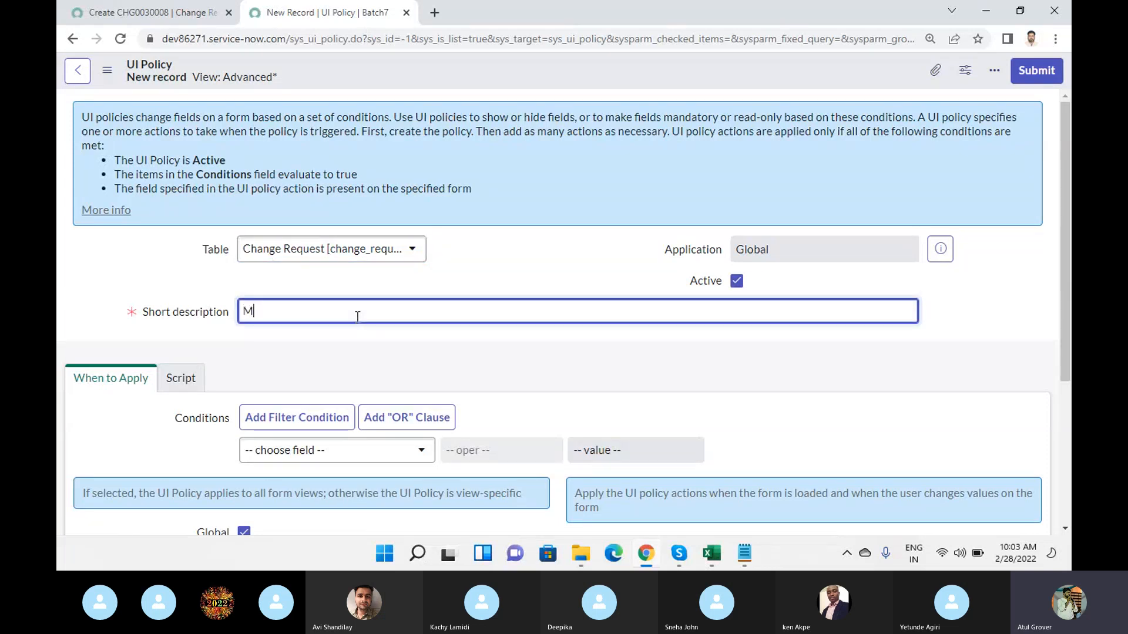
type("Asigen")
key("BackSpace")
key("BackSpace")
key("BackSpace")
type("signed to mandator")
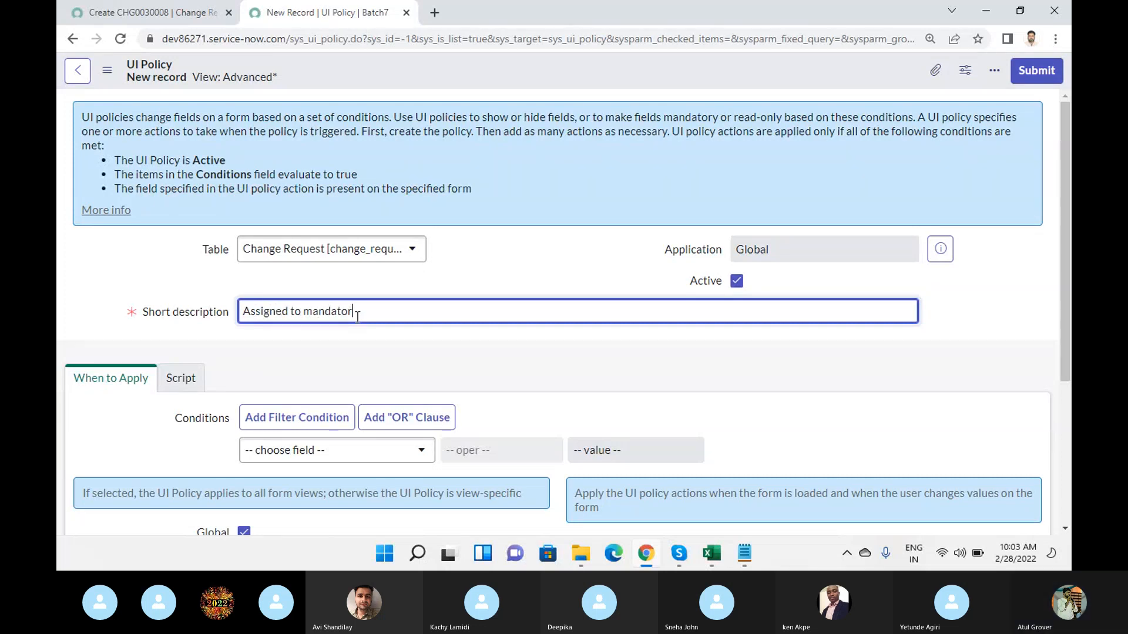
type("y")
left_click_drag(377, 315, 217, 312)
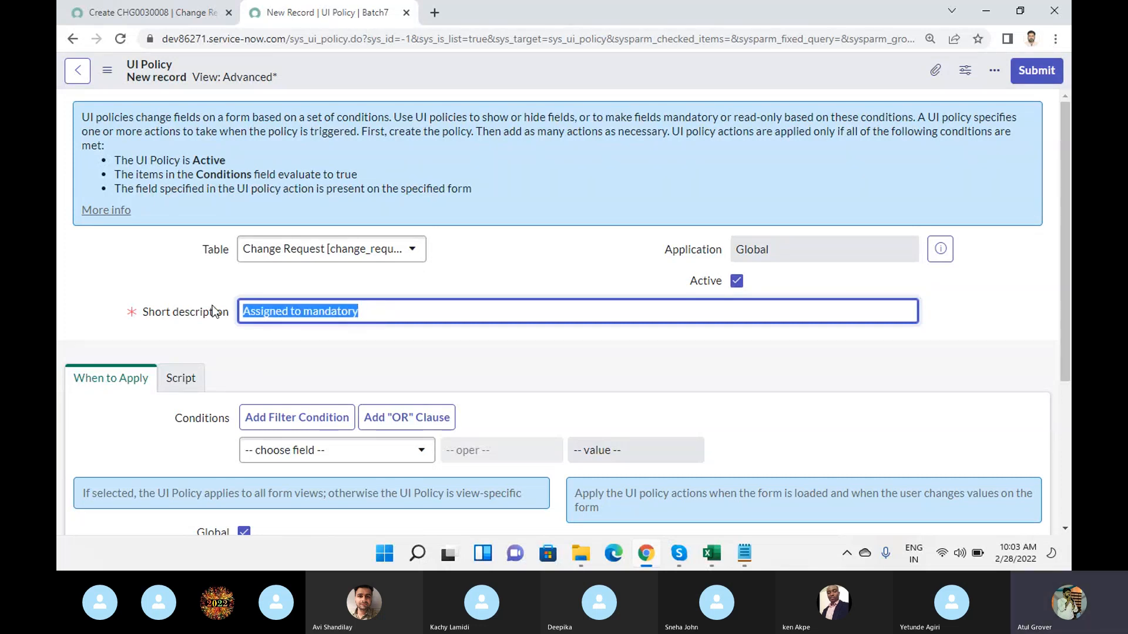
- Check the UI policy's Run scripts option in the Script section, and return to the When to Apply settings
scroll(241, 297, "down", 2)
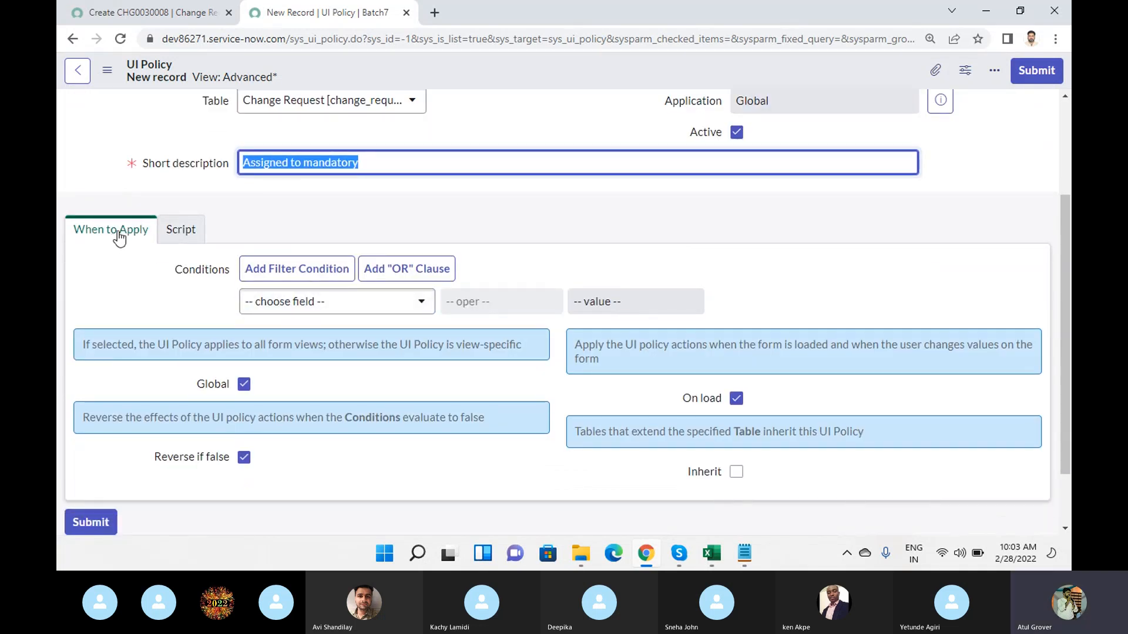
left_click(192, 239)
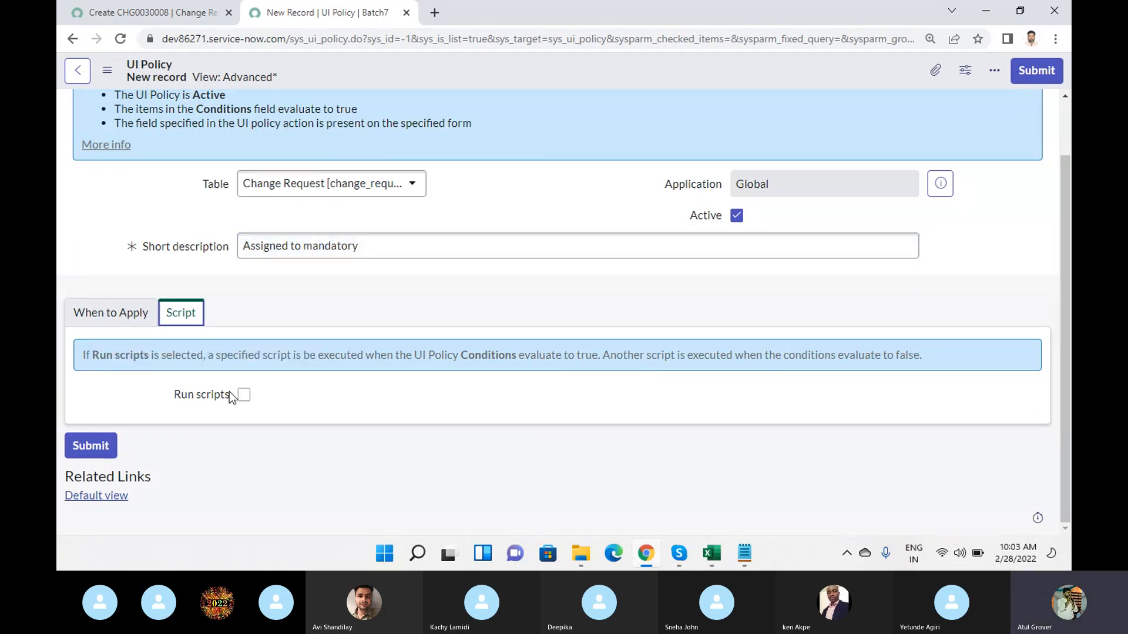
left_click(108, 318)
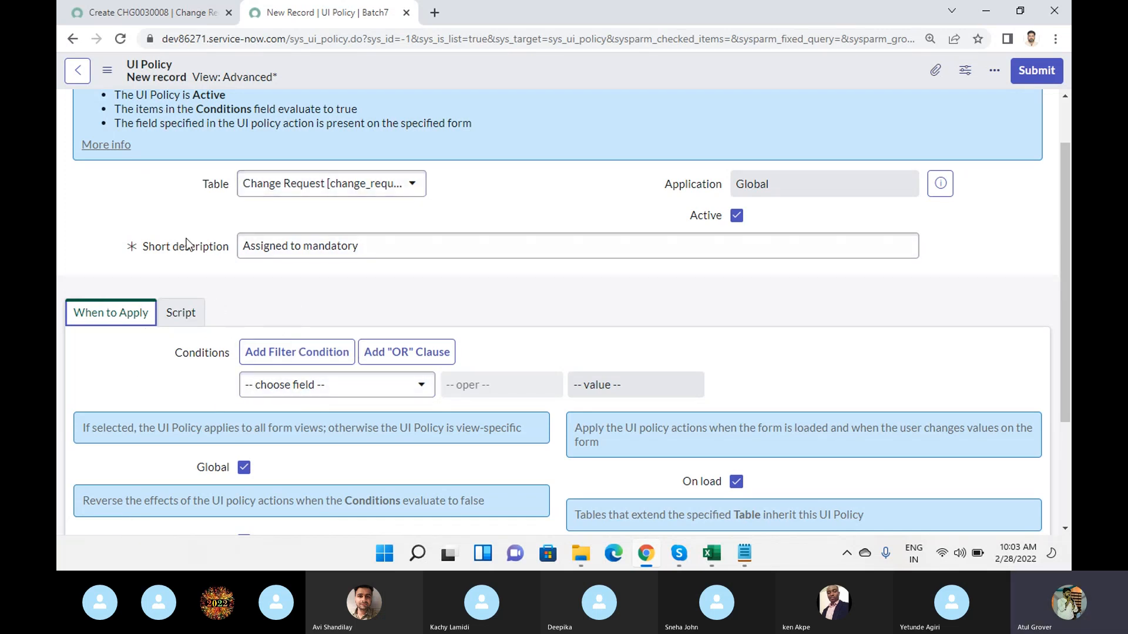
- Set the UI policy's condition to State is New
left_click(373, 391)
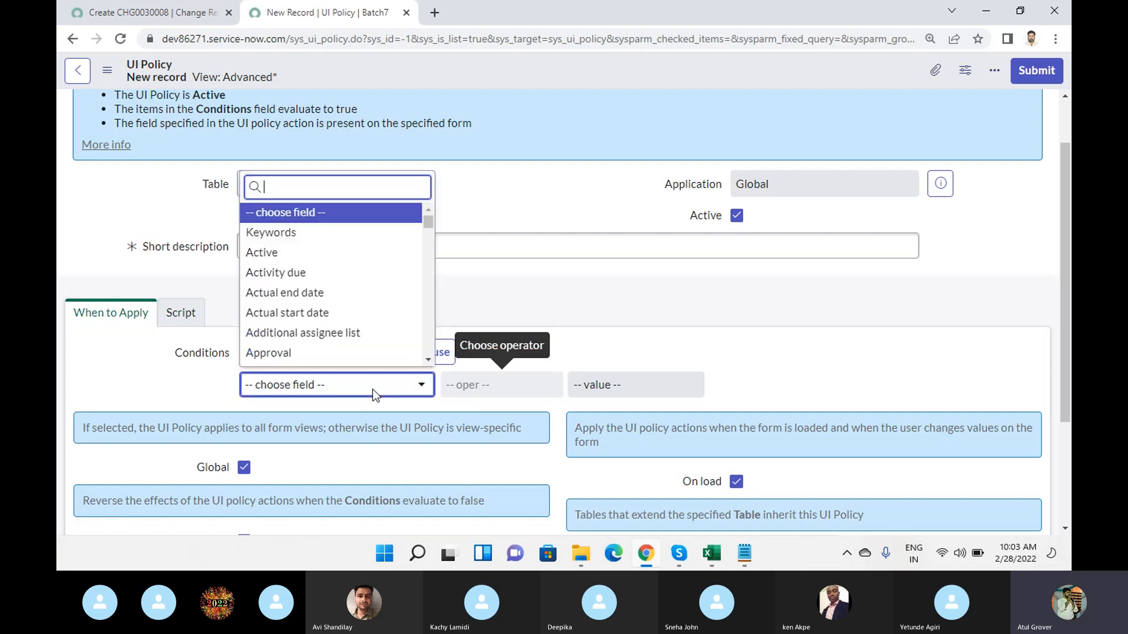
type("state")
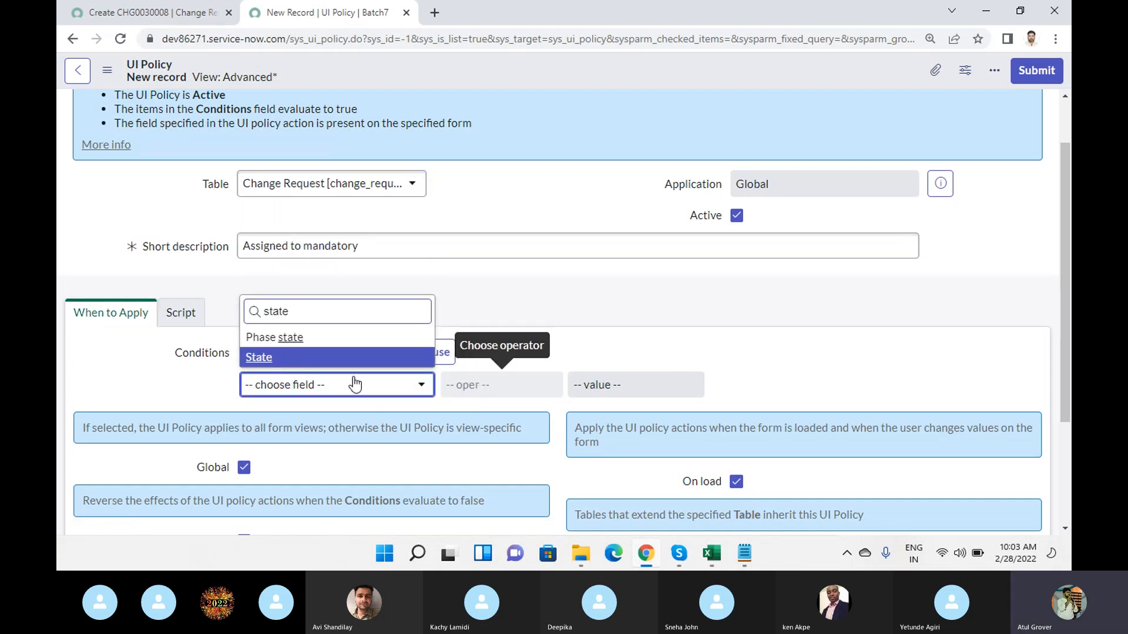
left_click(270, 360)
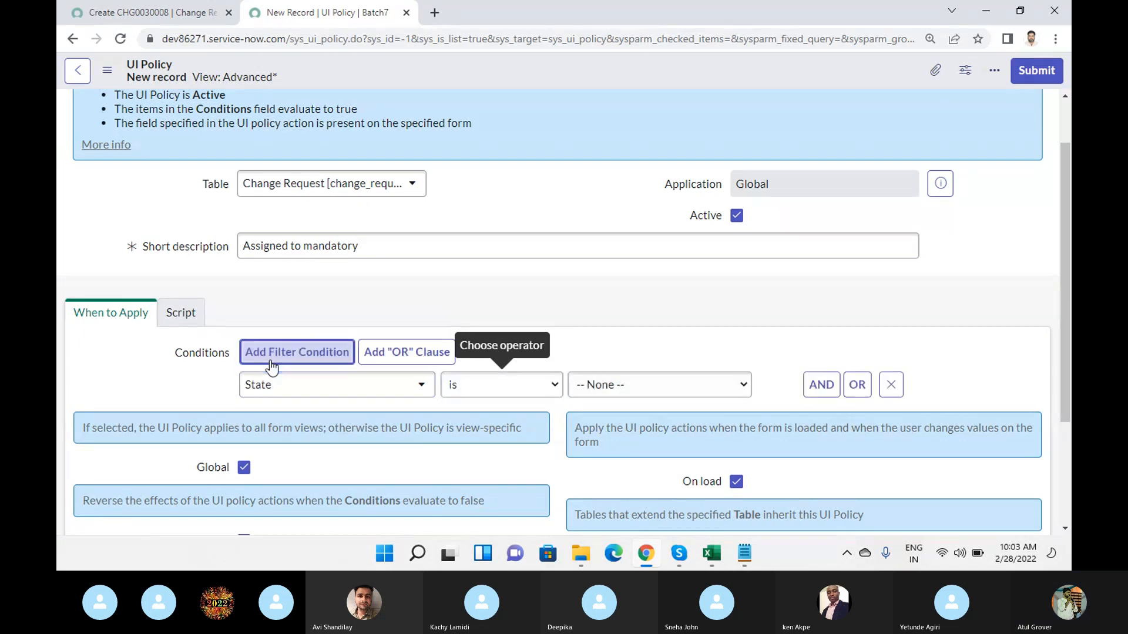
left_click(656, 406)
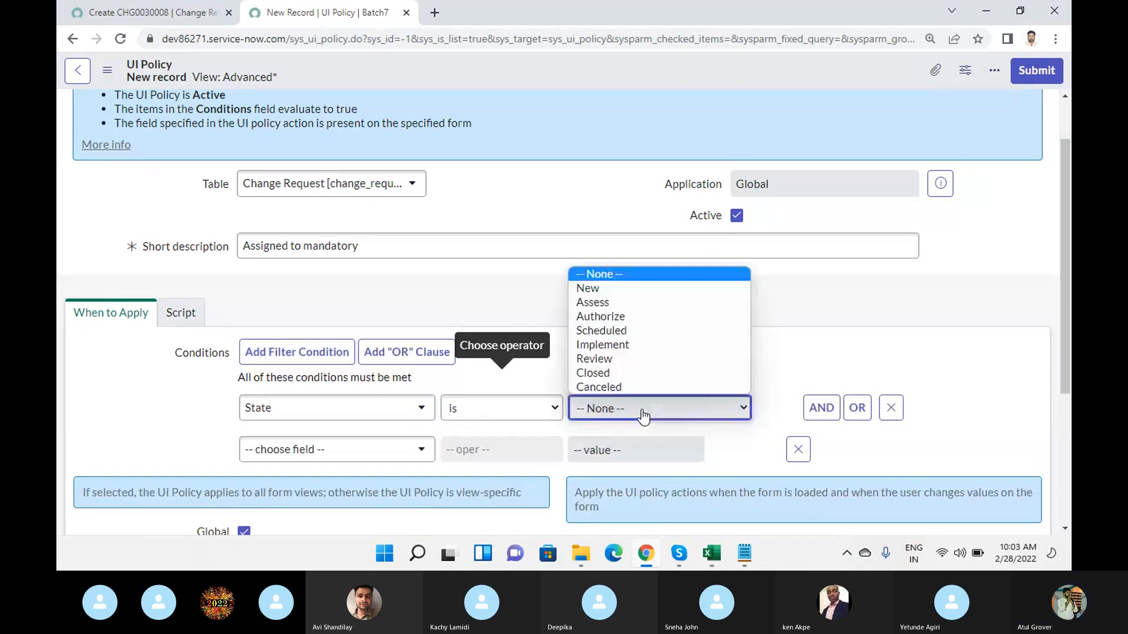
left_click(601, 292)
- Review the remaining When to Apply options and save the UI policy record without leaving the form
scroll(596, 294, "down", 4)
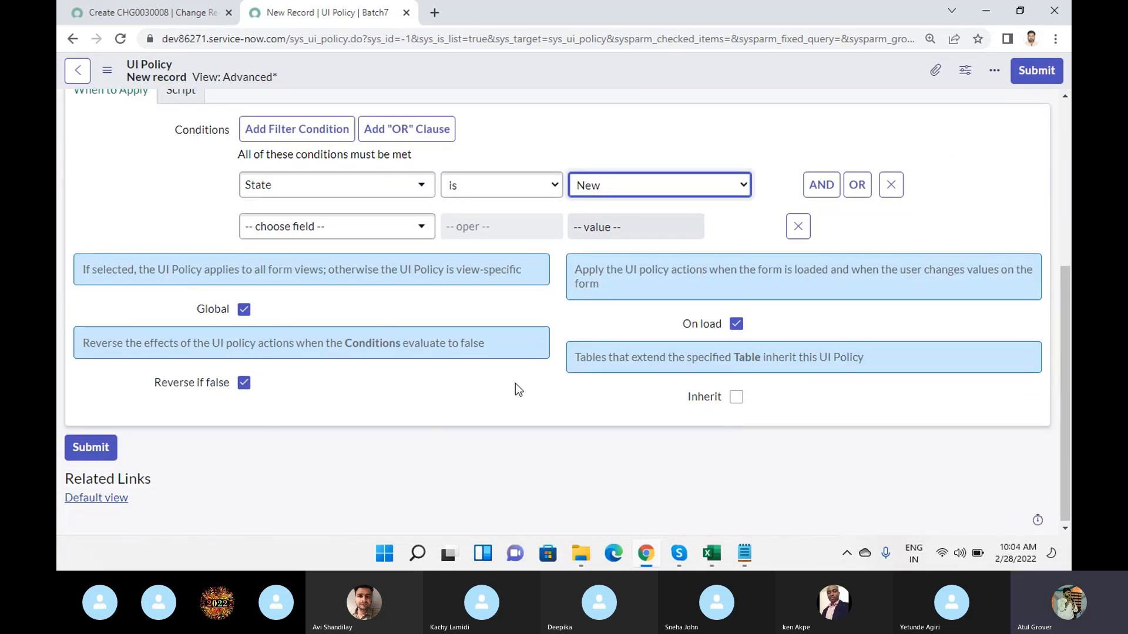
scroll(517, 389, "up", 5)
right_click(522, 64)
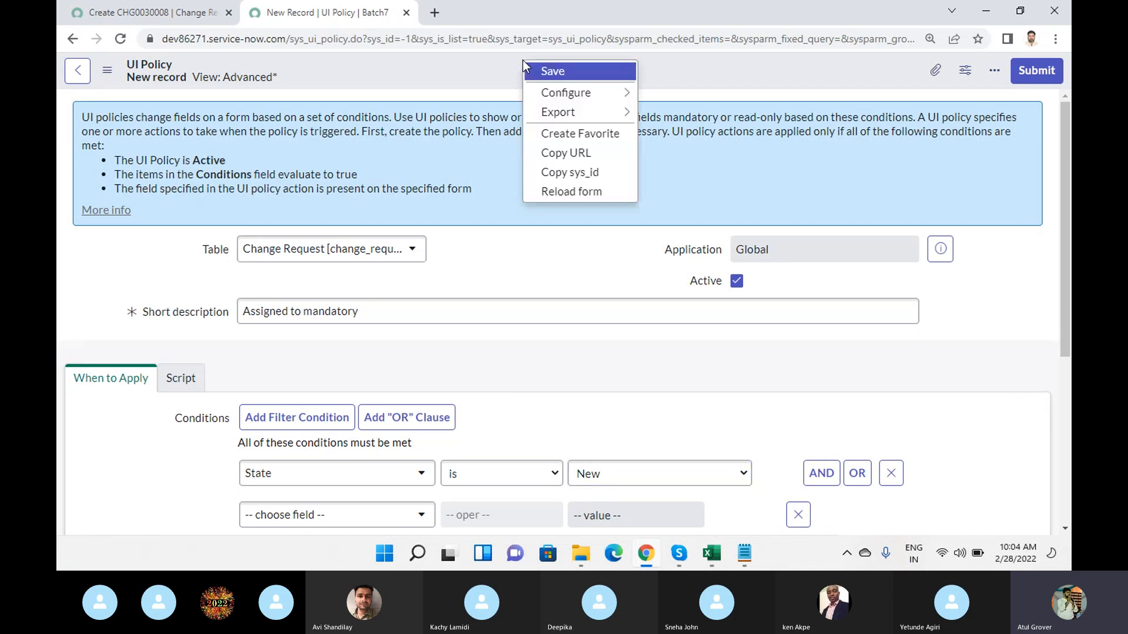
left_click(545, 68)
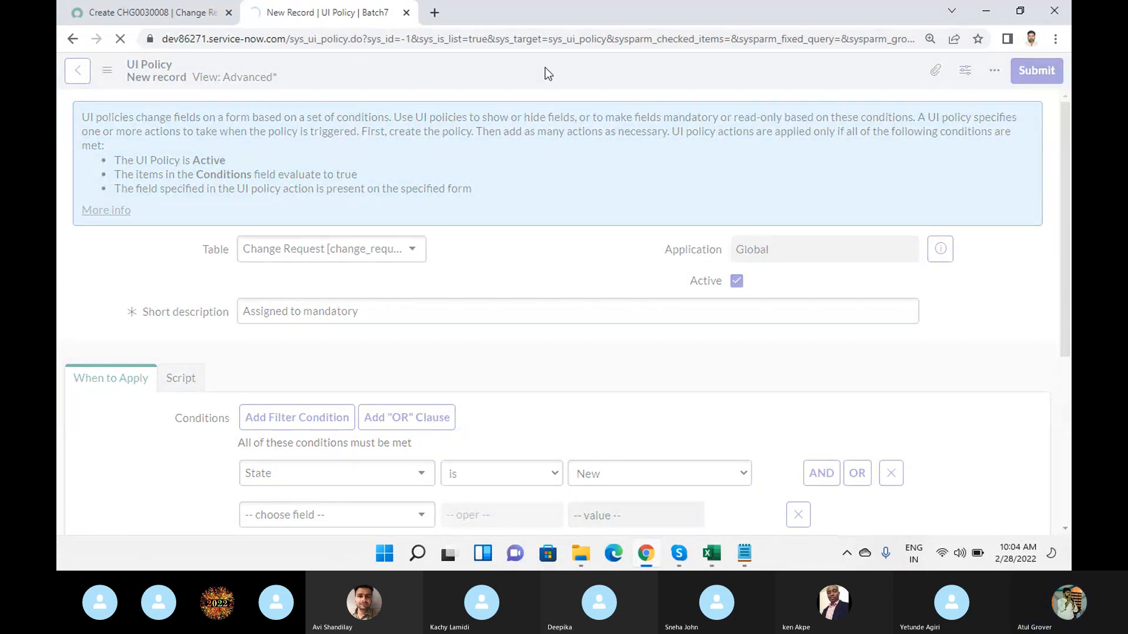
- Reload the new change request form and check whether the Assigned to field is mandatory
left_click(141, 13)
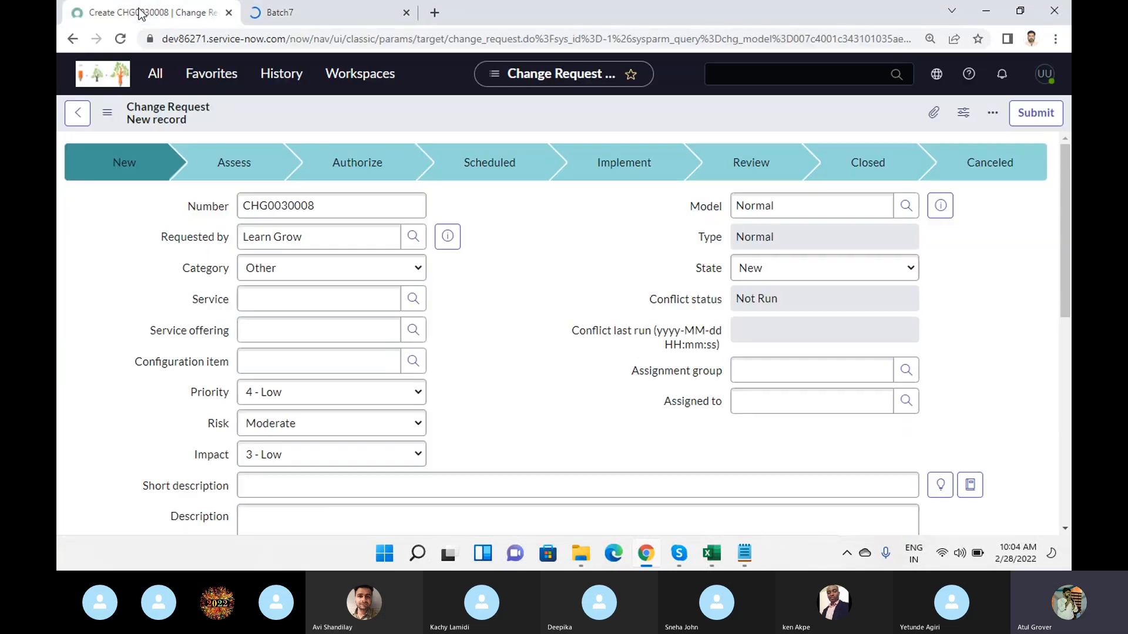
left_click(121, 39)
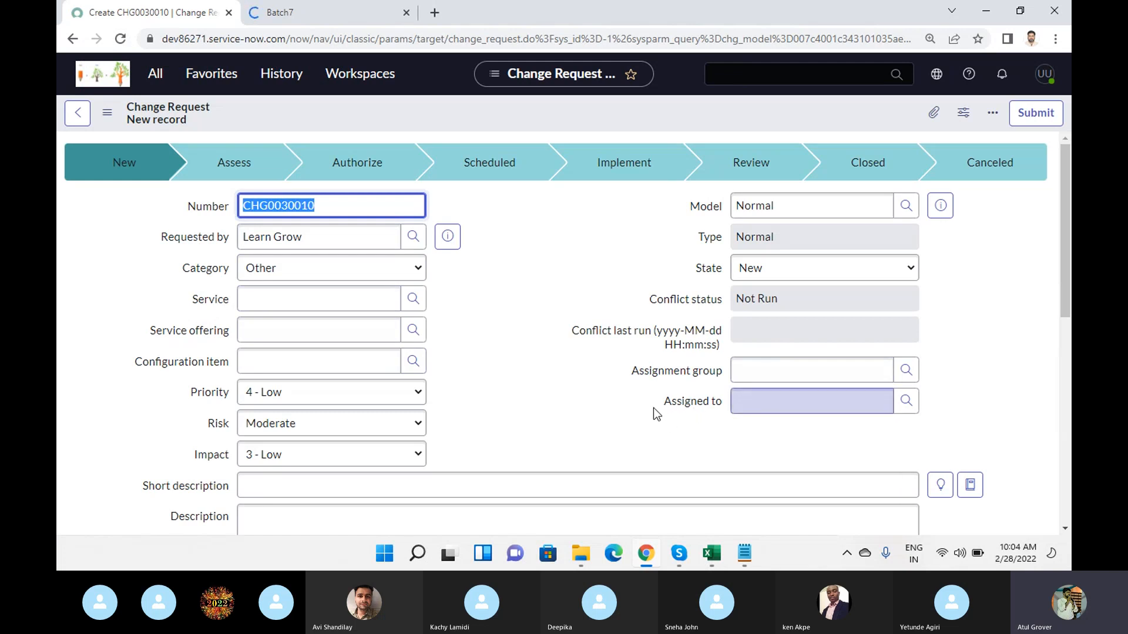
mouse_move(672, 407)
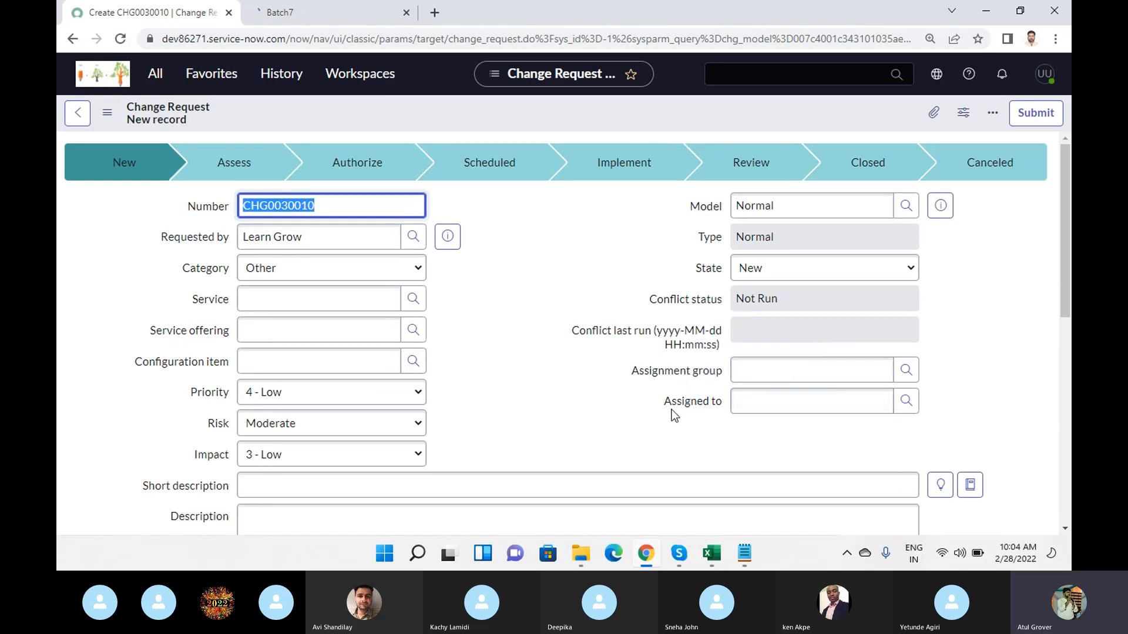
- Return to the saved UI policy and examine its short description, condition and UI Policy Actions list
left_click(313, 14)
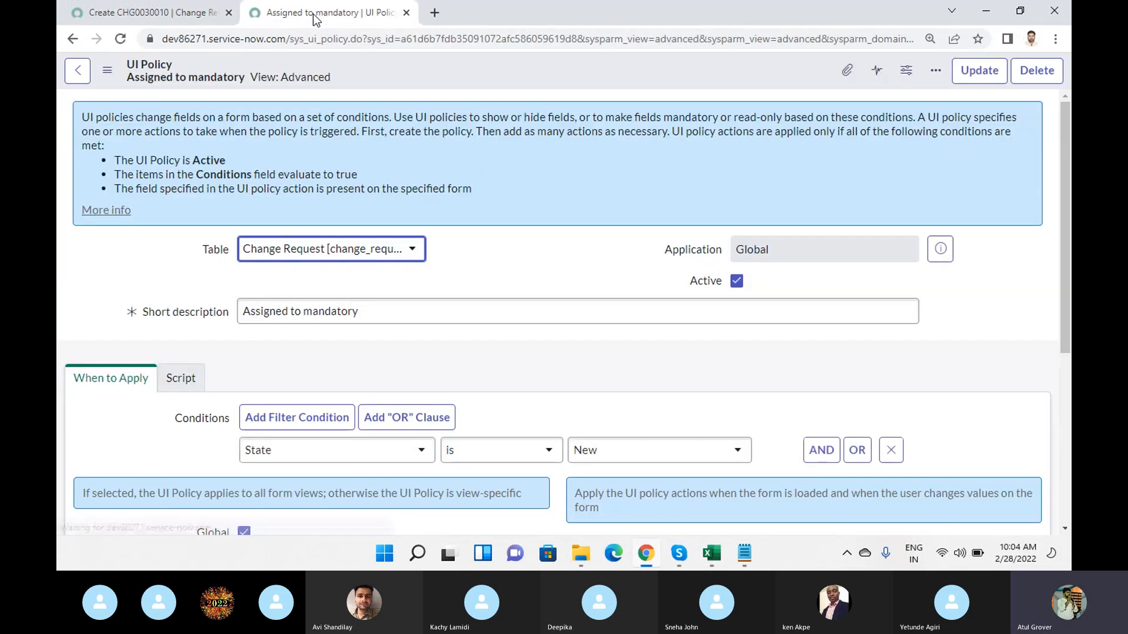
left_click(228, 309)
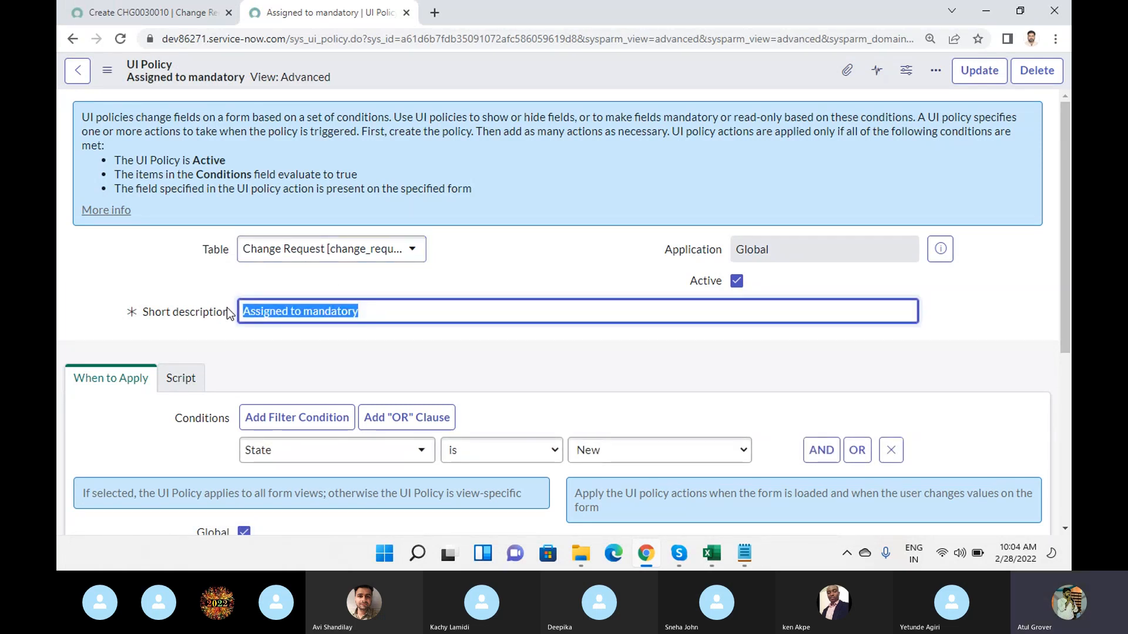
left_click(555, 262)
scroll(554, 262, "down", 5)
left_click(582, 476)
scroll(605, 308, "down", 2)
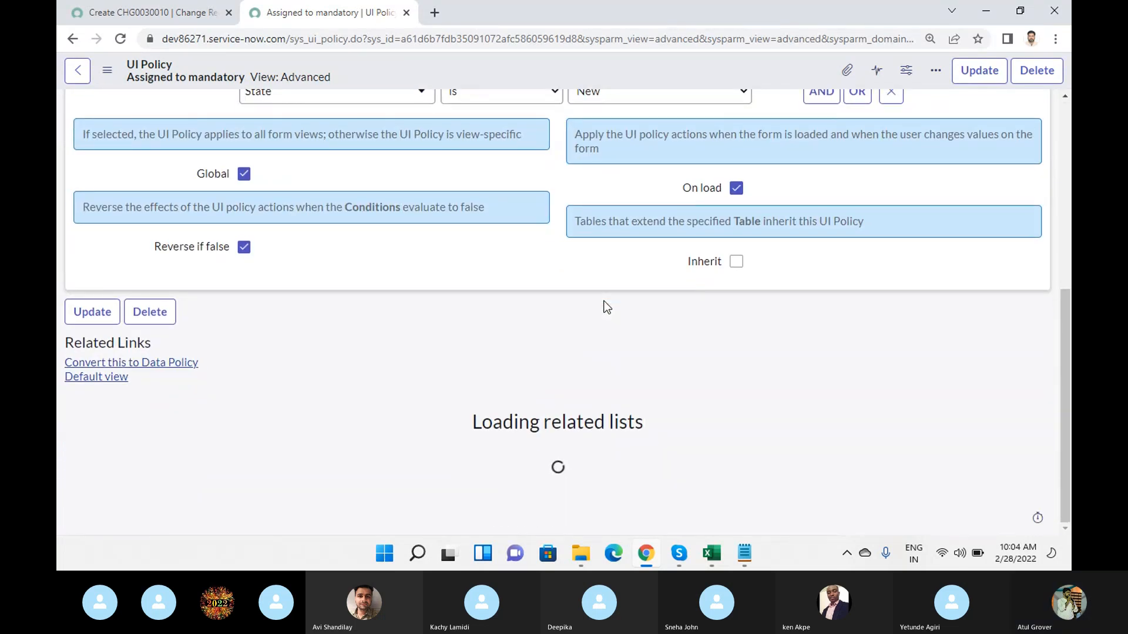
scroll(605, 307, "down", 2)
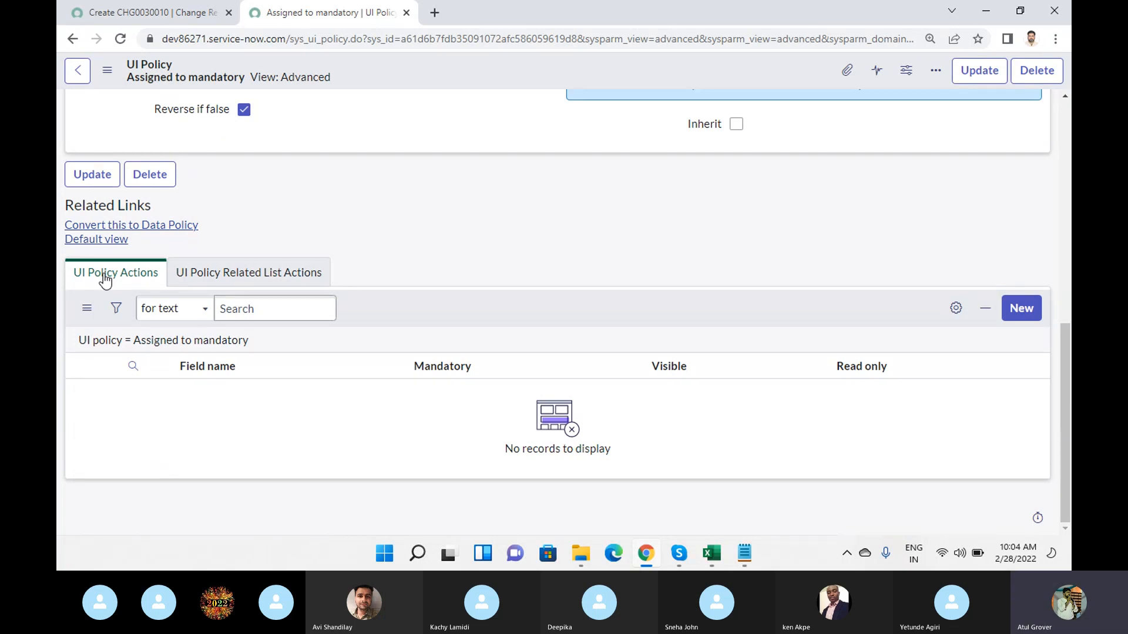
scroll(482, 311, "up", 5)
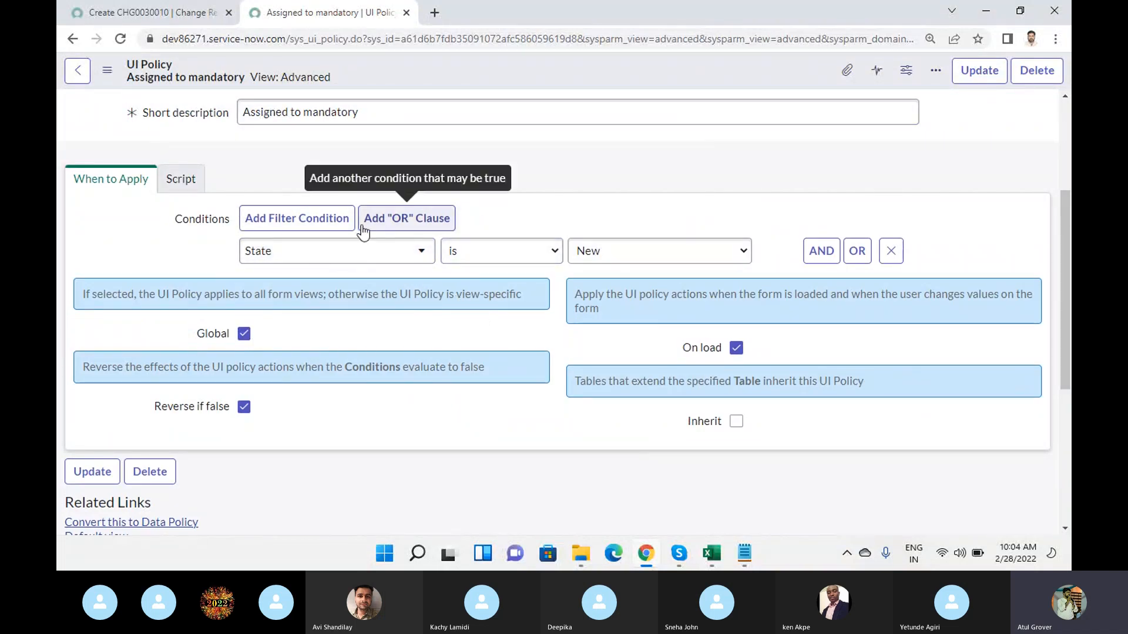
scroll(363, 231, "down", 5)
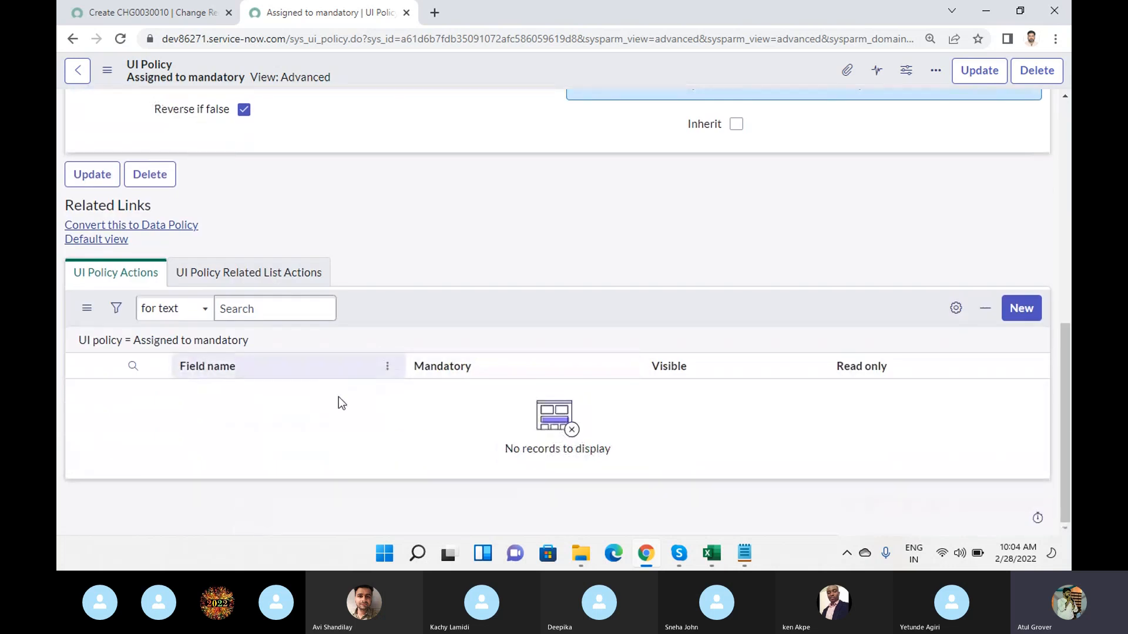
- Create a UI policy action for the Assigned to field with Mandatory set to True, and submit it
left_click(1014, 309)
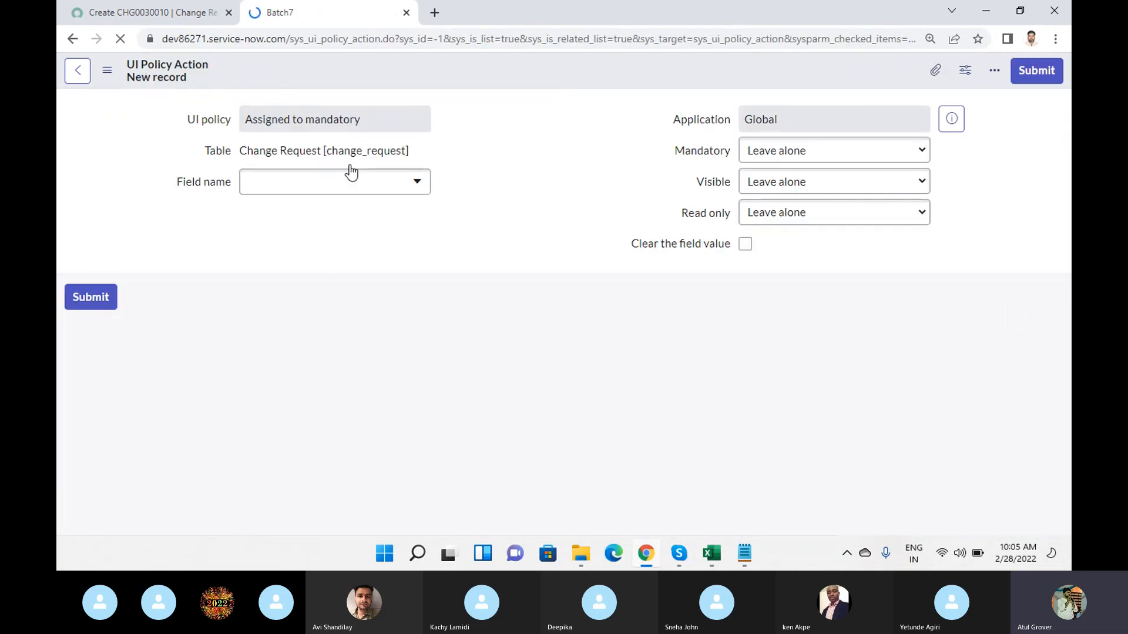
left_click(336, 234)
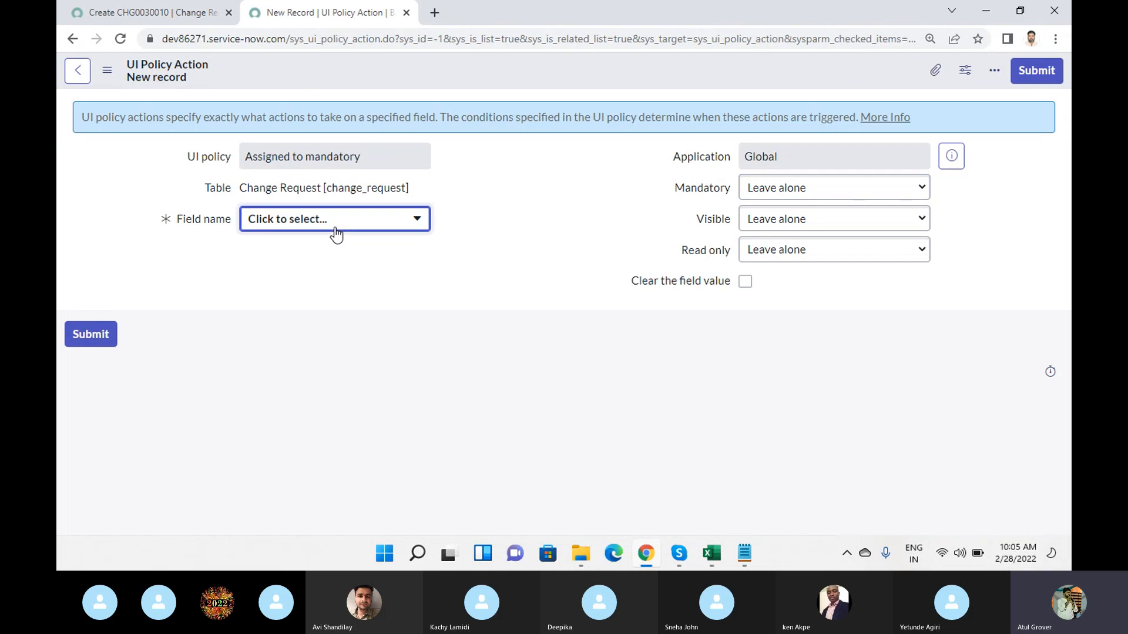
left_click(336, 234)
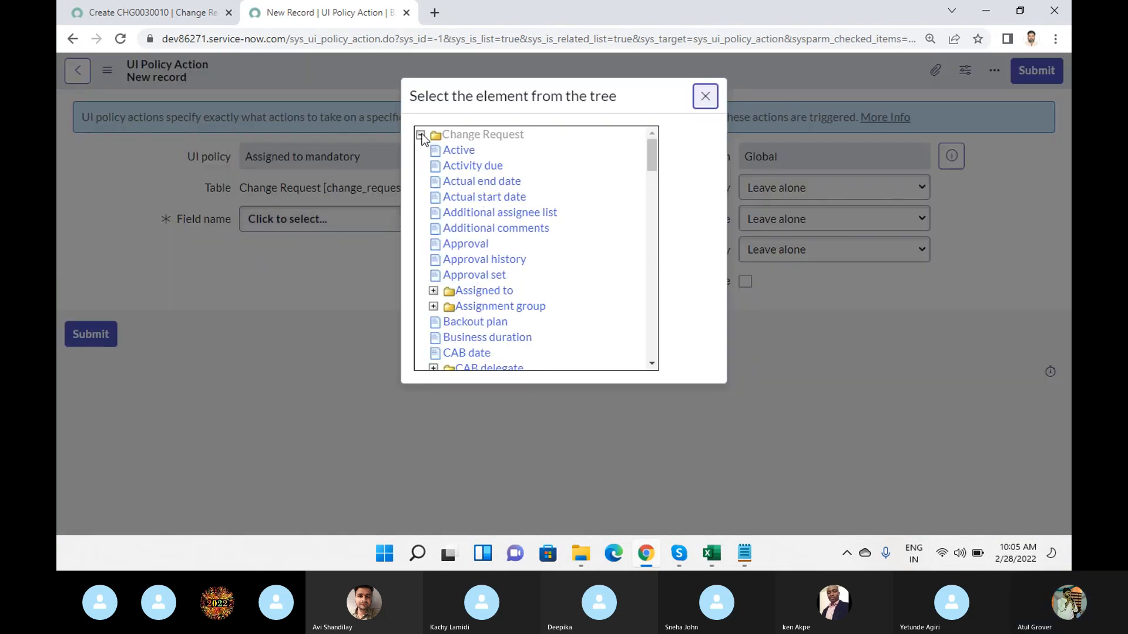
left_click(470, 290)
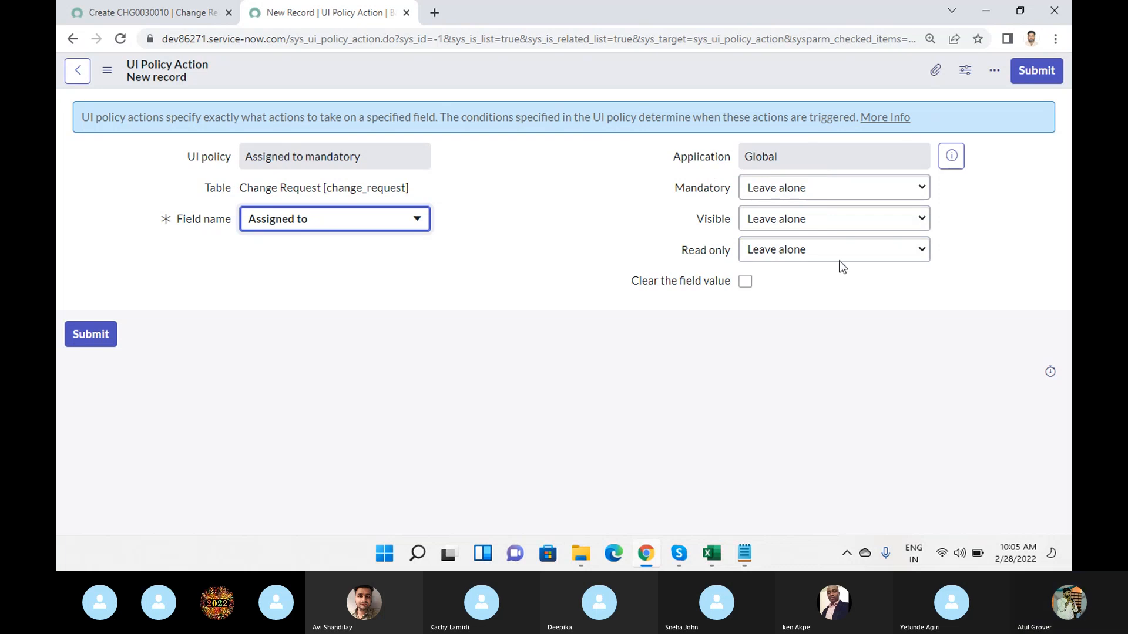
left_click(813, 192)
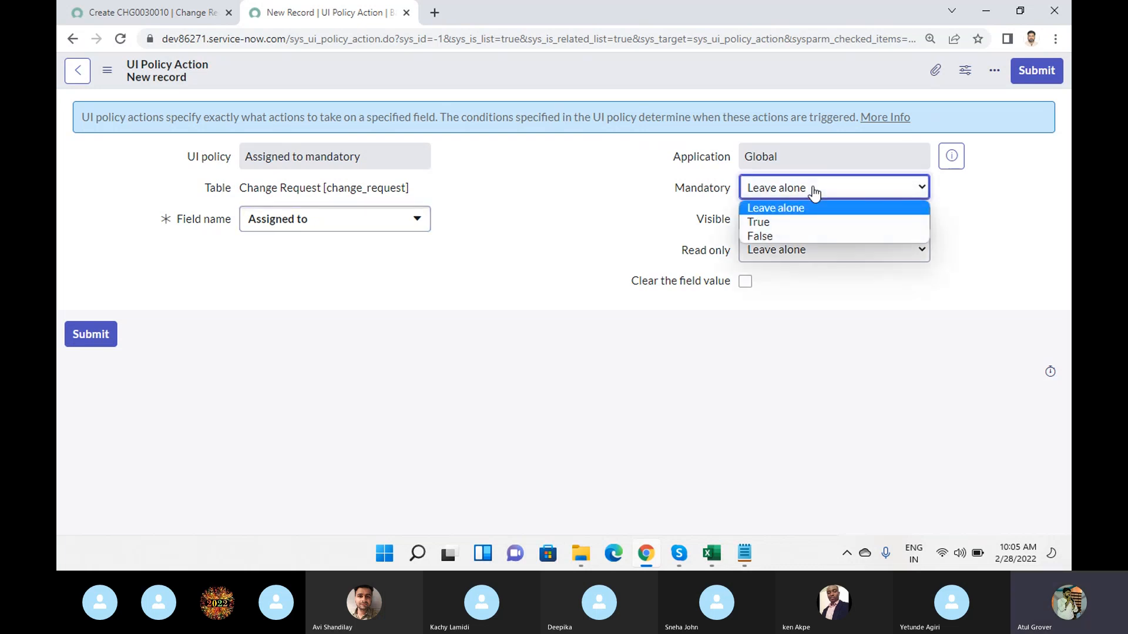
left_click(788, 222)
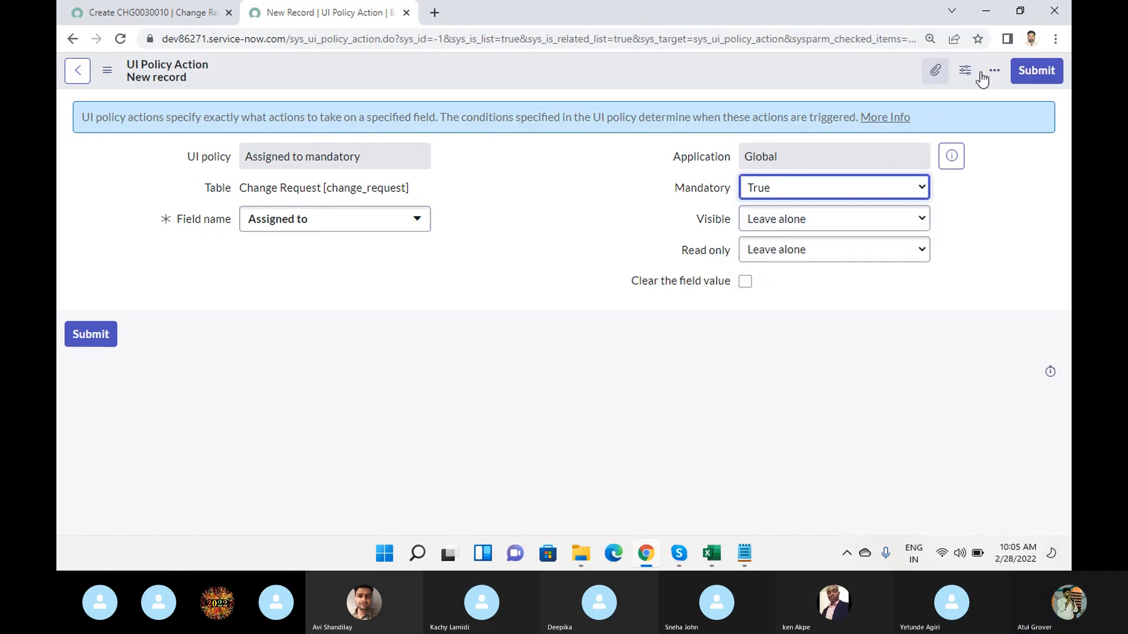
left_click(1030, 77)
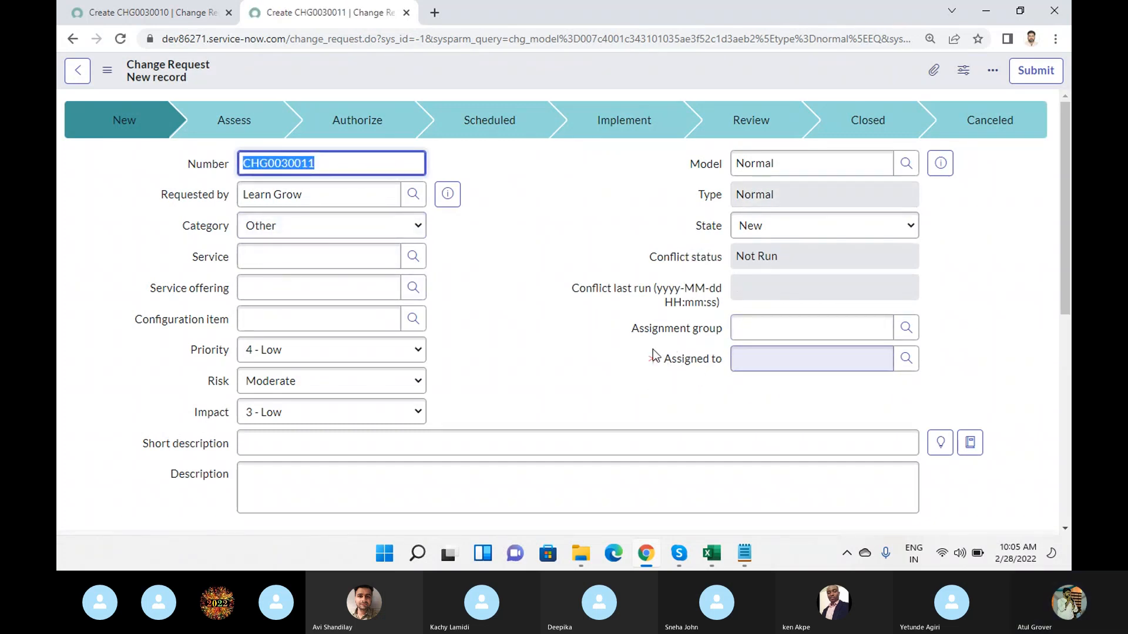
- Find the UI Policies module under System UI and open the list of UI policies
left_click(156, 18)
left_click(155, 73)
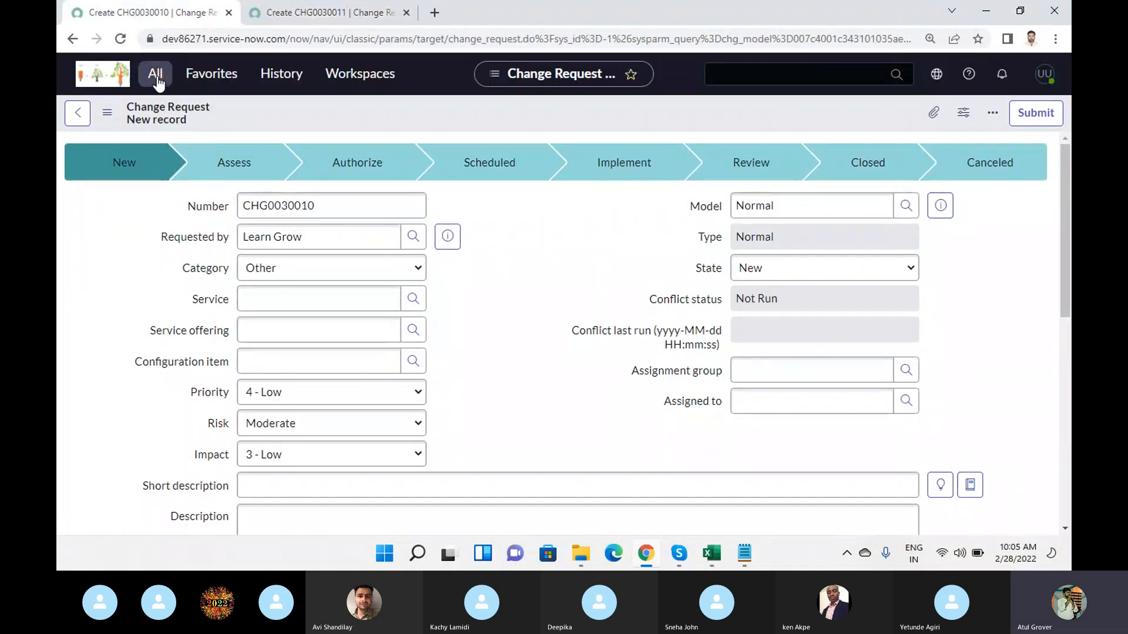
type("UI p")
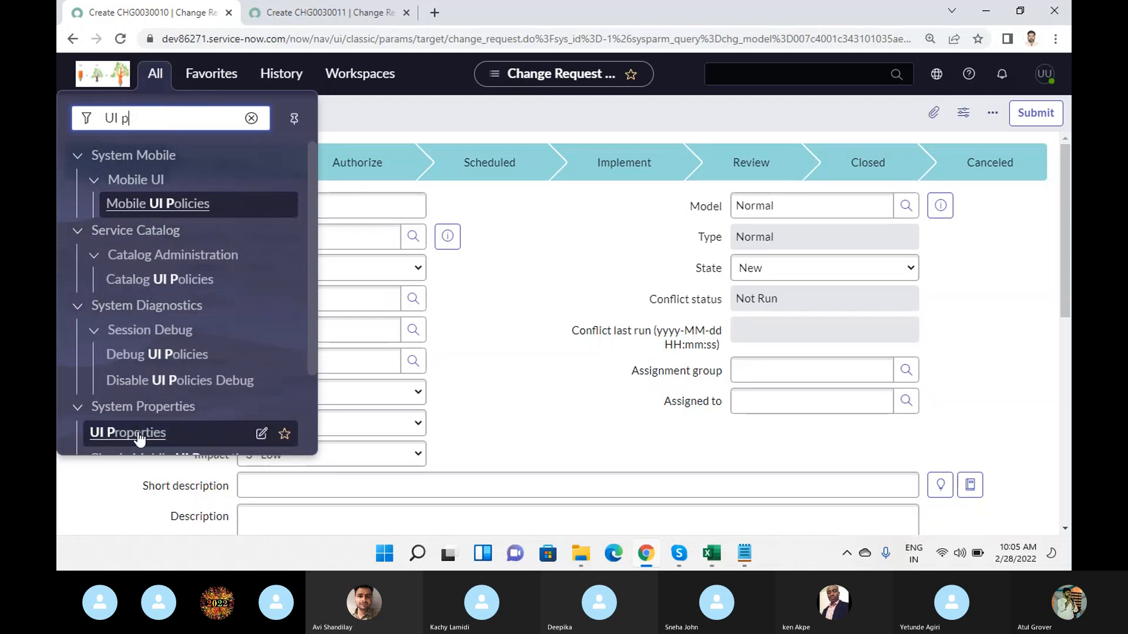
scroll(139, 438, "down", 2)
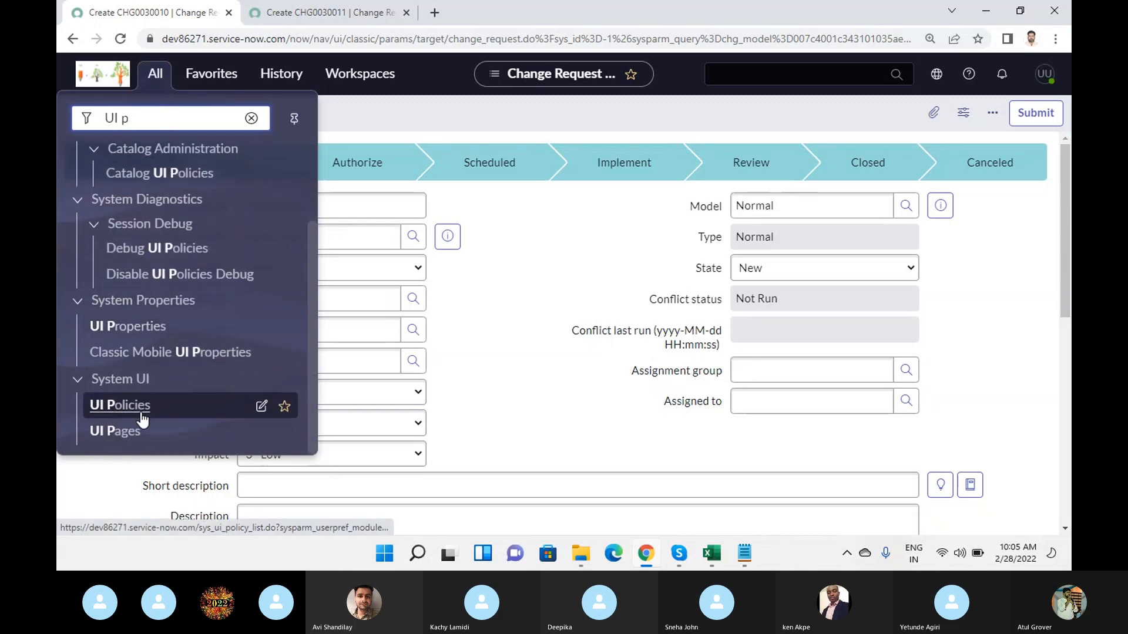
left_click(139, 418)
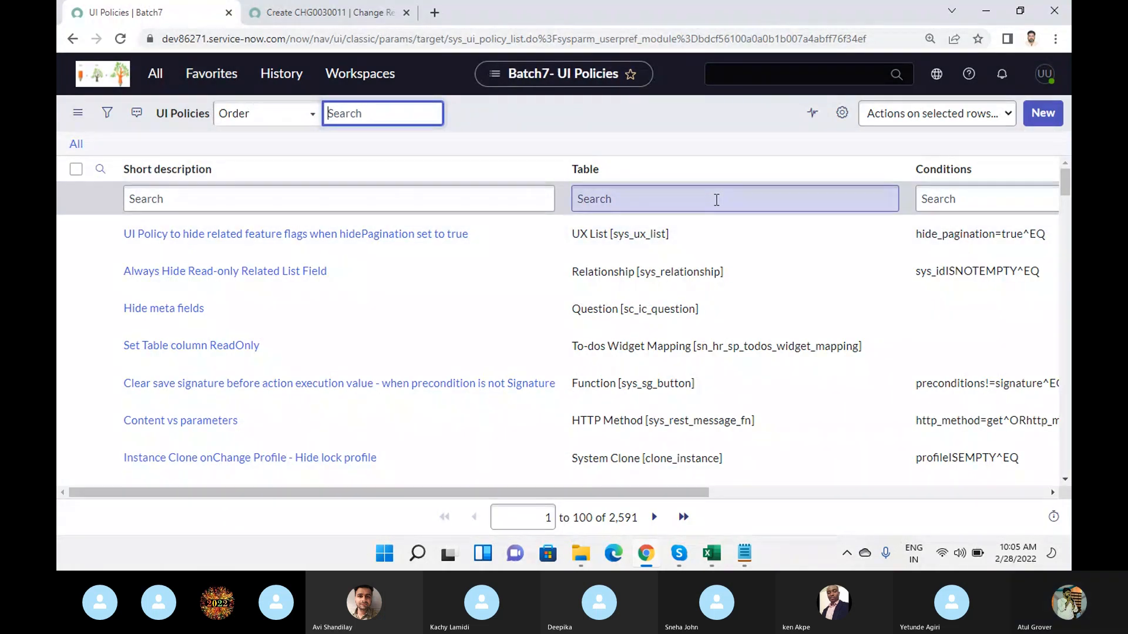
- Filter the UI policies list to records whose Table contains change_request
left_click(685, 201)
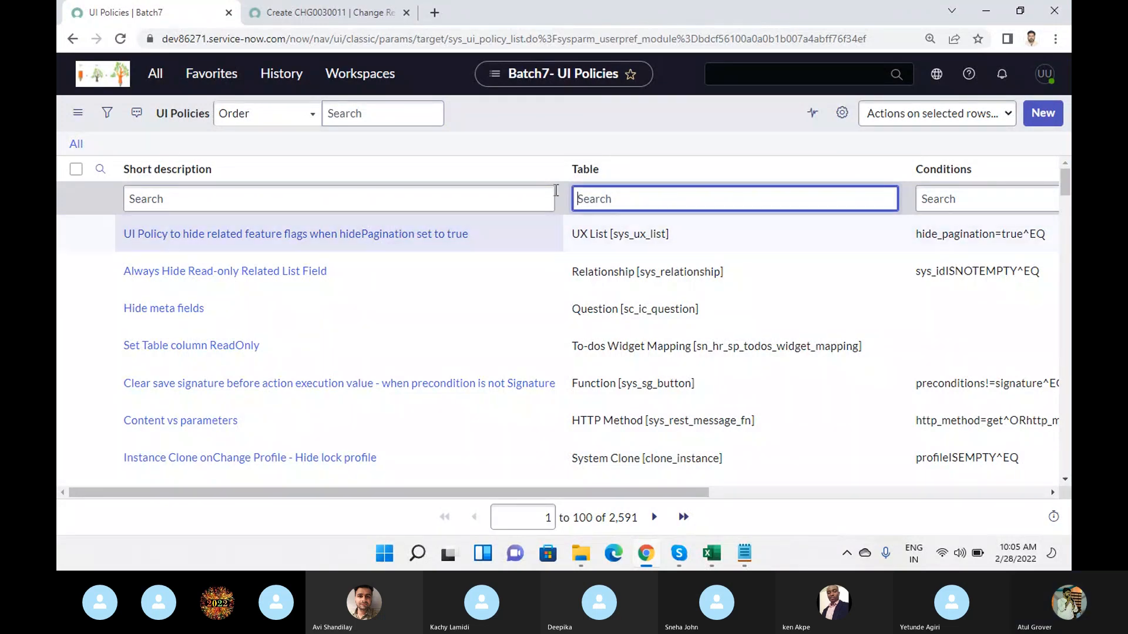
type("*change")
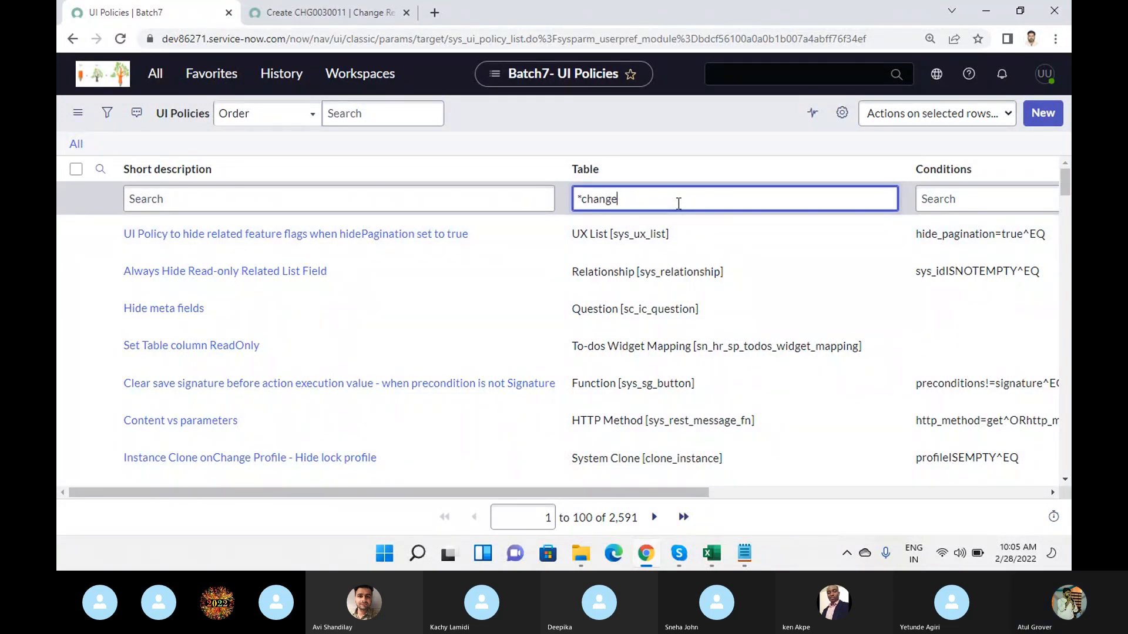
type("_requesrt")
key("BackSpace")
key("BackSpace")
key("BackSpace")
key("Return")
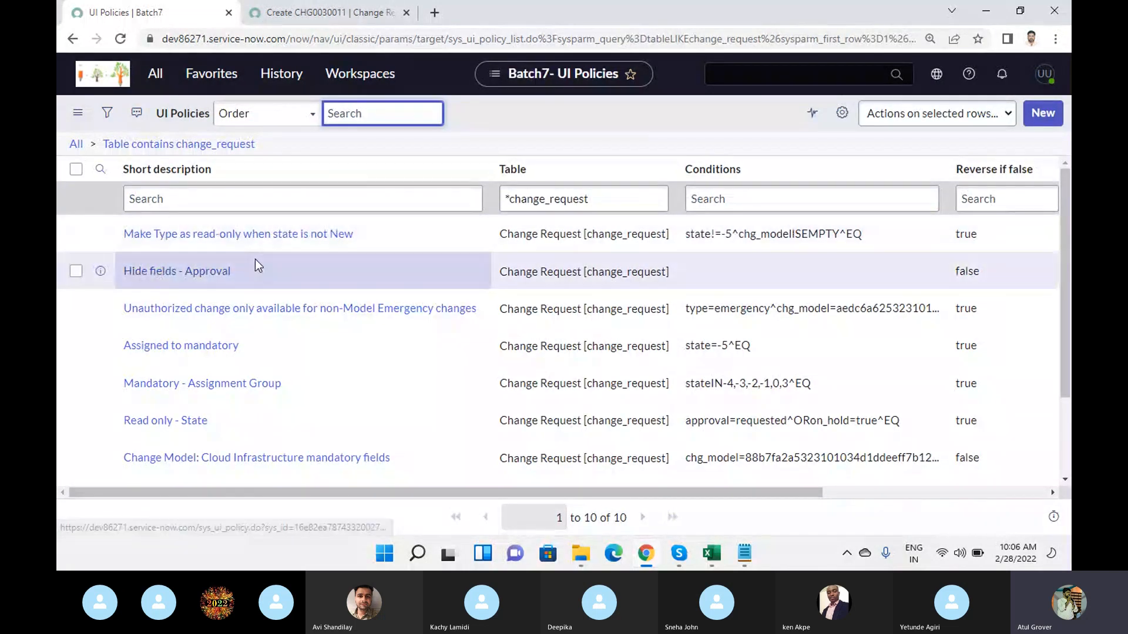
- Open the "Assigned to mandatory" UI policy and check the Assigned to field's mandatory marker on the new change request form
scroll(317, 241, "down", 3)
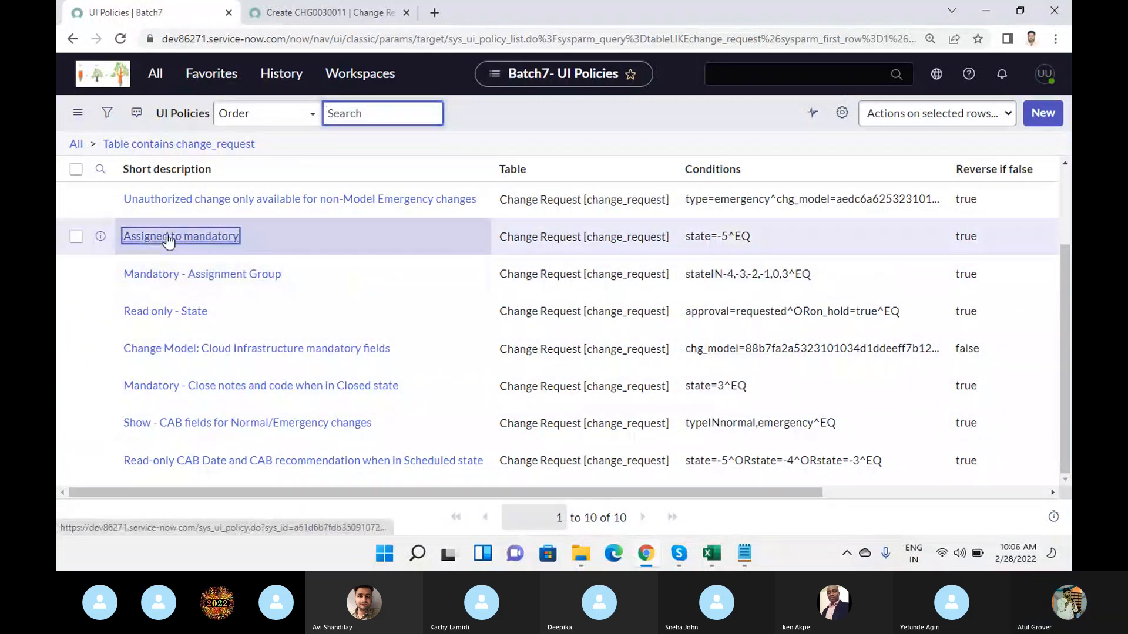
left_click(168, 238)
left_click(390, 8)
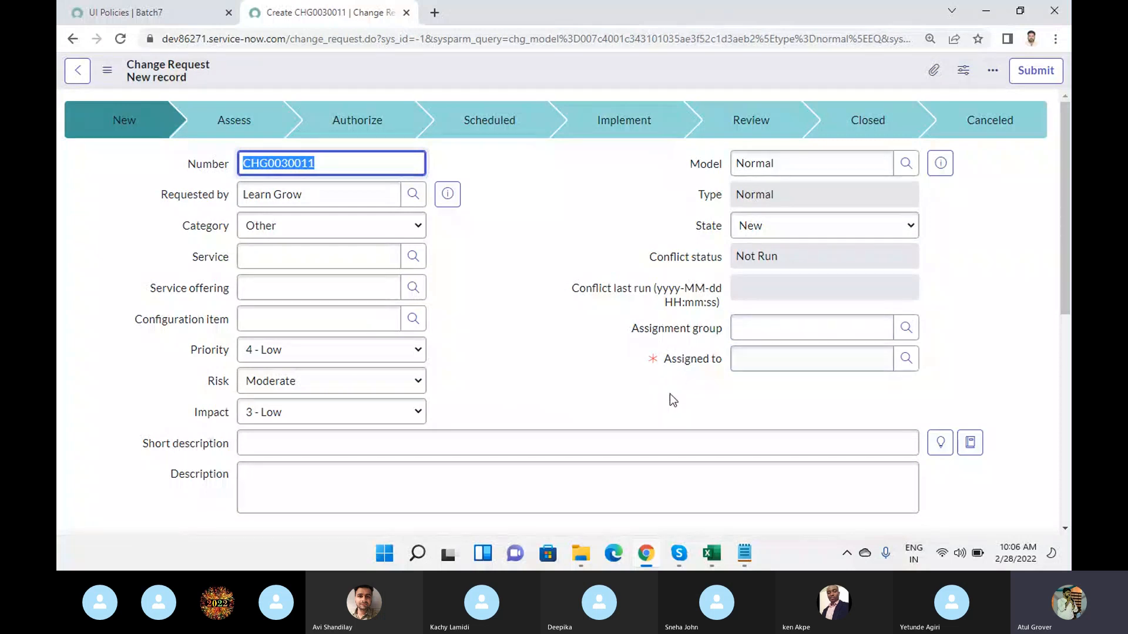
mouse_move(653, 360)
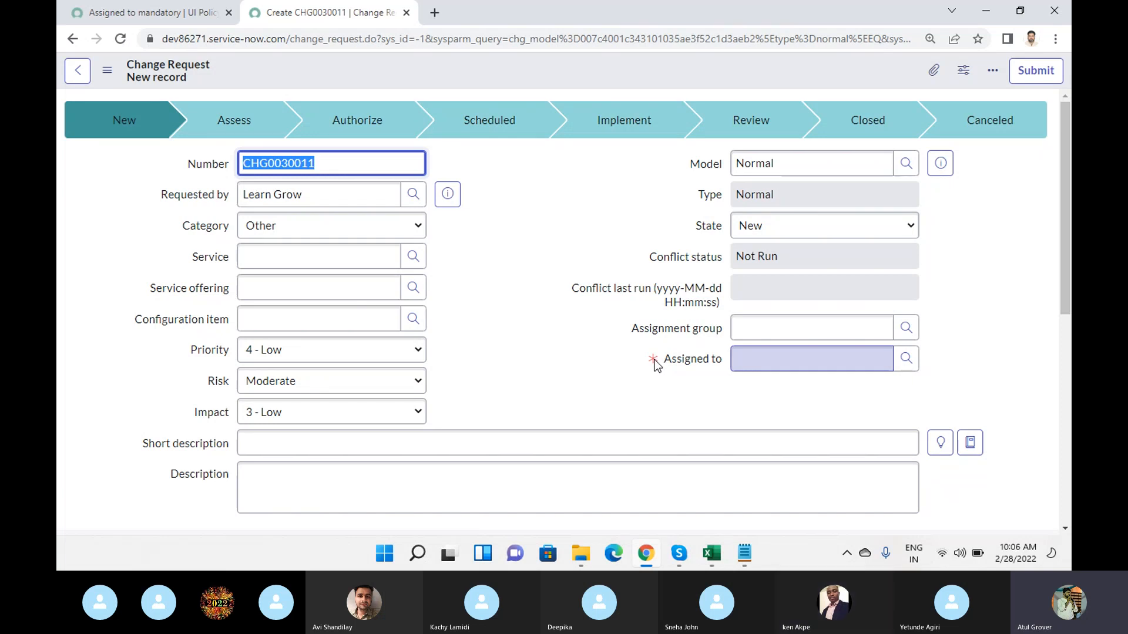
- Return to the "Assigned to mandatory" UI policy and review its condition and UI Policy Actions list
left_click(120, 13)
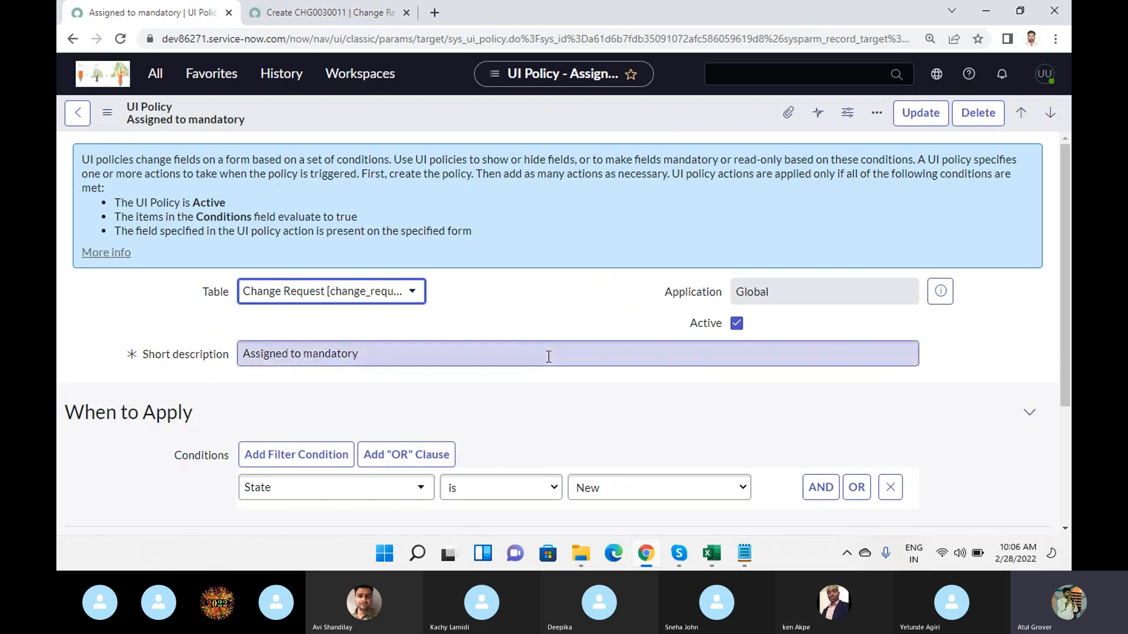
scroll(548, 357, "down", 3)
left_click(559, 470)
scroll(587, 370, "down", 2)
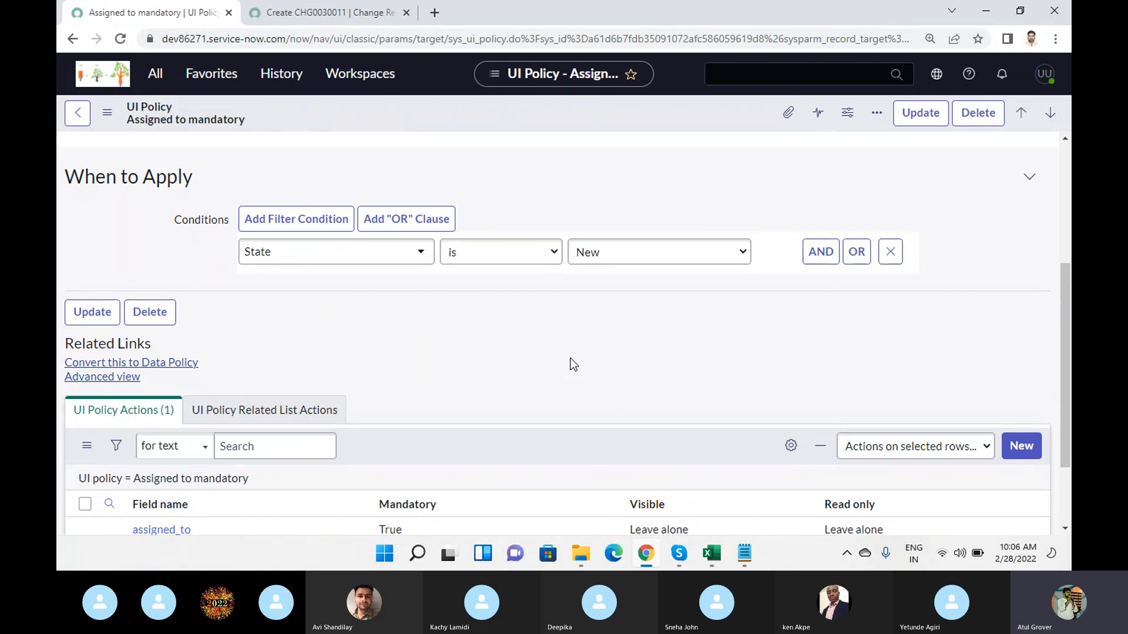
scroll(570, 365, "up", 4)
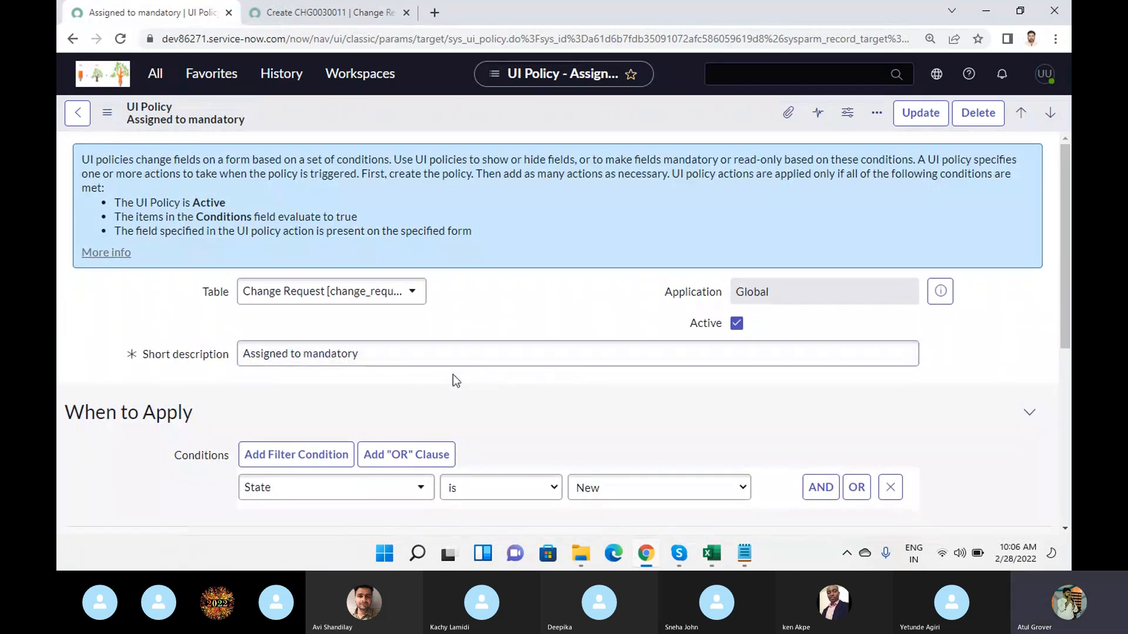
scroll(455, 379, "down", 6)
scroll(135, 177, "up", 5)
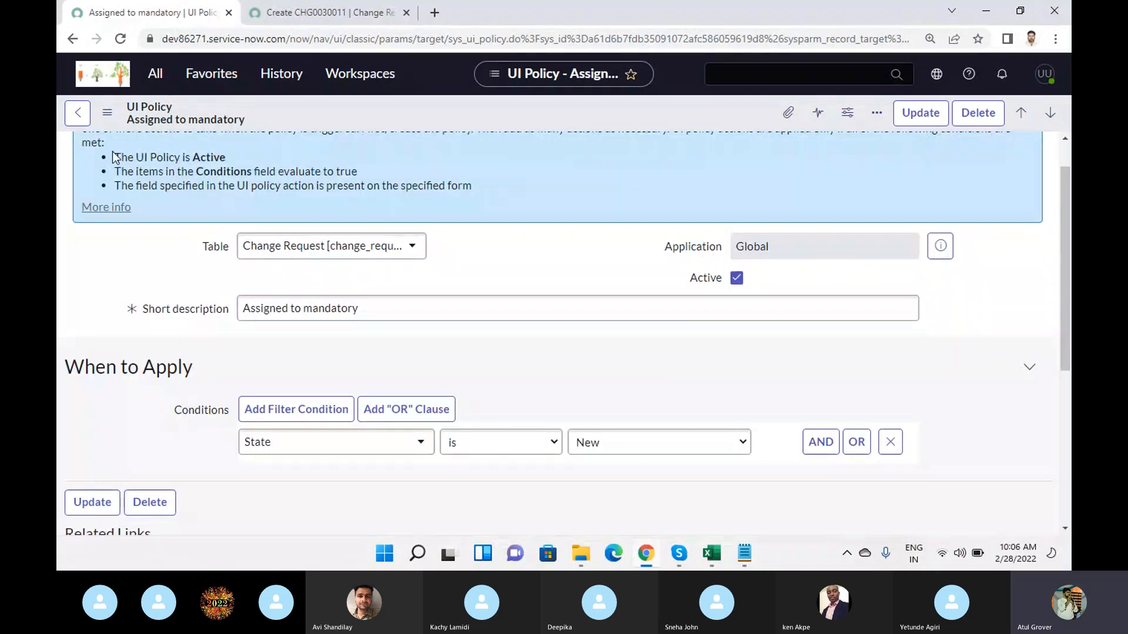
- Switch the UI policy form to the Advanced view and review its When to Apply options and UI Policy Actions
left_click(109, 115)
mouse_move(247, 306)
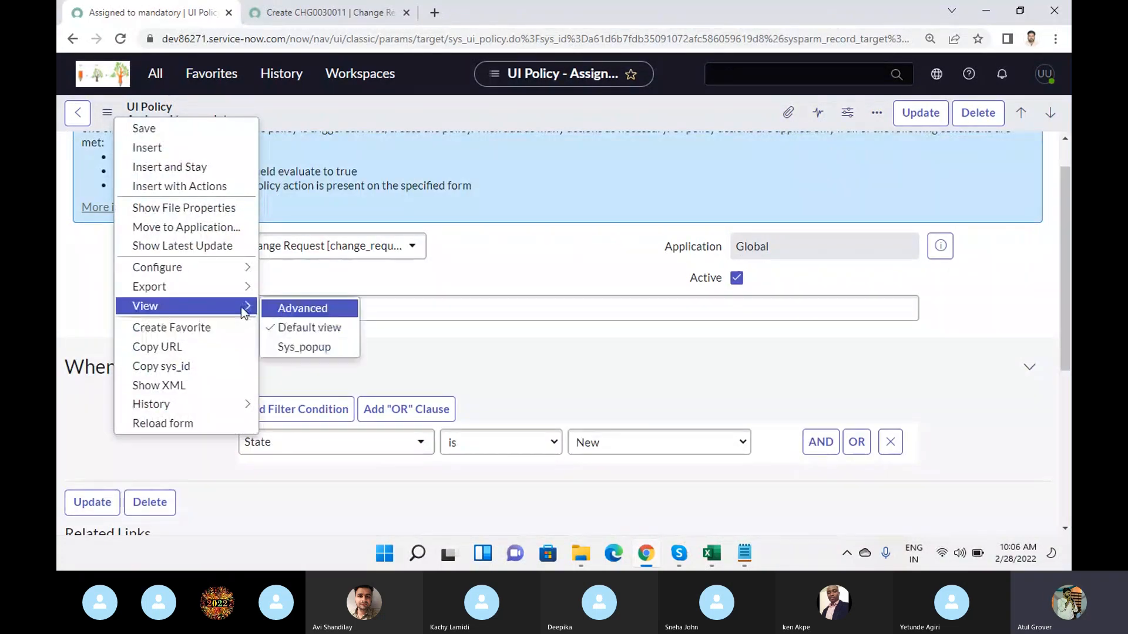
left_click(301, 309)
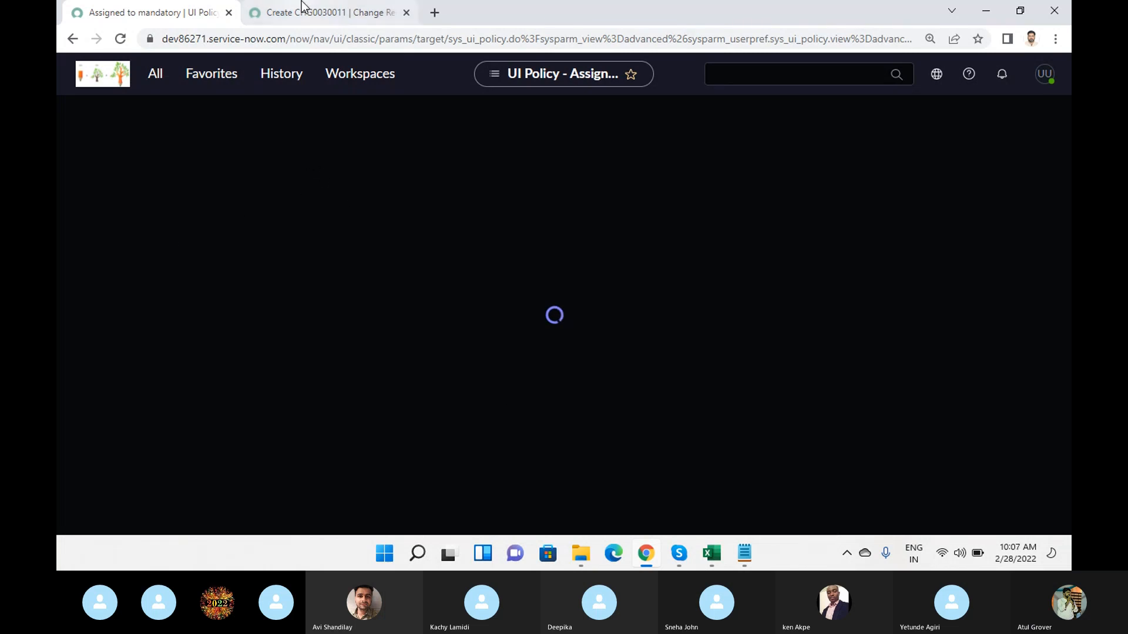
scroll(506, 318, "down", 5)
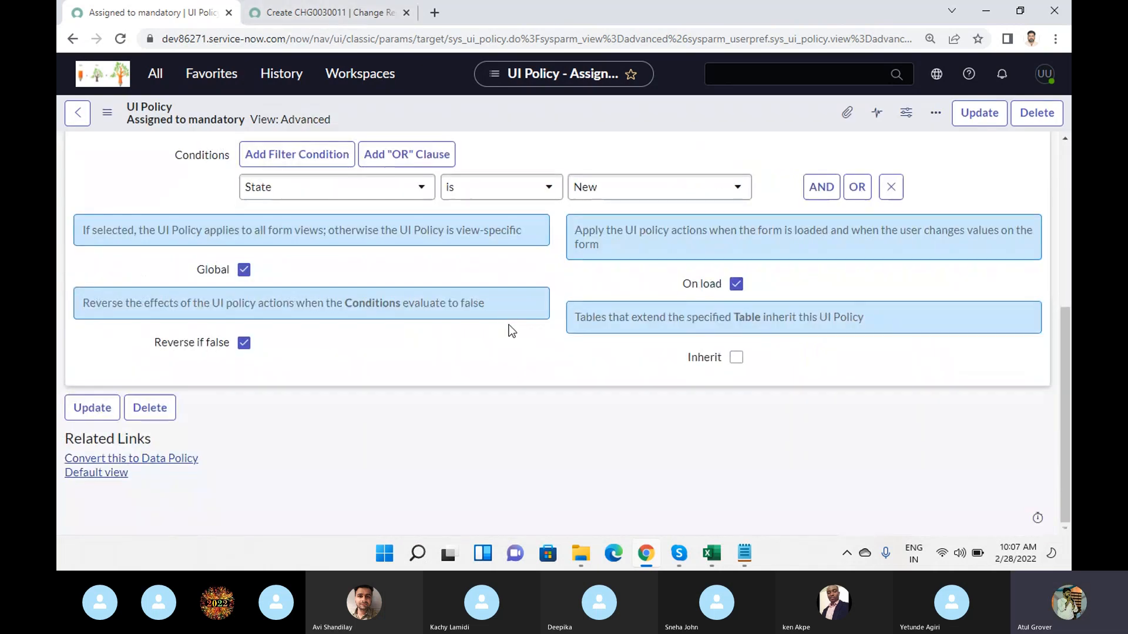
scroll(539, 453, "down", 3)
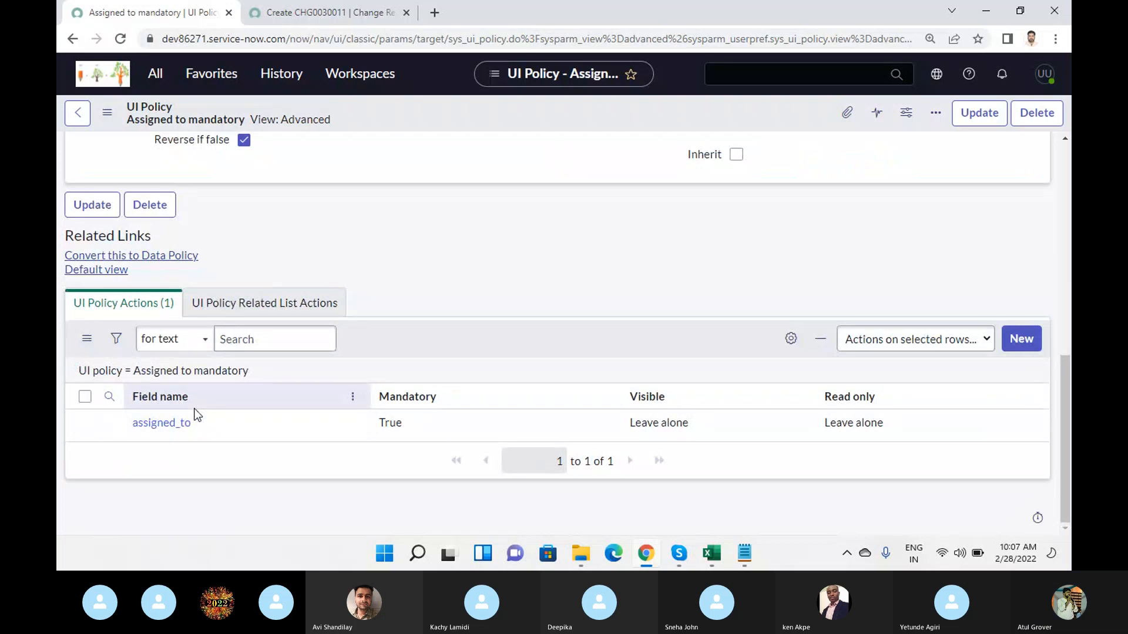
- Open the assigned_to UI policy action and set Visible to True
left_click(160, 429)
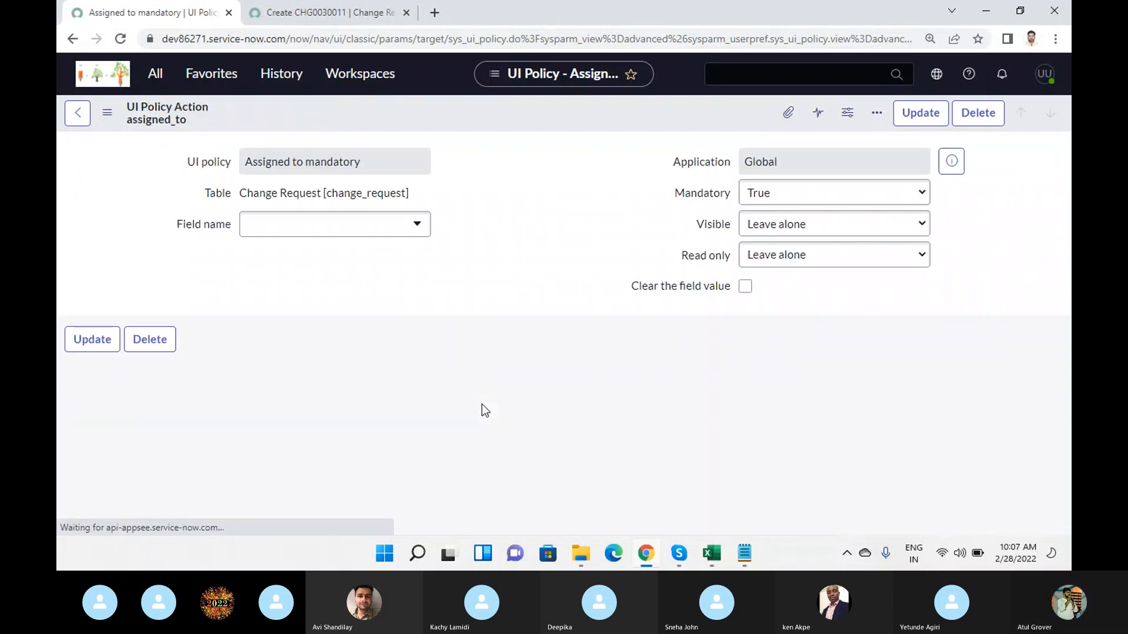
left_click(851, 252)
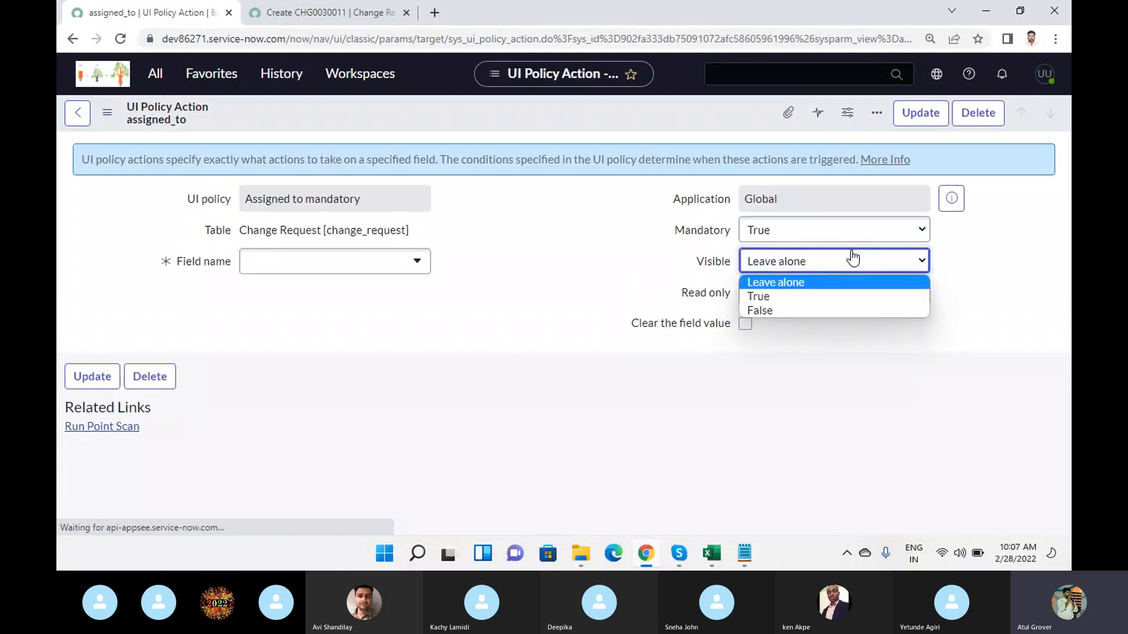
left_click(767, 296)
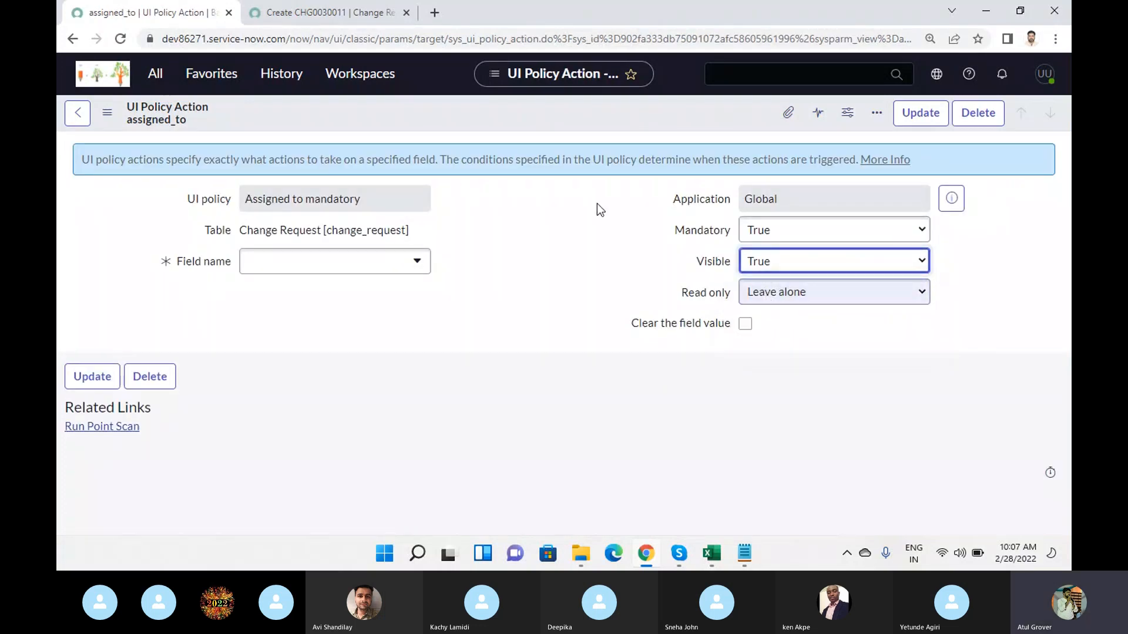
right_click(597, 116)
left_click(491, 273)
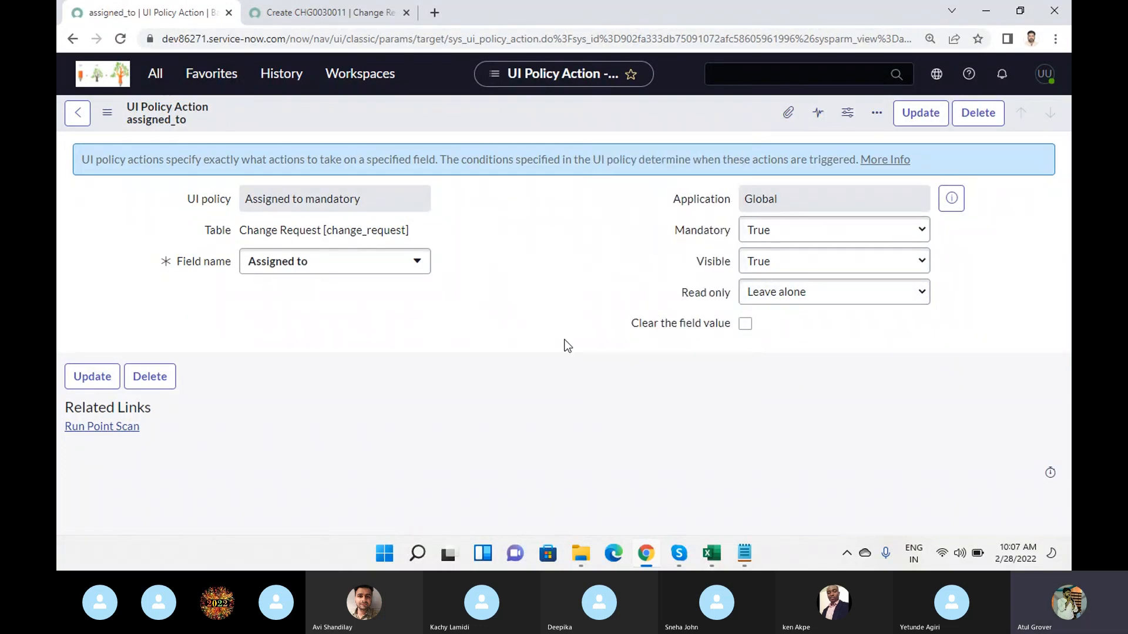
left_click(788, 260)
left_click(779, 294)
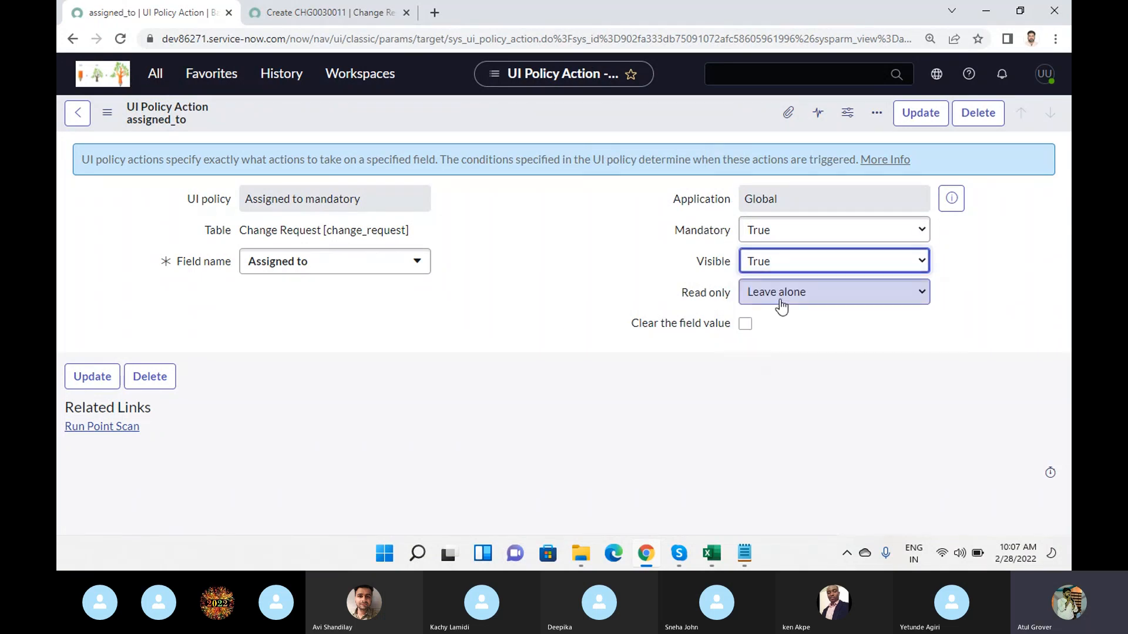
- Set Read only to True on the assigned_to policy action and save it without leaving the form
left_click(779, 292)
left_click(780, 330)
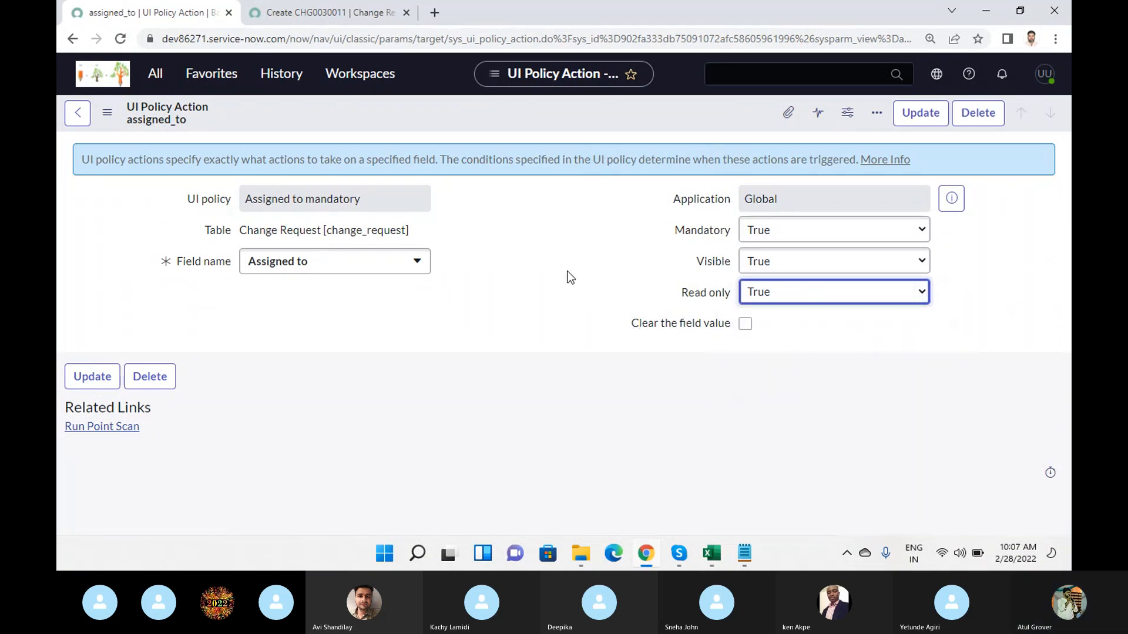
right_click(535, 112)
left_click(544, 122)
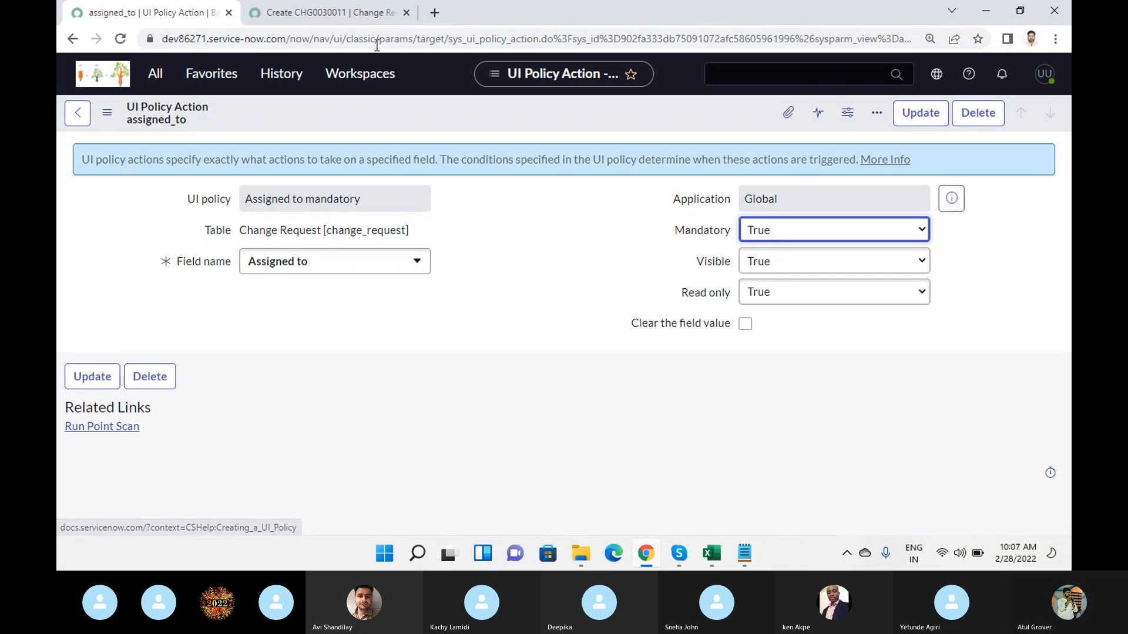
- Reload the new change request form and check whether the Assigned to field is editable
left_click(334, 14)
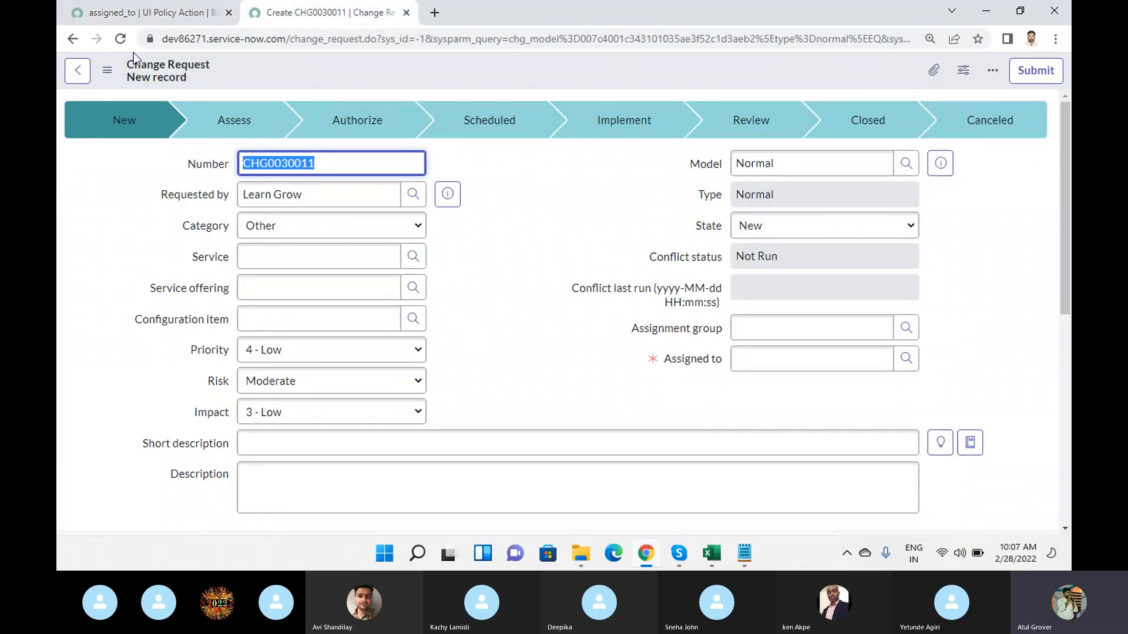
right_click(311, 75)
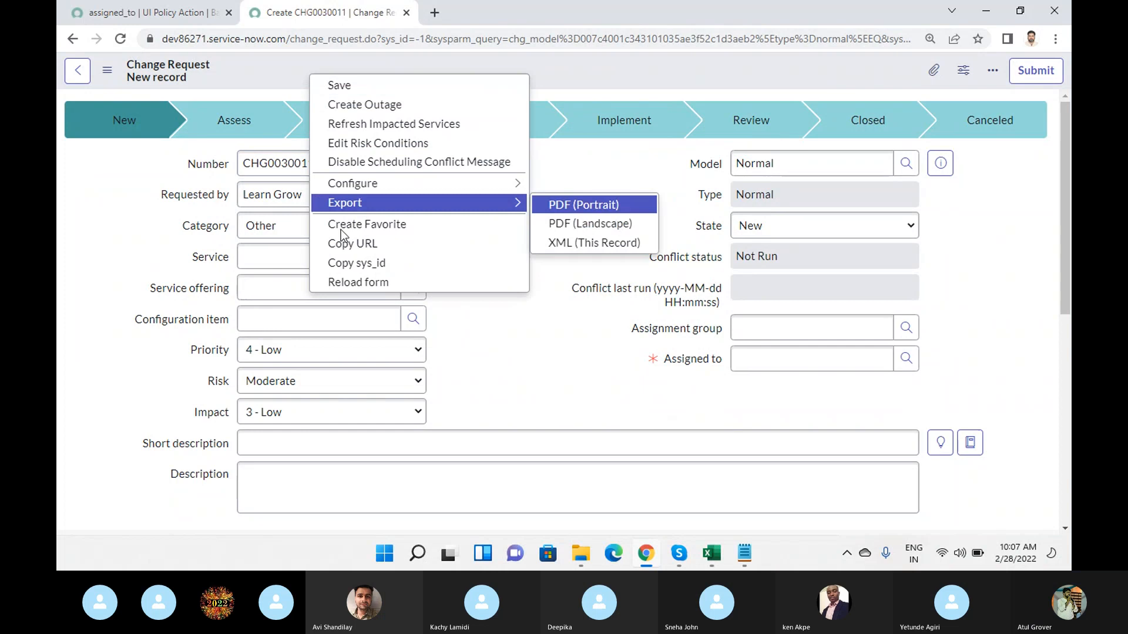
left_click(347, 280)
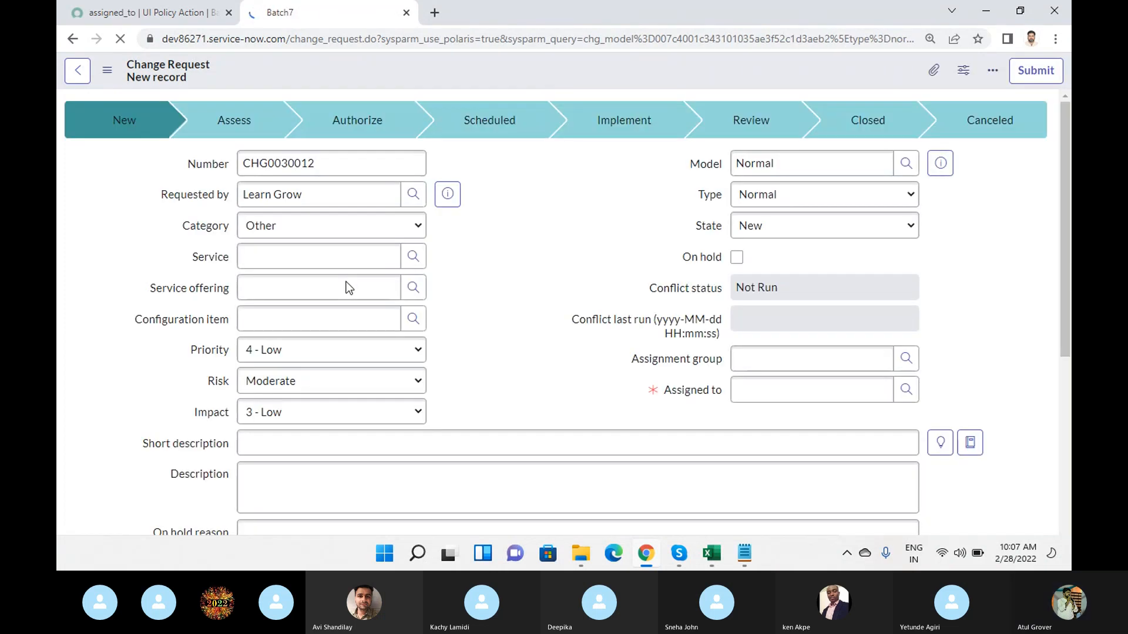
left_click(773, 360)
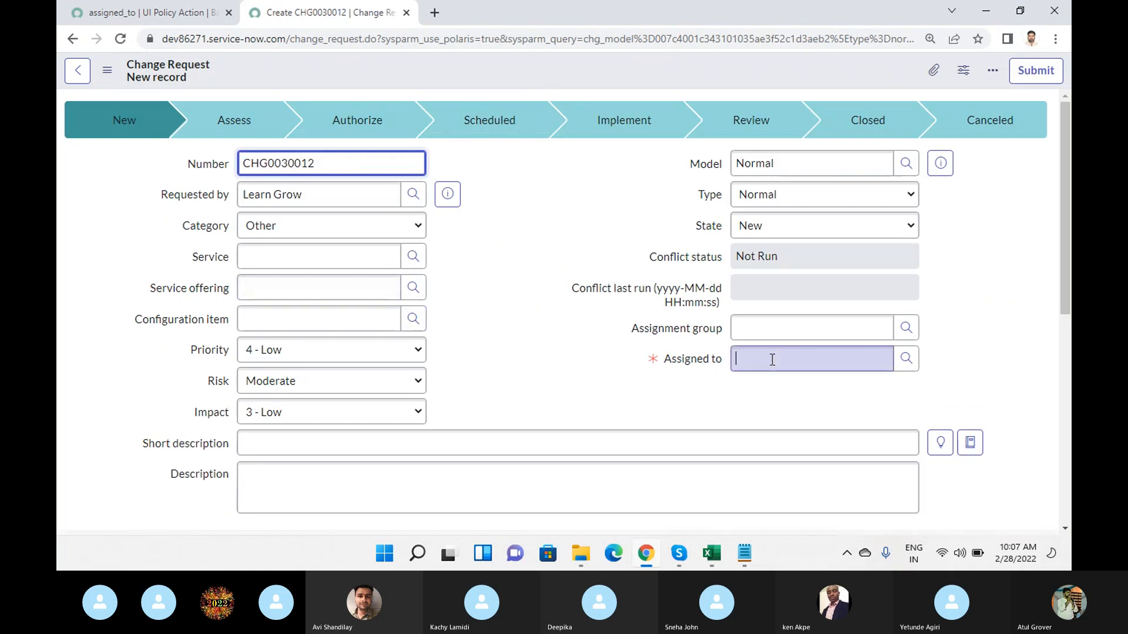
- Remove the query parameters after change_request.do from the form's URL and load a fresh change request form
left_click(380, 39)
key("End")
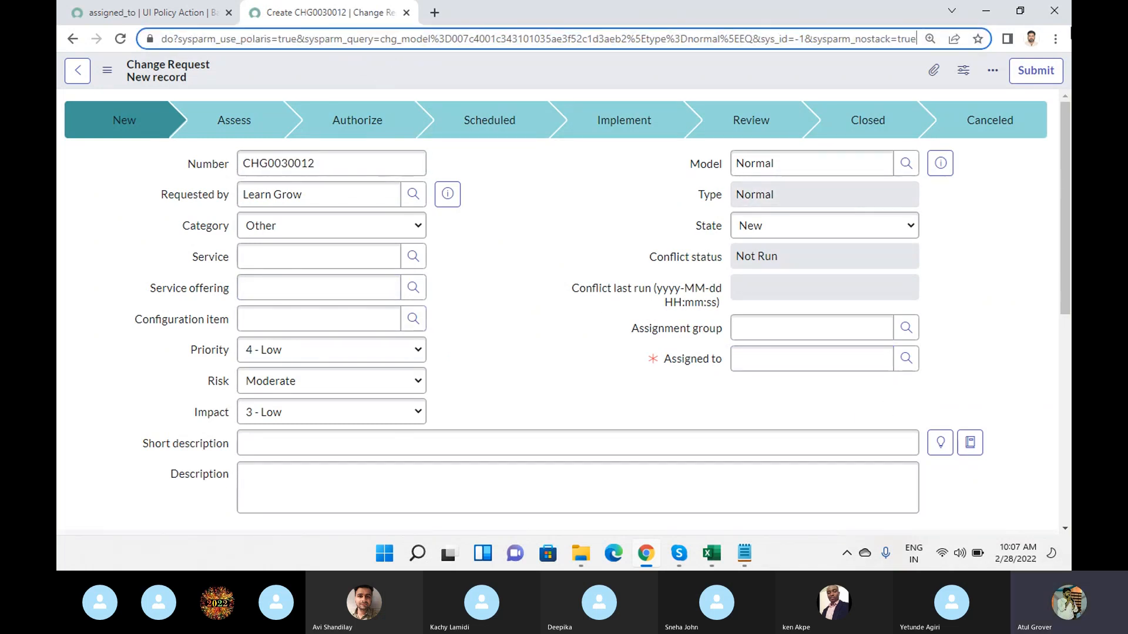
key("Home")
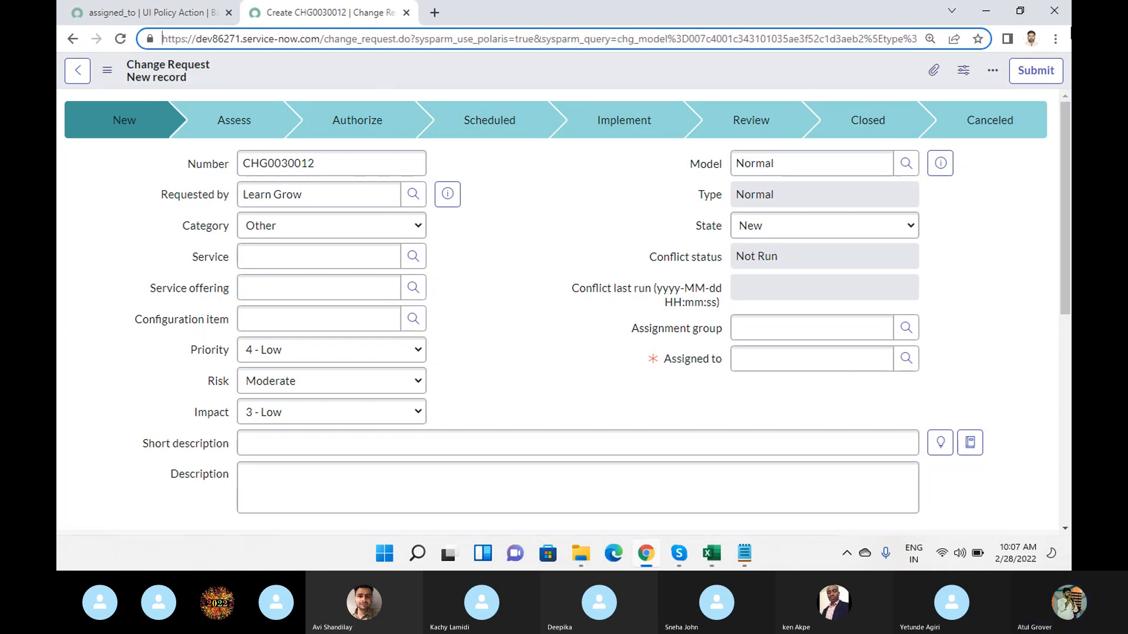
double_click(413, 37)
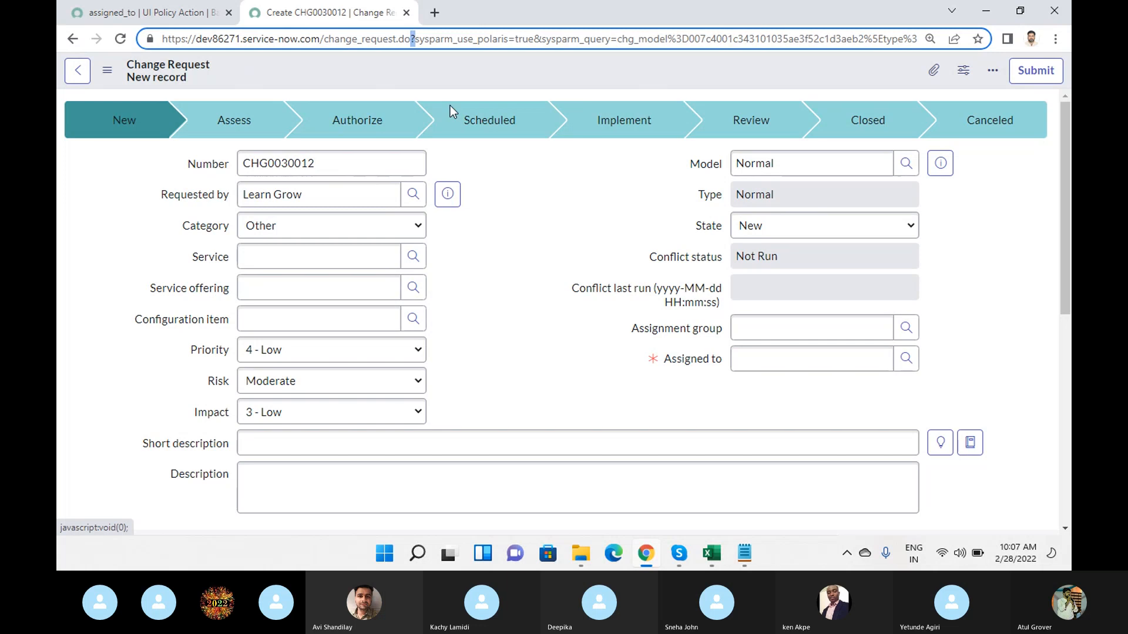
key("shift+End")
key("BackSpace")
key("Return")
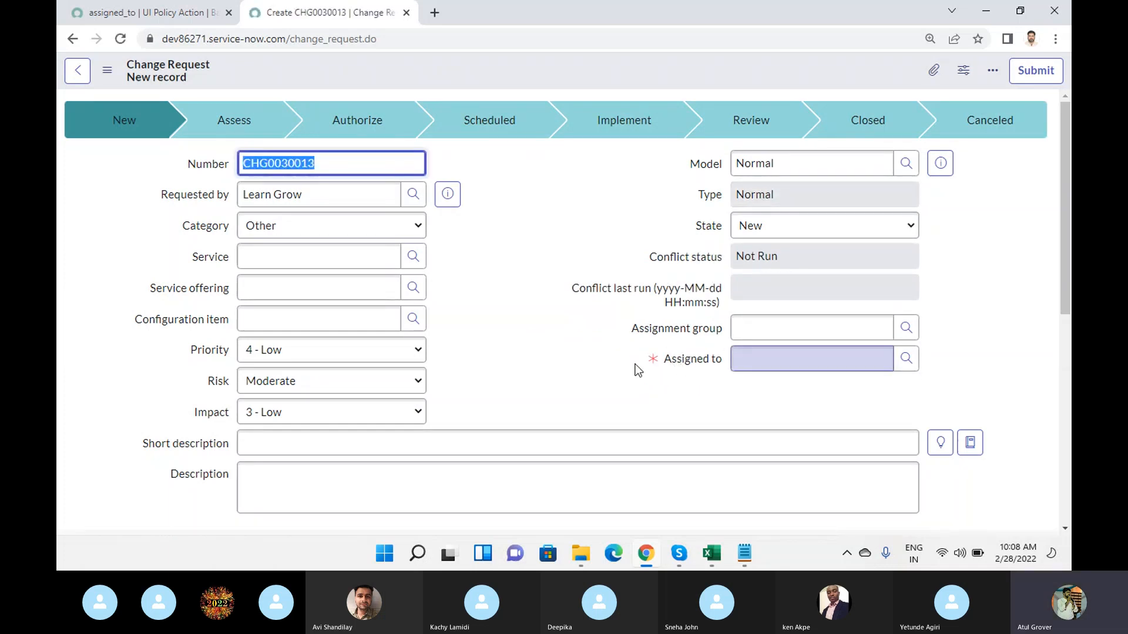
- Test the Assigned to field by entering "dfsdgsdfgsdf", and return to the assigned_to UI policy action
left_click(811, 365)
type("dfsdgsdfgsdf")
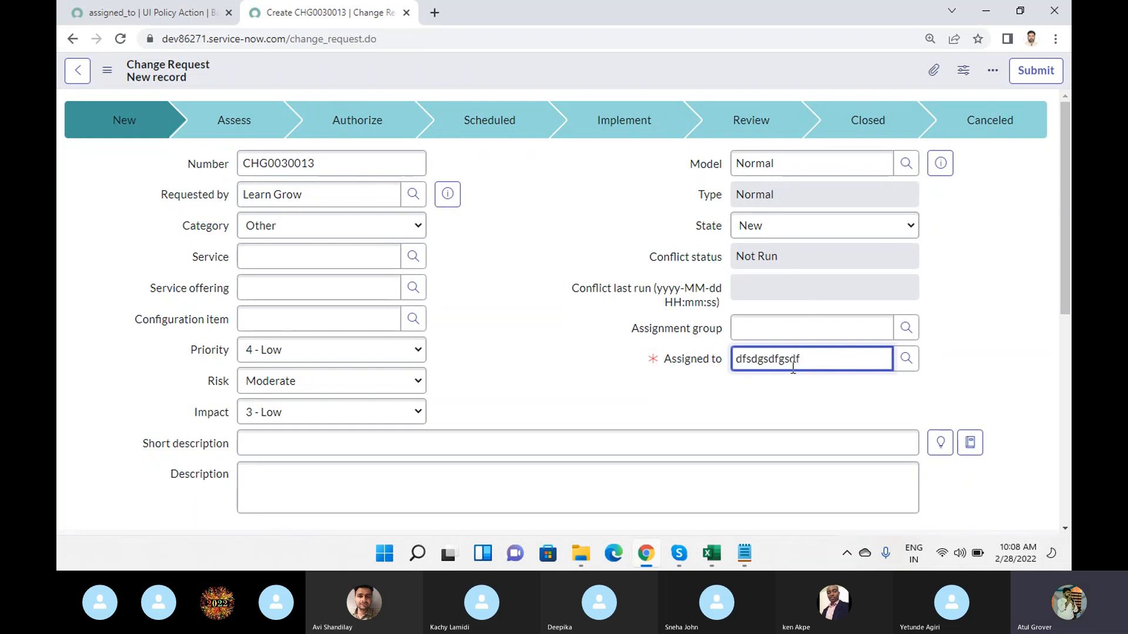
left_click(177, 16)
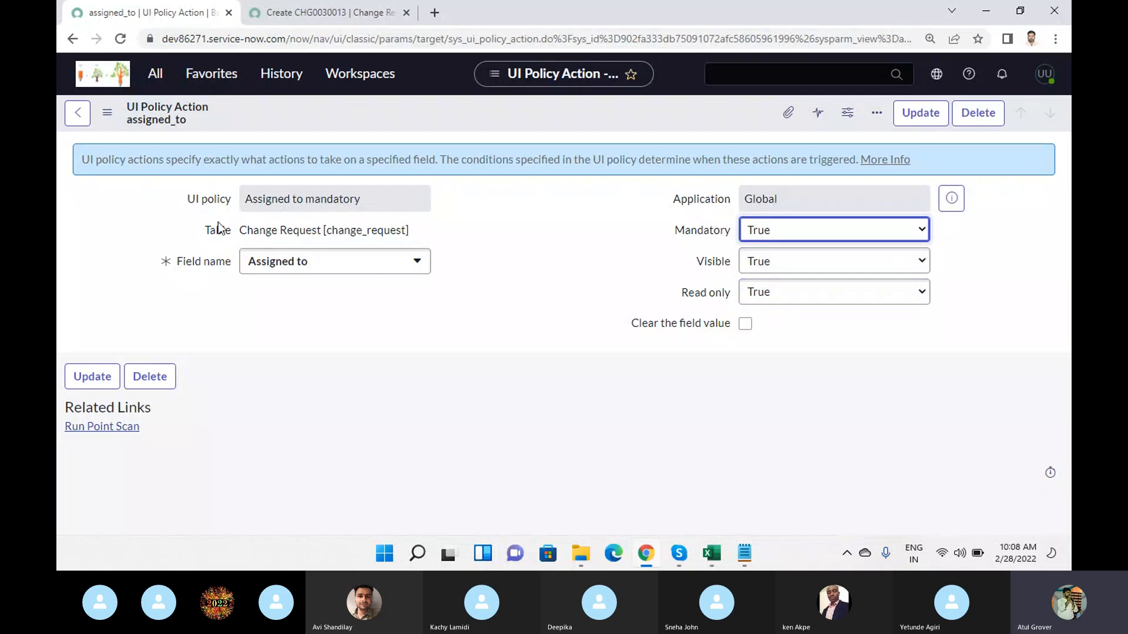
- Save the assigned_to UI policy action without leaving the form, and review the resulting message, the policy name and the action settings
right_click(443, 105)
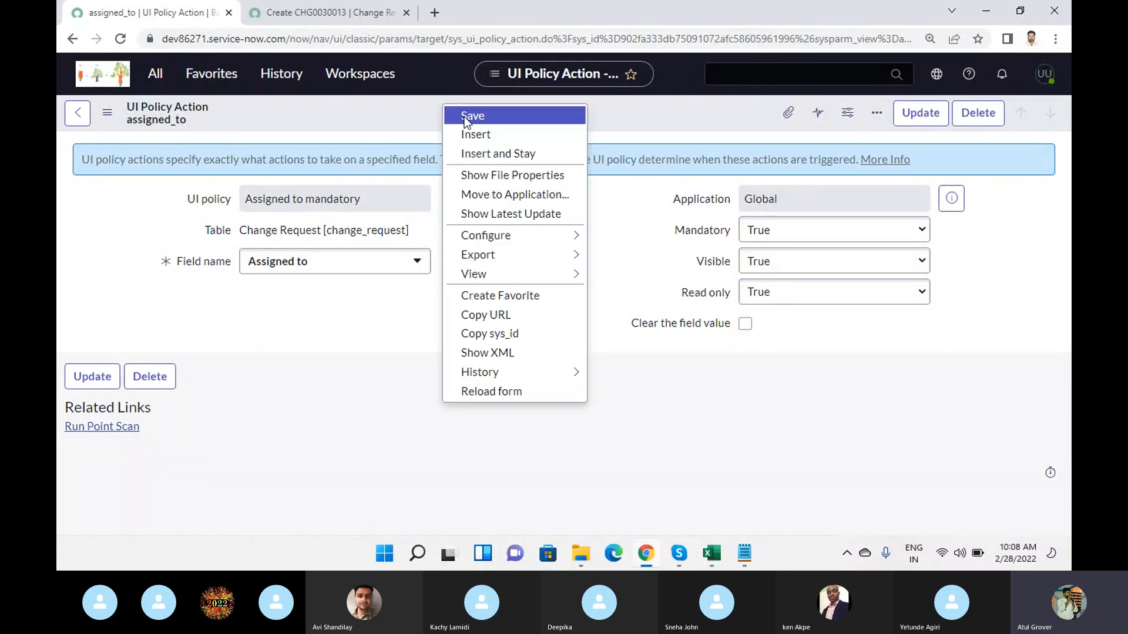
left_click(464, 115)
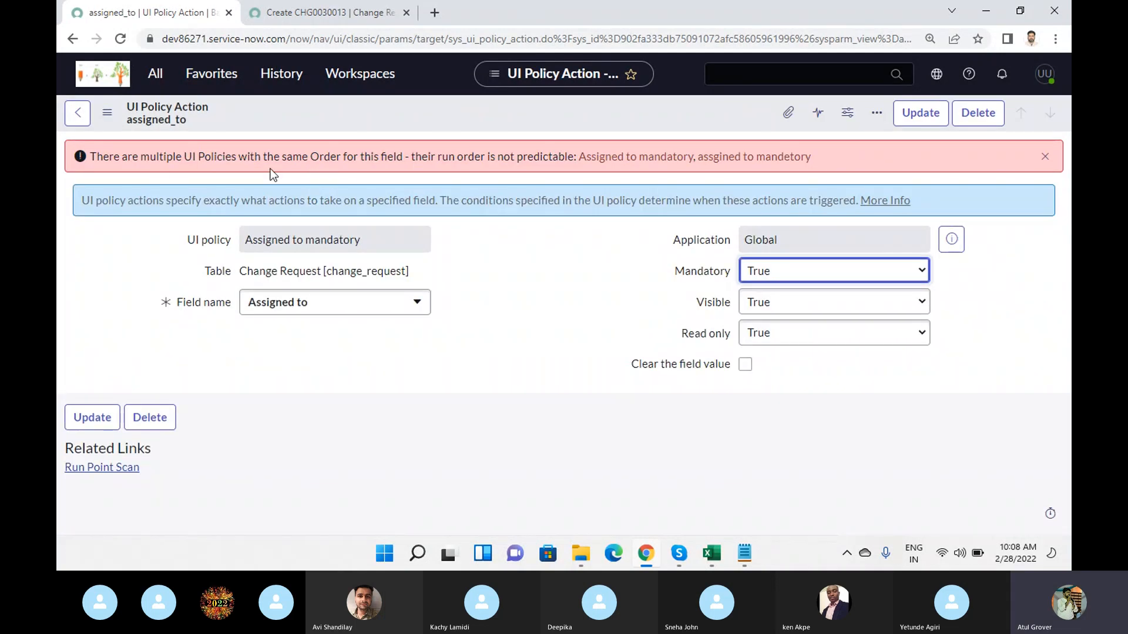
left_click_drag(110, 154, 454, 164)
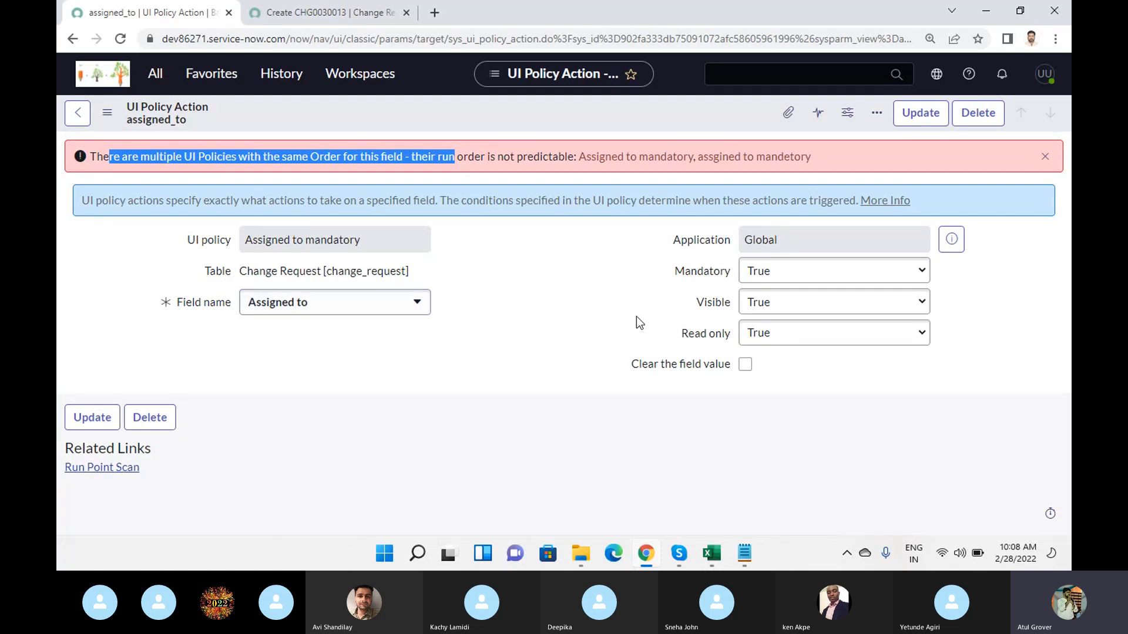
mouse_move(692, 277)
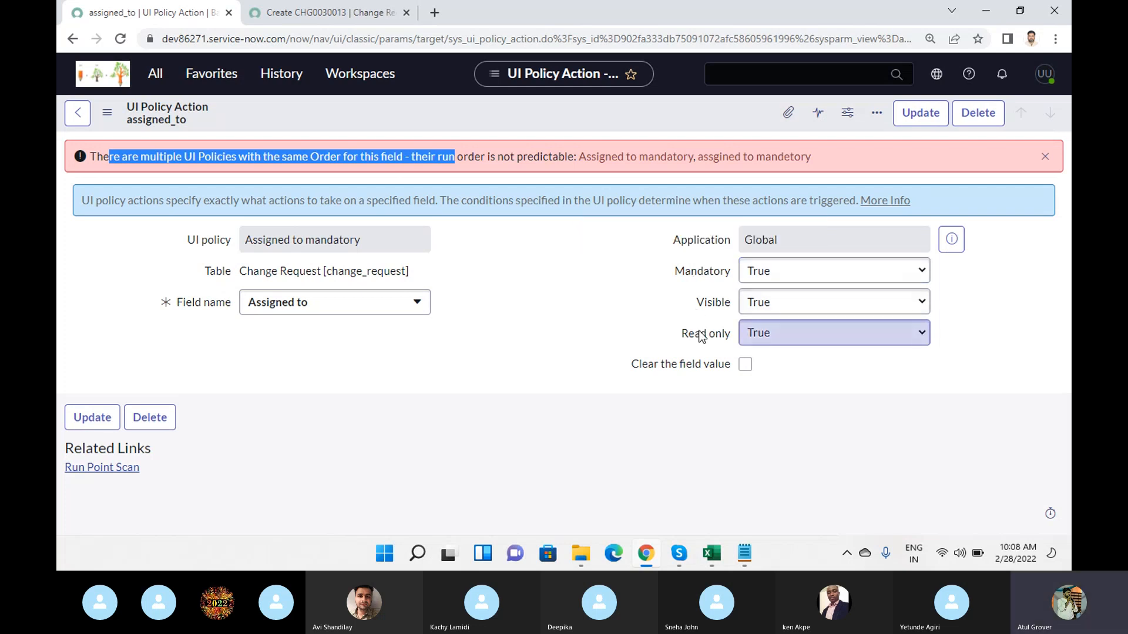
mouse_move(701, 335)
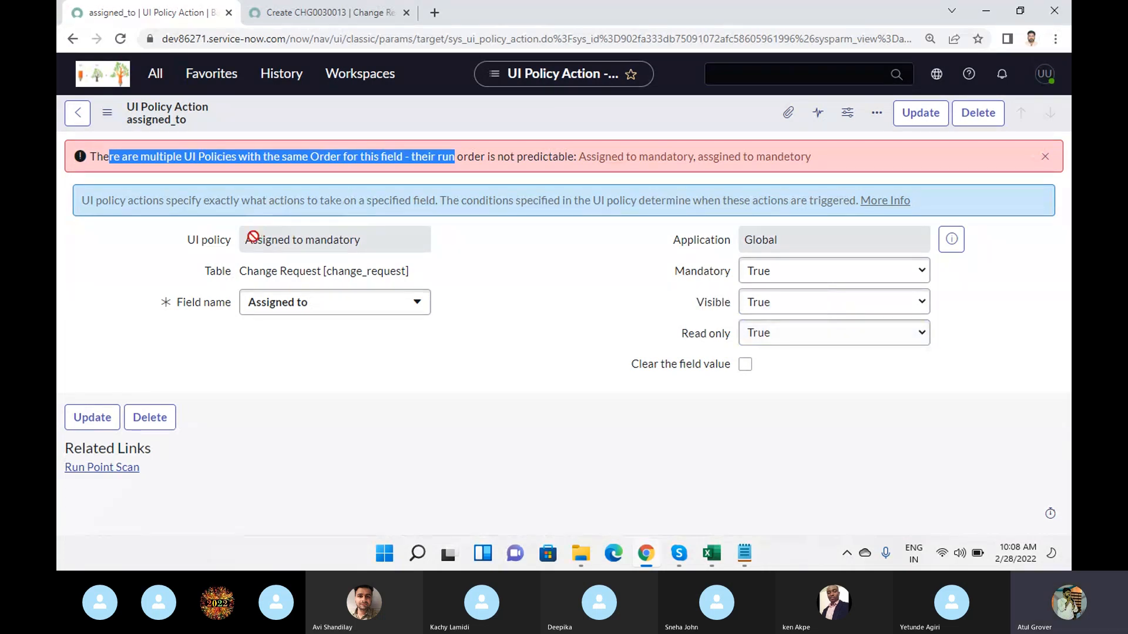
left_click_drag(244, 239, 414, 238)
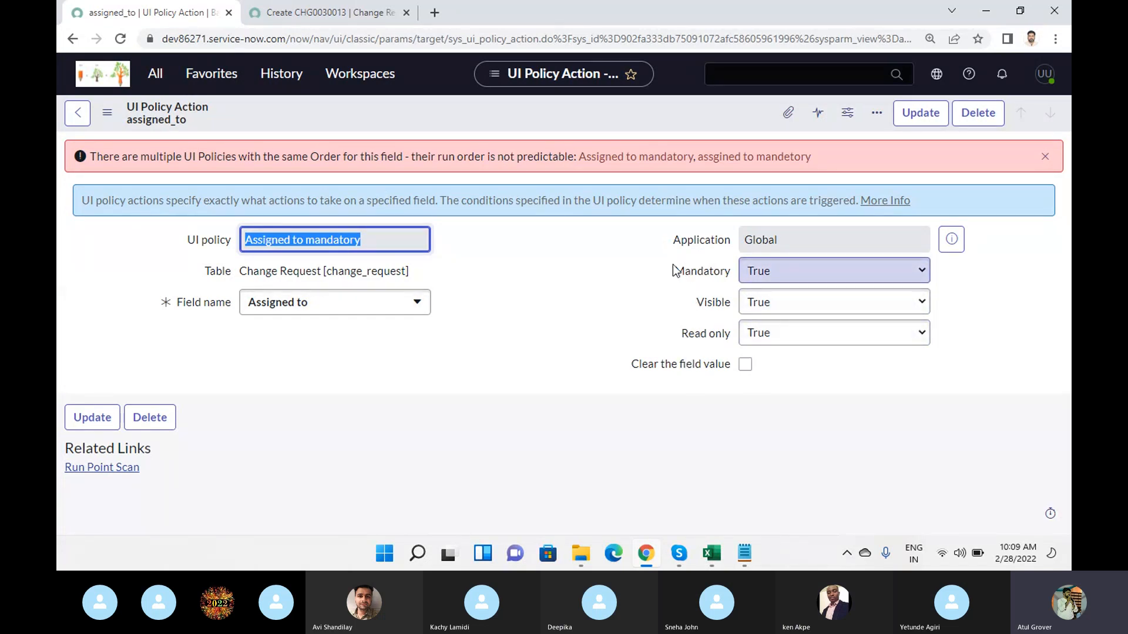
mouse_move(678, 277)
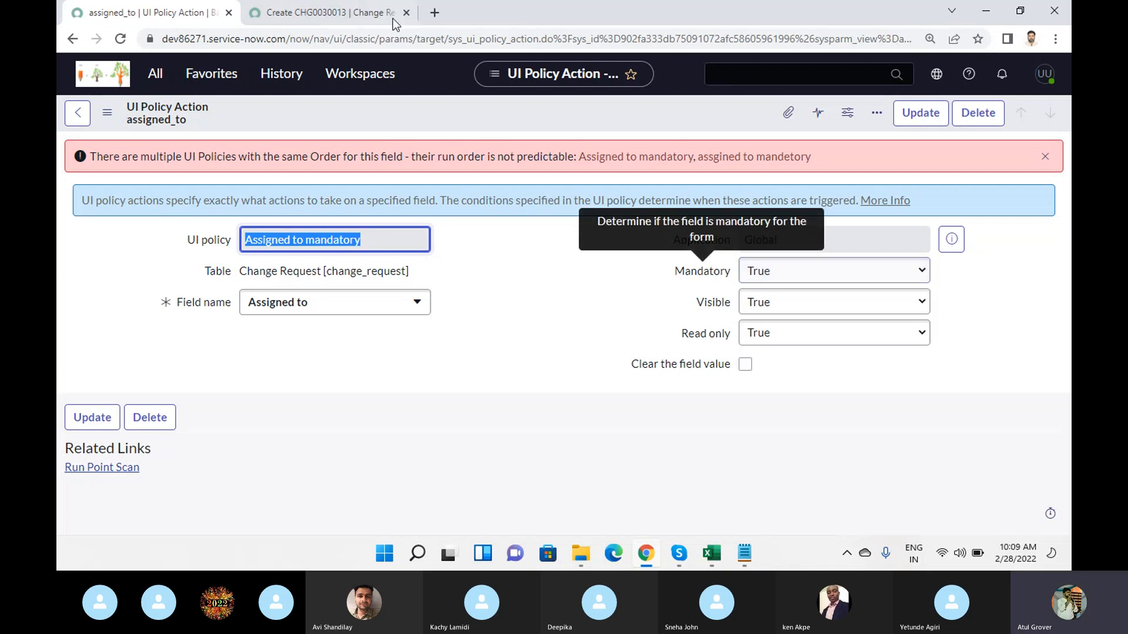
- Compare the Assigned to field on the new change request form with the policy action, looking for another field to test
left_click(332, 13)
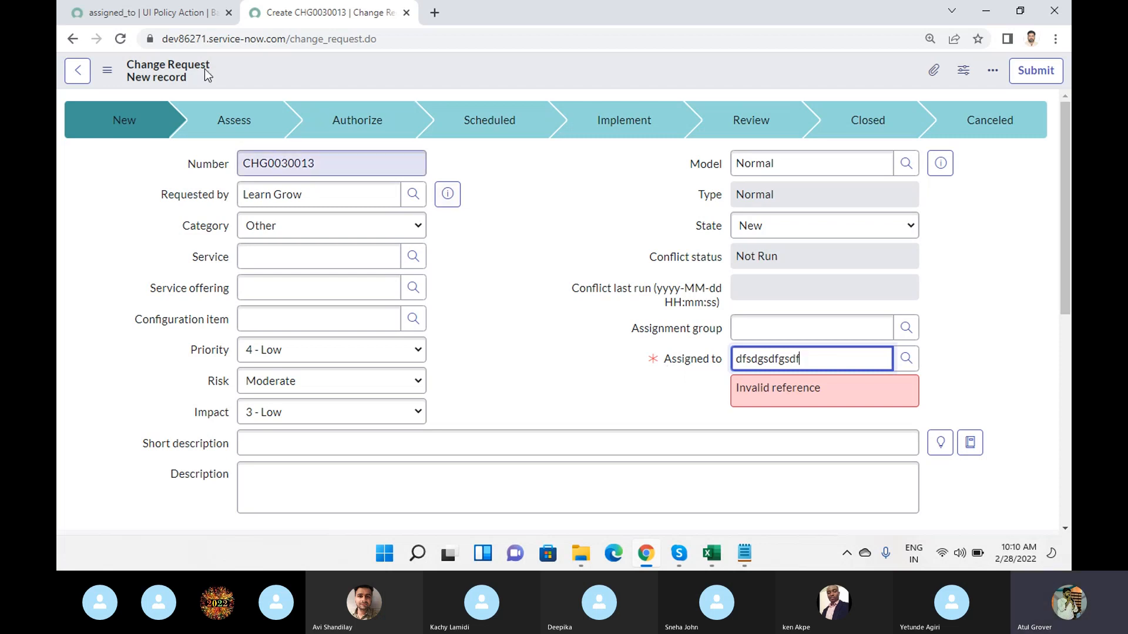
left_click(142, 12)
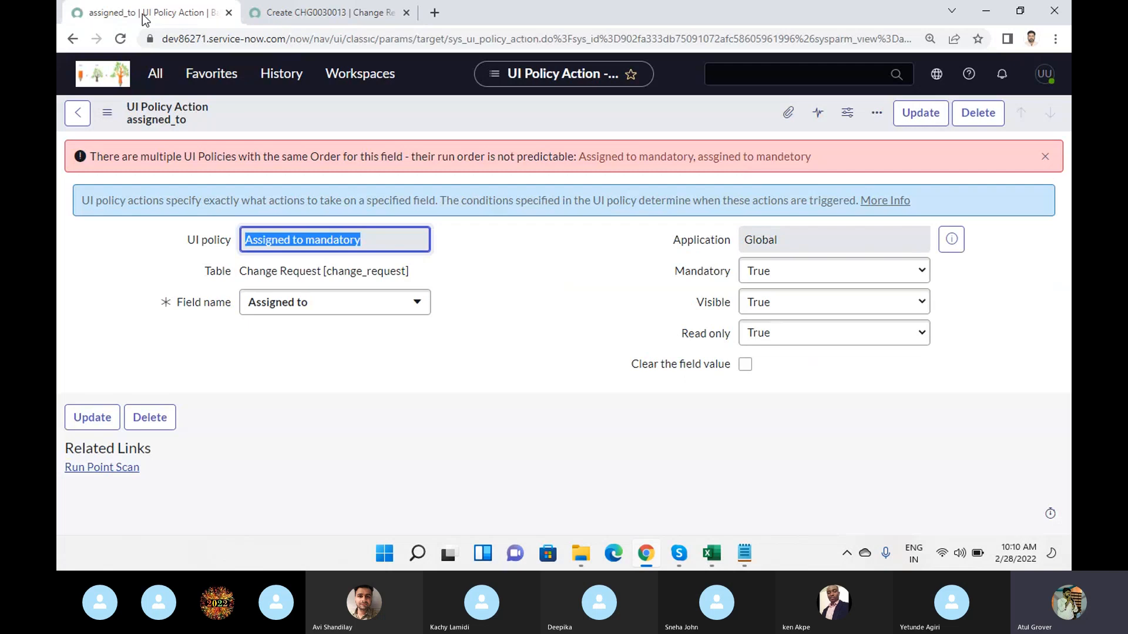
left_click(316, 14)
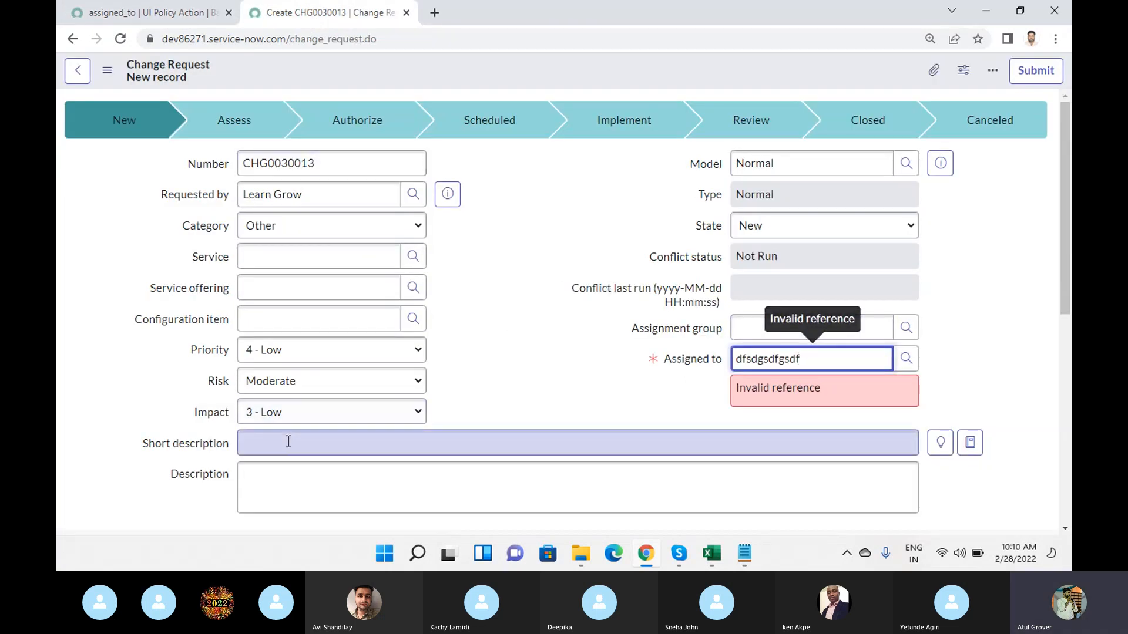
left_click(149, 15)
- Change the UI policy action's field name to Short description and save the record without leaving the form
left_click(379, 314)
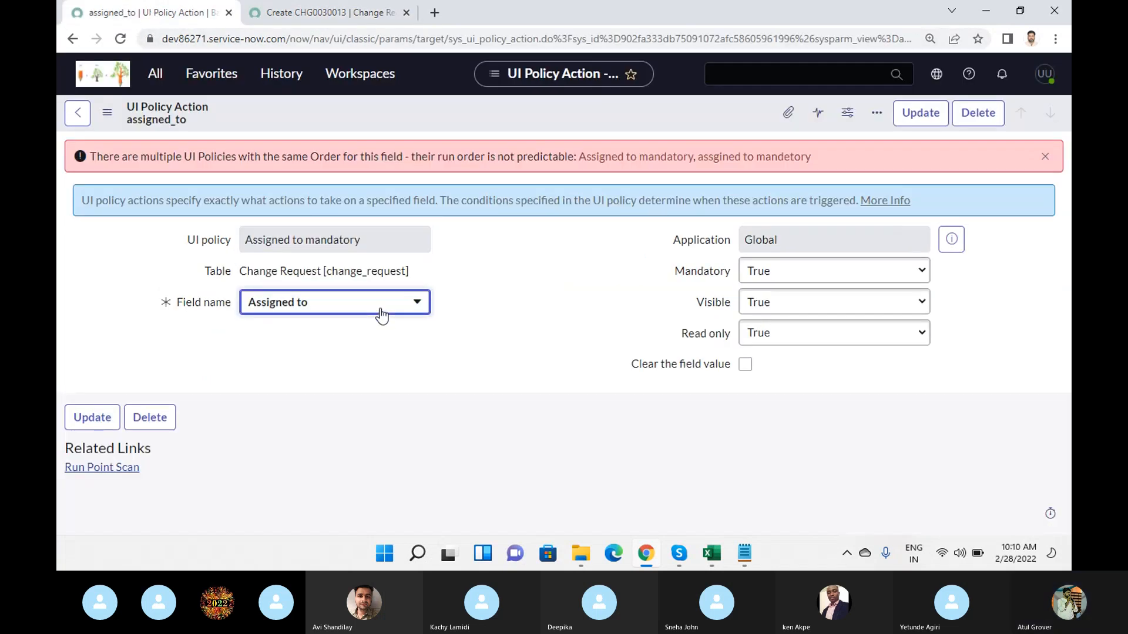
scroll(555, 268, "down", 1)
scroll(557, 272, "down", 5)
scroll(556, 268, "down", 10)
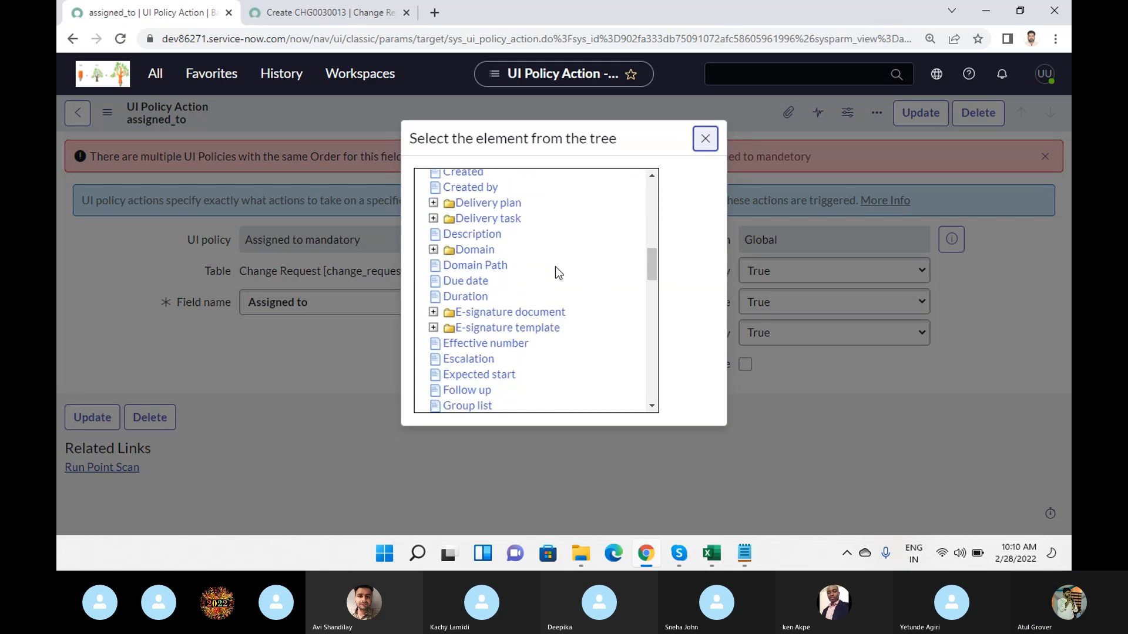
scroll(556, 267, "down", 9)
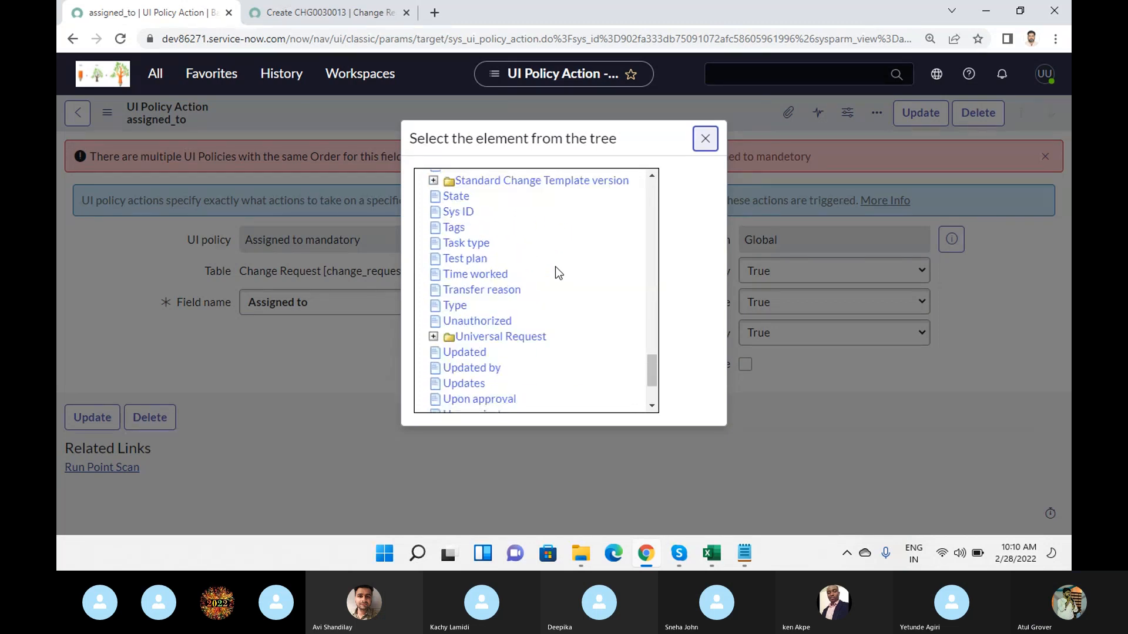
scroll(547, 299, "up", 1)
left_click(521, 225)
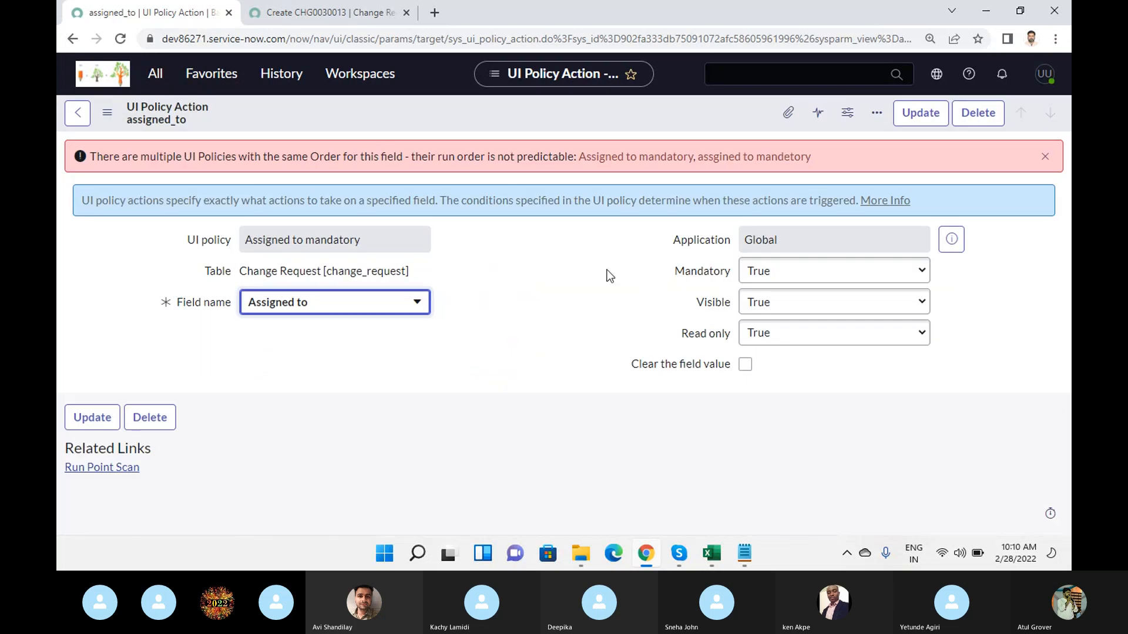
right_click(477, 108)
left_click(485, 114)
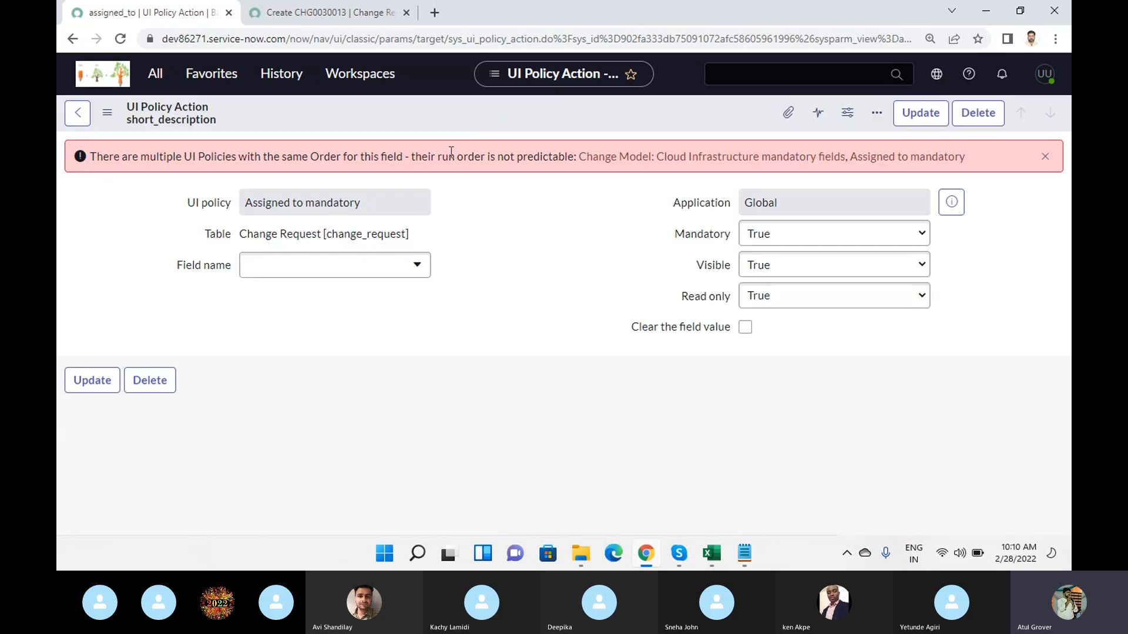
- Check the new change request form for a different test field, and set the policy action's field name to Comments and Work notes
left_click(306, 23)
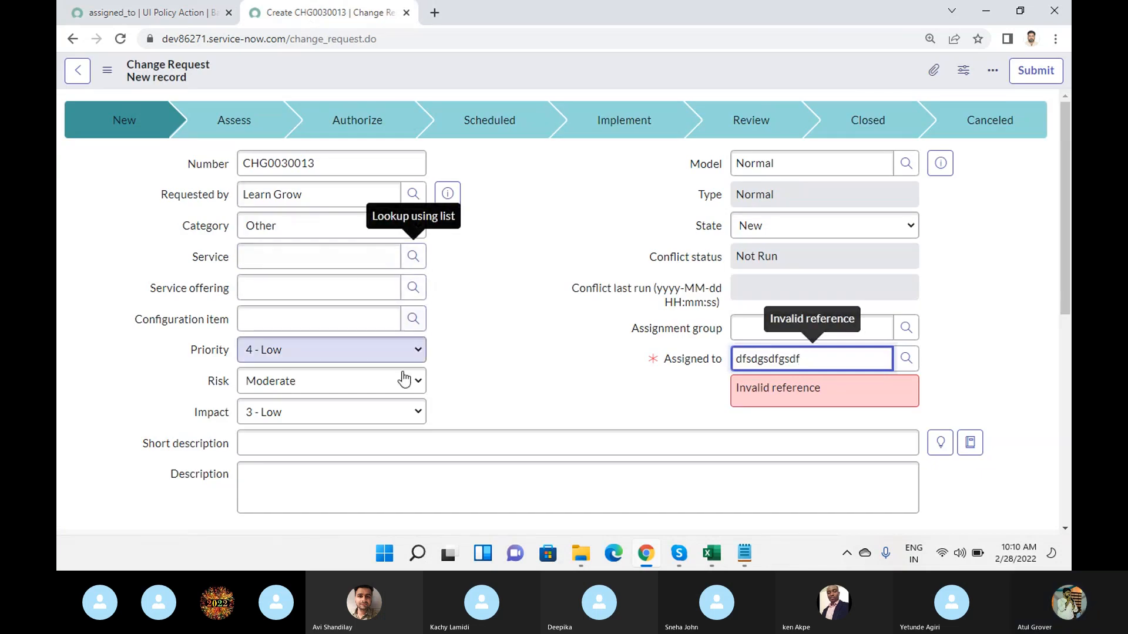
left_click(153, 22)
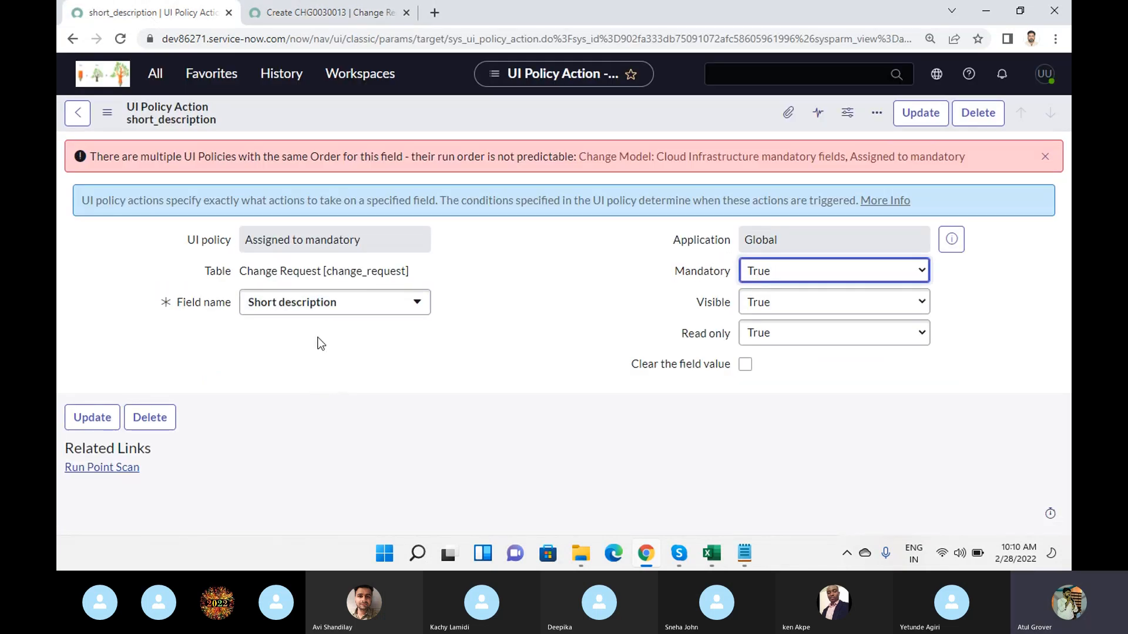
left_click(325, 305)
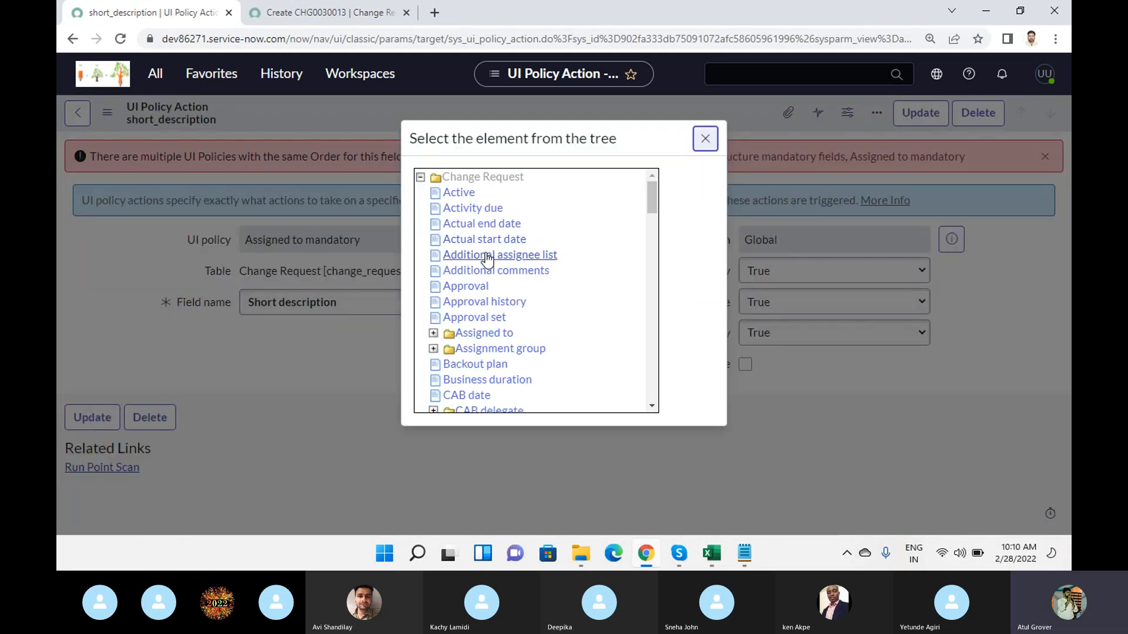
scroll(487, 259, "down", 3)
scroll(486, 259, "down", 2)
left_click(486, 254)
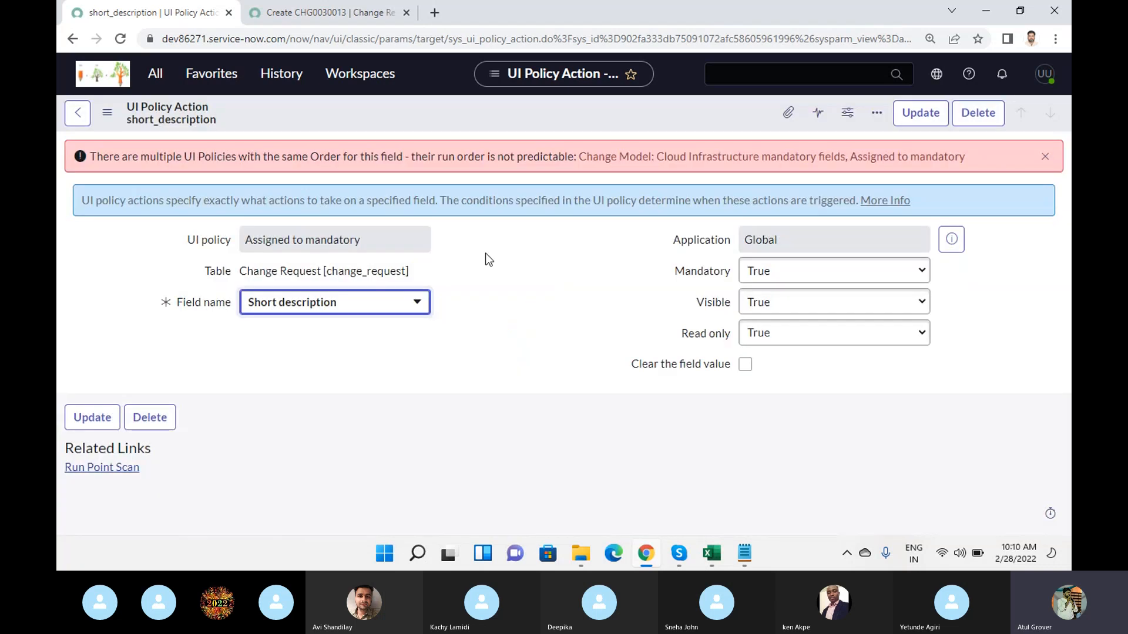
- Set the UI policy action's field name to Risk, dismiss the error banner, and save the record without leaving the form
left_click(405, 301)
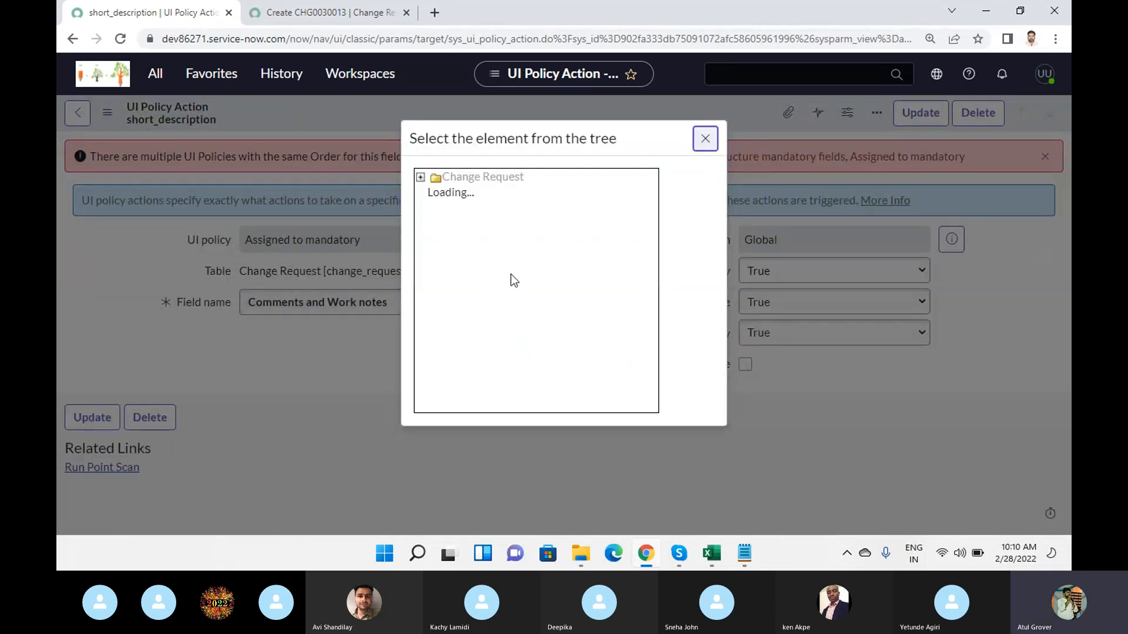
scroll(539, 255, "down", 10)
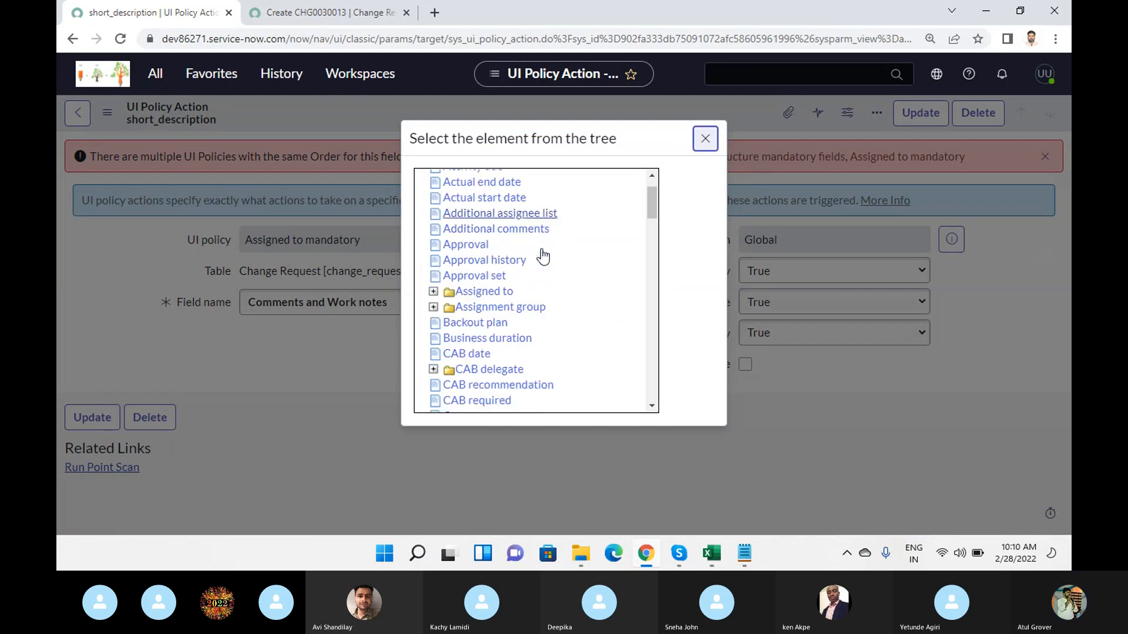
scroll(542, 256, "down", 9)
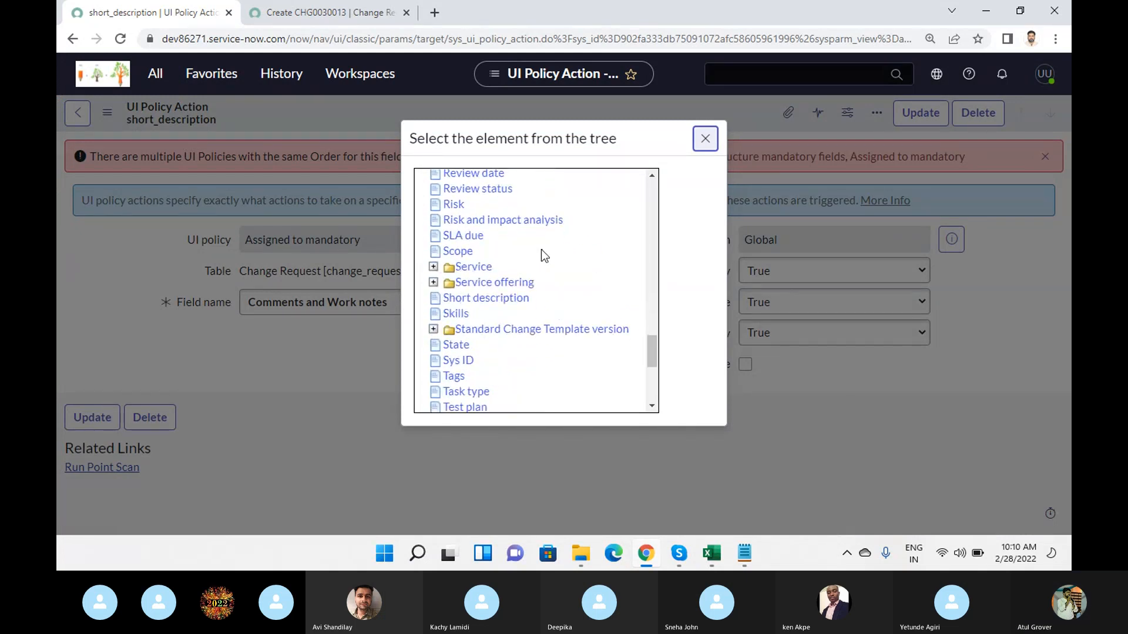
left_click(459, 205)
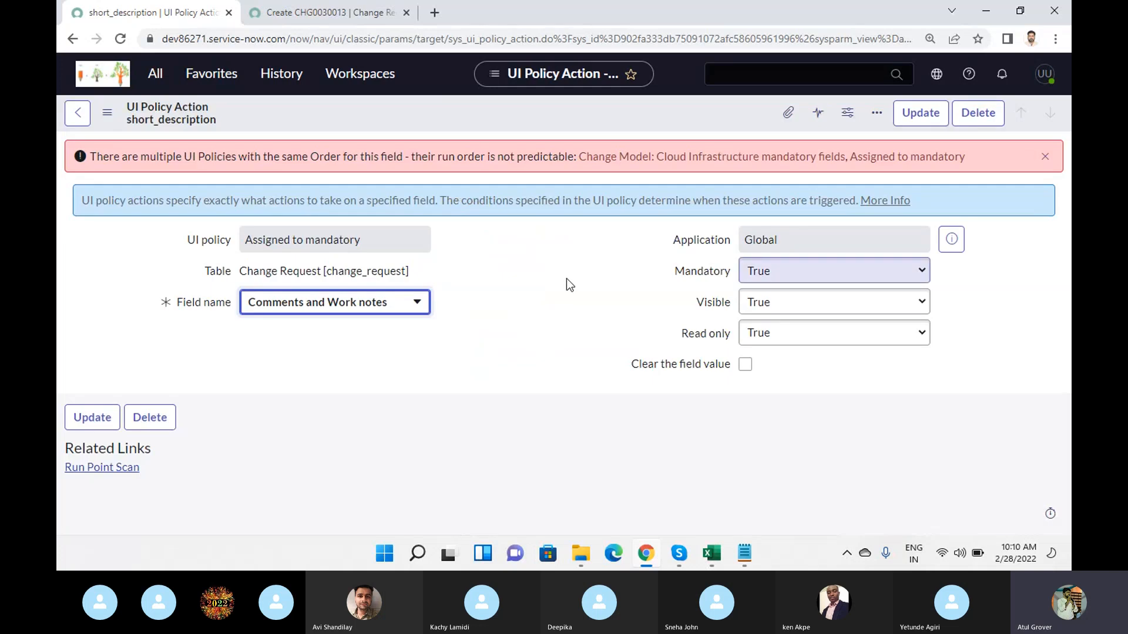
right_click(508, 100)
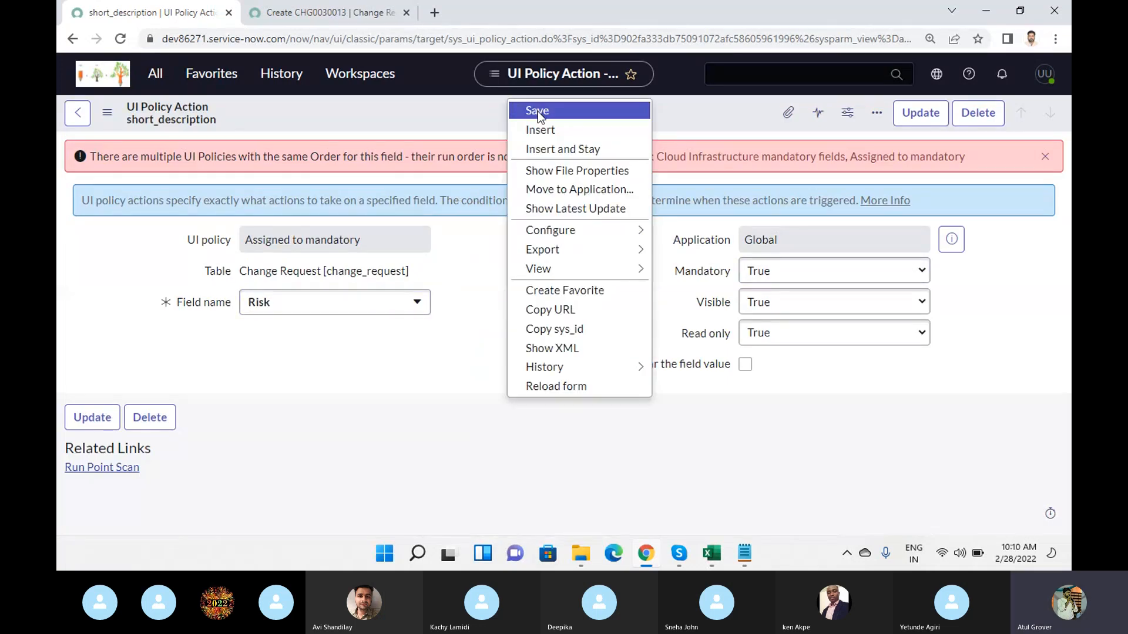
left_click(538, 111)
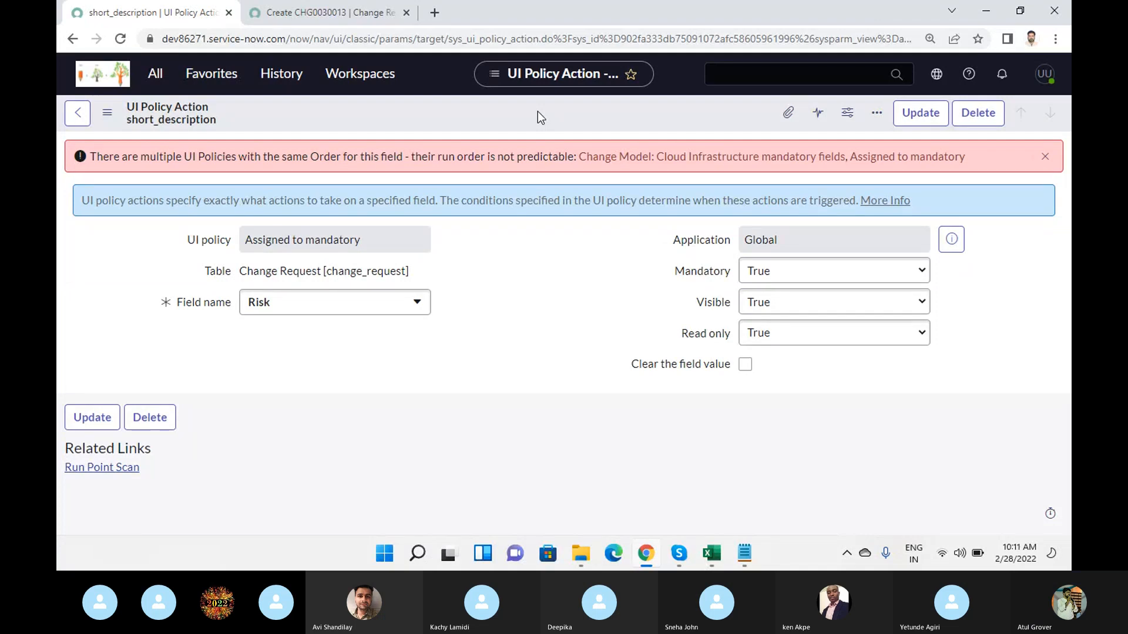
right_click(538, 111)
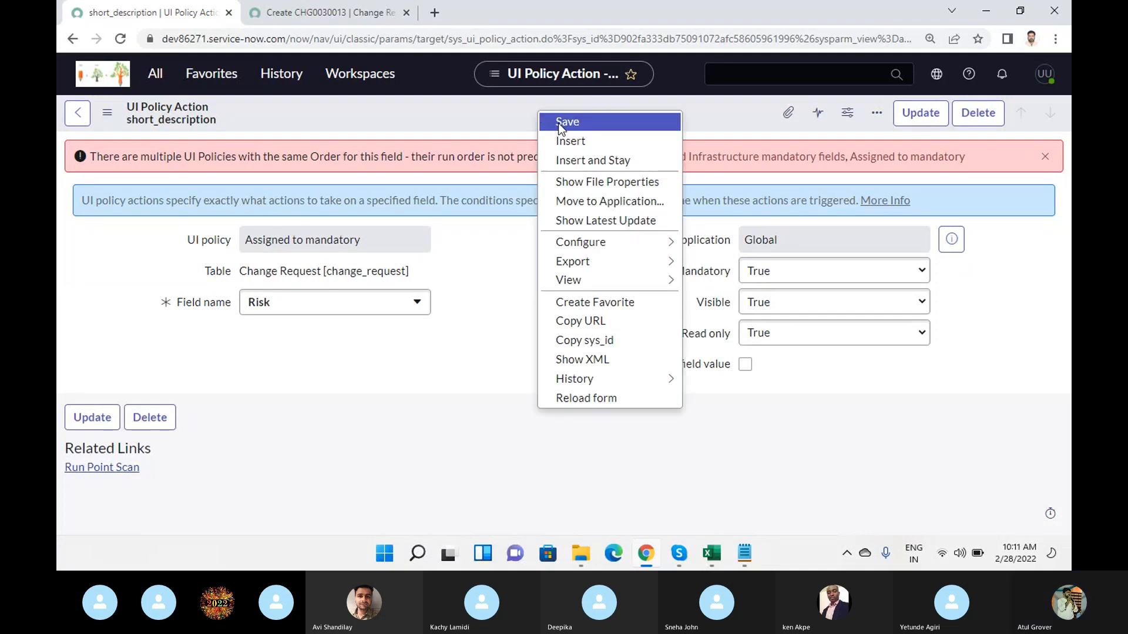
left_click(559, 122)
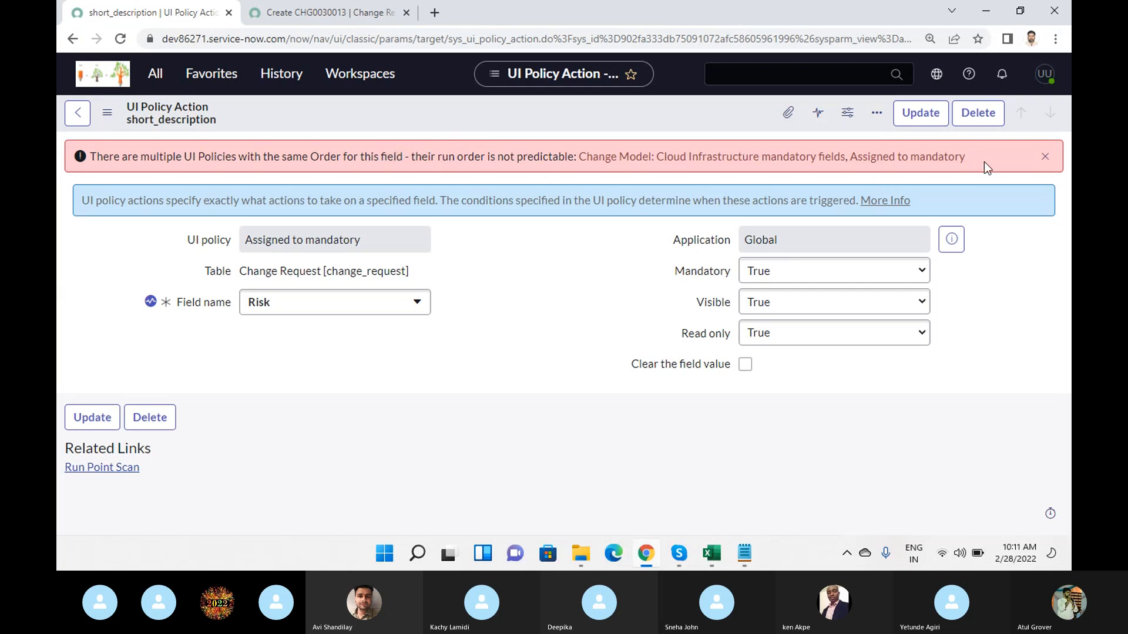
left_click(1045, 156)
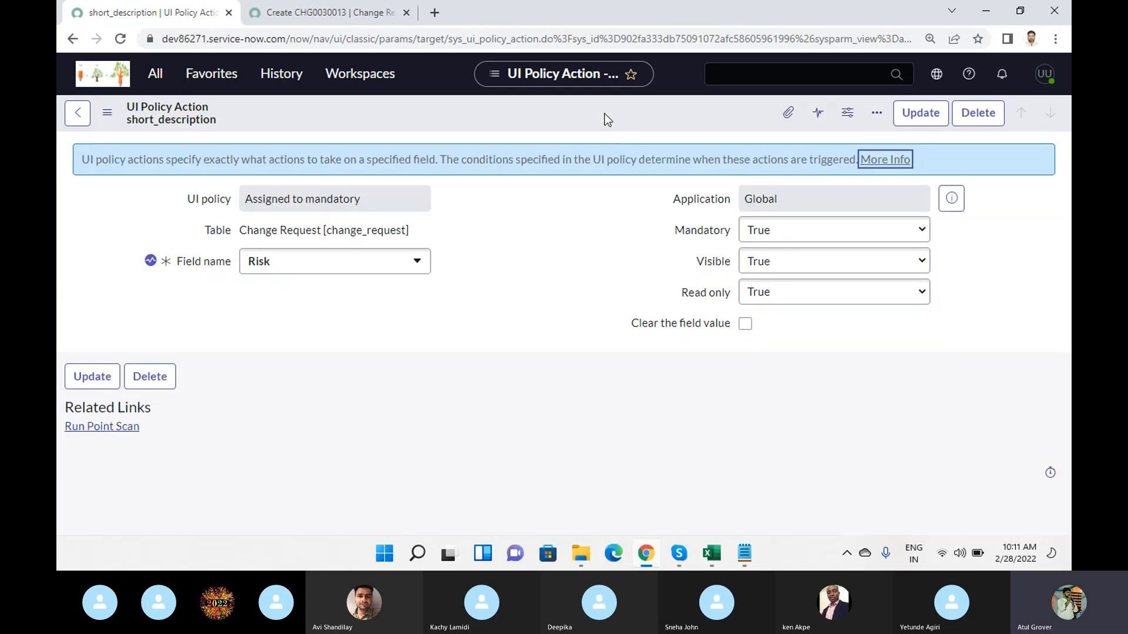
key("ctrl+s")
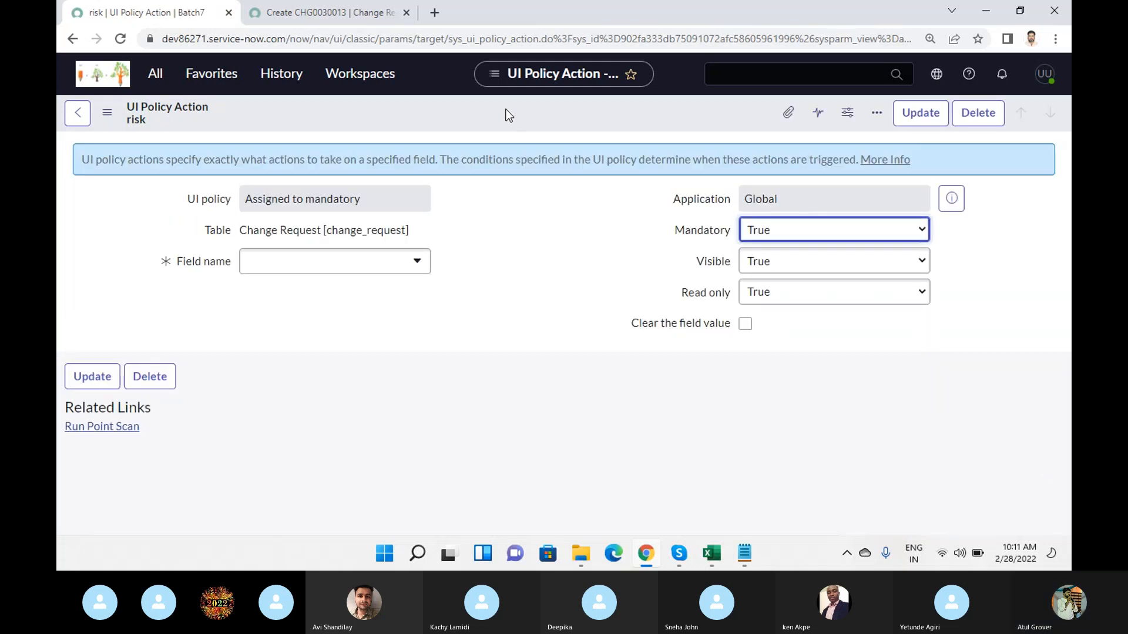
- Load a fresh new change request form and check whether the Risk field is mandatory and read-only
left_click(300, 12)
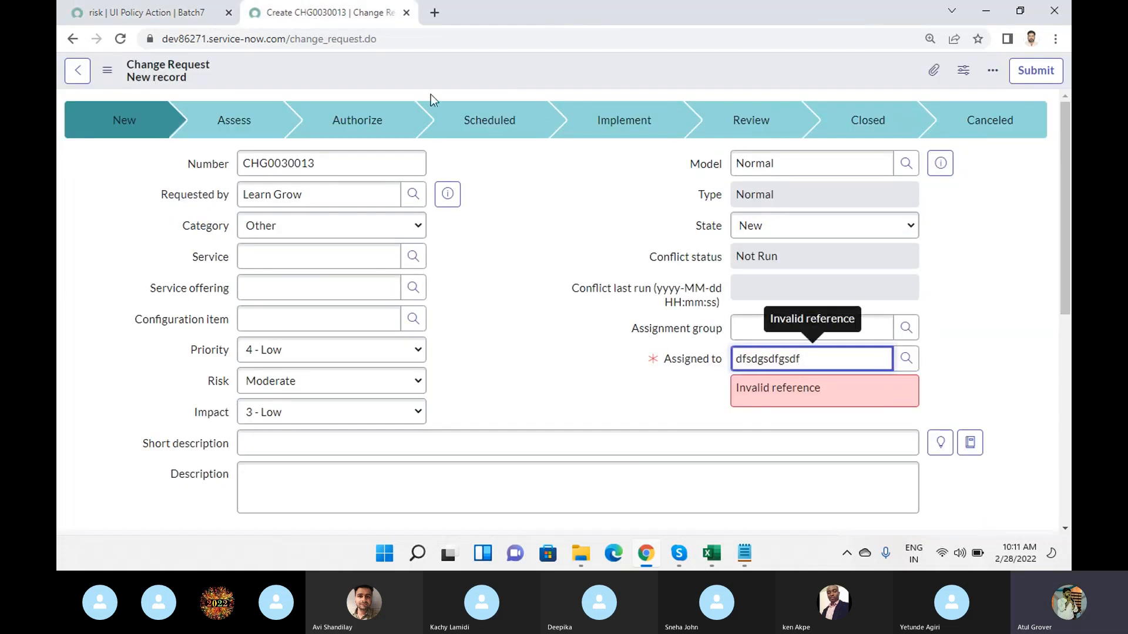
left_click(429, 35)
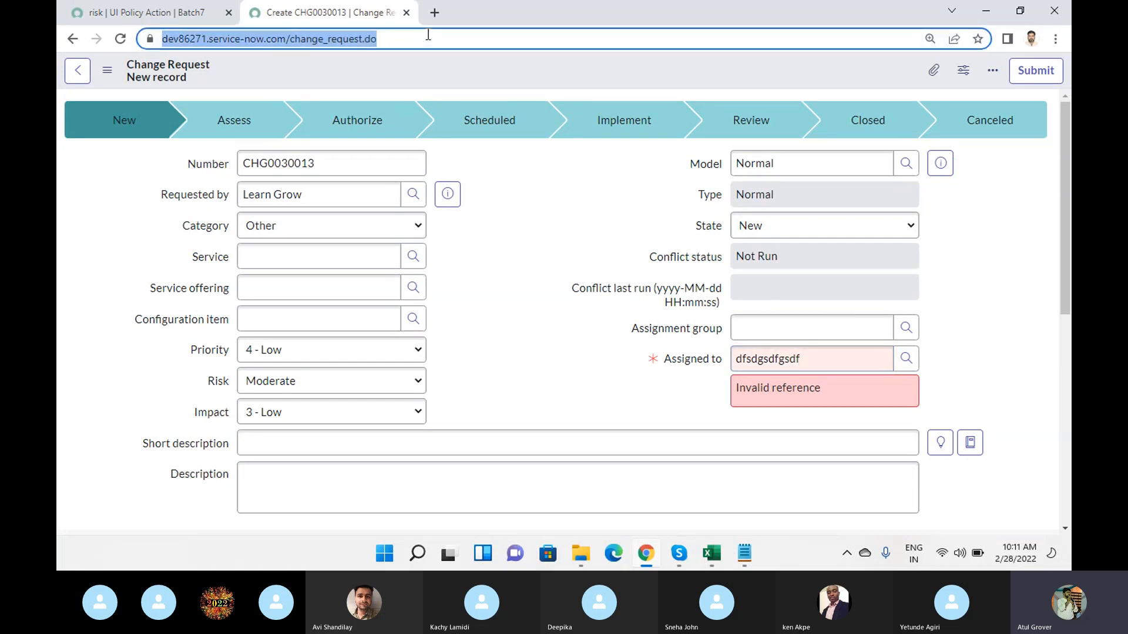
key("Return")
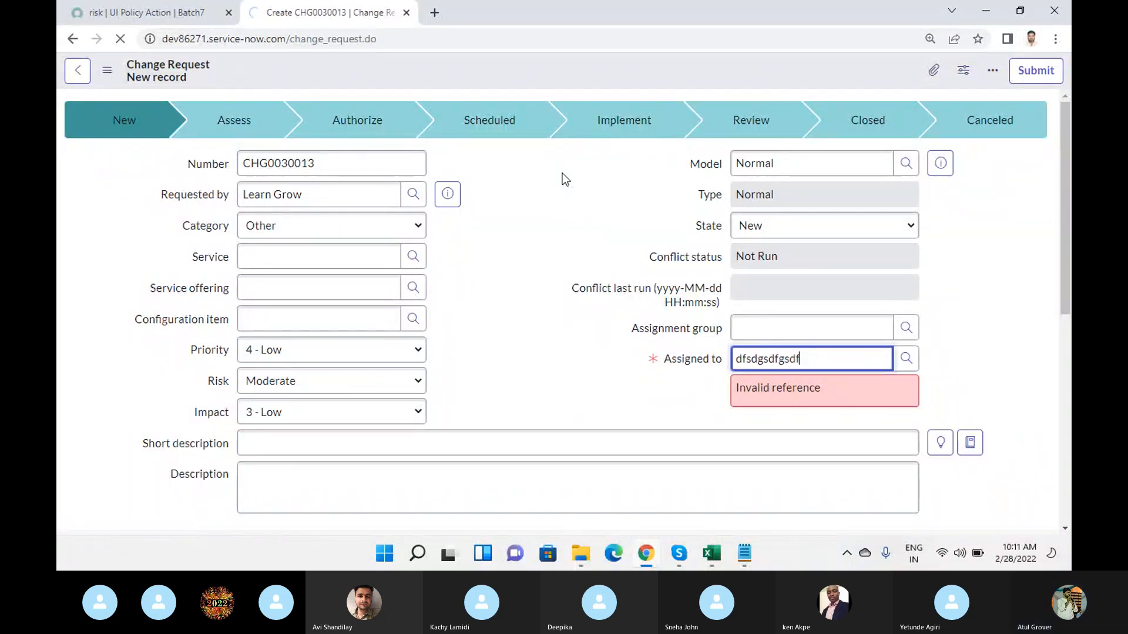
left_click(681, 555)
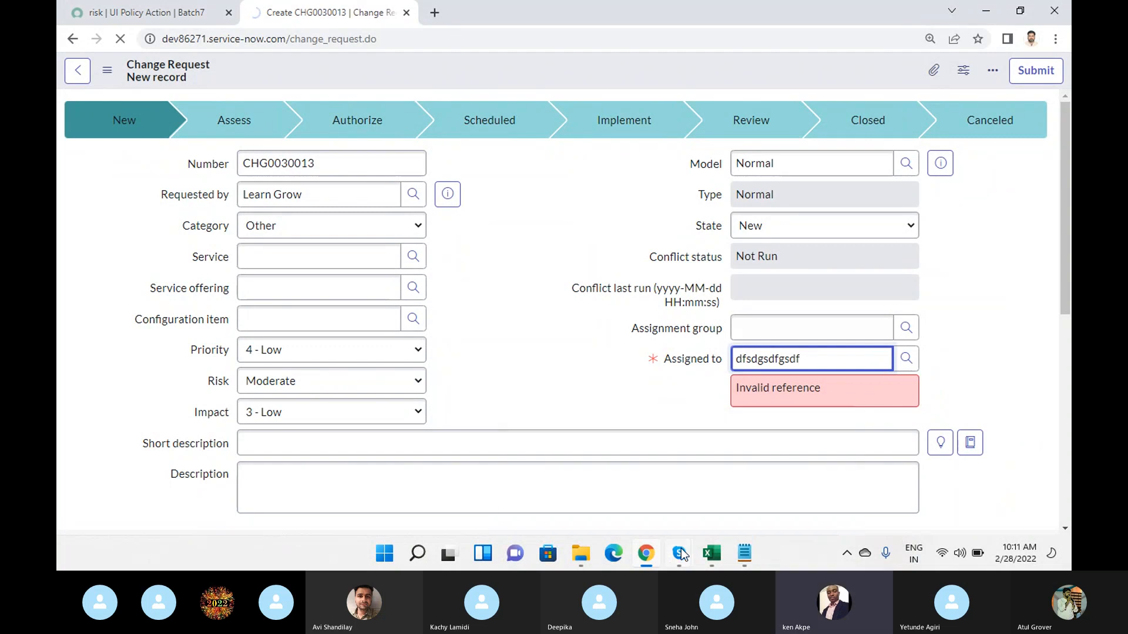
left_click(544, 213)
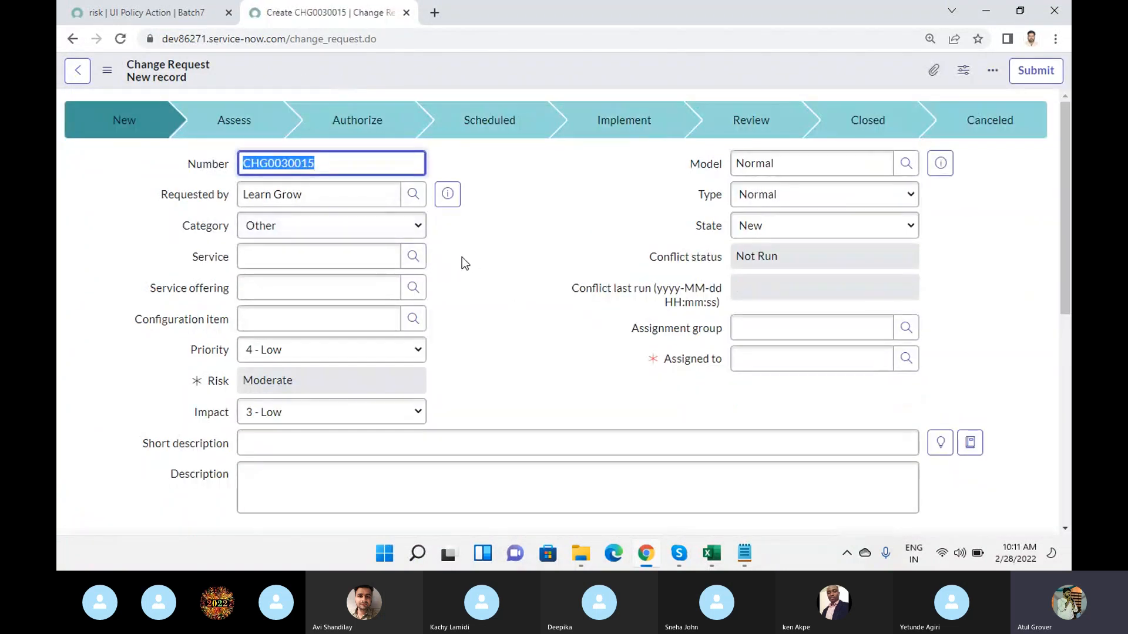
mouse_move(196, 382)
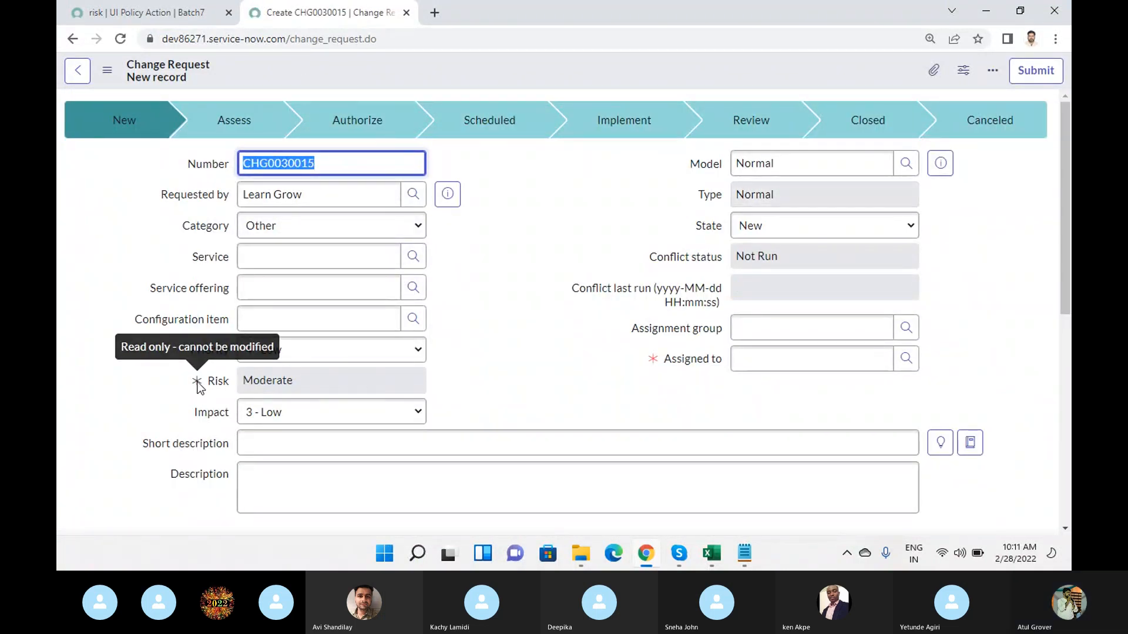
- Test whether Risk can be edited on the new change request, and tick and untick Clear the field value in its policy action
left_click(250, 381)
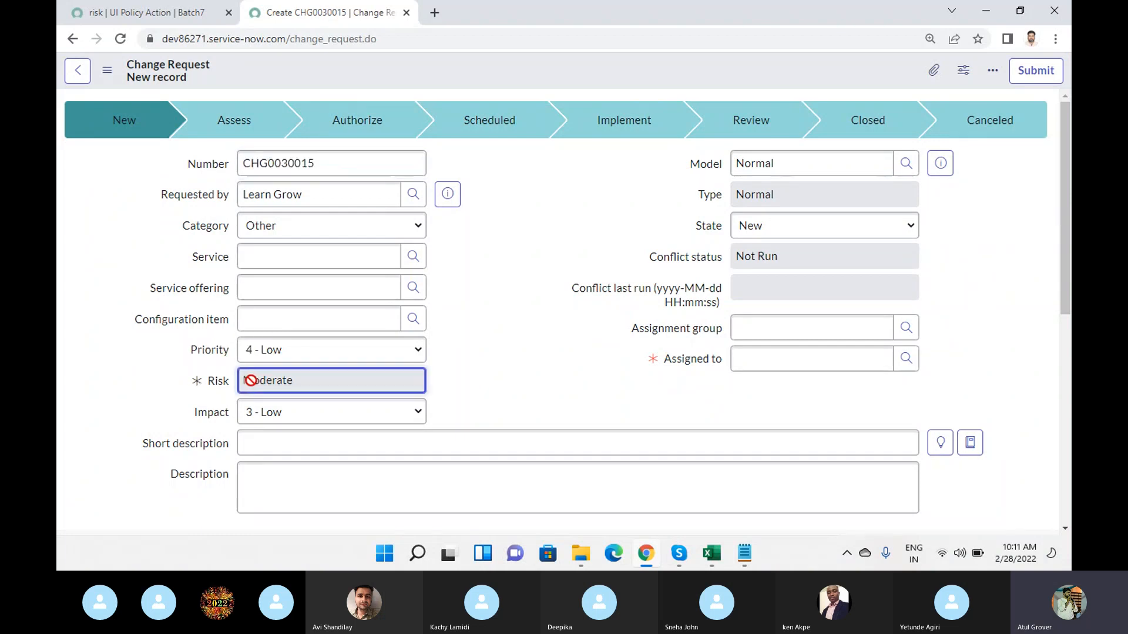
left_click(138, 13)
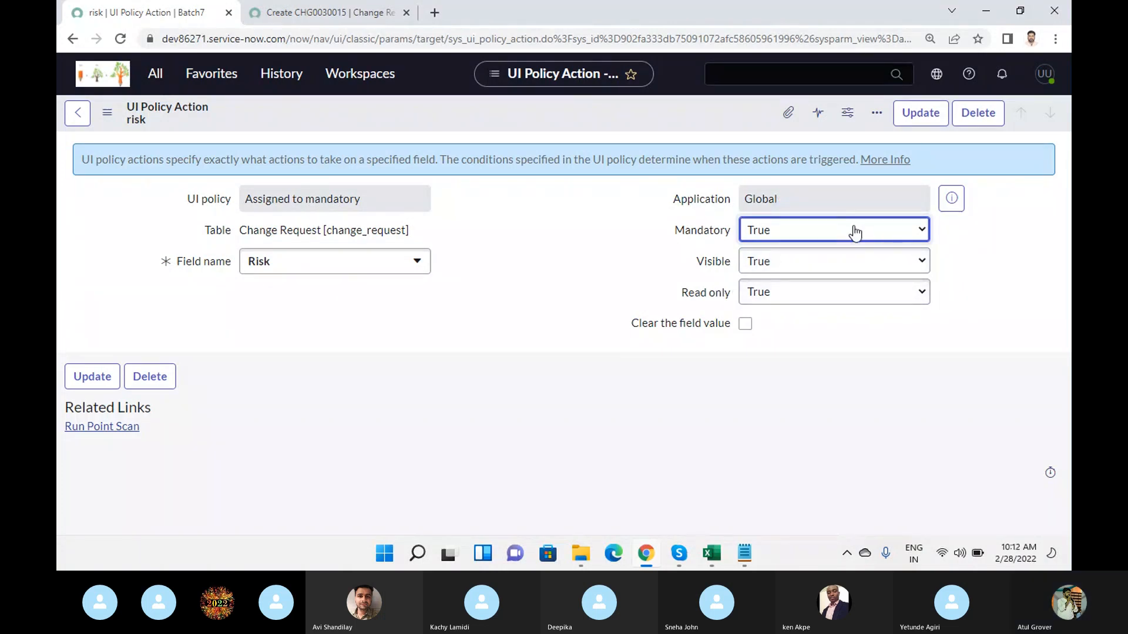
left_click(747, 327)
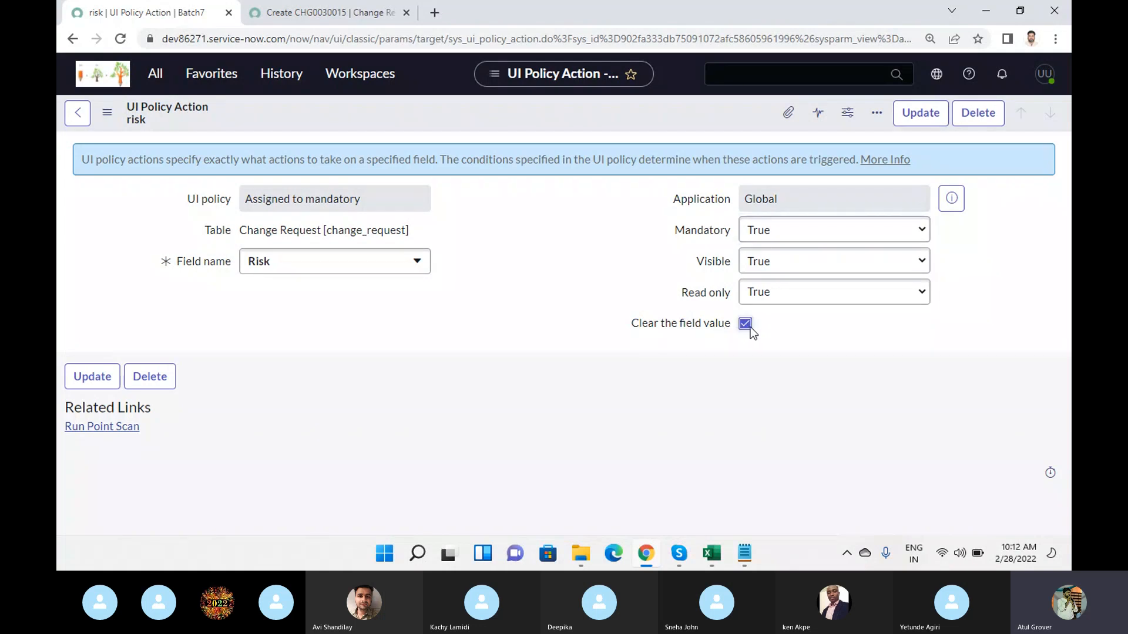
left_click(746, 325)
- Set the new change request's State to Canceled to test the policy reversal, and cancel the reason request
left_click(303, 21)
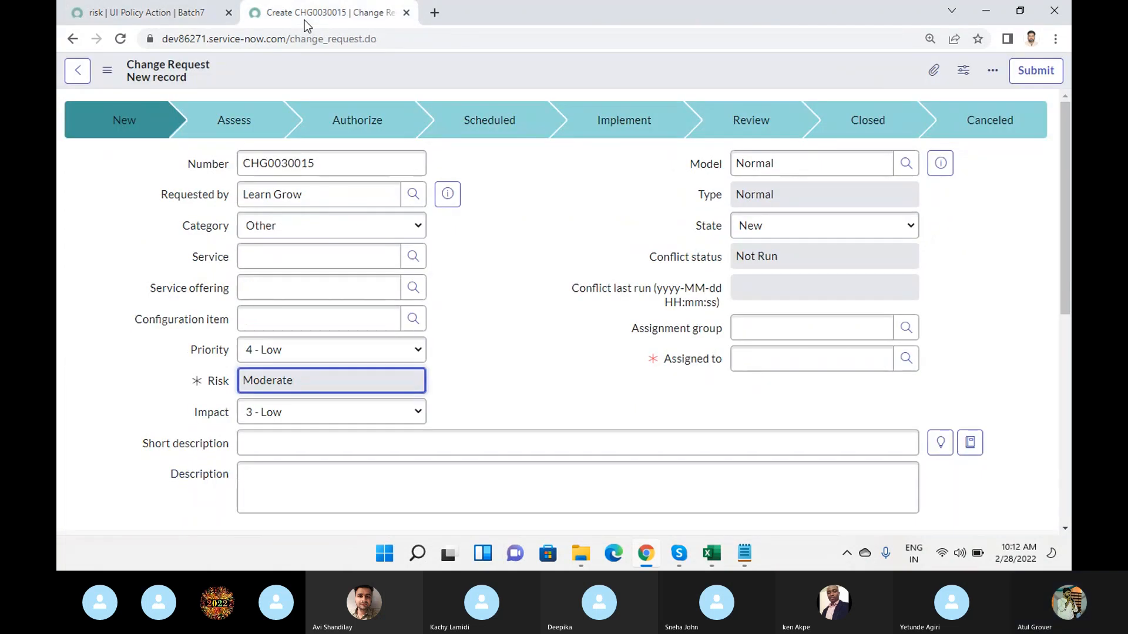
left_click(759, 231)
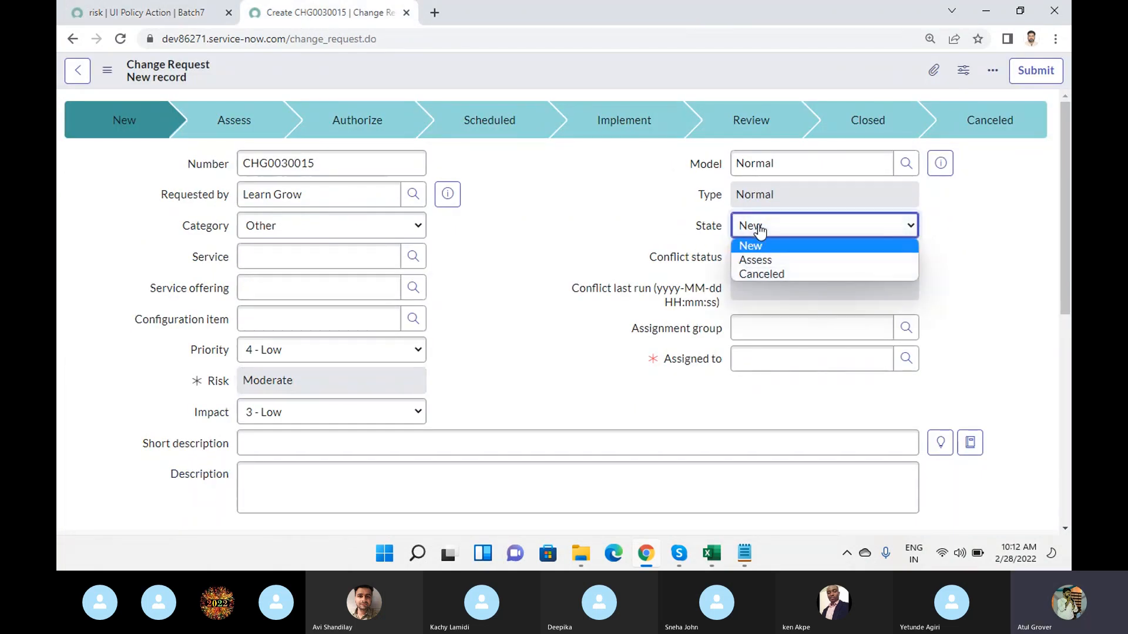
key("Escape")
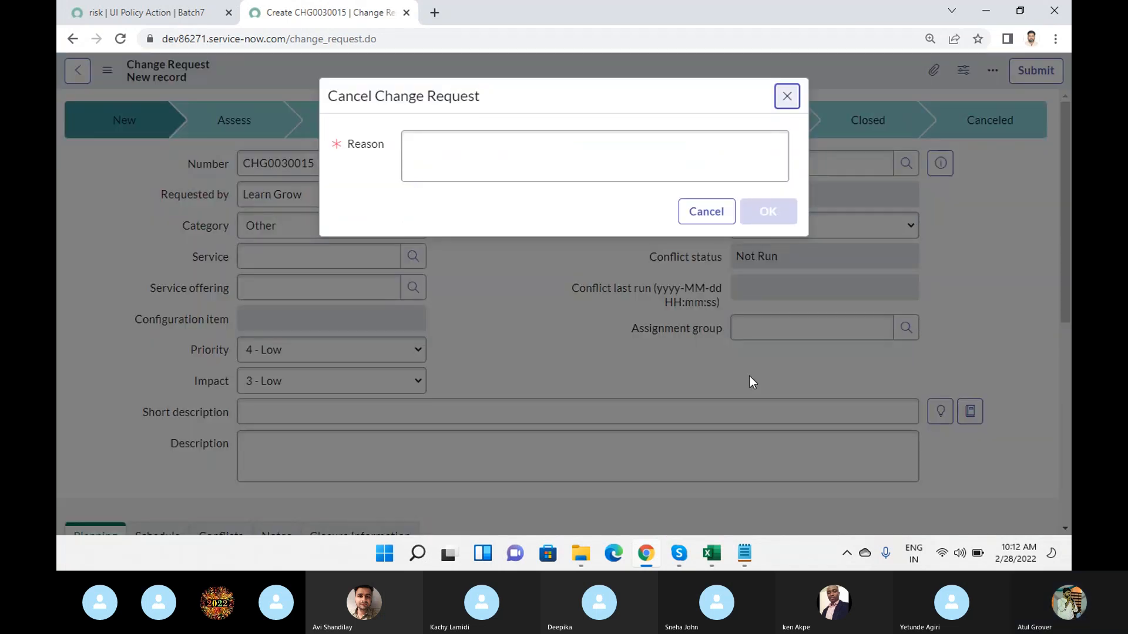
left_click(706, 211)
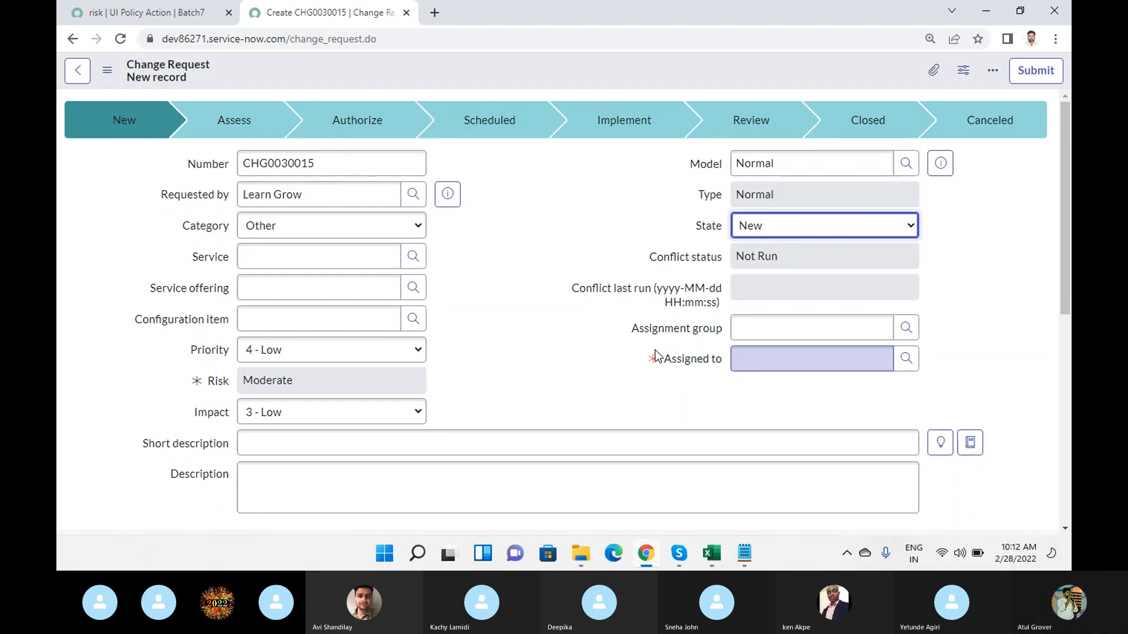
- Return from the Risk policy action to the Assigned to mandatory UI policy and bring up its application conditions
left_click(166, 17)
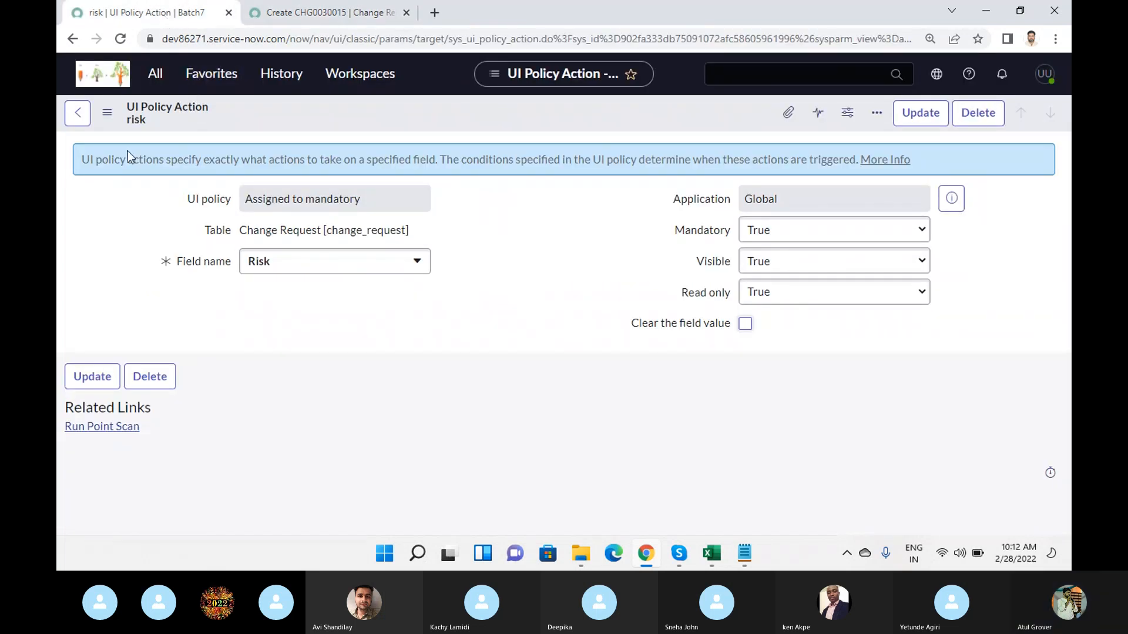
left_click(74, 114)
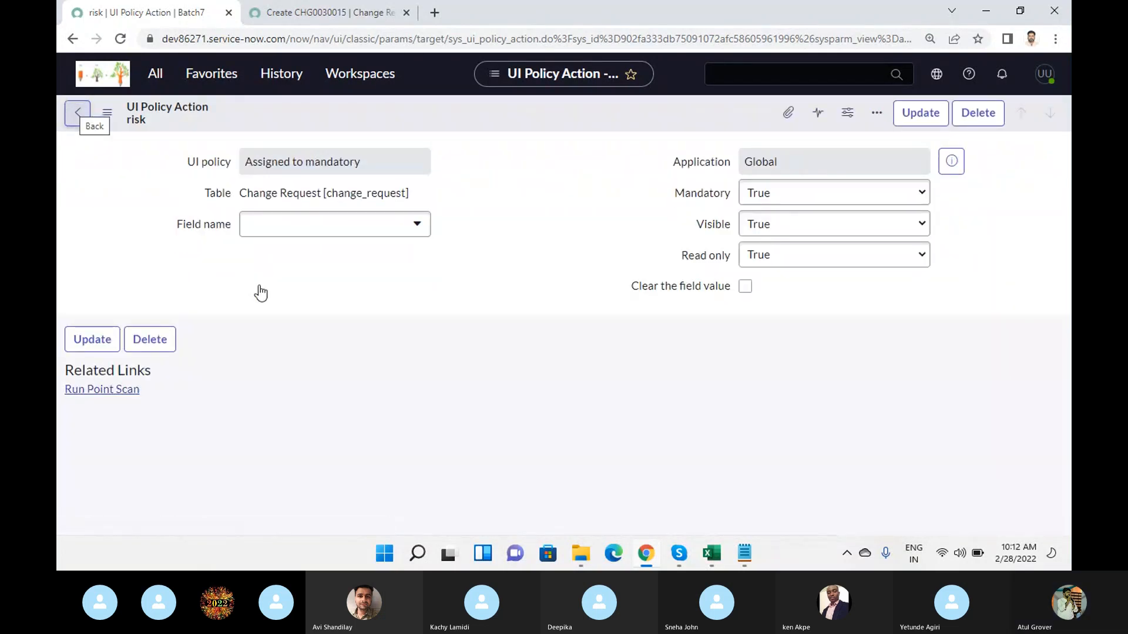
left_click(78, 114)
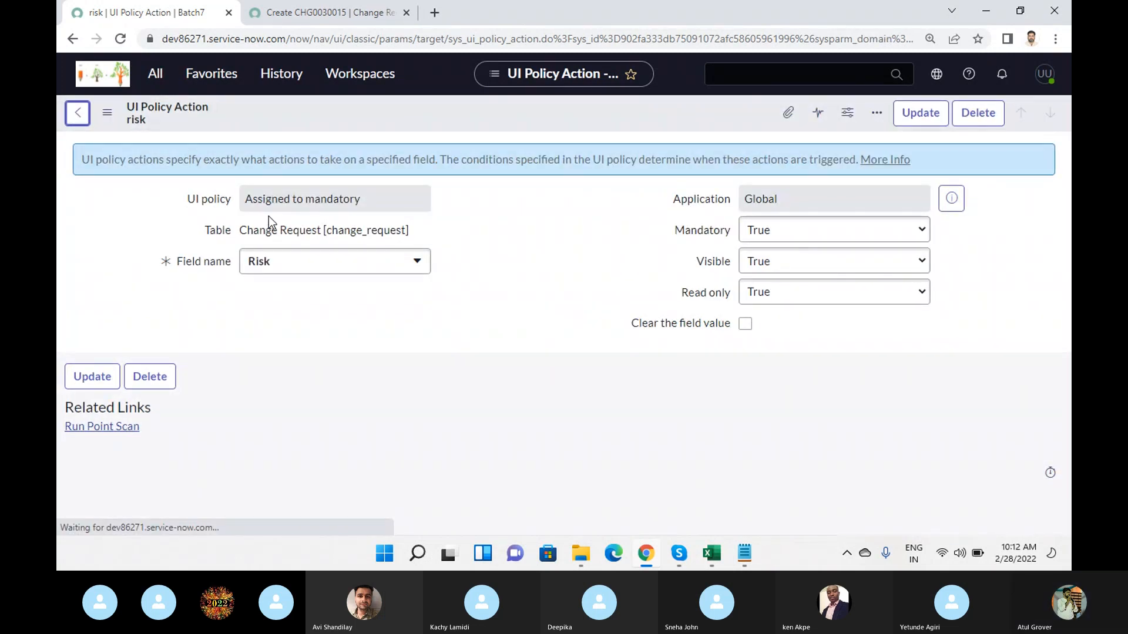
left_click(78, 114)
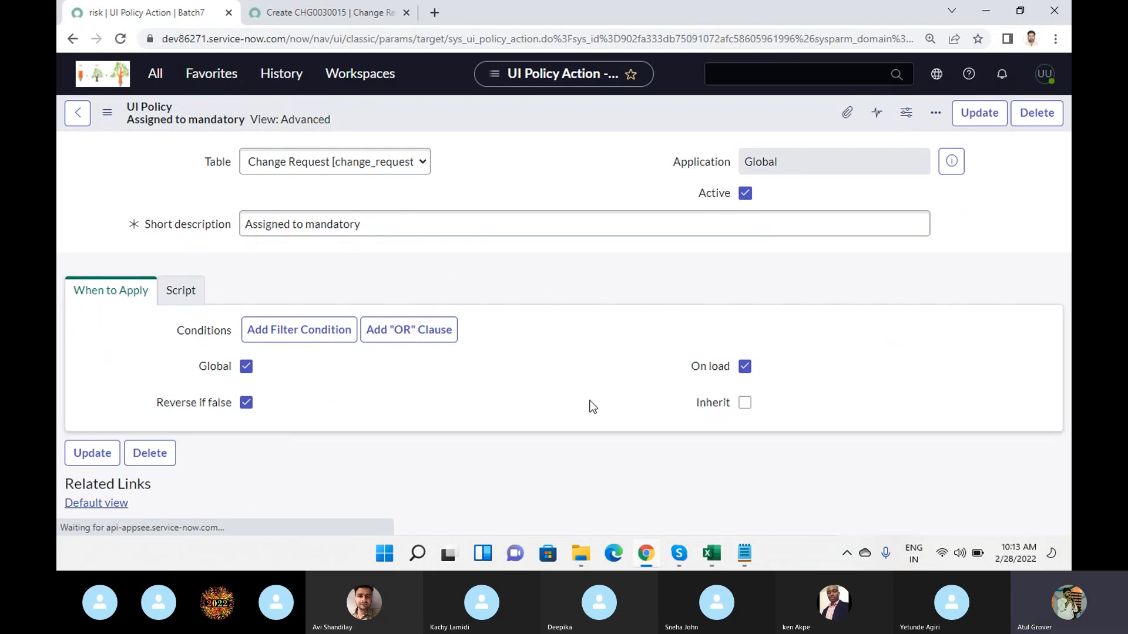
scroll(593, 407, "down", 4)
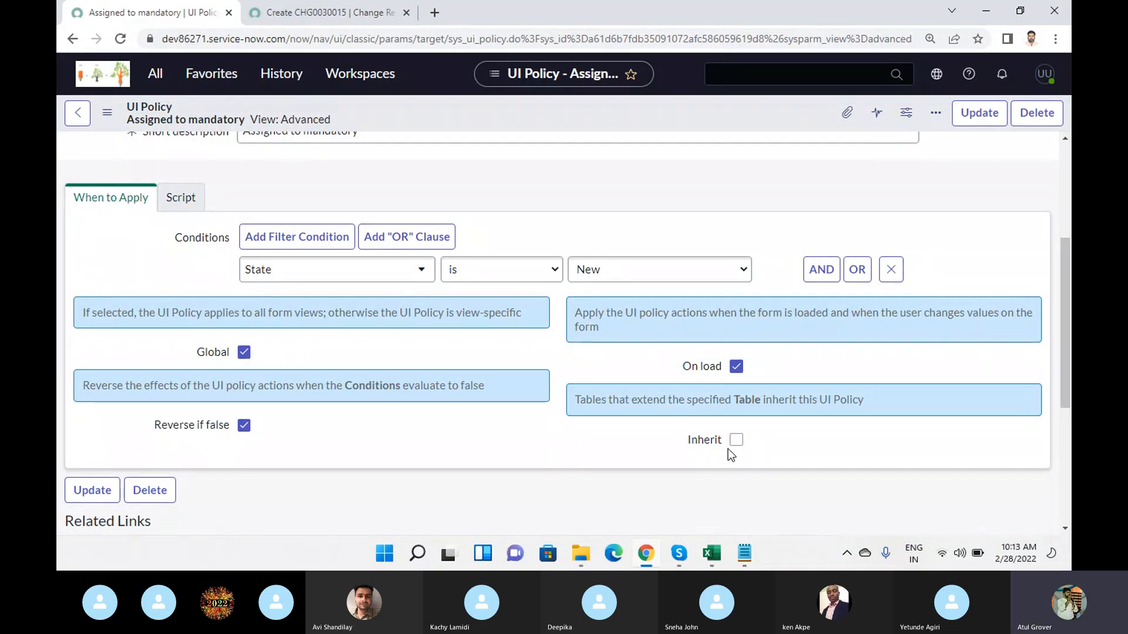
- Compare the change request form with the UI policy's conditions, and highlight the Global option's hint about view-specific policies
left_click(313, 18)
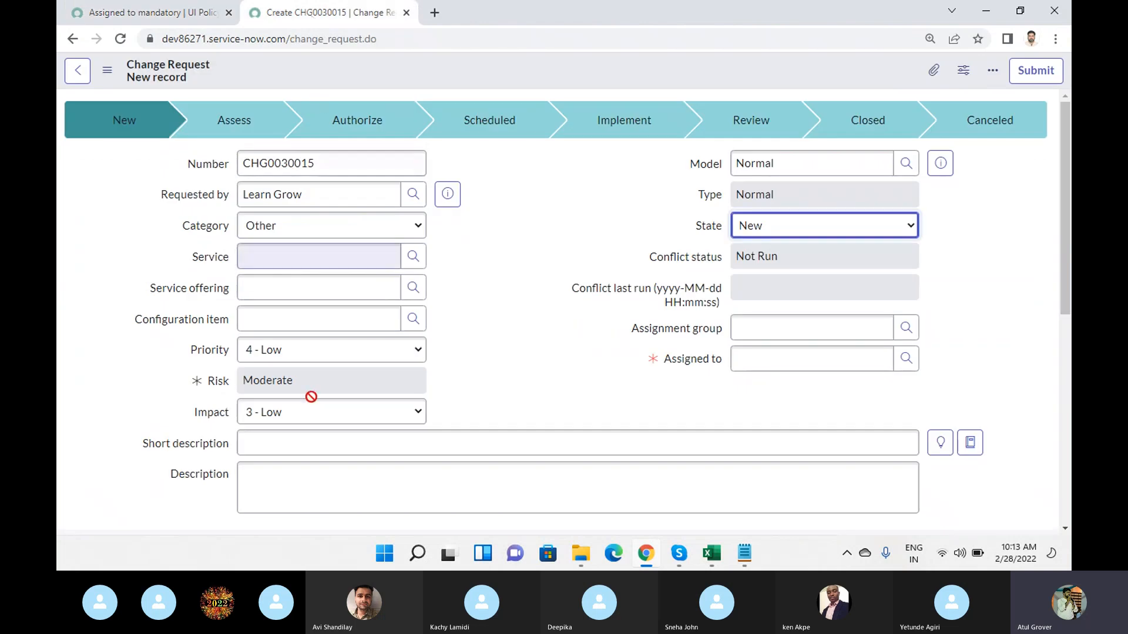
left_click(100, 20)
scroll(380, 318, "up", 4)
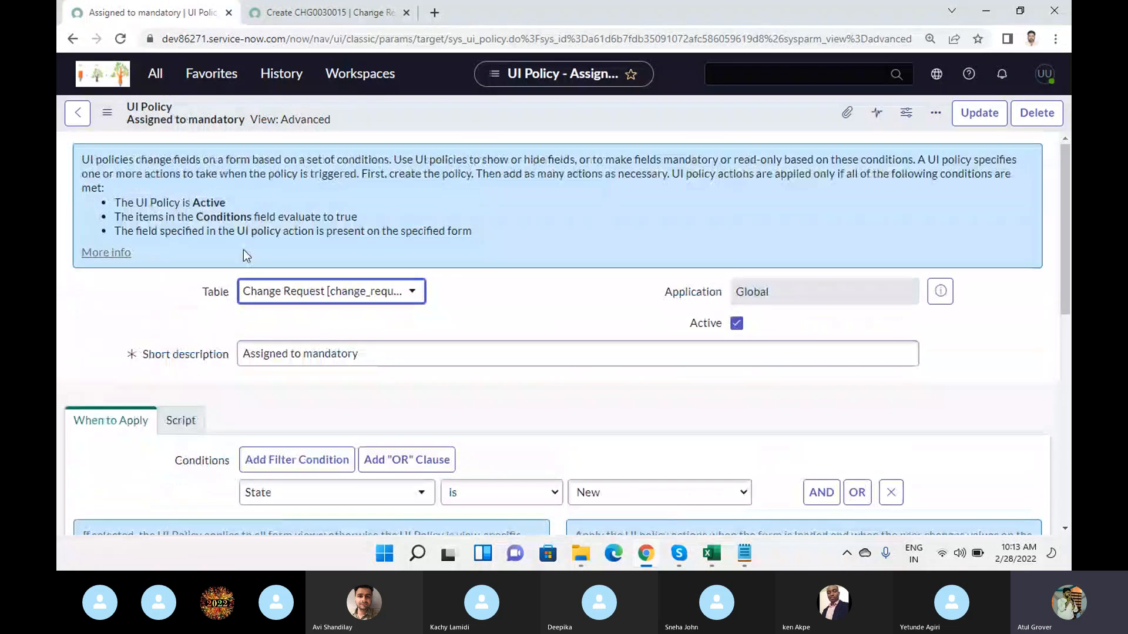
scroll(368, 364, "down", 3)
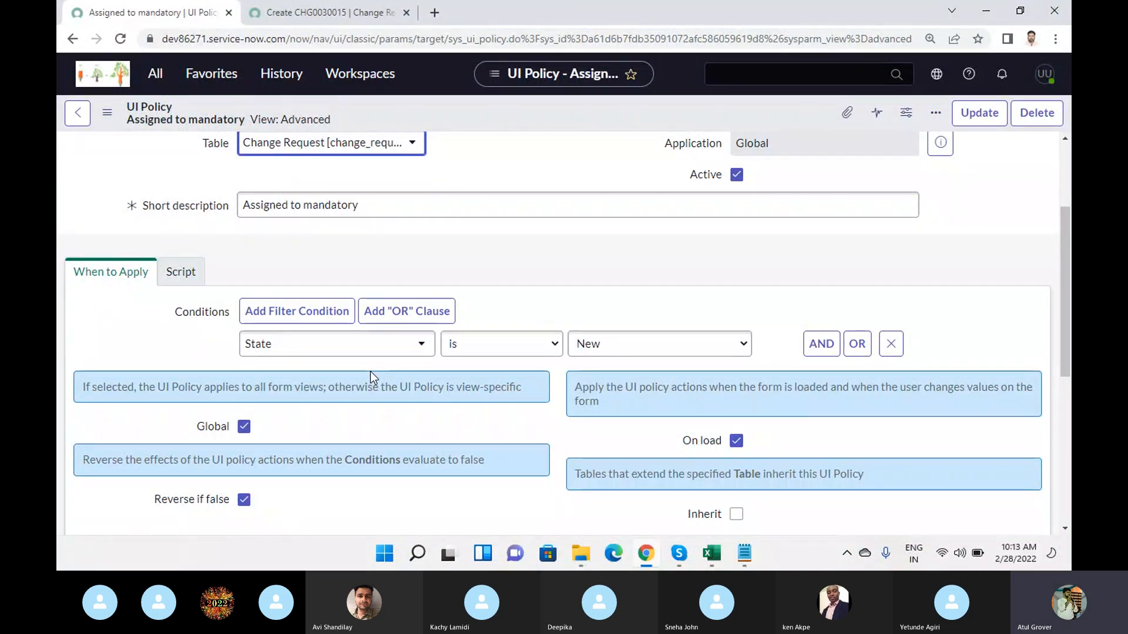
left_click(360, 12)
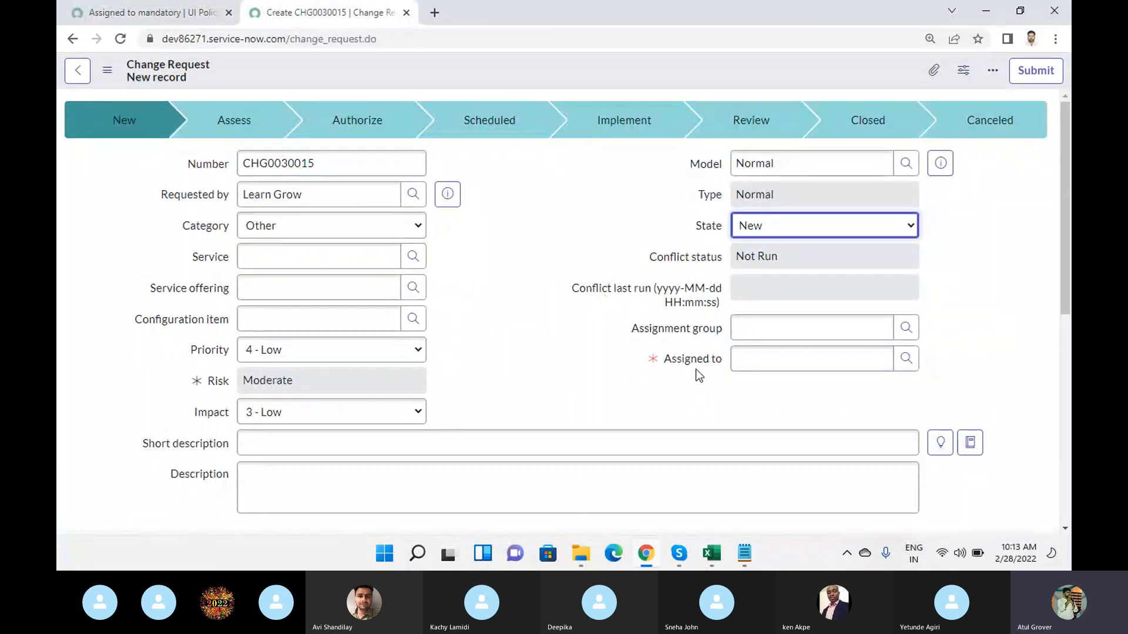
left_click(100, 12)
scroll(382, 295, "down", 3)
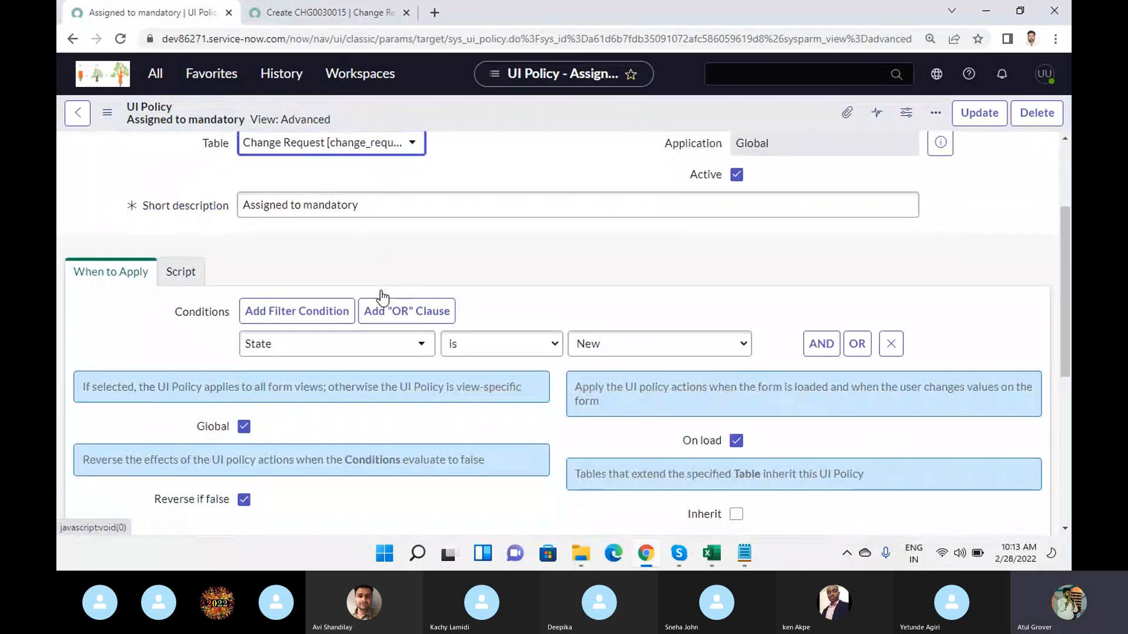
left_click_drag(333, 390, 536, 404)
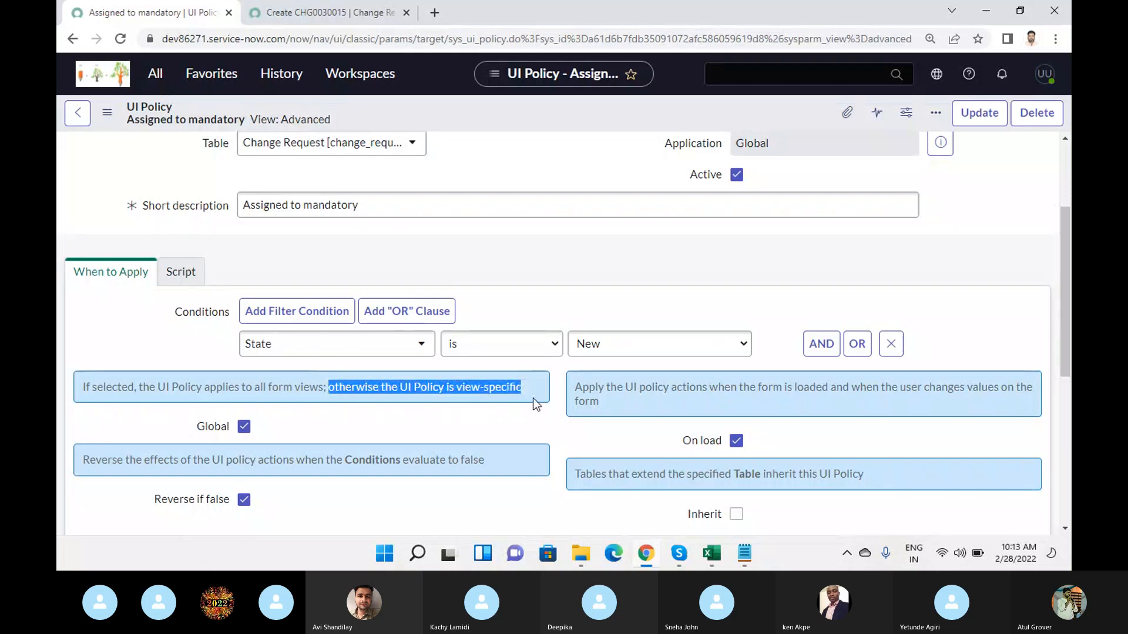
- Fill in Assigned to on the new change request from the suggested users and save the record without leaving the form
left_click(300, 15)
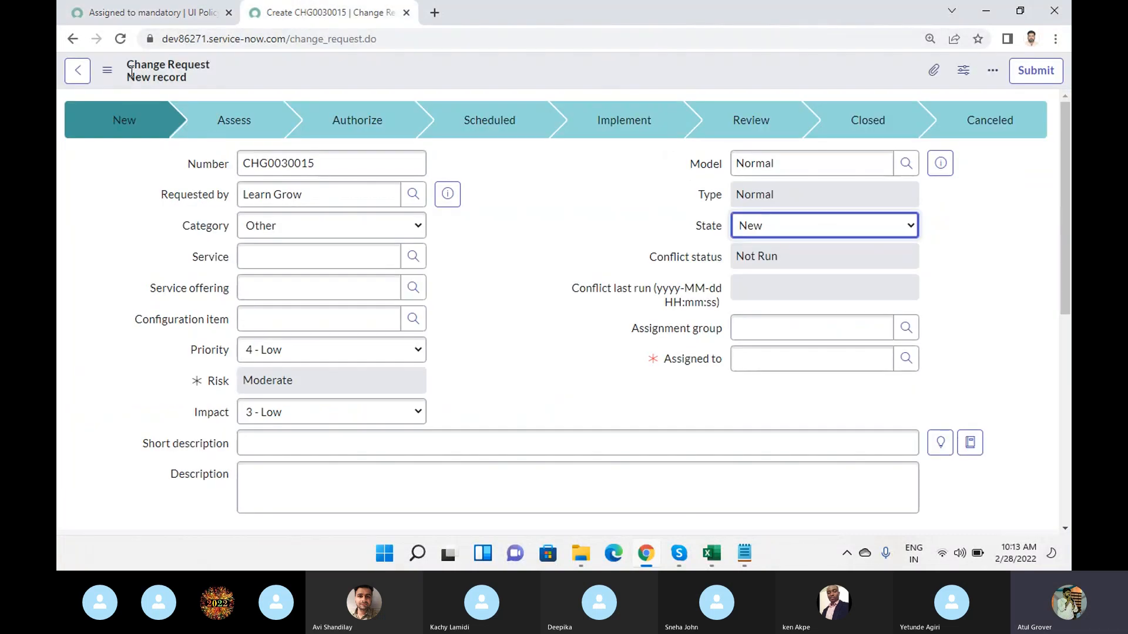
left_click(107, 70)
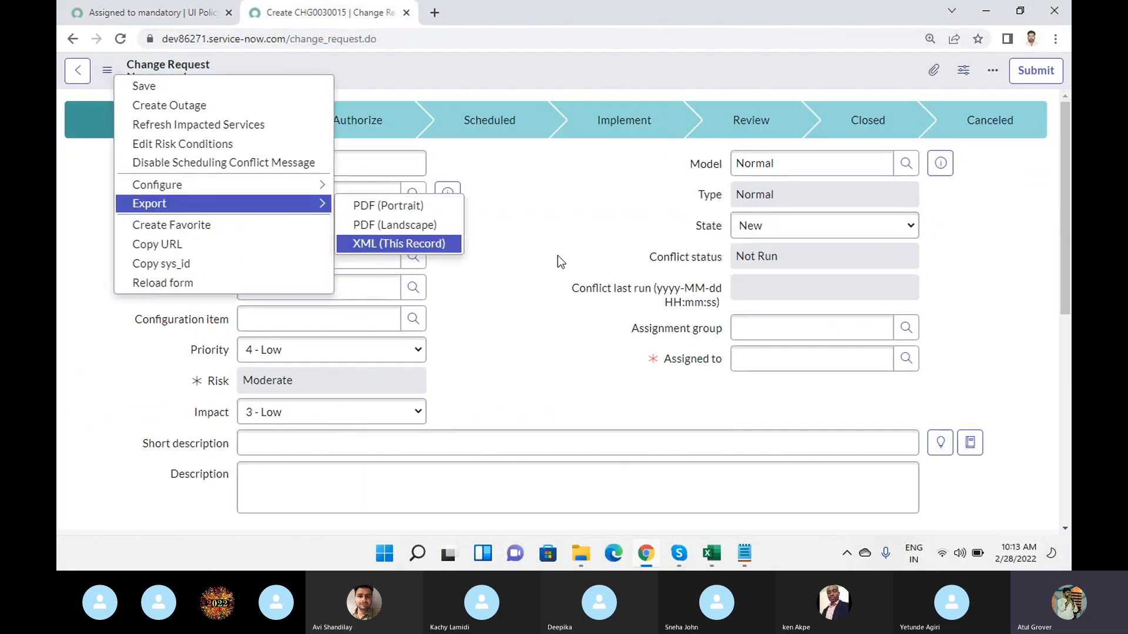
left_click(527, 63)
left_click(775, 358)
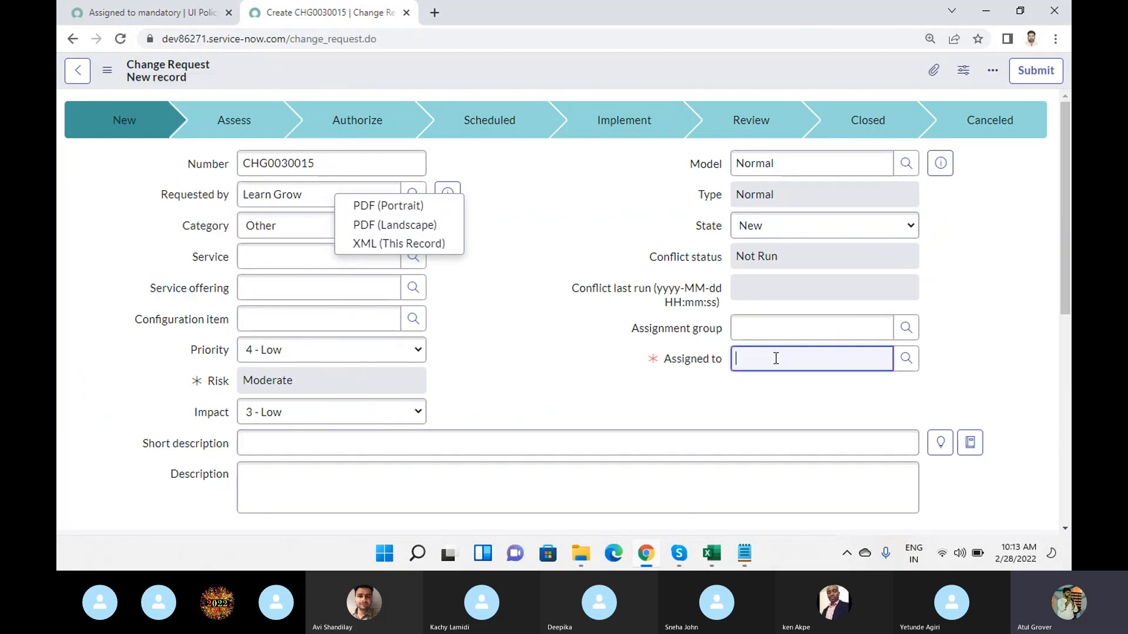
type("**")
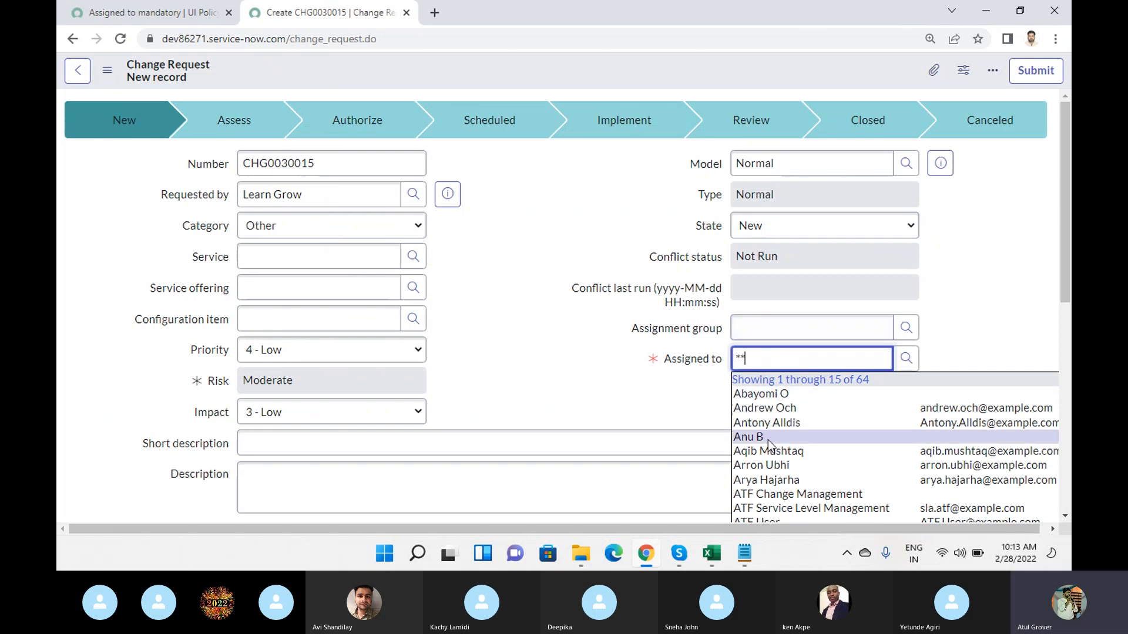
left_click(767, 424)
right_click(464, 70)
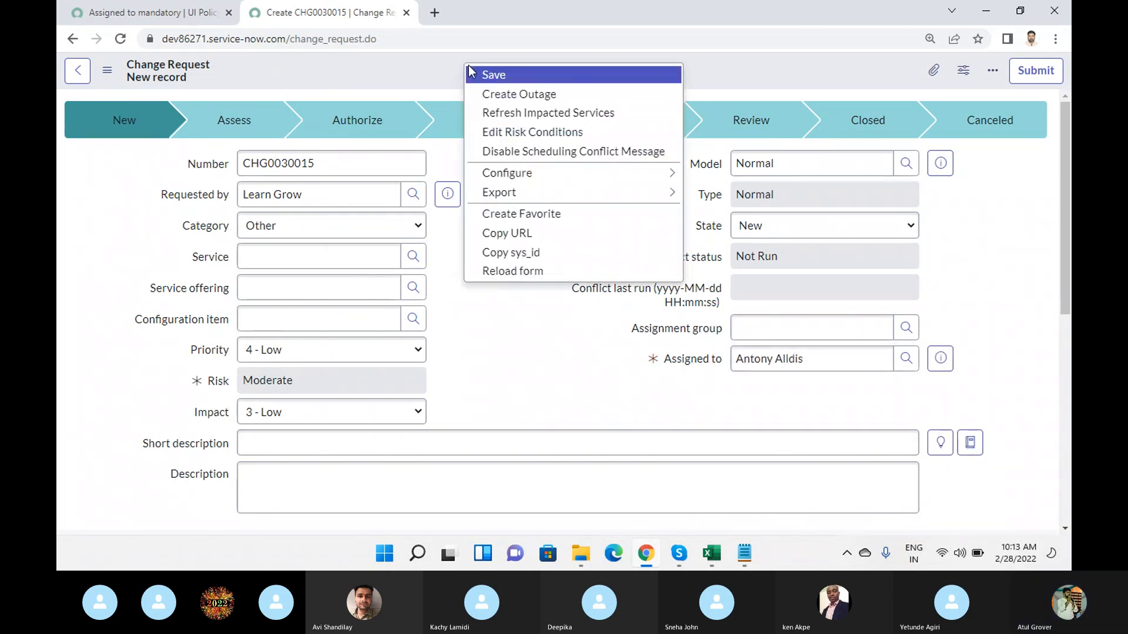
left_click(488, 74)
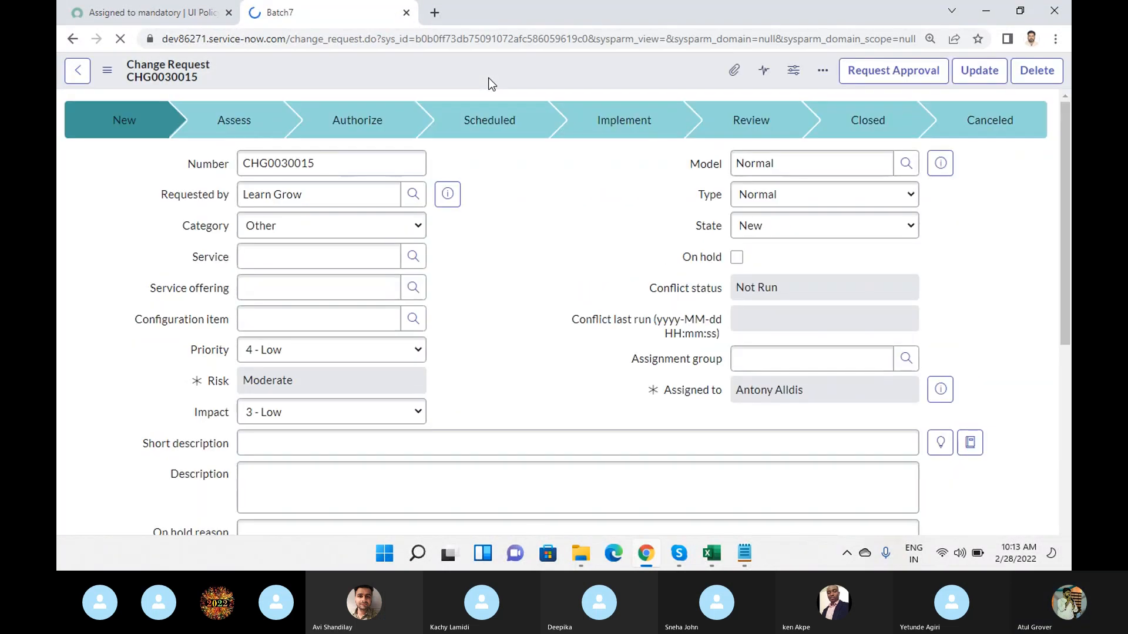
- Check the change request's available form views, turn off Global on the UI policy, and activate its empty View field
left_click(107, 72)
mouse_move(325, 323)
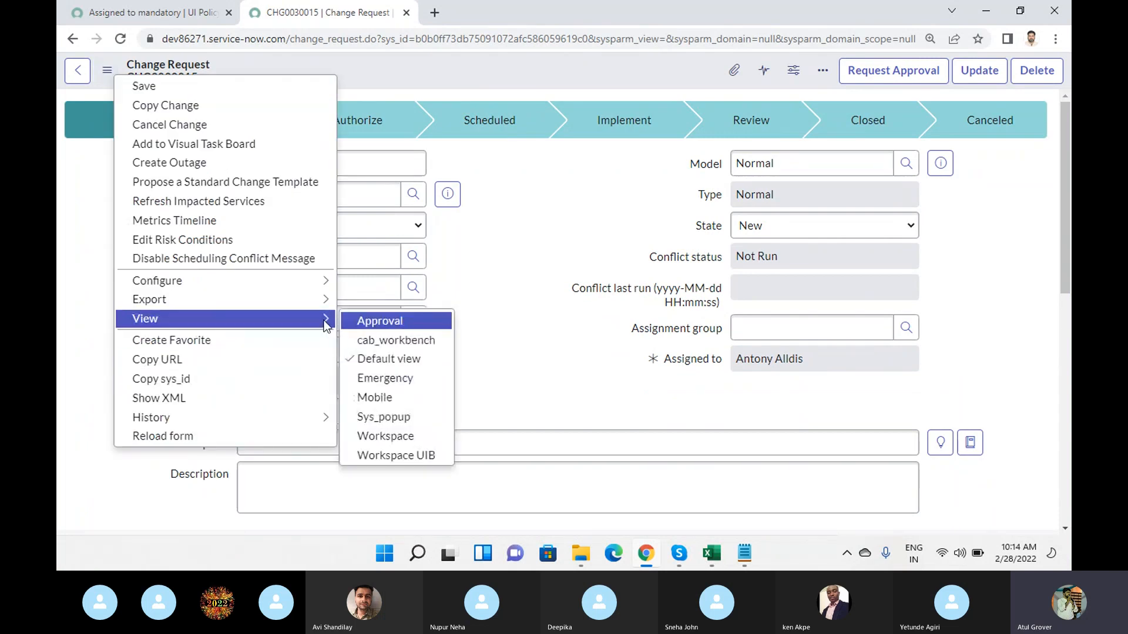
left_click(134, 16)
left_click(245, 427)
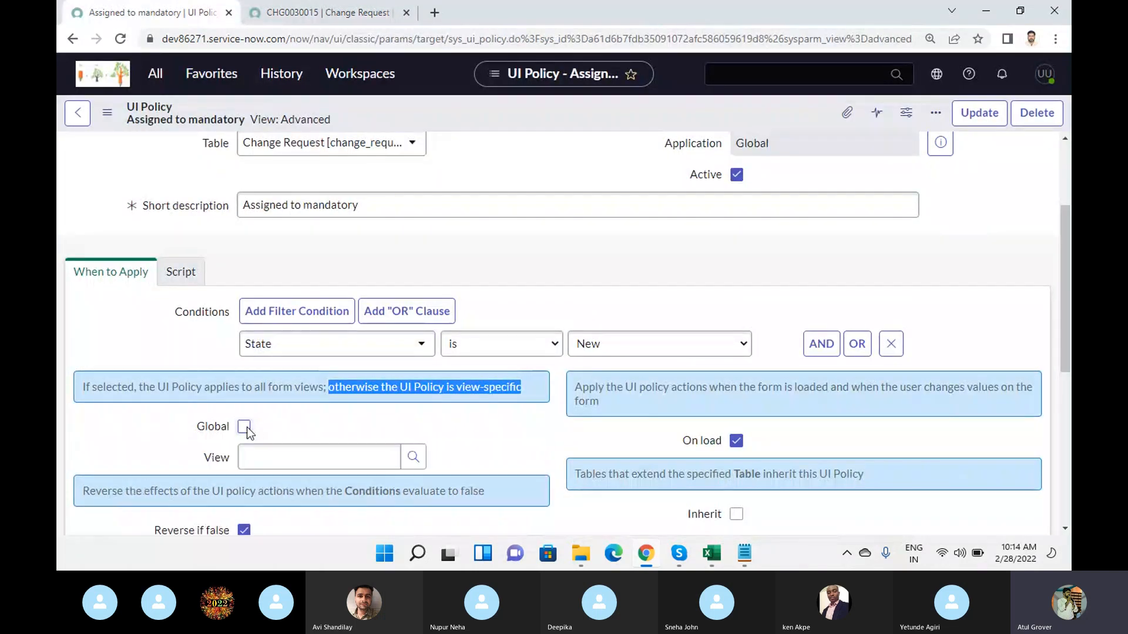
left_click(288, 459)
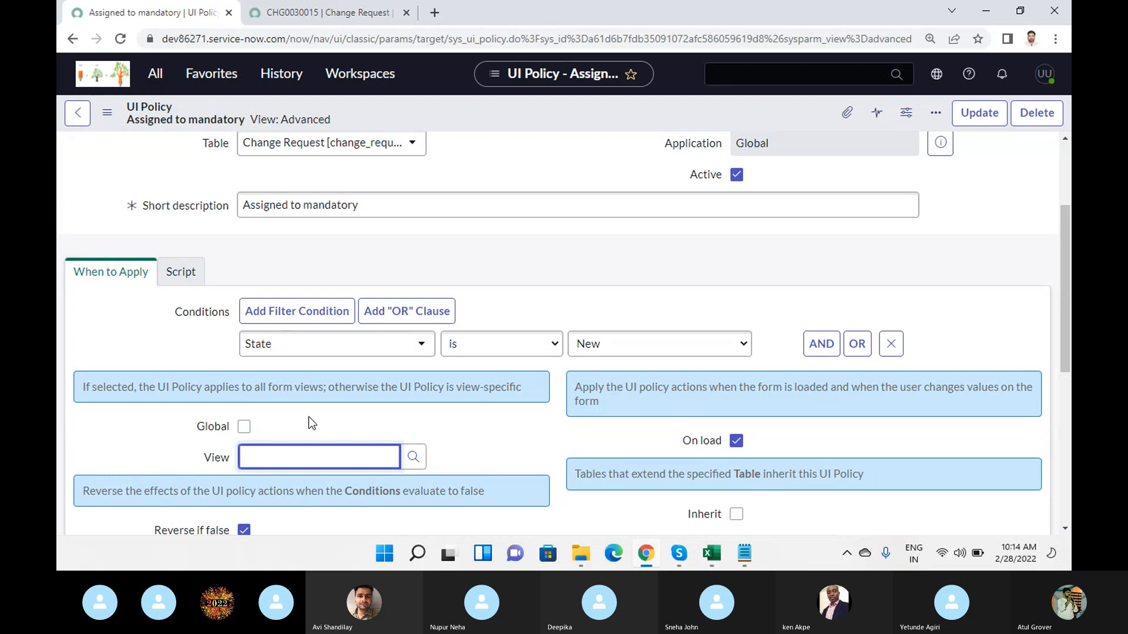
- Review the UI policy's table and application settings against the saved change request, highlighting change_request.do in the record's address
scroll(309, 417, "up", 4)
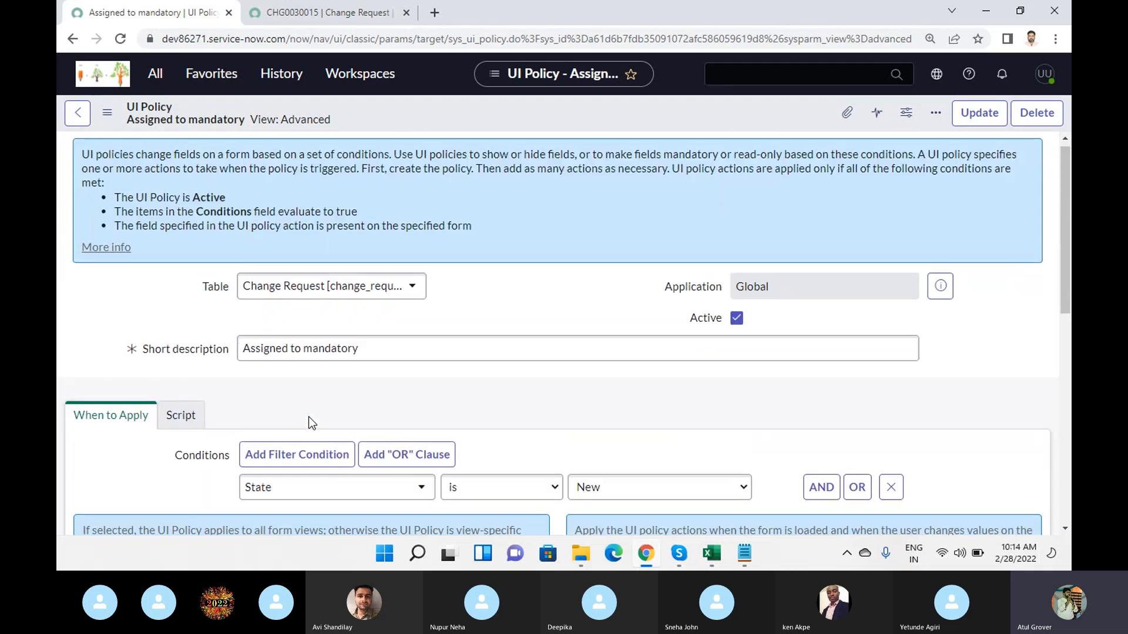
left_click(330, 14)
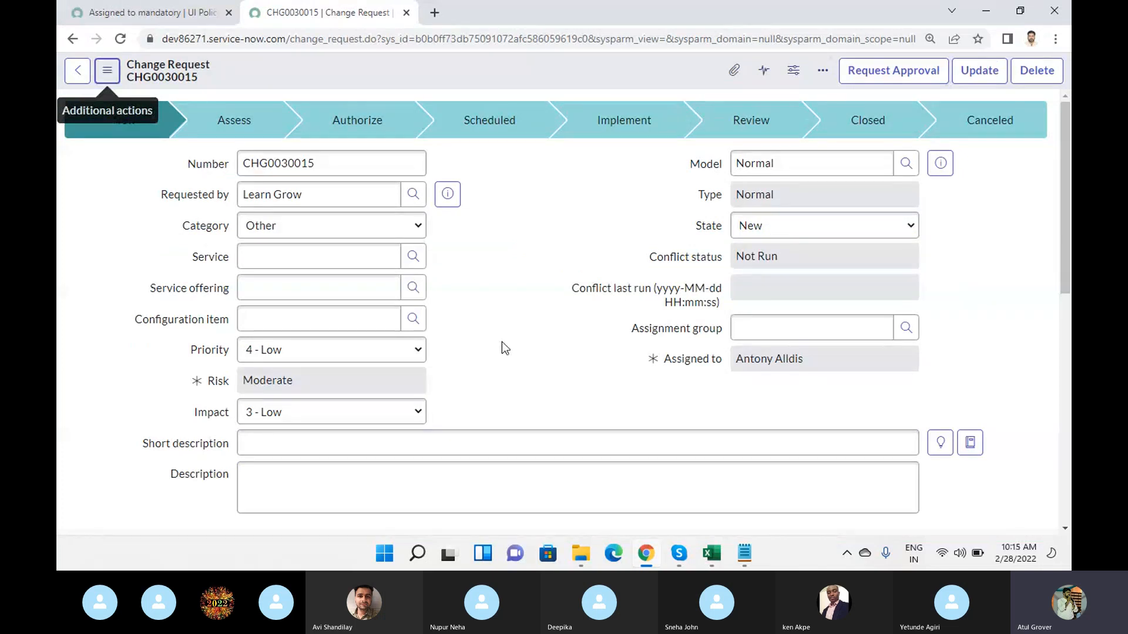
left_click(164, 7)
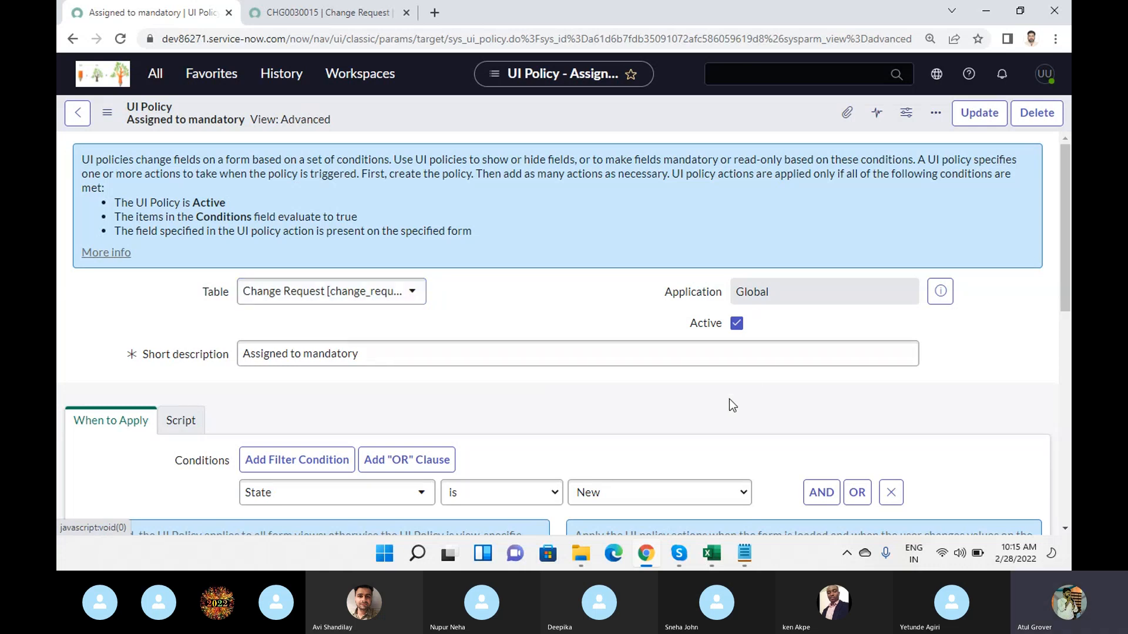
scroll(728, 400, "down", 2)
scroll(407, 413, "down", 1)
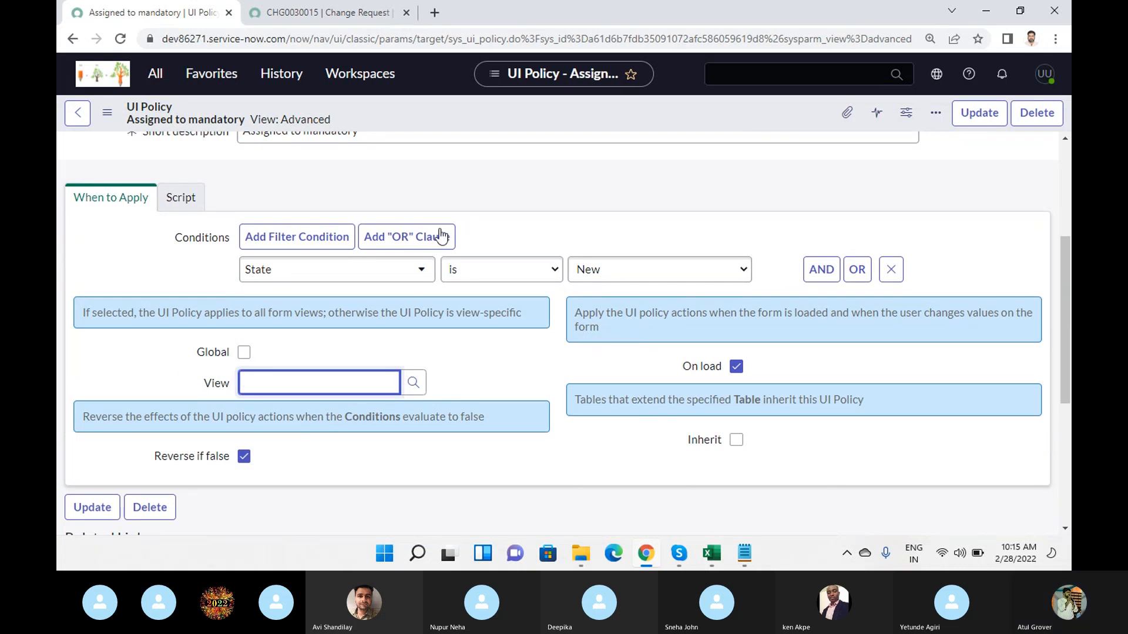
left_click(345, 11)
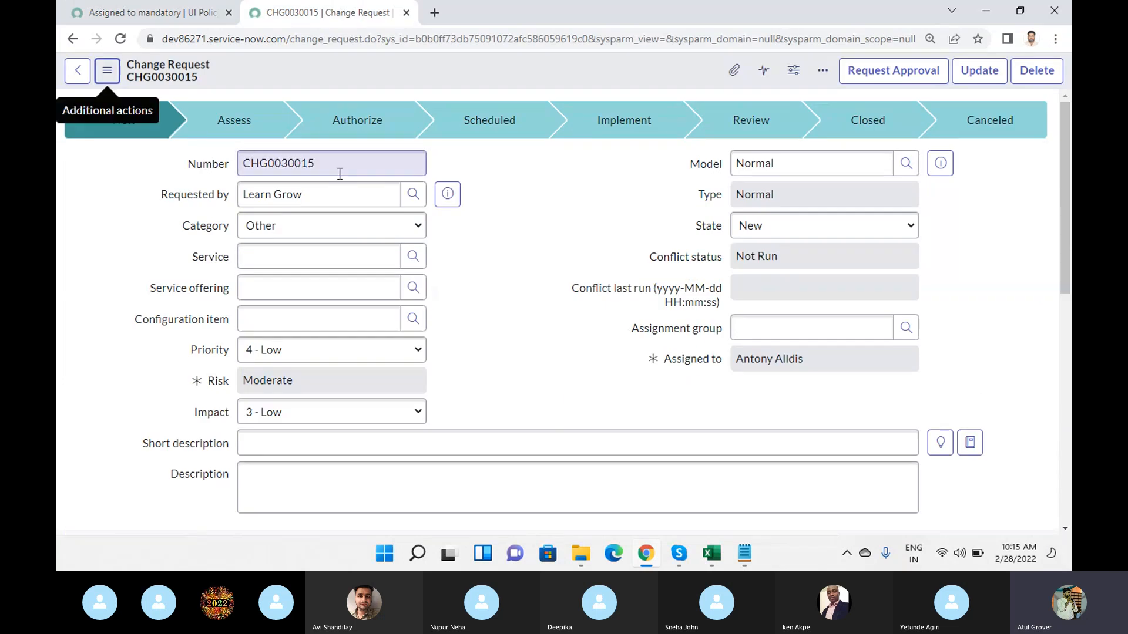
left_click_drag(289, 38, 375, 38)
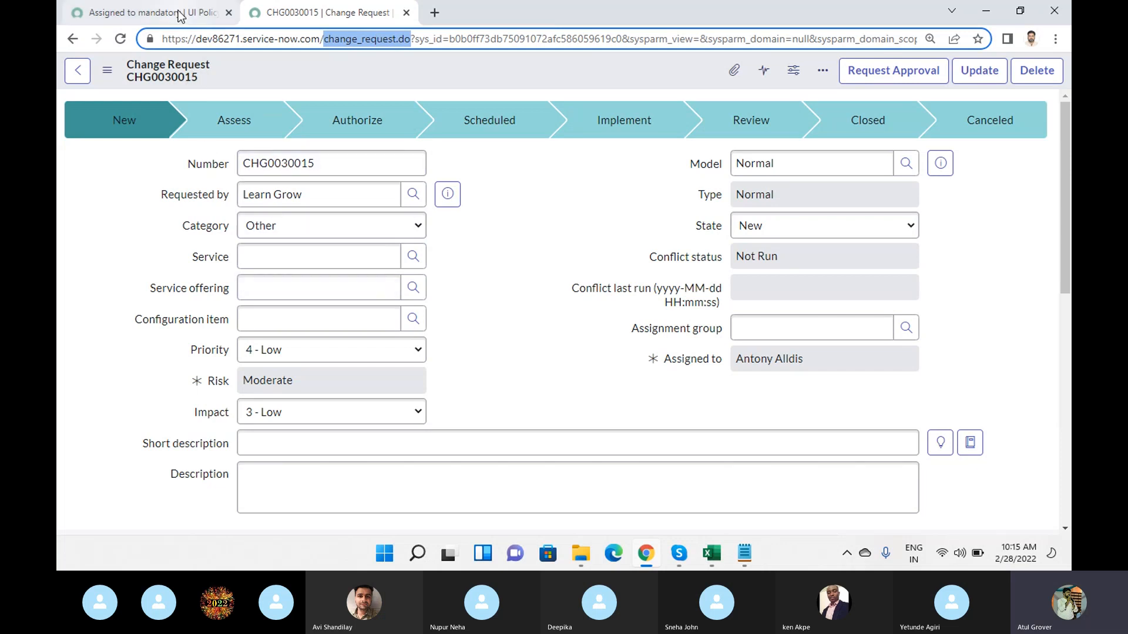
- Switch the UI policy's Inherit option on and off, and highlight its hint about tables that extend the specified table
left_click(147, 12)
left_click(738, 440)
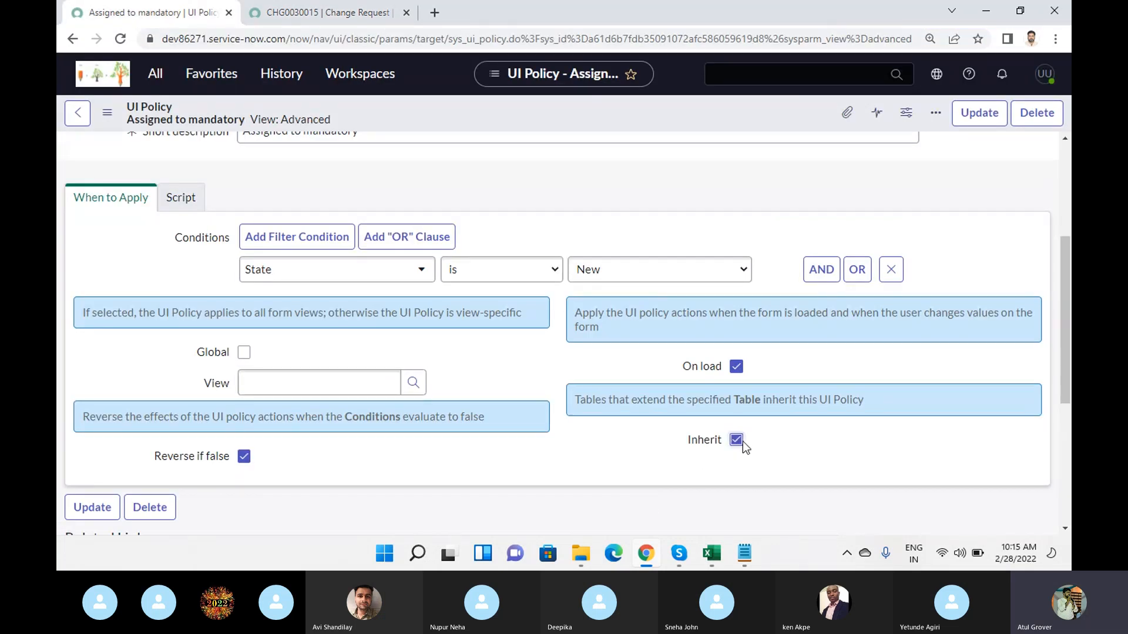
left_click_drag(614, 401, 878, 405)
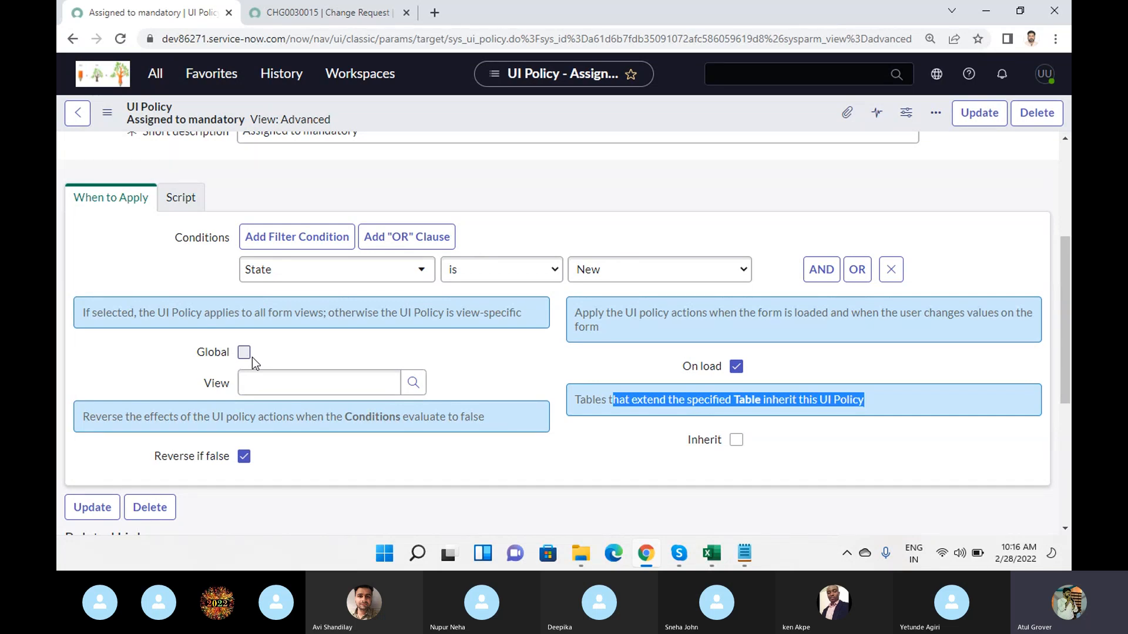
left_click(270, 392)
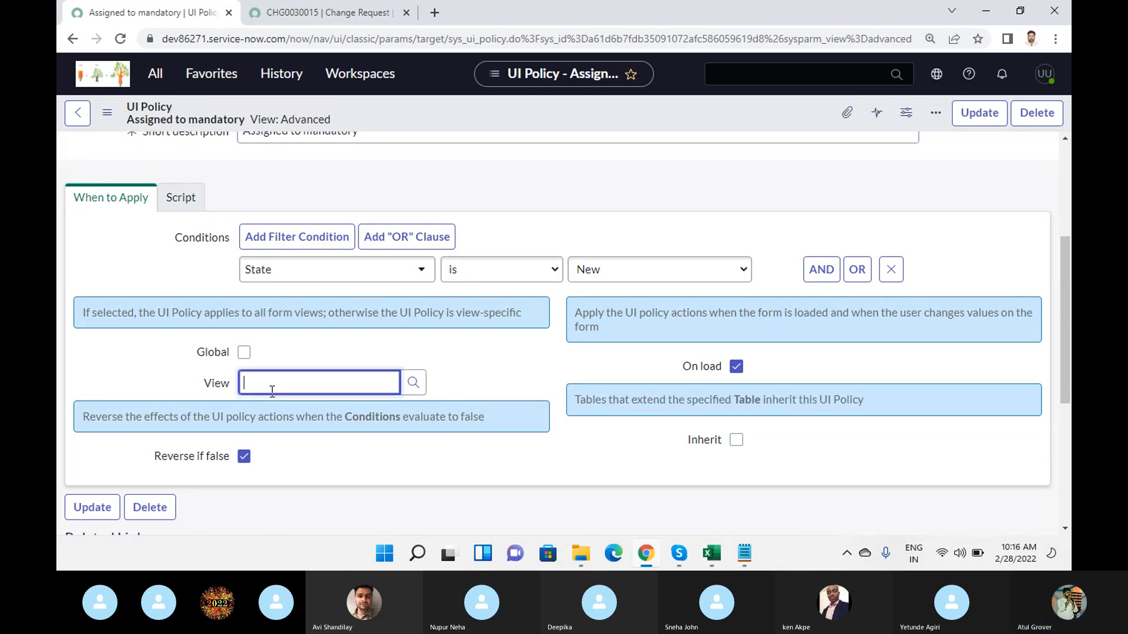
left_click(737, 442)
left_click(738, 442)
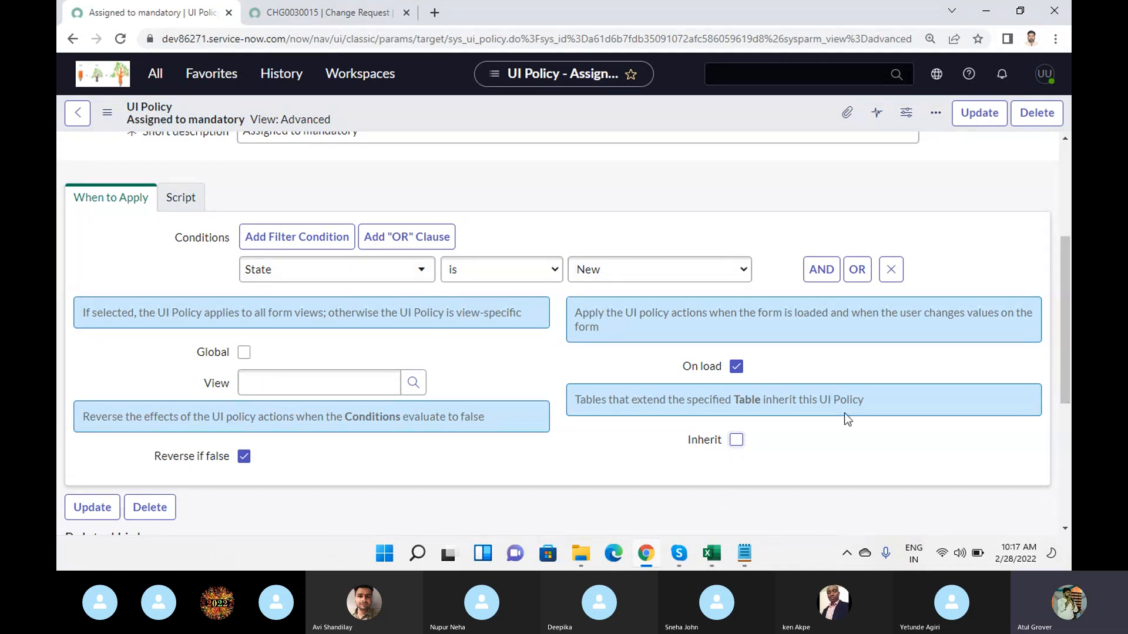
- Switch to the Skype call window to check it and return to the UI policy
mouse_move(678, 555)
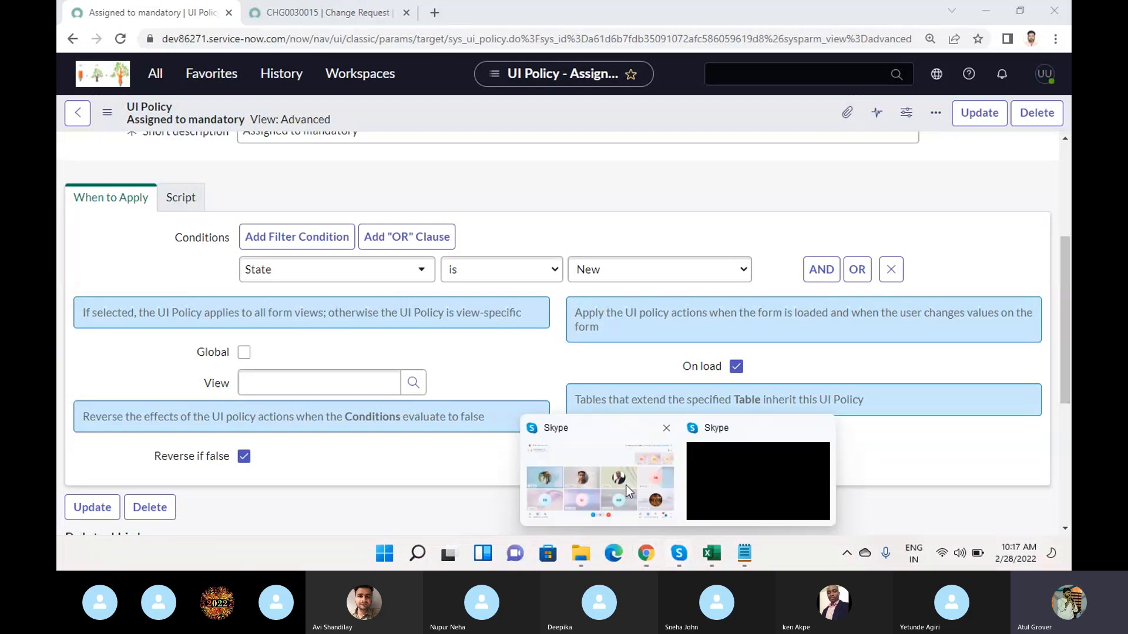
left_click(623, 485)
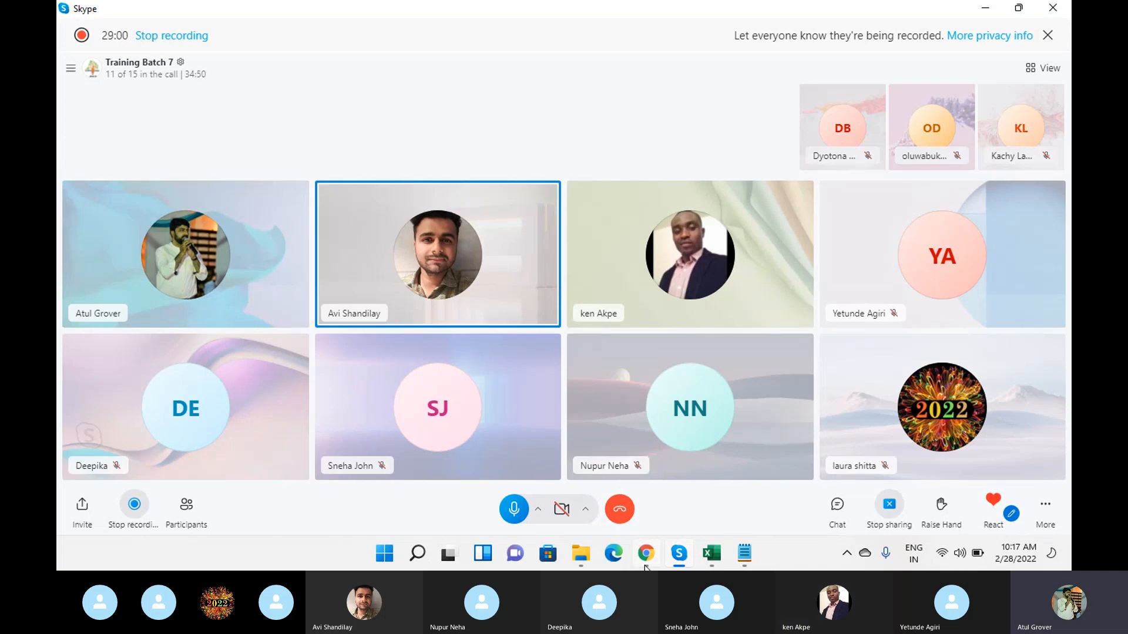
left_click(679, 558)
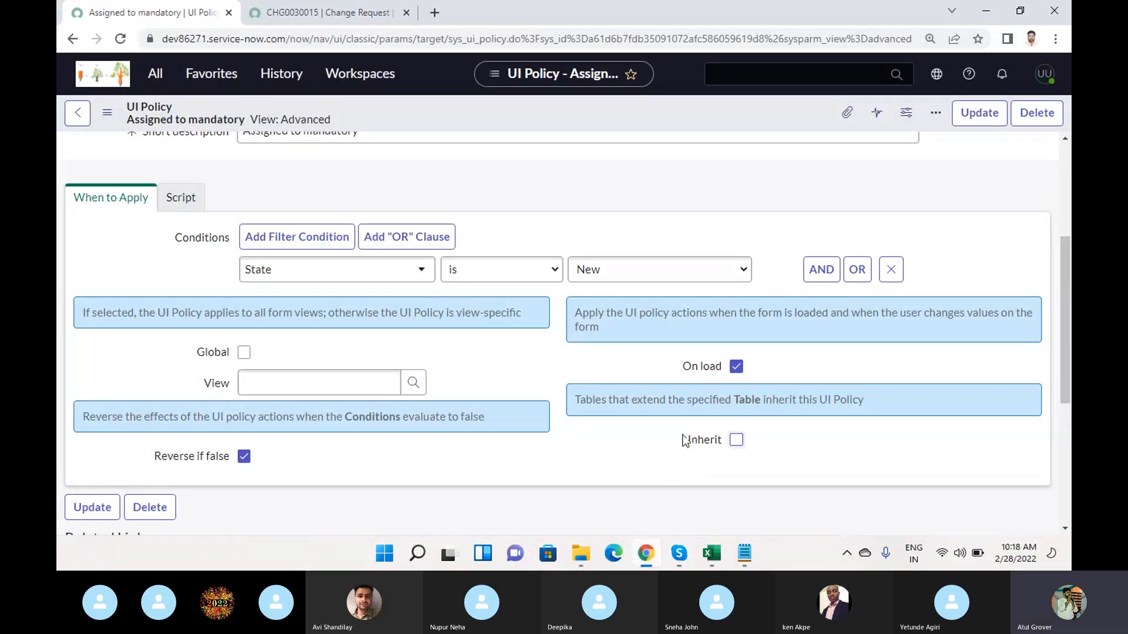
- Leave the UI policy's Inherit option off, turn Global on, and check the saved change request form
scroll(256, 202, "up", 3)
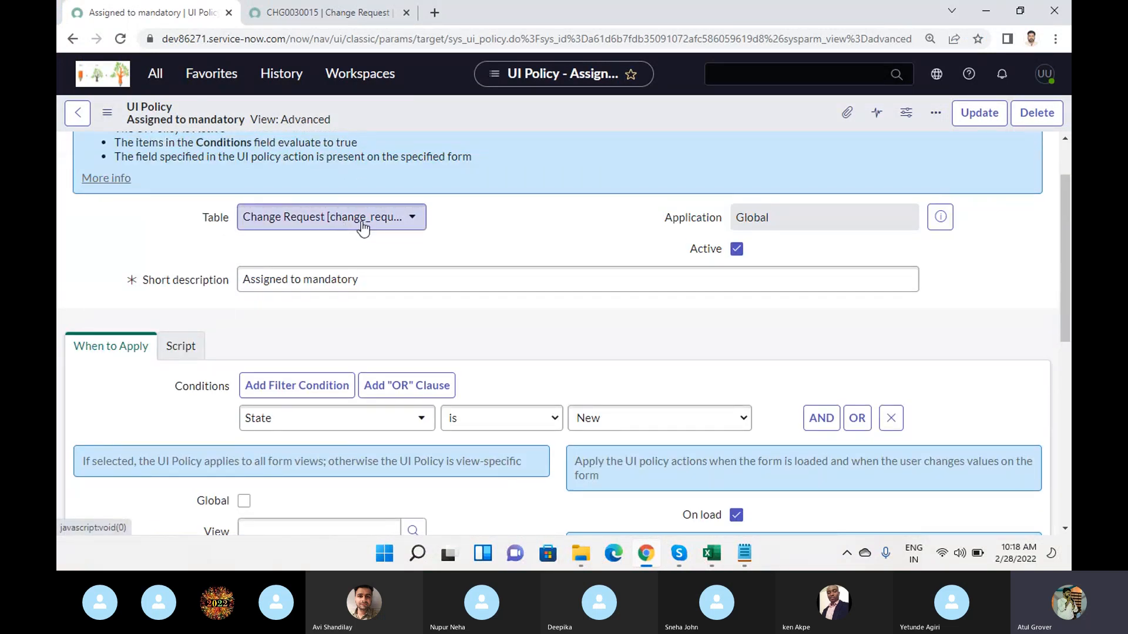
scroll(523, 270, "down", 3)
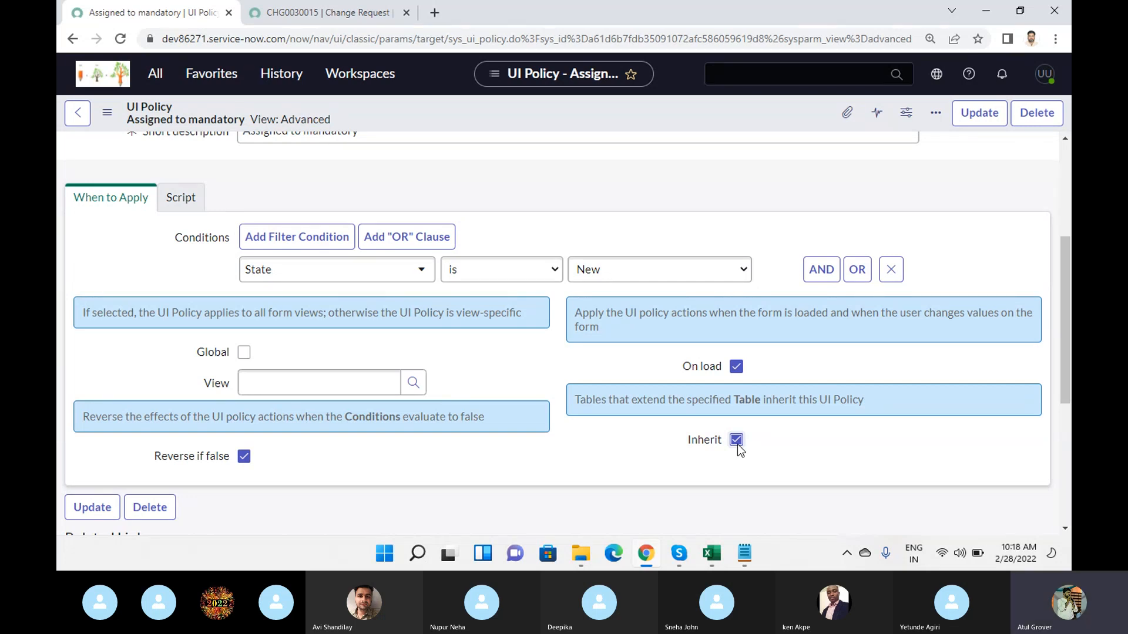
left_click(737, 442)
left_click(244, 352)
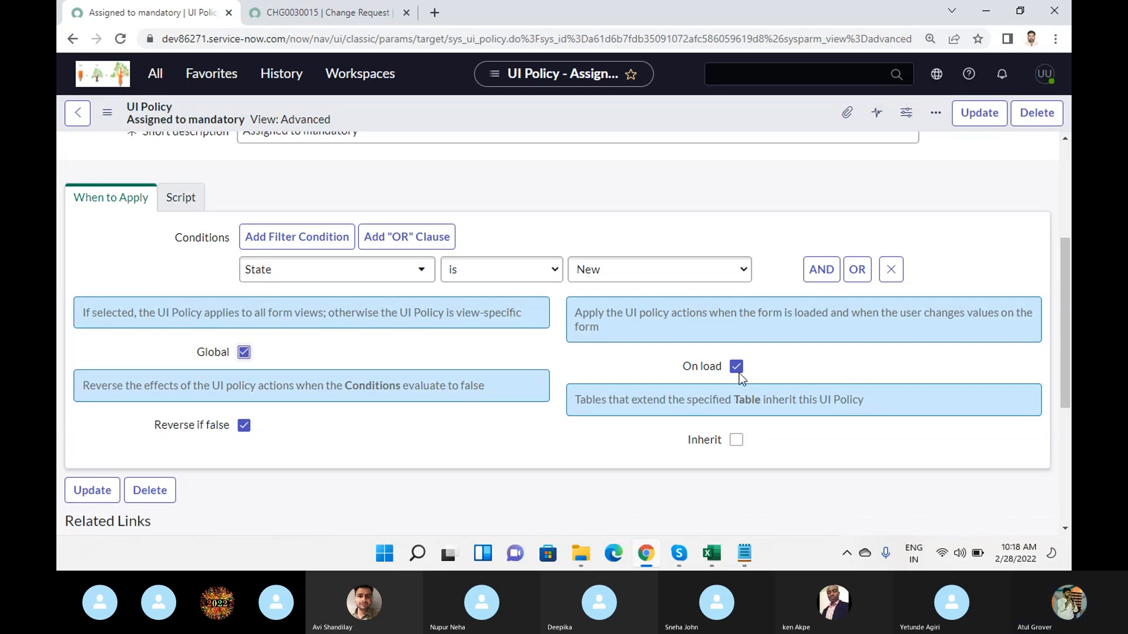
left_click(307, 14)
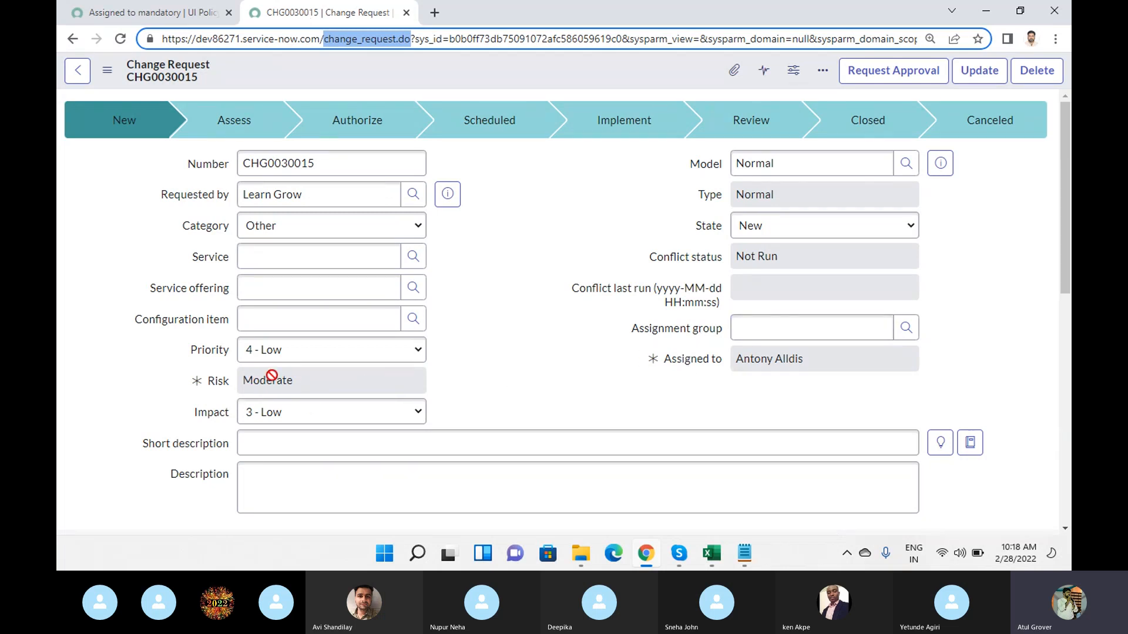
left_click(175, 17)
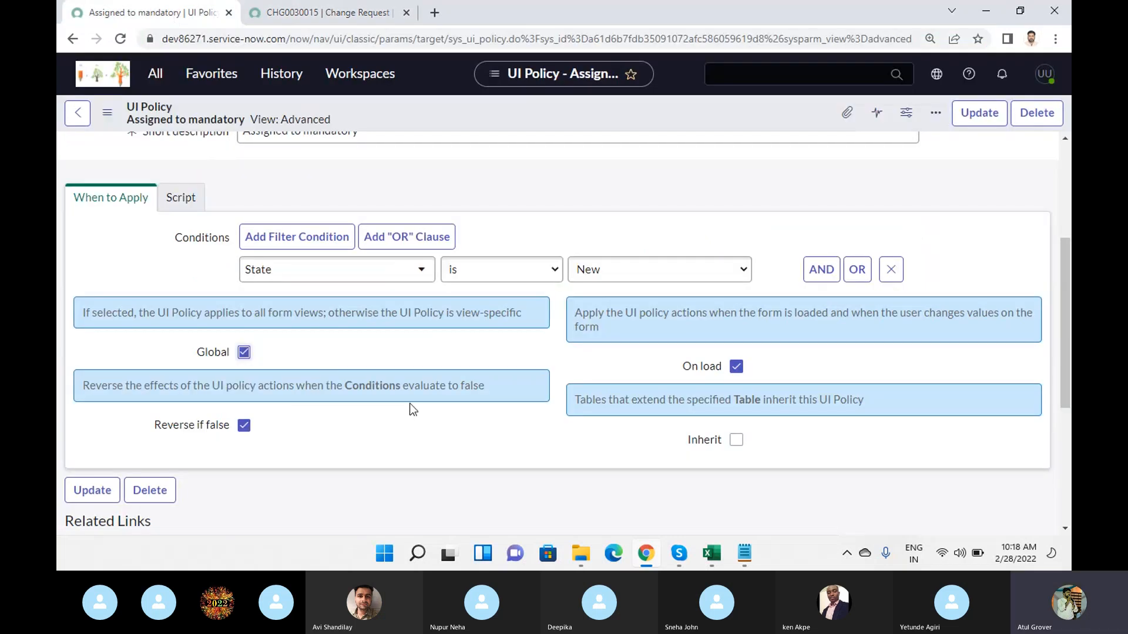
- Turn off On load for the UI policy and save the record without leaving the form
scroll(395, 433, "down", 4)
scroll(367, 399, "up", 3)
scroll(367, 399, "up", 2)
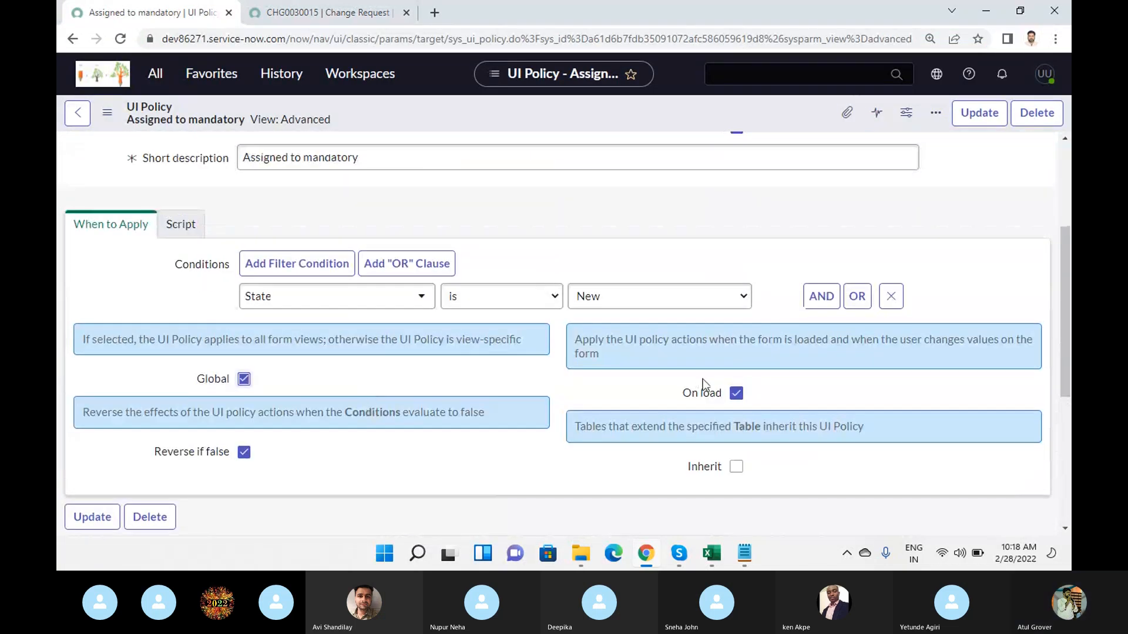
left_click(736, 394)
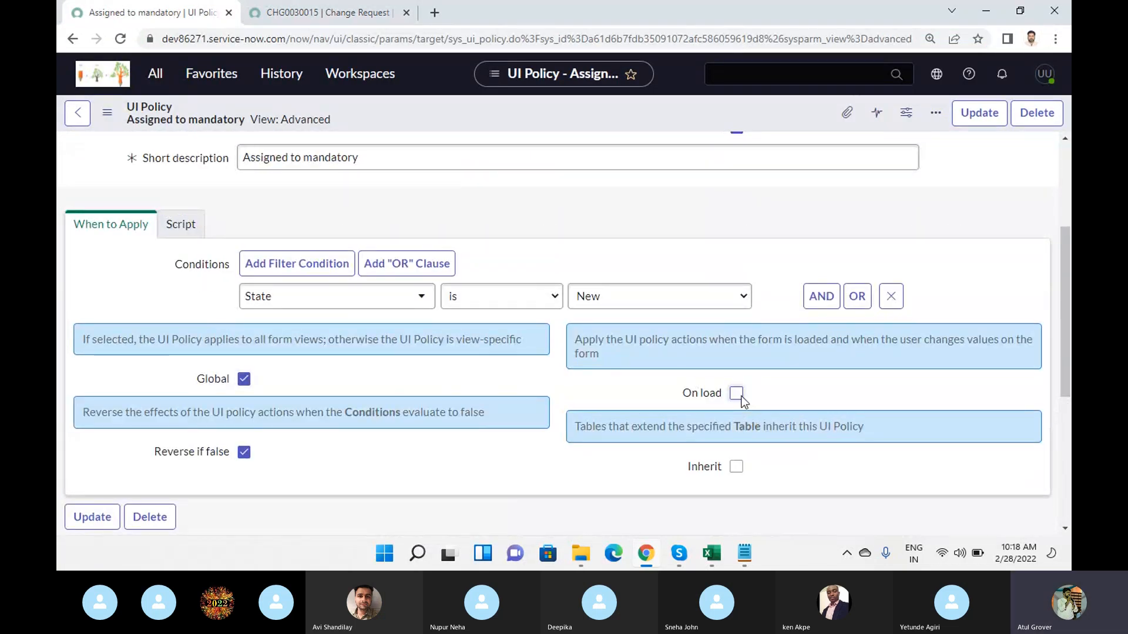
right_click(642, 106)
left_click(672, 119)
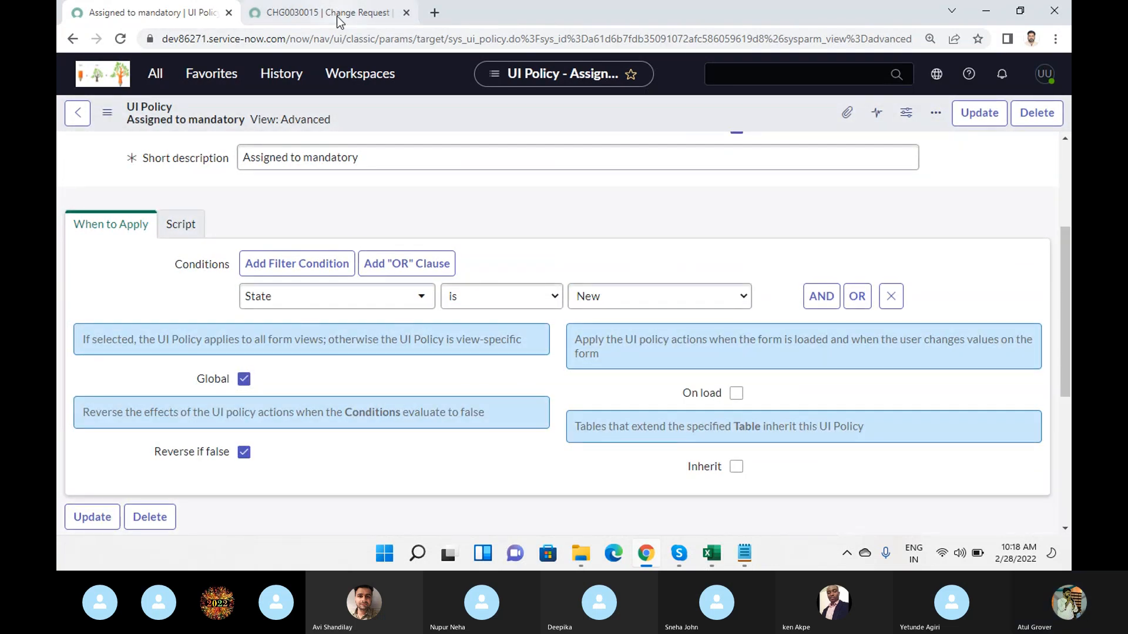
- Load a blank new change request by removing the sys_id and other parameters after change_request.do, and review its fields
left_click(337, 16)
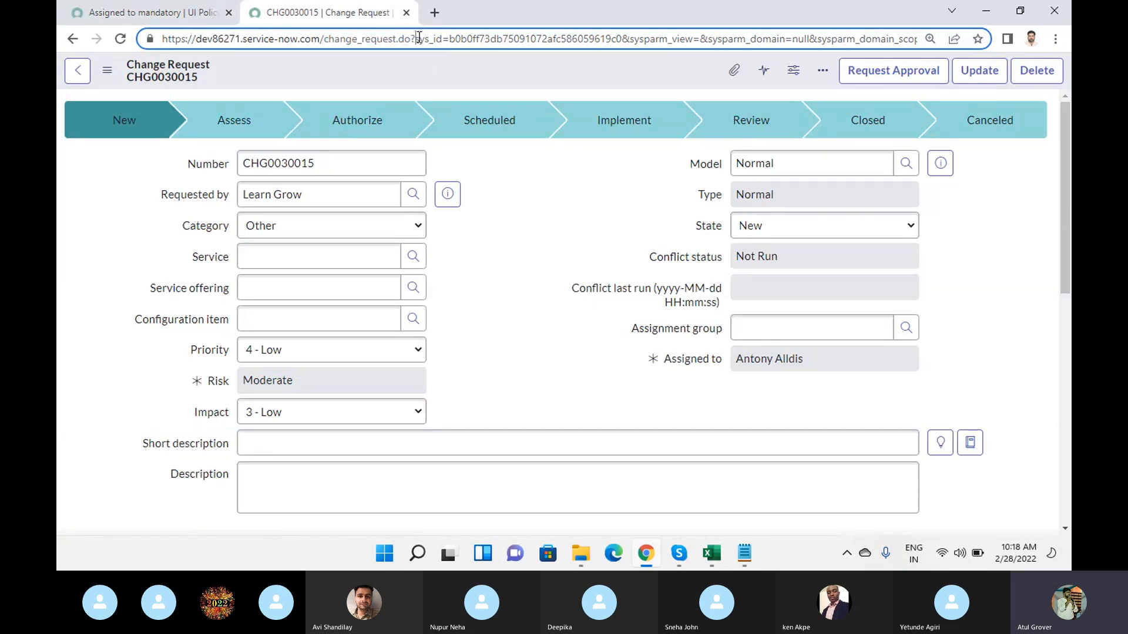
left_click_drag(415, 39, 504, 41)
key("shift+End")
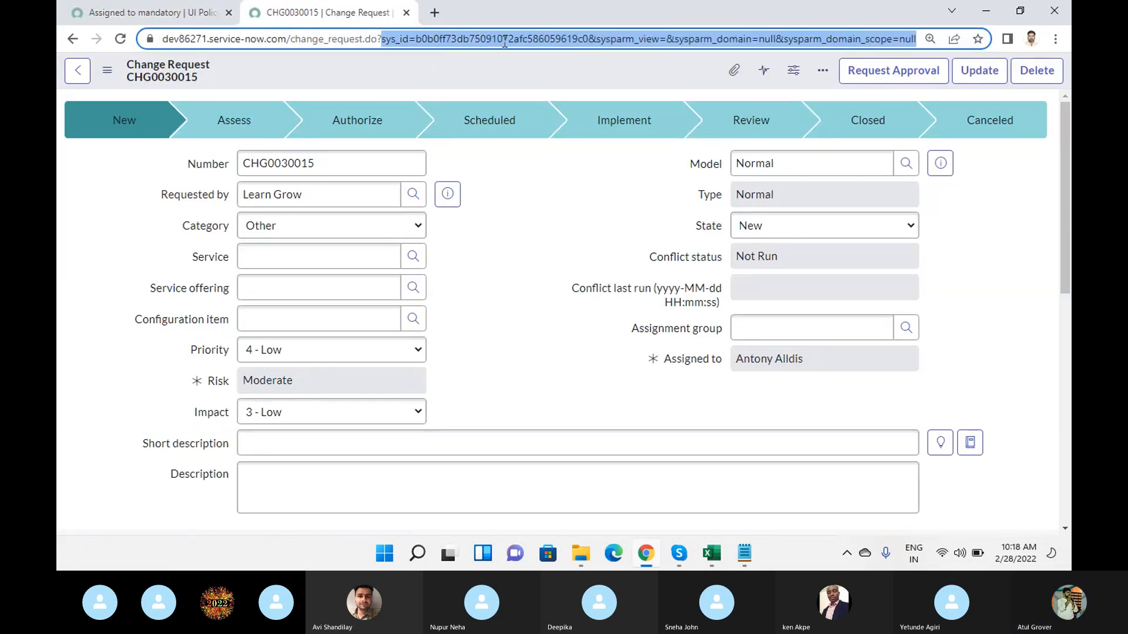
key("BackSpace")
key("Return")
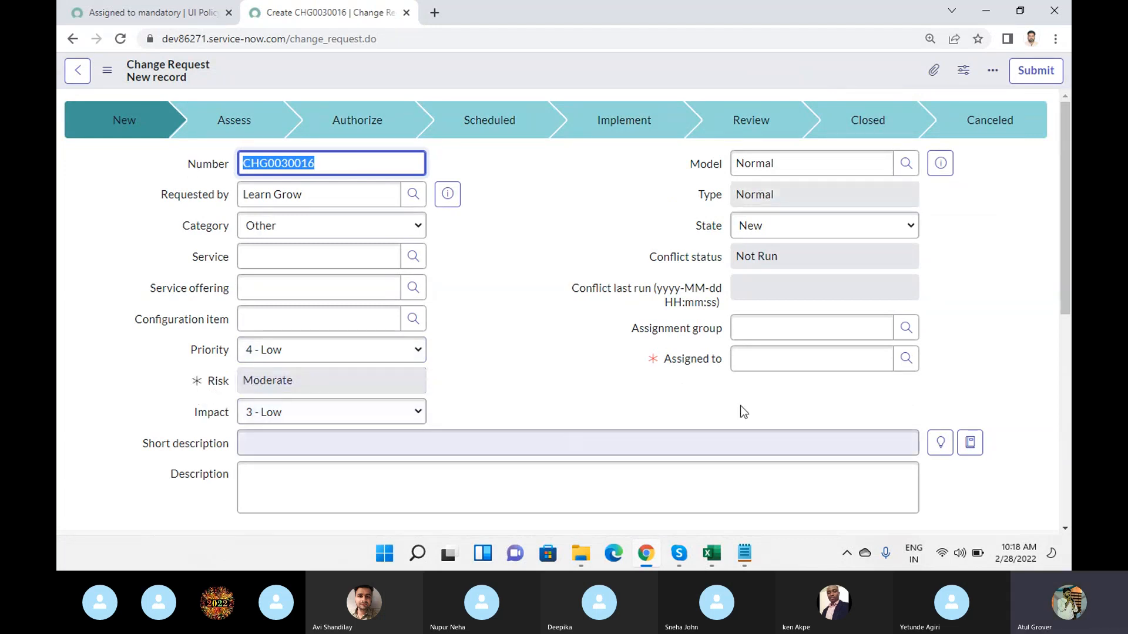
scroll(515, 227, "down", 4)
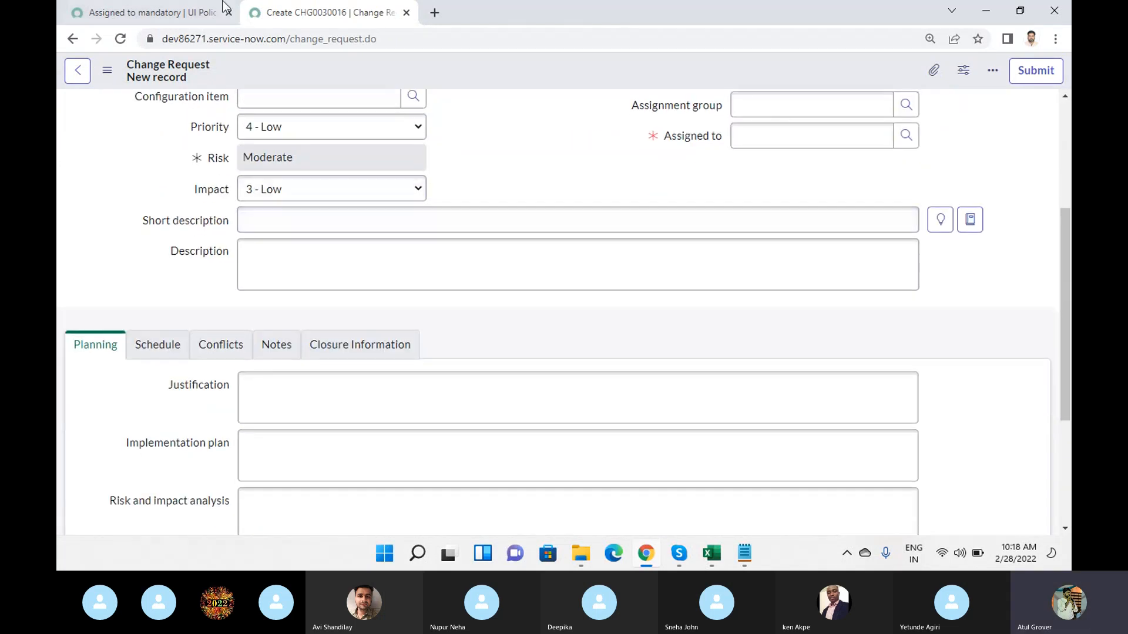
- Save the UI policy again with On load off, and reload the new change request form
left_click(160, 17)
scroll(553, 254, "down", 5)
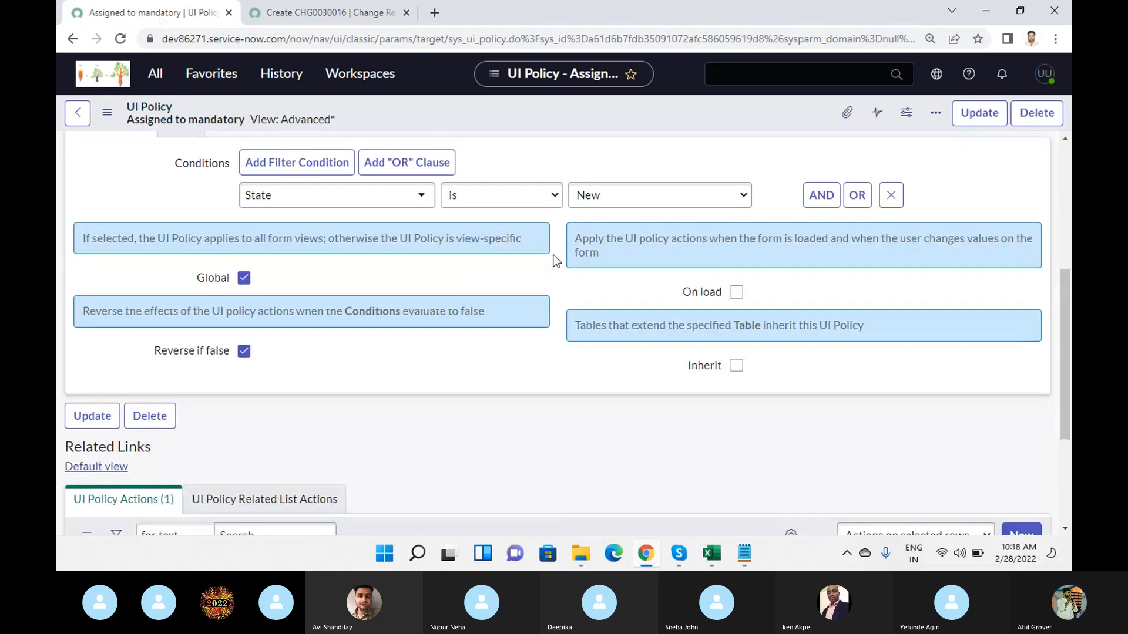
right_click(563, 115)
left_click(578, 124)
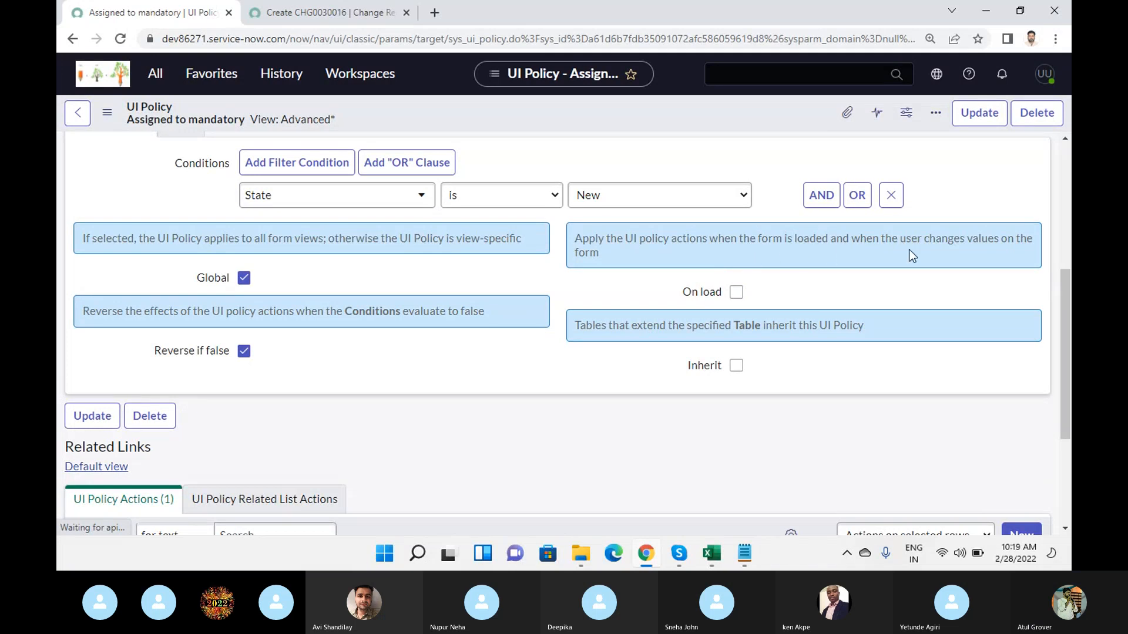
left_click(329, 13)
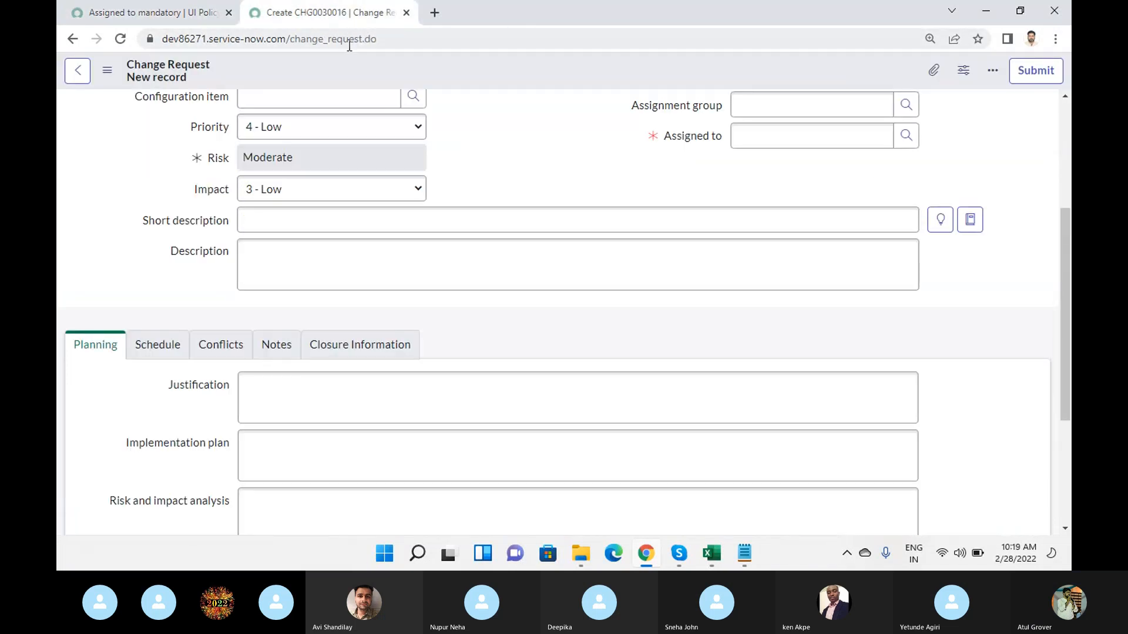
left_click(401, 35)
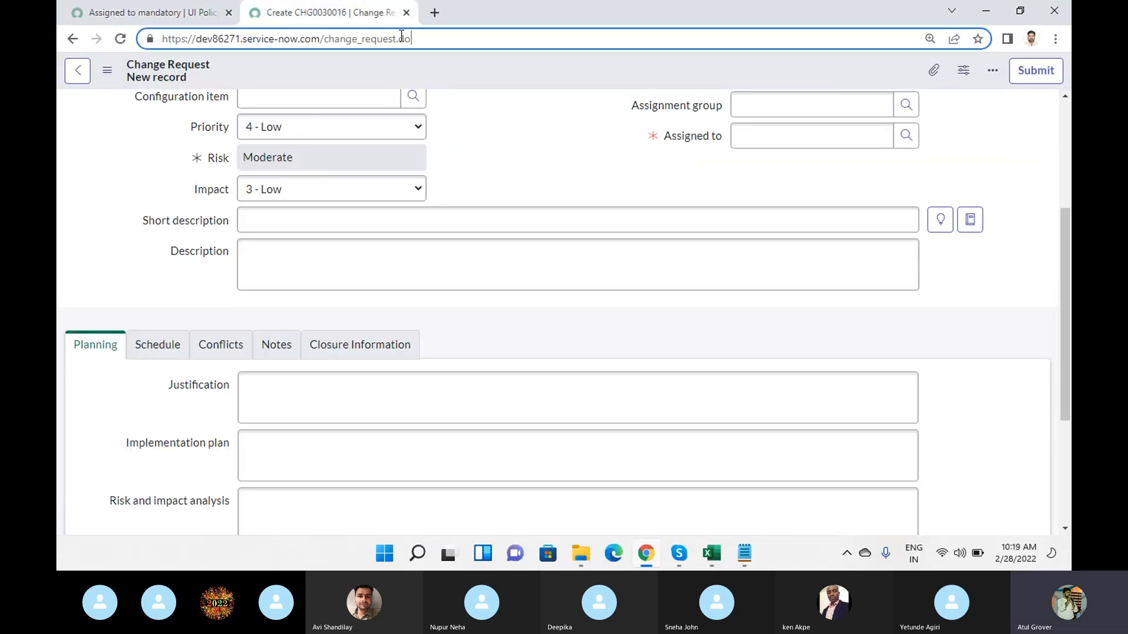
key("Return")
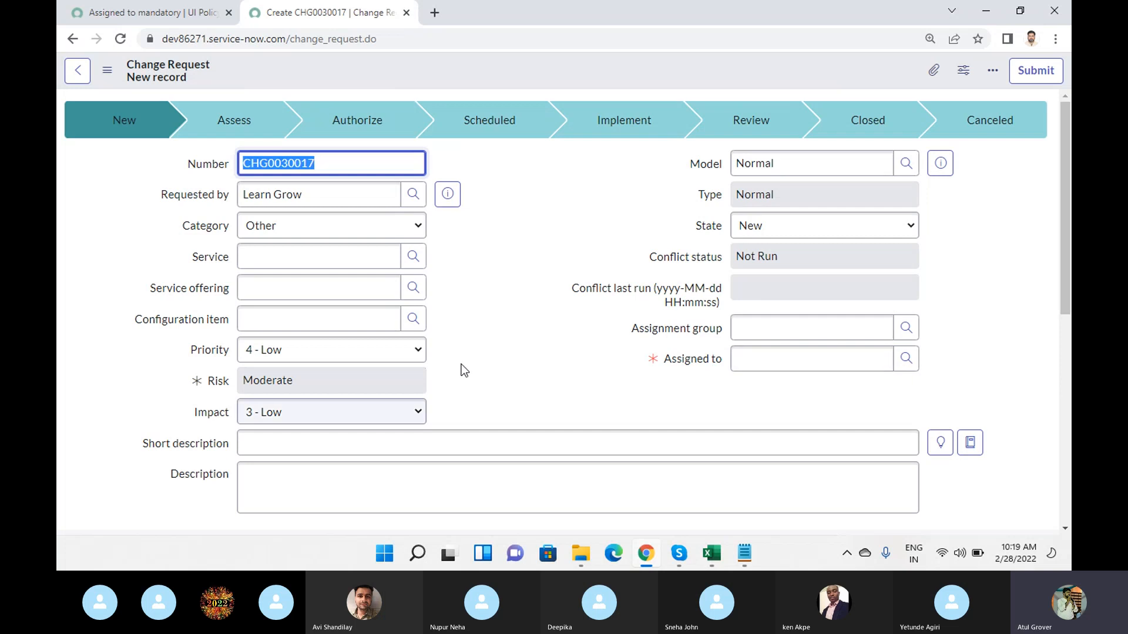
- Highlight the On load hint about the form being loaded, compare it with the new change request, and turn On load on
left_click(161, 18)
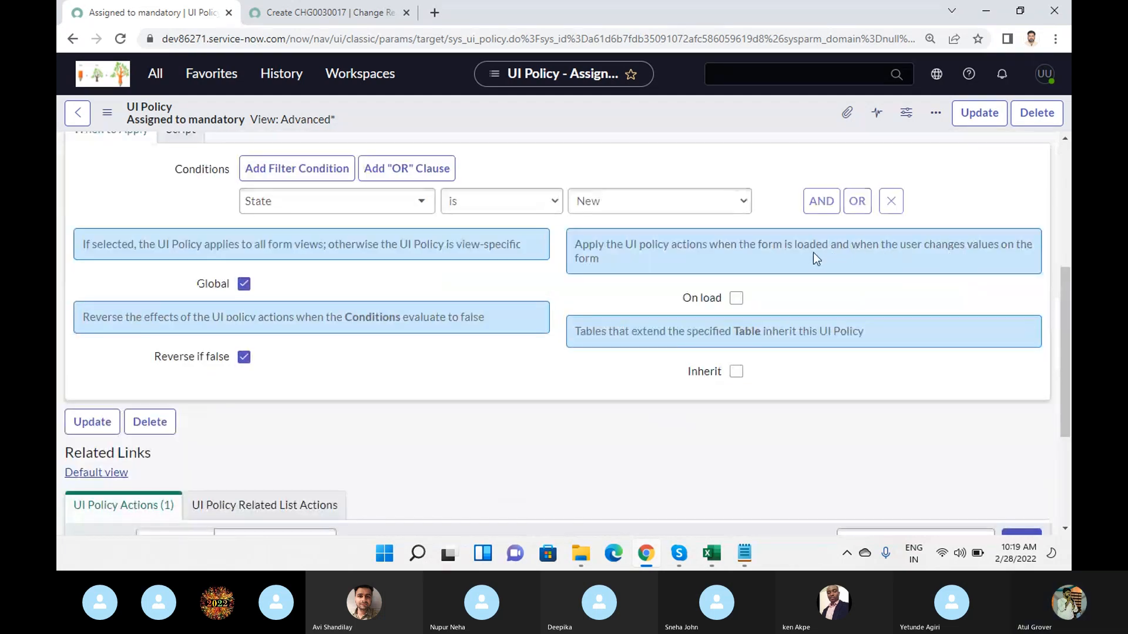
left_click_drag(742, 247, 827, 247)
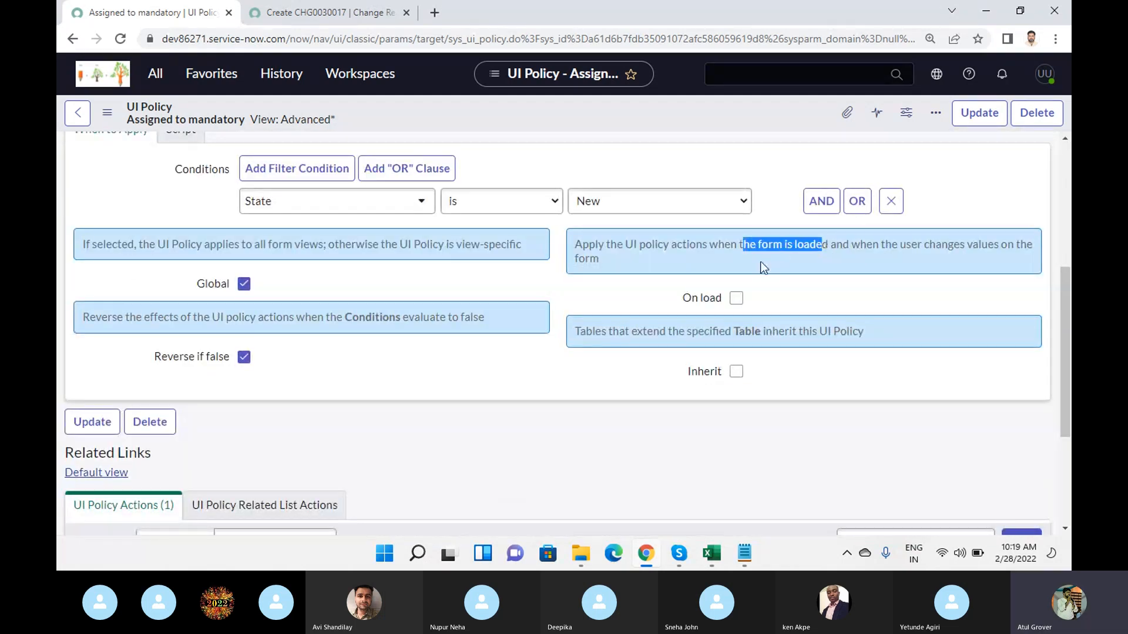
left_click(329, 12)
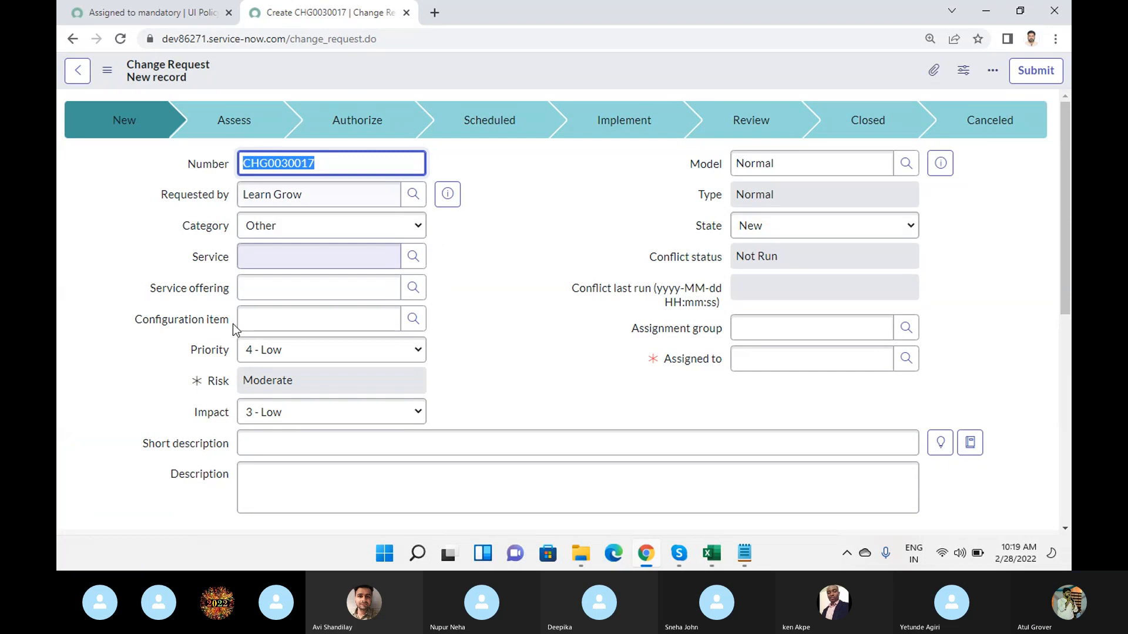
left_click(170, 15)
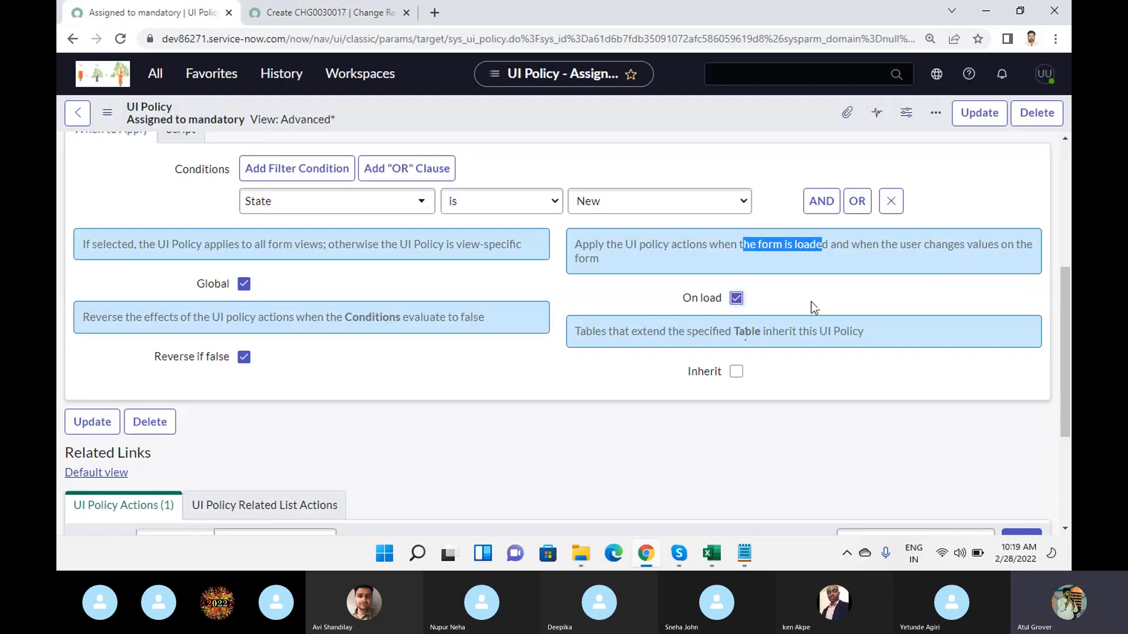
left_click(361, 15)
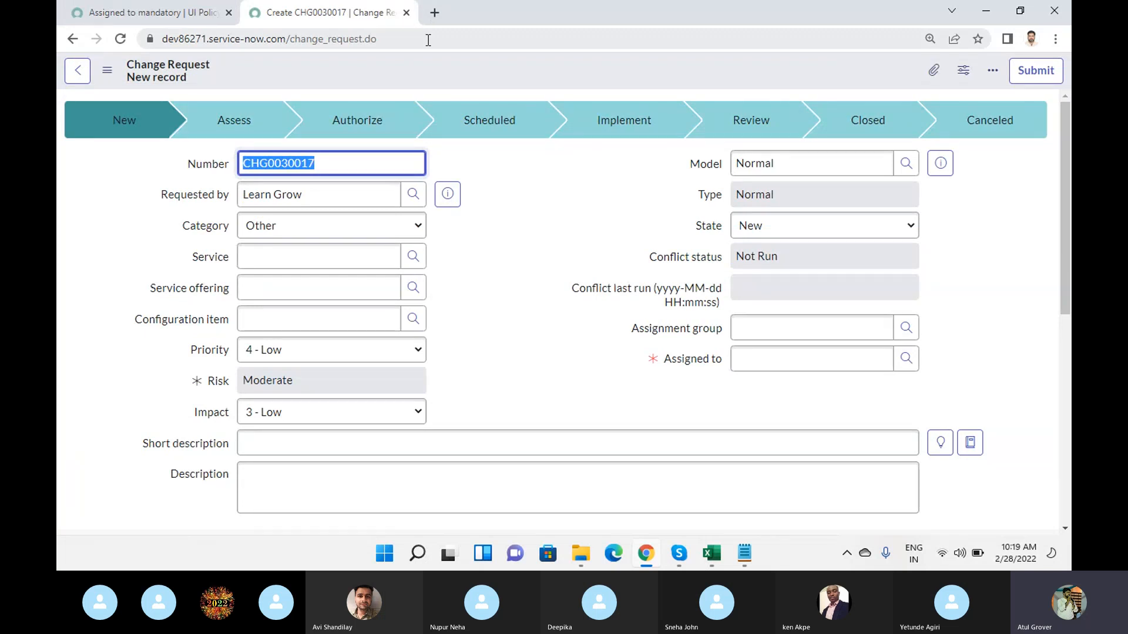
left_click(176, 14)
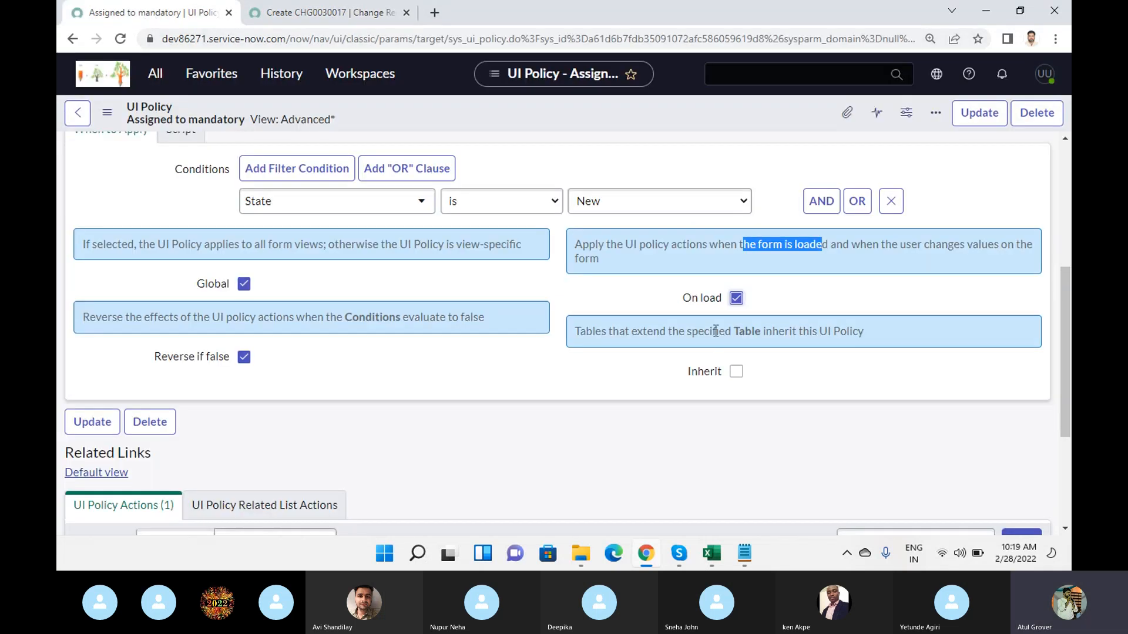
left_click(736, 298)
- Highlight the Reverse if false hint and the requirement that the items in the Conditions field evaluate to true
left_click_drag(118, 317, 490, 320)
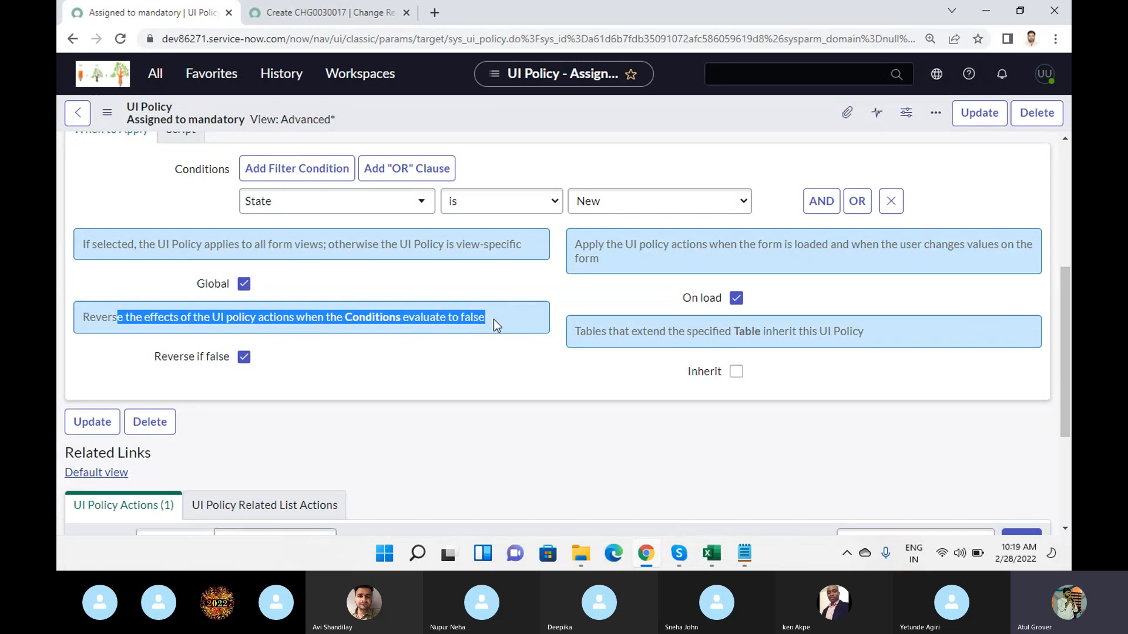
scroll(493, 320, "up", 5)
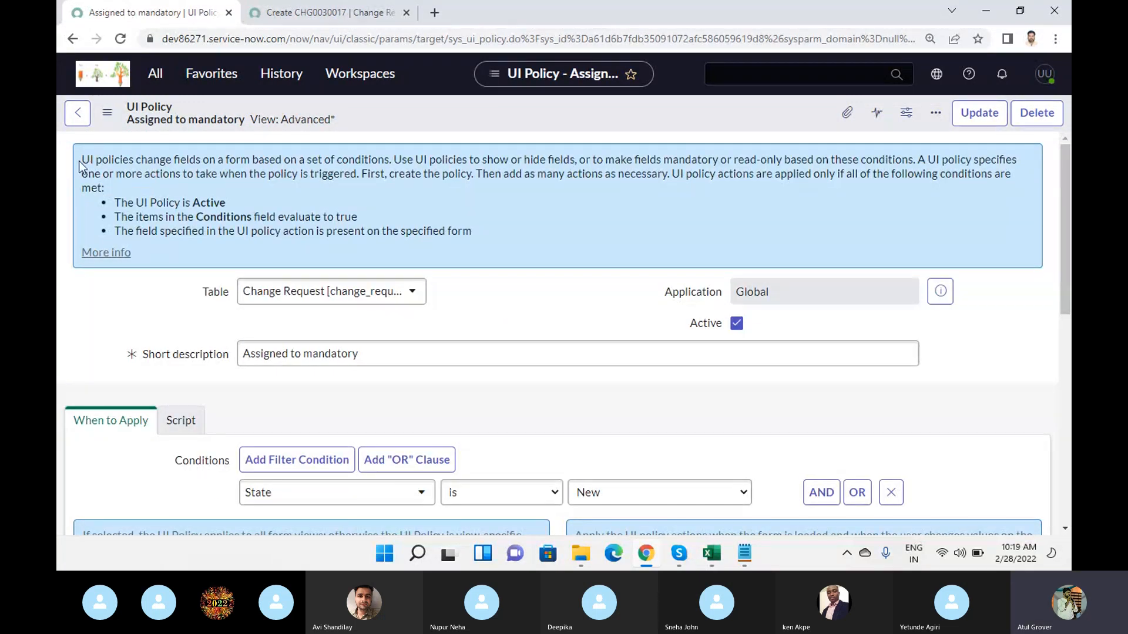
left_click_drag(137, 217, 373, 216)
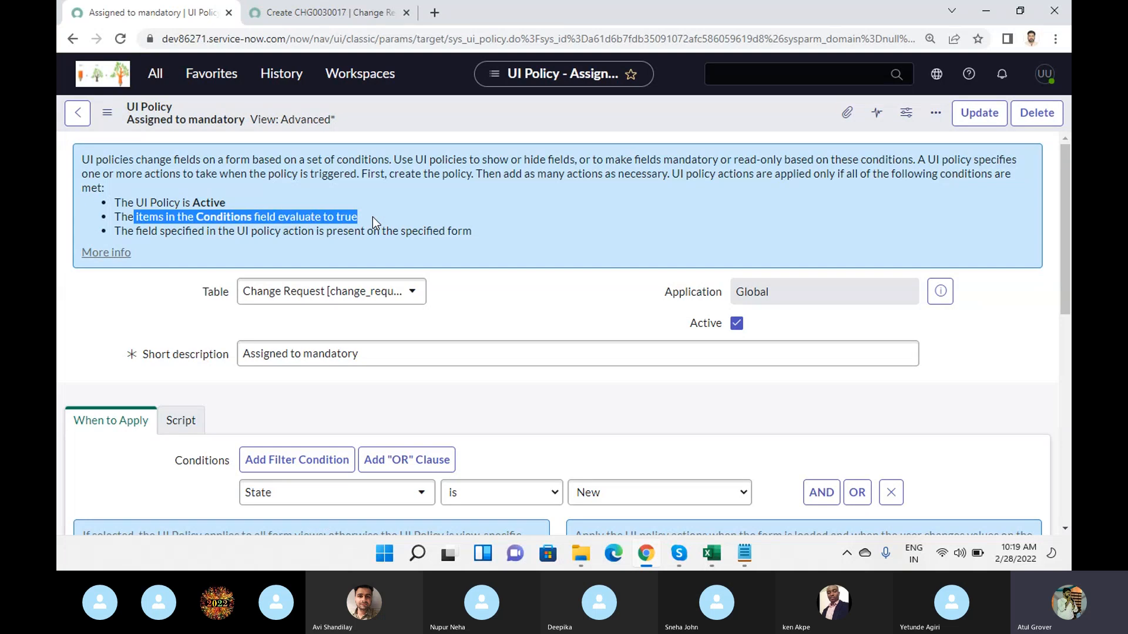
- Turn off Reverse if false for the UI policy and save the record
scroll(373, 216, "down", 5)
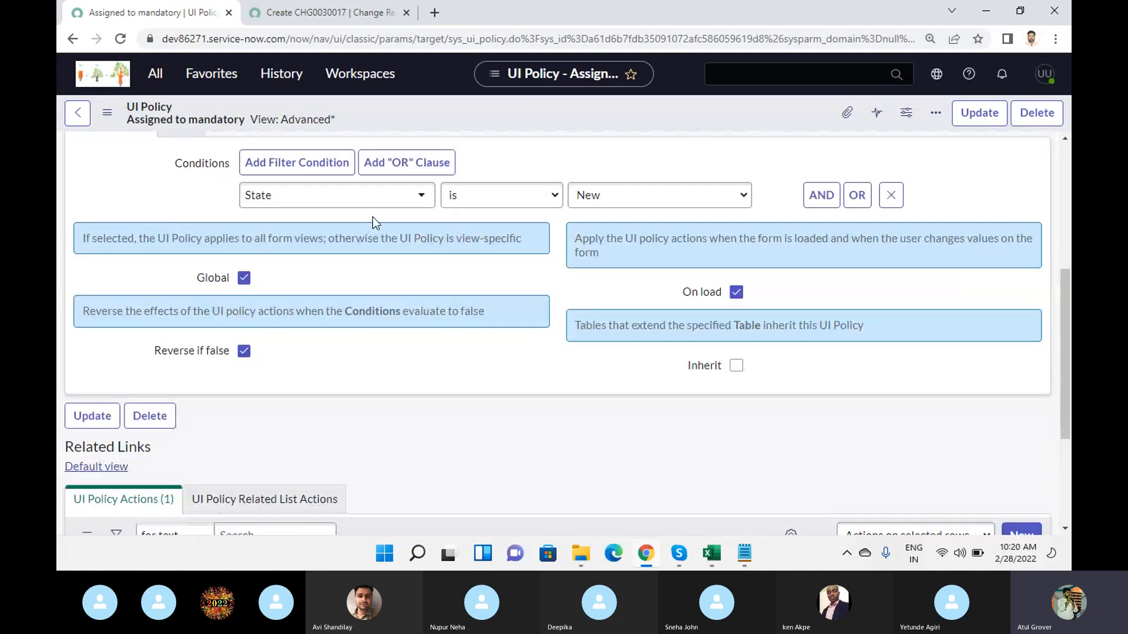
left_click(244, 351)
right_click(478, 102)
left_click(496, 112)
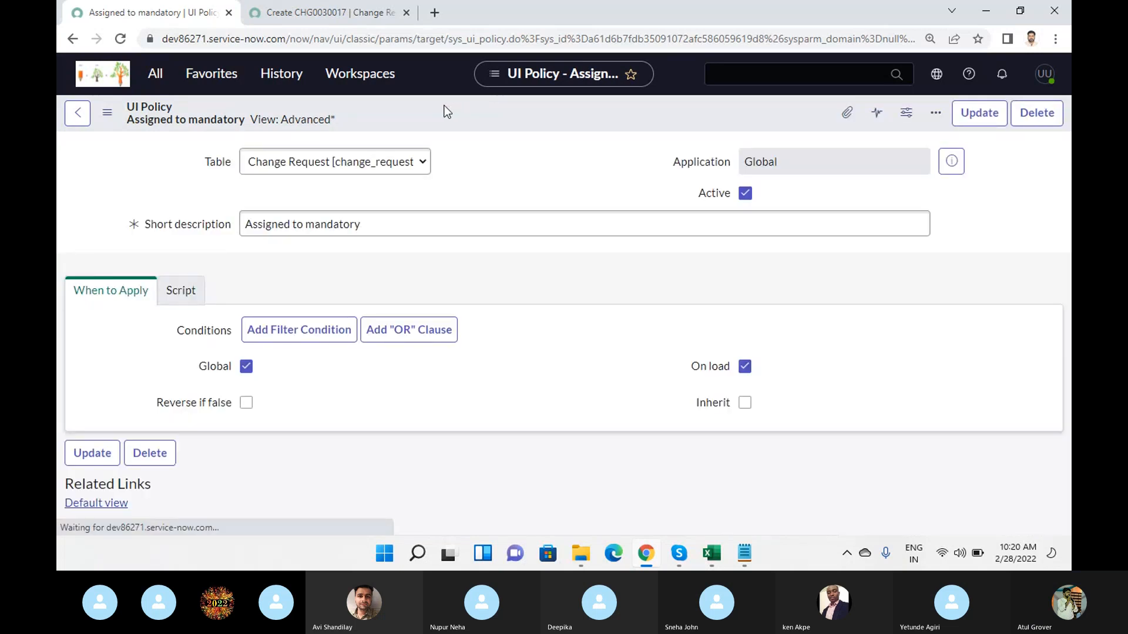
- Reload the new change request form and set State to Assess to test the policy with Reverse if false off
left_click(361, 18)
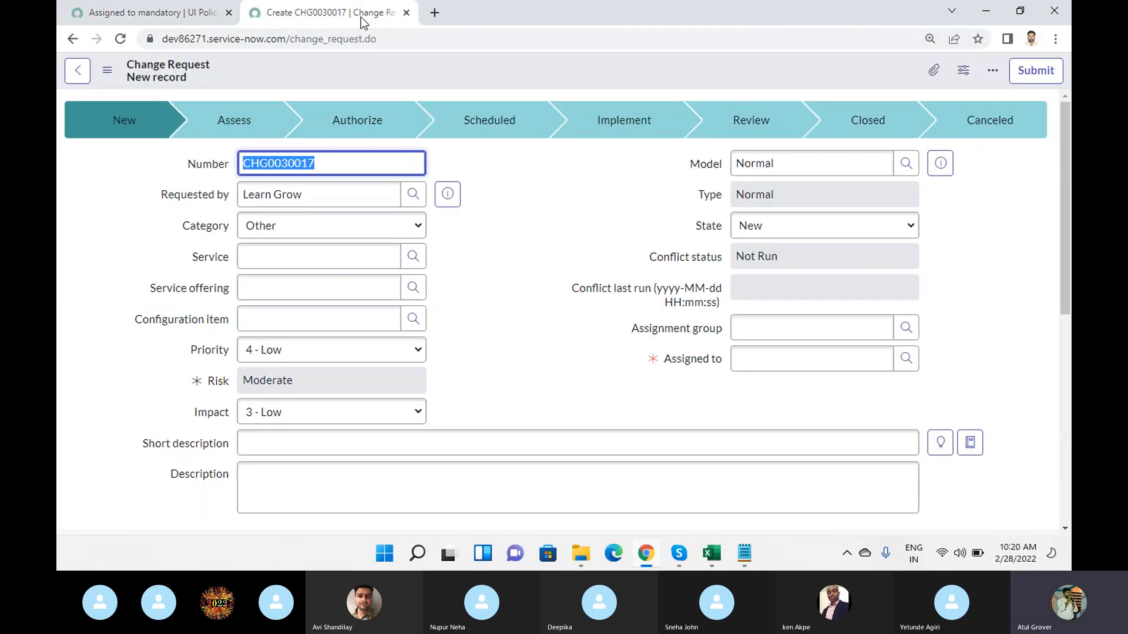
left_click(391, 39)
key("Return")
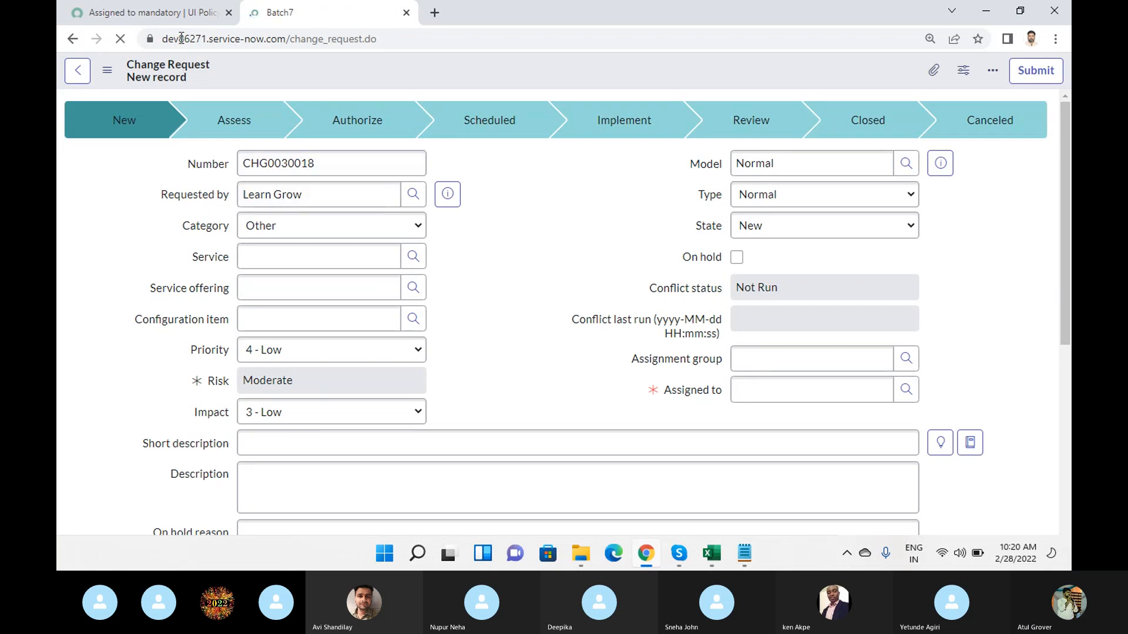
left_click(760, 232)
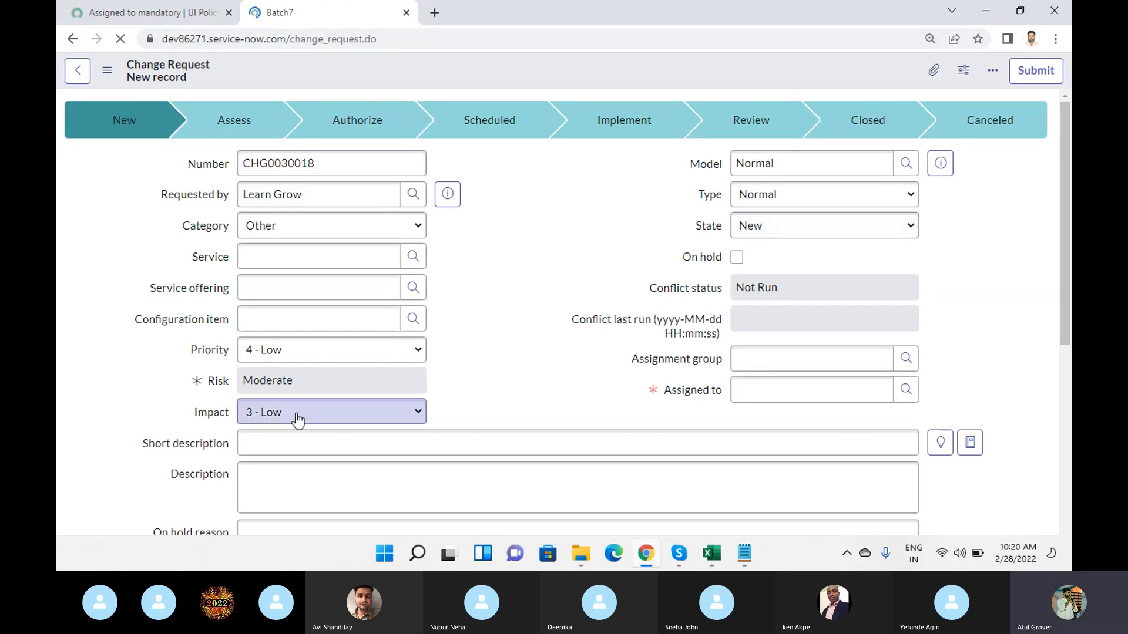
left_click(848, 230)
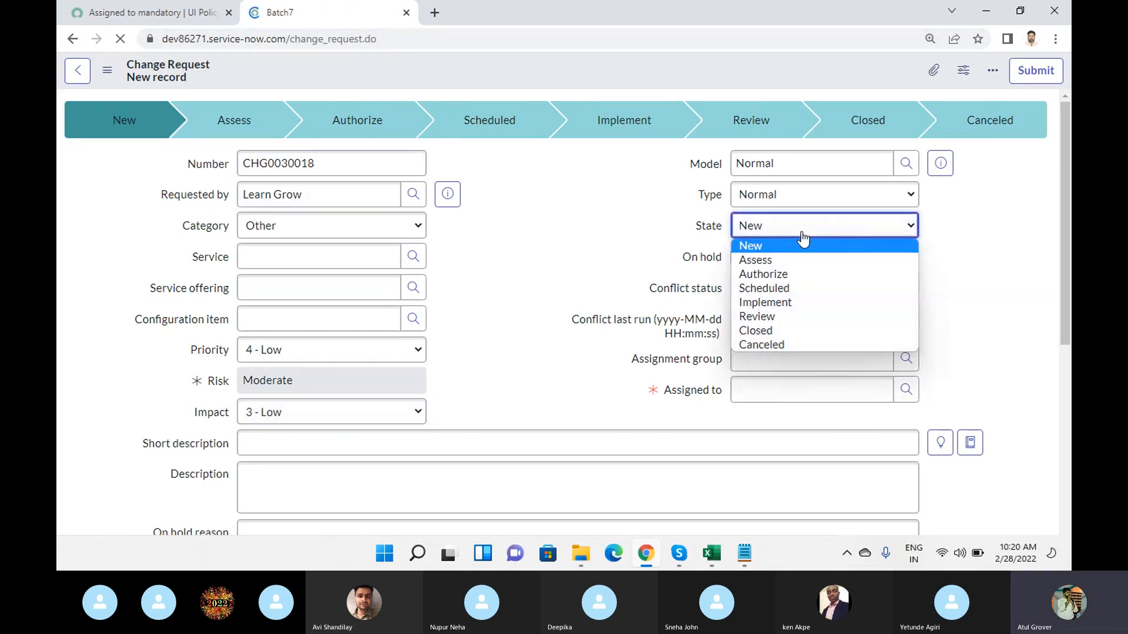
left_click(799, 260)
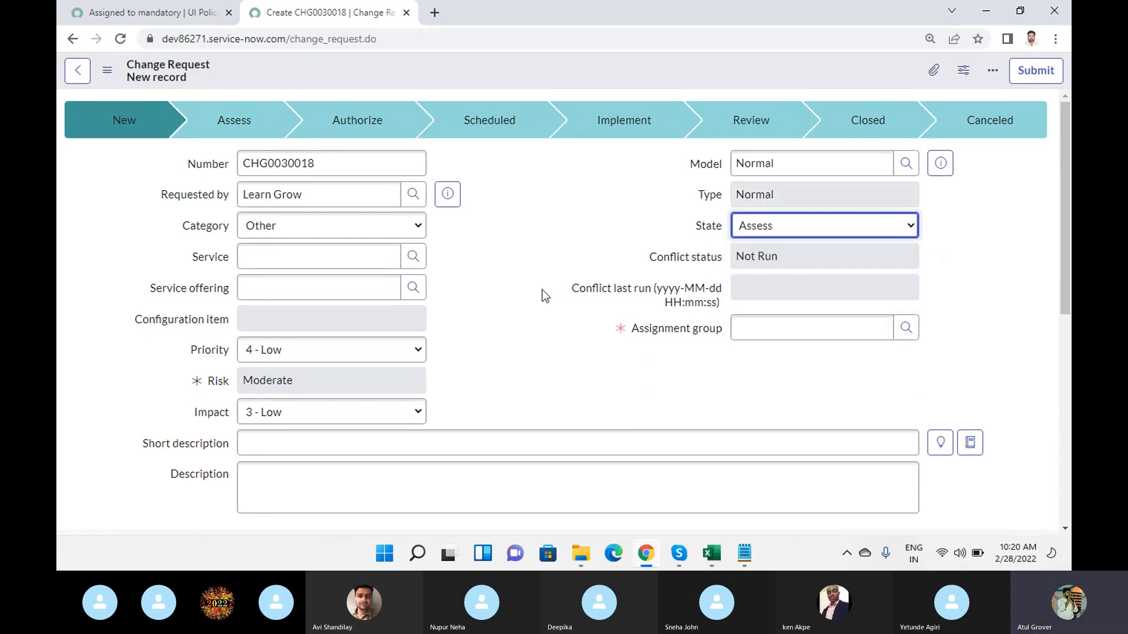
left_click(520, 231)
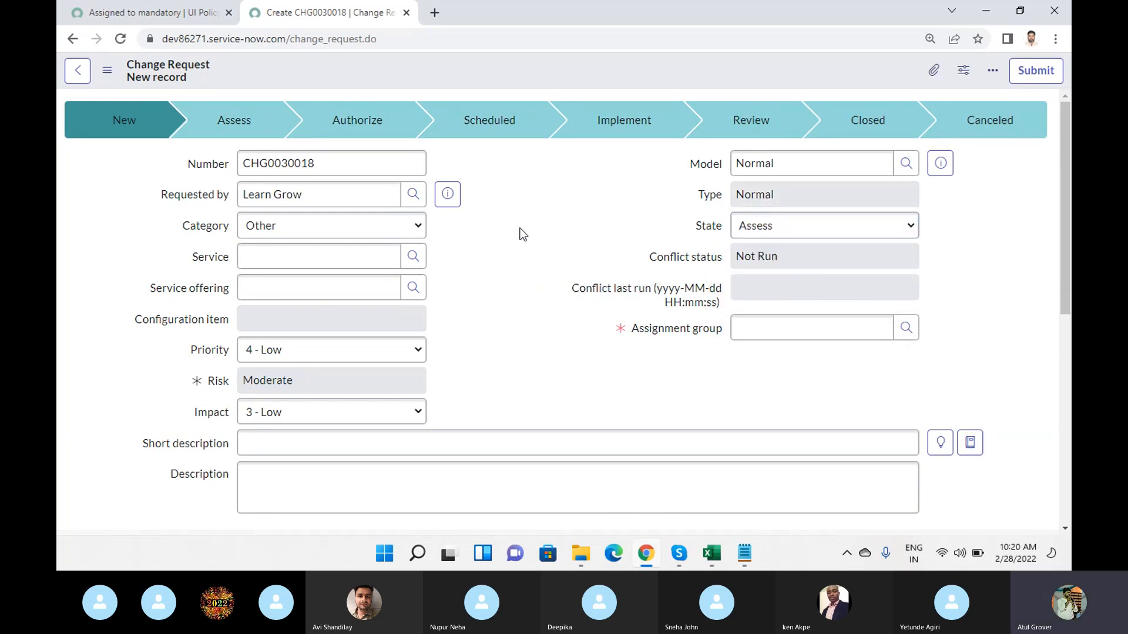
- Turn on Reverse if false for the Assigned to mandatory UI policy and save the record
left_click(147, 12)
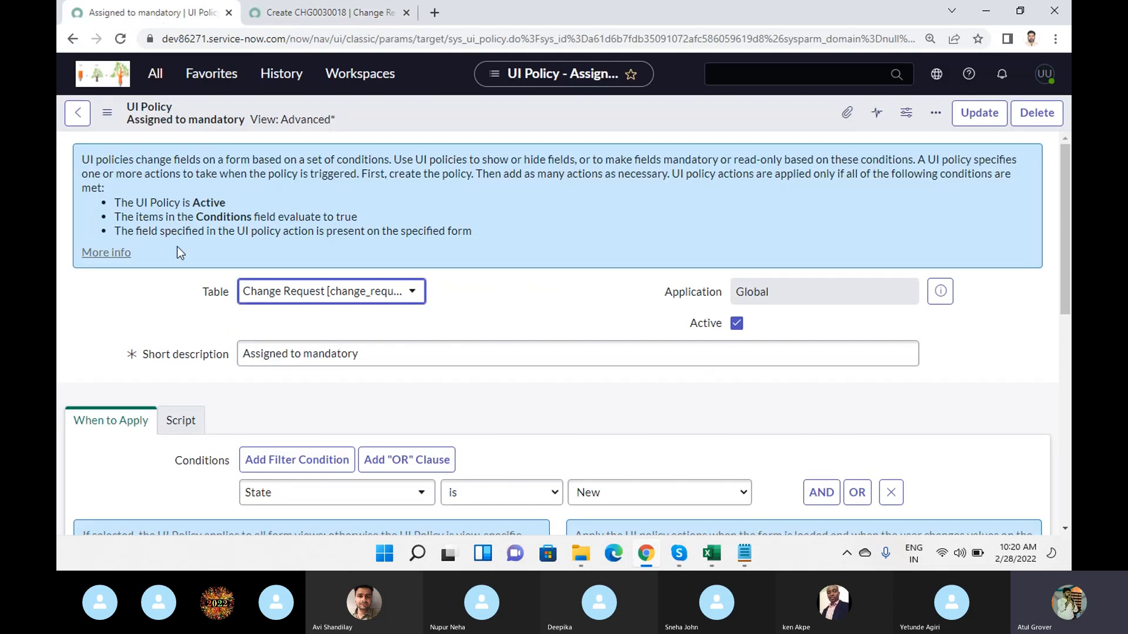
scroll(349, 347, "down", 6)
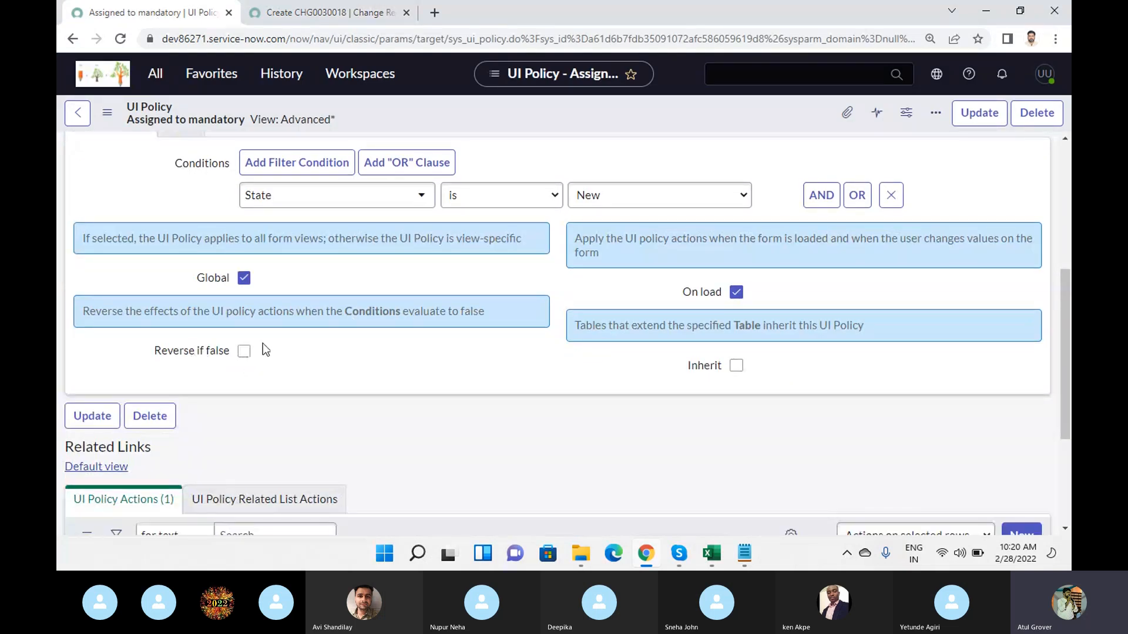
left_click(244, 351)
right_click(569, 108)
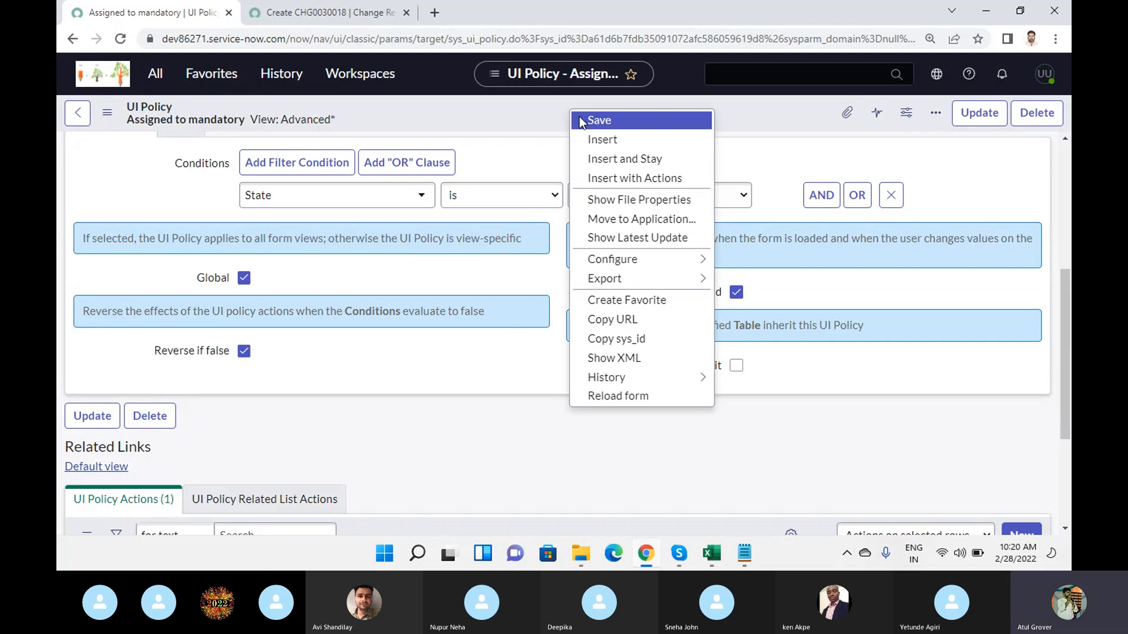
left_click(581, 121)
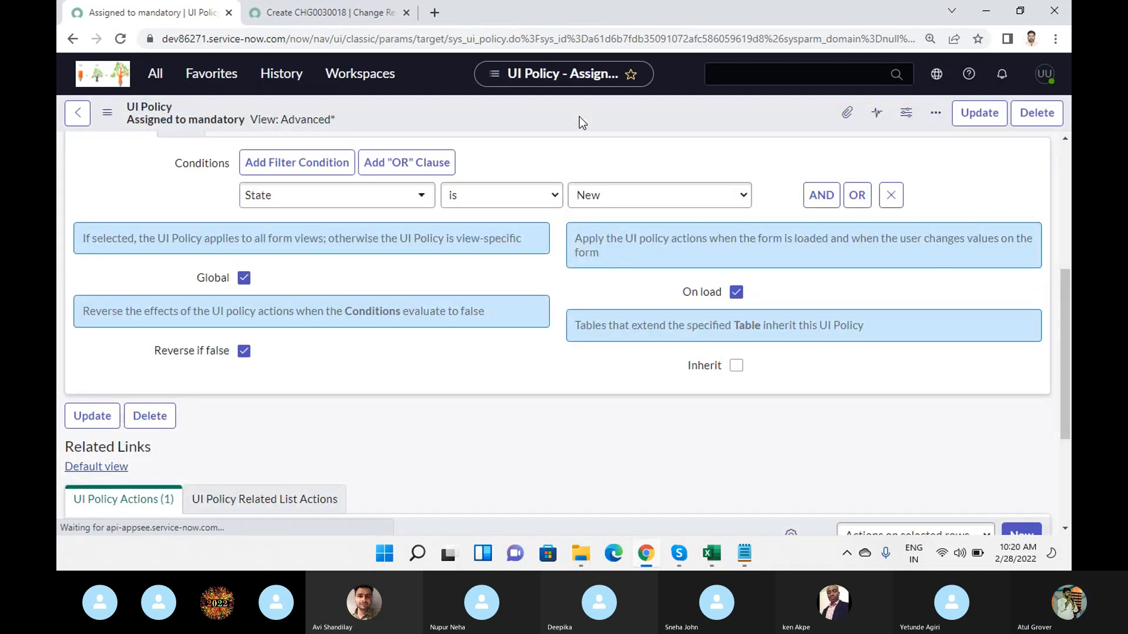
- Reload the new change request form, discarding its changes, and set State to Assess to test the reversal
left_click(331, 15)
left_click(390, 47)
key("F5")
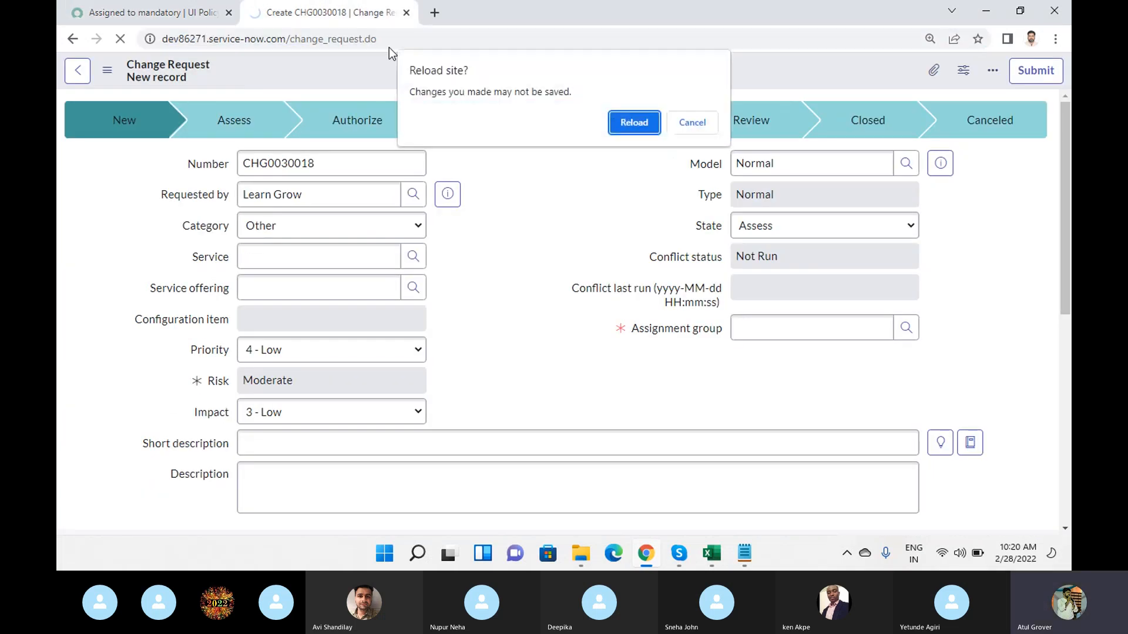
key("Return")
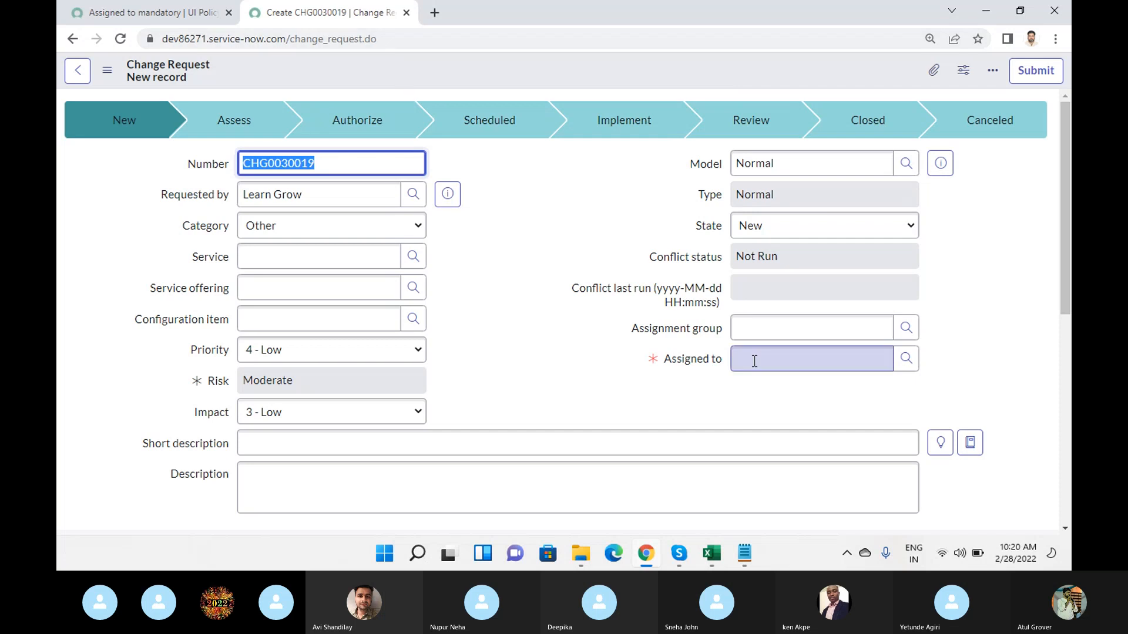
left_click(788, 229)
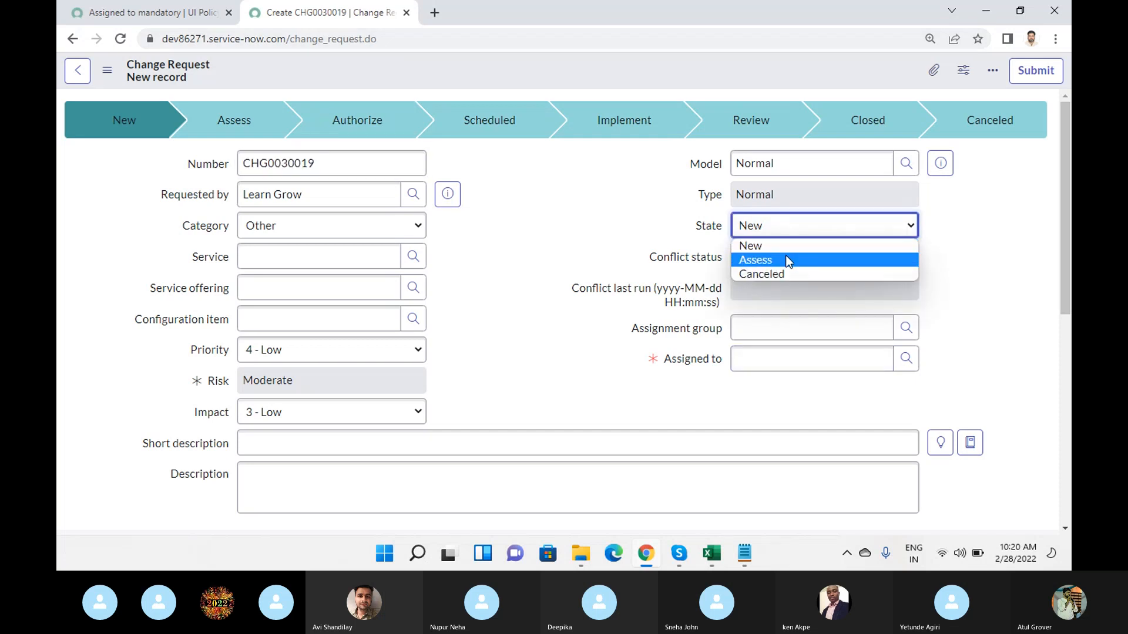
left_click(785, 259)
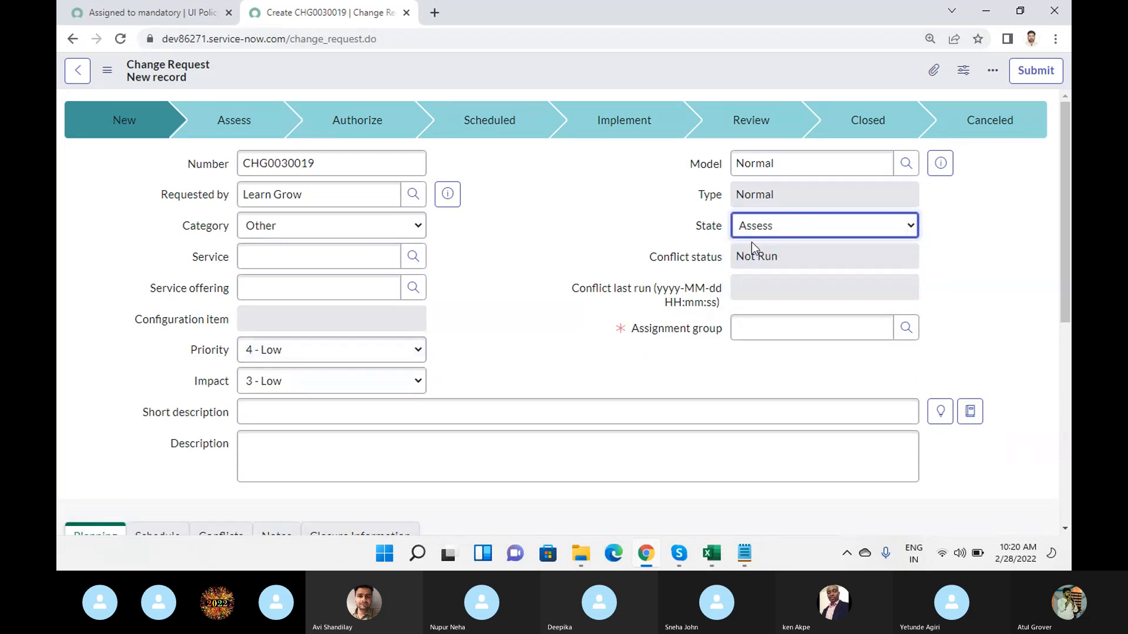
- Try setting State to Canceled, dismiss the cancellation reason dialog, and select Assess again
left_click(786, 230)
left_click(776, 274)
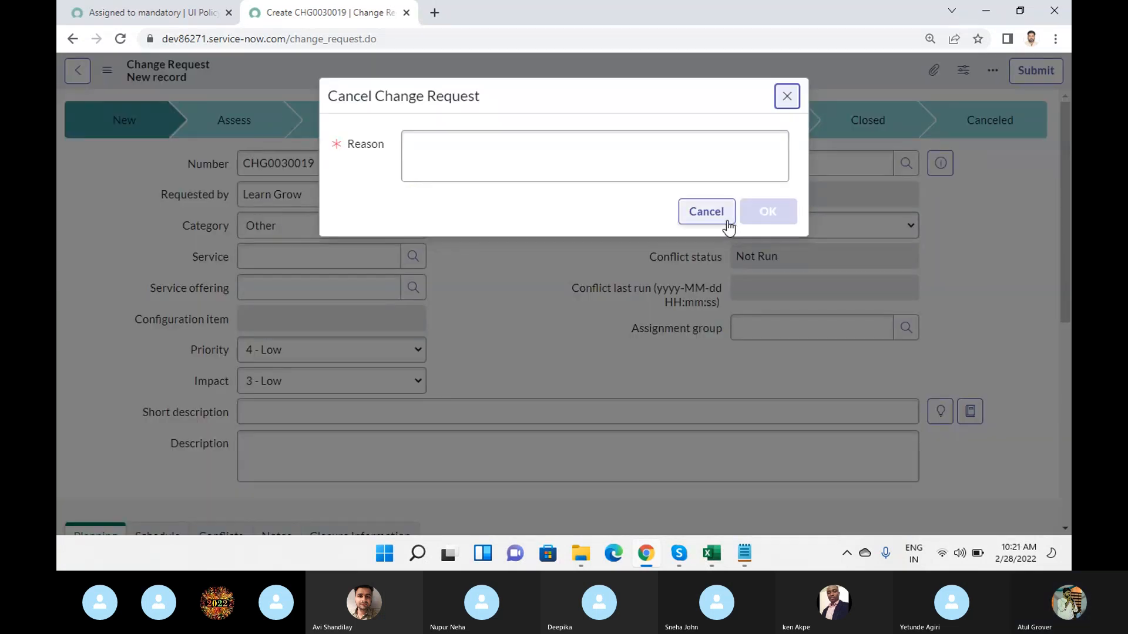
left_click(726, 223)
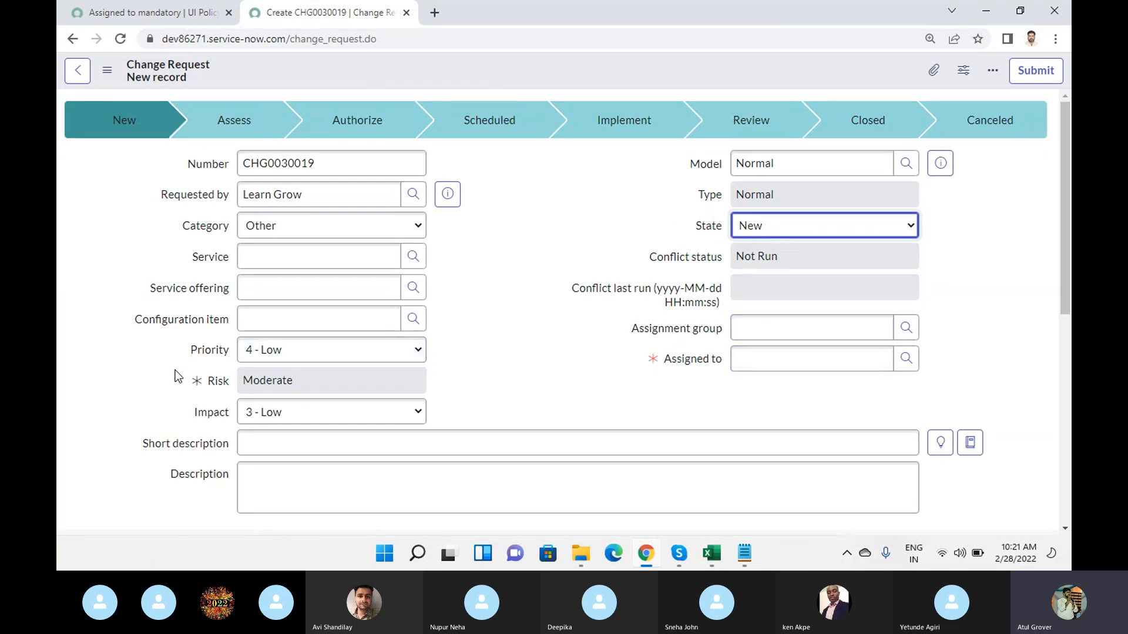
left_click(795, 234)
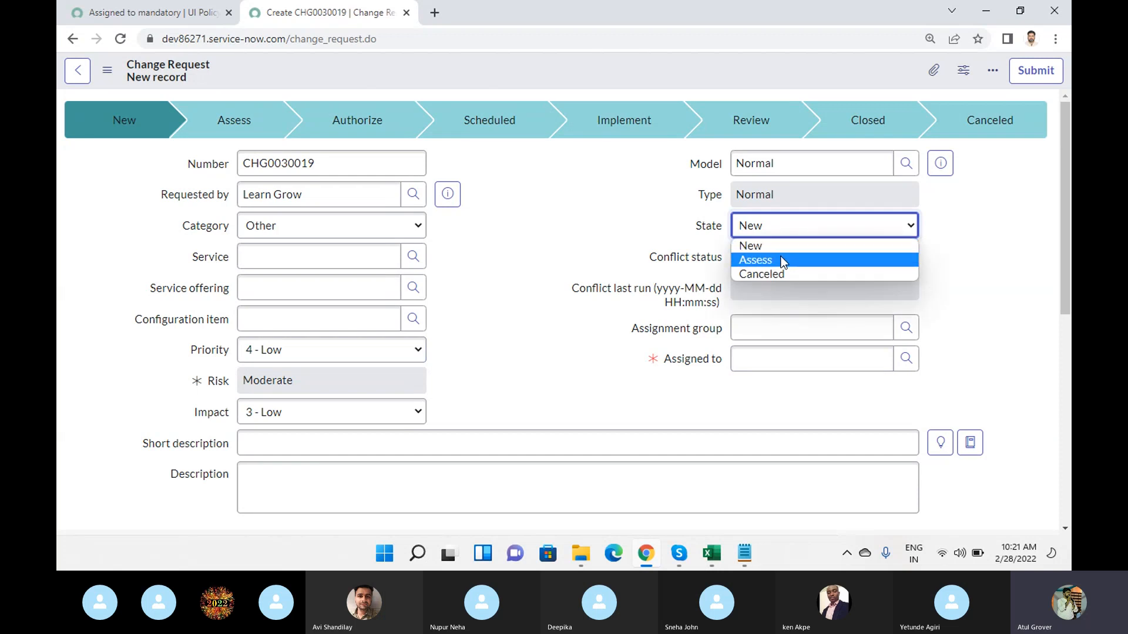
left_click(783, 261)
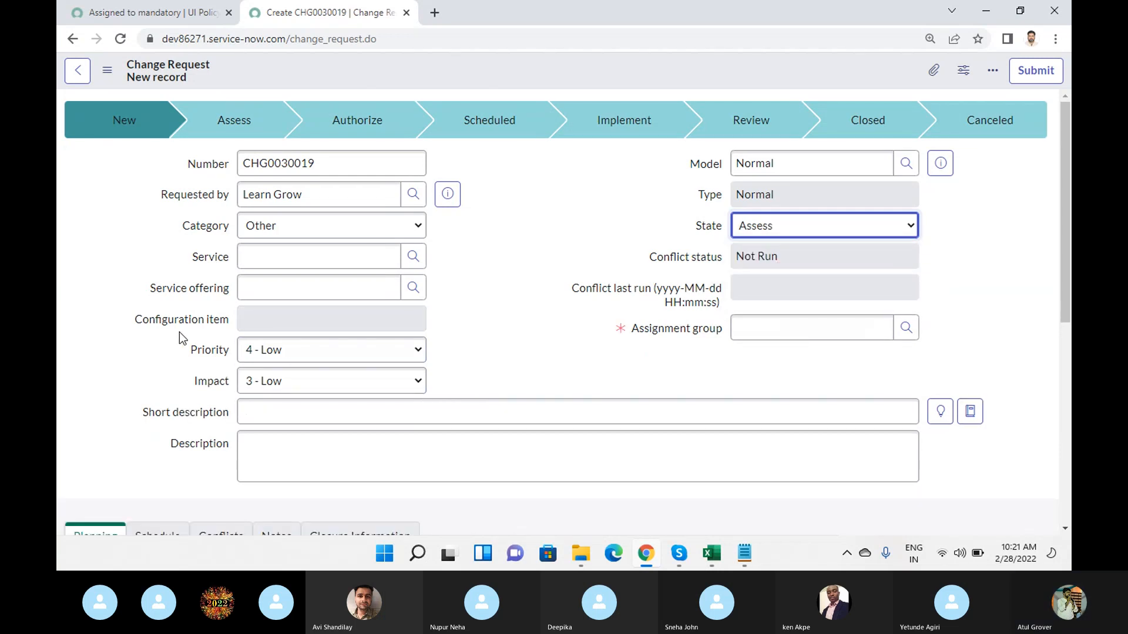
- Compare the UI policy's condition, Reverse if false option and risk action with the State choices on the new change request
left_click(151, 13)
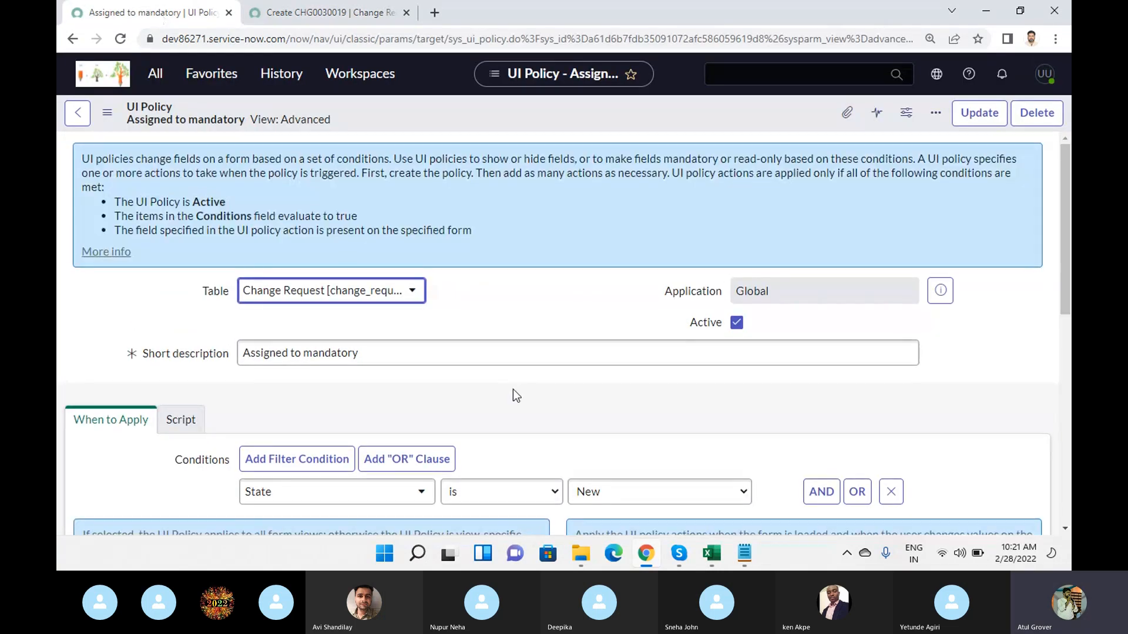
scroll(513, 389, "down", 10)
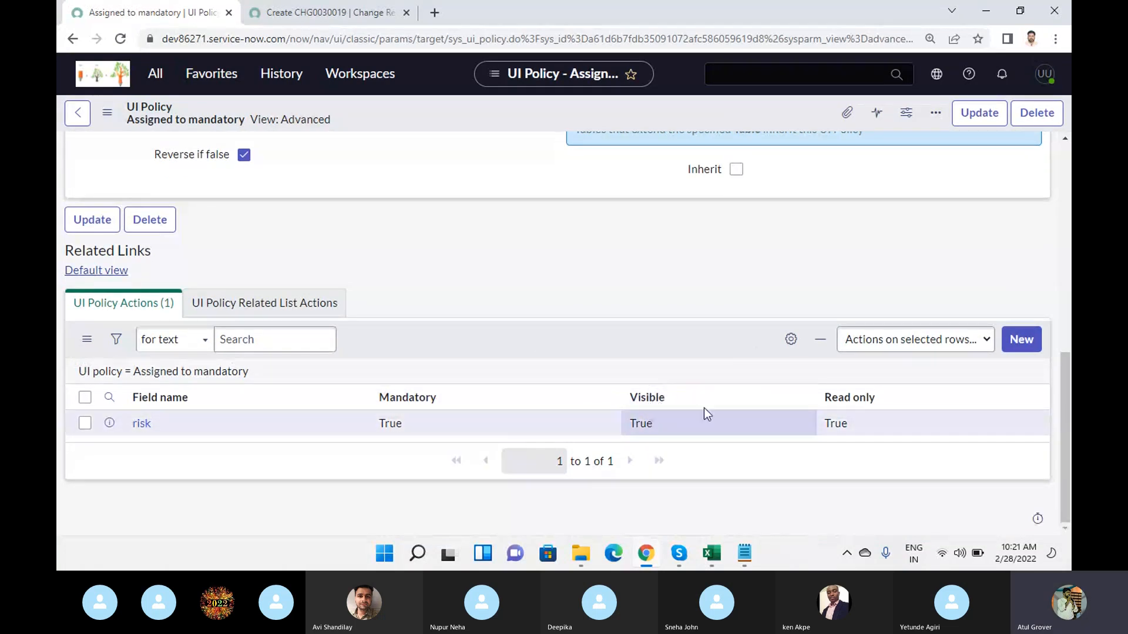
scroll(391, 268, "up", 5)
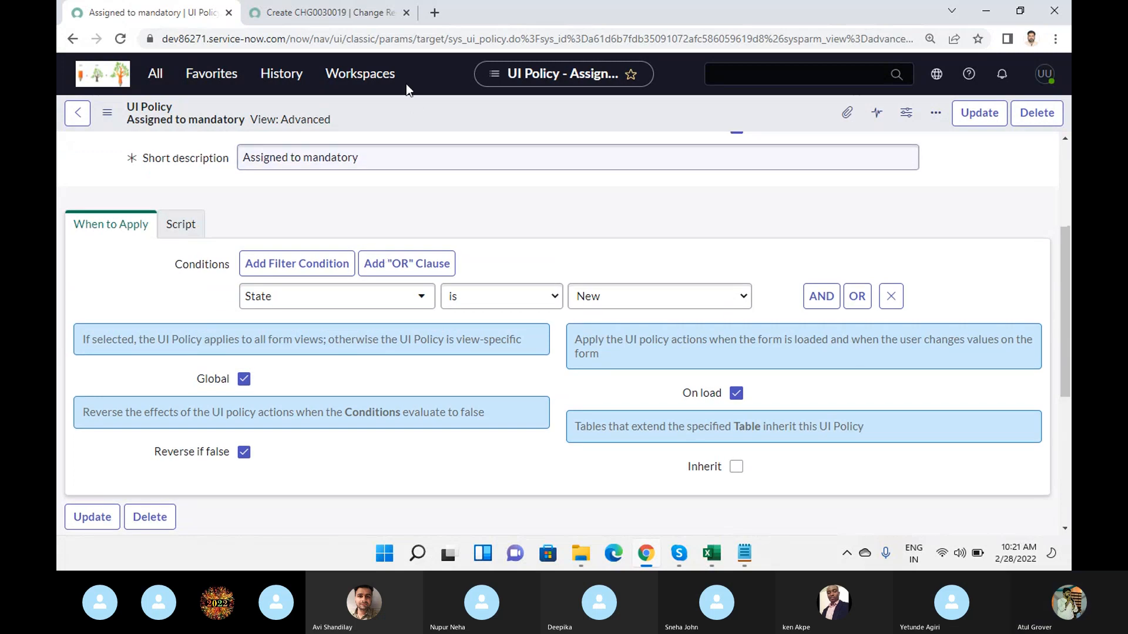
left_click(347, 13)
left_click(772, 236)
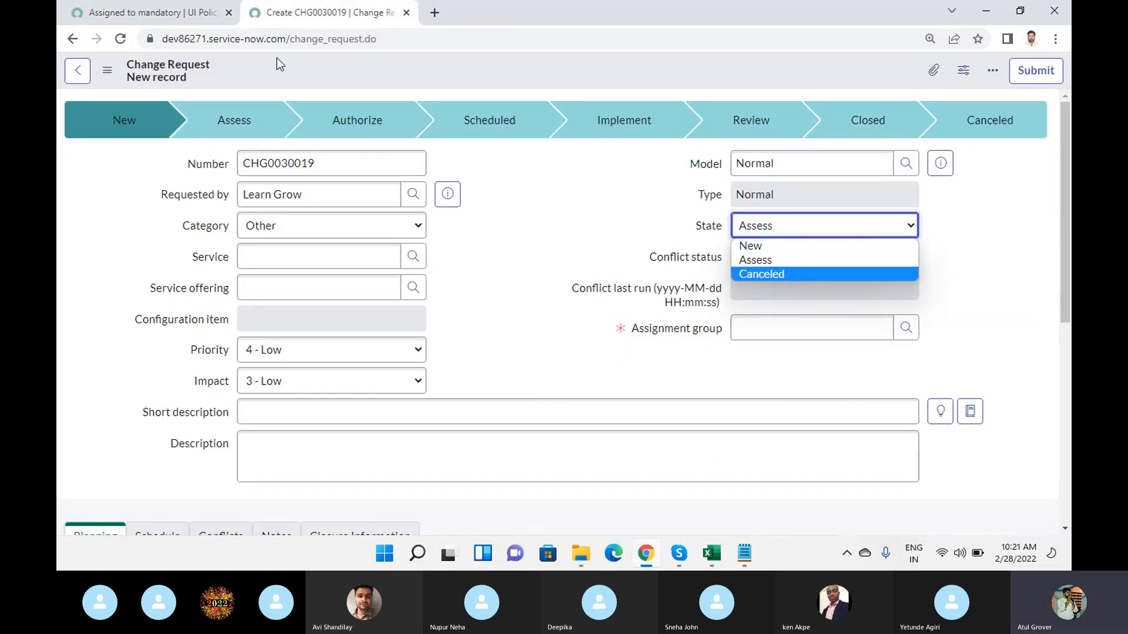
left_click(147, 12)
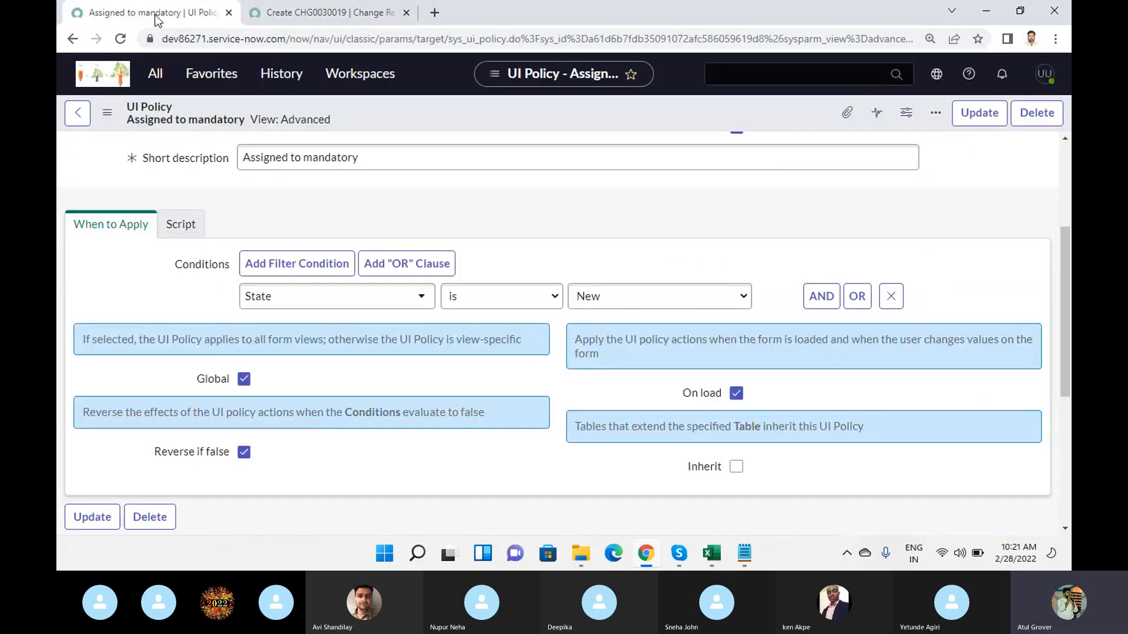
left_click(332, 18)
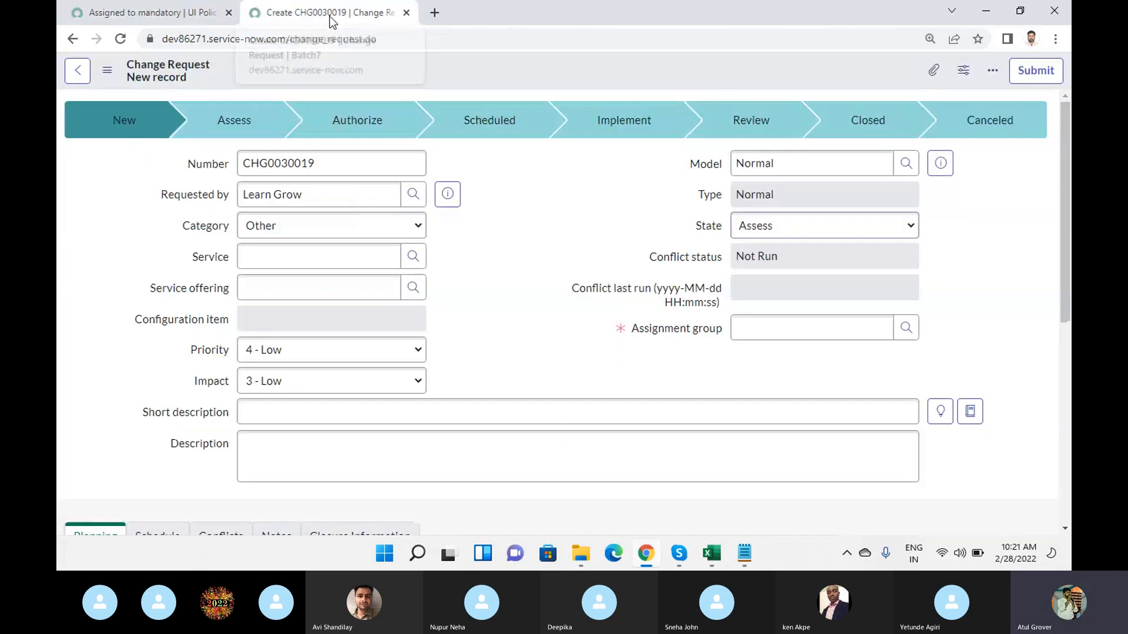
left_click(130, 13)
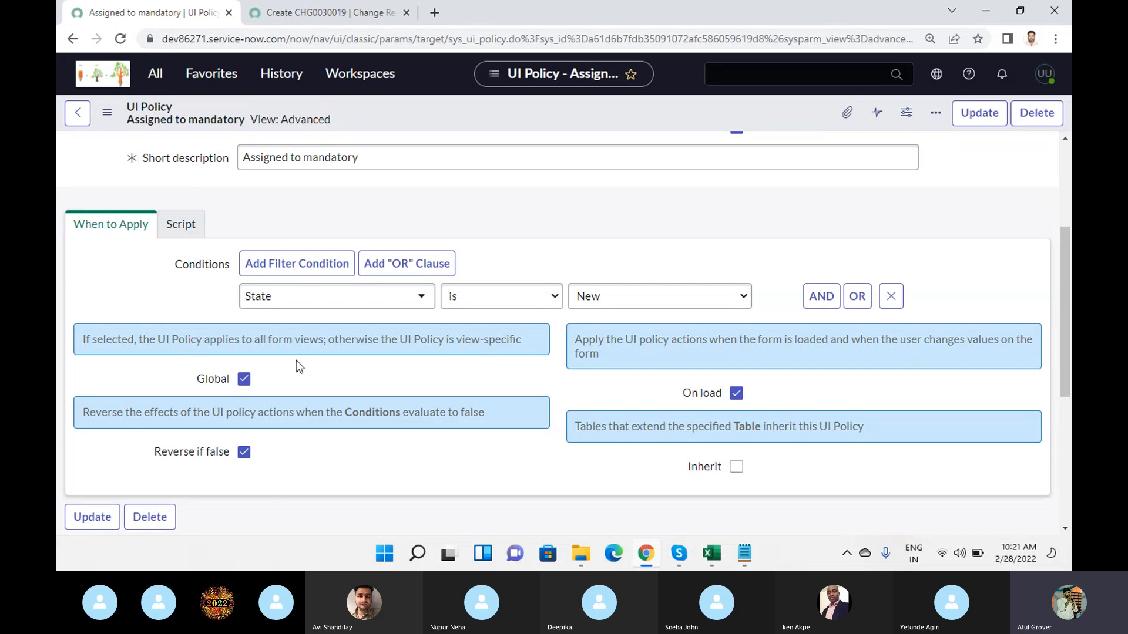
scroll(296, 360, "up", 3)
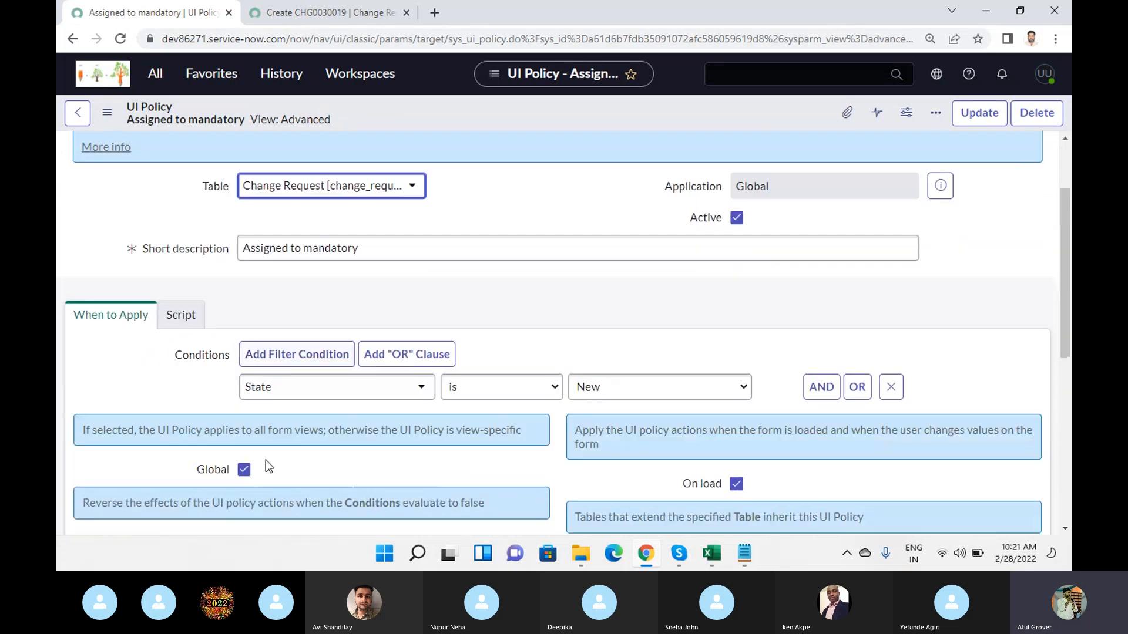
scroll(235, 365, "down", 8)
scroll(247, 379, "down", 1)
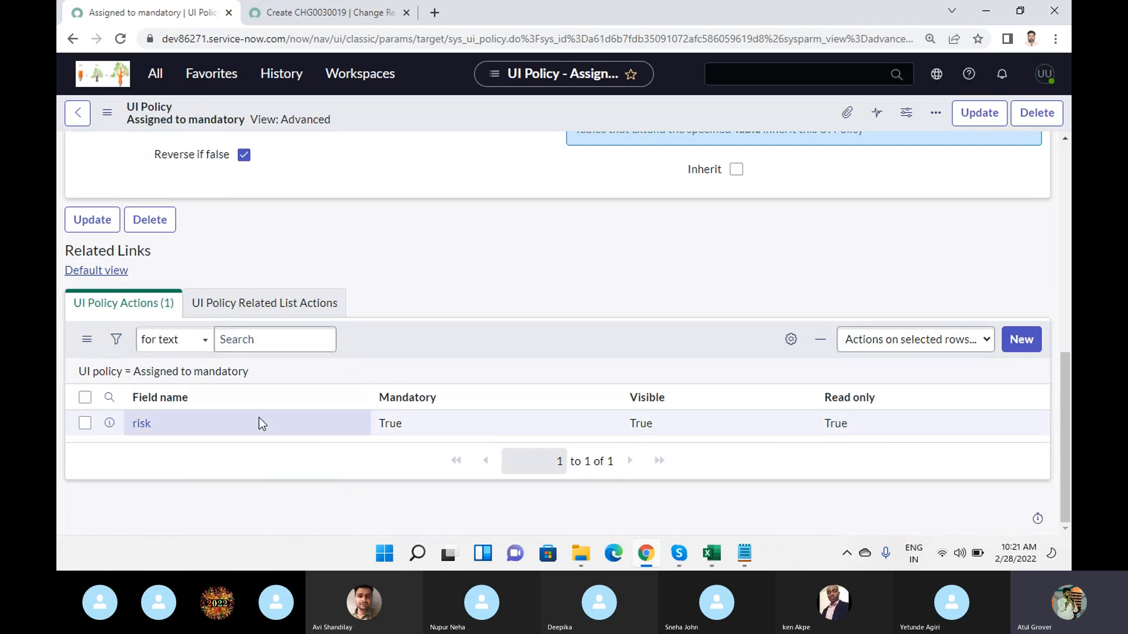
- Set Visible and Read only to Leave alone in the risk policy action, turn on Clear the field value, and save
left_click(143, 427)
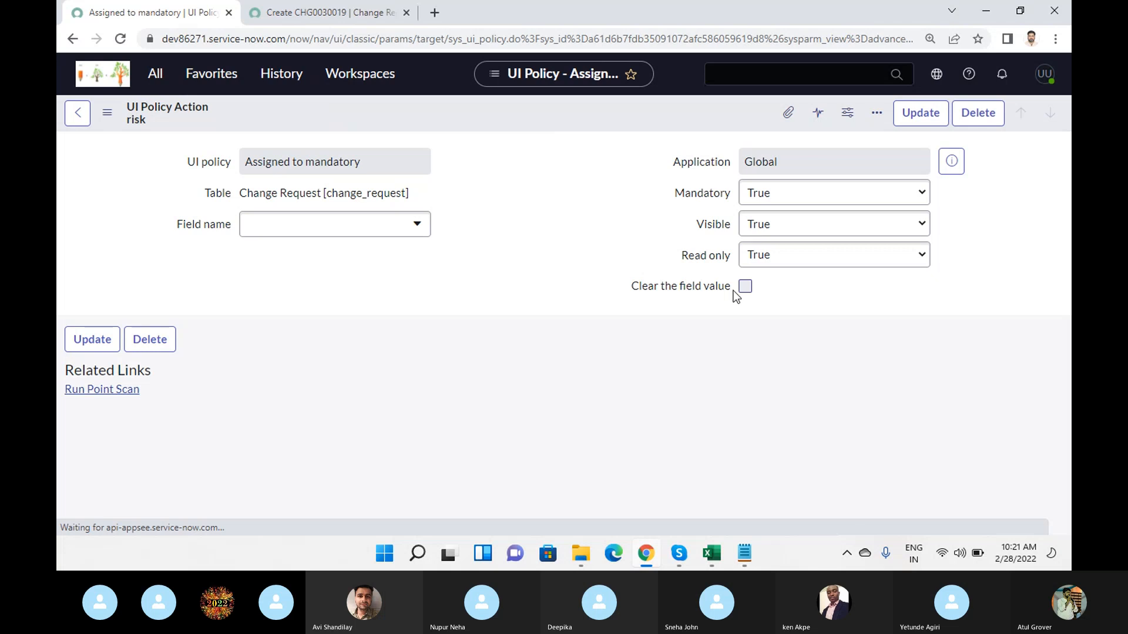
left_click(780, 270)
left_click(780, 281)
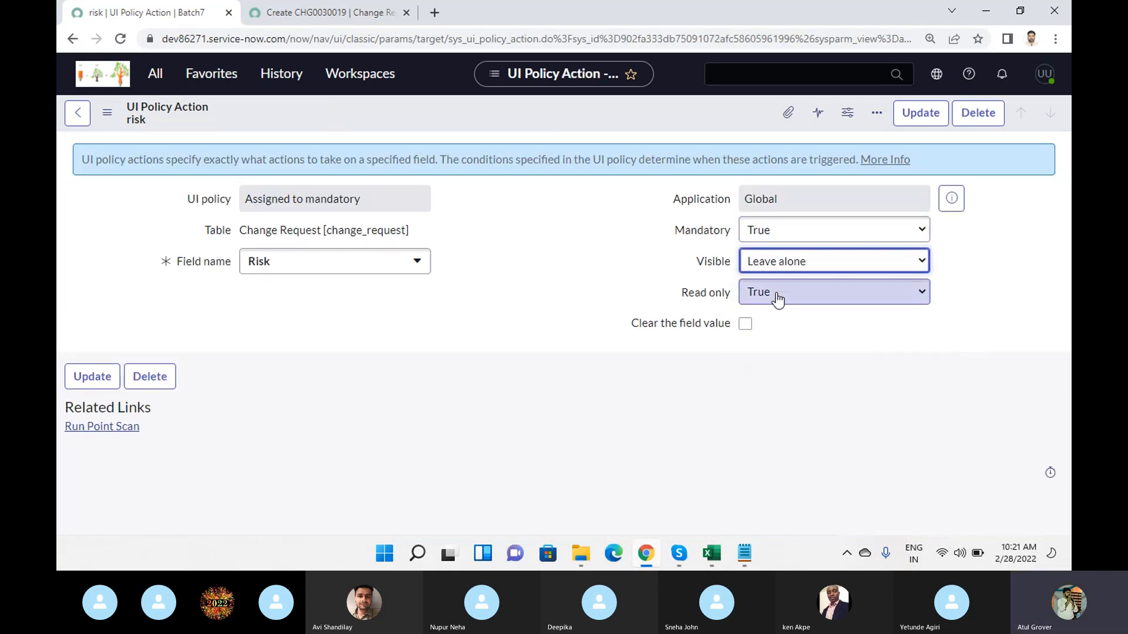
left_click(776, 299)
left_click(776, 312)
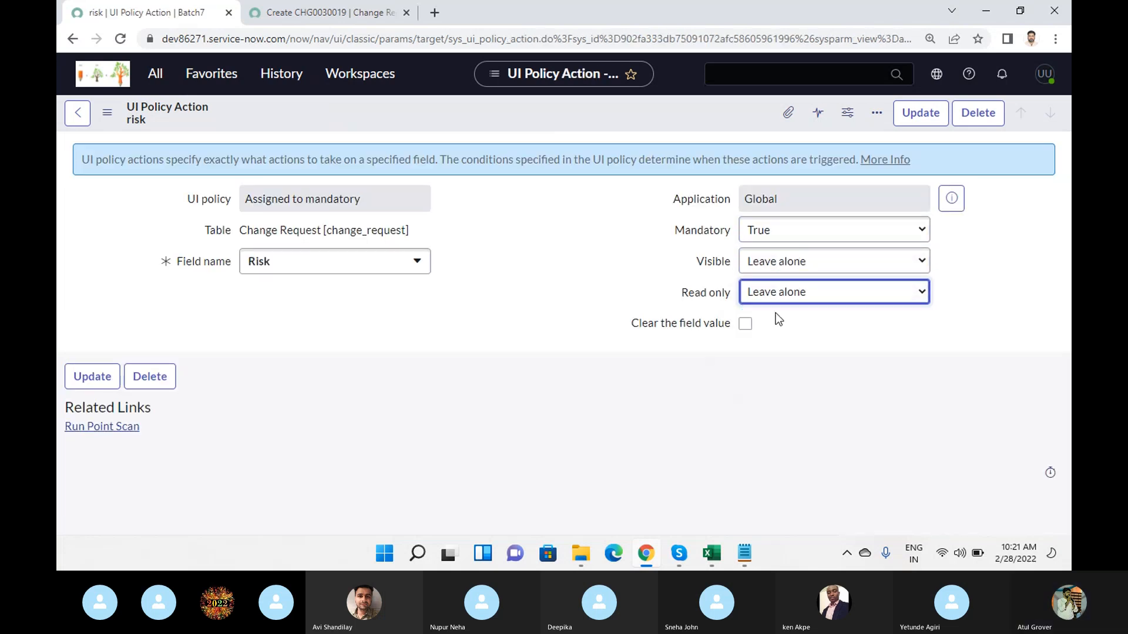
left_click(745, 325)
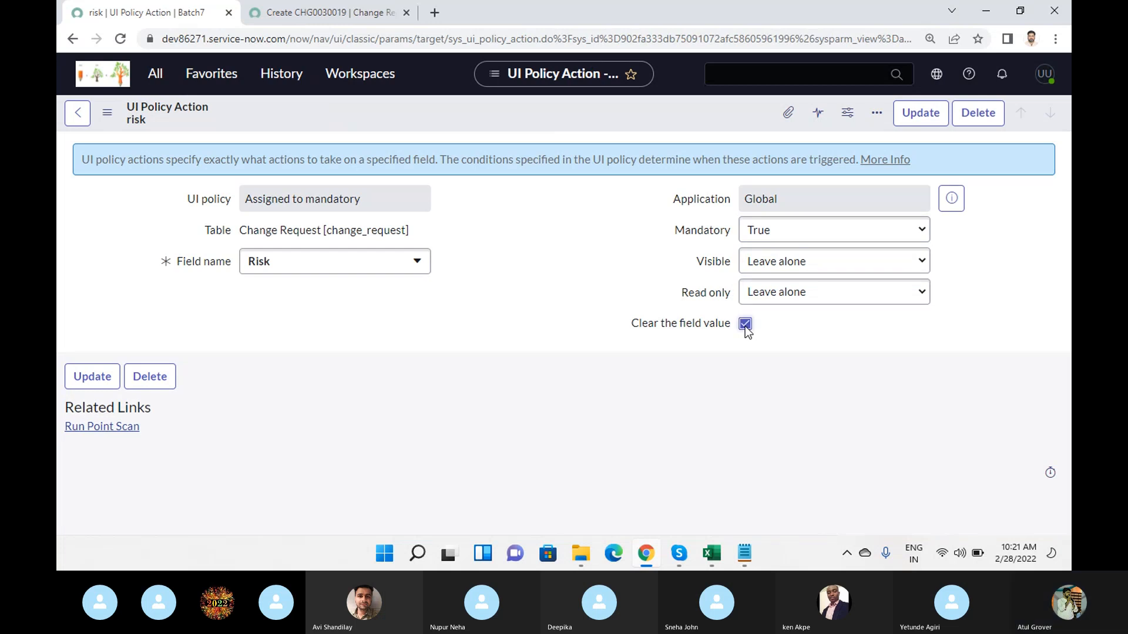
right_click(560, 106)
left_click(602, 118)
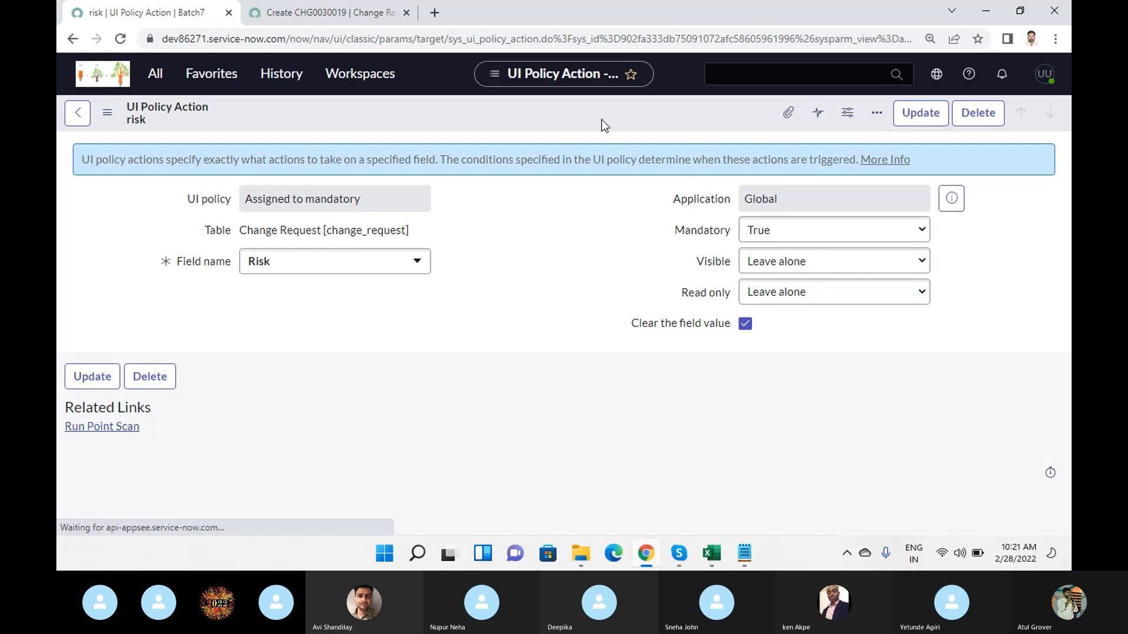
- Reload the new change request form, discarding its changes, to check the modified risk action
left_click(329, 12)
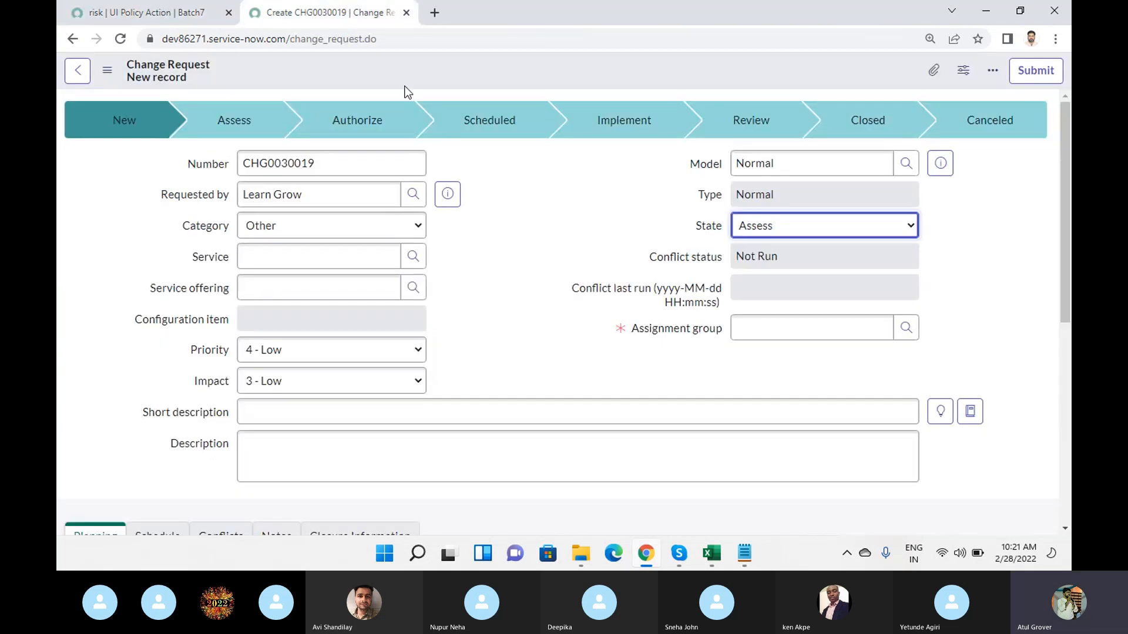
left_click(390, 45)
key("Return")
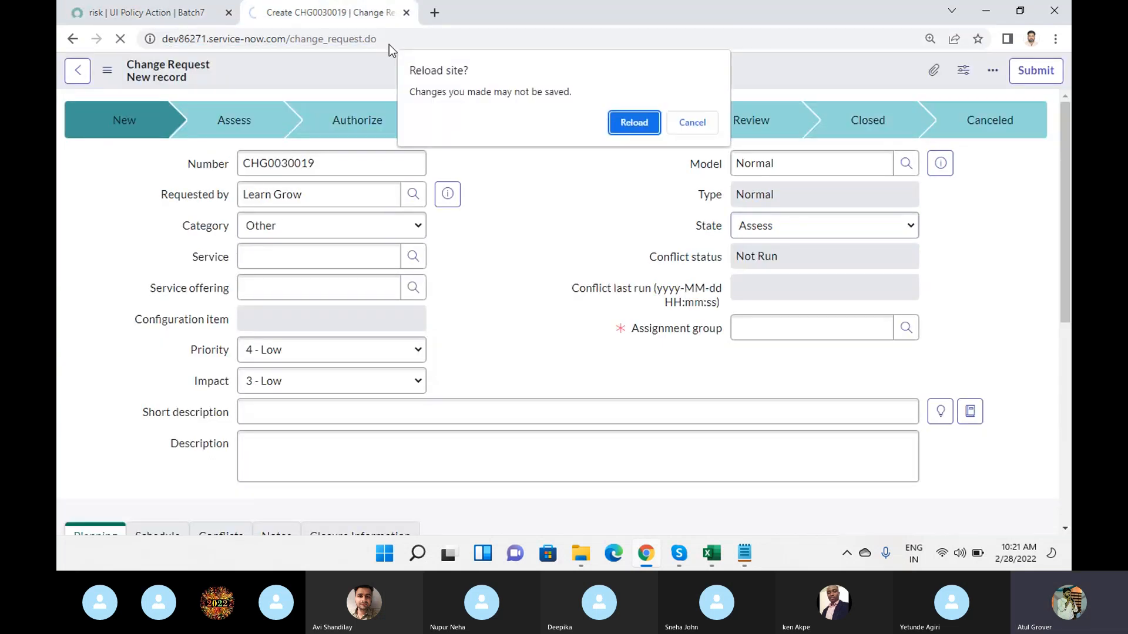
key("Return")
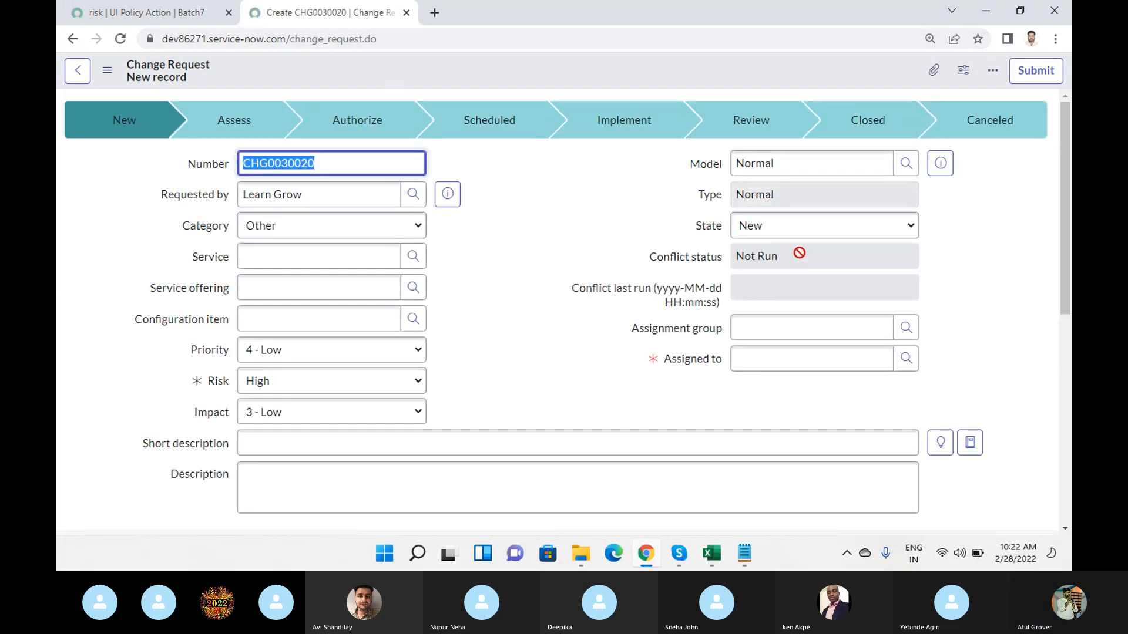
- Switch State to Assess and back to New to test how the risk policy action behaves on the change request
left_click(804, 228)
left_click(778, 259)
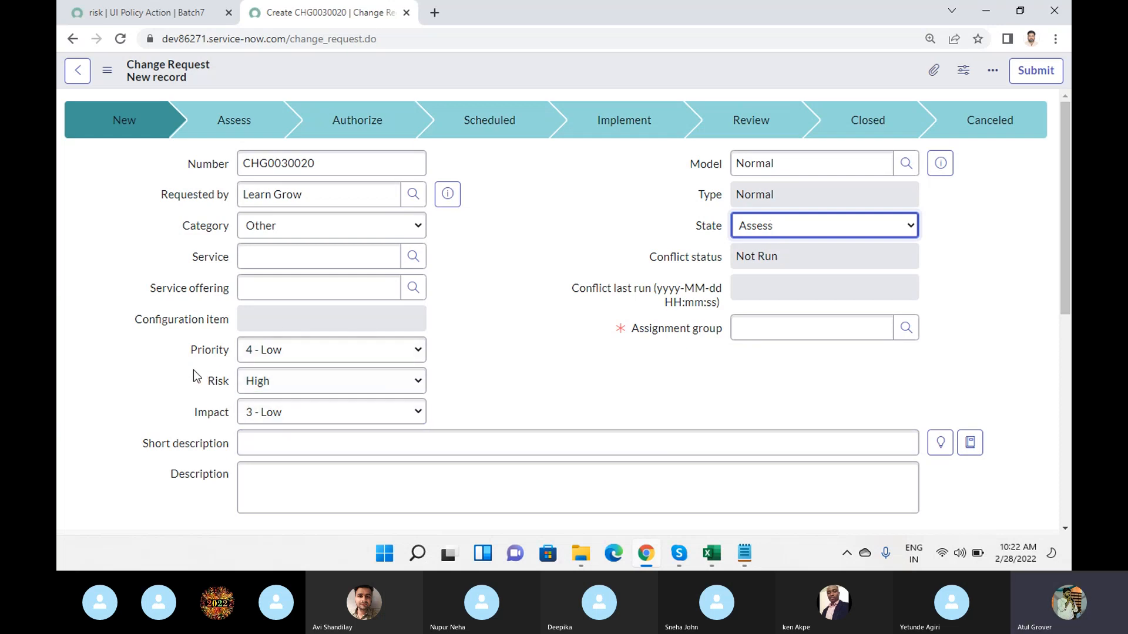
left_click(751, 231)
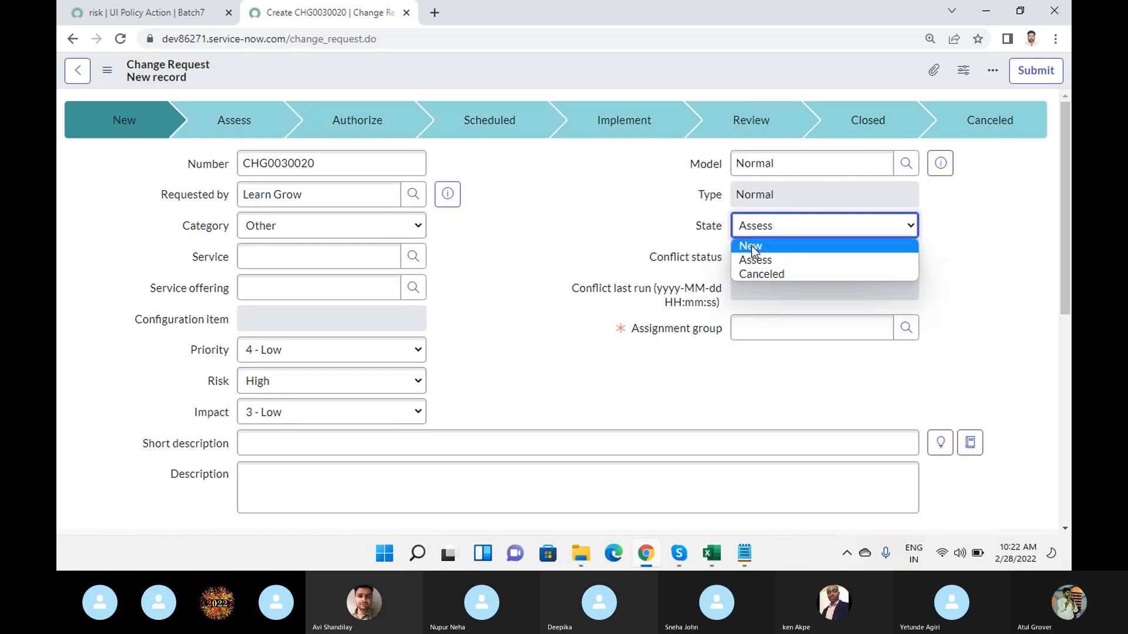
left_click(749, 244)
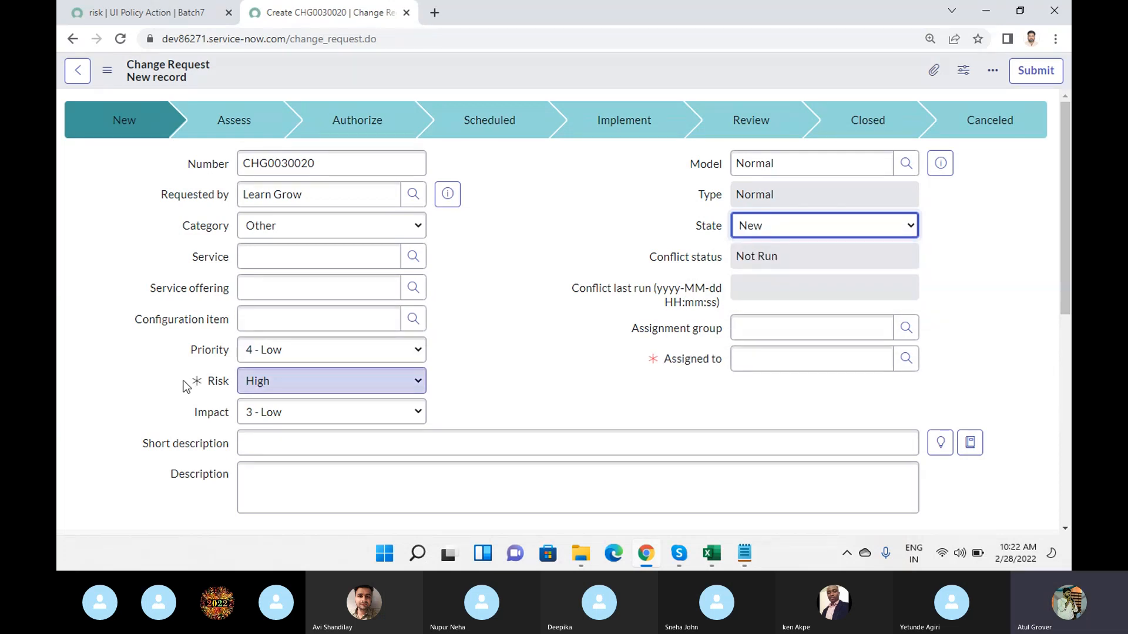
- Go back from the risk action to the Assigned to mandatory UI policy, turn off Reverse if false, and save
left_click(141, 12)
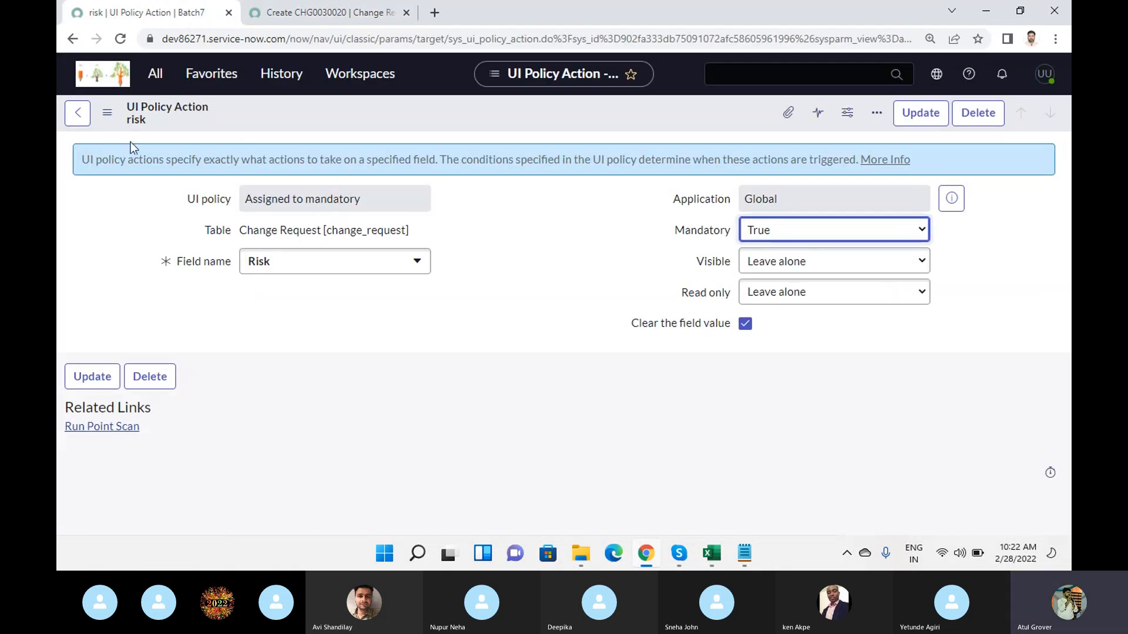
left_click(77, 113)
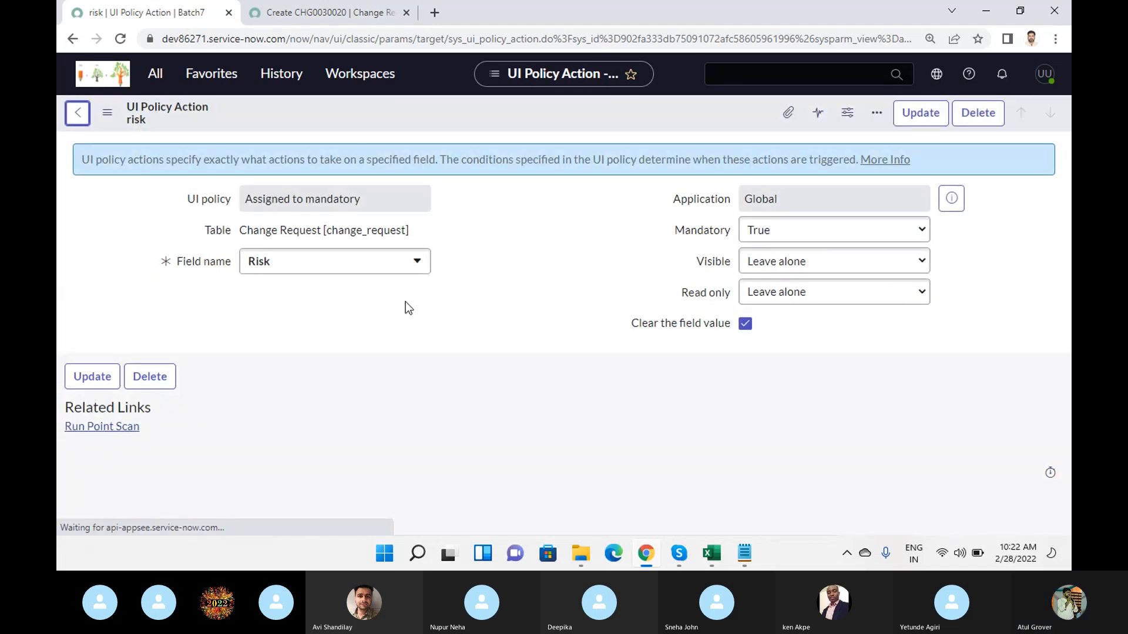
left_click(77, 112)
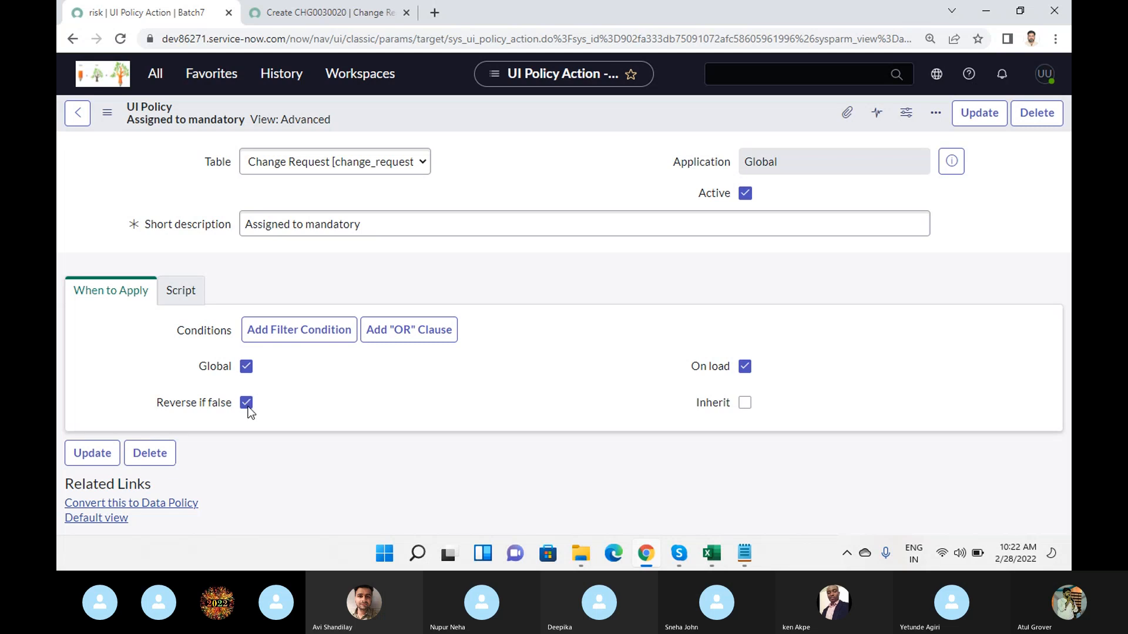
scroll(422, 403, "down", 3)
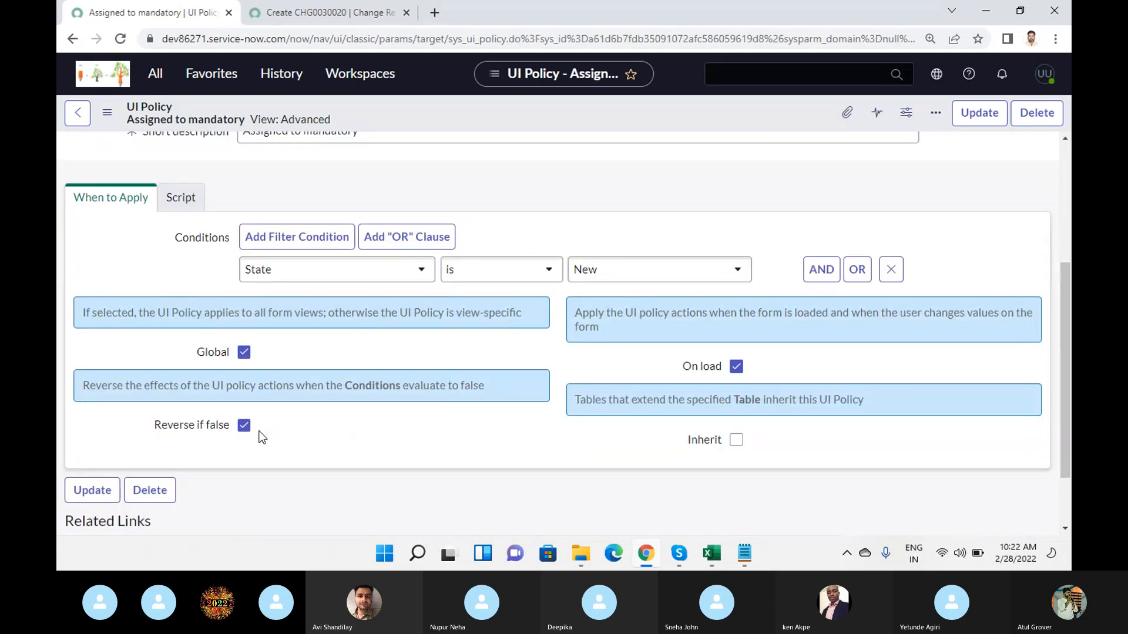
left_click(247, 427)
right_click(432, 97)
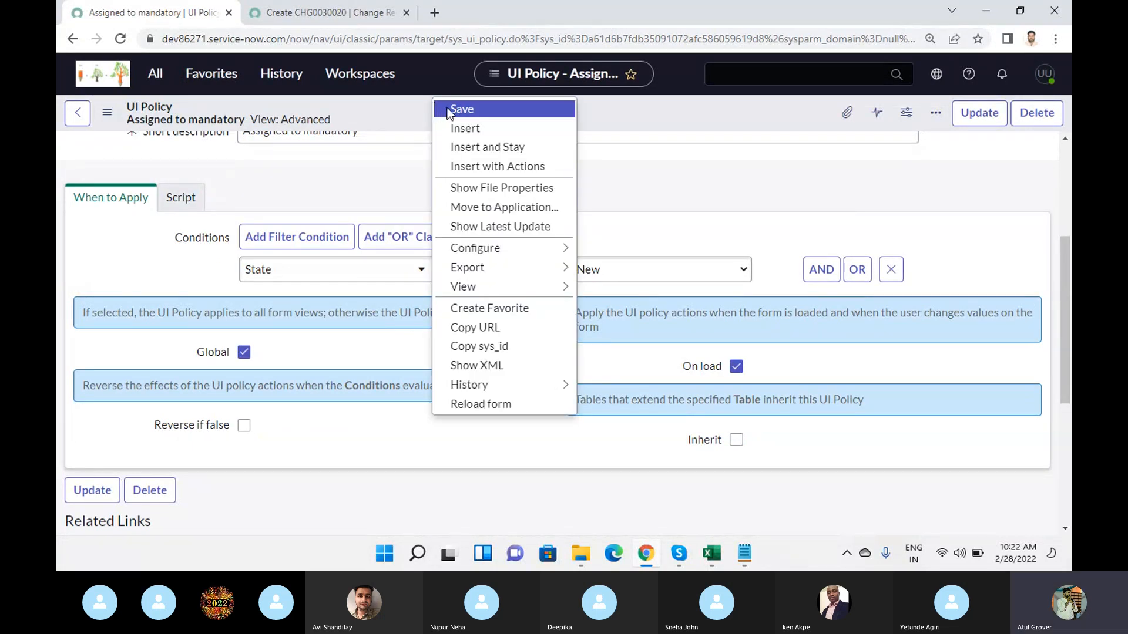
left_click(447, 108)
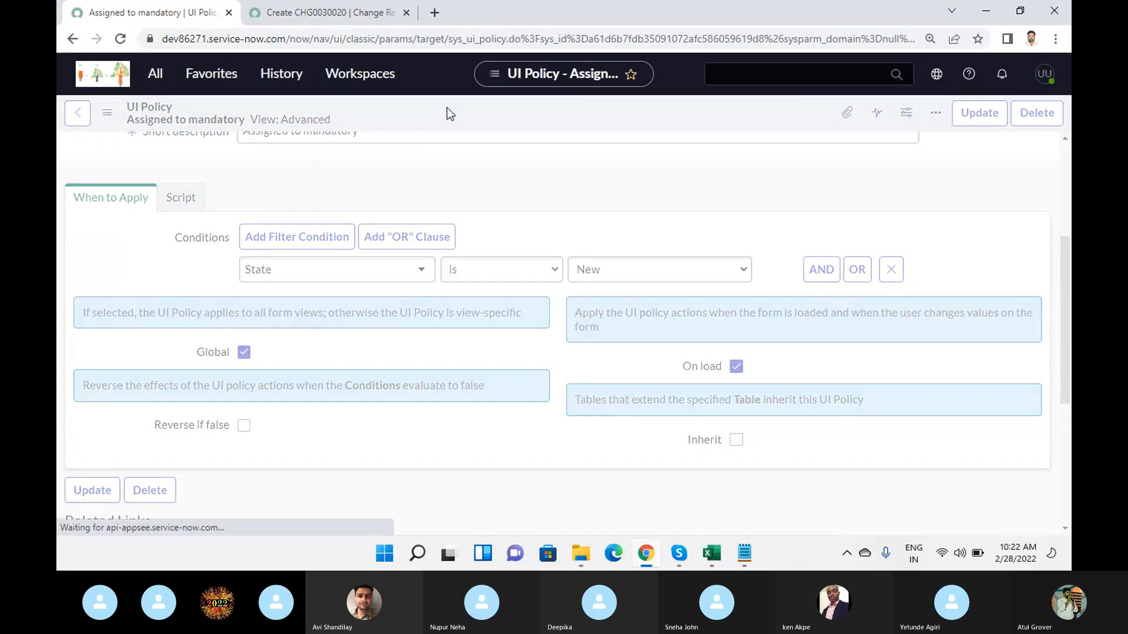
- Reload the new change request form and set State to Assess to test the policy without Reverse if false
left_click(317, 16)
left_click(355, 41)
key("Return")
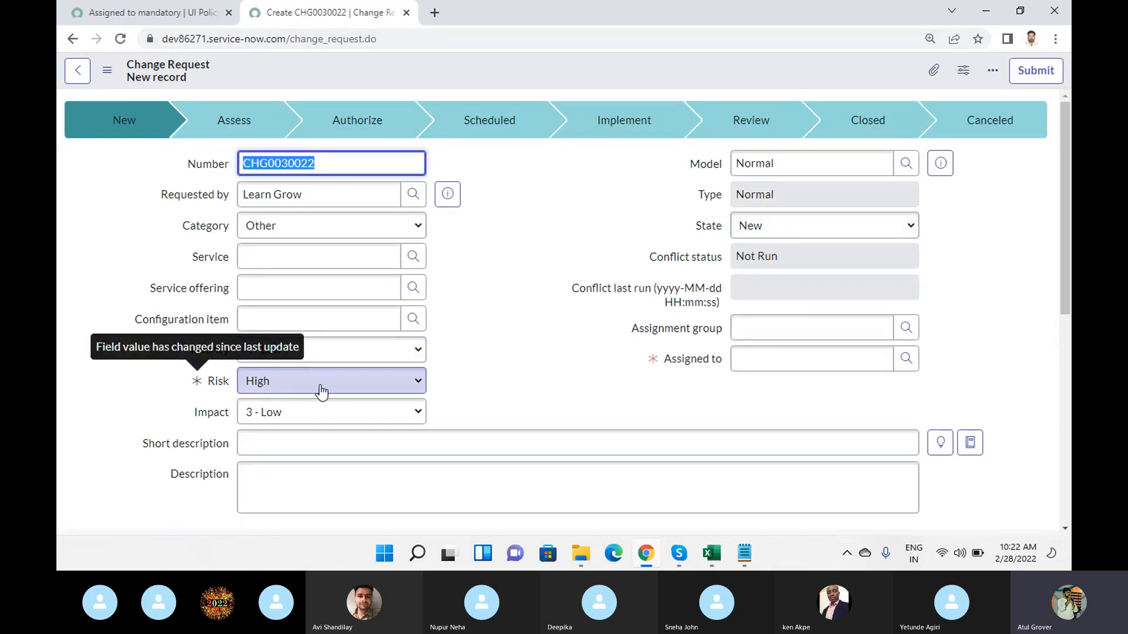
left_click(802, 232)
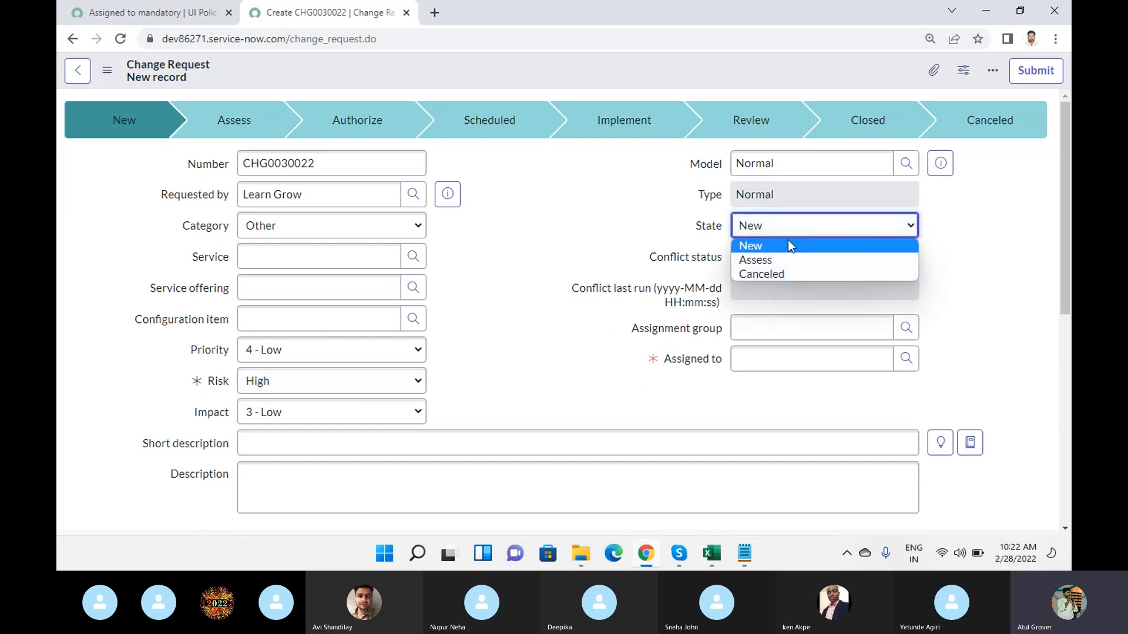
left_click(782, 260)
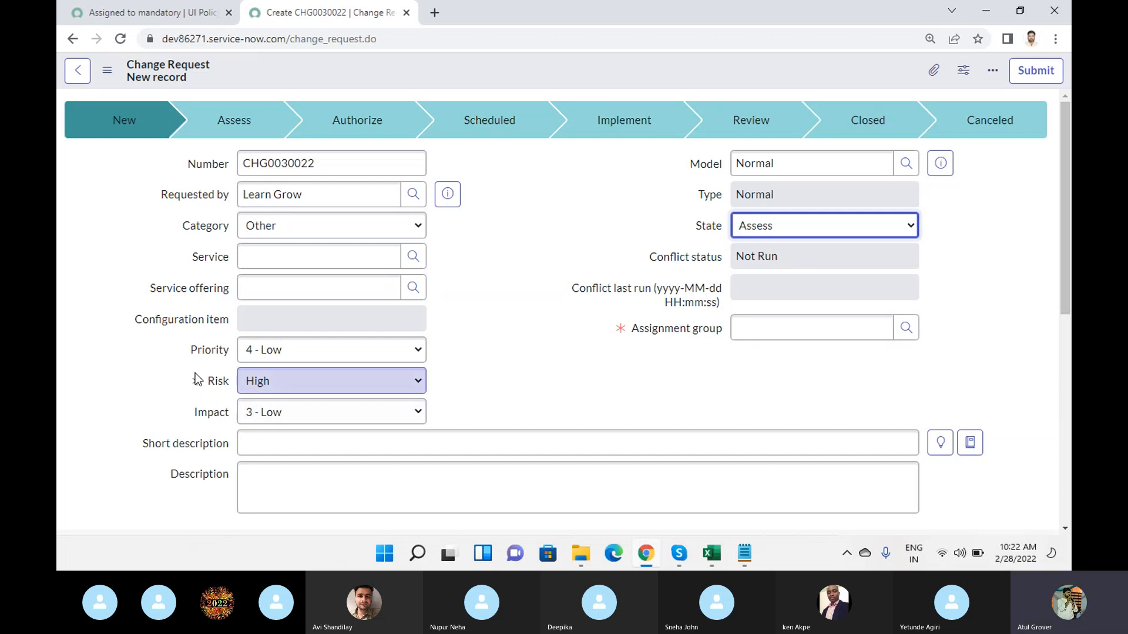
- Return to the Assigned to mandatory UI policy and turn Reverse if false back on
left_click(153, 9)
scroll(310, 418, "down", 3)
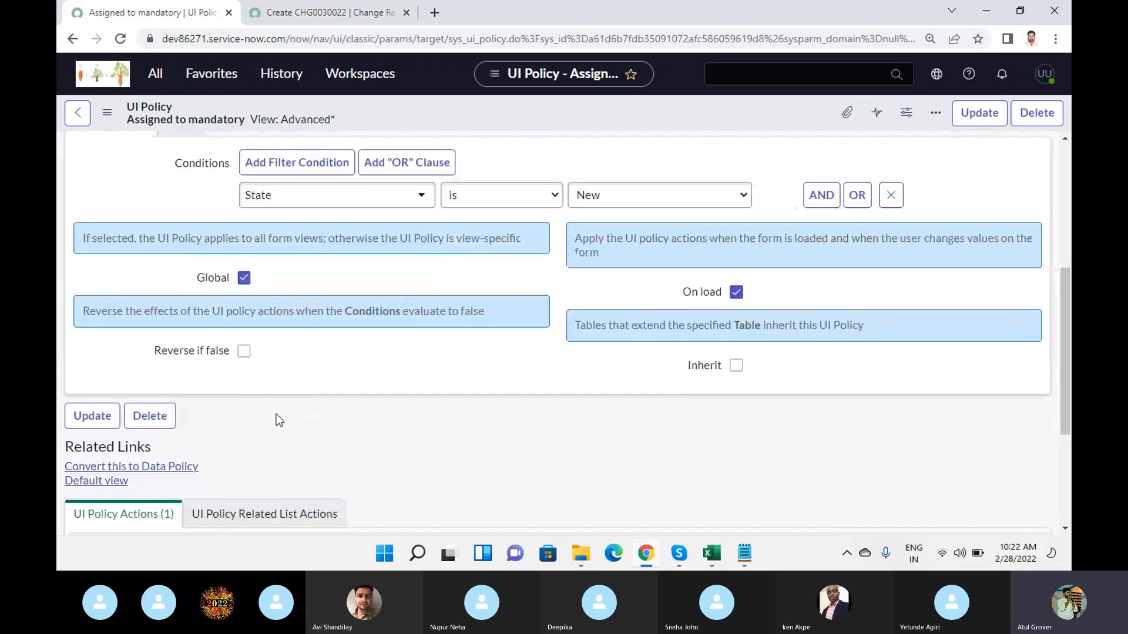
left_click(244, 355)
- Switch to Skype to check the call, and return to the UI policy in Chrome
mouse_move(679, 554)
left_click(621, 471)
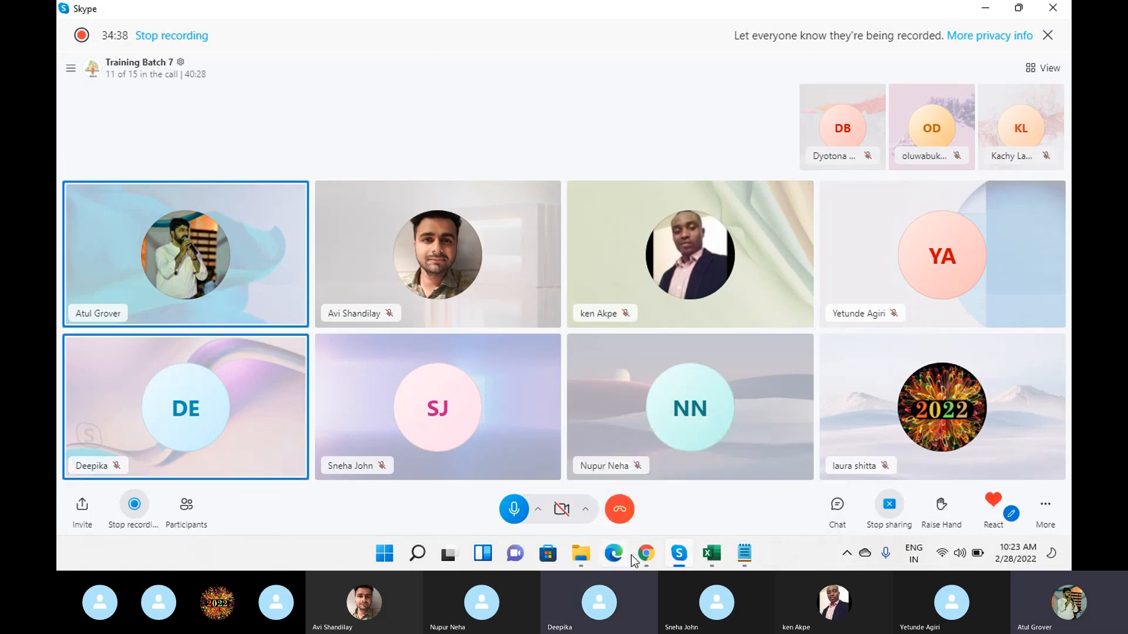
mouse_move(644, 560)
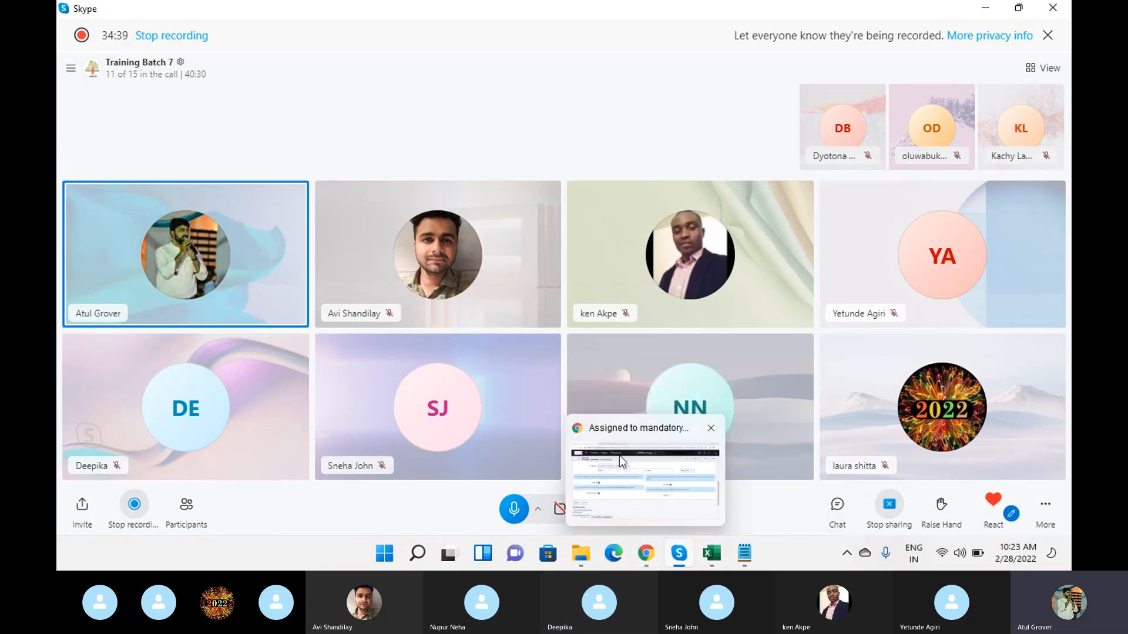
left_click(619, 455)
- Convert the UI policy to a data policy and review Apply to import sets, Apply to SOAP and Use as UI Policy on client
scroll(322, 380, "down", 3)
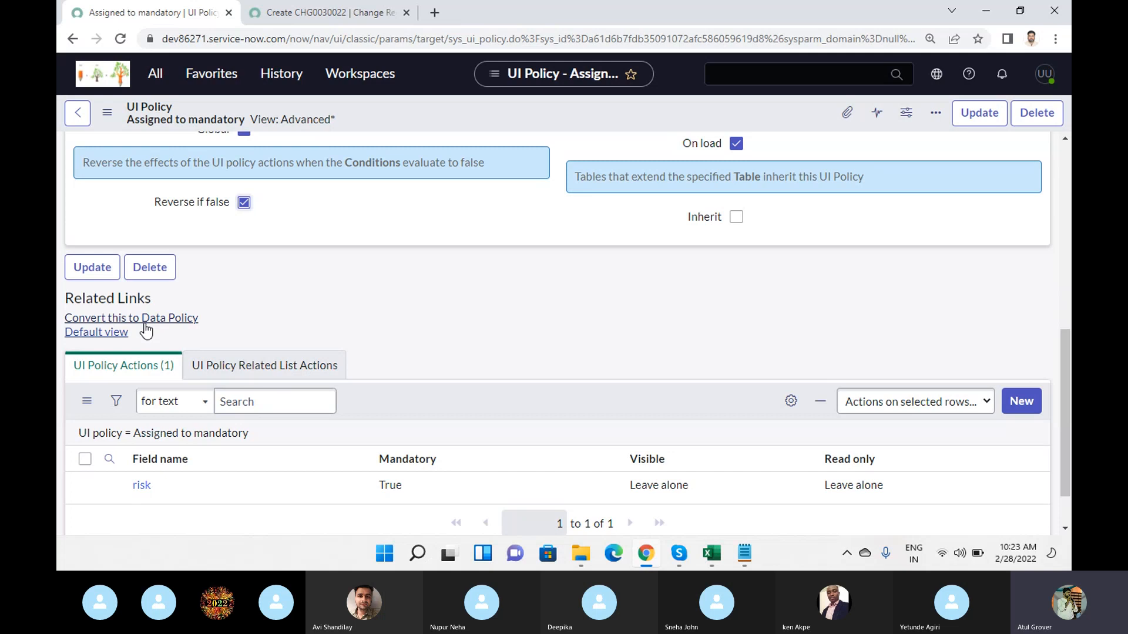
left_click(144, 323)
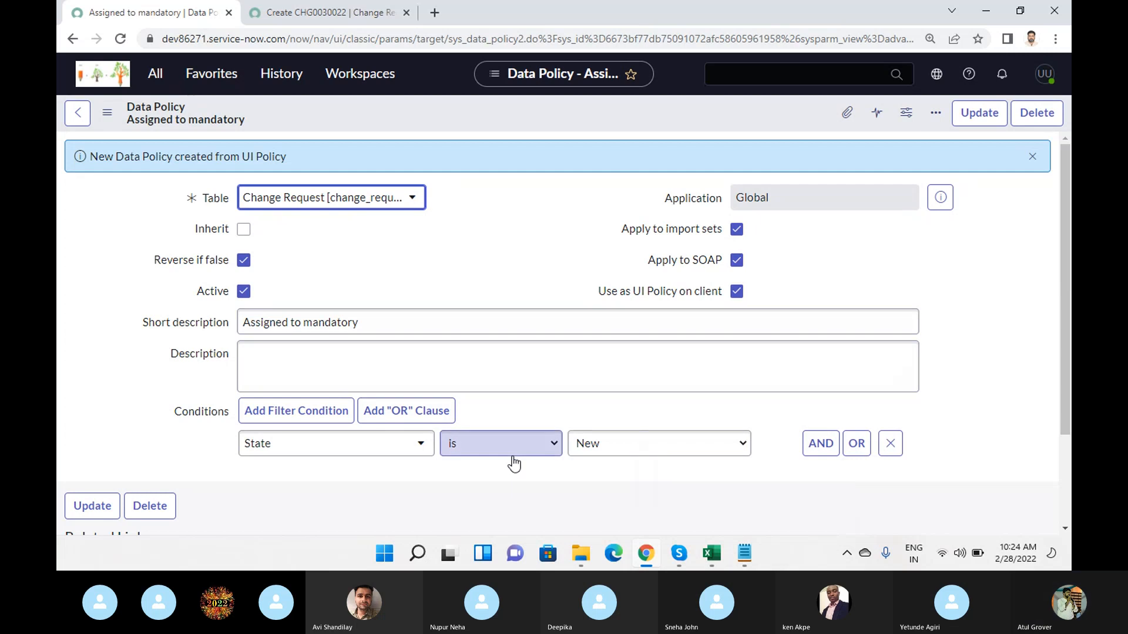
left_click_drag(621, 229, 720, 226)
left_click_drag(643, 260, 724, 263)
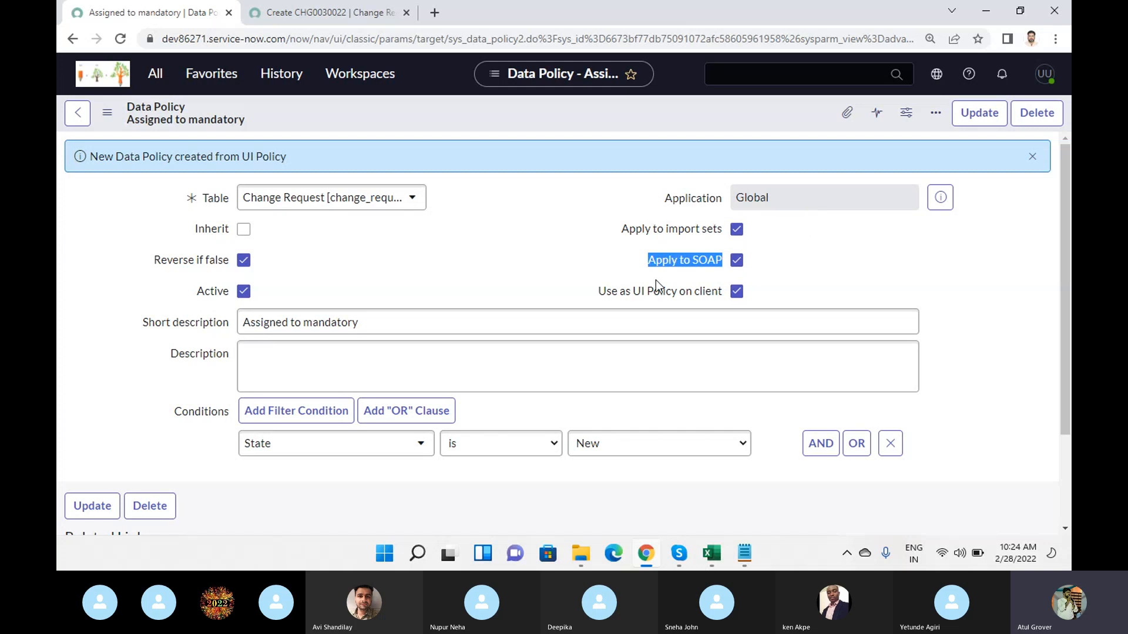
left_click_drag(598, 291, 723, 294)
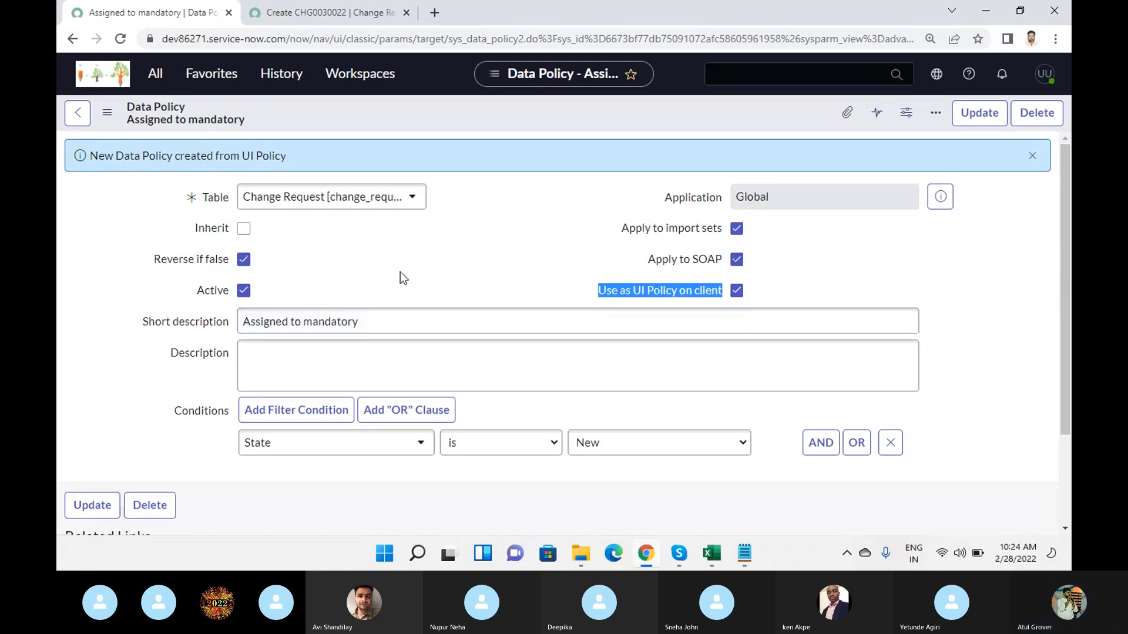
- Load the data policy's related lists, look over the record, and go back to the UI policy
scroll(400, 272, "down", 2)
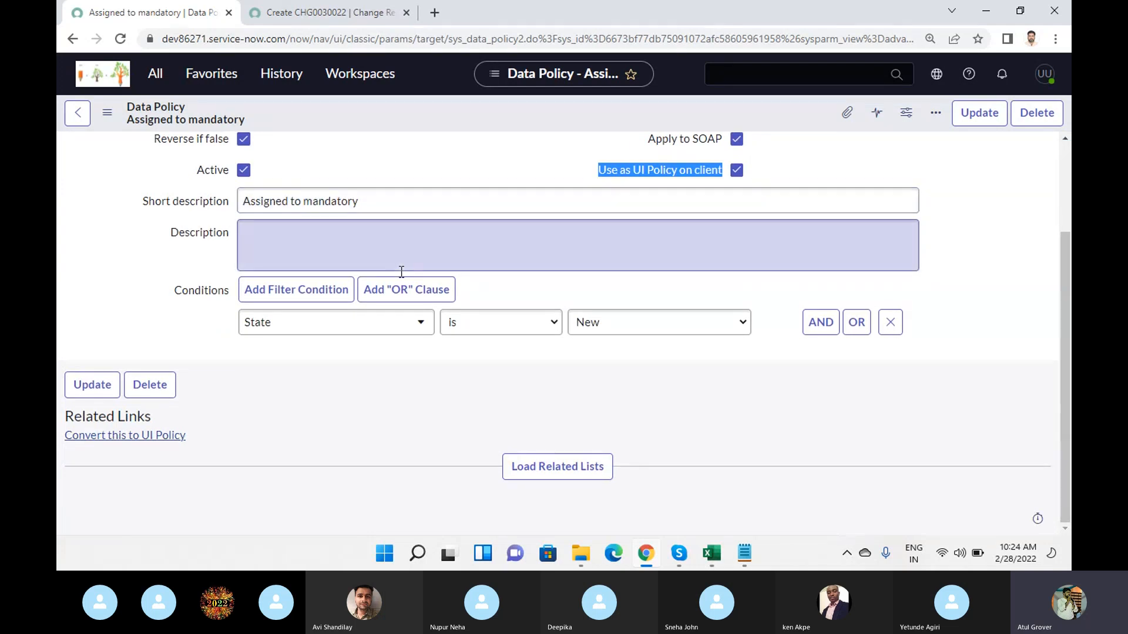
left_click(555, 473)
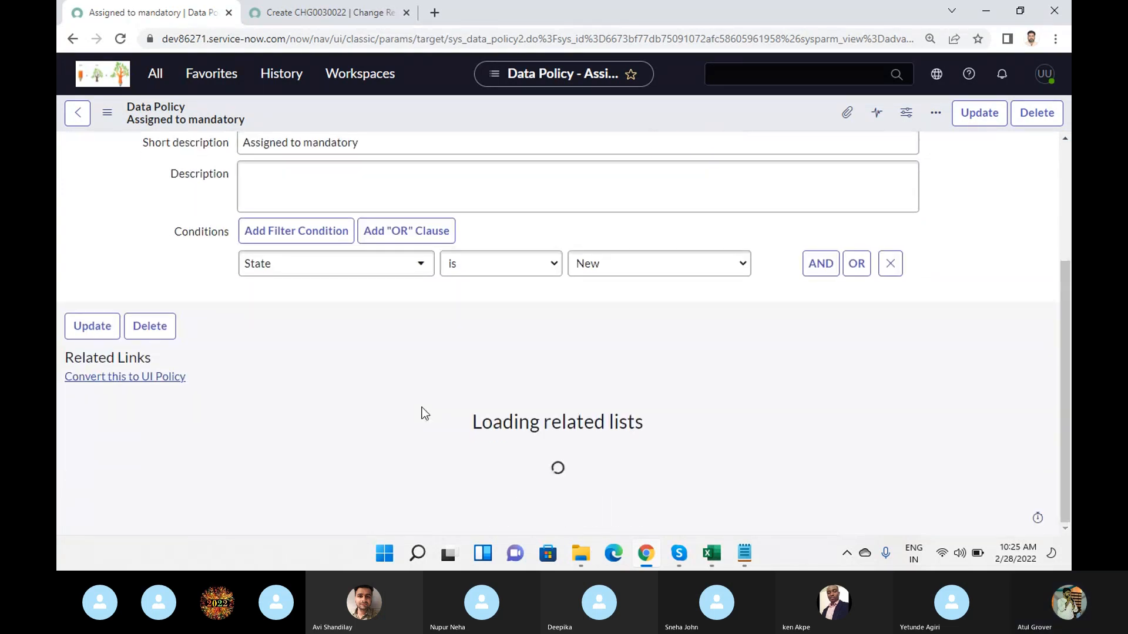
scroll(423, 407, "up", 3)
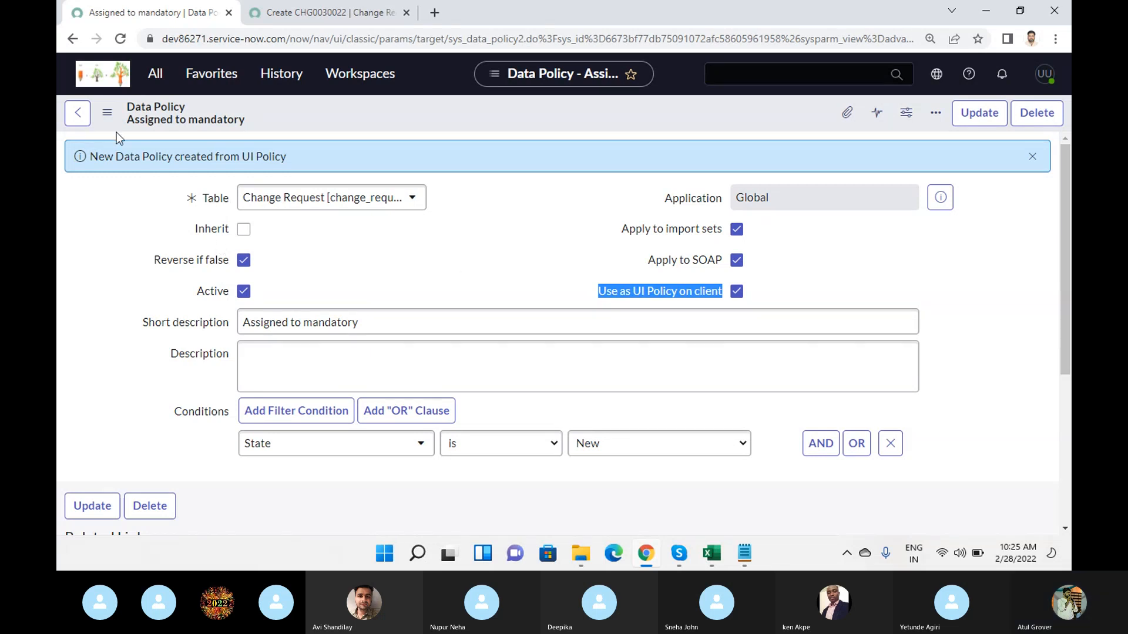
left_click(78, 113)
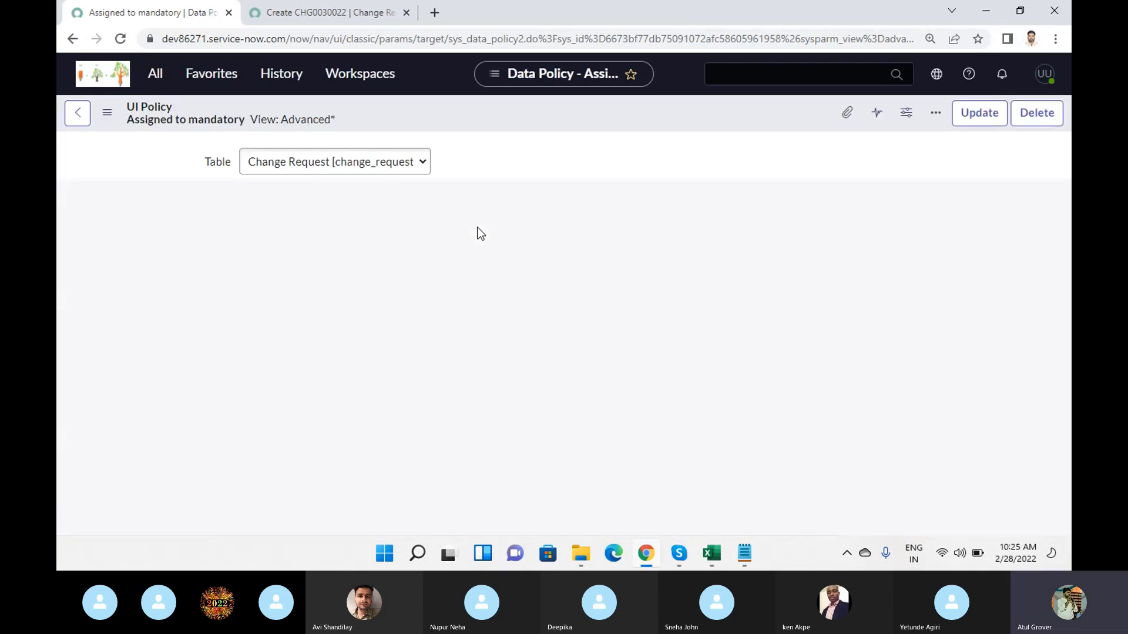
- Switch to Skype, call each participant listed as not on this call, close the list, and return to Chrome
mouse_move(679, 555)
left_click(632, 465)
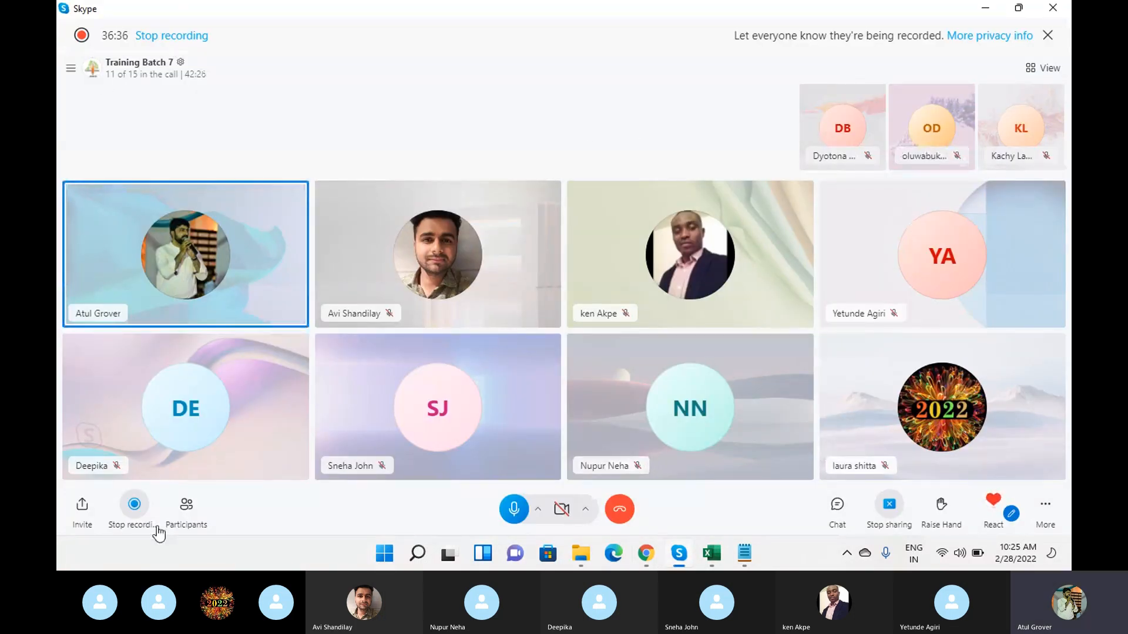
left_click(186, 504)
scroll(649, 317, "down", 5)
left_click(711, 354)
left_click(713, 399)
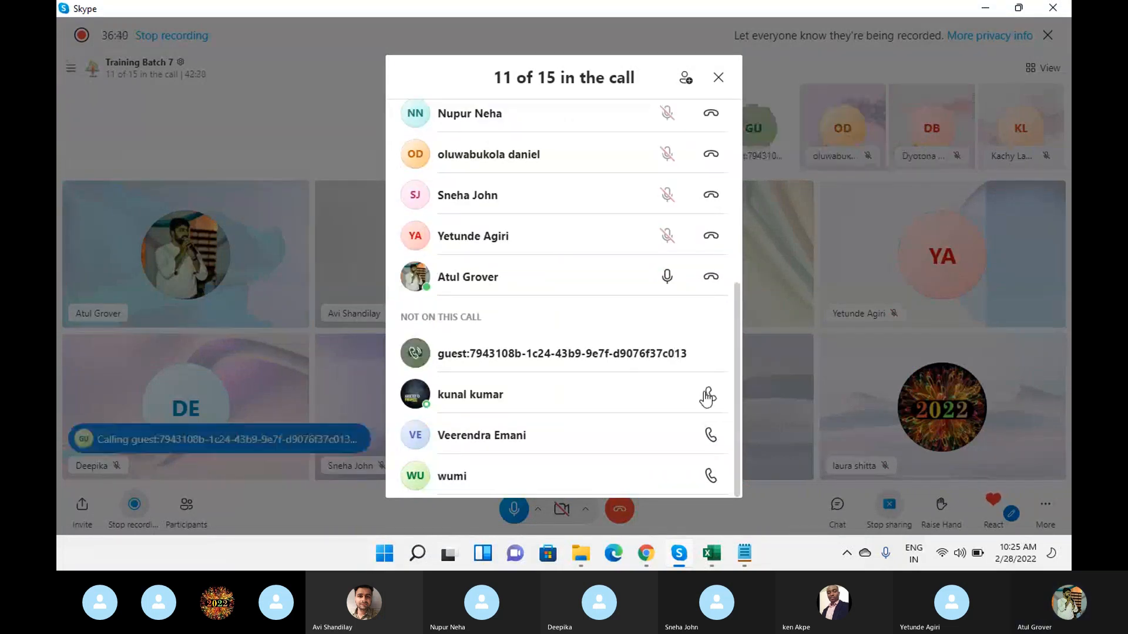
left_click(711, 435)
left_click(711, 476)
left_click(719, 78)
mouse_move(646, 554)
mouse_move(644, 497)
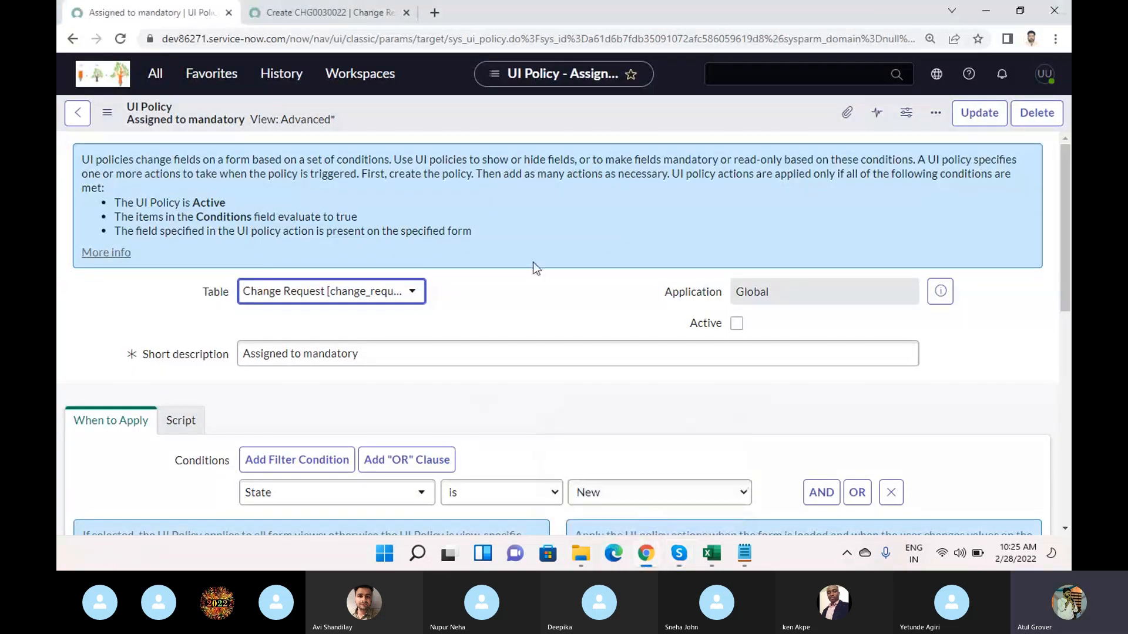
- Examine the UI policy's Active state, condition options, Run scripts setting and policy actions following the conversion
scroll(528, 298, "down", 3)
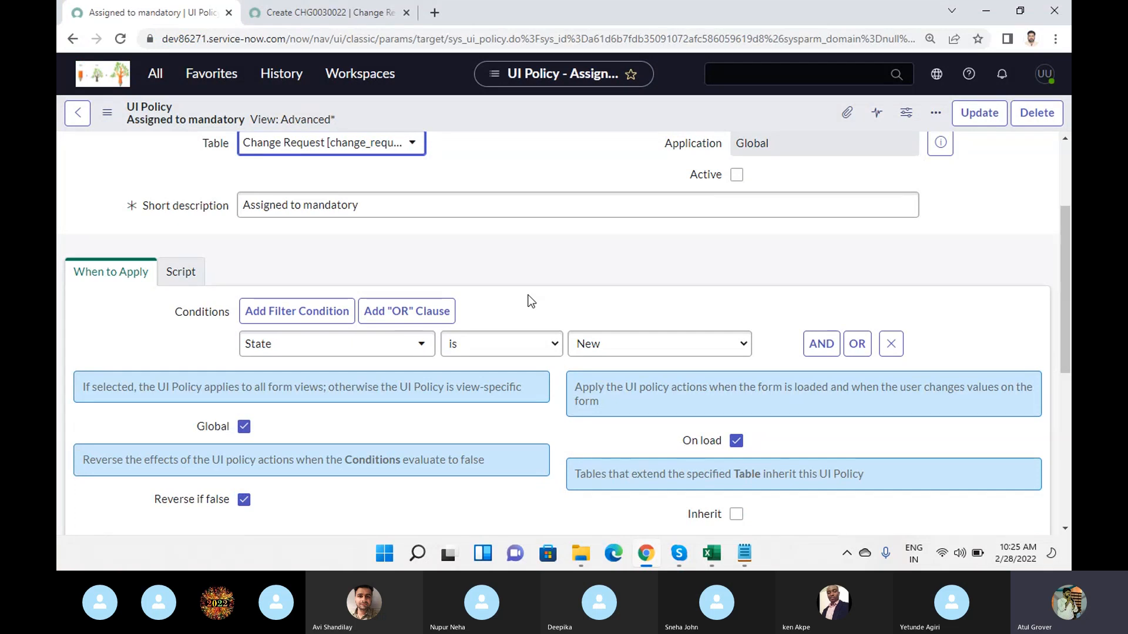
left_click(179, 274)
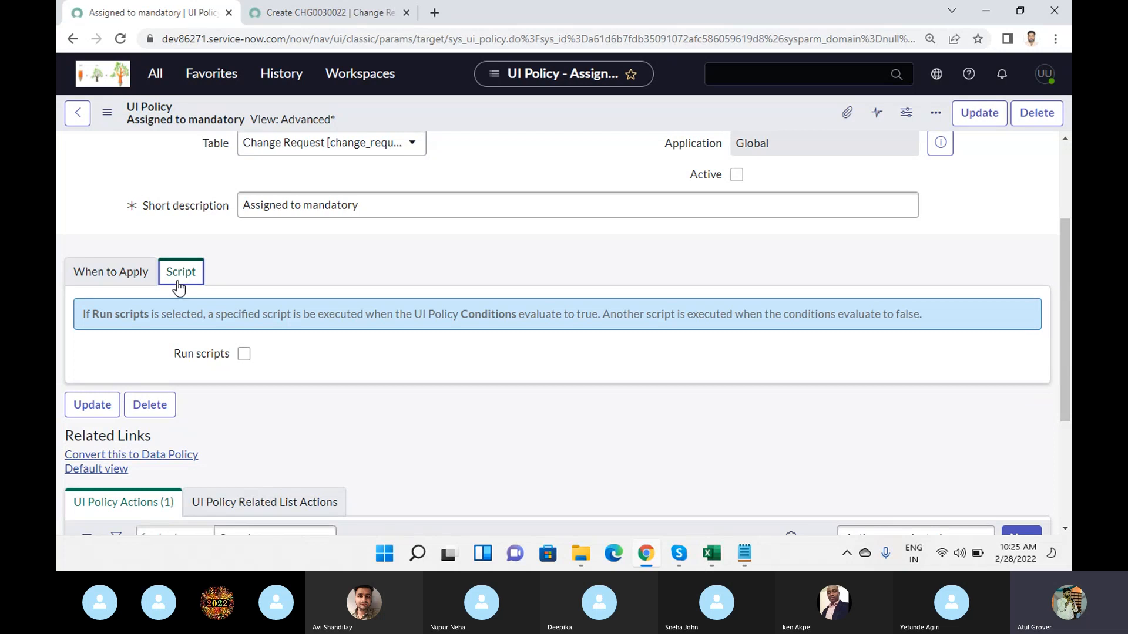
scroll(185, 319, "down", 3)
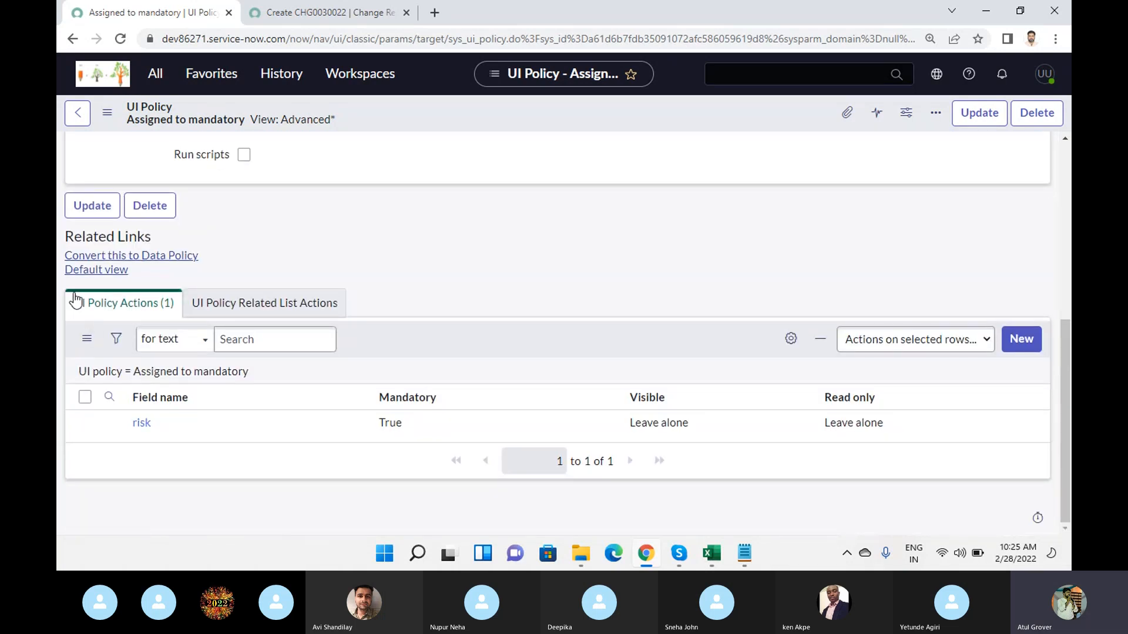
scroll(364, 234, "up", 5)
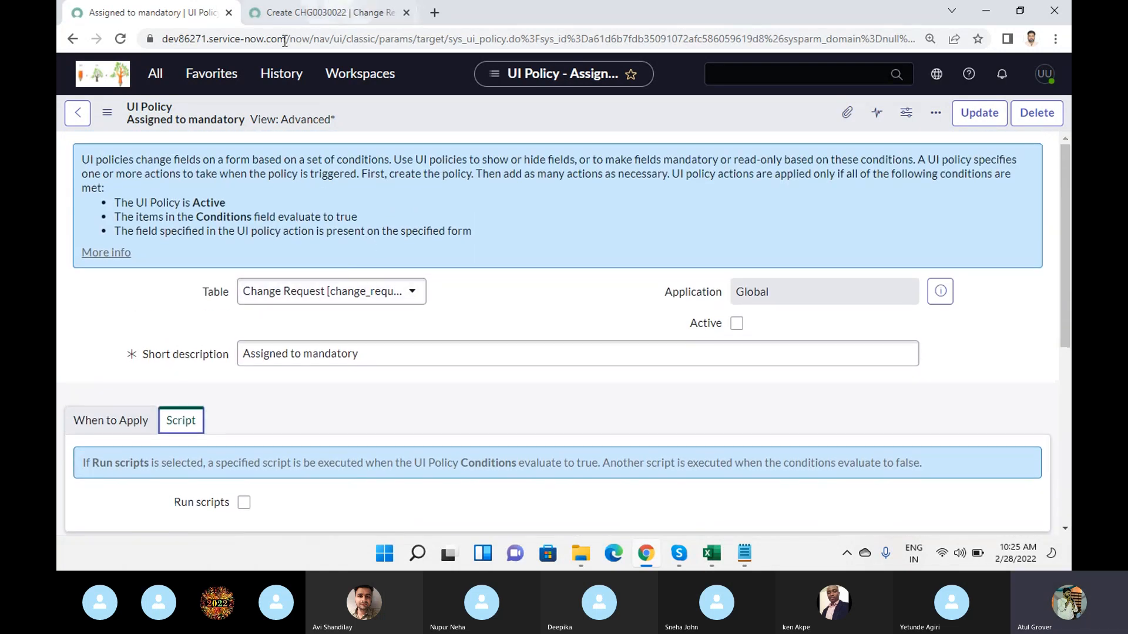
- Load incident.do in place of the change request to open a new incident form, discarding the unsaved changes
left_click(300, 18)
left_click_drag(291, 39, 632, 34)
type("inci")
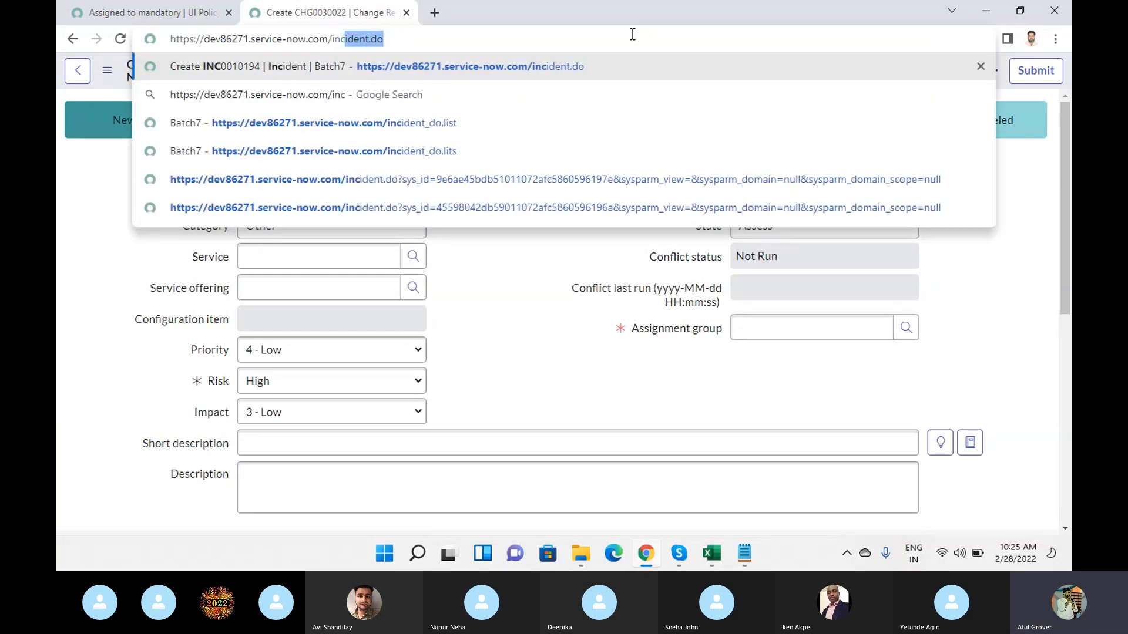
key("Return")
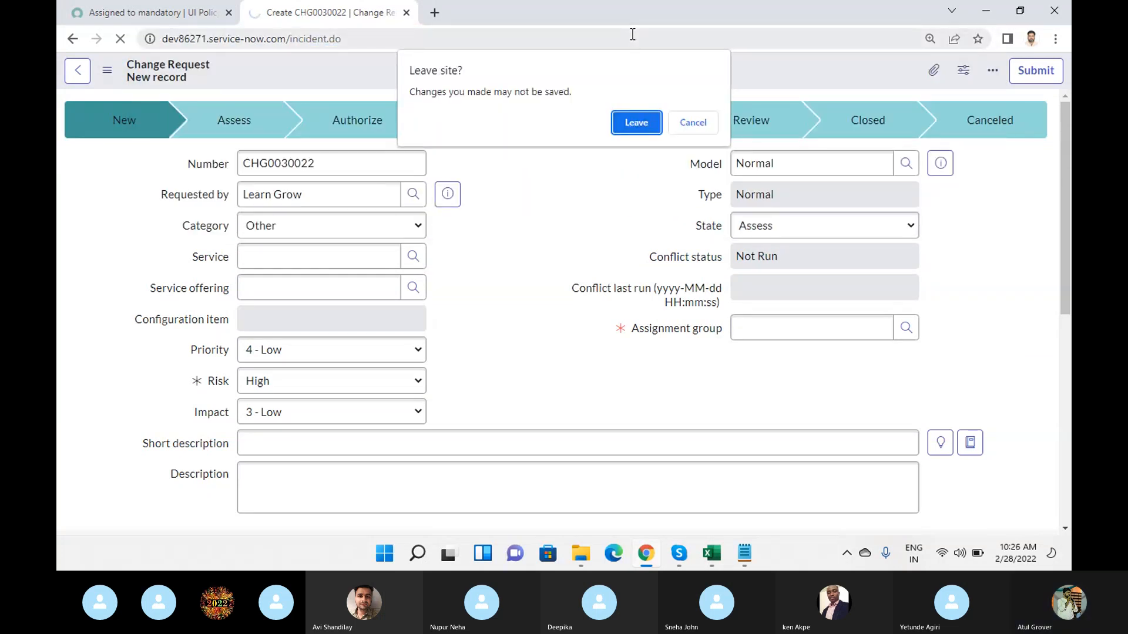
key("Return")
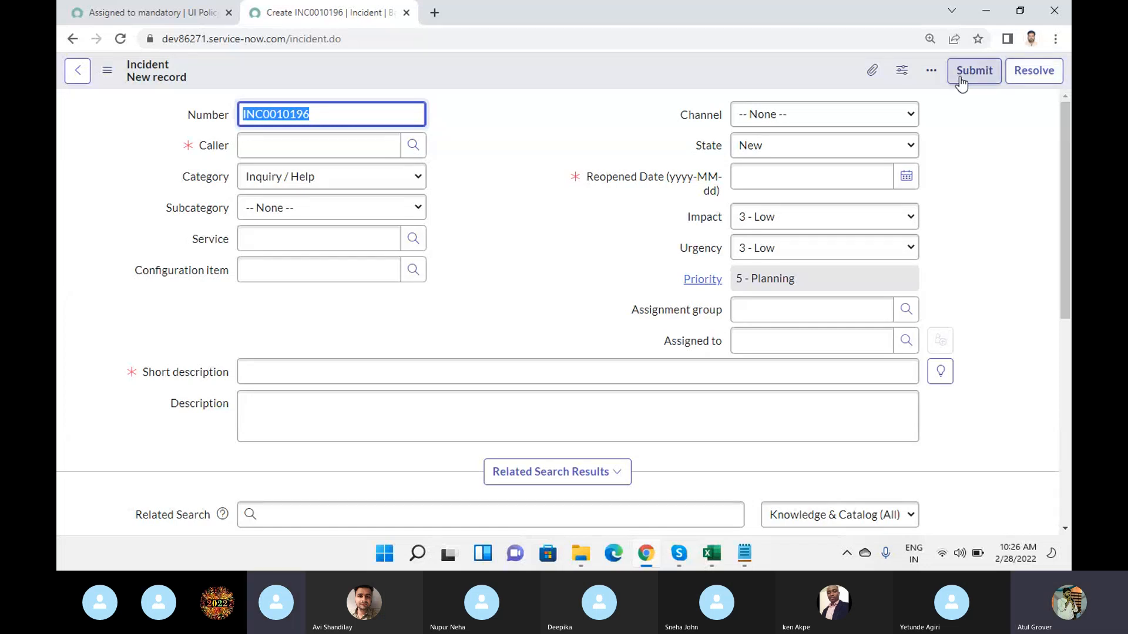
- Examine the new incident form's context menu options, its Submit and Resolve actions, and the fields down to Resolution Information
right_click(589, 69)
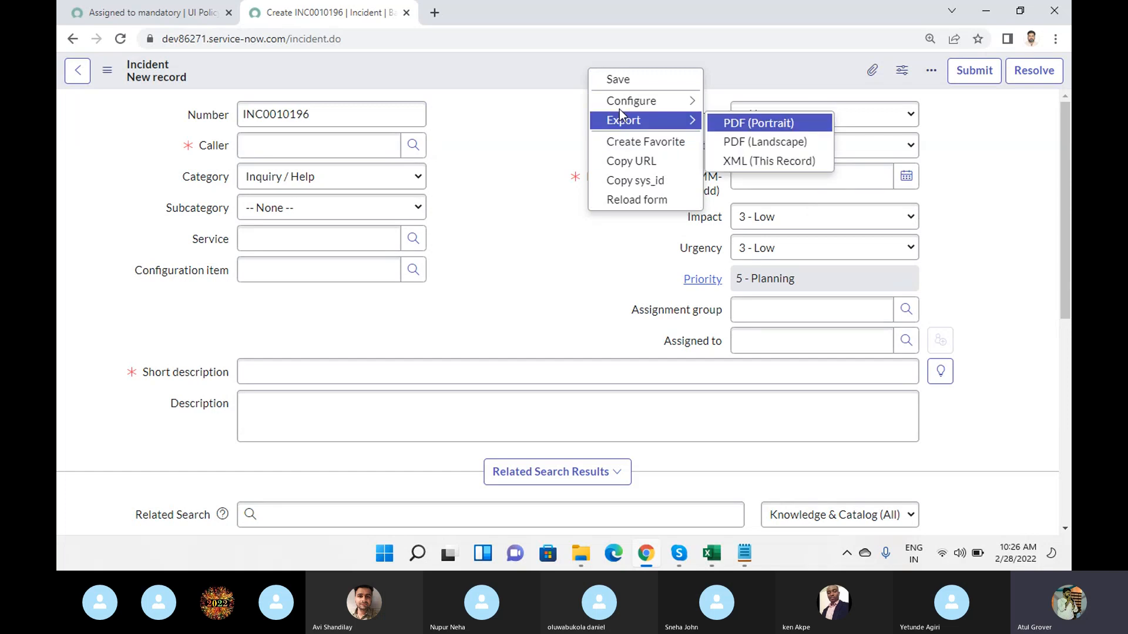
left_click(109, 75)
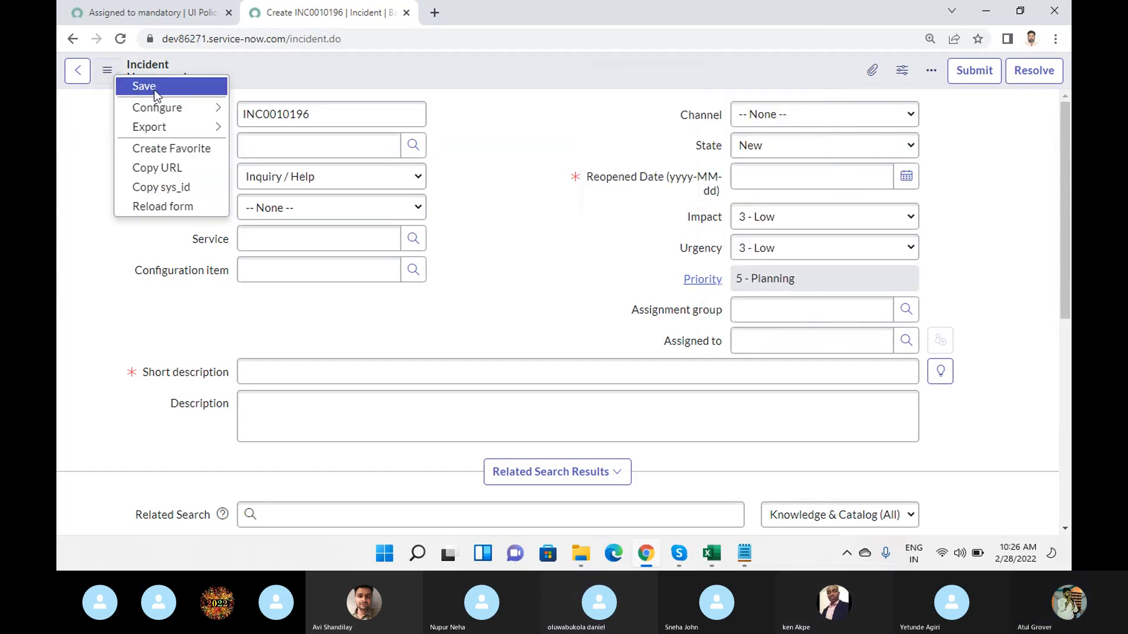
mouse_move(150, 108)
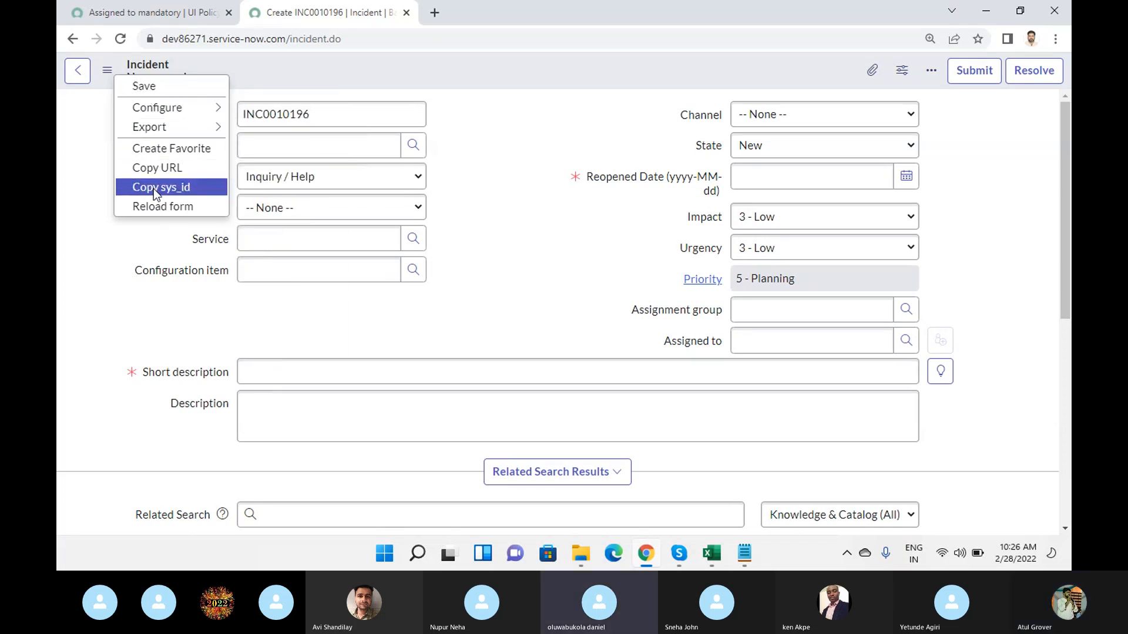
scroll(515, 149, "down", 7)
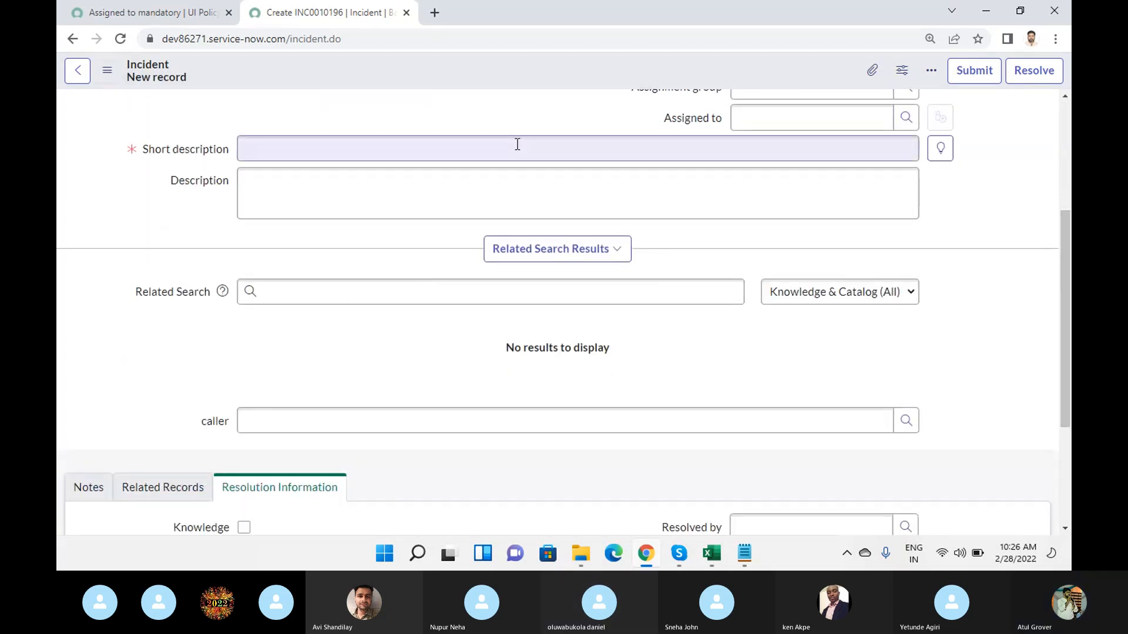
scroll(516, 149, "up", 6)
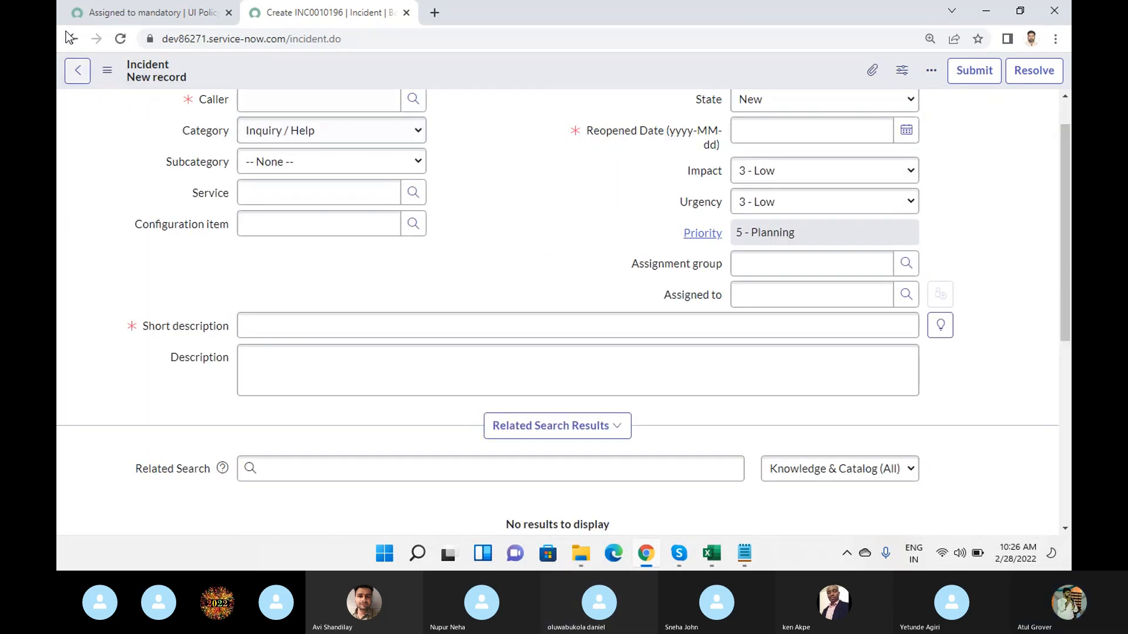
scroll(359, 231, "down", 5)
scroll(358, 228, "up", 6)
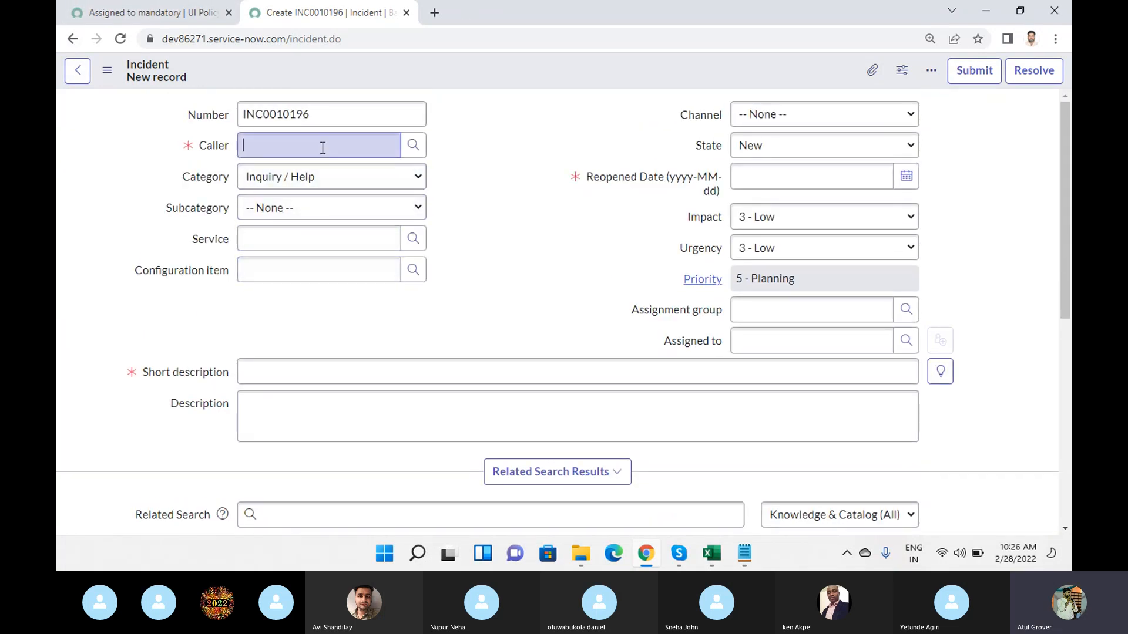
- Fill in the caller, short description "sfasdfasdf" and today's date as Reopened Date, and save the incident without leaving the form
type("learn")
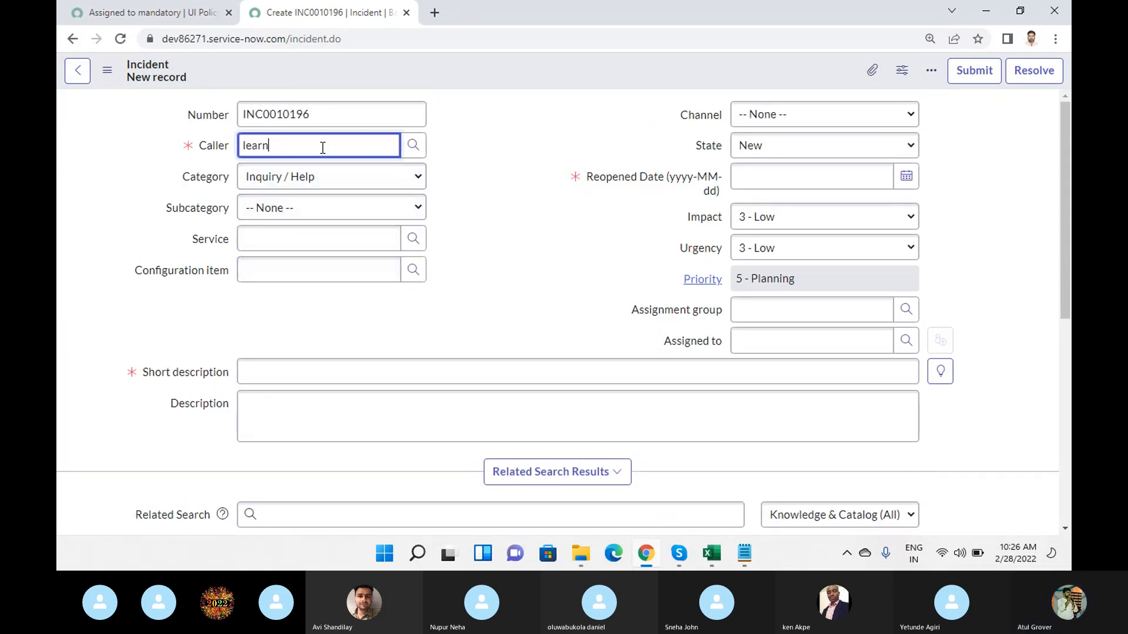
left_click(299, 183)
left_click(319, 365)
type("sfasdfasdf")
left_click(906, 176)
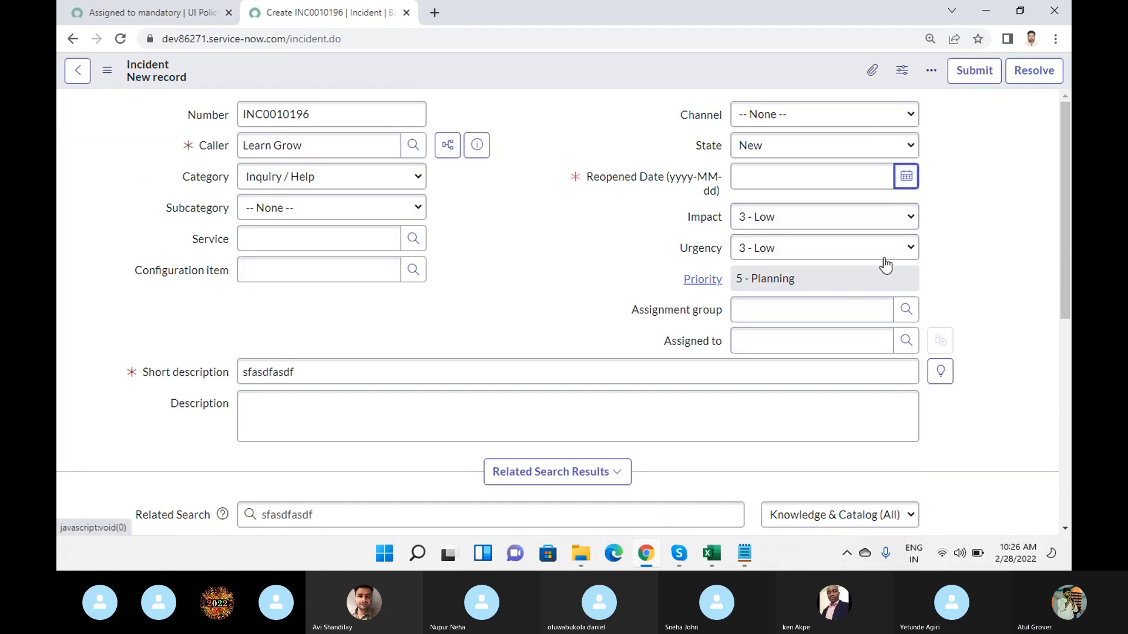
left_click(904, 178)
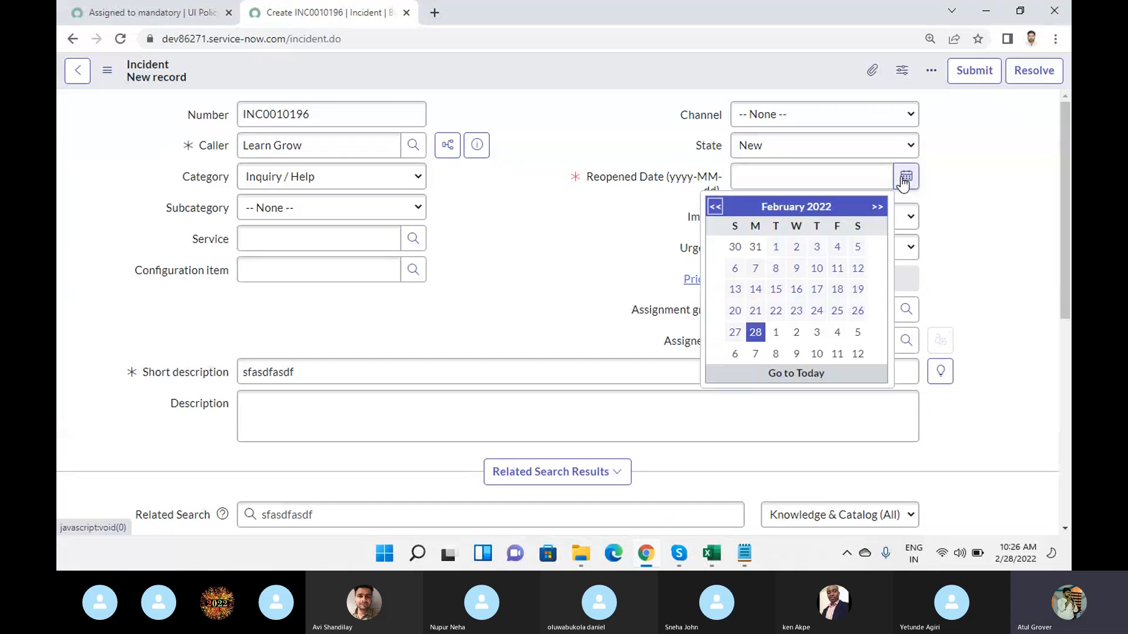
left_click(803, 375)
right_click(517, 71)
left_click(523, 75)
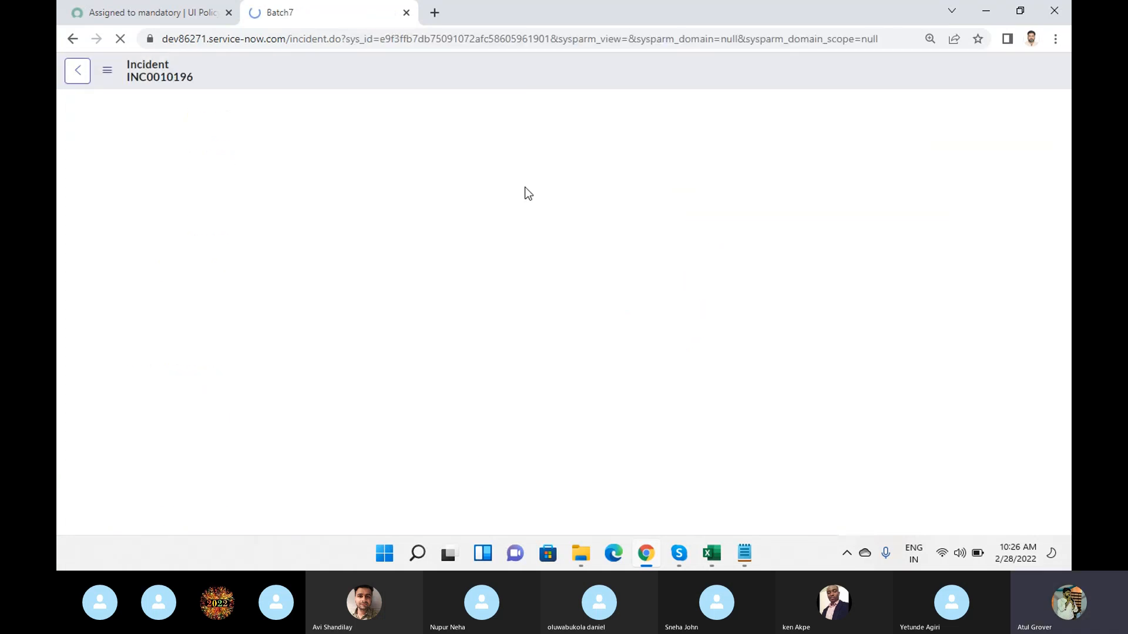
- Look over the saved incident record down to its Related Links and related lists area
scroll(269, 319, "down", 5)
scroll(269, 319, "up", 3)
scroll(269, 320, "down", 5)
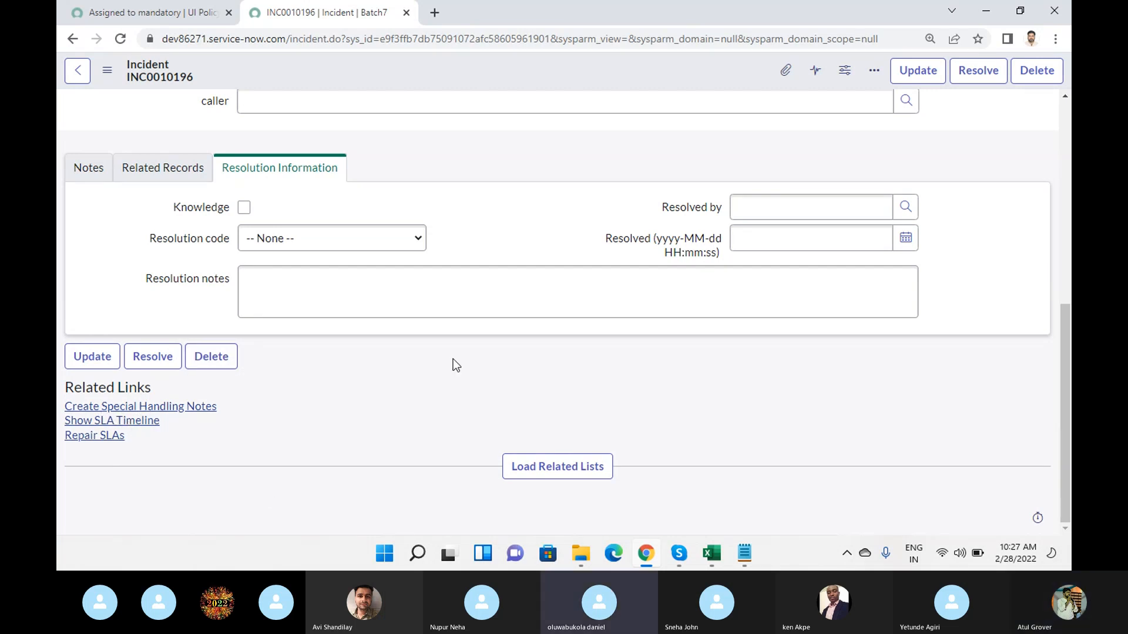
- From the UI policy page, filter the application navigator for "related Li", and return to the saved incident
left_click(153, 16)
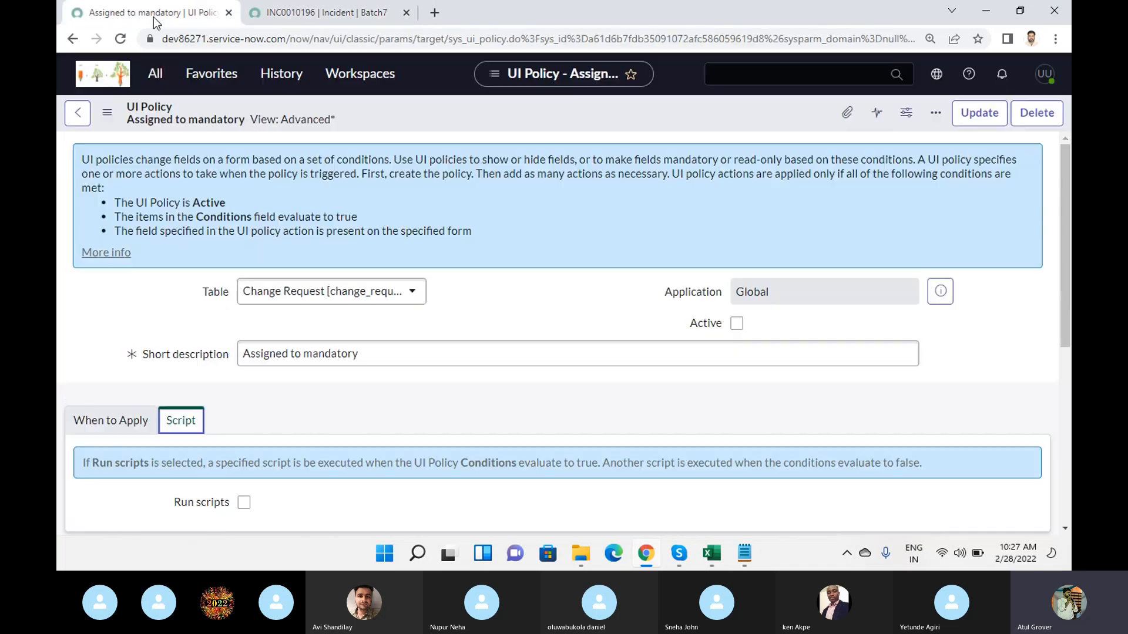
left_click(155, 73)
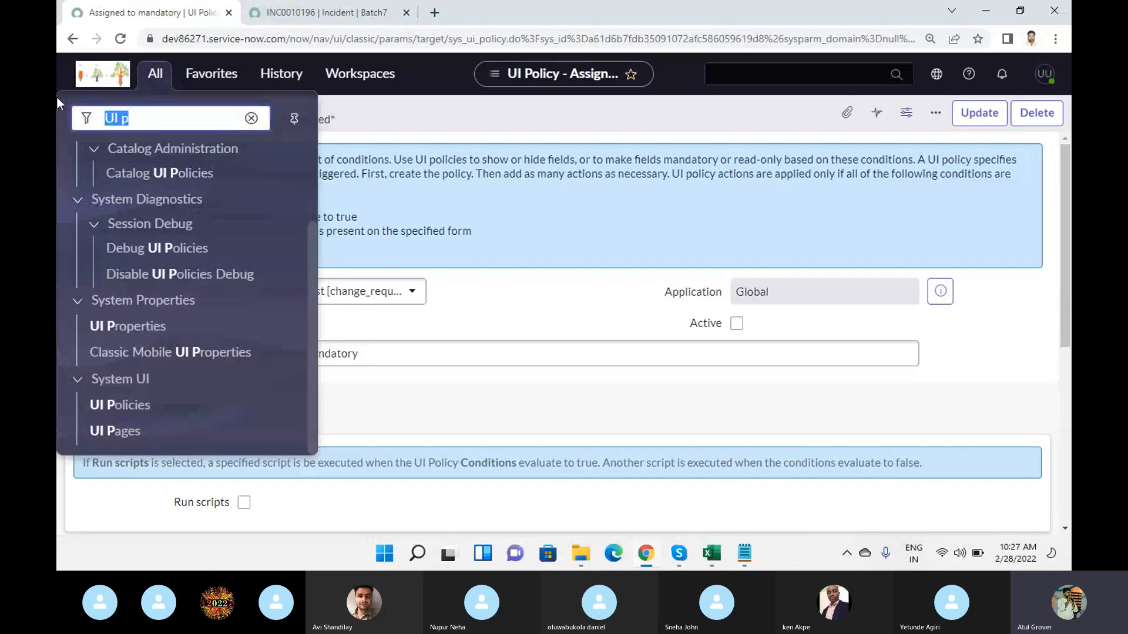
type("relate")
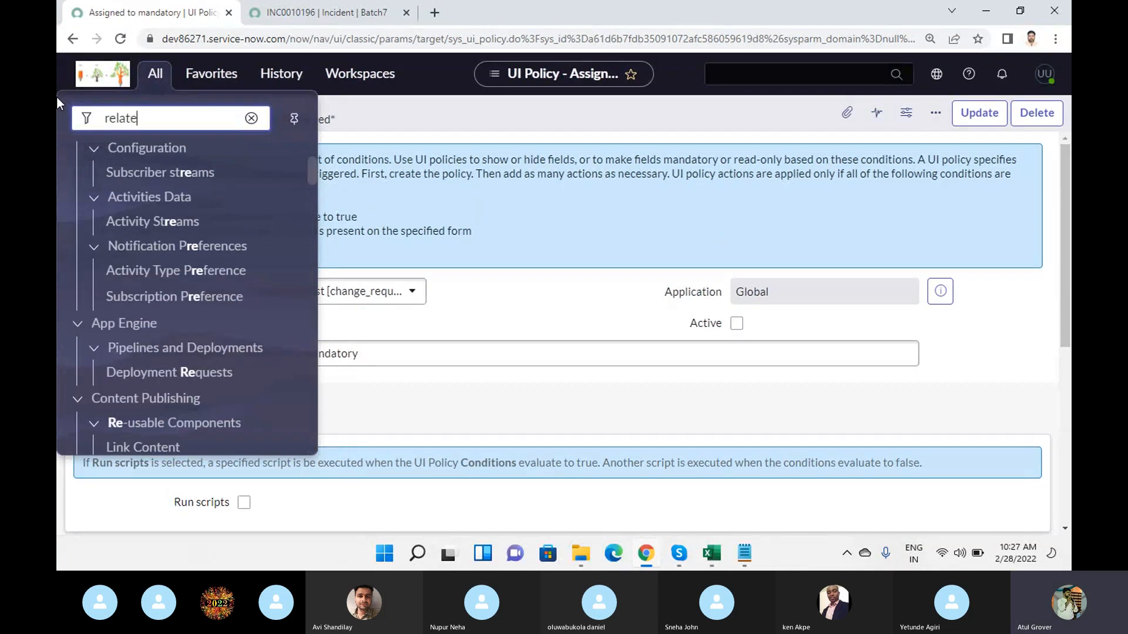
type("d ")
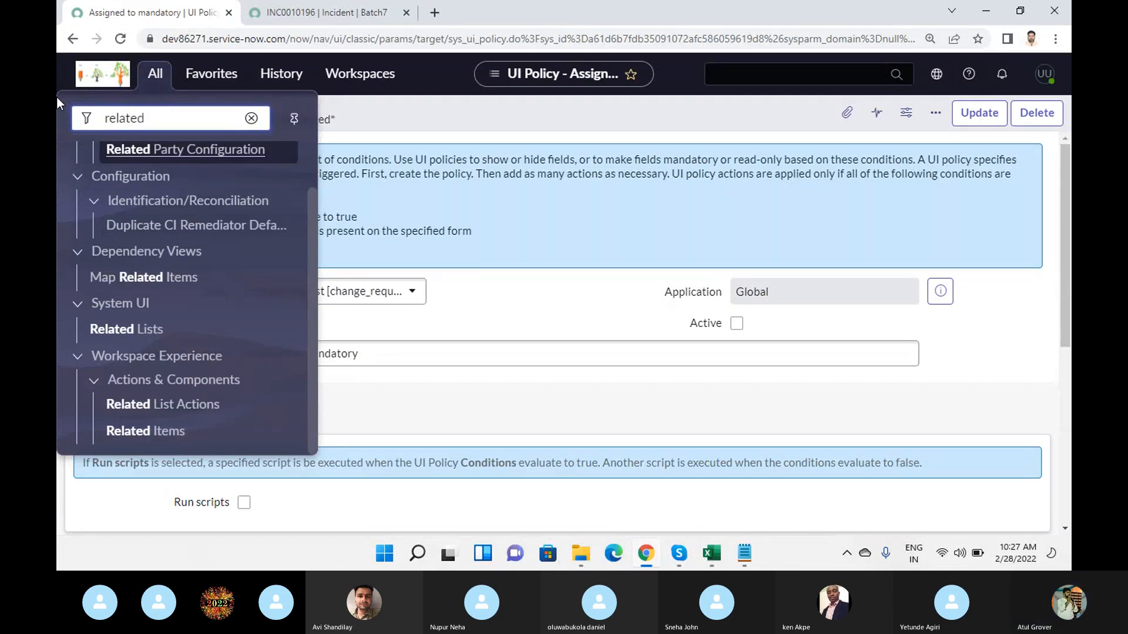
type("Li")
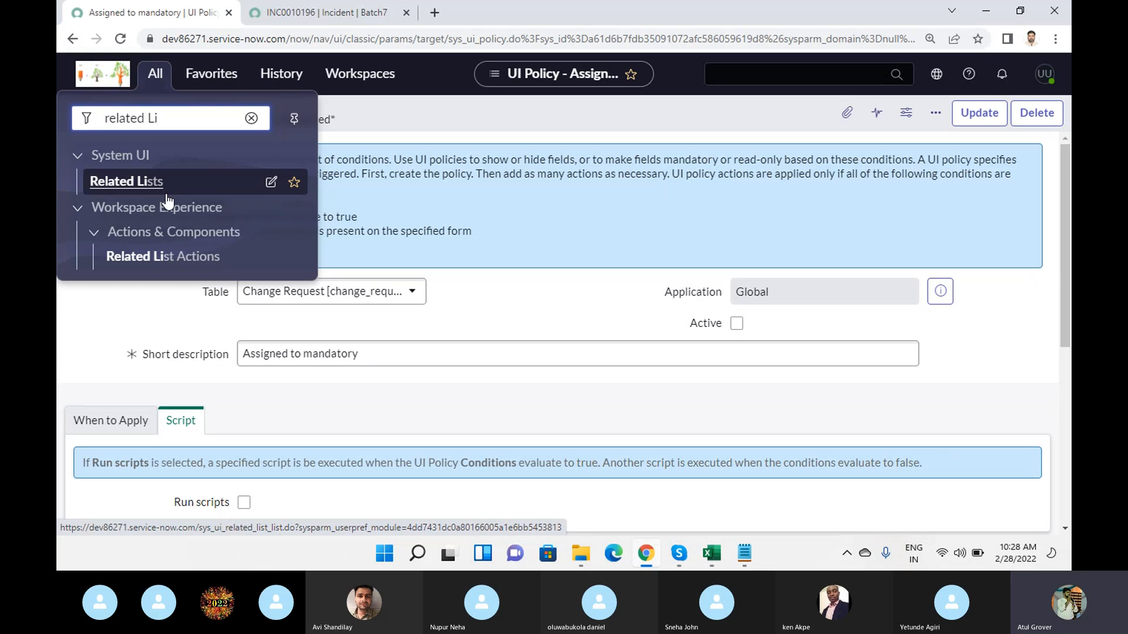
left_click(329, 17)
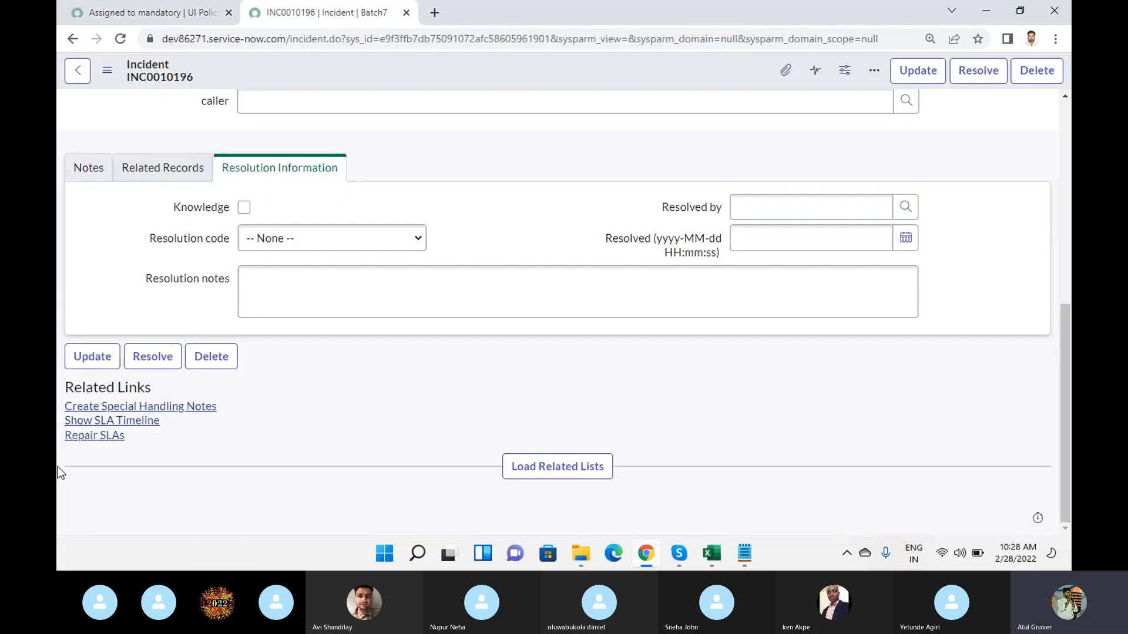
left_click(176, 17)
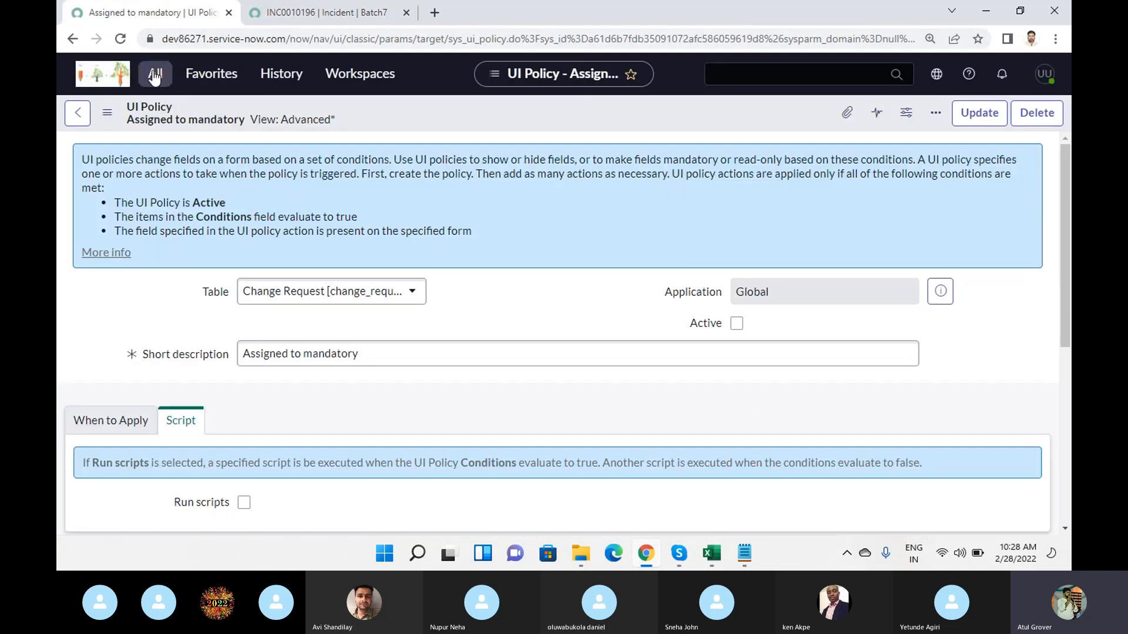
left_click(154, 77)
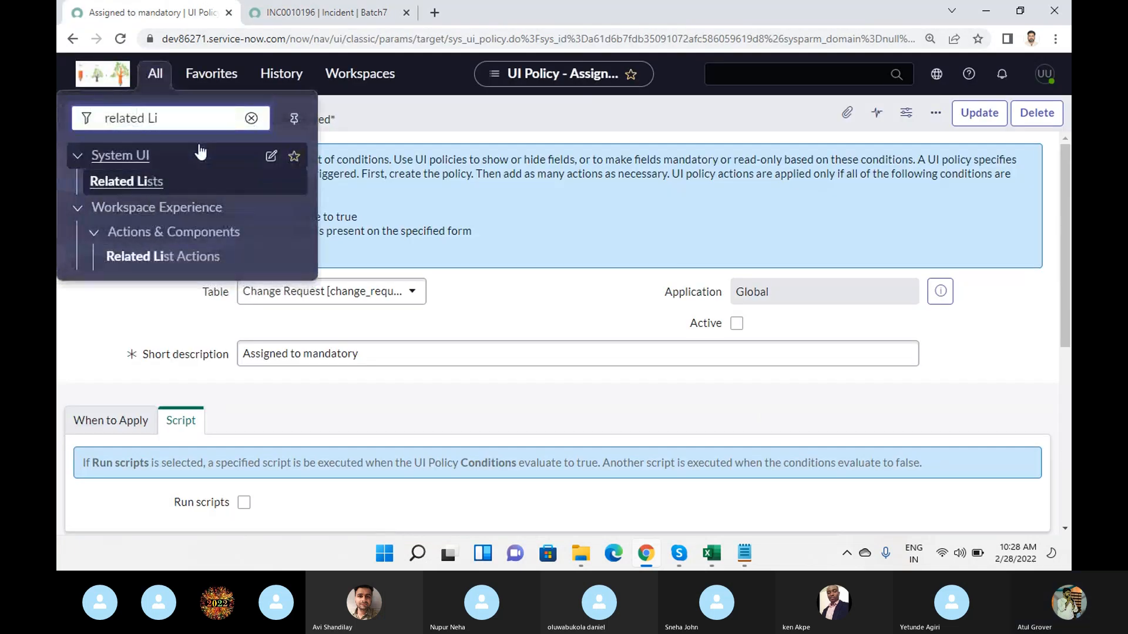
left_click(291, 17)
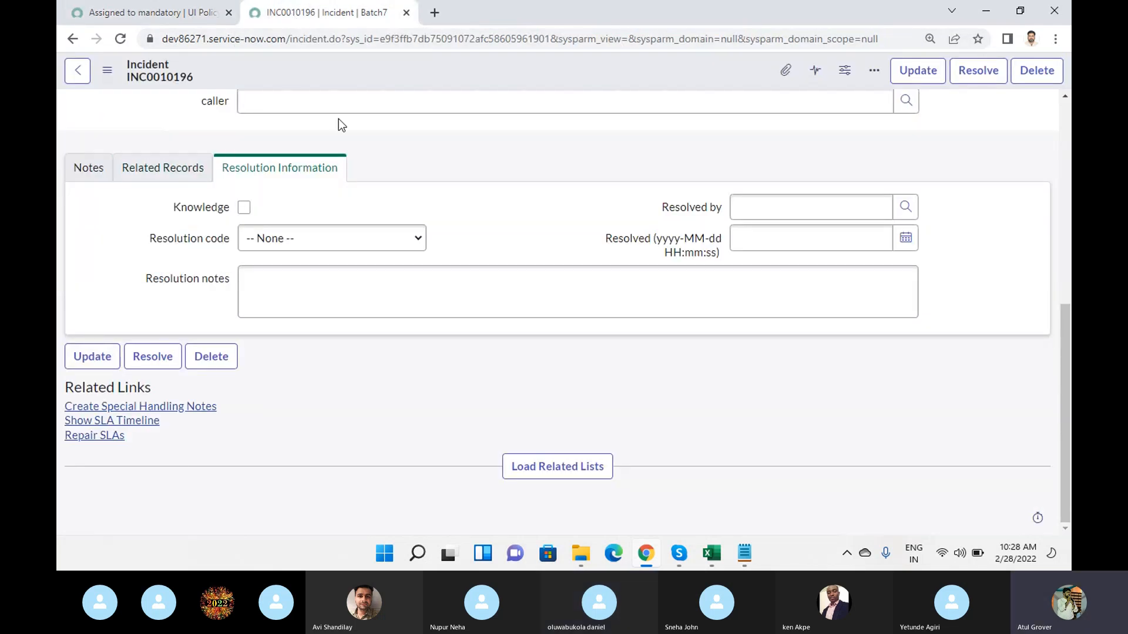
- Examine the saved incident's header actions, context menu options and Related Links as examples of UI actions
left_click(241, 302)
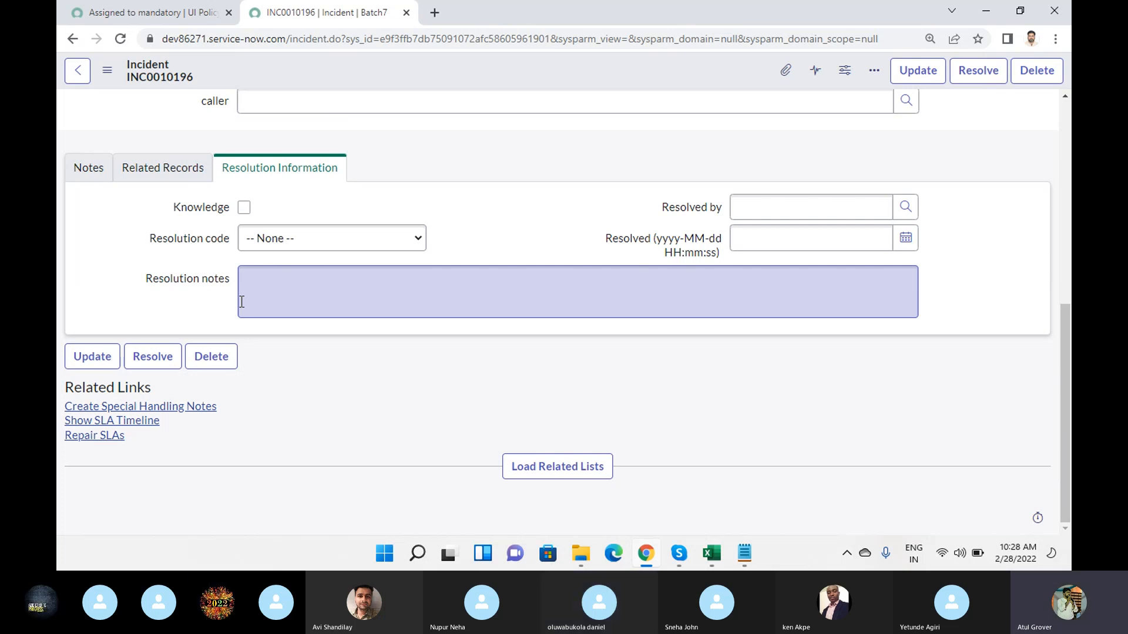
scroll(352, 210, "up", 1)
scroll(353, 210, "up", 2)
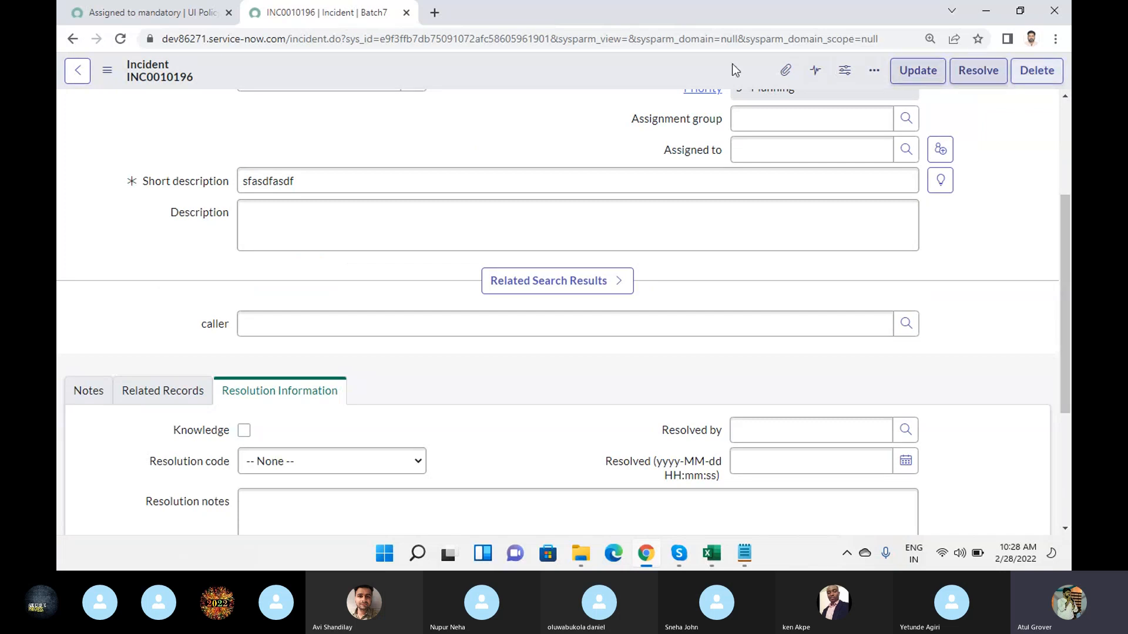
right_click(511, 74)
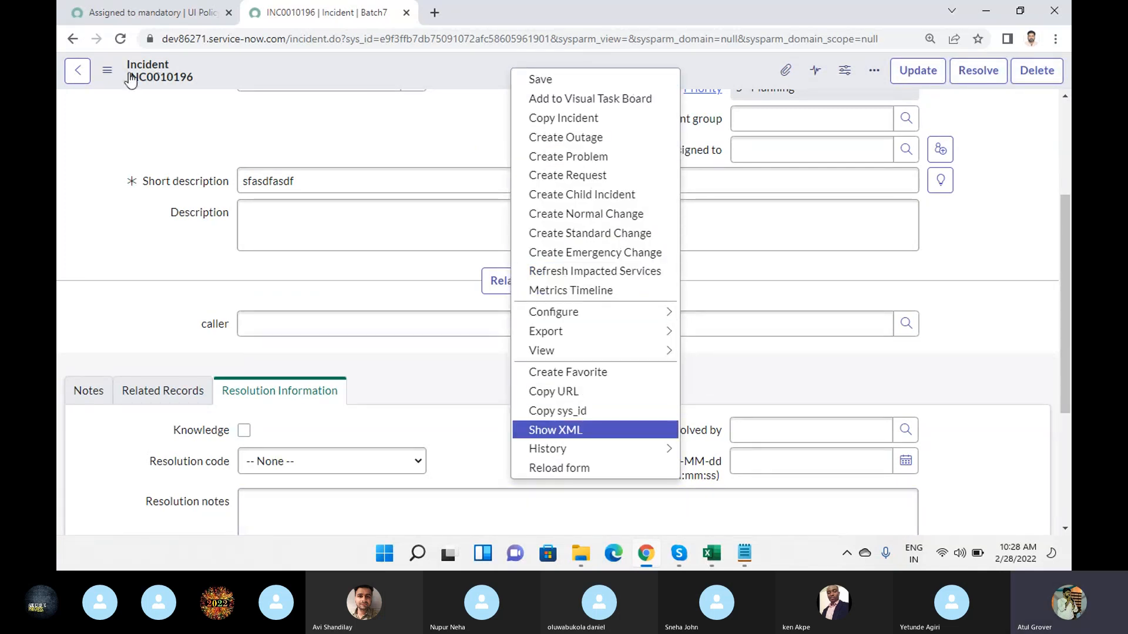
left_click(106, 71)
left_click(107, 71)
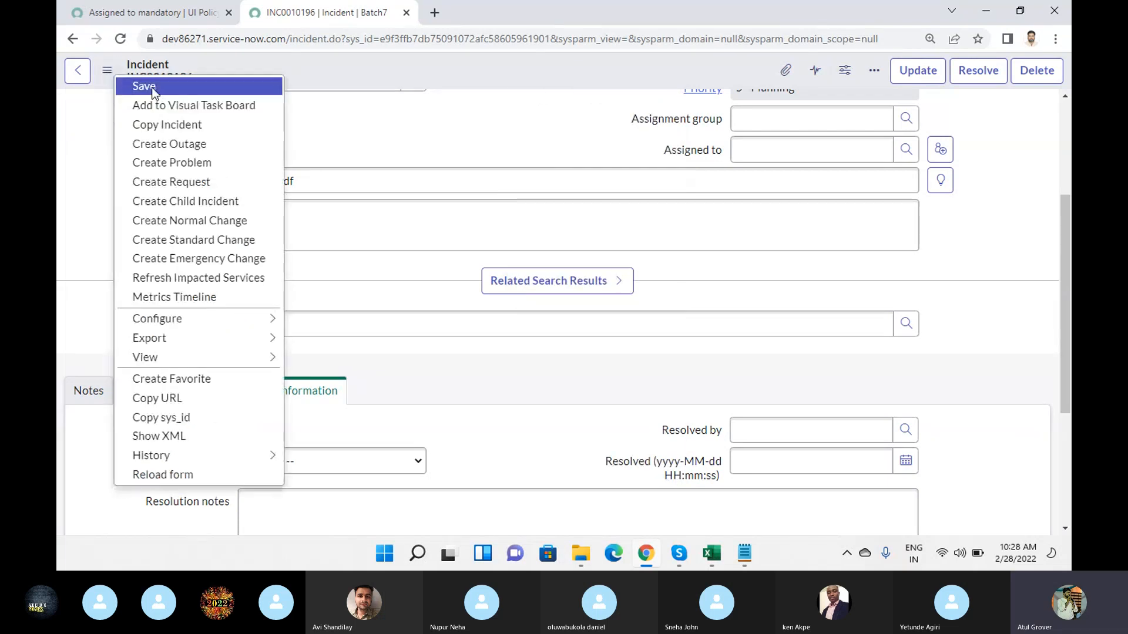
mouse_move(181, 463)
left_click(58, 312)
scroll(122, 305, "down", 4)
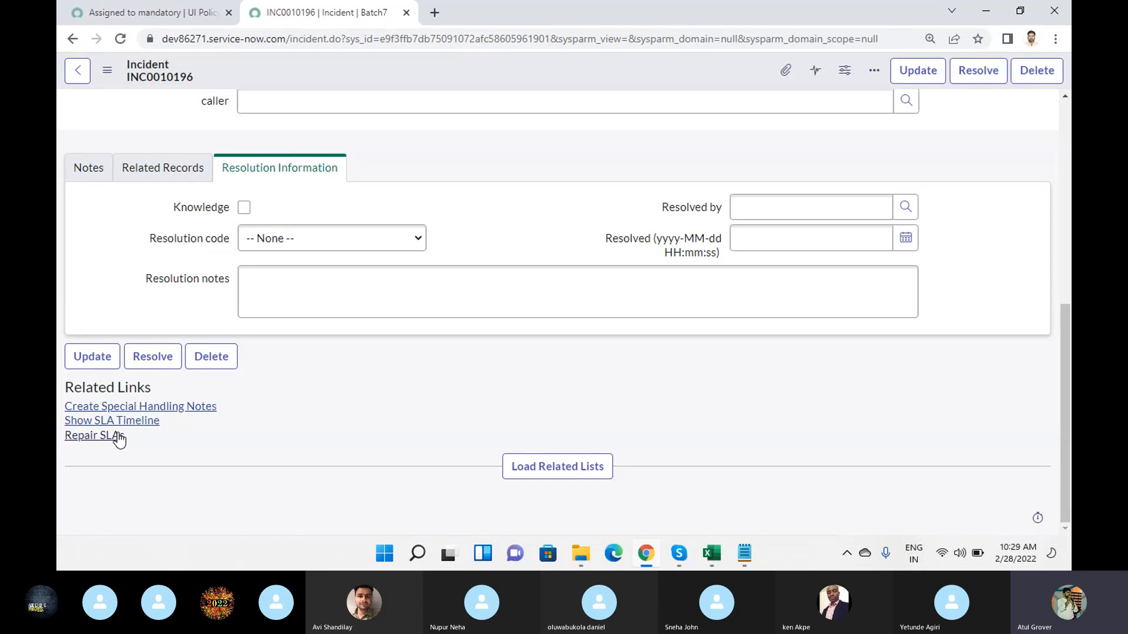
scroll(545, 171, "up", 7)
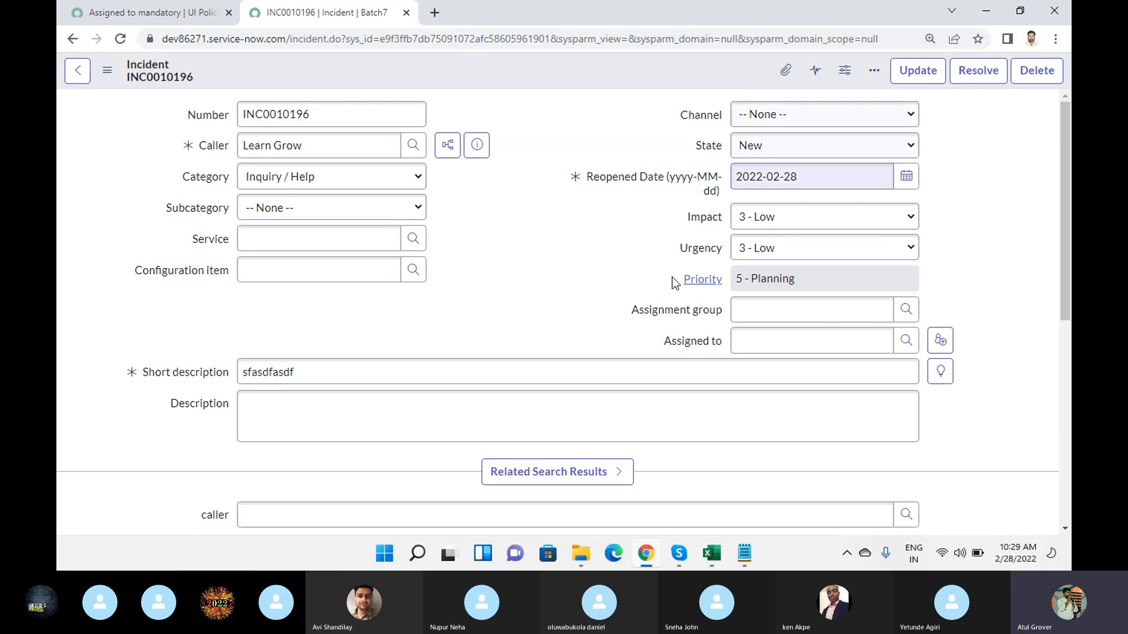
- From the UI policy page, search the application navigator for "UI Actio" and open the UI Actions list
left_click(154, 18)
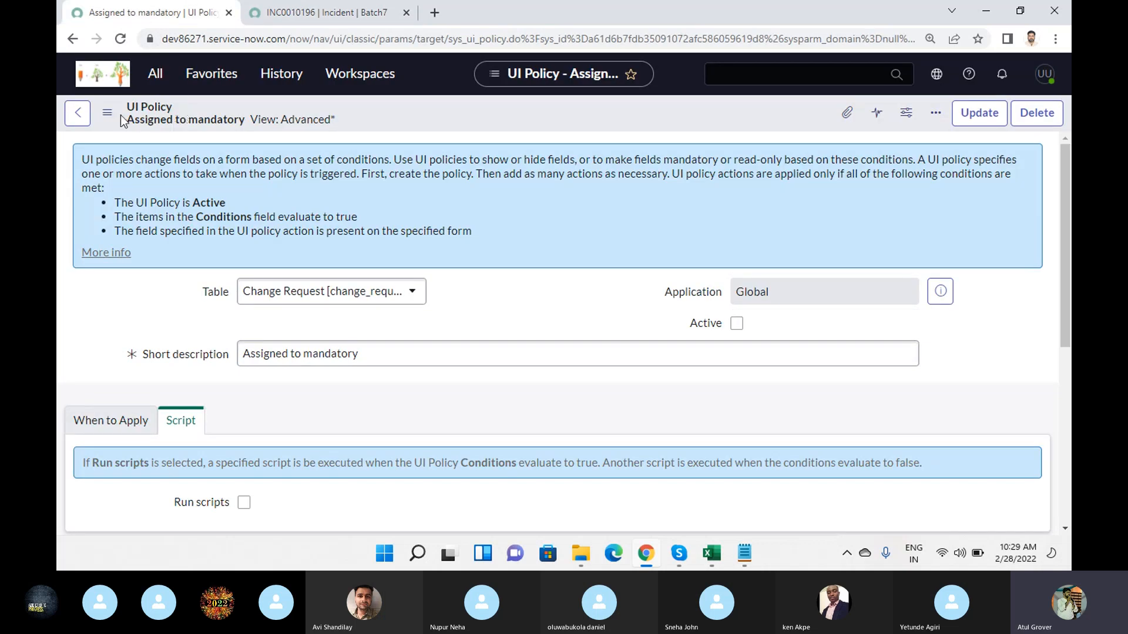
left_click(155, 73)
left_click_drag(176, 126, 59, 117)
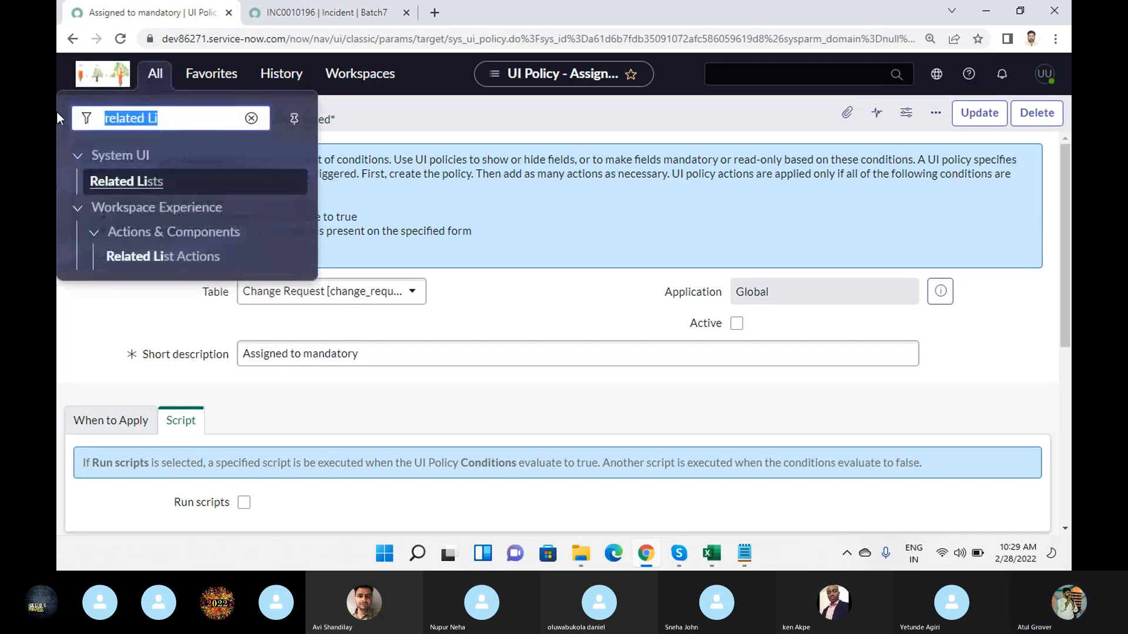
type("UI Ac")
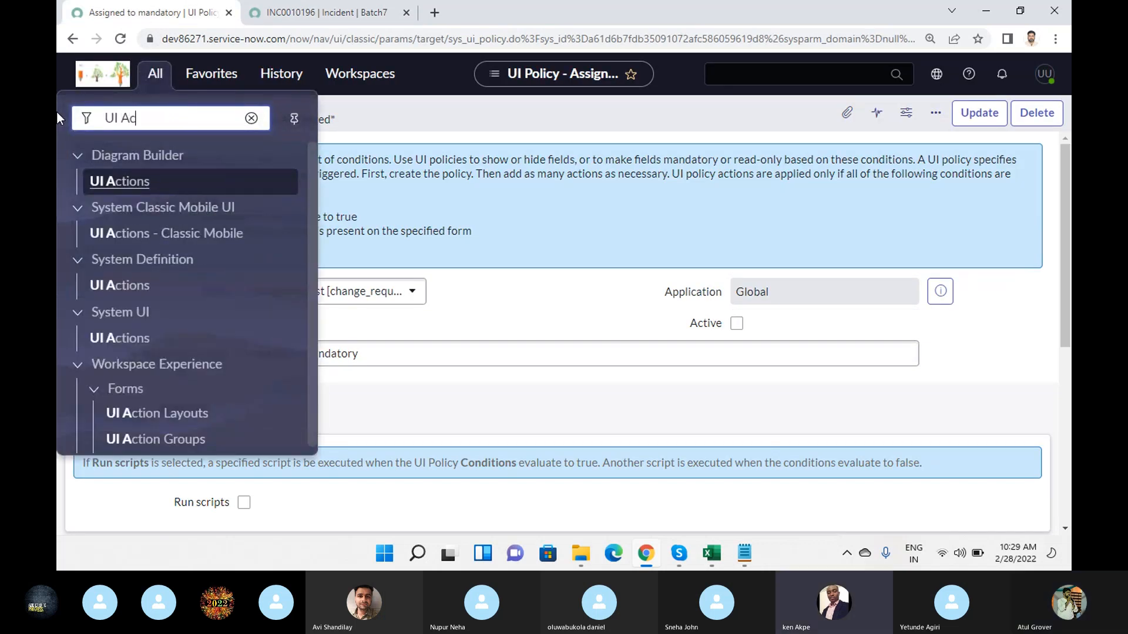
type("tio")
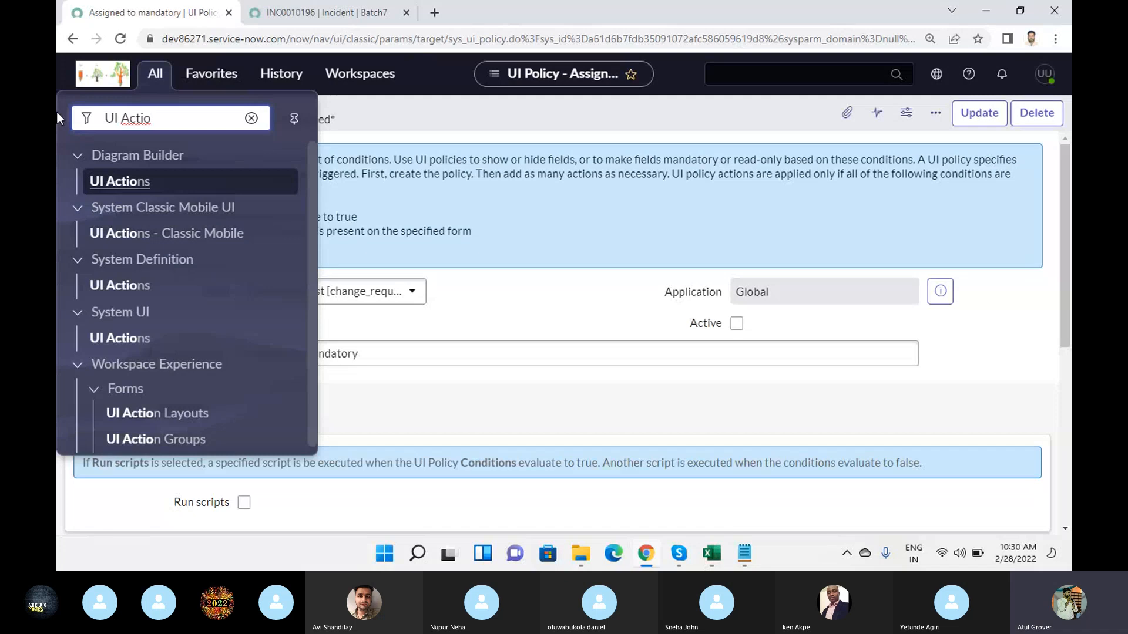
left_click(324, 18)
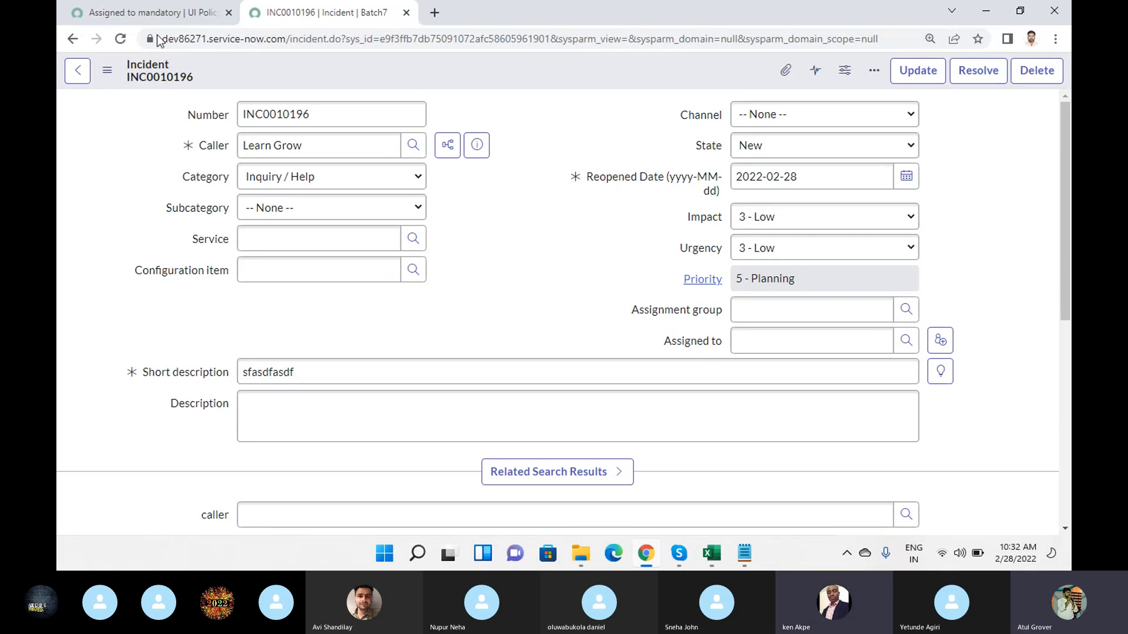
left_click(133, 16)
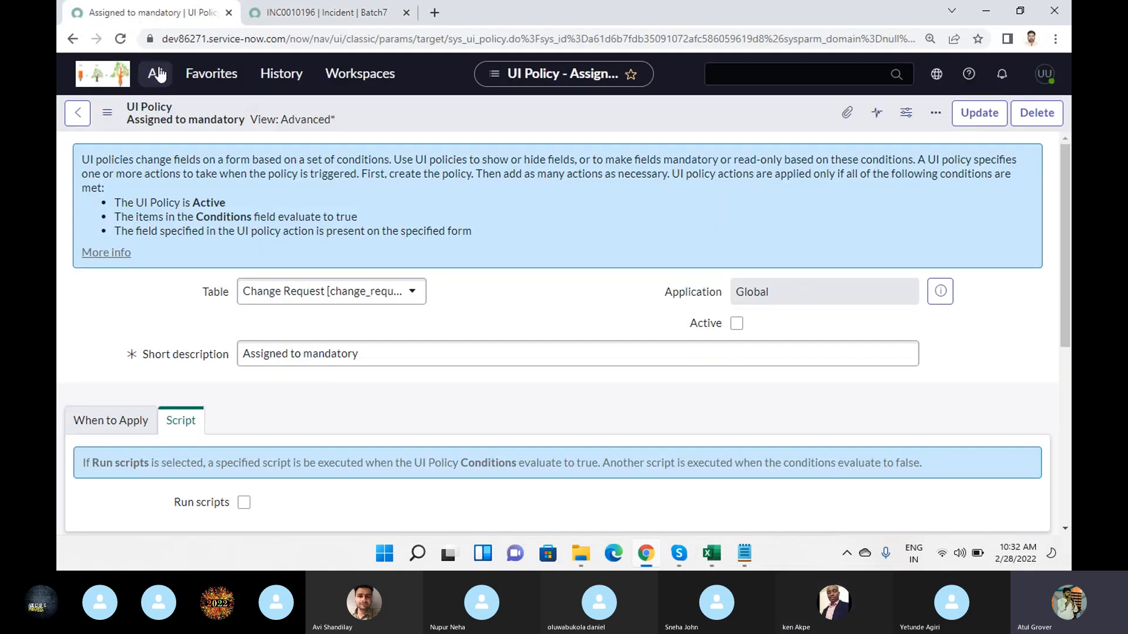
left_click(154, 86)
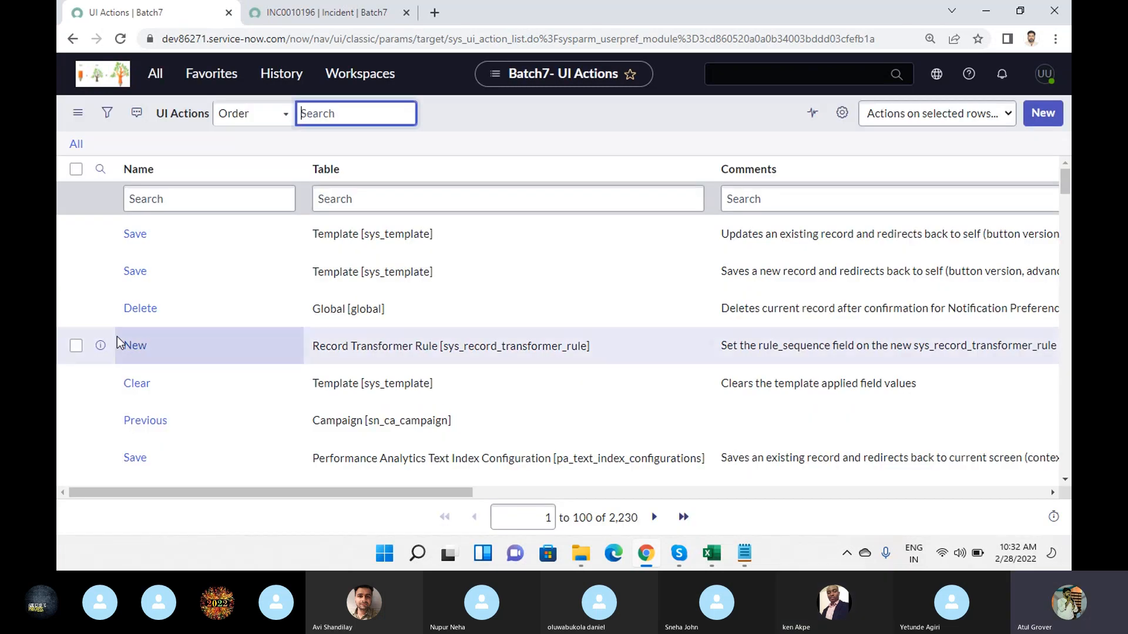
- Filter the UI Actions list to records whose name starts with "New", and highlight the total record count
left_click(210, 201)
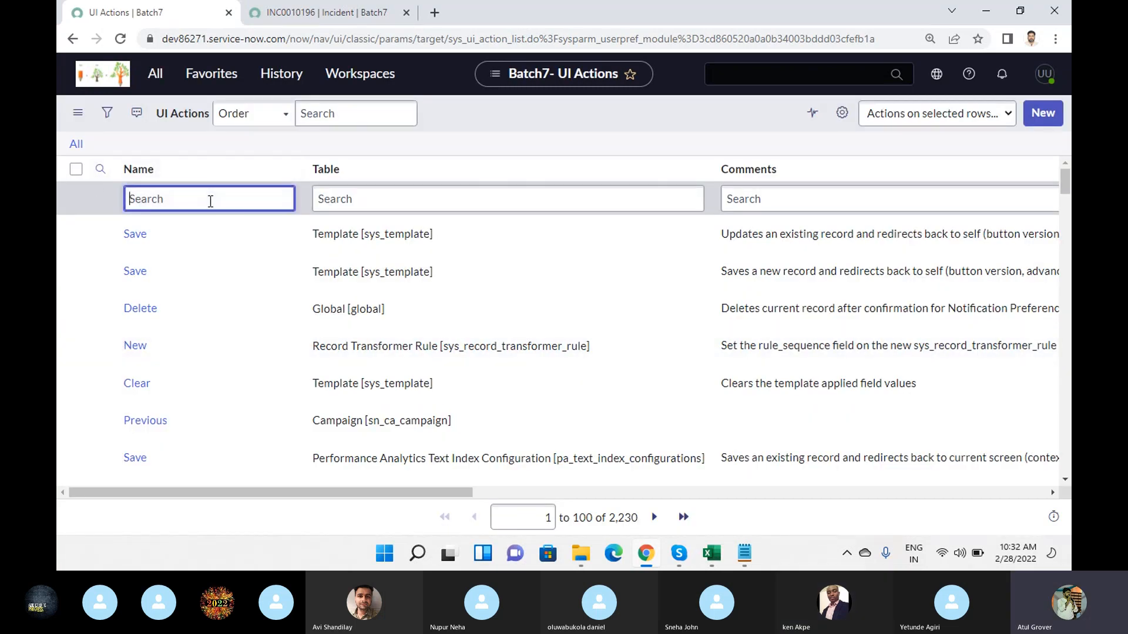
type("New")
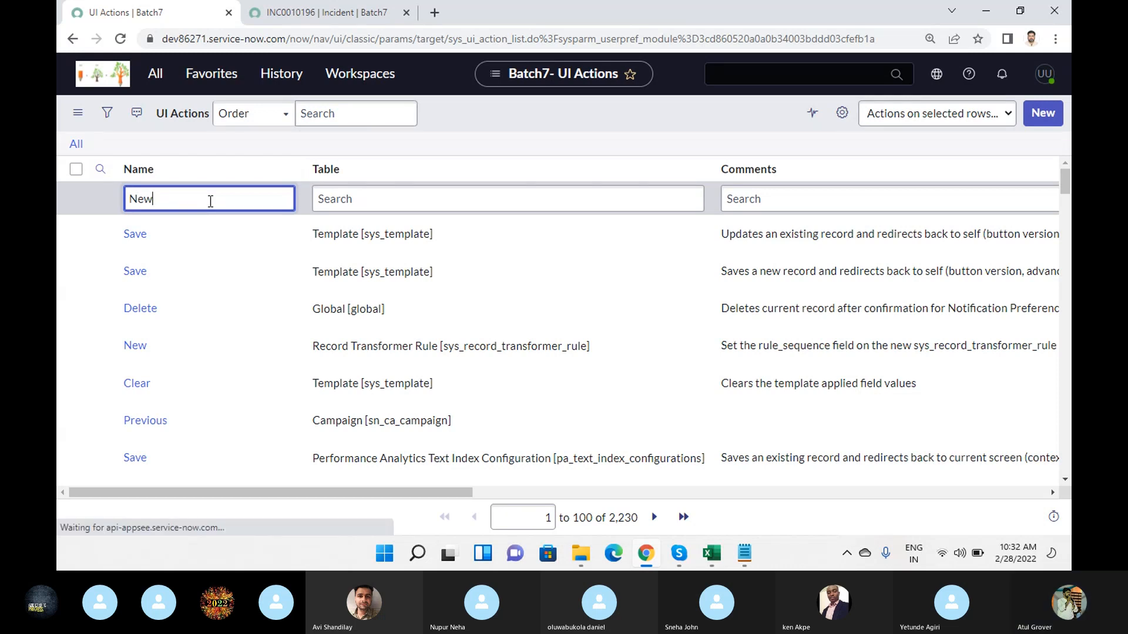
key("Return")
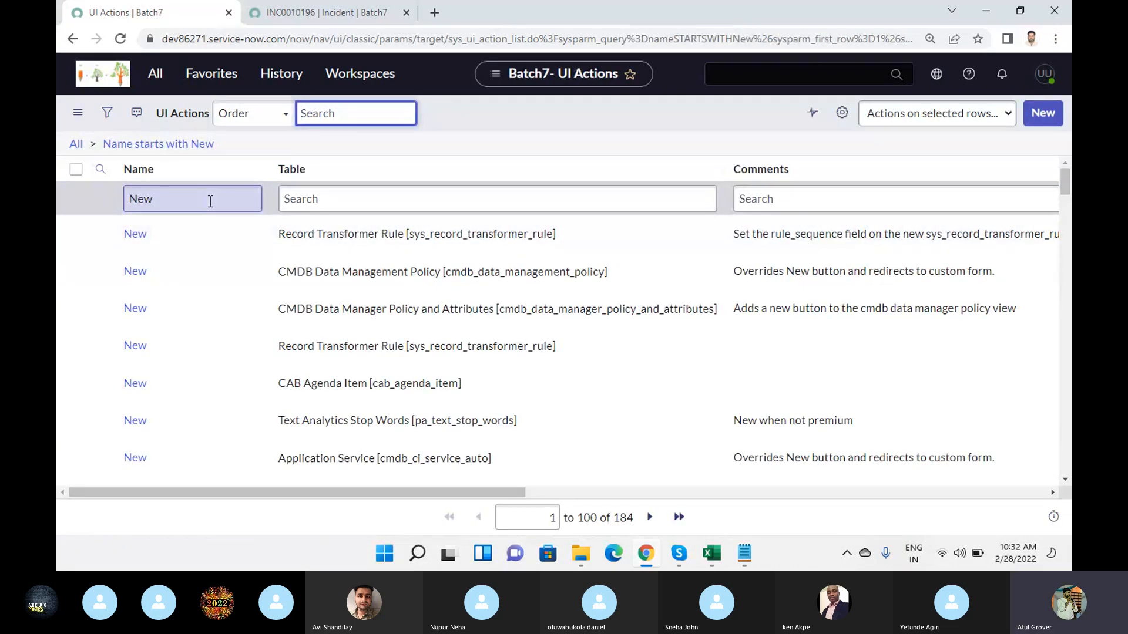
left_click(623, 522)
left_click_drag(633, 522, 608, 522)
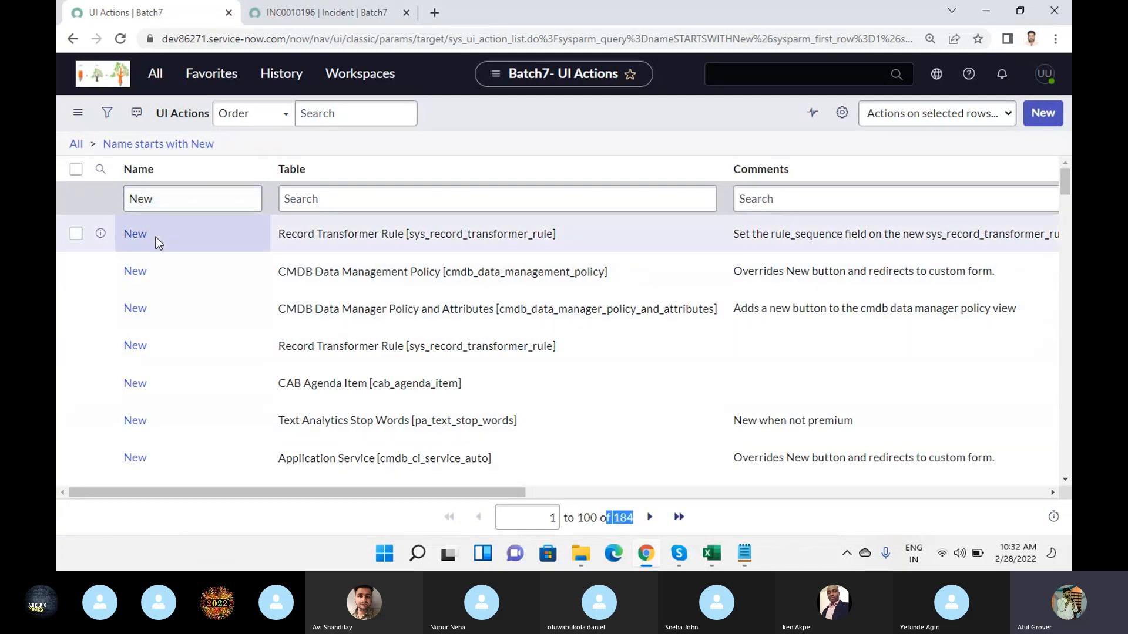
- Narrow the UI Actions list to records whose table contains "incident", correcting the misspelled search term
left_click(342, 194)
type("*inc")
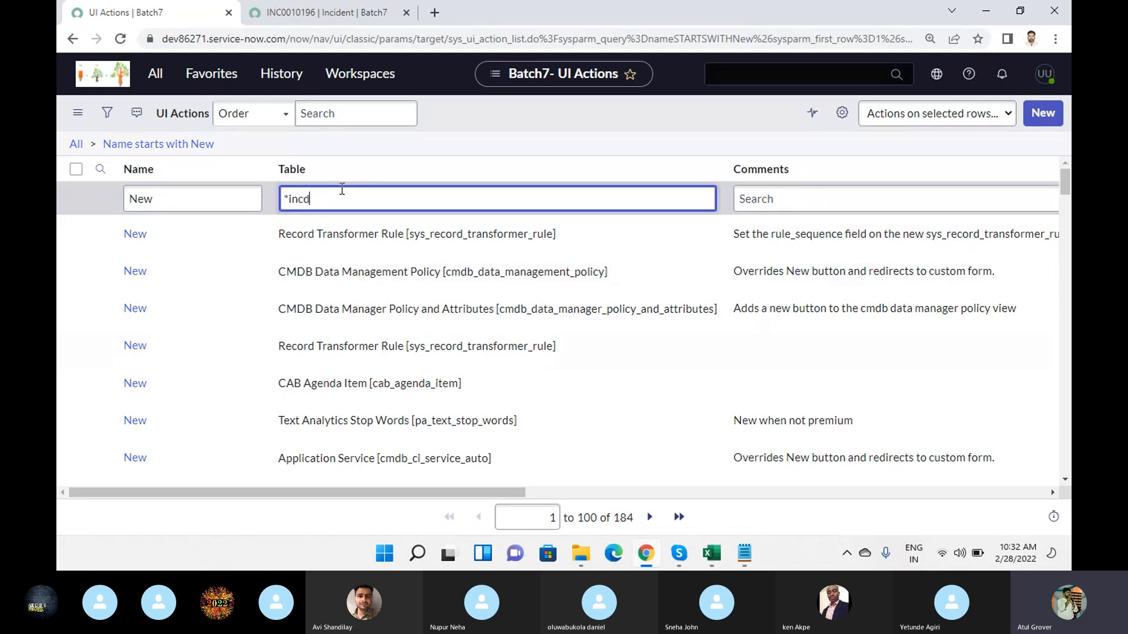
type("dent")
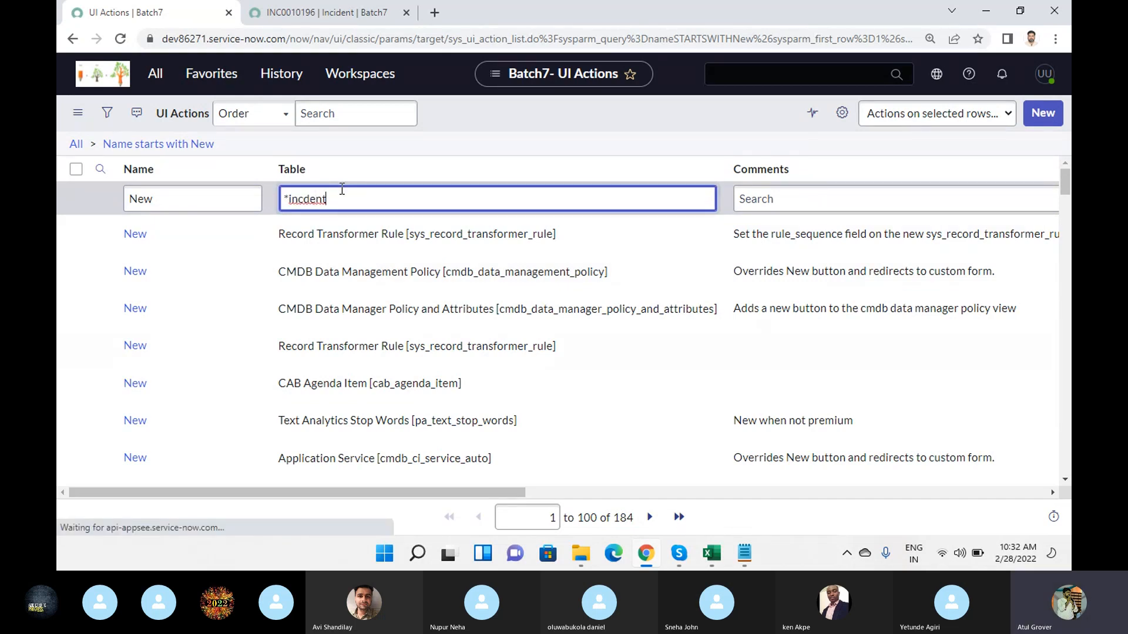
key("Return")
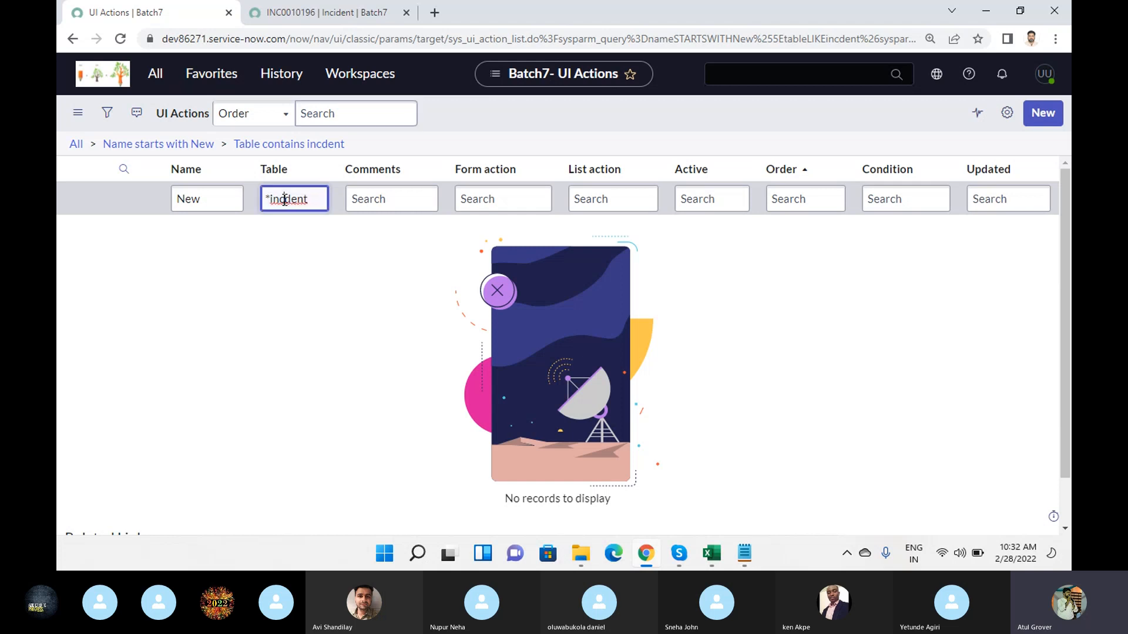
left_click(285, 199)
type("i")
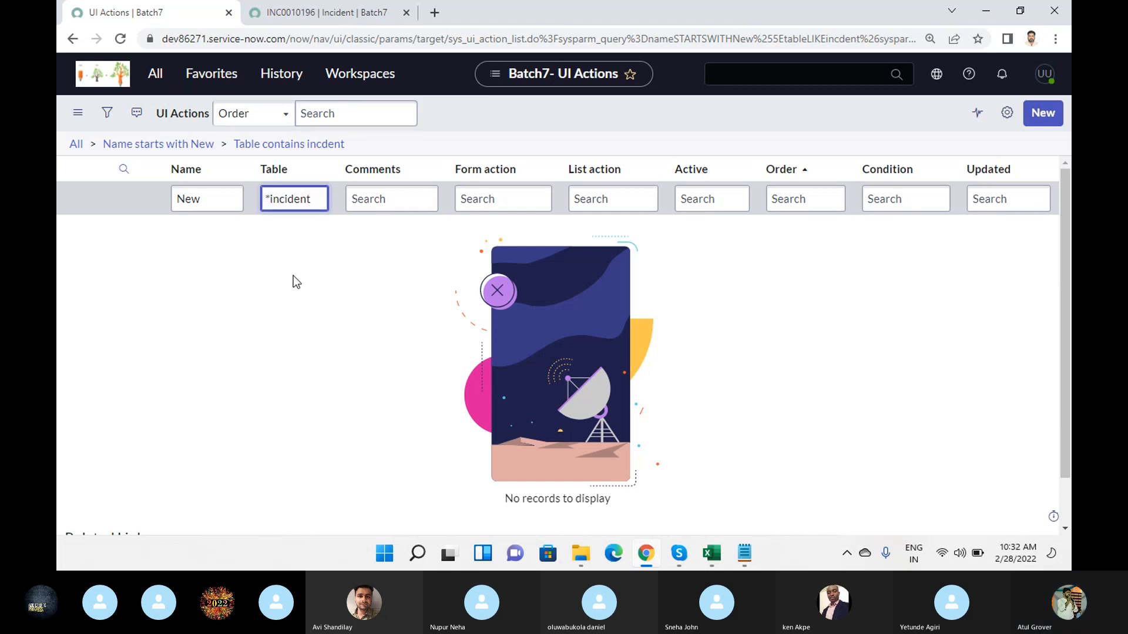
key("Return")
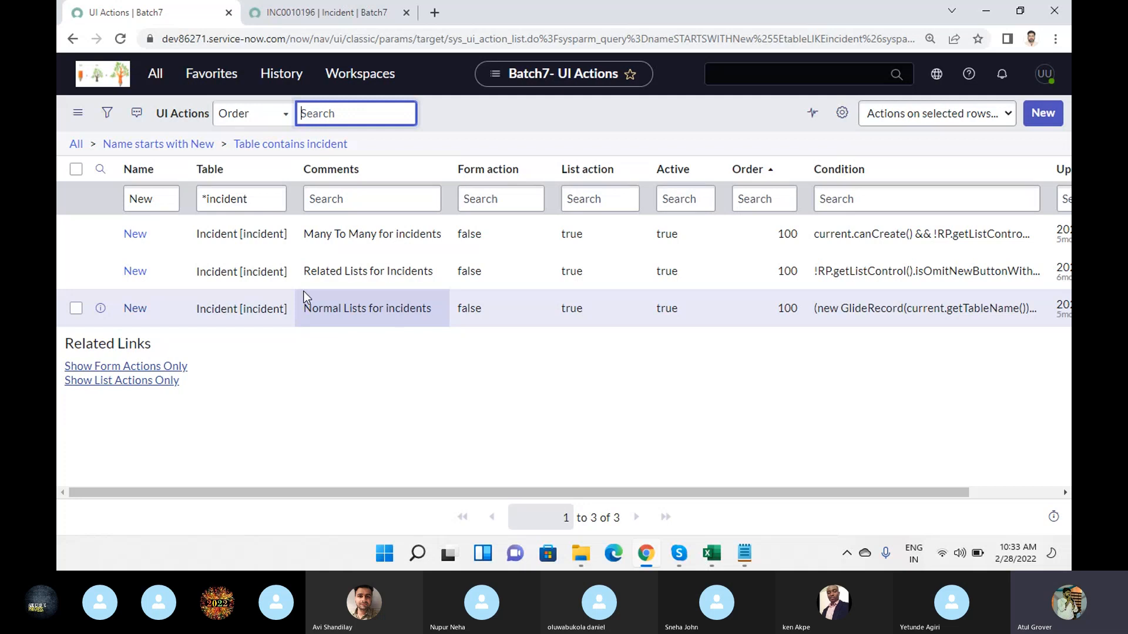
- Compare the open incident form's header actions with the filtered UI Actions list
left_click(298, 16)
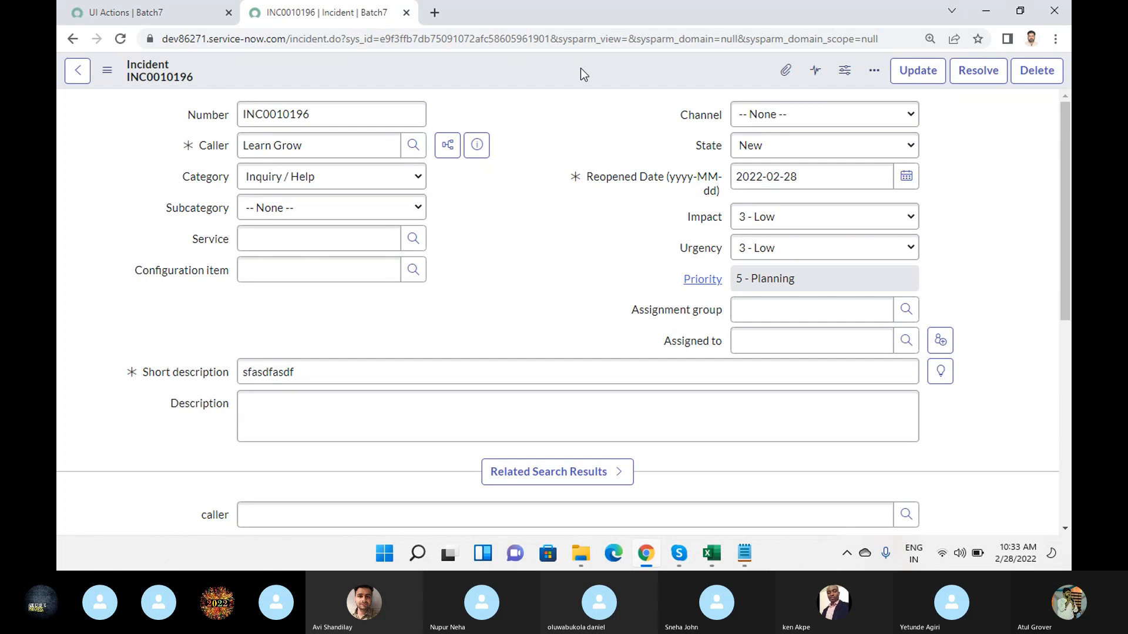
left_click(170, 14)
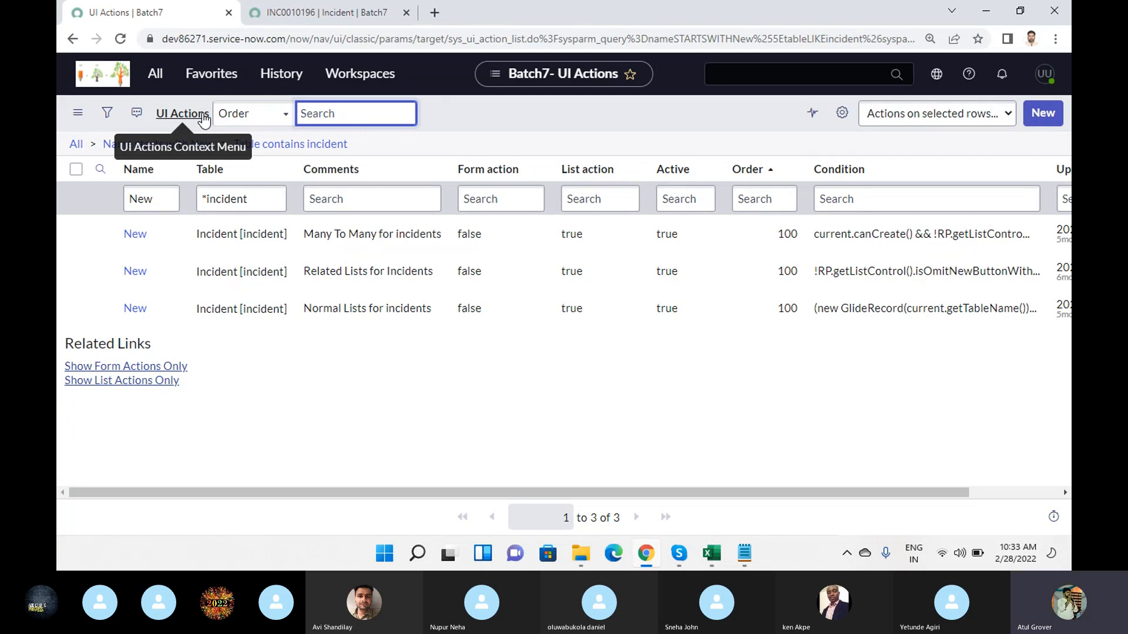
left_click(289, 16)
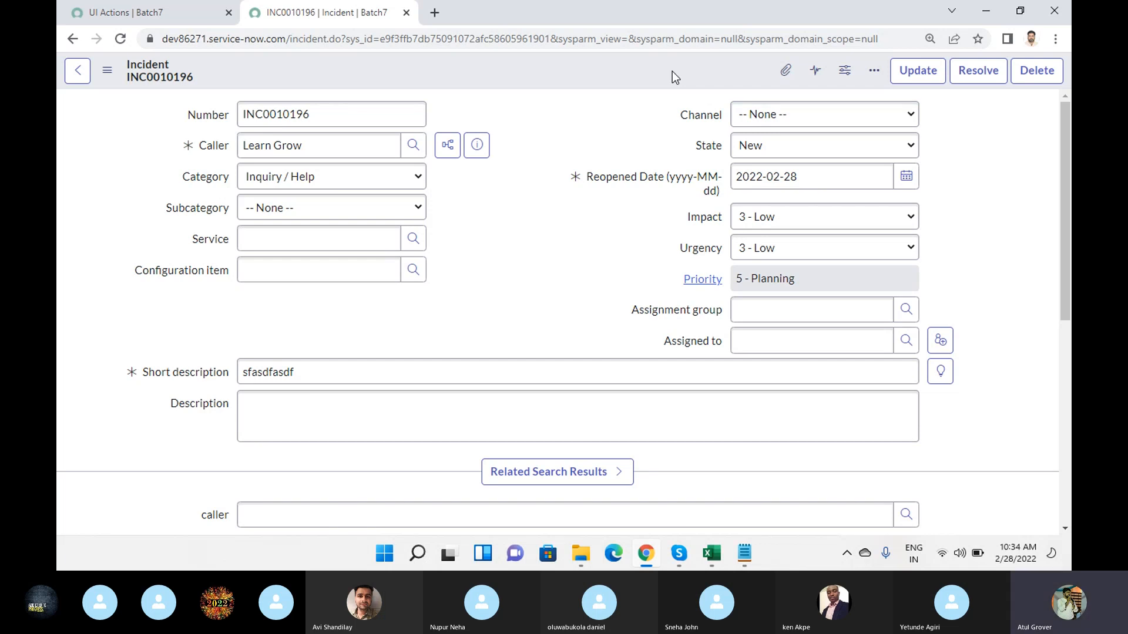
- From the UI Actions list, create a UI action named "Emergency" for the Incident [incident] table and save it
left_click(141, 12)
left_click(1042, 115)
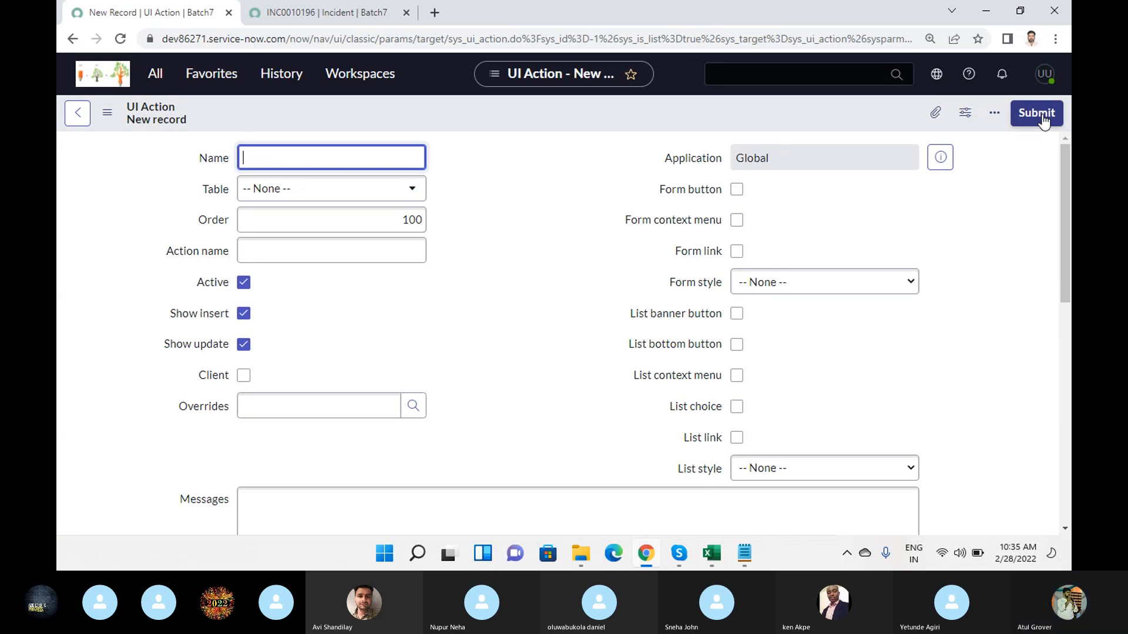
type("E")
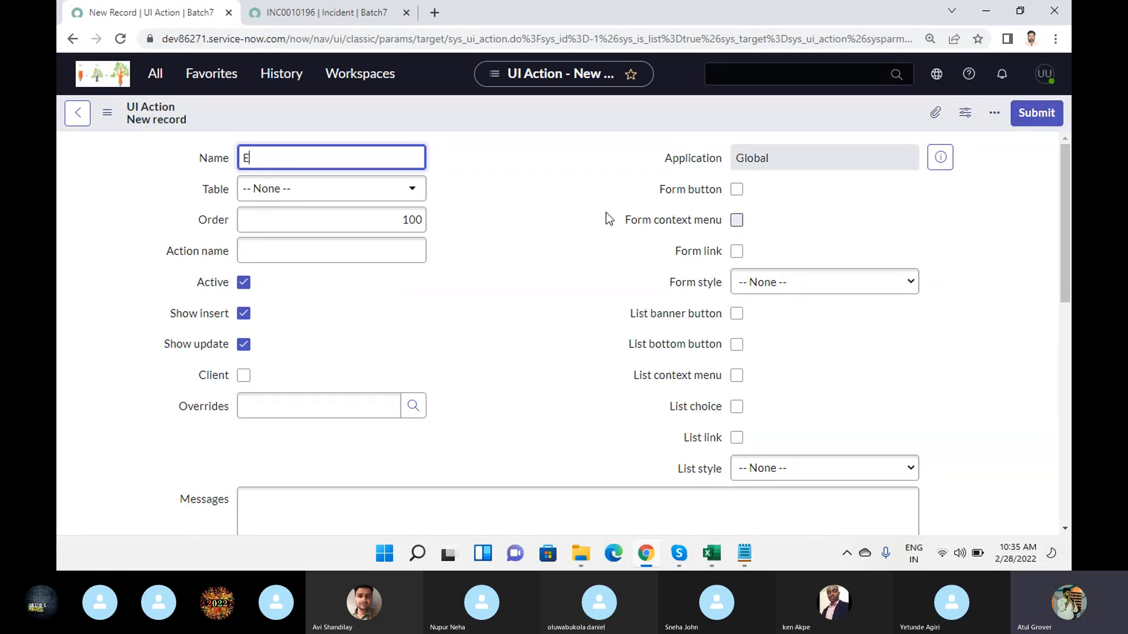
type("mergency")
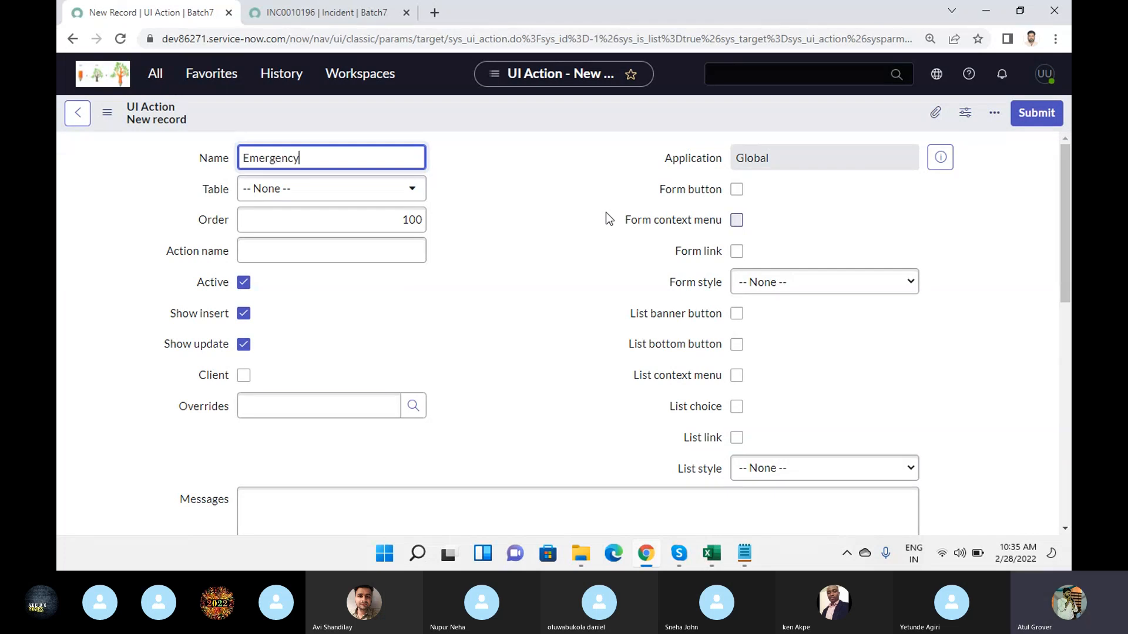
left_click(317, 203)
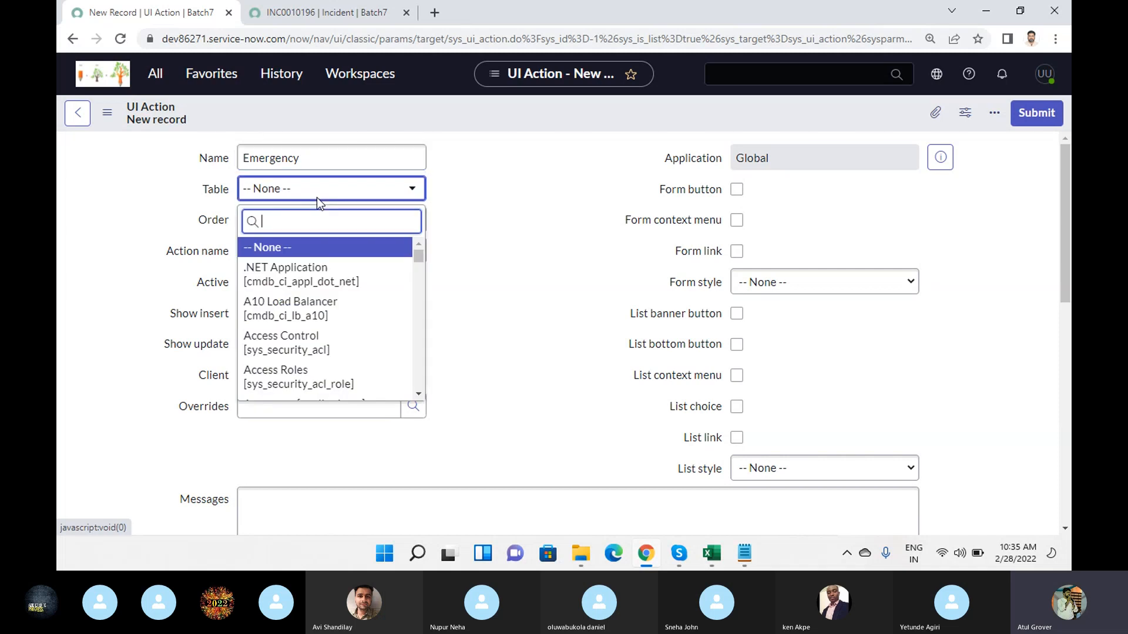
type("incident")
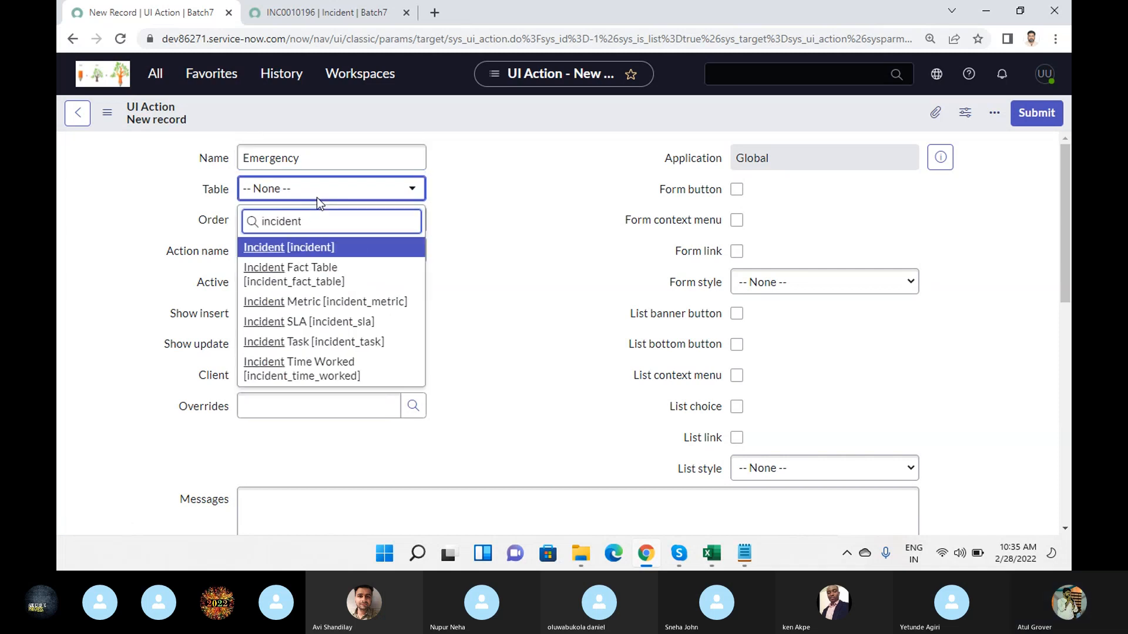
left_click(291, 248)
left_click(501, 115)
right_click(501, 114)
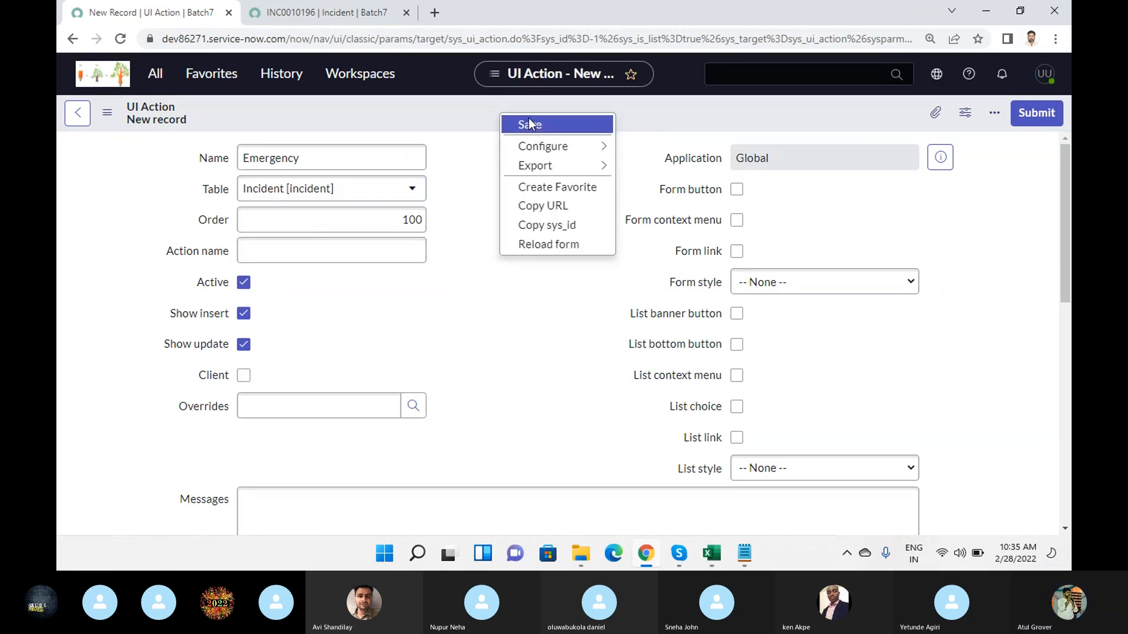
left_click(529, 118)
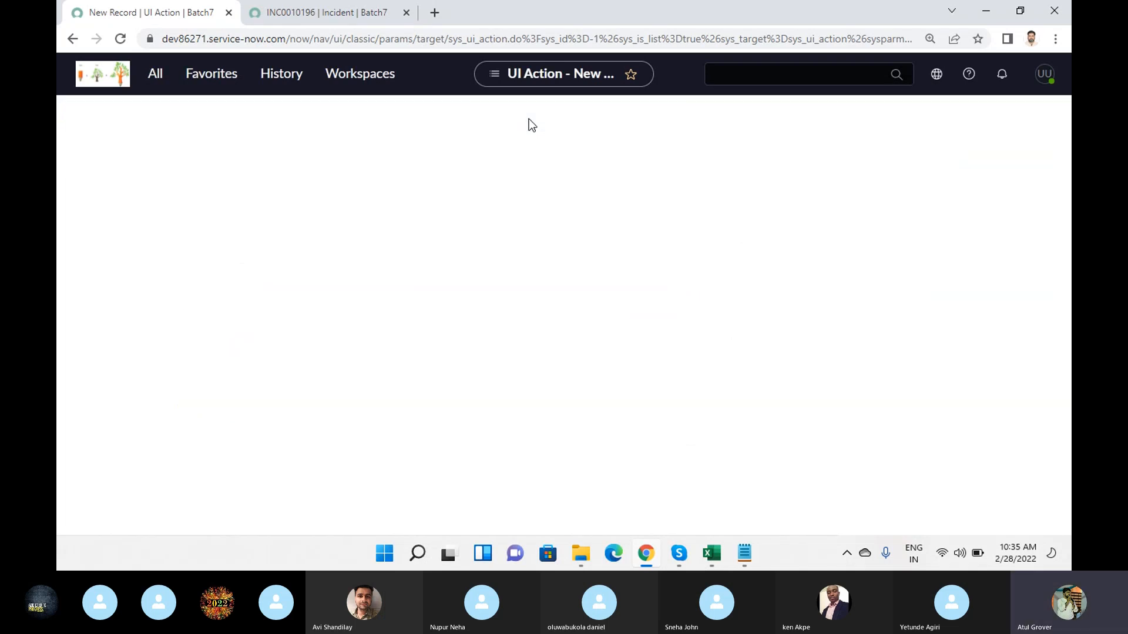
- In the incident browser tab, load a blank new Incident form by trimming the address down to incident.do
left_click(348, 18)
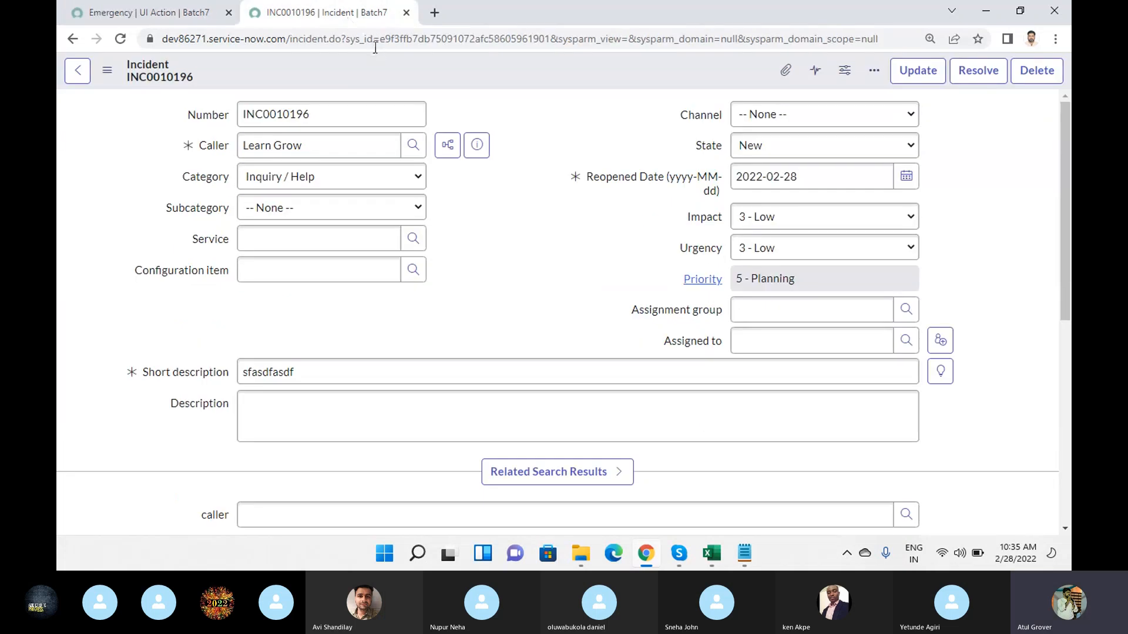
left_click_drag(373, 39, 879, 39)
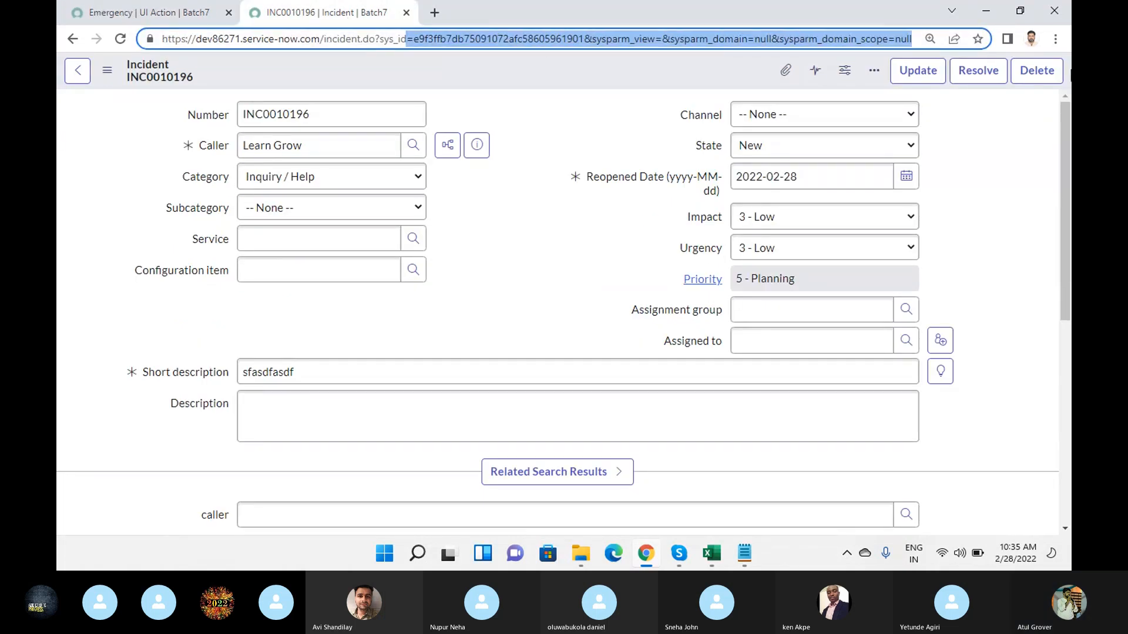
key("BackSpace")
key("BackSpace")
key("BackSpace")
key("BackSpace")
key("BackSpace")
key("BackSpace")
key("BackSpace")
key("BackSpace")
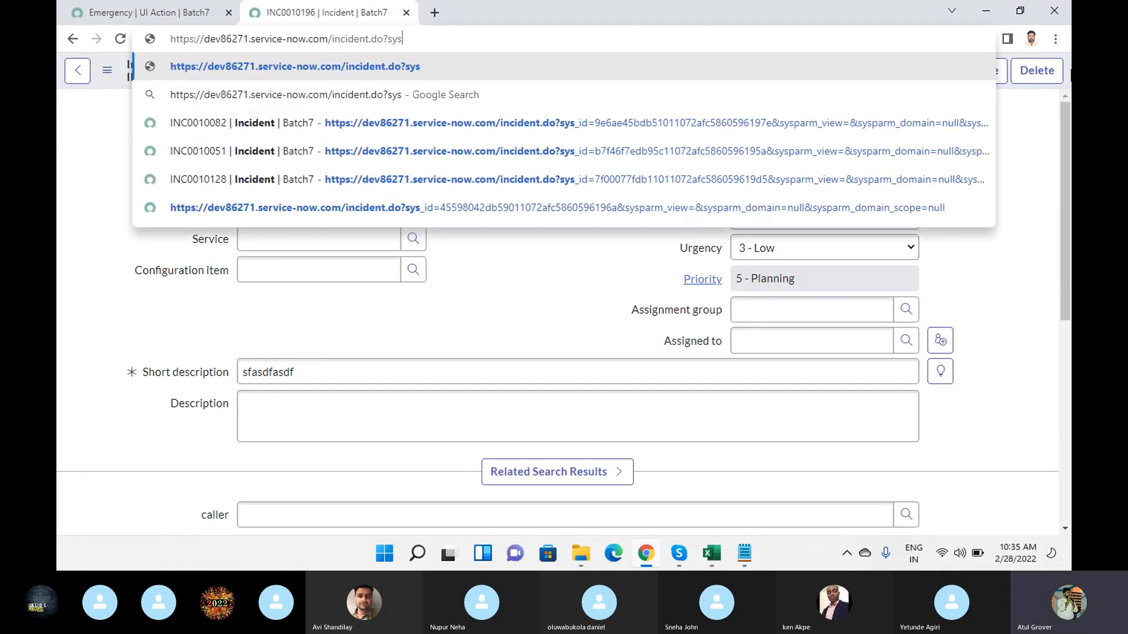
key("Return")
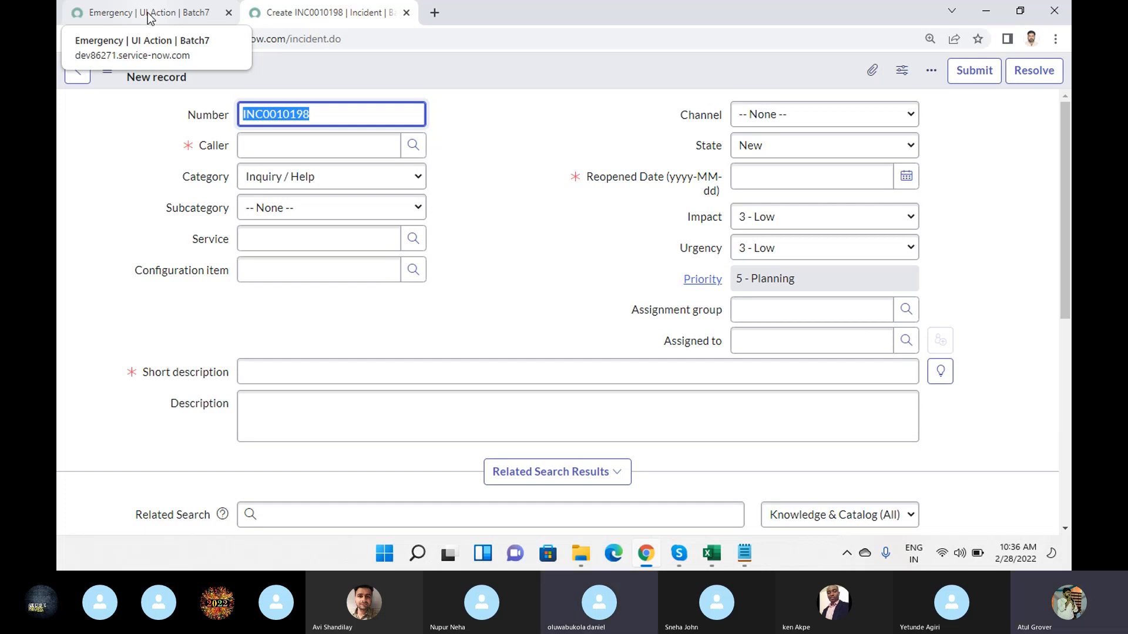
- On the Emergency UI action, enable Form button, Form context menu and Form link, and set Form style to Destructive
left_click(149, 13)
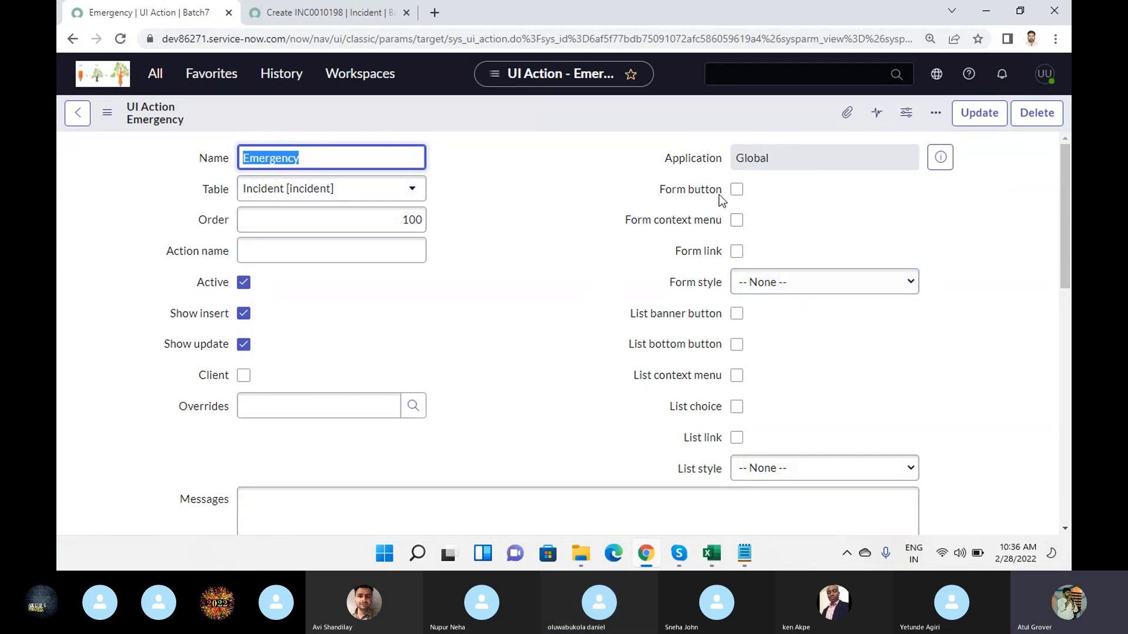
left_click(737, 190)
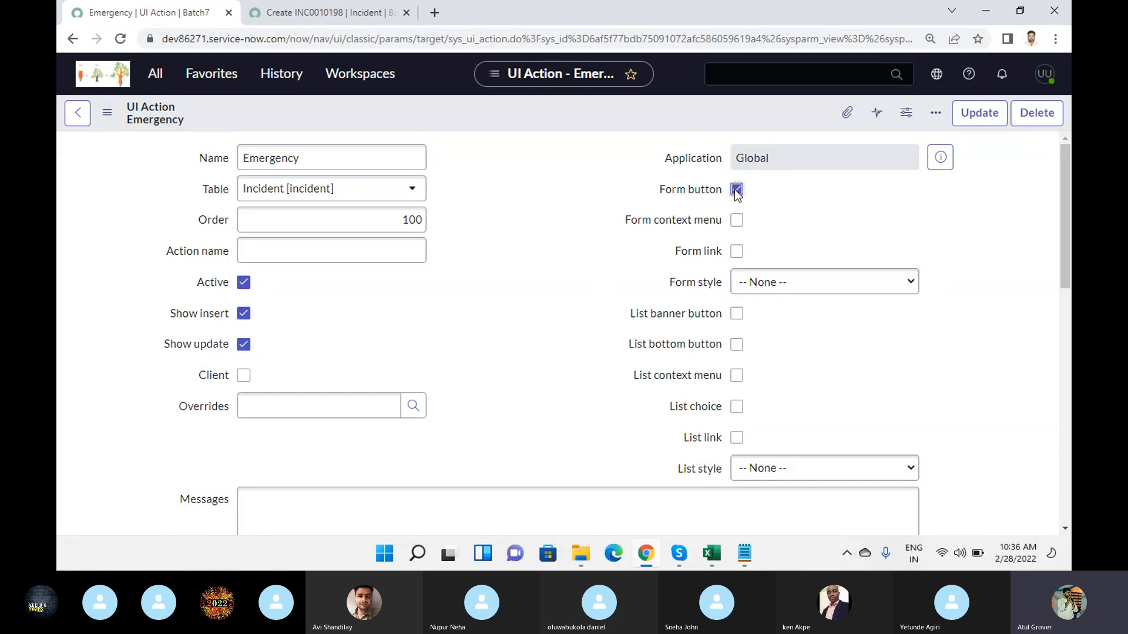
left_click(736, 220)
left_click(737, 252)
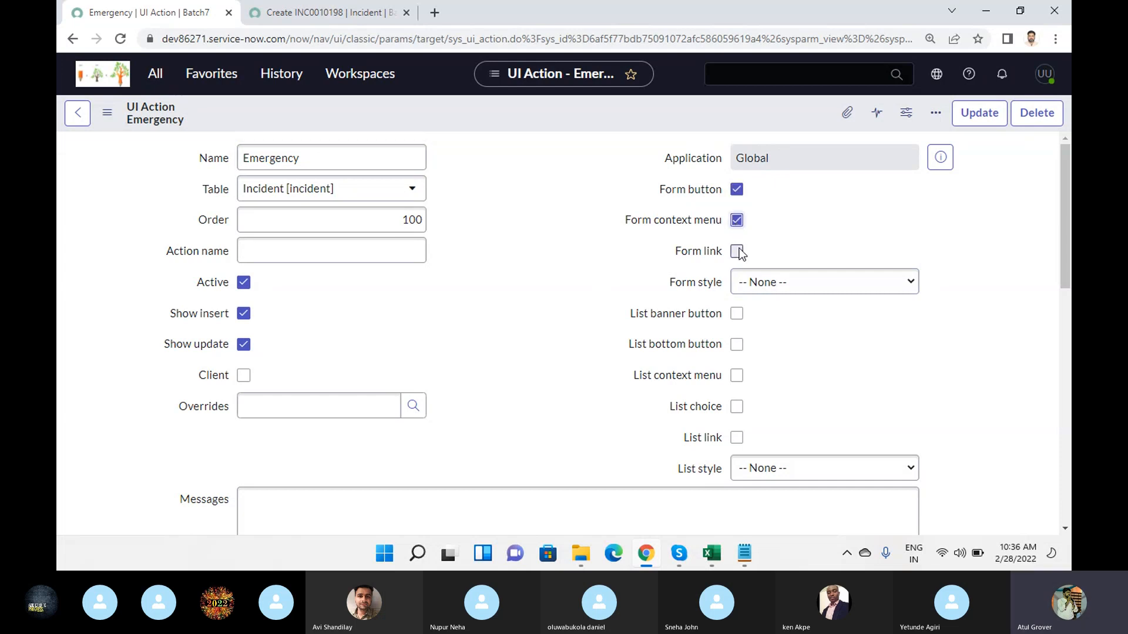
left_click(797, 290)
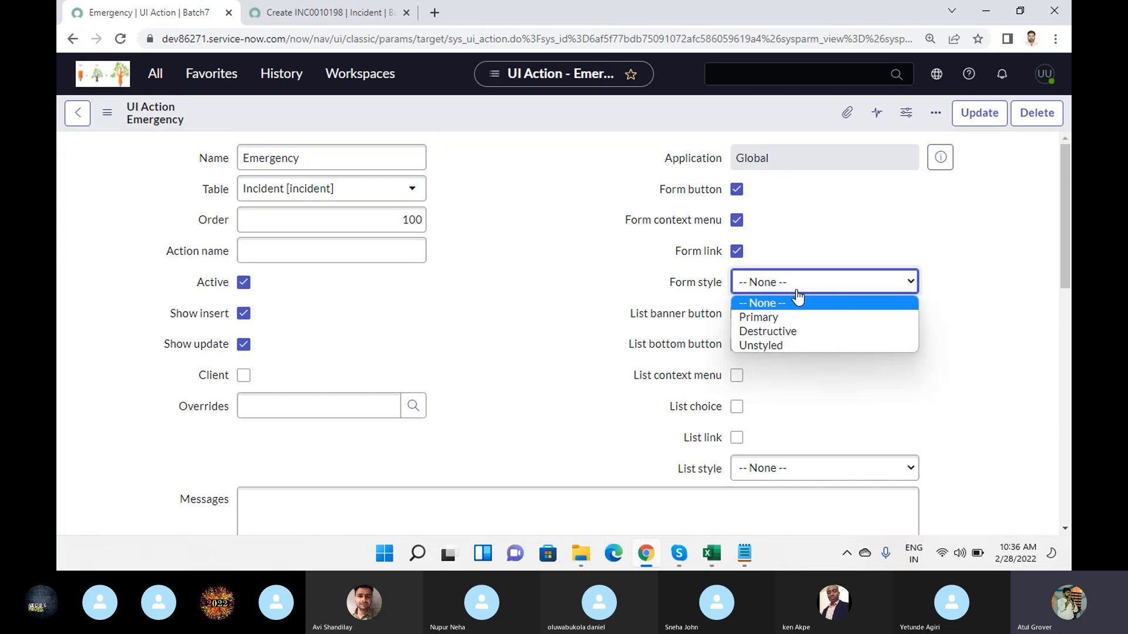
left_click(798, 333)
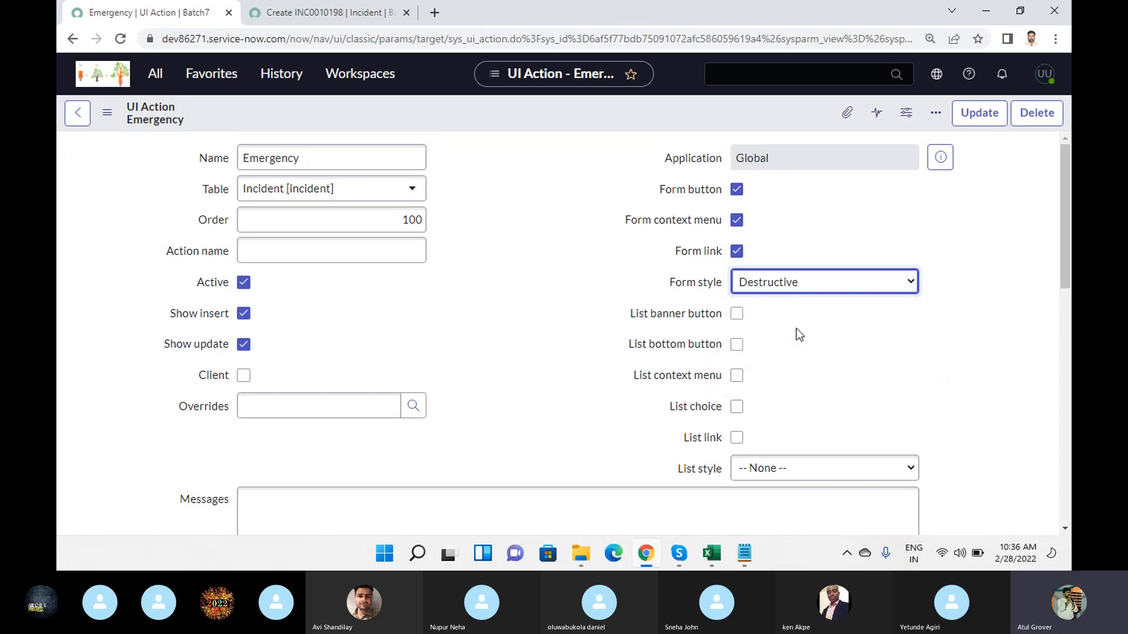
- Enable List banner button, List bottom button, List context menu, List choice and List link, set List style to Unstyled, and save the UI action
left_click(738, 316)
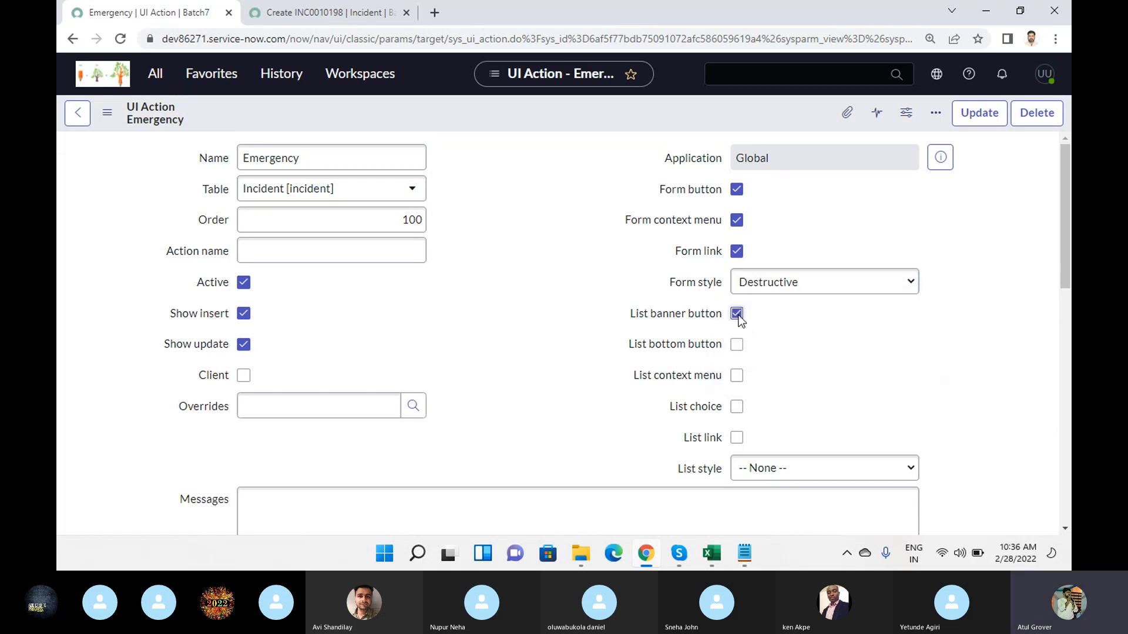
left_click(739, 349)
left_click(738, 376)
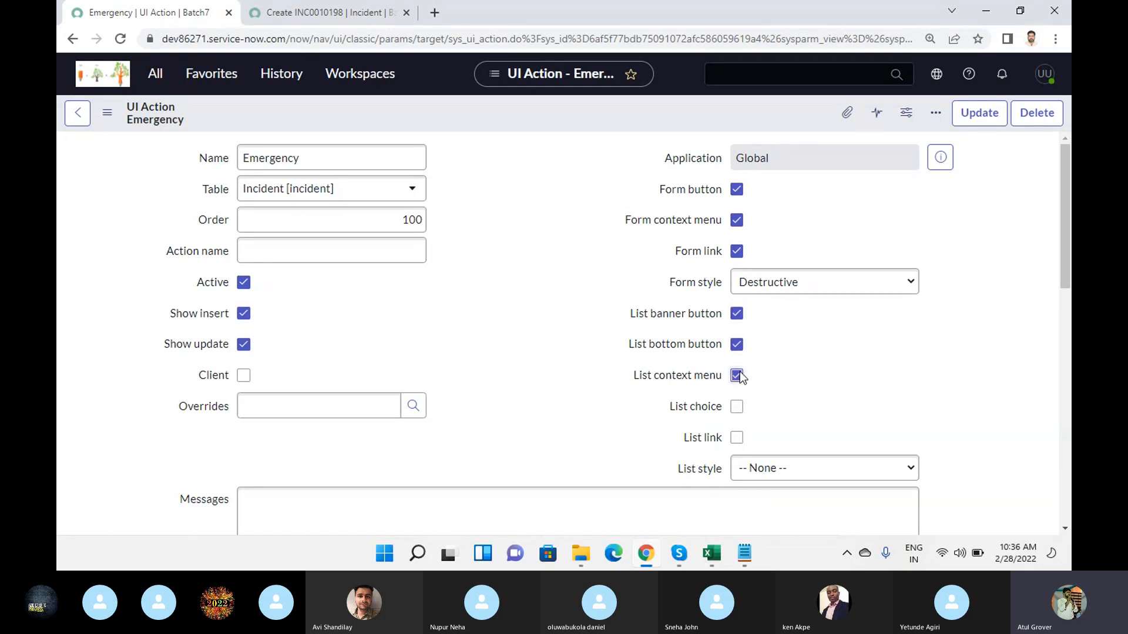
left_click(738, 408)
left_click(739, 440)
left_click(761, 468)
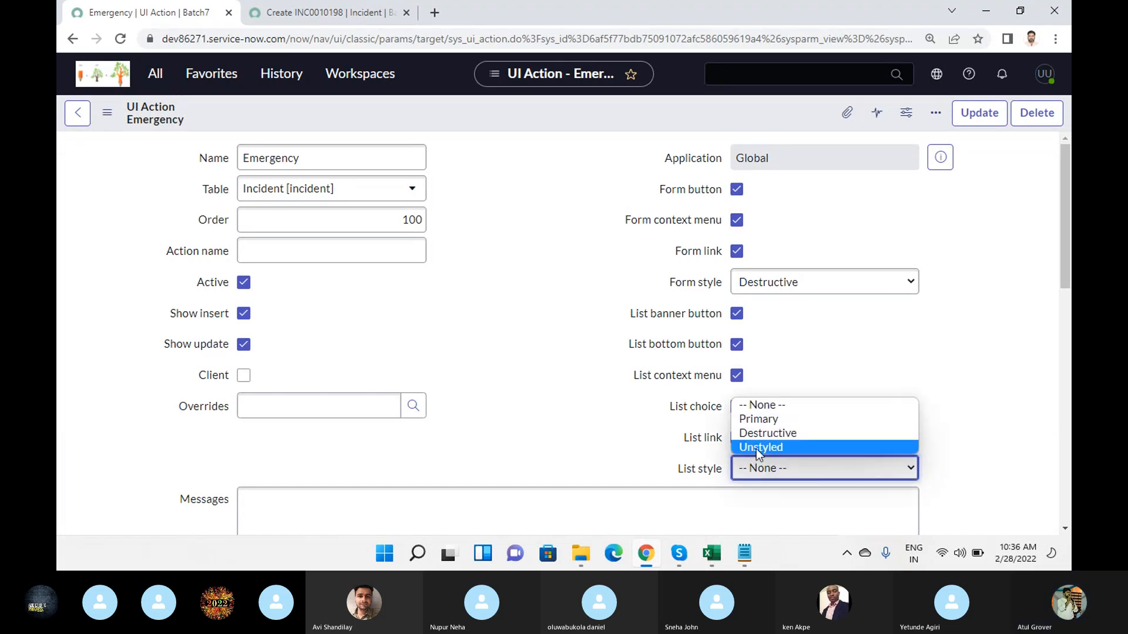
left_click(756, 449)
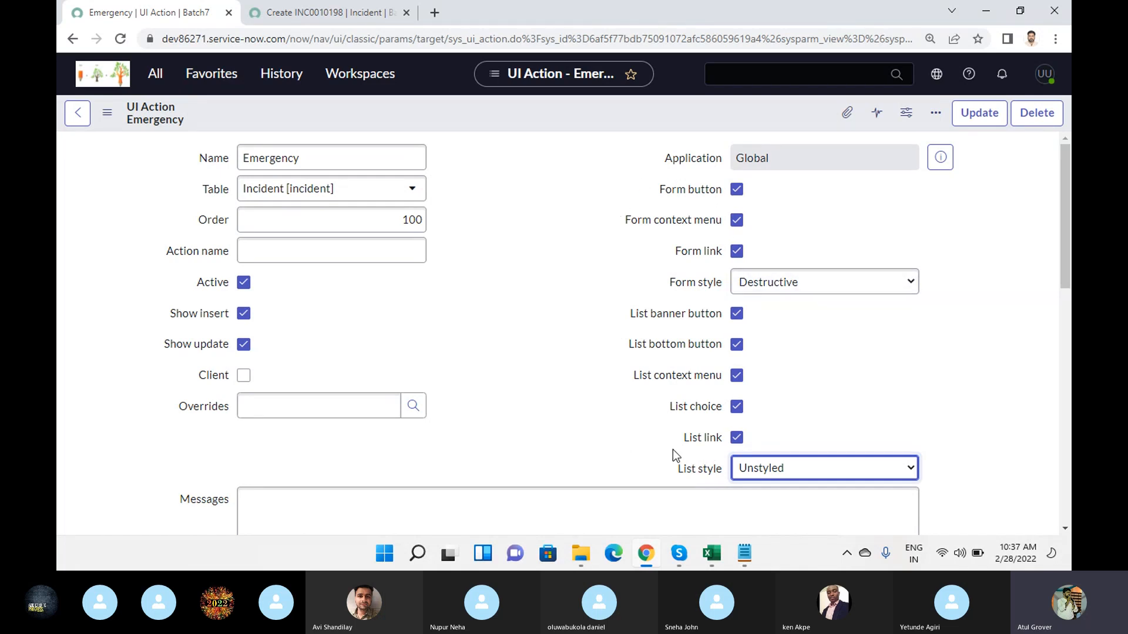
right_click(379, 116)
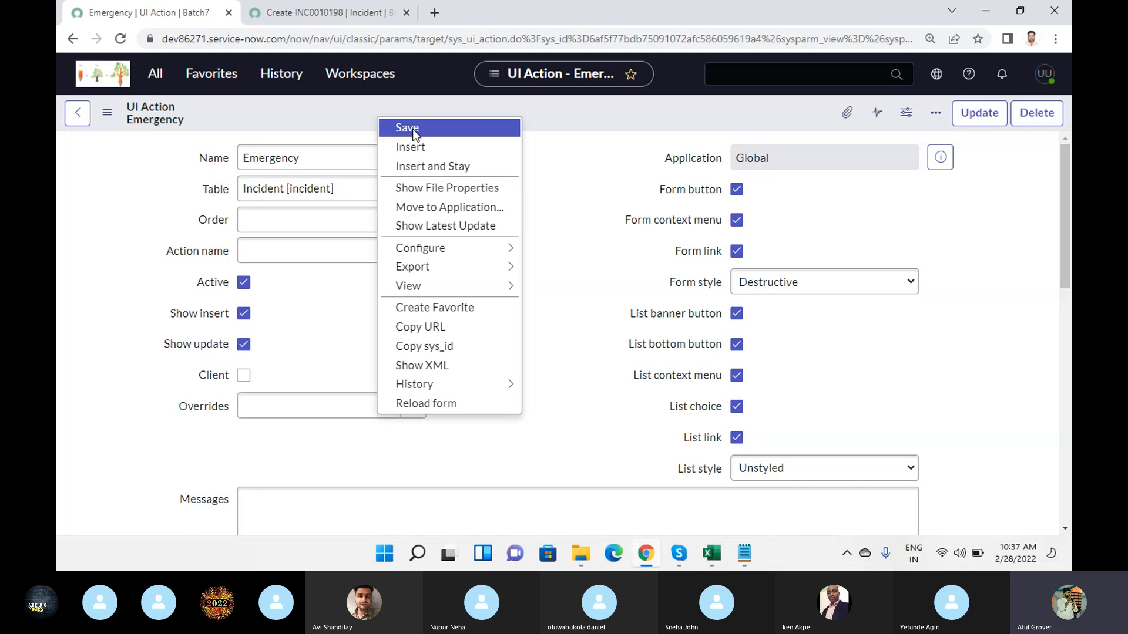
left_click(407, 128)
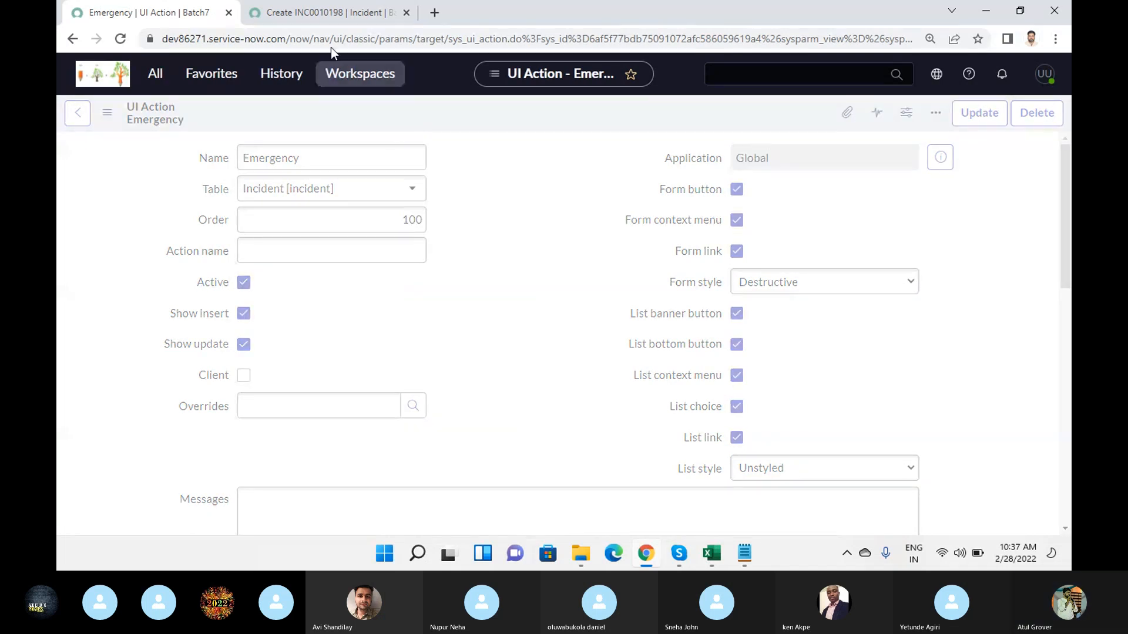
- Reload the blank Incident form and examine its header, context menu and related links for the Emergency action
left_click(326, 17)
left_click(366, 37)
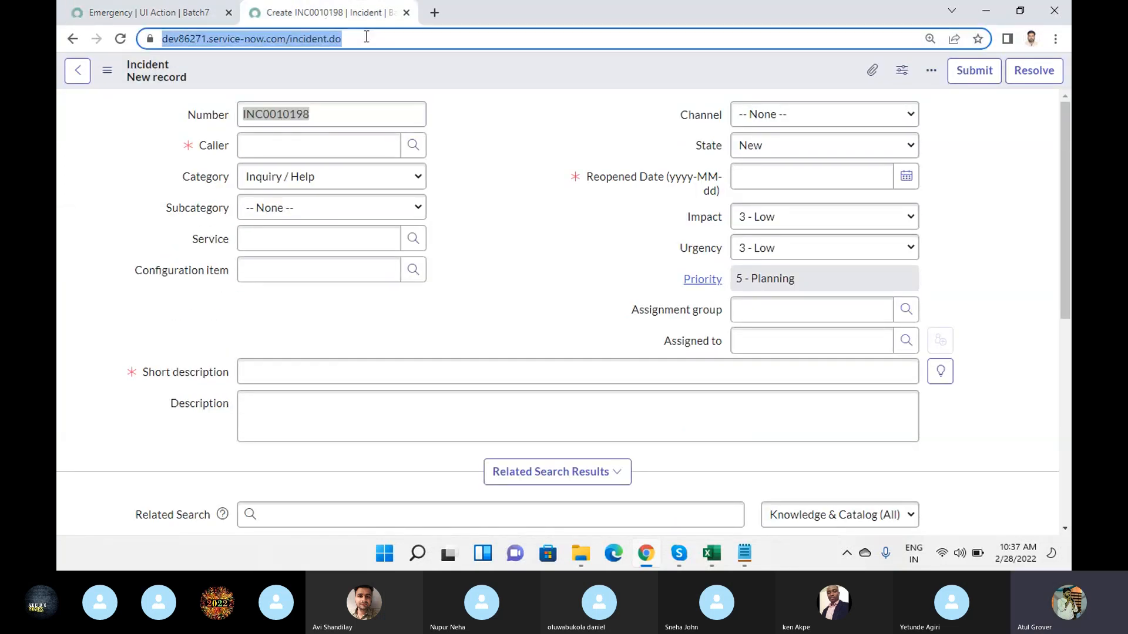
key("Return")
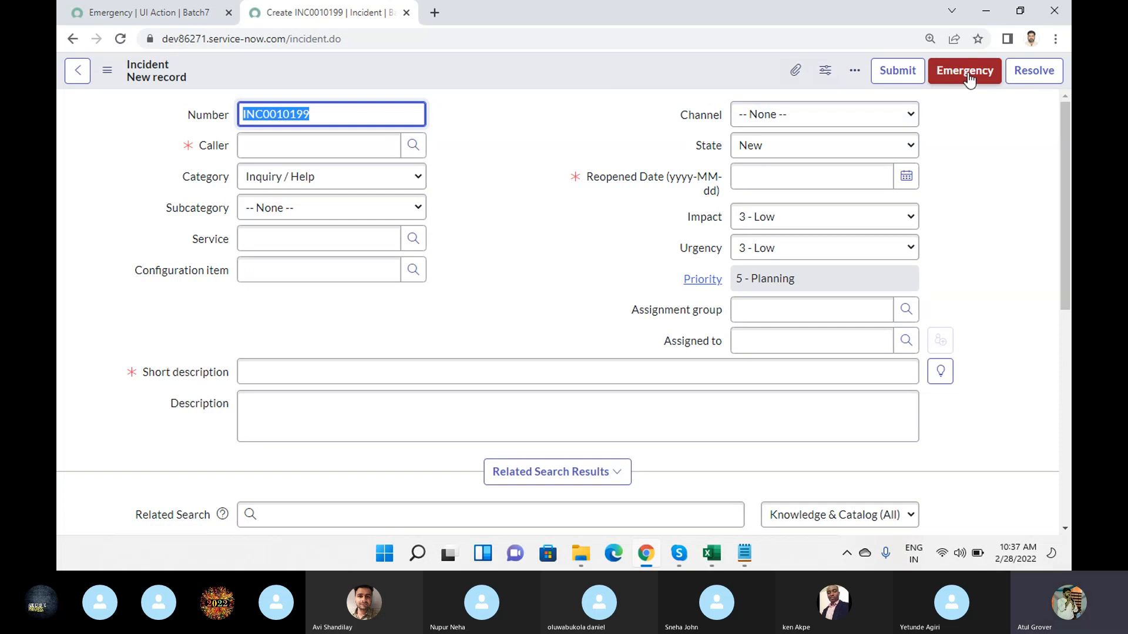
right_click(503, 71)
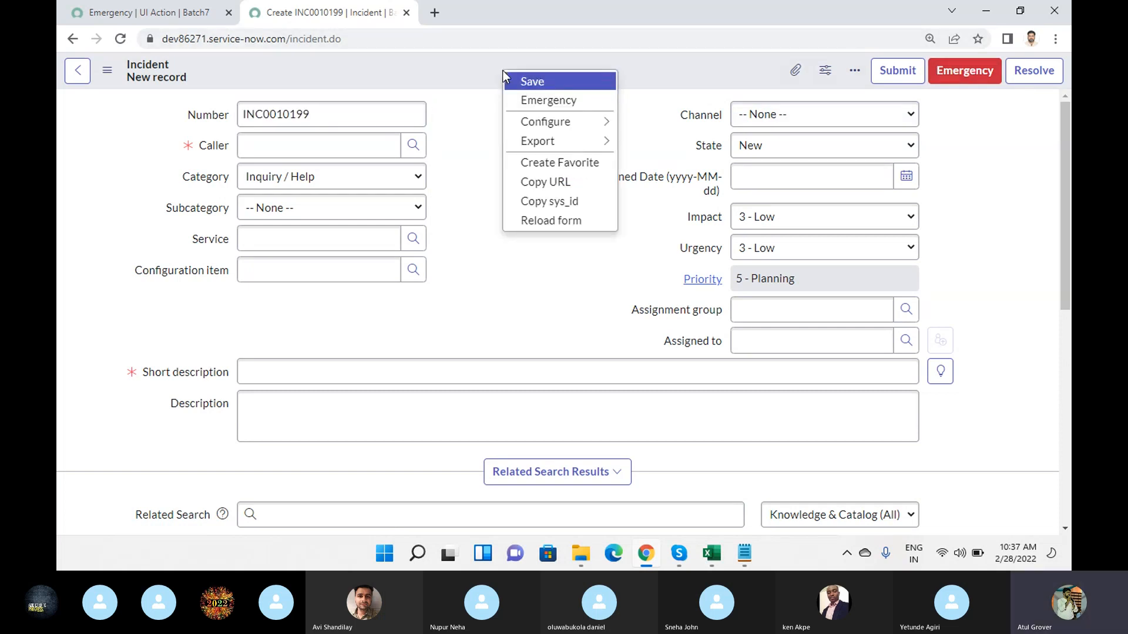
left_click(111, 87)
left_click(107, 70)
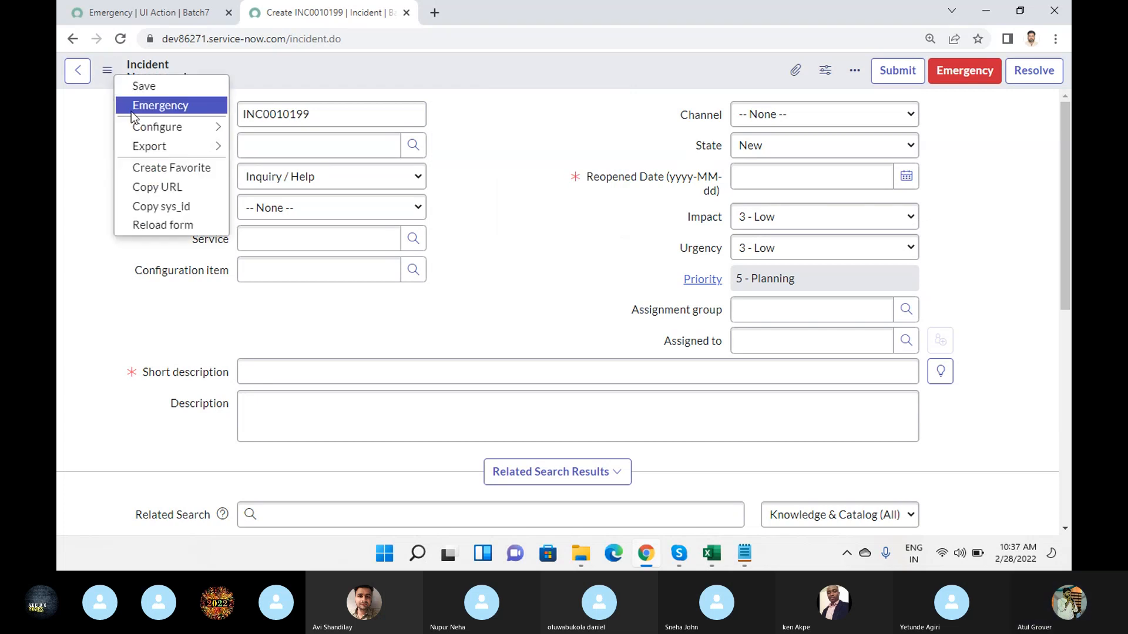
left_click(97, 210)
scroll(97, 210, "down", 7)
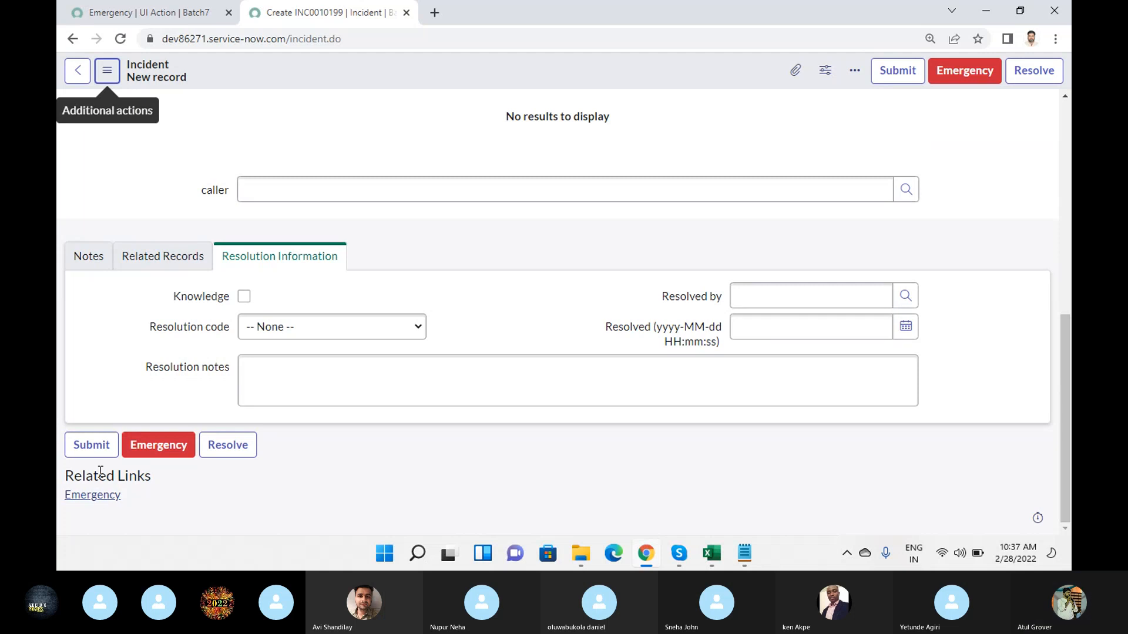
- From the Emergency UI action's browser tab, find the incident modules and open the Open incidents list in a new tab
left_click(150, 18)
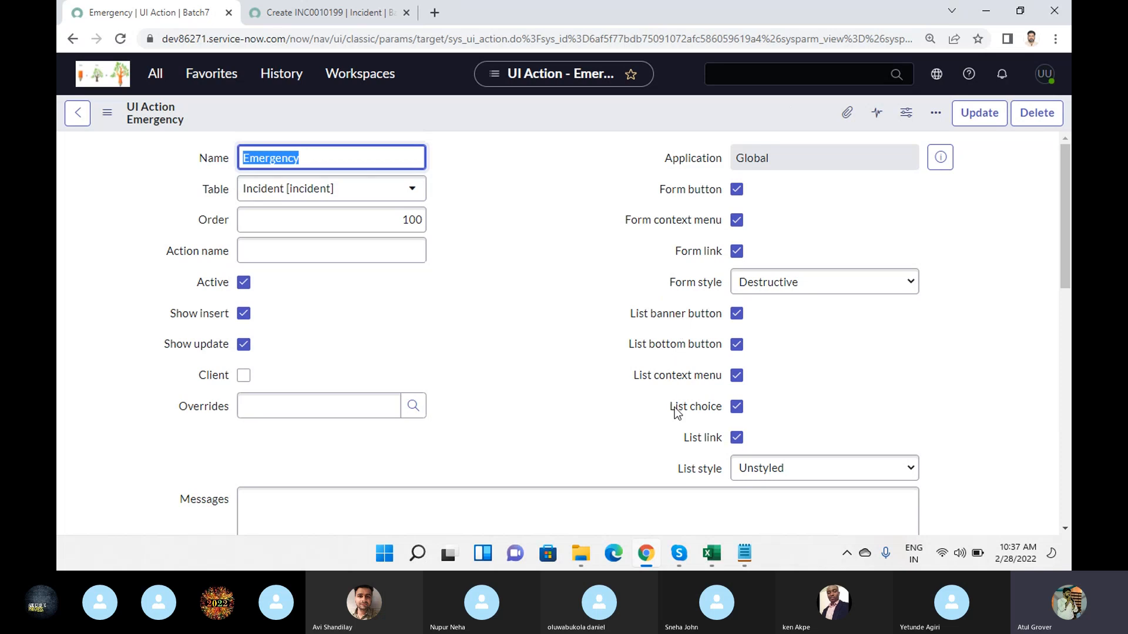
left_click(326, 16)
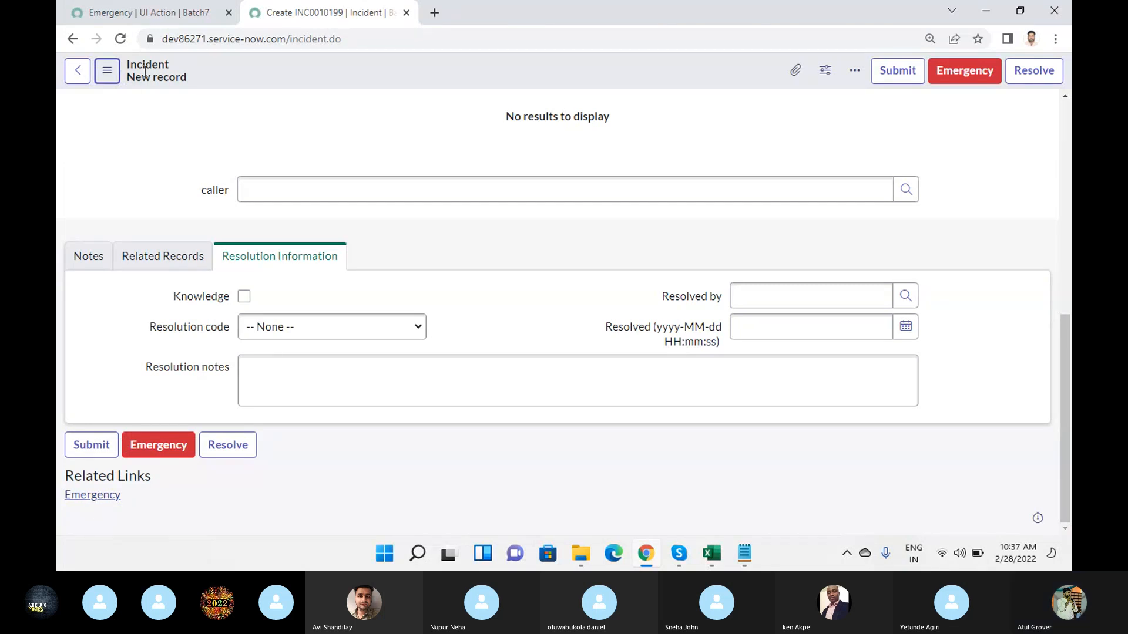
left_click(134, 12)
left_click(155, 74)
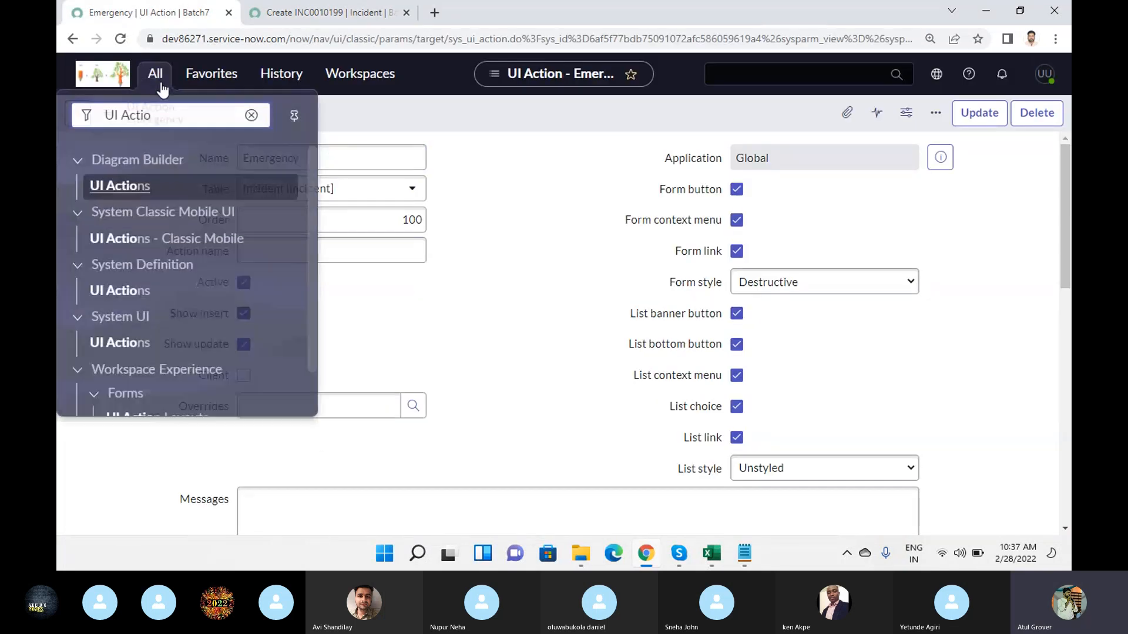
type("incident")
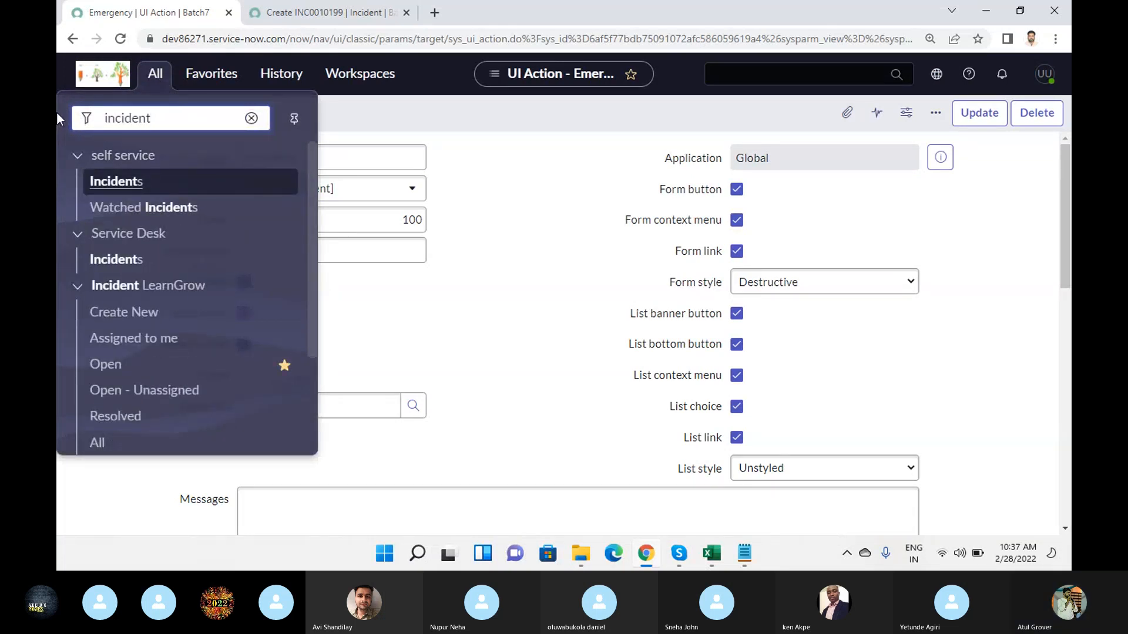
middle_click(109, 378)
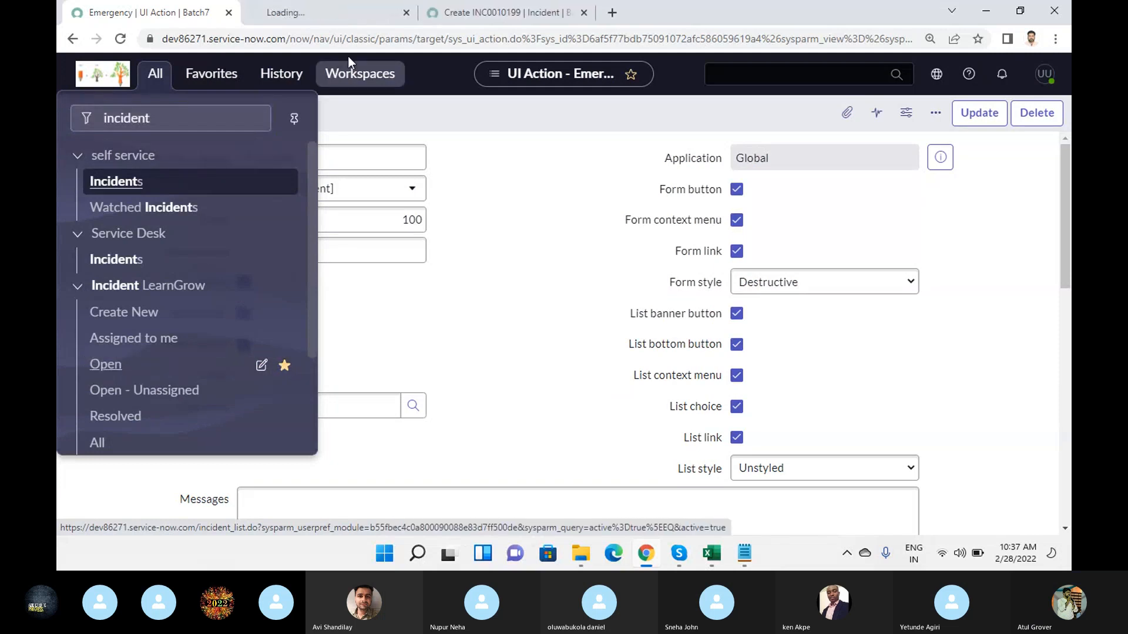
left_click(337, 10)
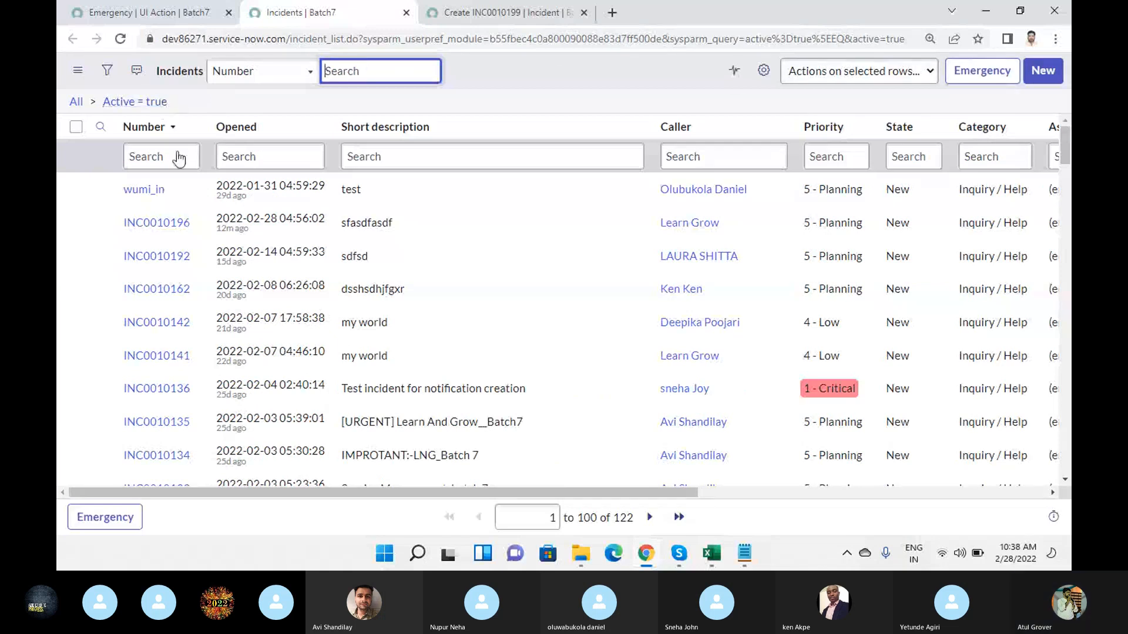
- Examine the incident list's banner, bottom button, related links and selected-row actions for Emergency, with all rows on the page selected
scroll(221, 333, "down", 10)
scroll(214, 342, "down", 20)
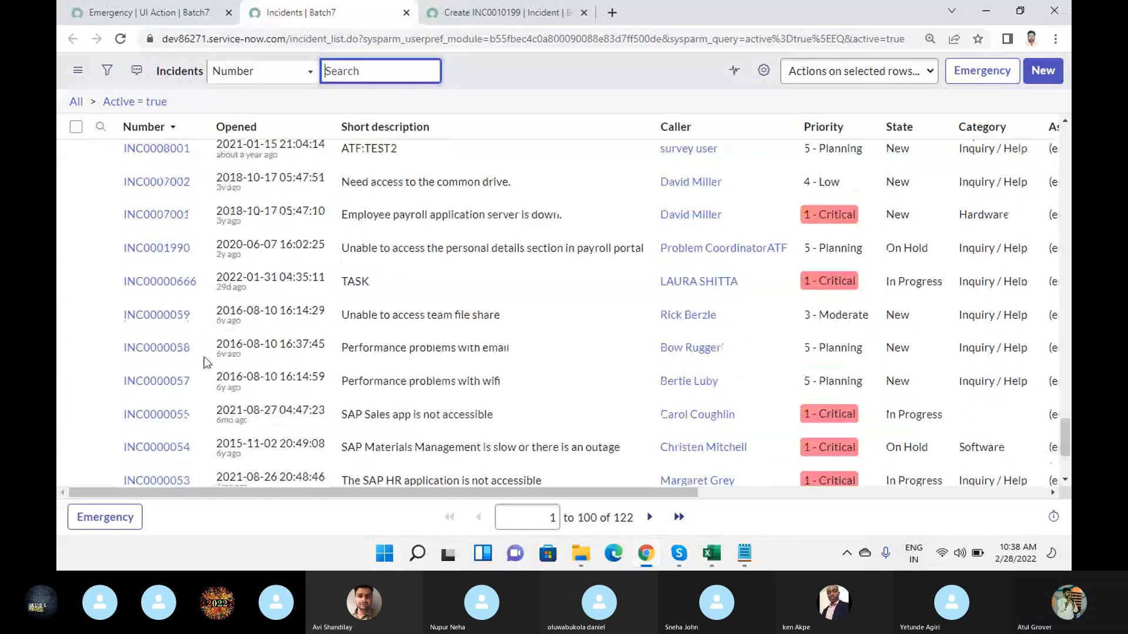
left_click(76, 417)
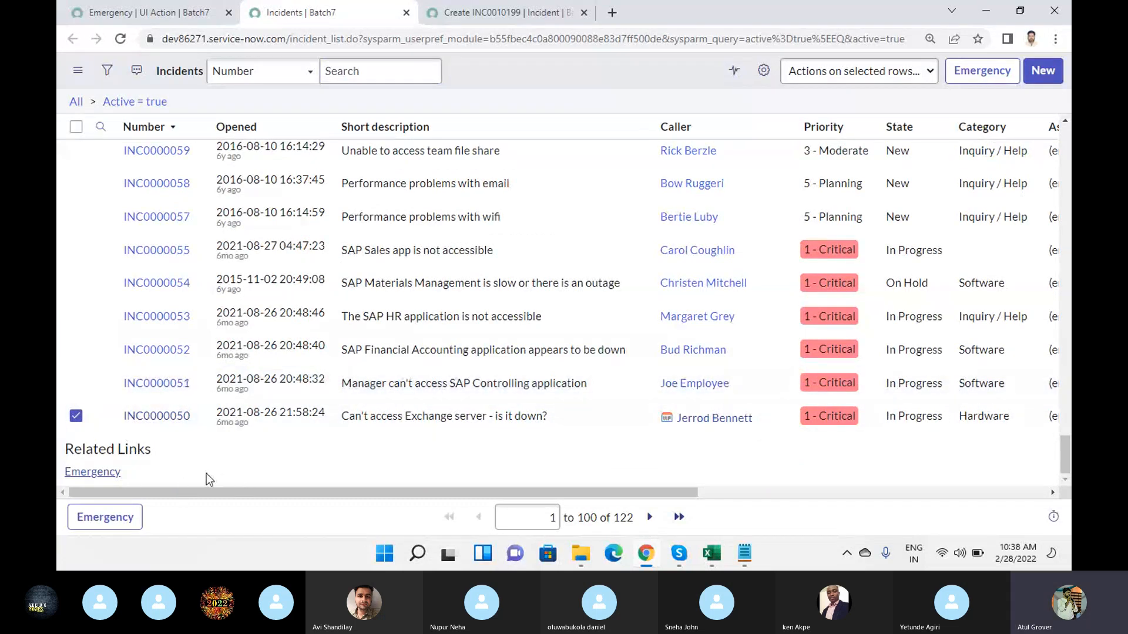
left_click(127, 521)
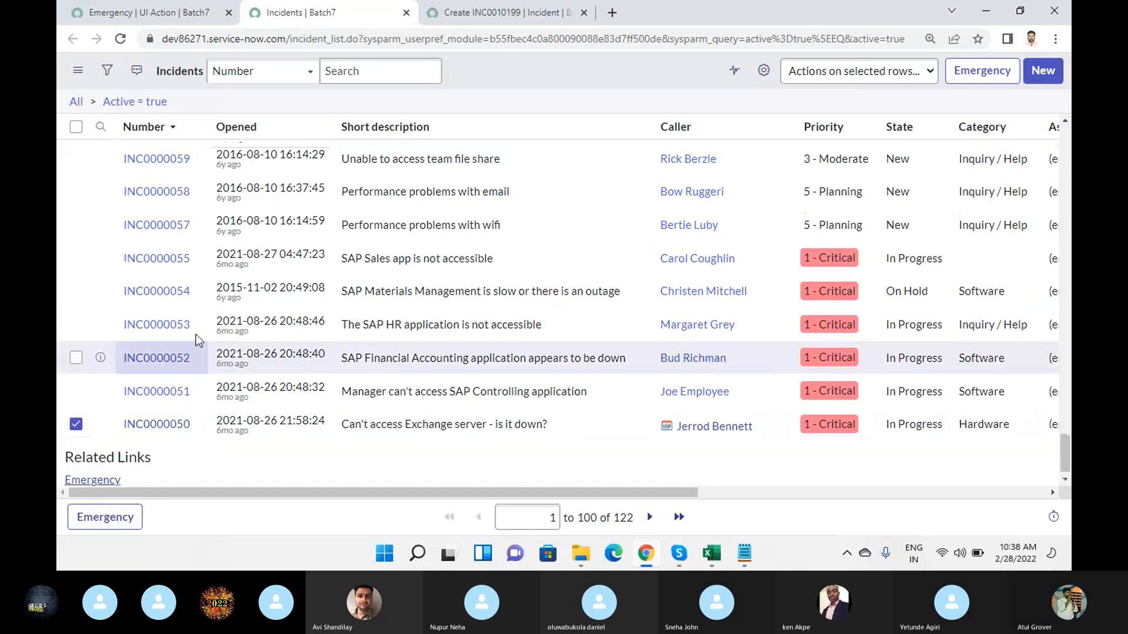
scroll(196, 333, "down", 5)
scroll(193, 223, "up", 10)
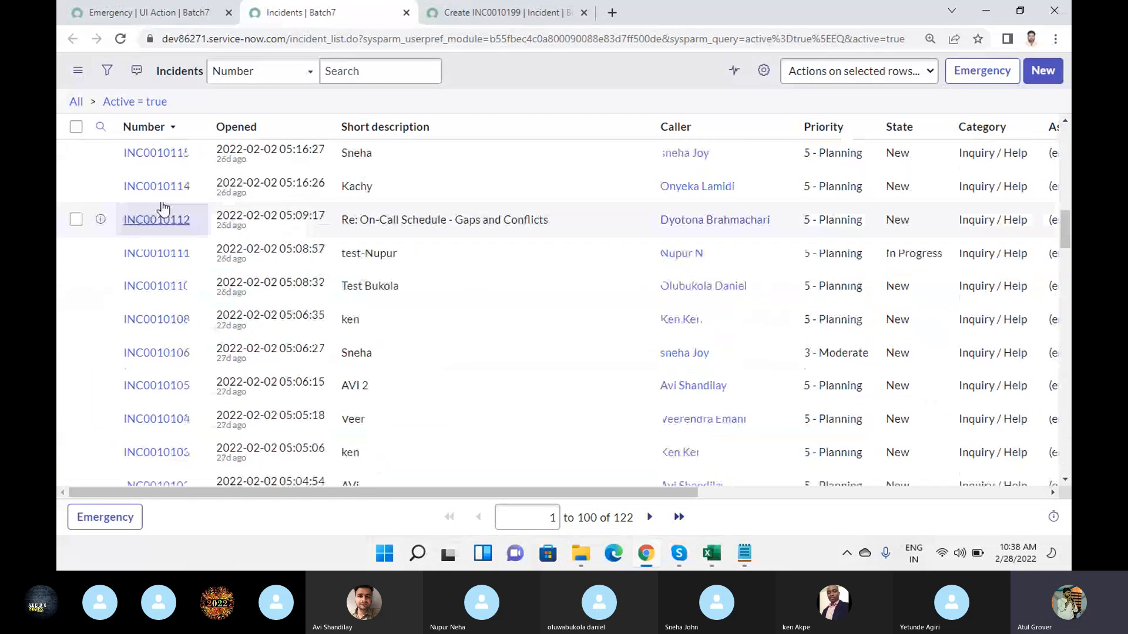
left_click(76, 127)
scroll(232, 266, "down", 15)
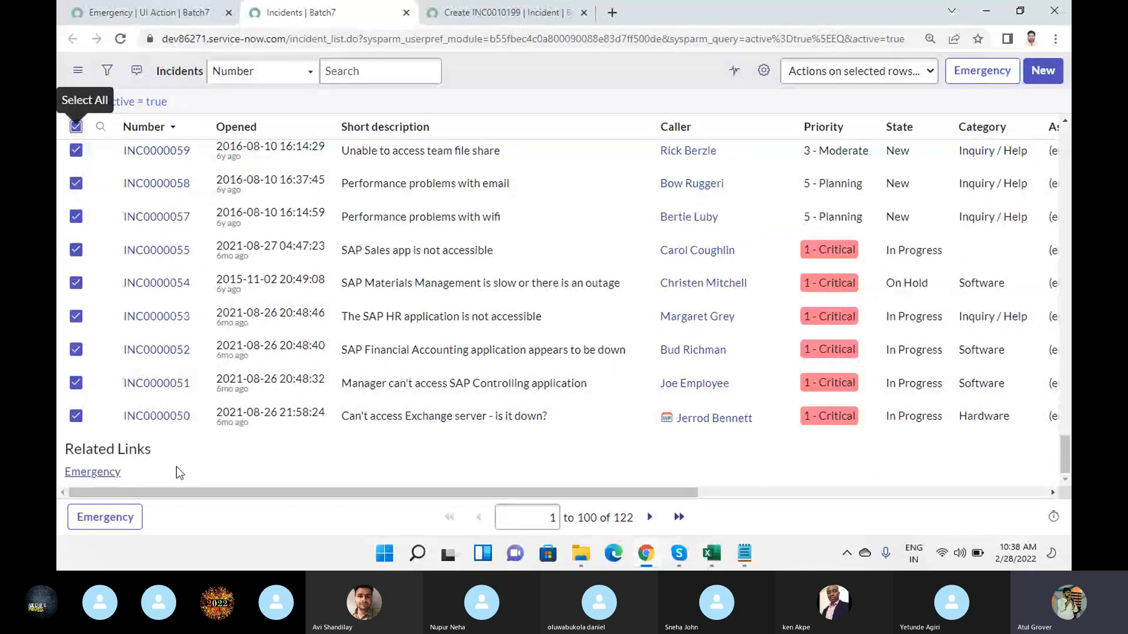
scroll(235, 457, "up", 10)
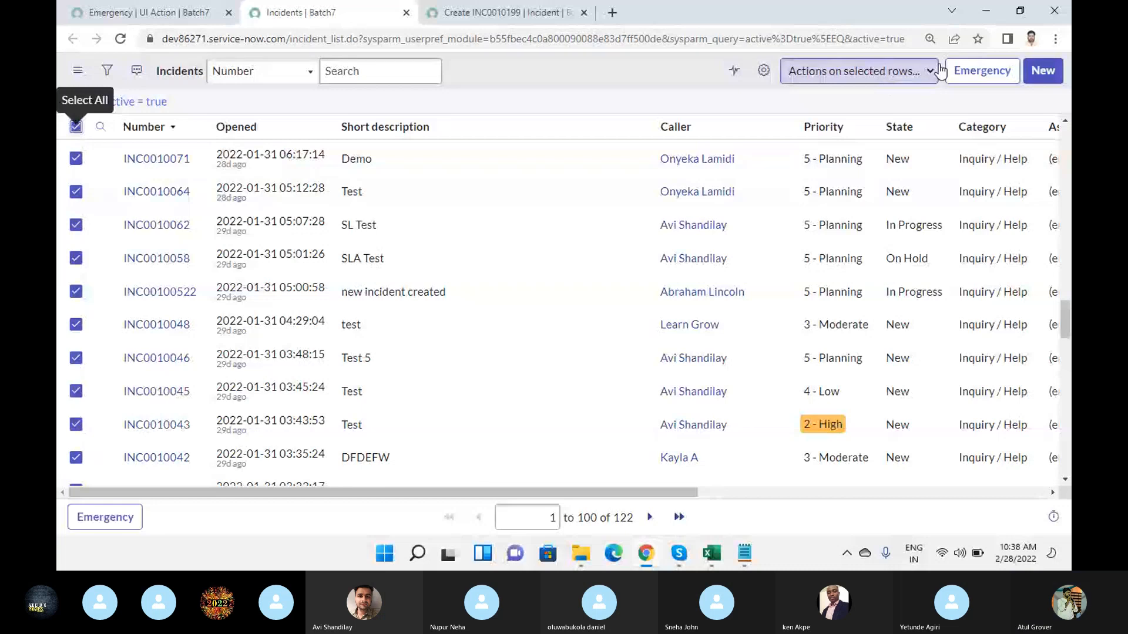
left_click(903, 79)
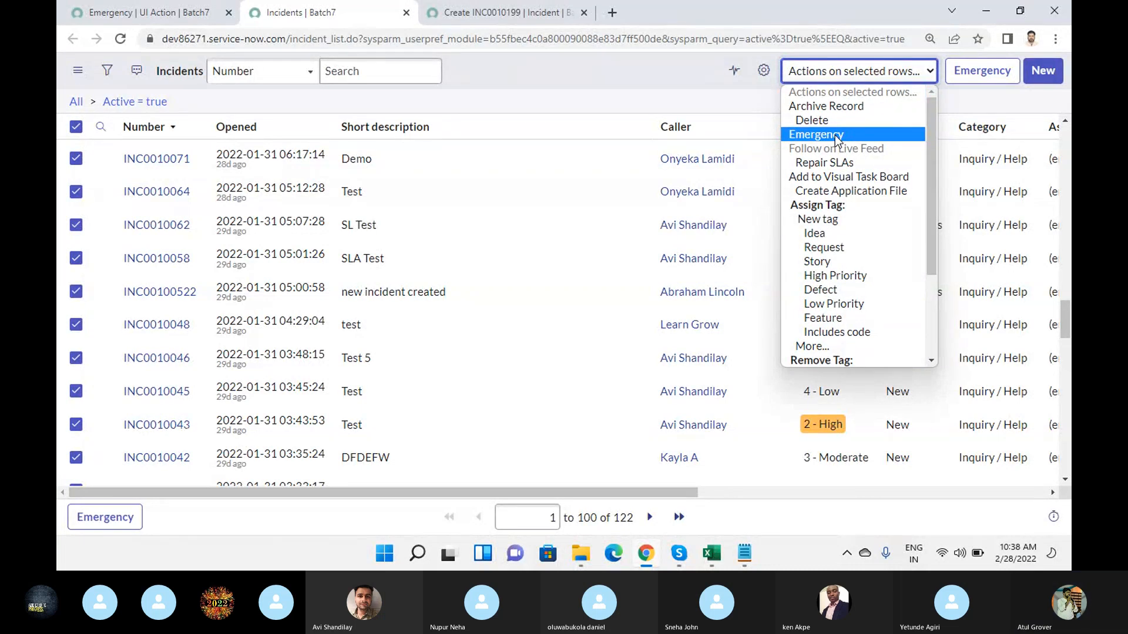
- Compare the Emergency UI action's placement settings with the new Incident form and the incident list
left_click(180, 17)
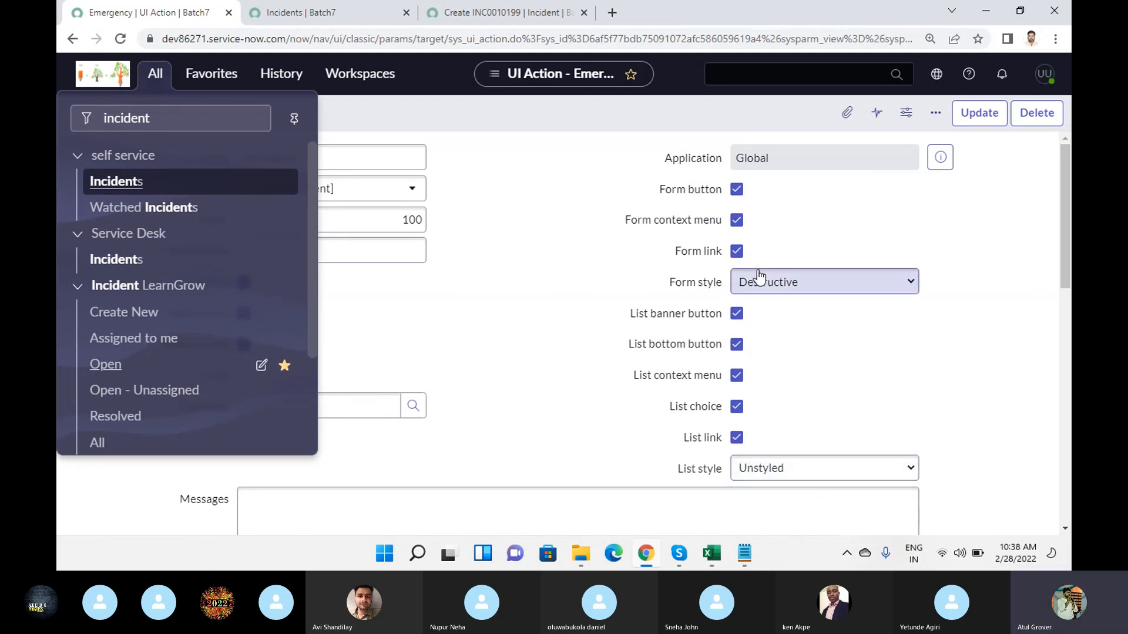
left_click(521, 12)
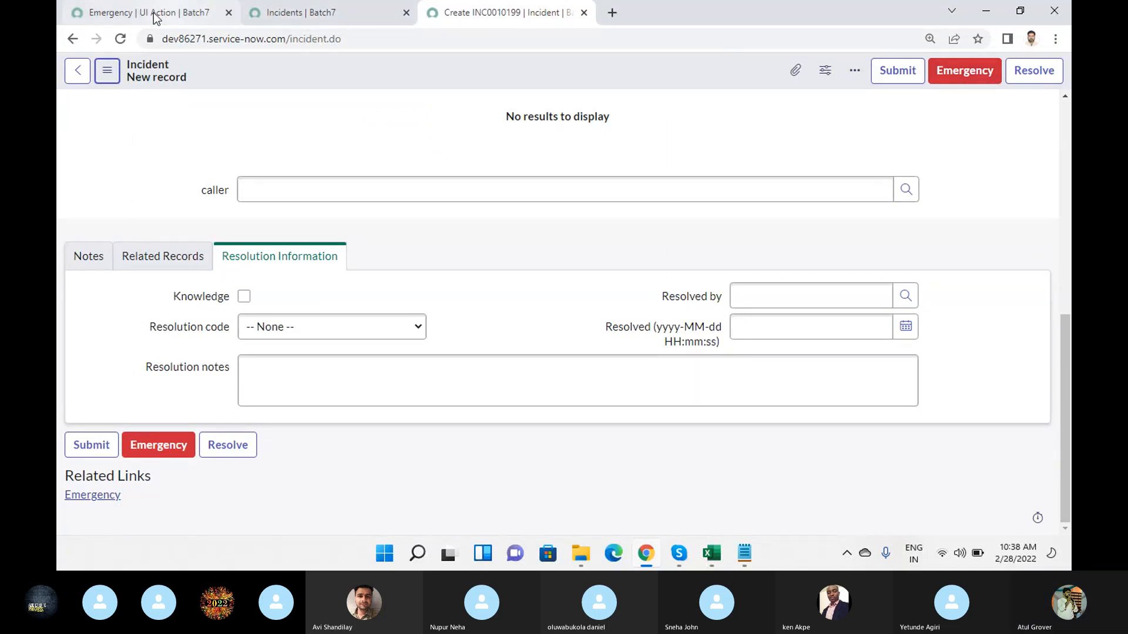
left_click(322, 14)
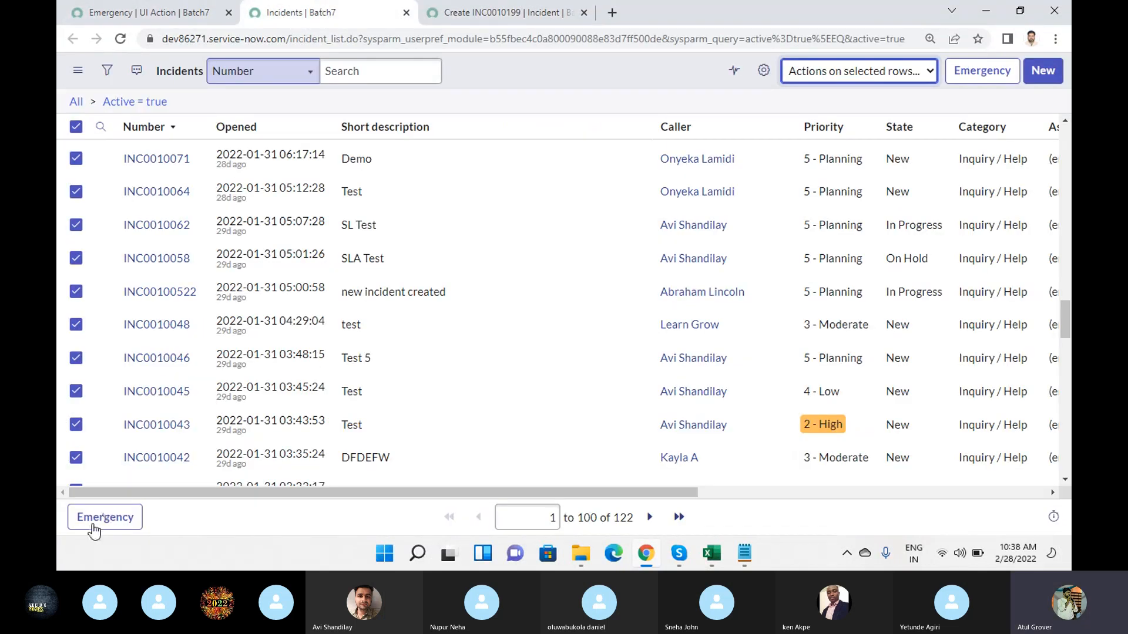
left_click(130, 525)
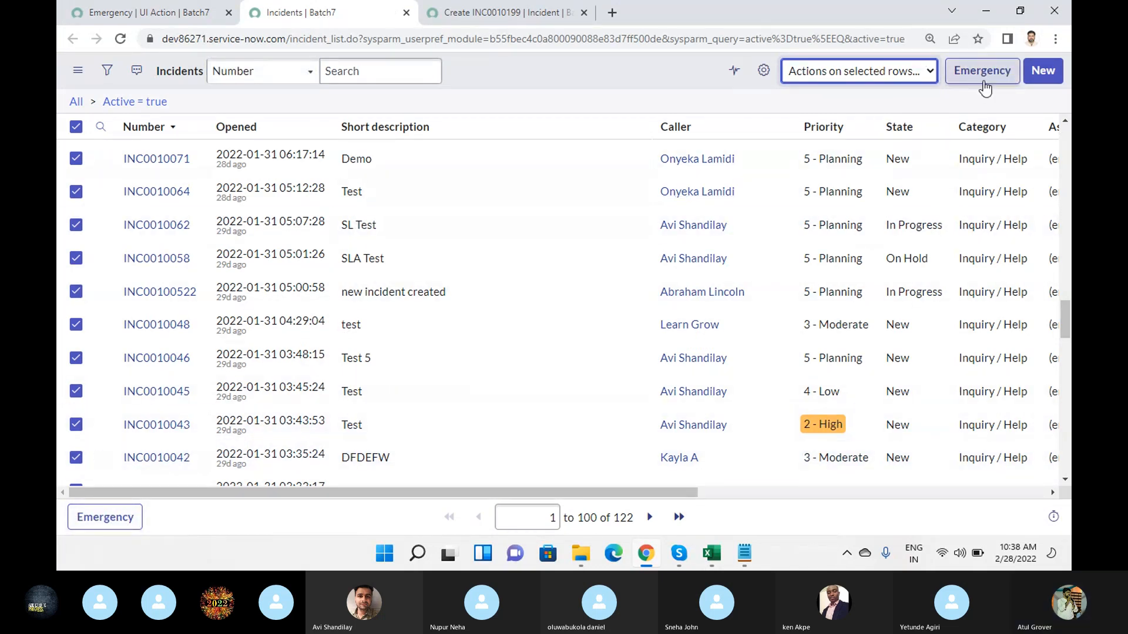
- Try to run the Emergency action on the blank new Incident form
key("ctrl+Tab")
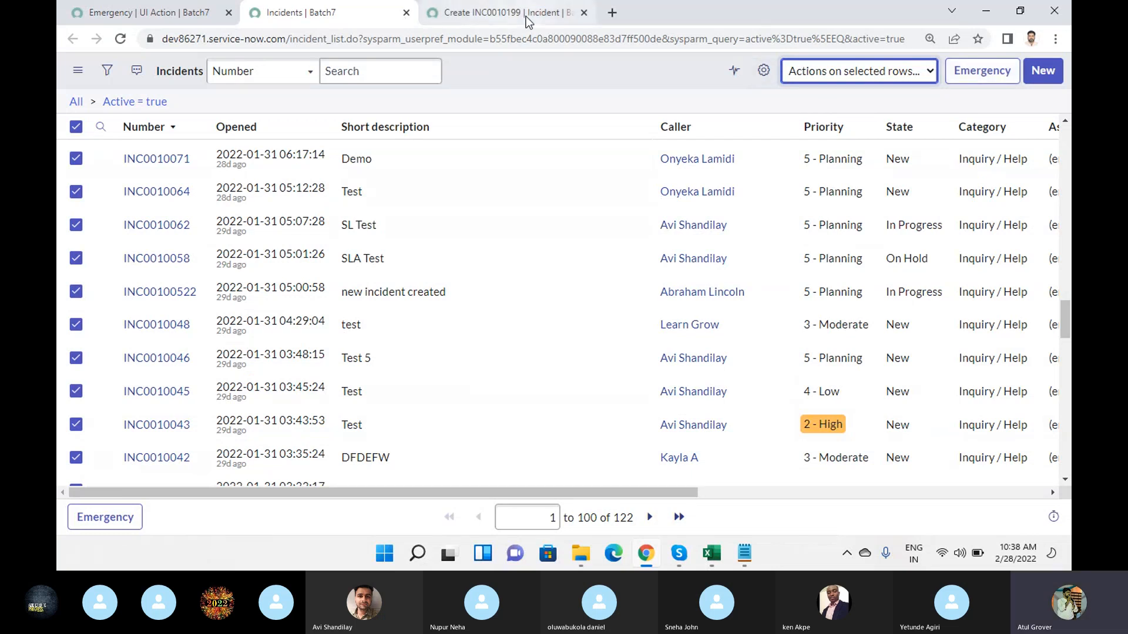
left_click(965, 74)
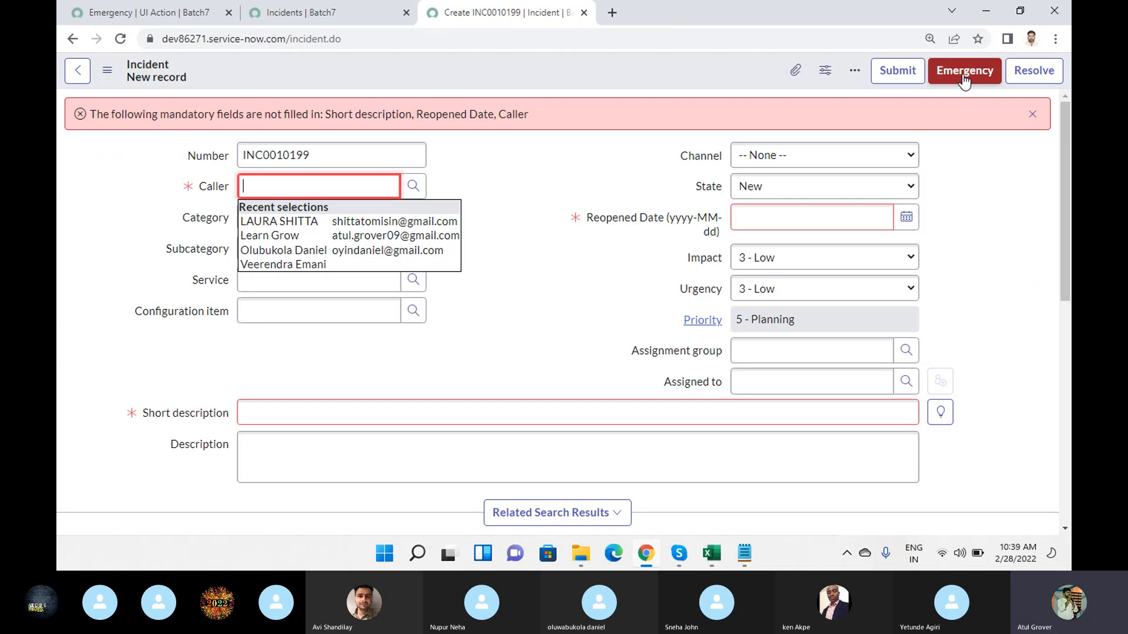
left_click(569, 171)
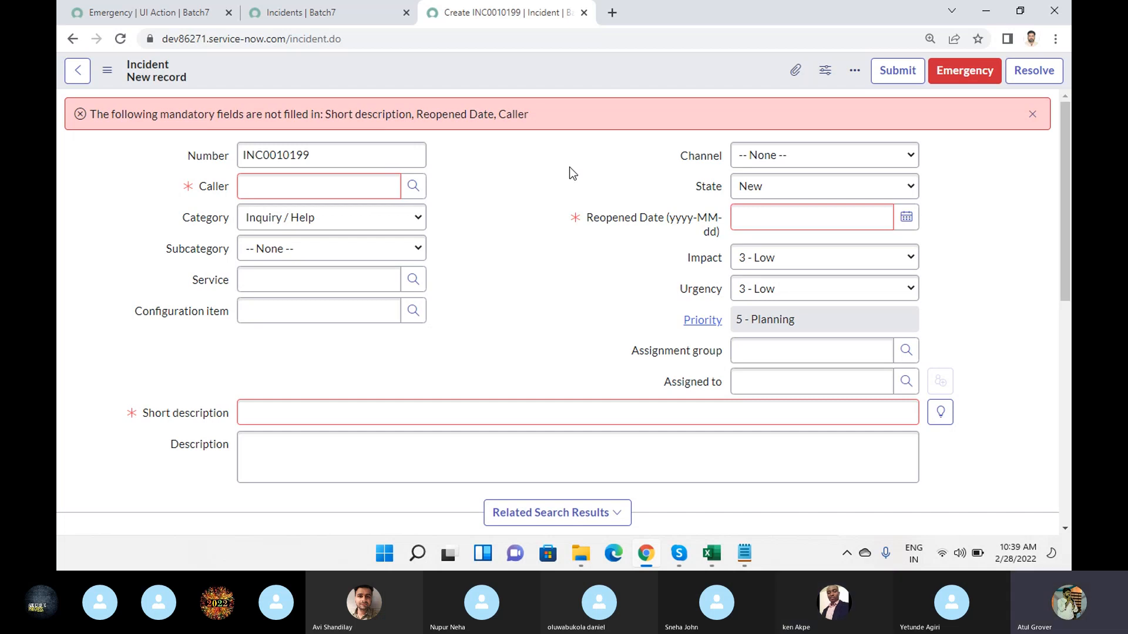
- Set the Emergency UI action's Form style to Primary and save the record
left_click(147, 12)
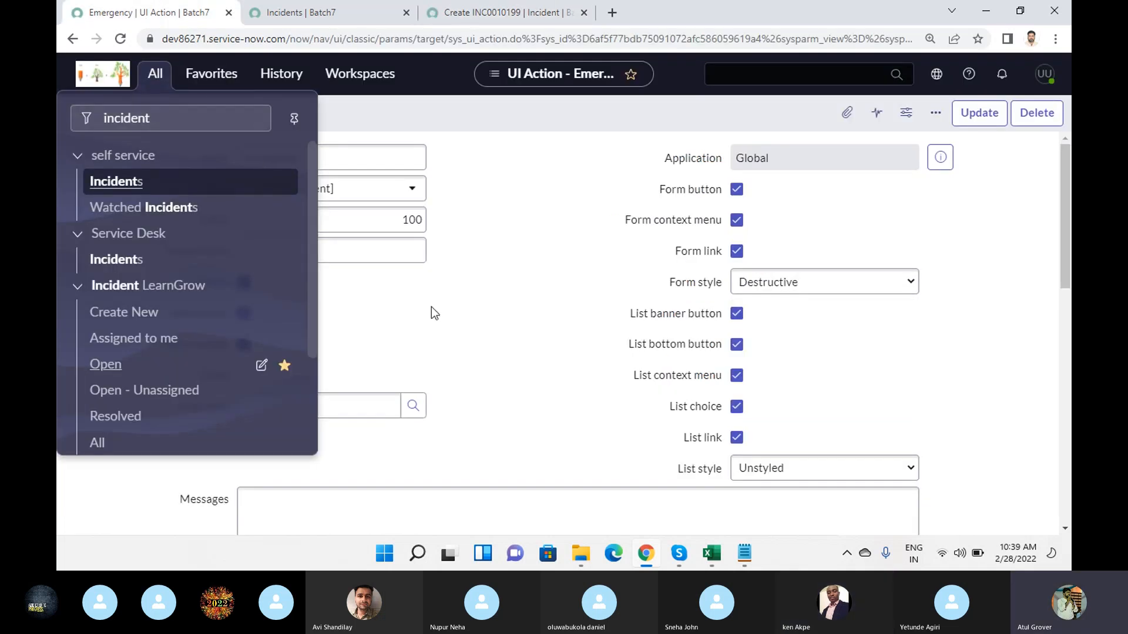
left_click(534, 336)
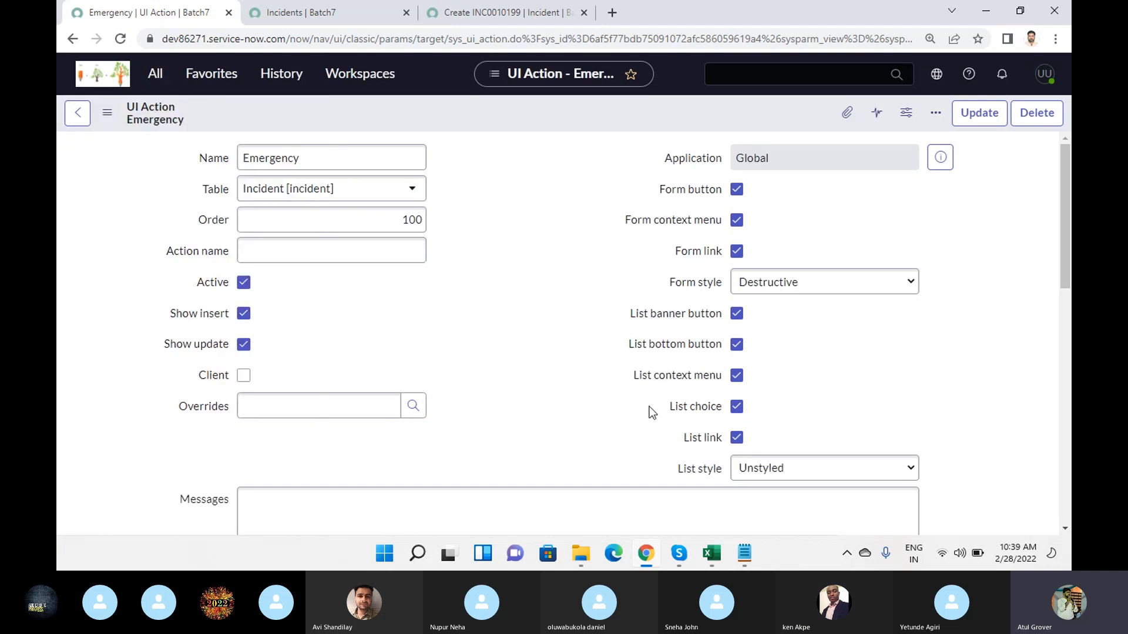
left_click(746, 289)
left_click(761, 318)
right_click(544, 98)
left_click(514, 113)
right_click(515, 113)
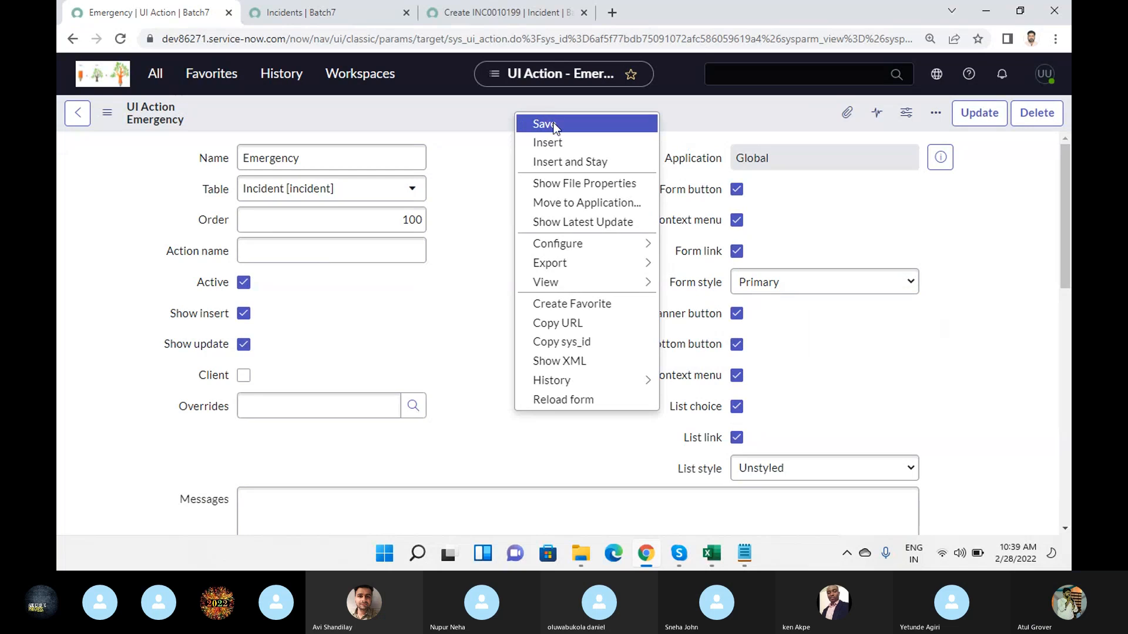
left_click(555, 128)
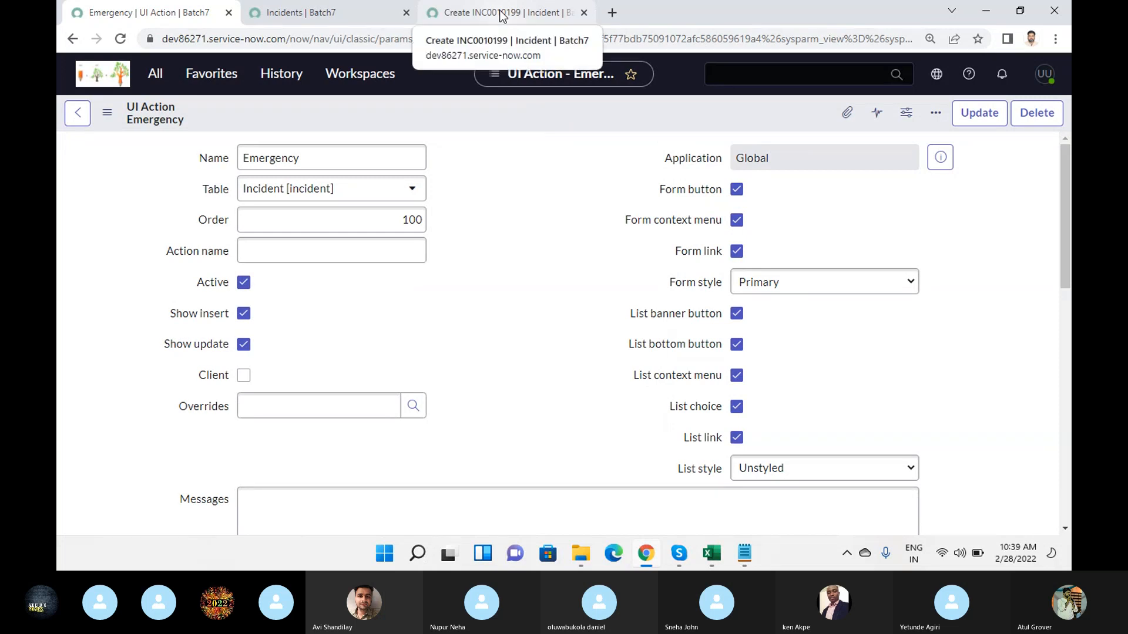
- Reload the new Incident form to check the Emergency button's updated style
left_click(501, 14)
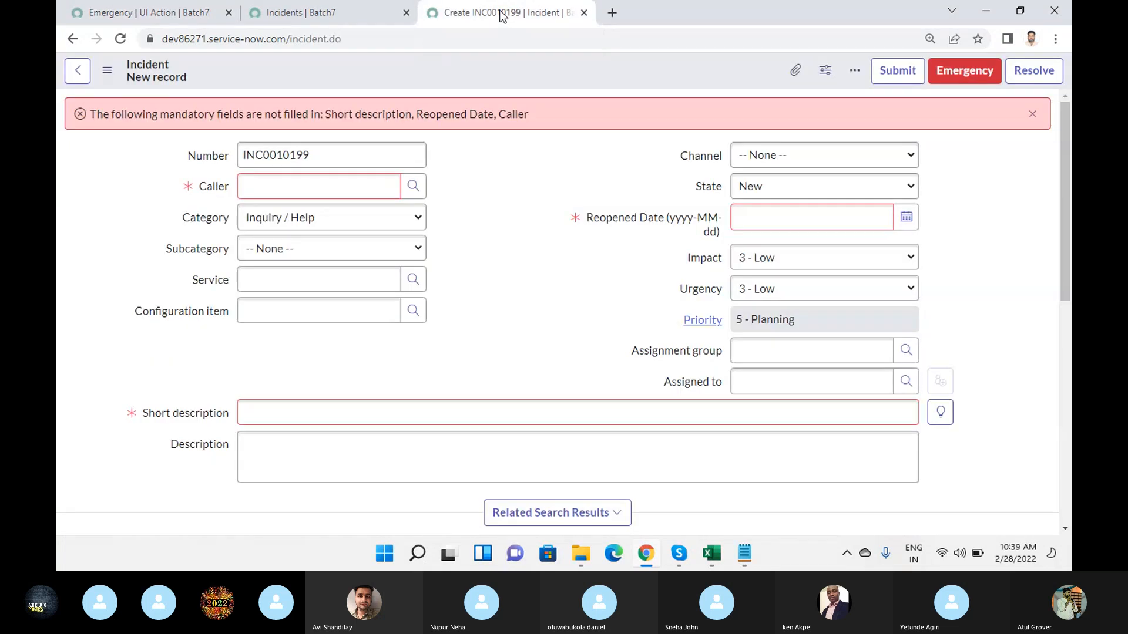
left_click(411, 41)
key("Return")
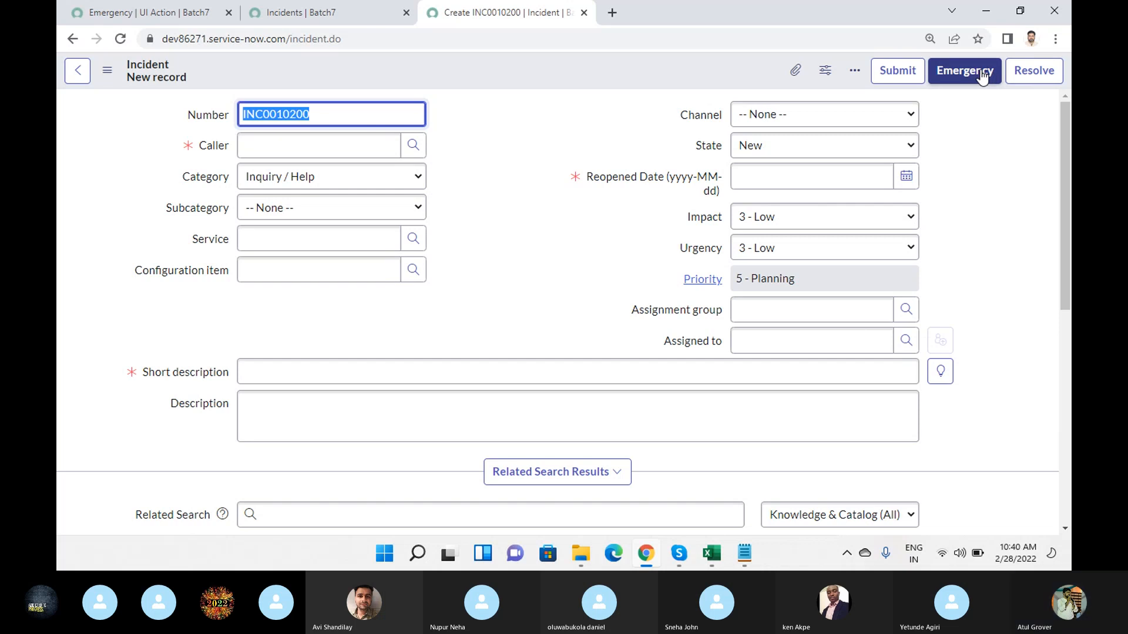
- On the new incident, choose Learn Grow as caller and enter short description "fsdfg" and description "sdfgsdfg"
left_click(339, 141)
type("learn")
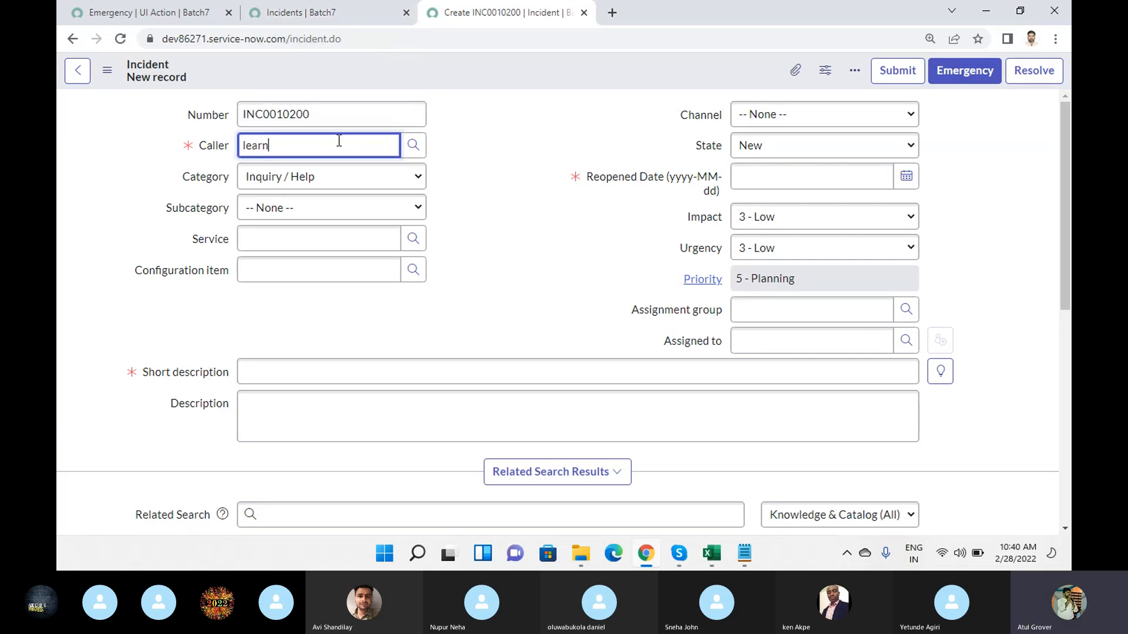
left_click(301, 178)
left_click(302, 373)
type("fsdfg")
left_click(303, 405)
type("sdfgsdfg")
- Set the incident's Reopened Date to 2022-02-14 and save it, returning to the Emergency UI action
right_click(538, 63)
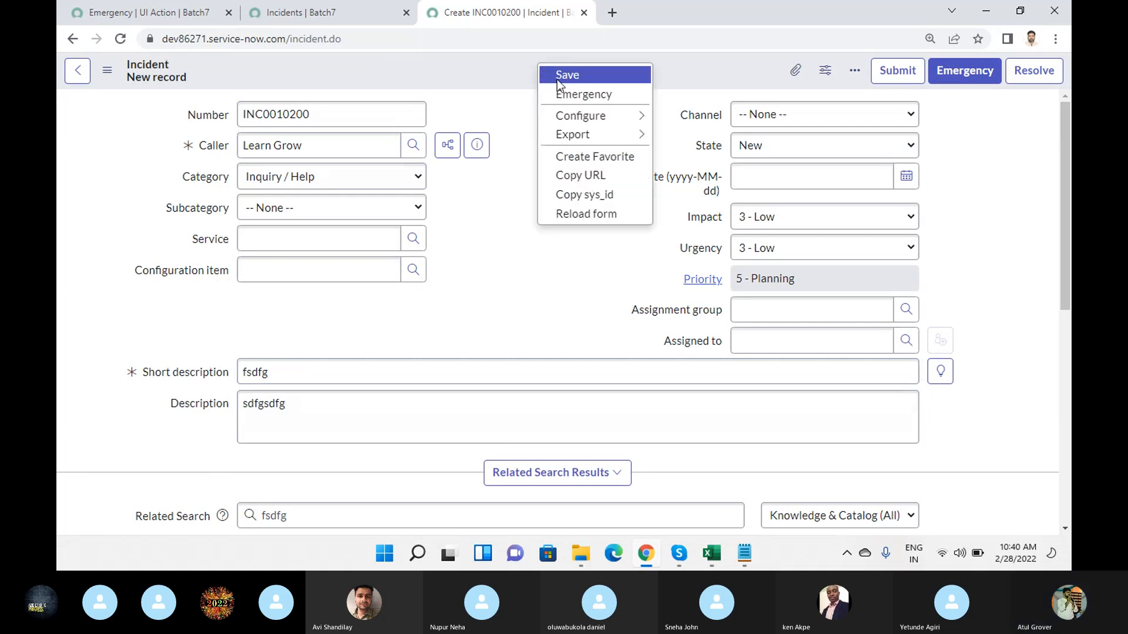
left_click(557, 77)
left_click(770, 255)
right_click(525, 65)
left_click(562, 75)
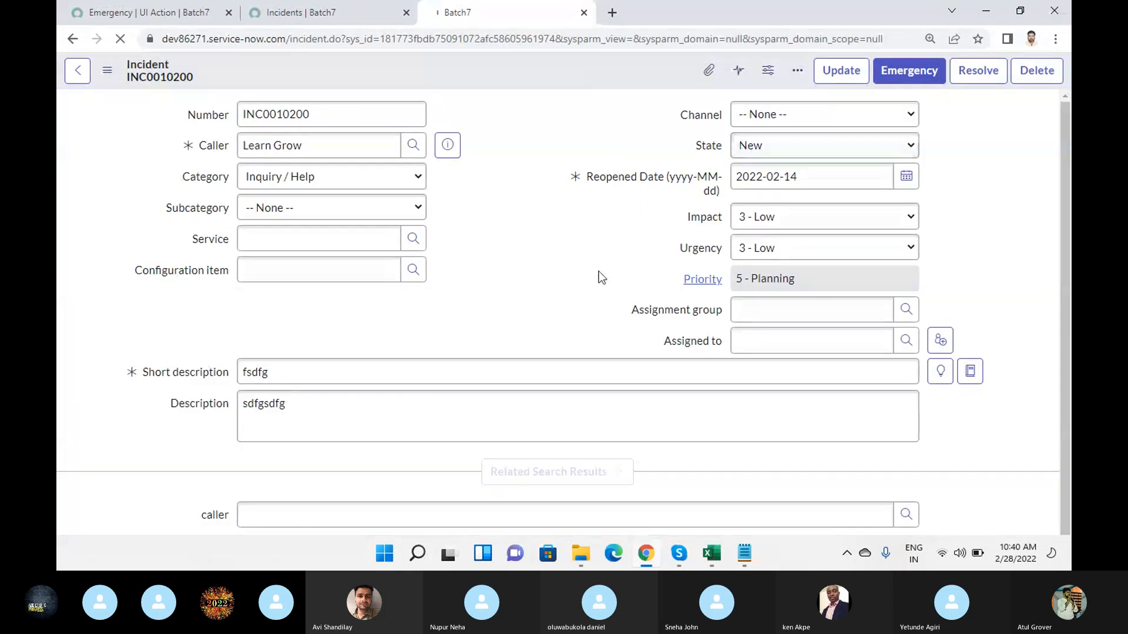
left_click(162, 12)
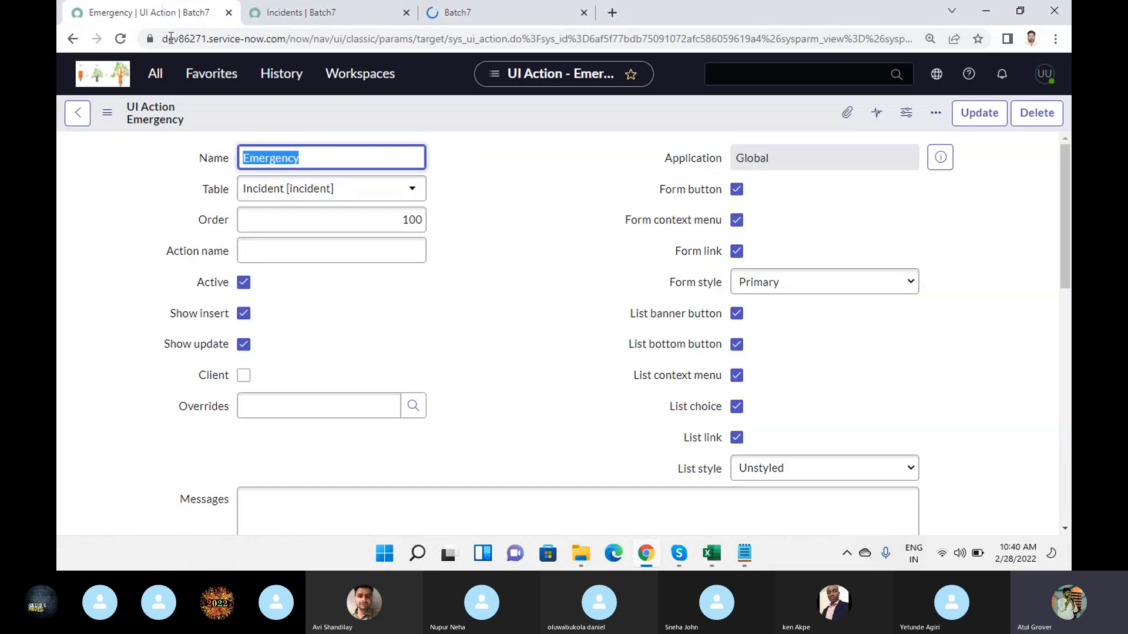
- Turn off Show update on the Emergency UI action, keeping Show insert enabled, and save the record
left_click(246, 316)
left_click(246, 316)
left_click(244, 345)
right_click(400, 114)
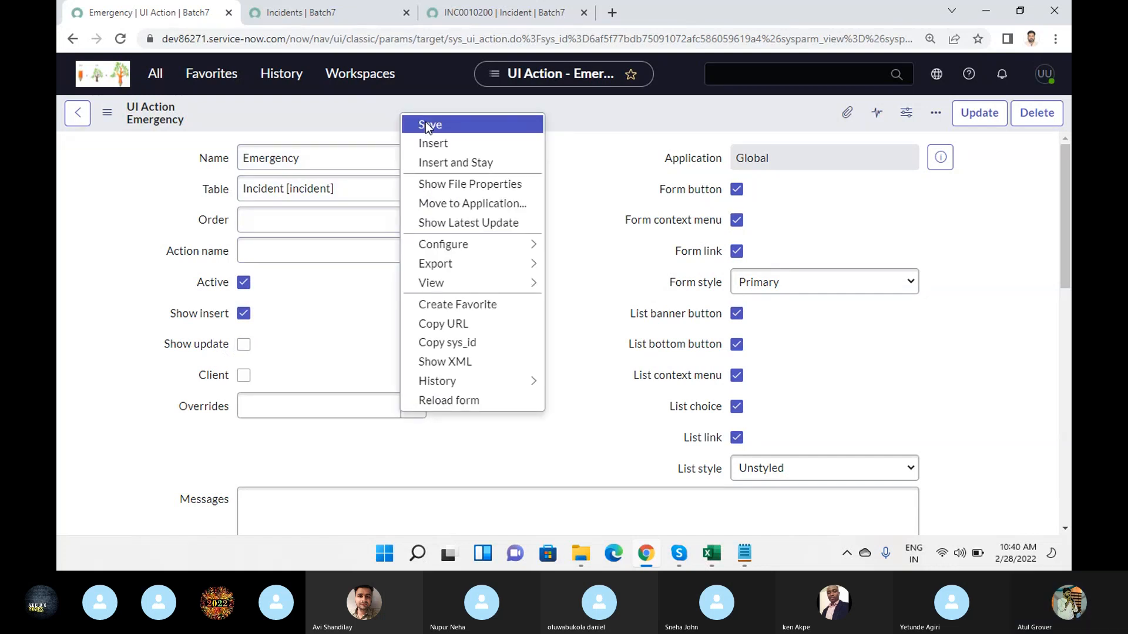
left_click(428, 126)
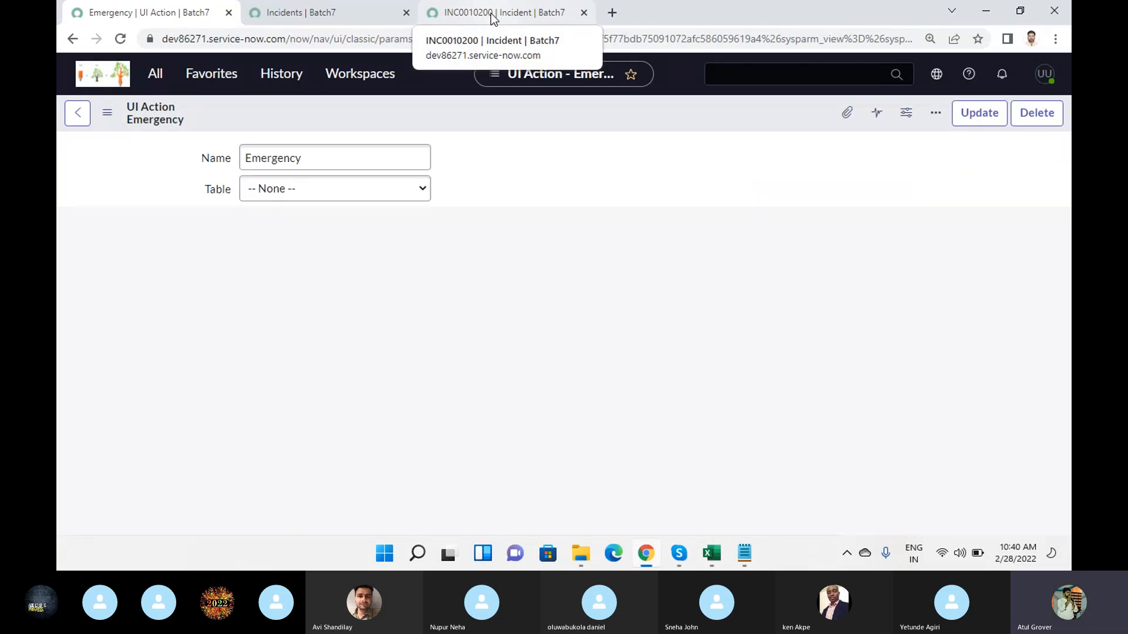
- Reload the saved incident's form to check whether the Emergency button is offered on an existing record
left_click(491, 13)
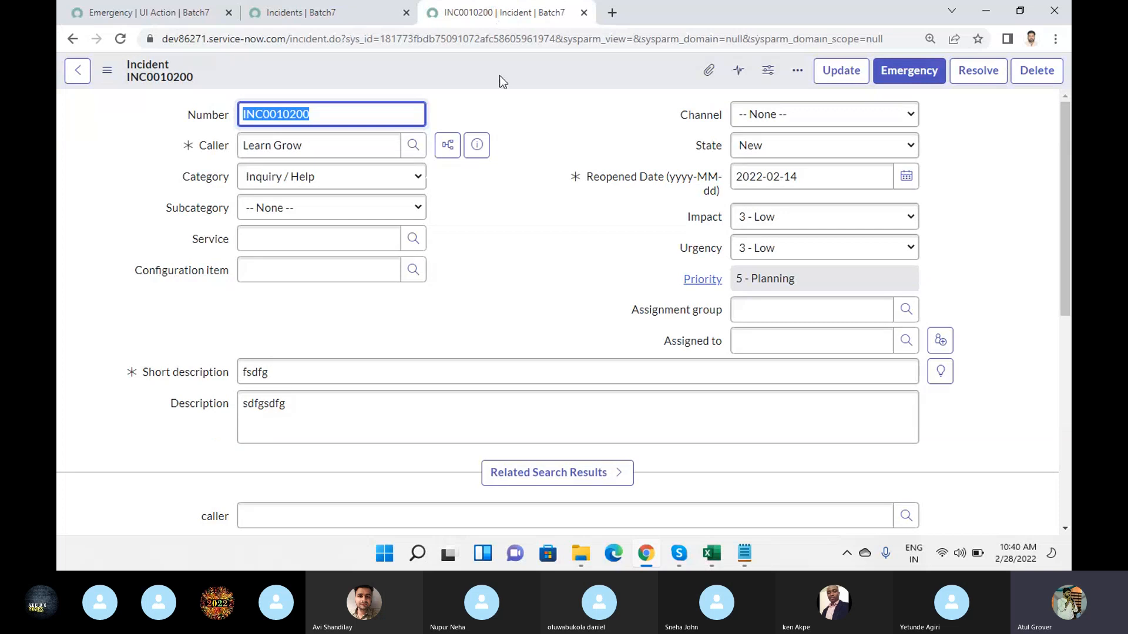
left_click(502, 38)
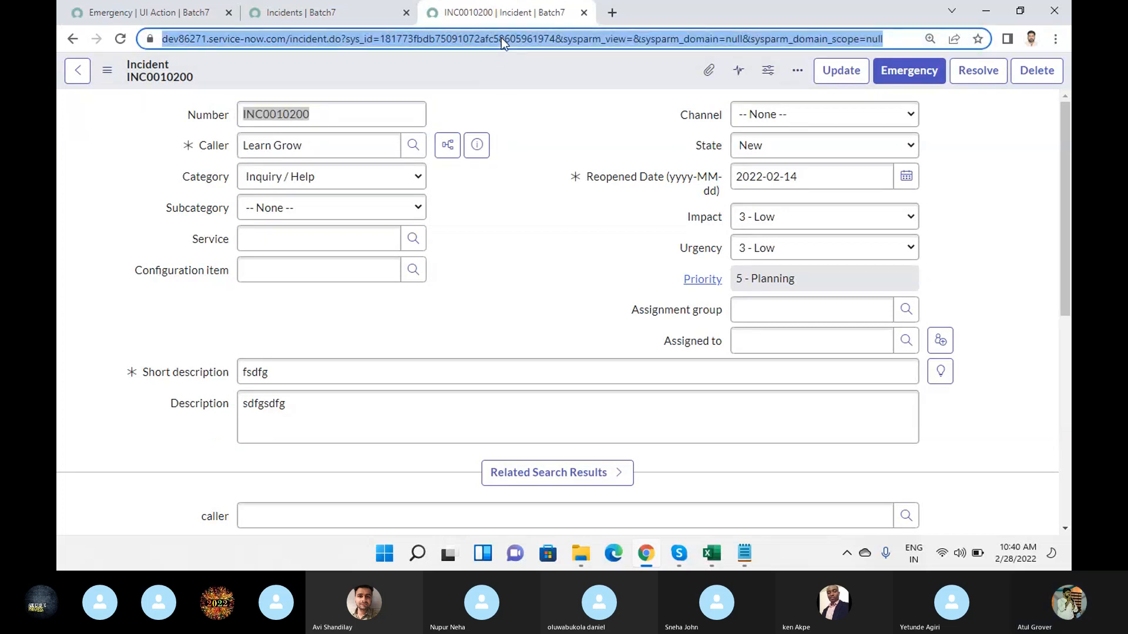
key("Return")
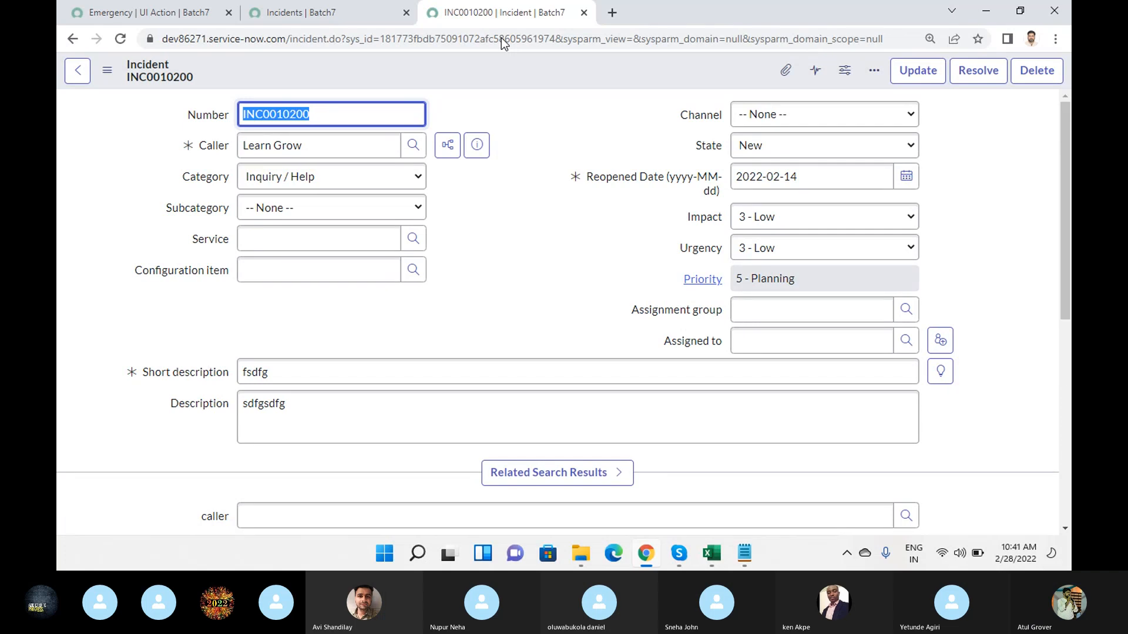
- Return to the Emergency UI action and open its Form style choices
left_click(151, 19)
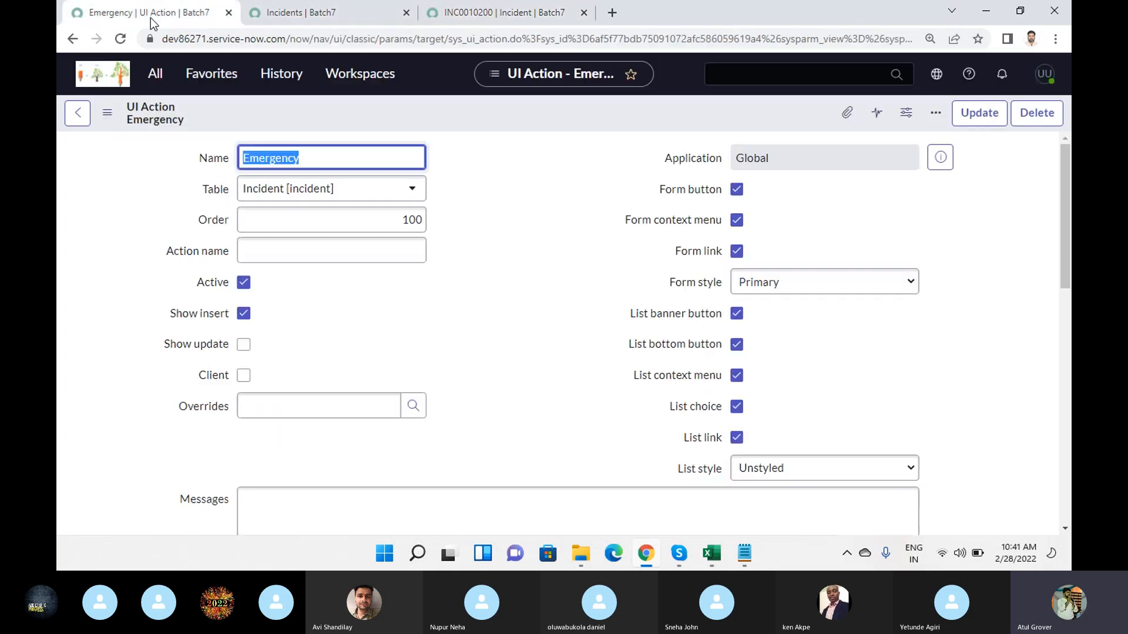
left_click(796, 287)
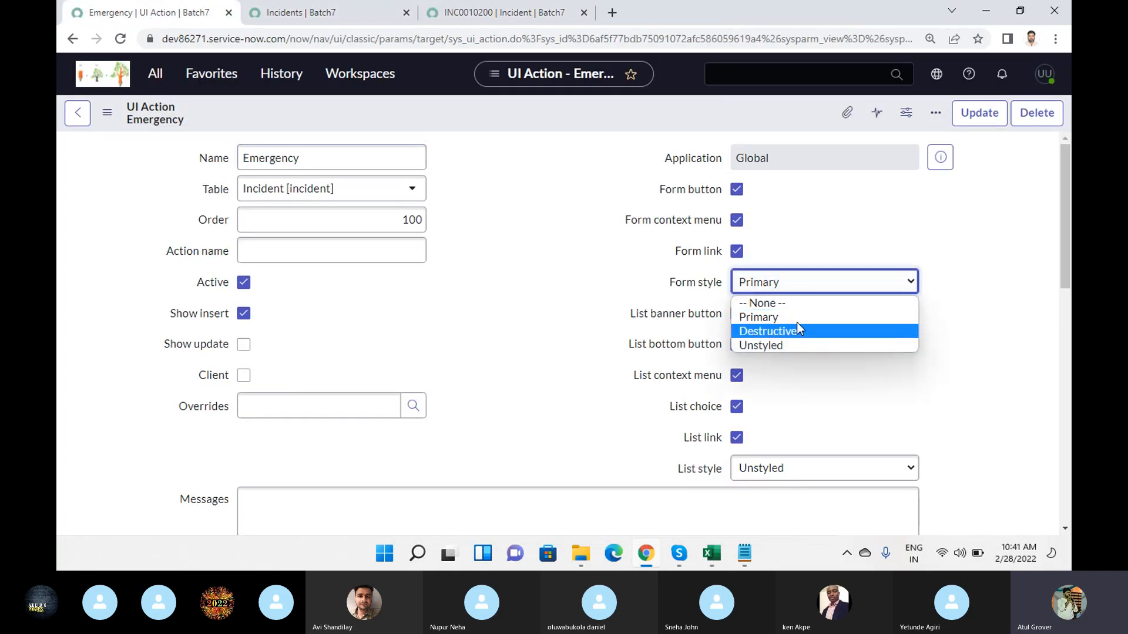
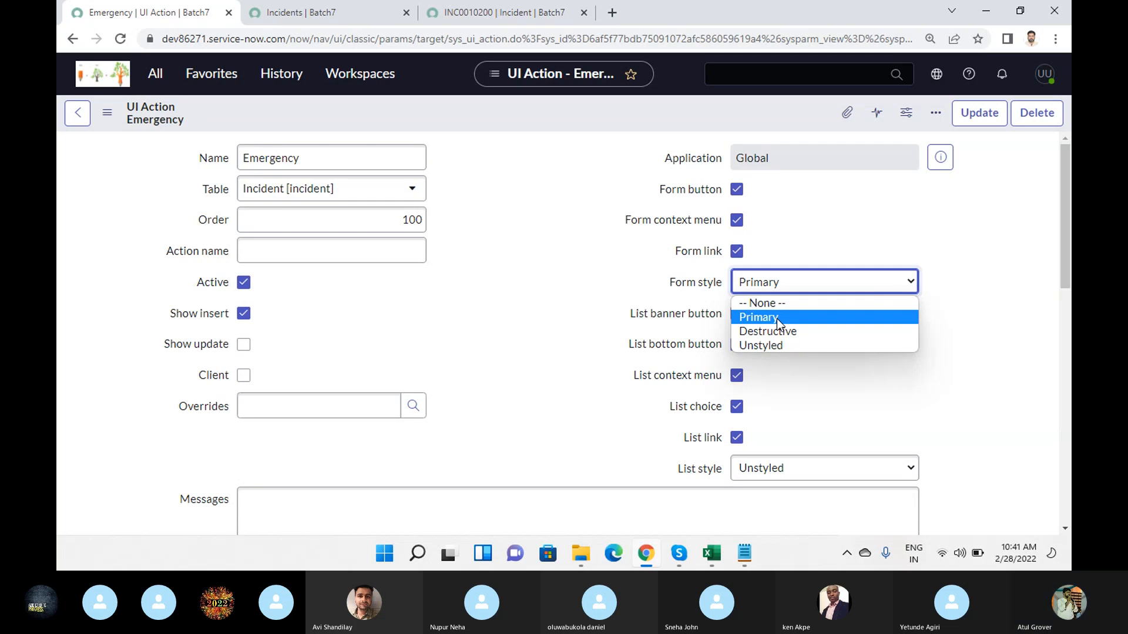
- Keep the Primary form style and inspect the dictionary information for the Form style field, then close it
left_click(672, 288)
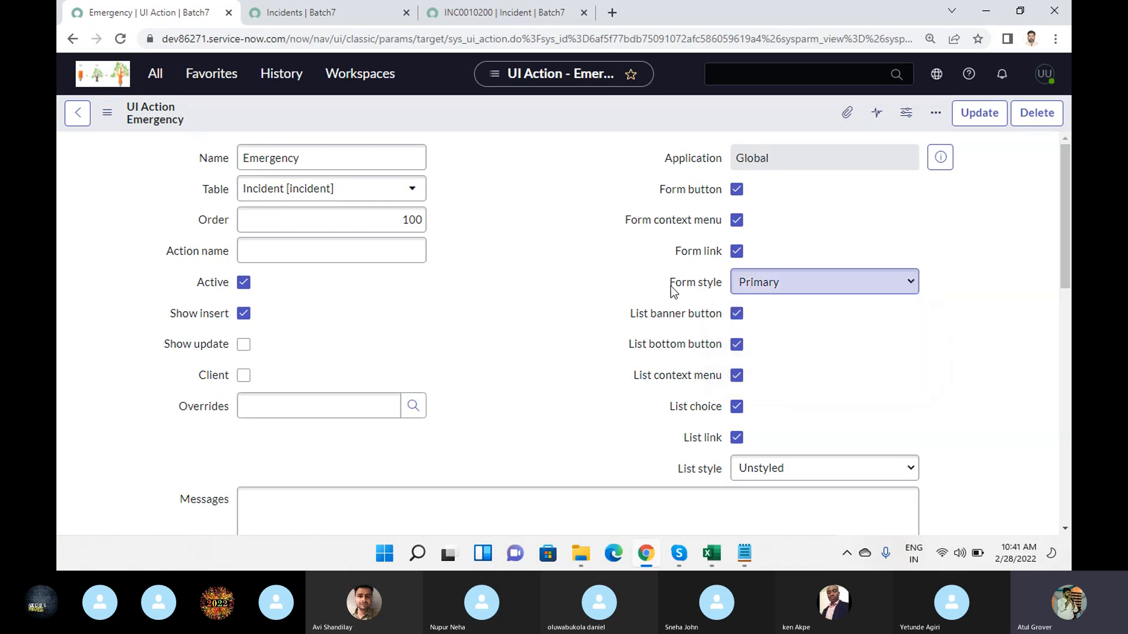
right_click(674, 285)
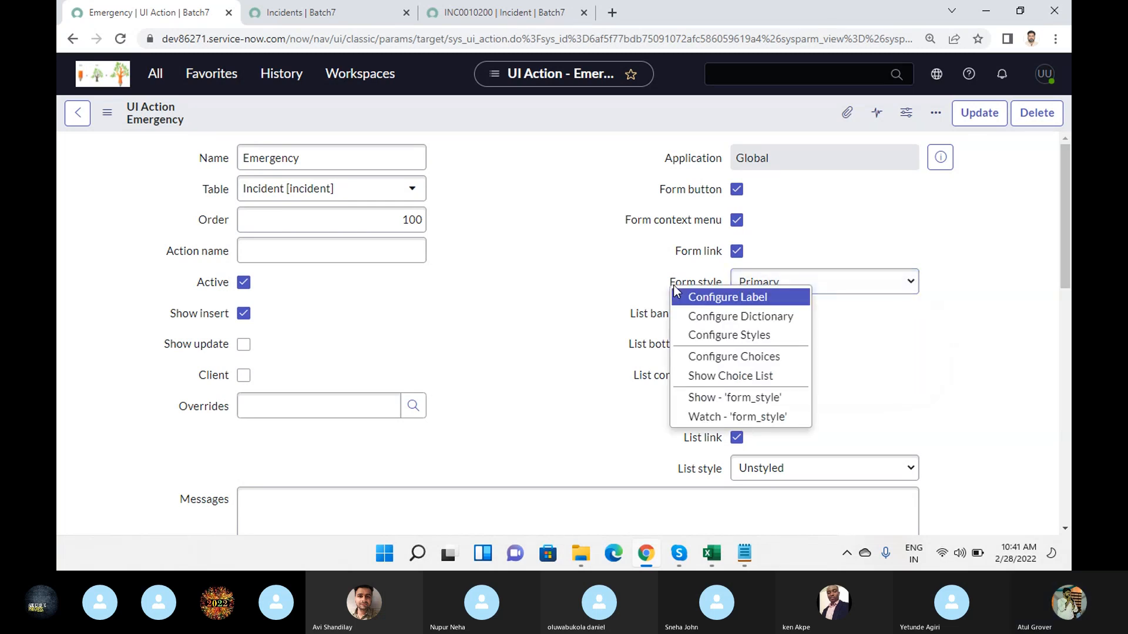
left_click(732, 397)
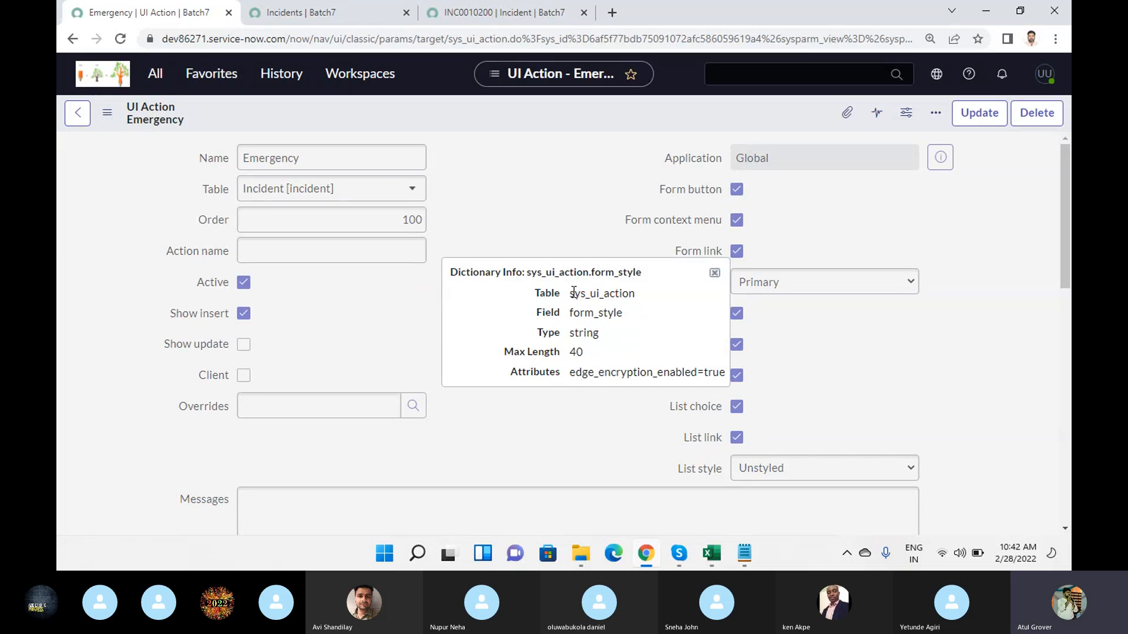
double_click(592, 293)
double_click(577, 312)
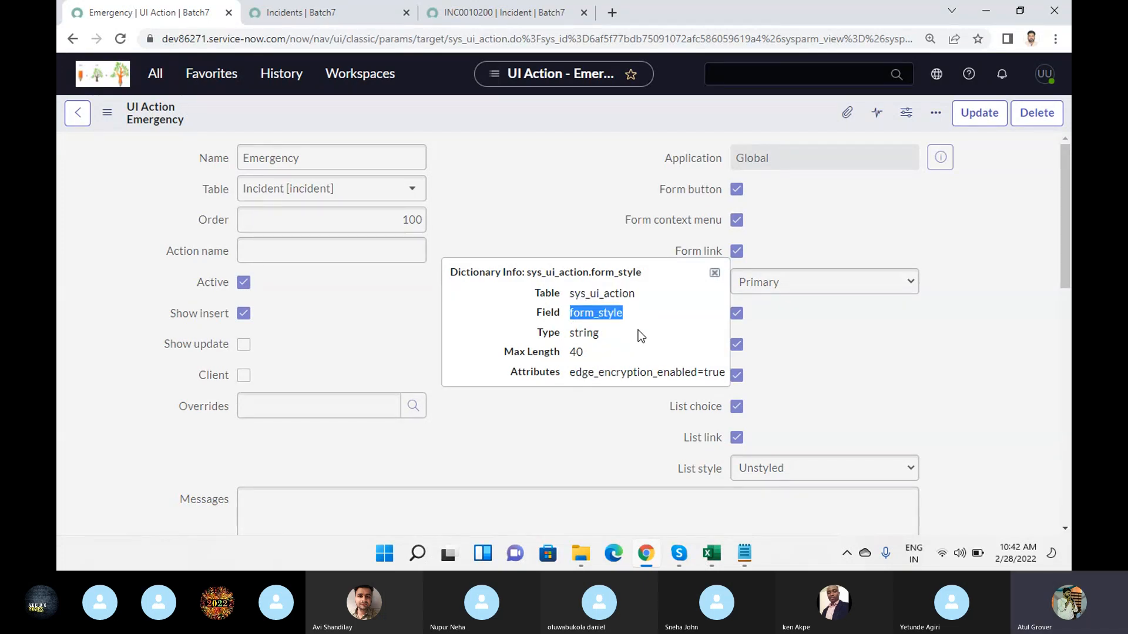
left_click(715, 273)
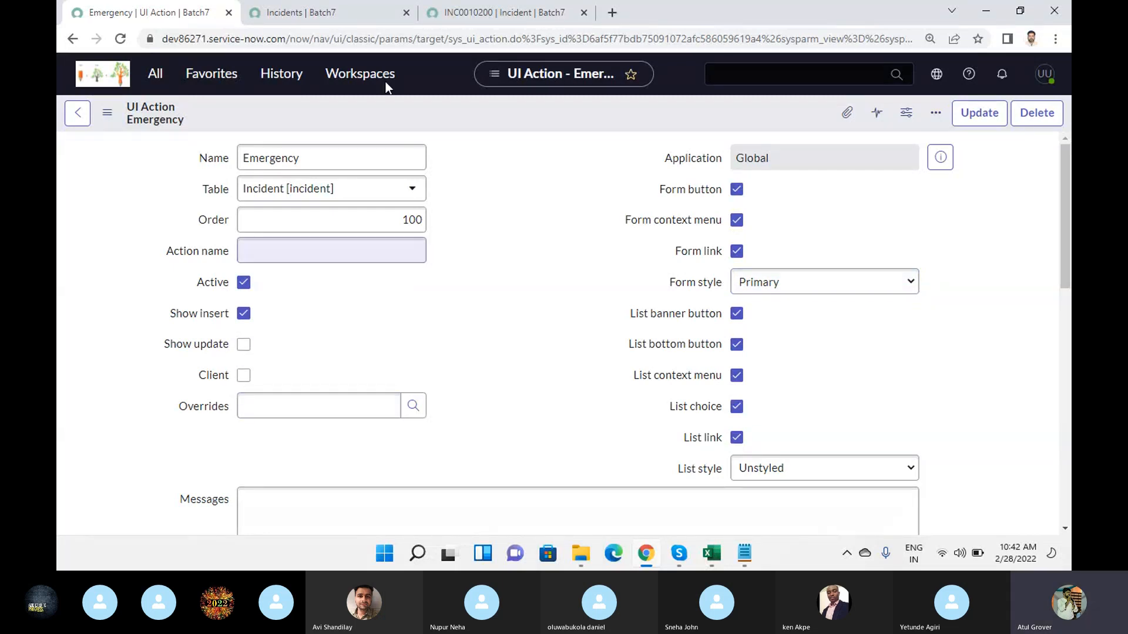
- Glance at the saved incident and review the Emergency UI action's remaining fields, focusing on Overrides
left_click(563, 12)
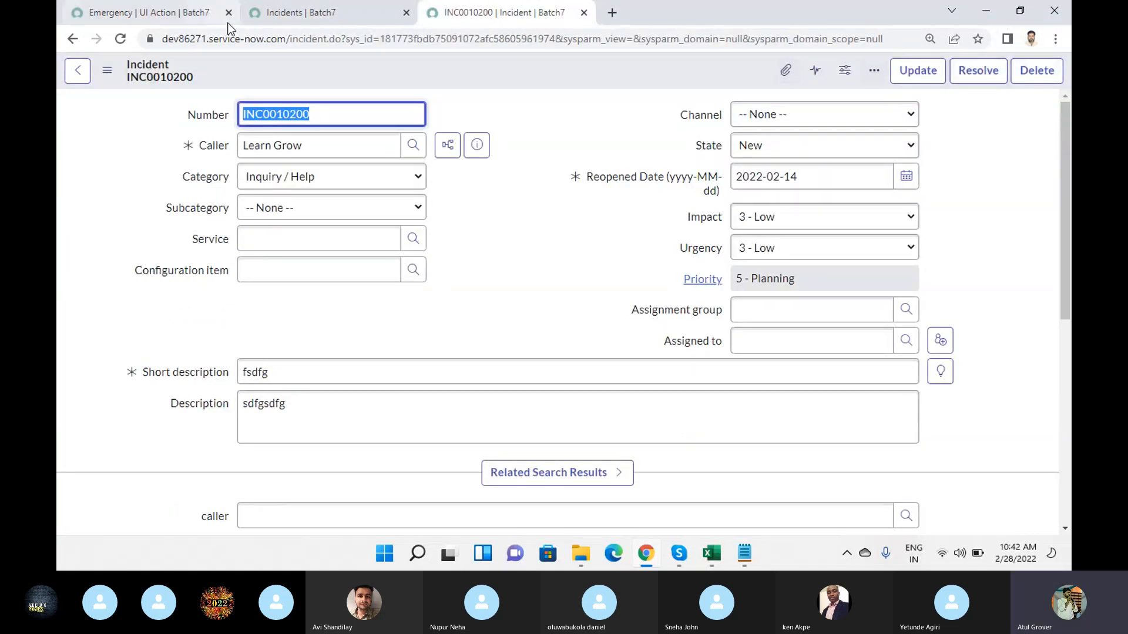
left_click(117, 17)
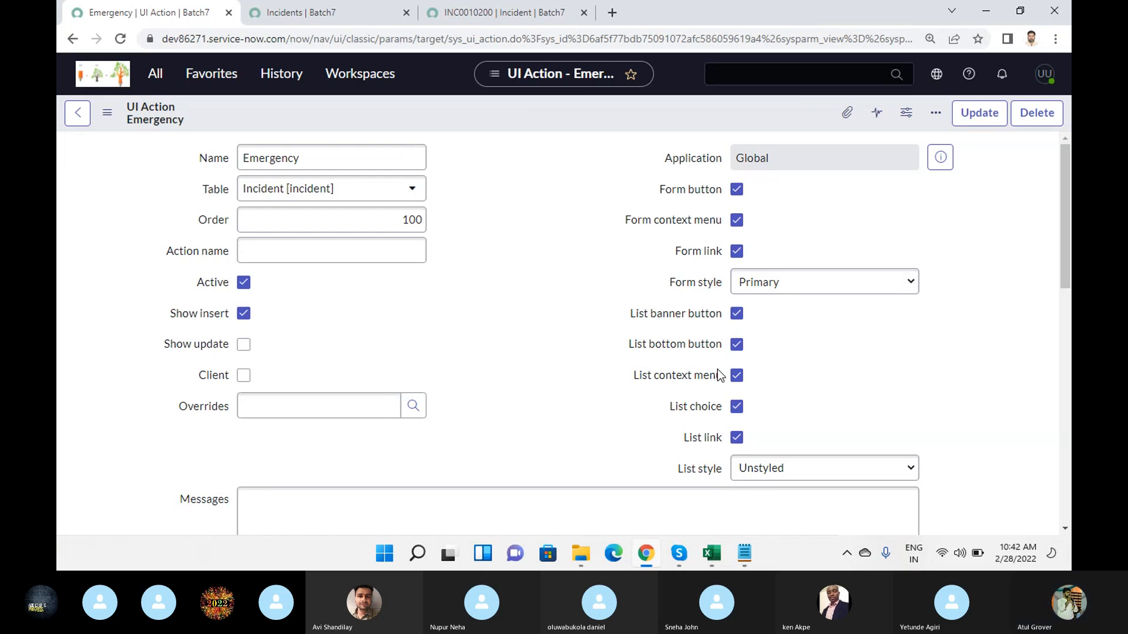
scroll(453, 354, "down", 4)
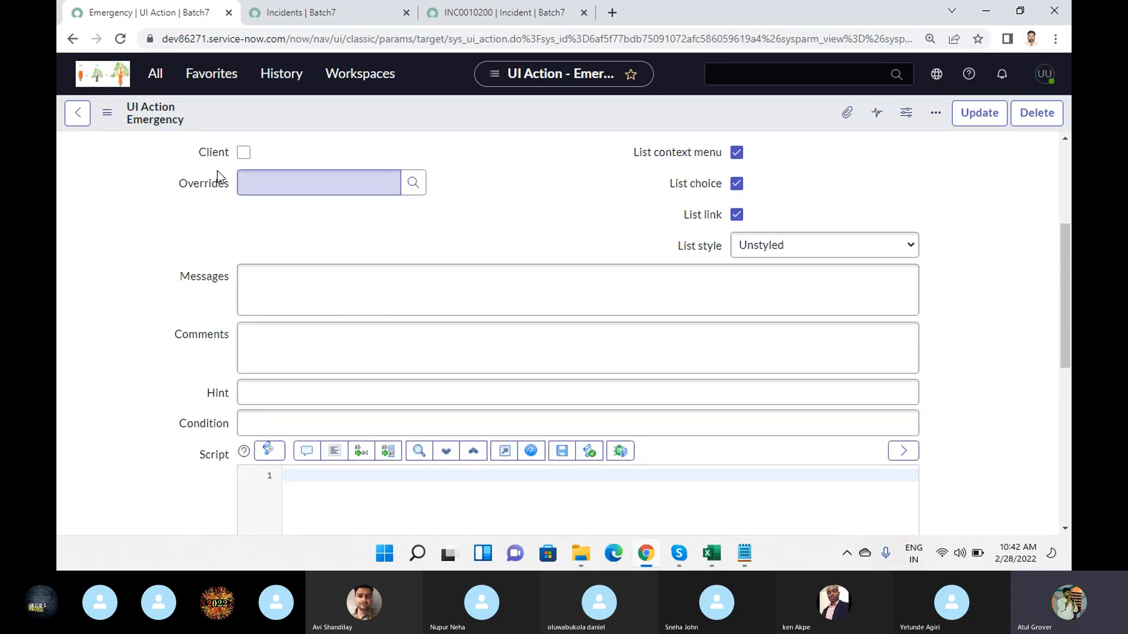
scroll(249, 294, "up", 1)
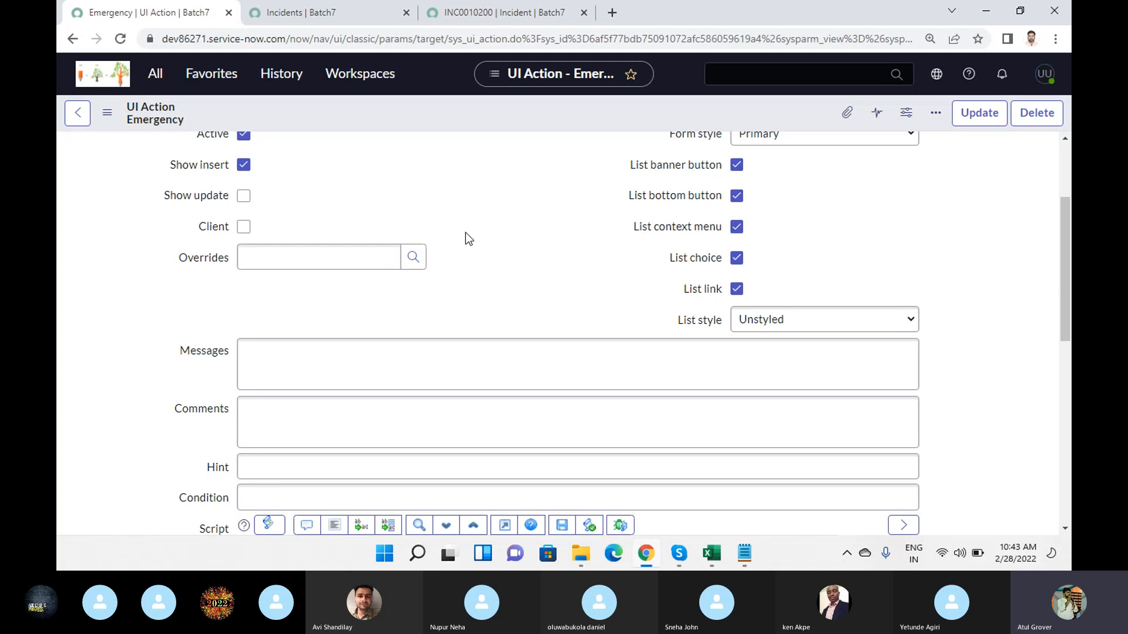
left_click(306, 260)
scroll(306, 261, "up", 3)
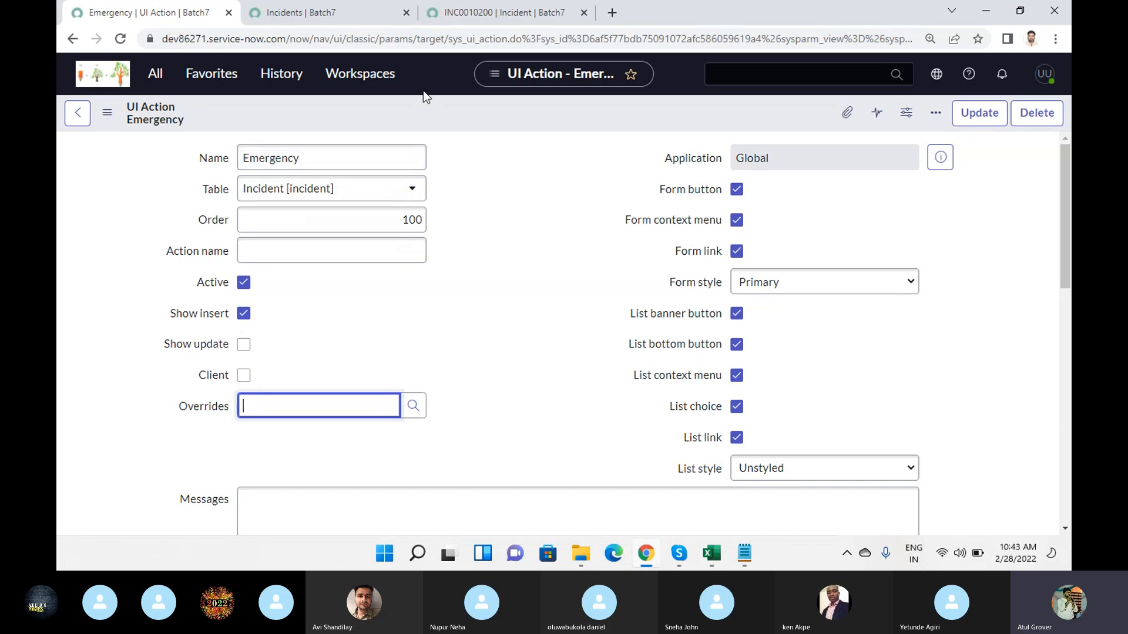
- Check which buttons the saved incident and the incident list offer, and return to the Emergency UI action
left_click(505, 12)
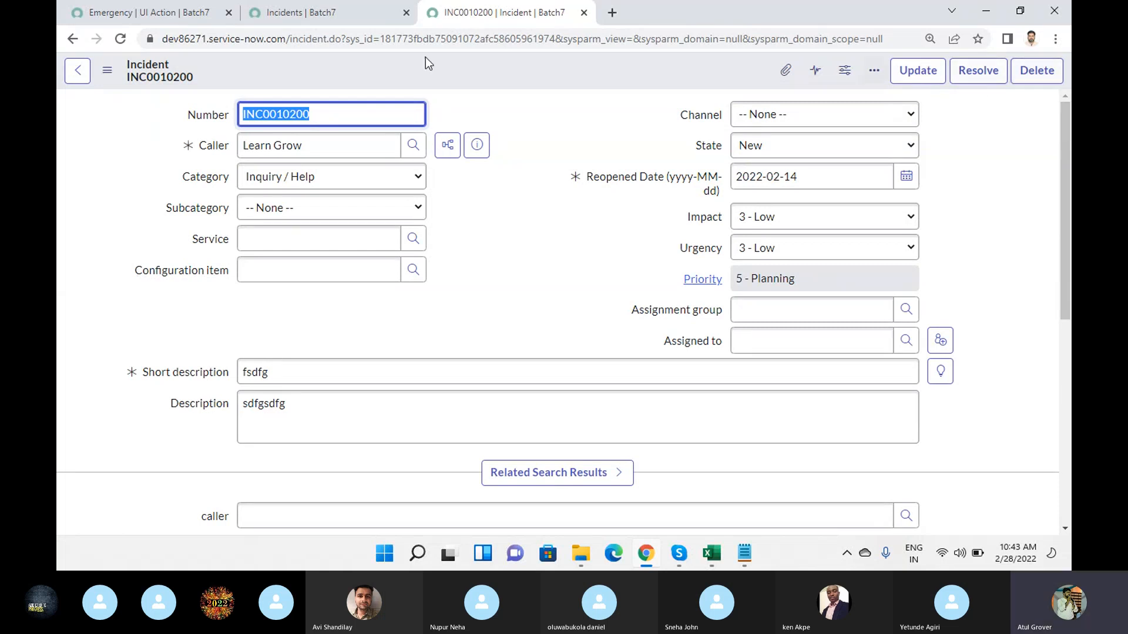
left_click(319, 11)
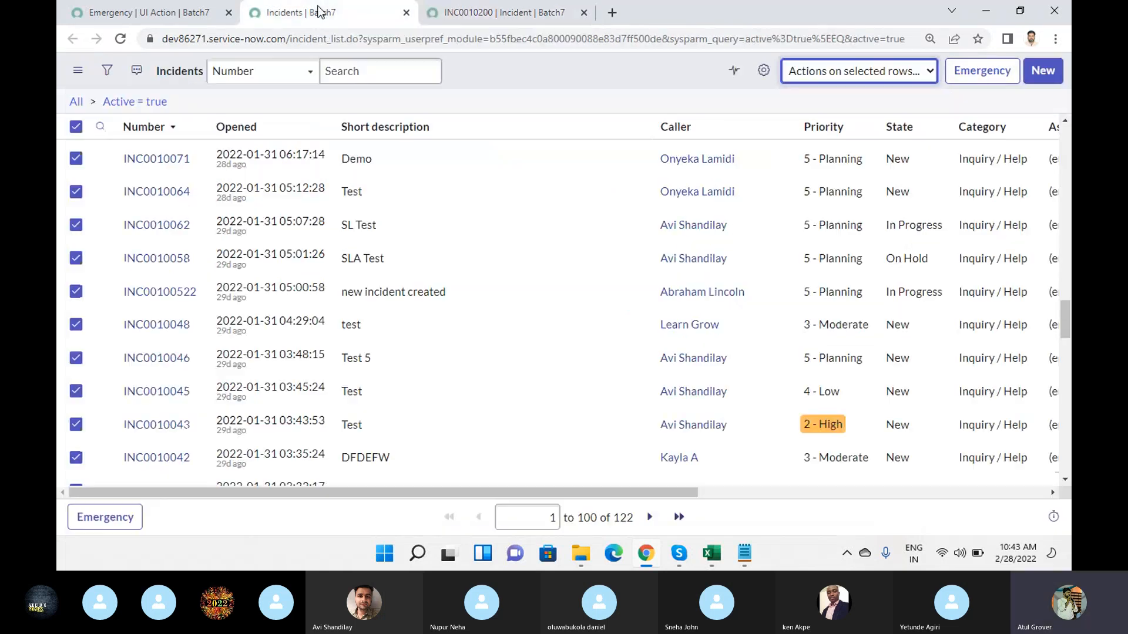
left_click(504, 12)
left_click(127, 16)
- Open the lookup list for Overrides and filter its Table column for "*incident"
left_click(413, 405)
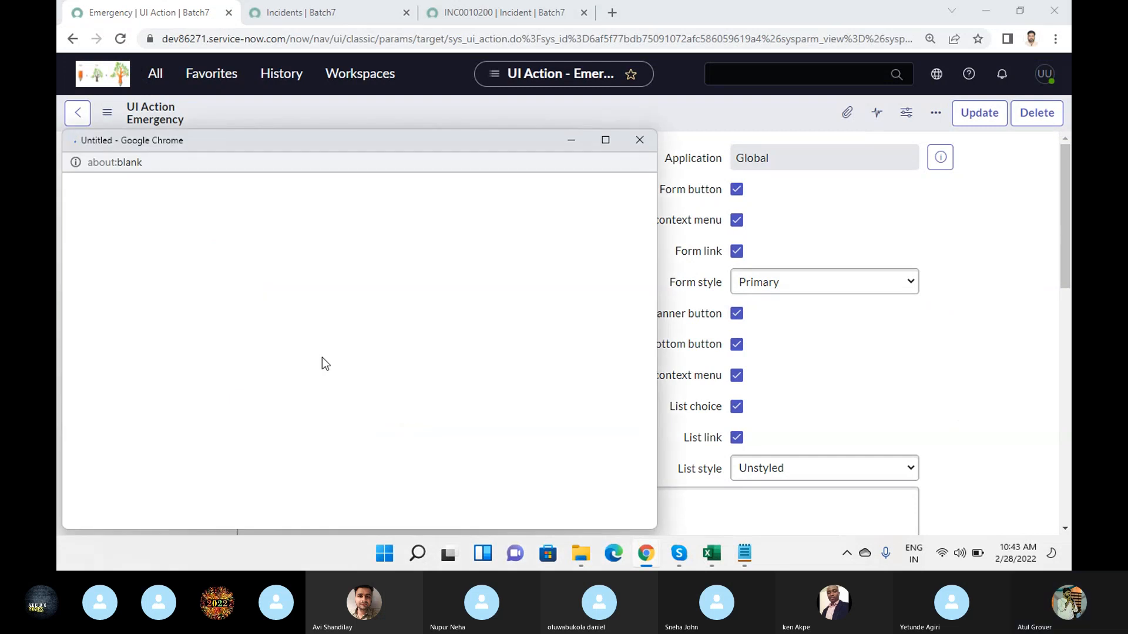
left_click(284, 277)
type("*incident")
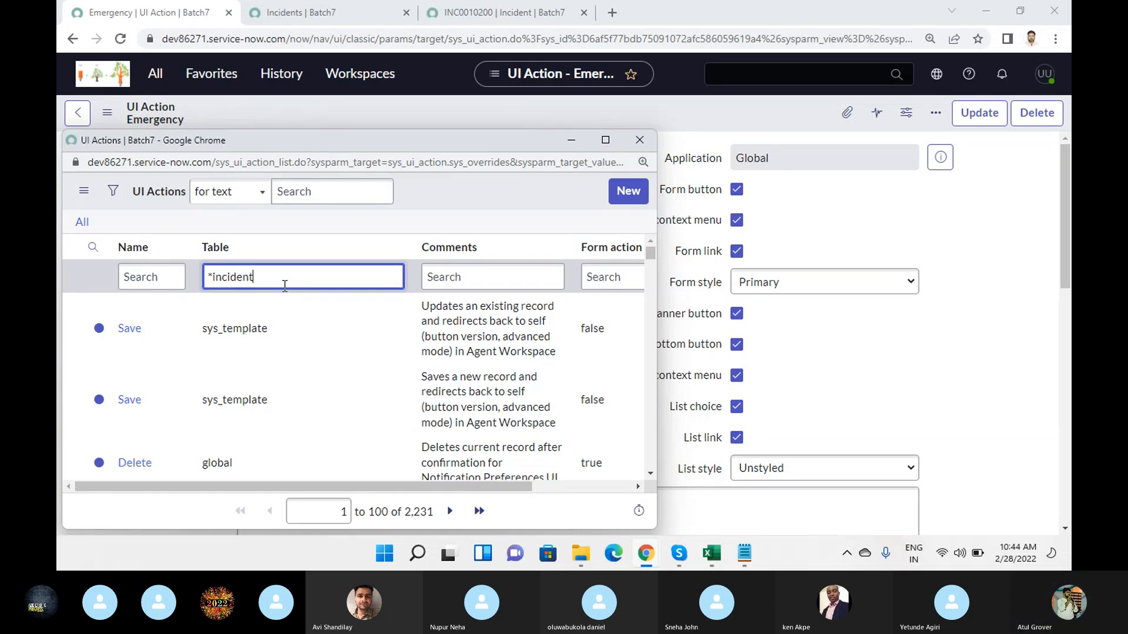
key("Return")
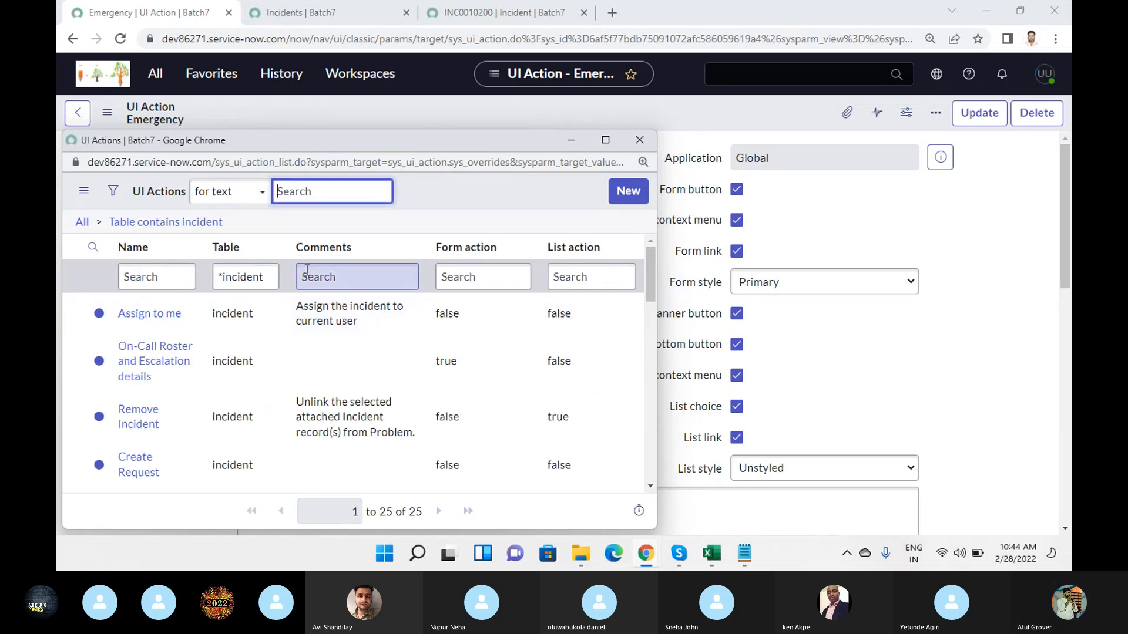
- Try to find a delete action among the incident UI actions by filtering names for "*dele" and "*del"
left_click(174, 277)
type("*dele")
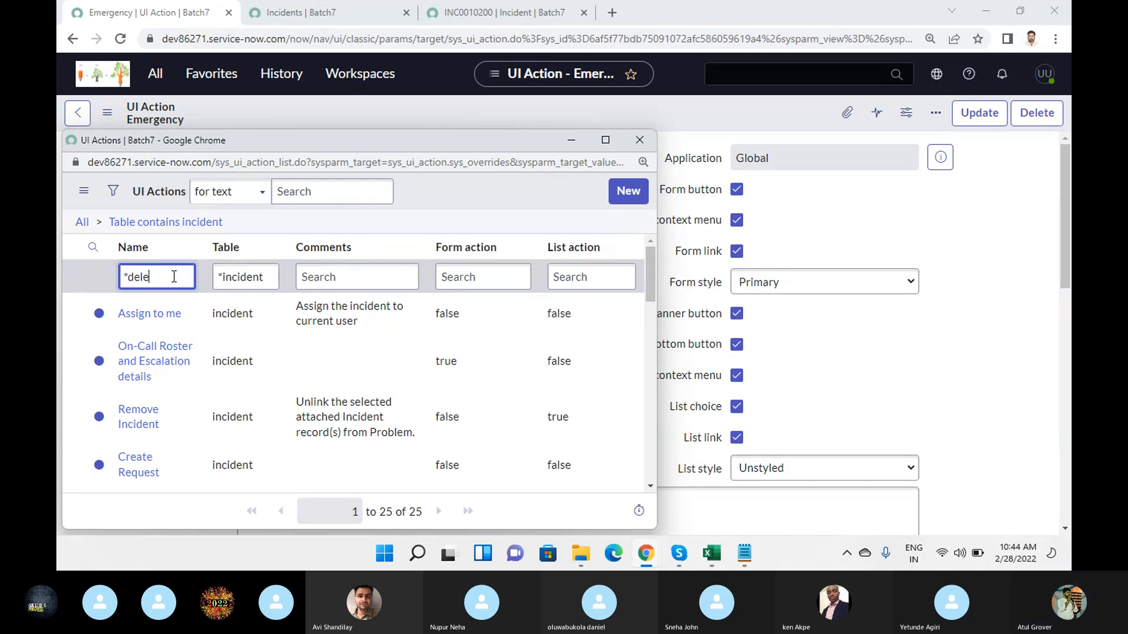
key("Return")
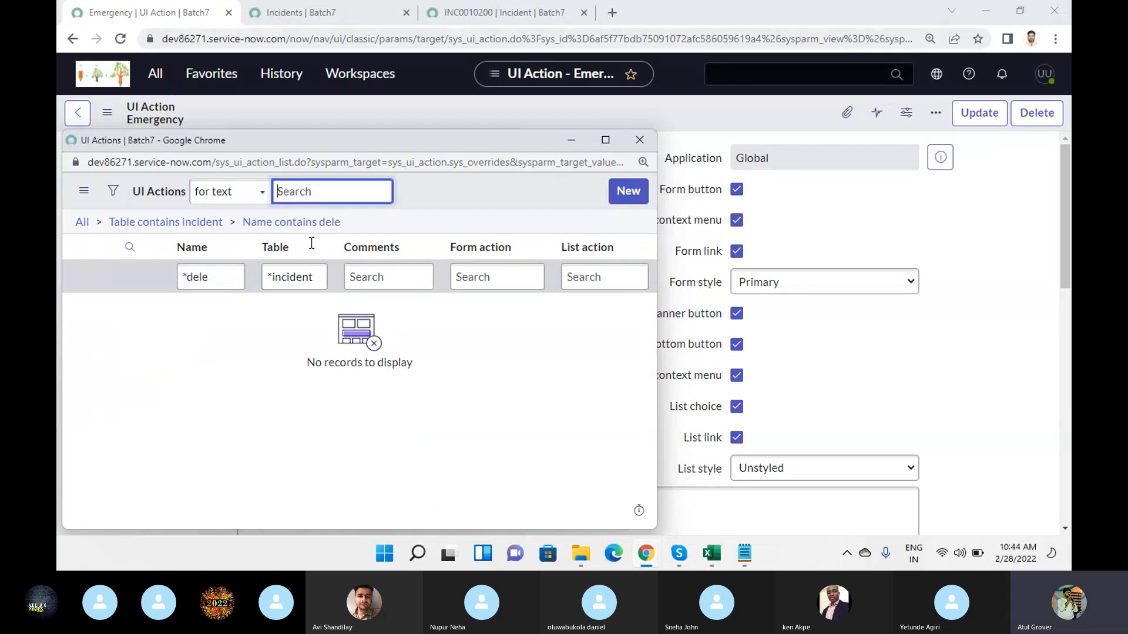
left_click(218, 283)
key("BackSpace")
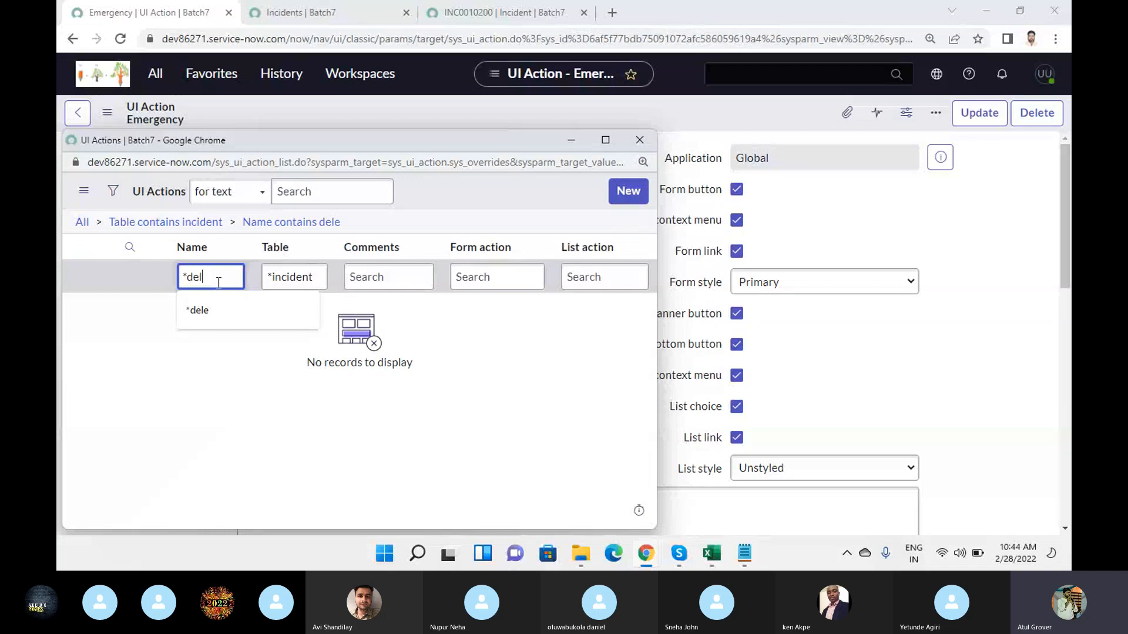
key("Return")
- Filter the action names for "*resolve" and choose Resolve as the UI action that Emergency overrides
left_click(219, 283)
key("BackSpace")
key("BackSpace")
key("BackSpace")
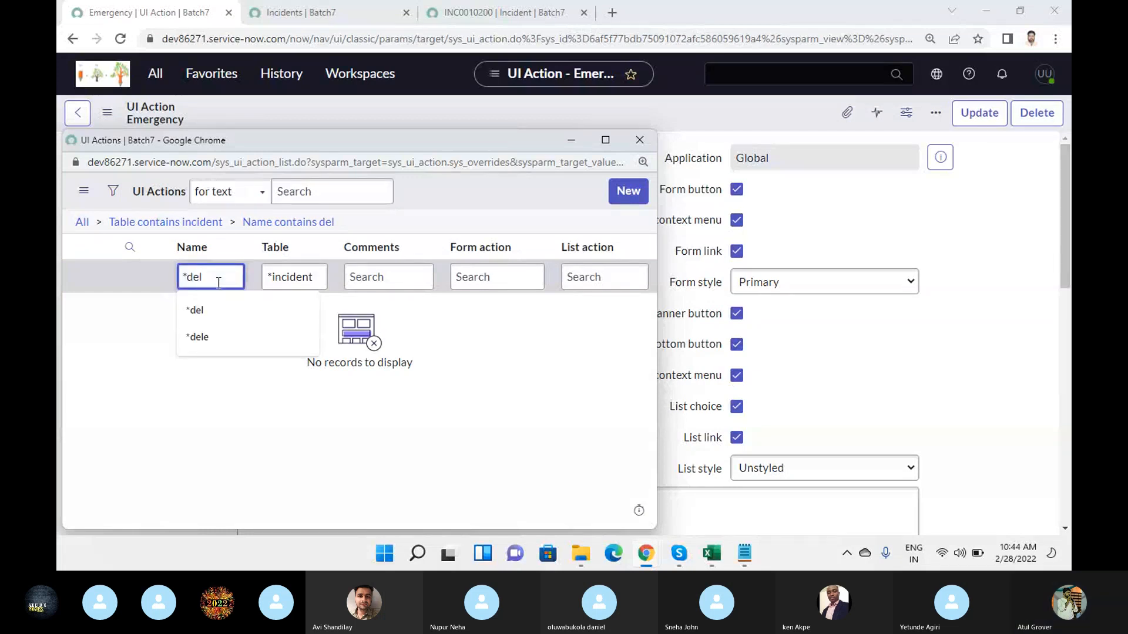
type("resolve")
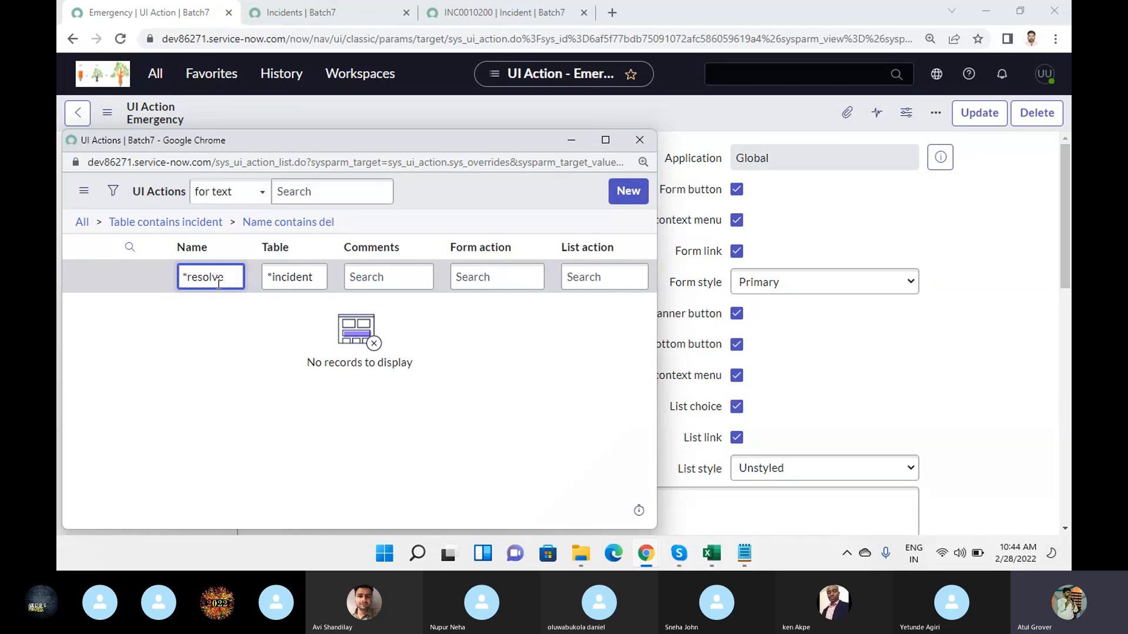
key("Return")
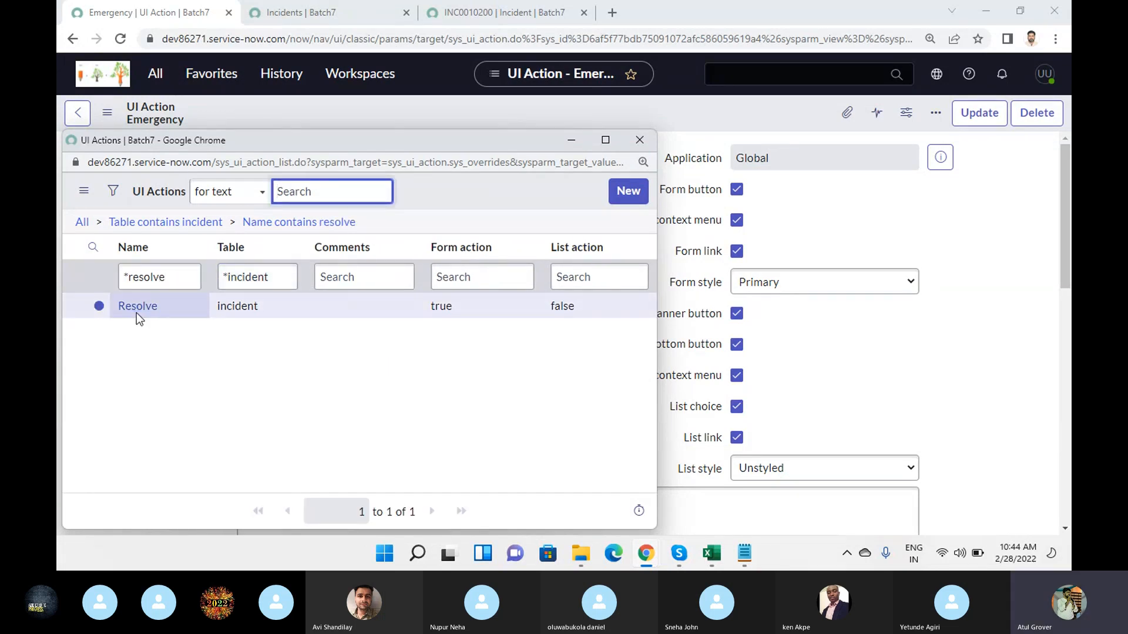
left_click(136, 311)
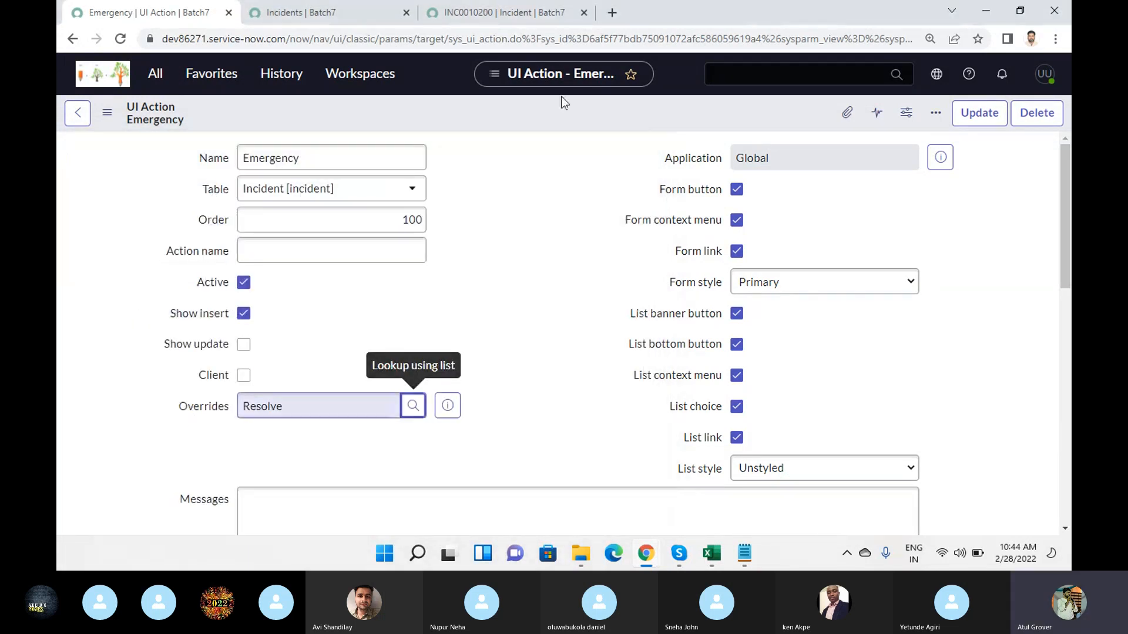
- Enable Show update on the Emergency UI action and save the record
right_click(478, 120)
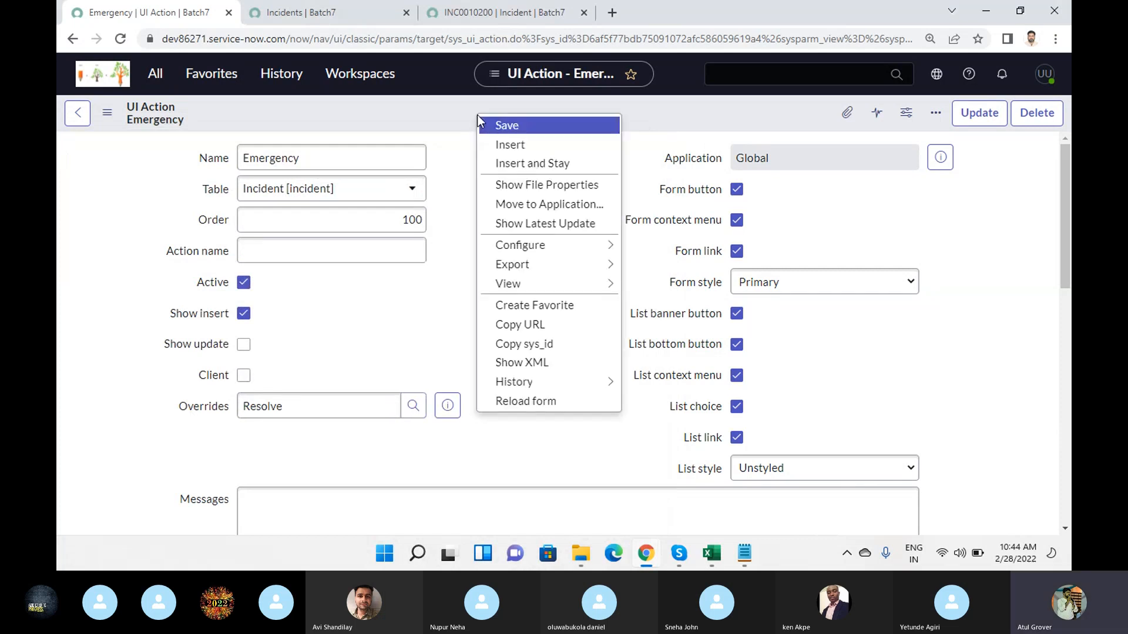
left_click(243, 345)
right_click(429, 111)
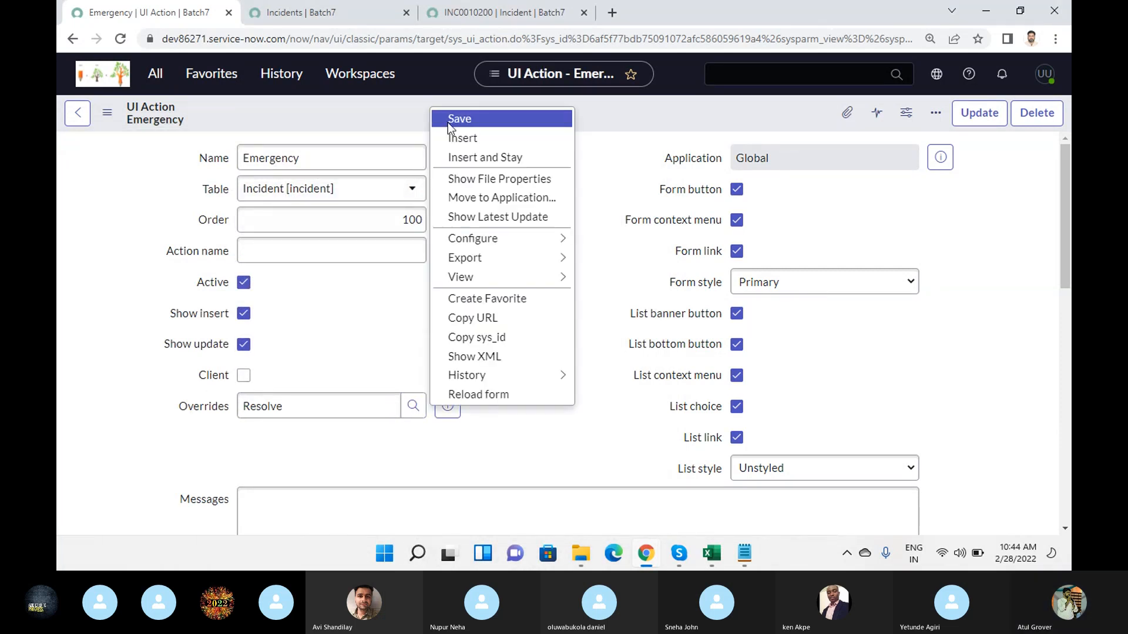
left_click(448, 120)
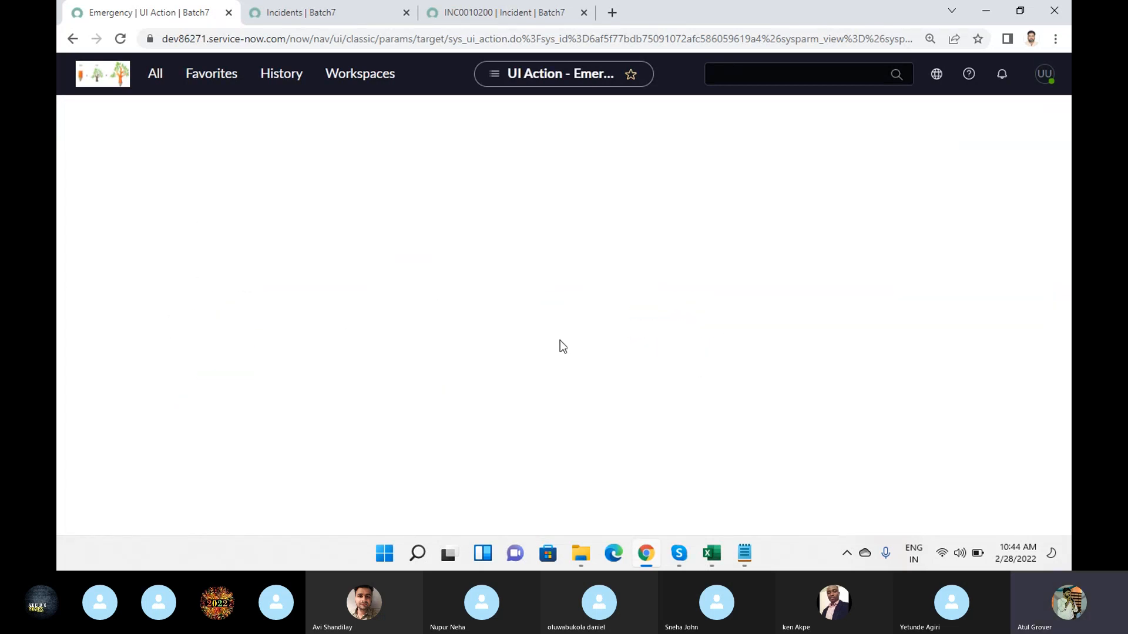
- Reload the saved incident to check its Emergency and Resolve buttons, and return to the Overrides value on the UI action
left_click(491, 13)
left_click(485, 48)
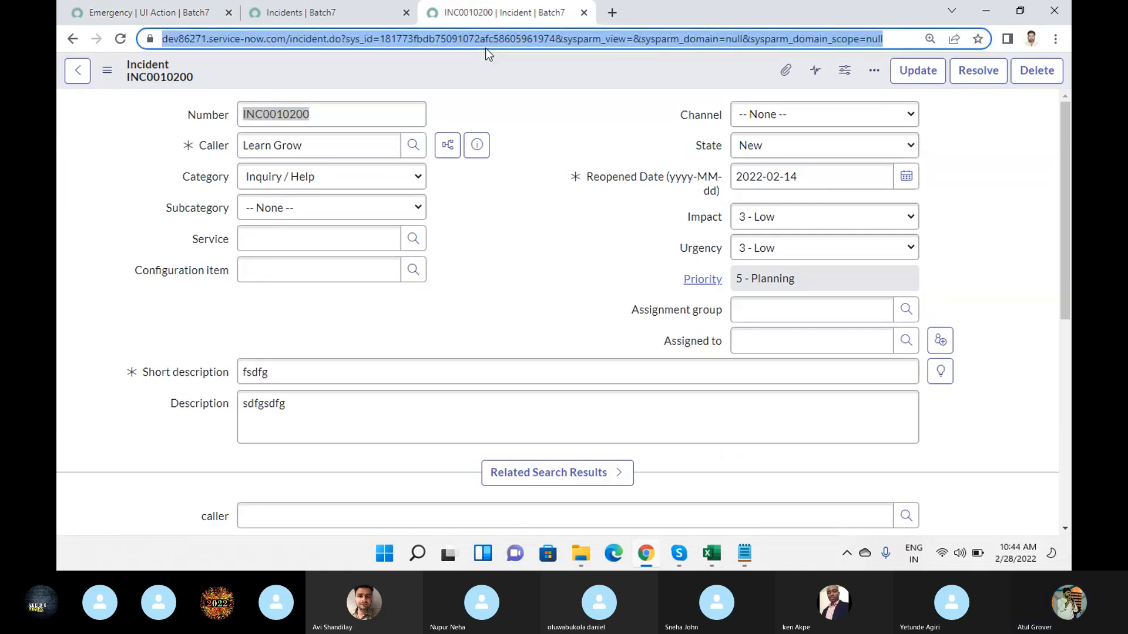
key("Return")
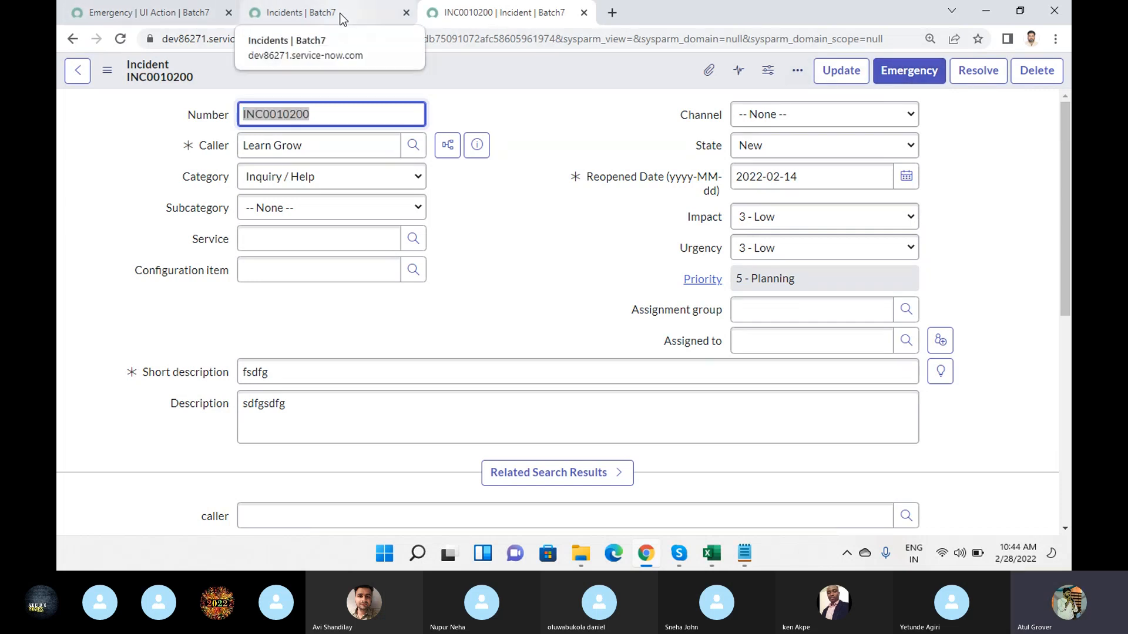
left_click(180, 14)
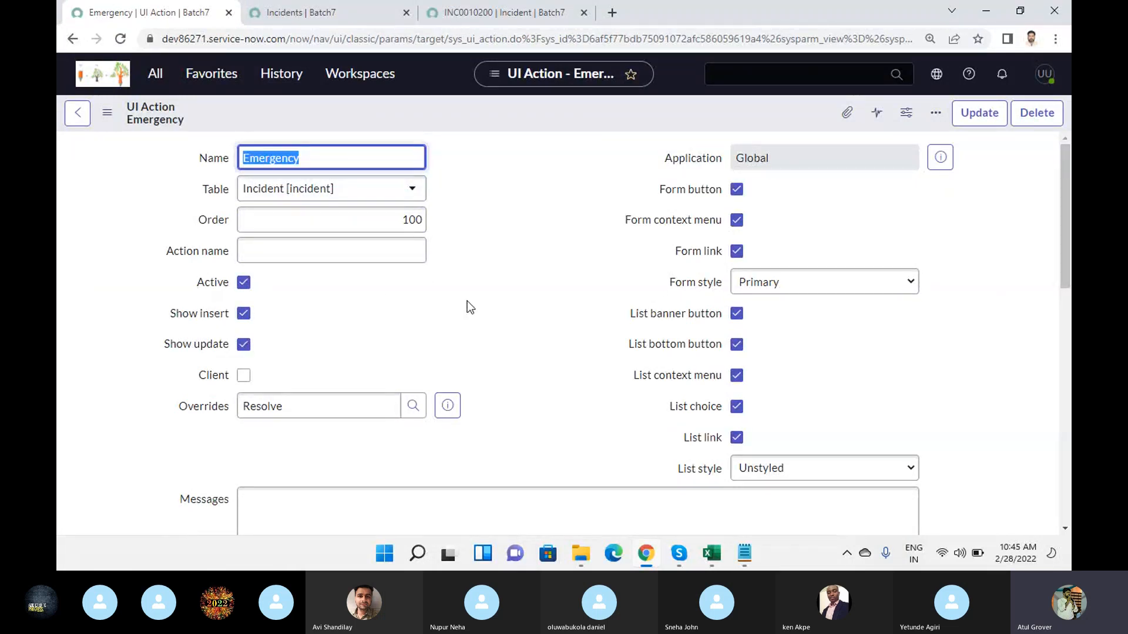
left_click(300, 410)
left_click_drag(299, 410, 202, 410)
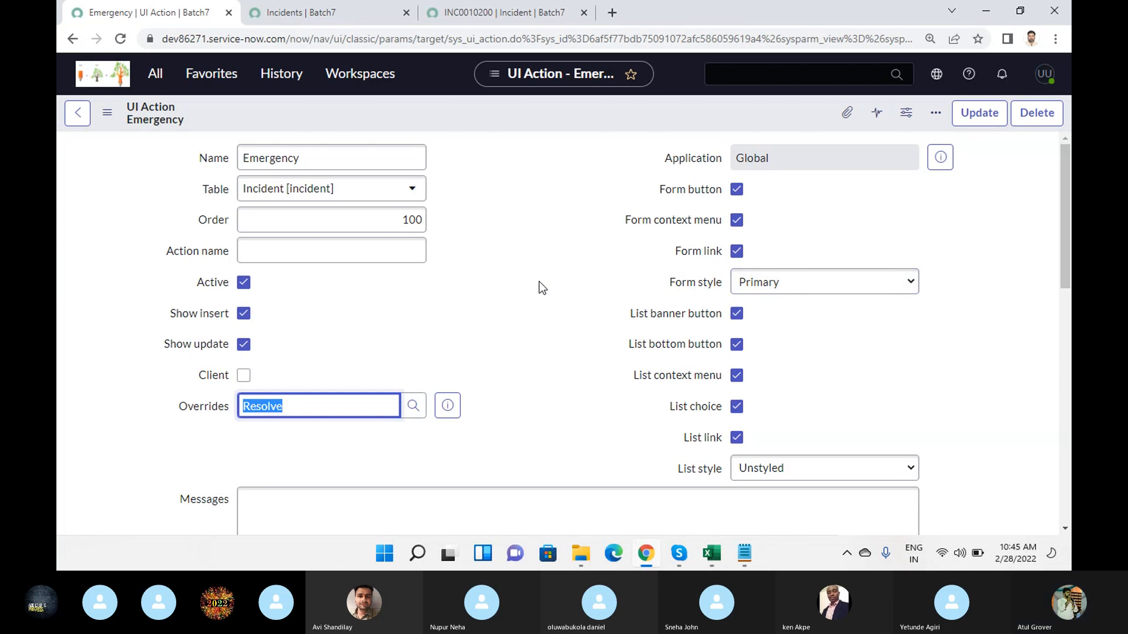
- Enable Client and List v3 Compatible on the Emergency UI action and view the script-related fields
scroll(541, 287, "down", 4)
scroll(485, 234, "up", 2)
left_click(243, 301)
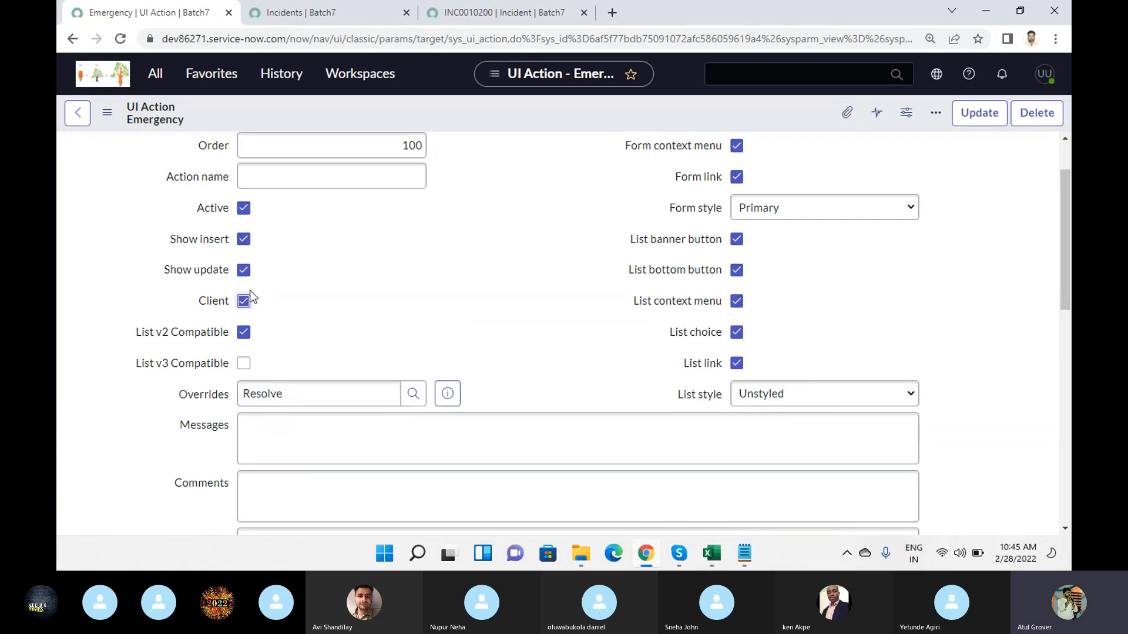
left_click(243, 363)
scroll(439, 257, "down", 4)
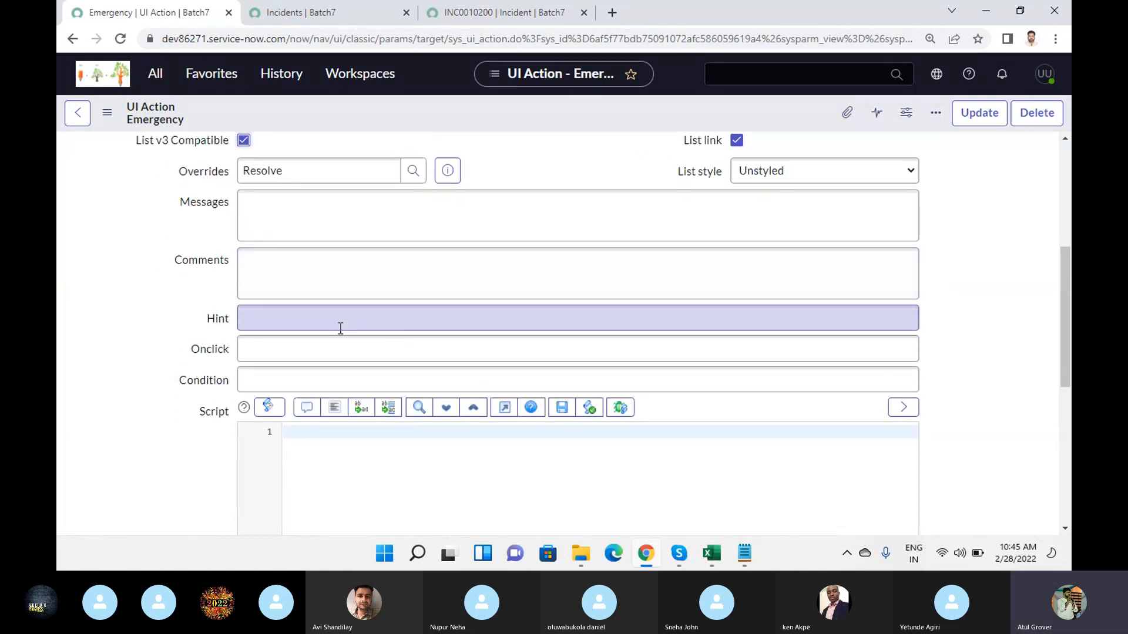
- Search the navigator for "UI action" and open the System UI list of UI Actions in a new browser tab
left_click(156, 77)
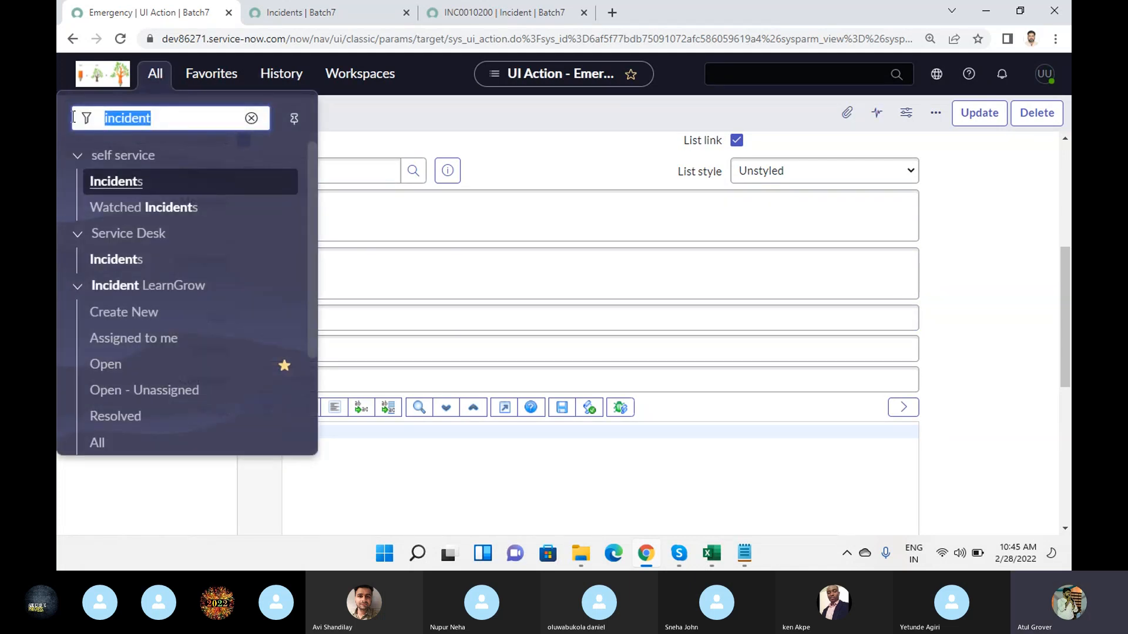
type("UI action")
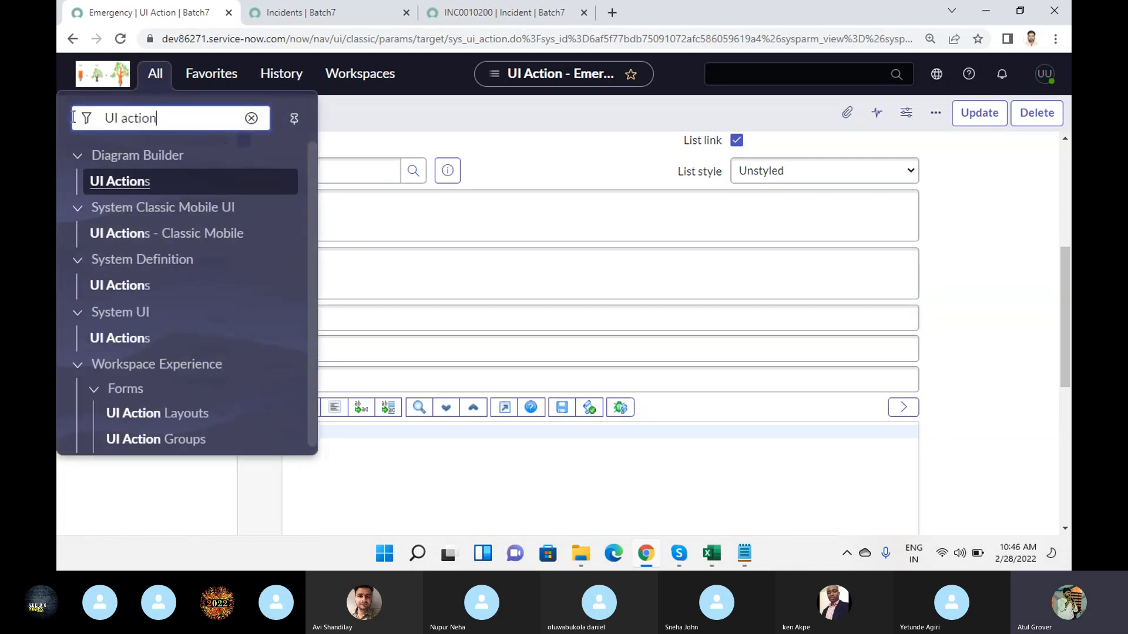
middle_click(135, 339)
left_click(311, 12)
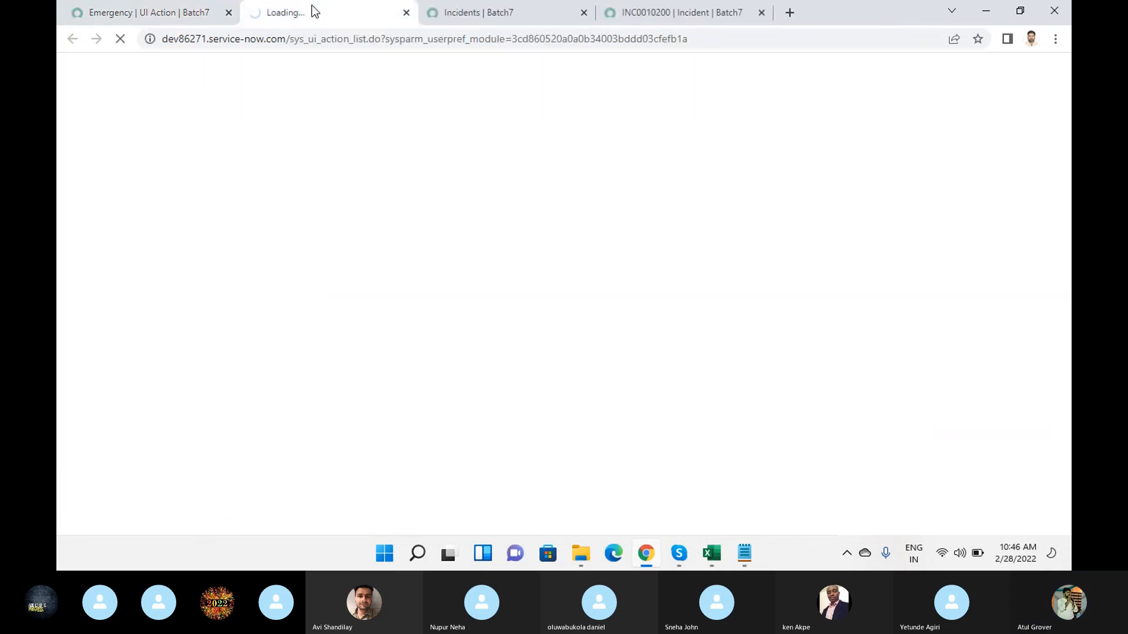
- Filter the UI Actions list by table "*incident" and name "*new"
left_click(365, 156)
type("*incident")
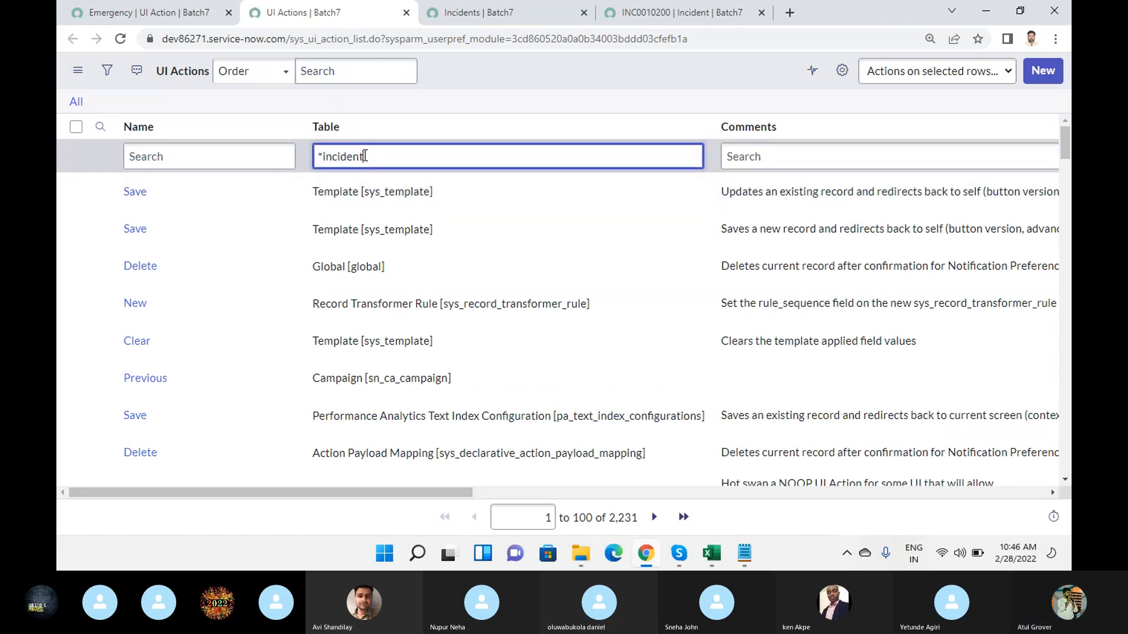
key("Return")
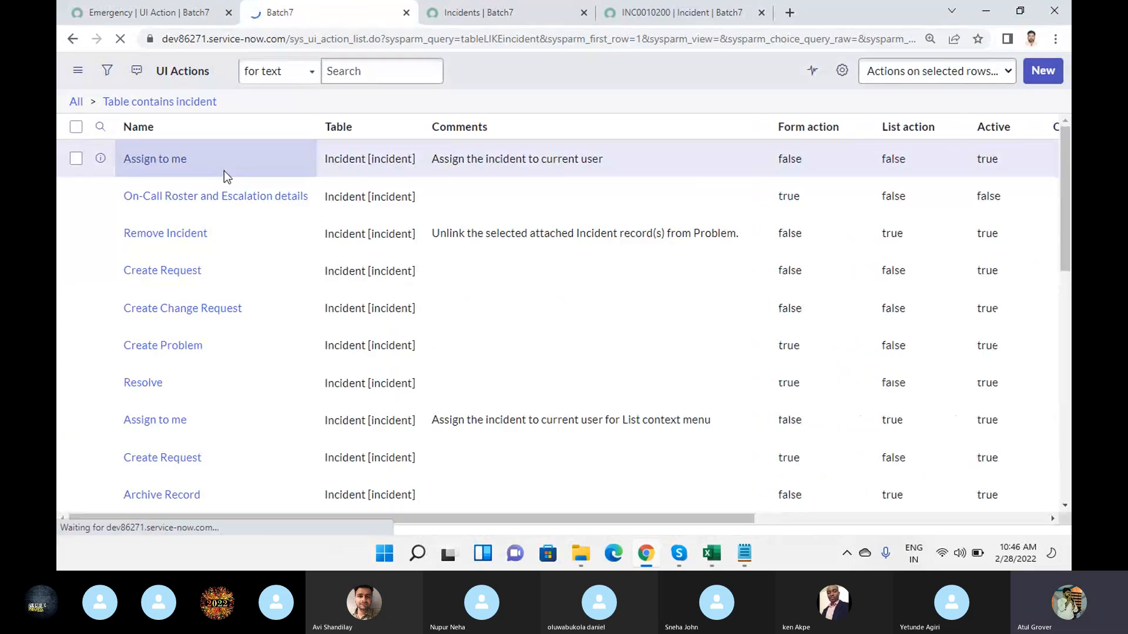
left_click(188, 157)
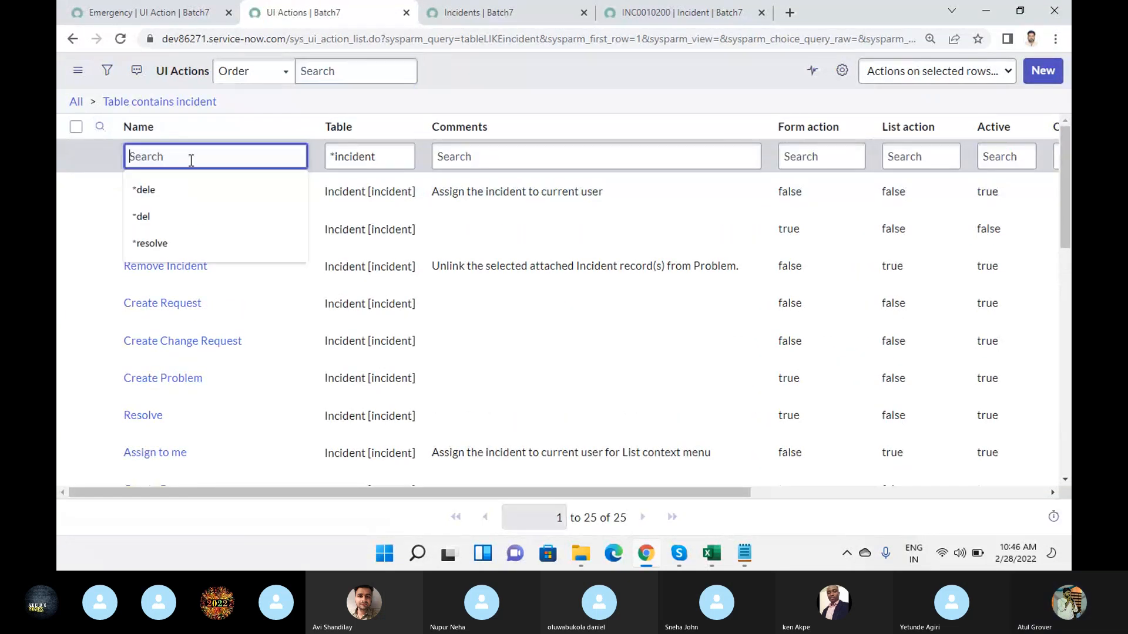
type("*new")
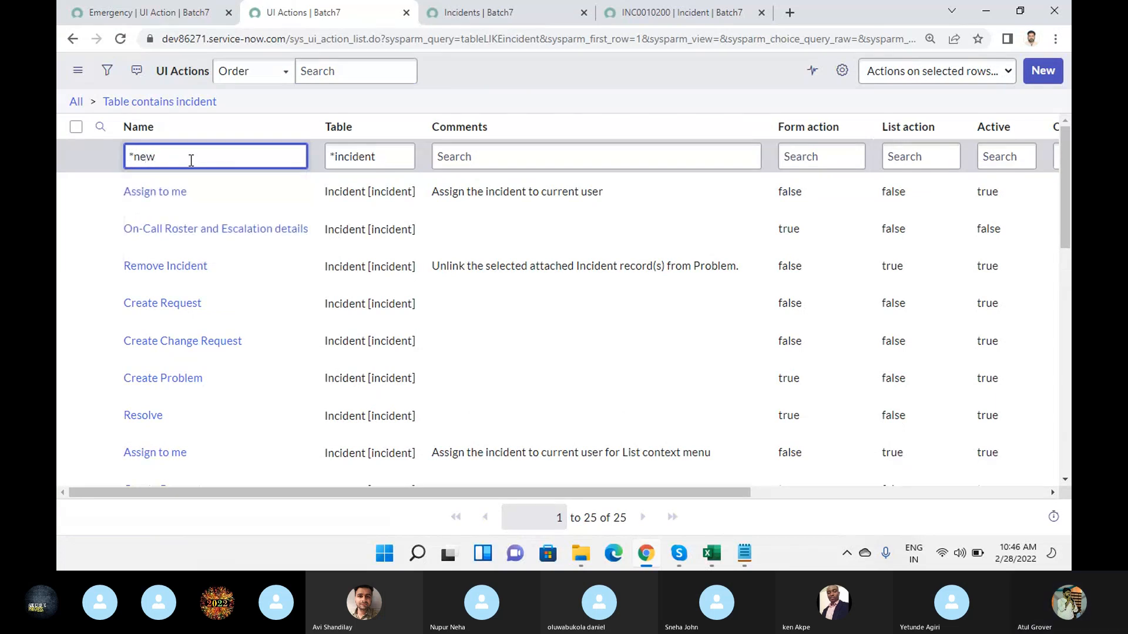
key("Return")
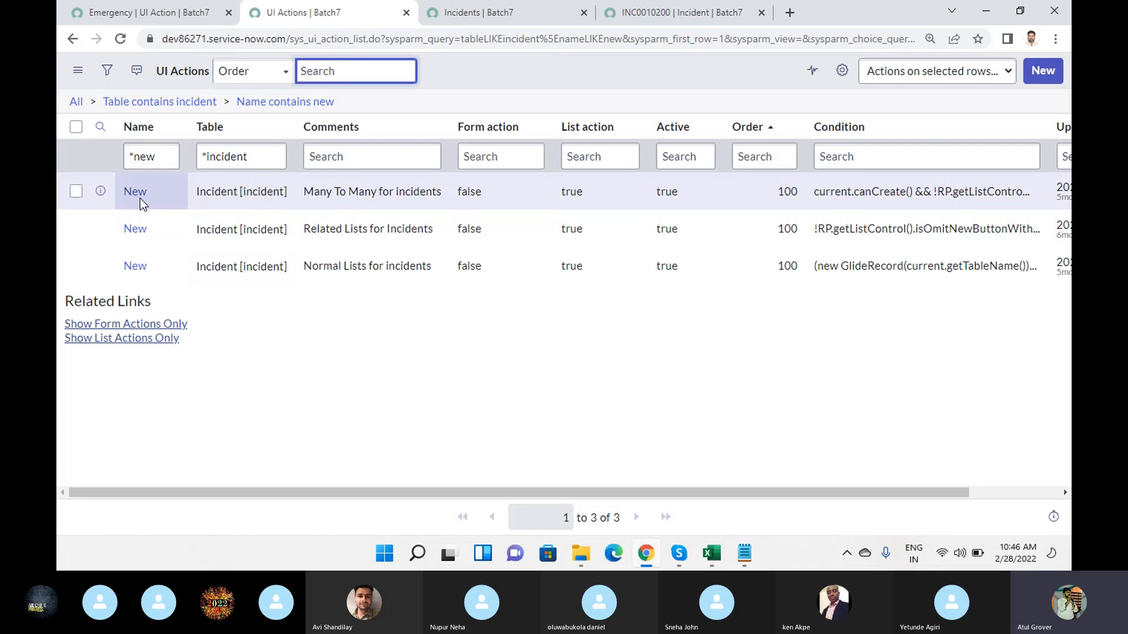
- Open the New action commented "Many To Many for incidents" and examine its full condition and settings
left_click(138, 195)
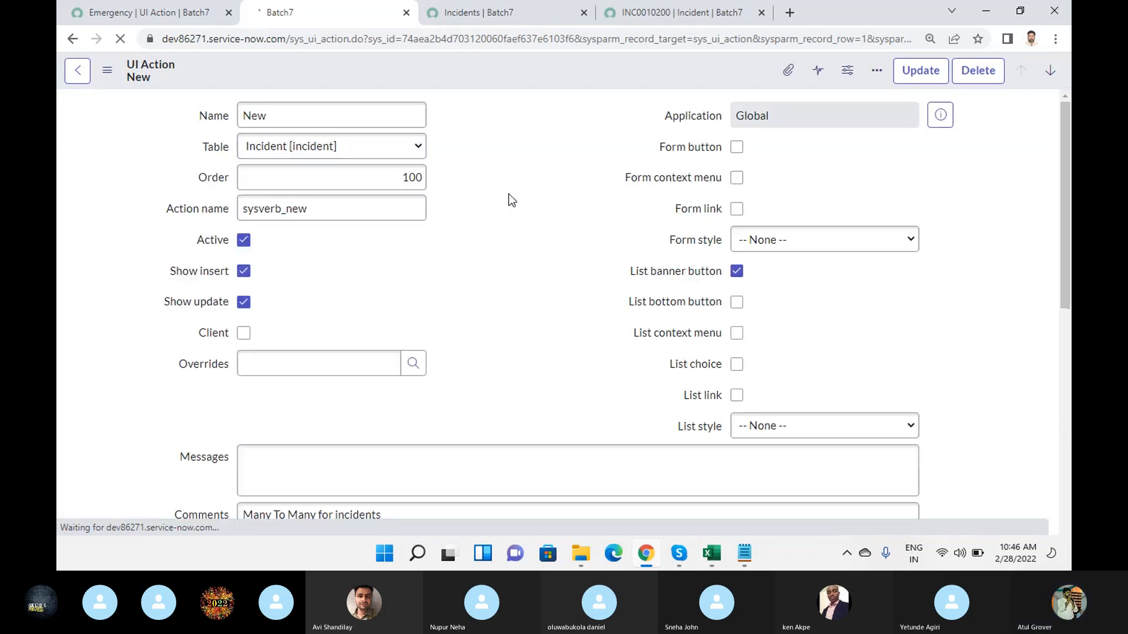
scroll(509, 194, "down", 2)
scroll(509, 194, "down", 3)
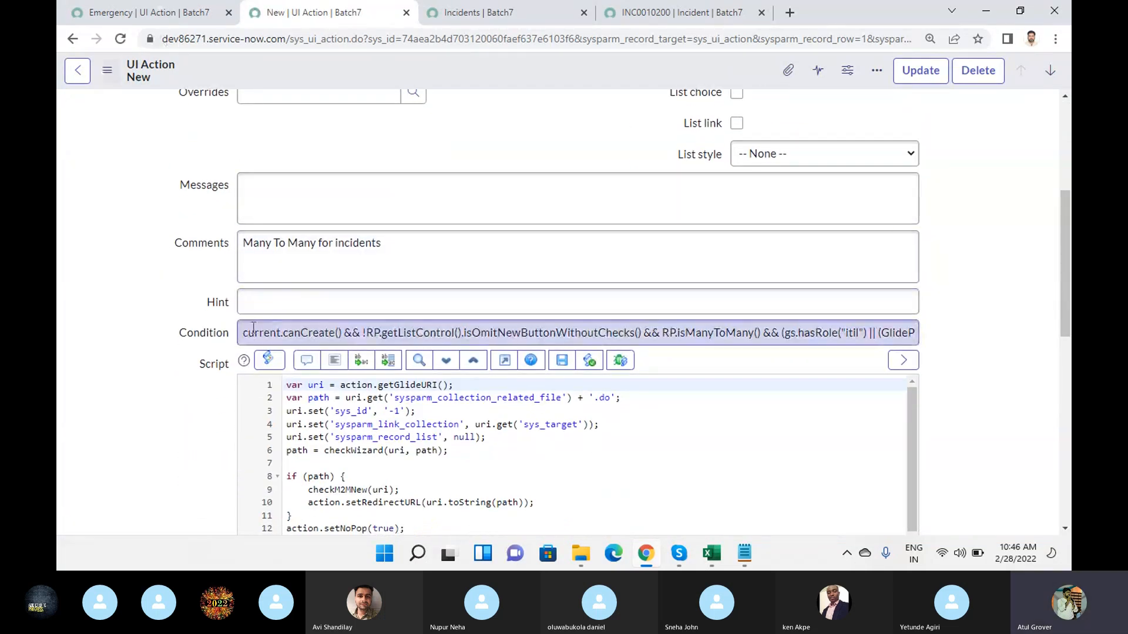
left_click_drag(245, 331, 913, 340)
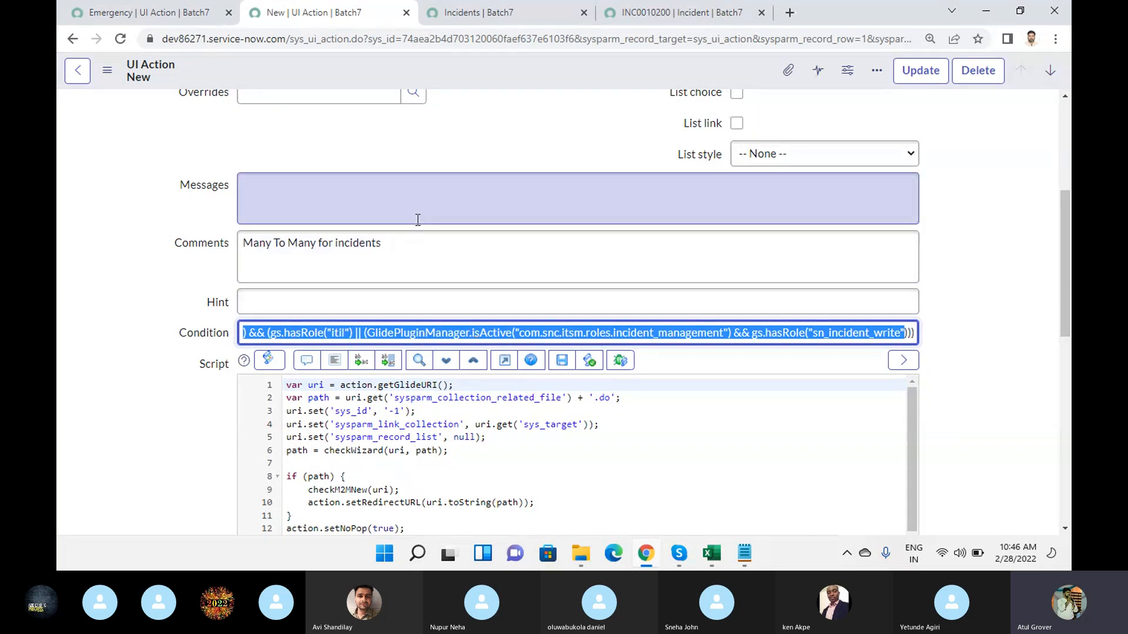
scroll(344, 224, "up", 4)
scroll(271, 159, "up", 1)
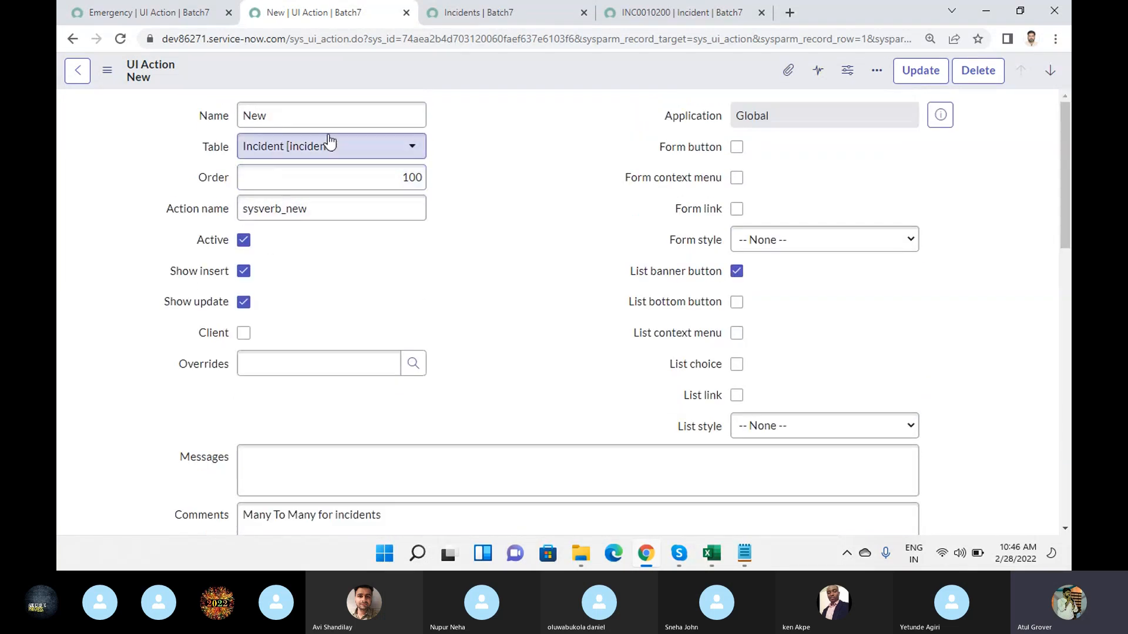
- Load the related lists on the open incident record and show its Child Incidents list with the action buttons
left_click(659, 11)
scroll(395, 312, "down", 2)
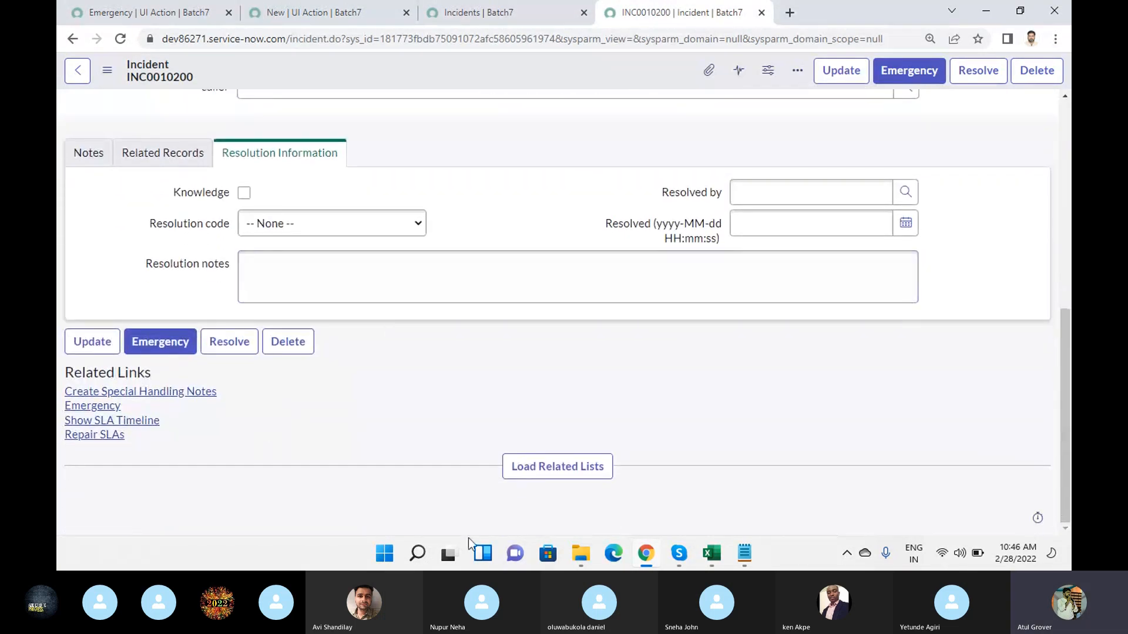
left_click(556, 467)
scroll(473, 376, "down", 2)
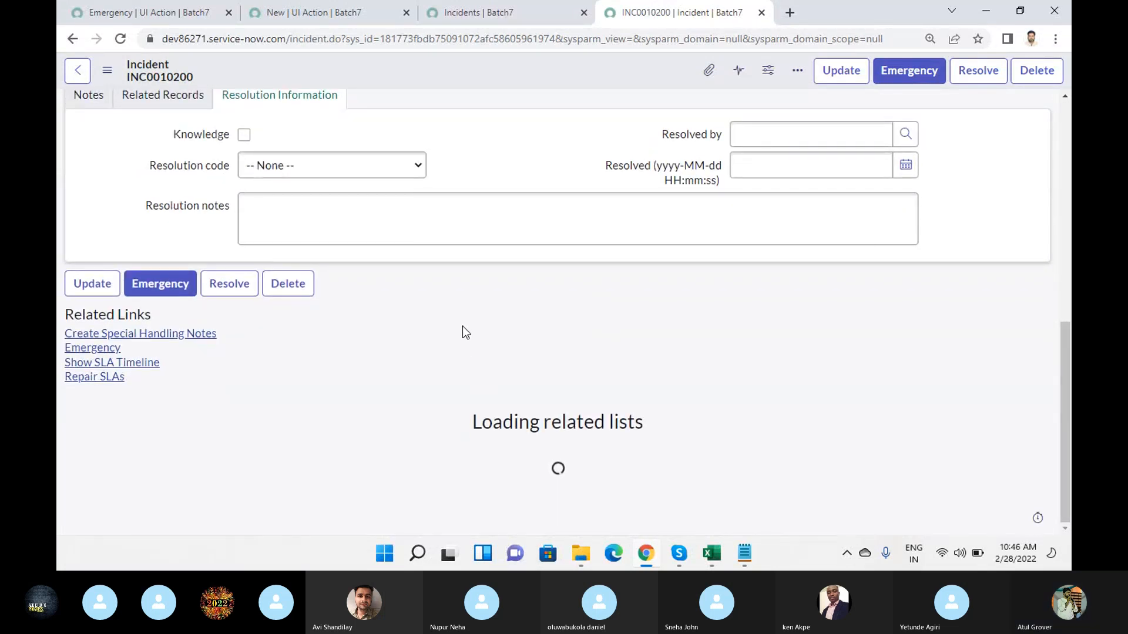
scroll(467, 310, "down", 3)
left_click(427, 259)
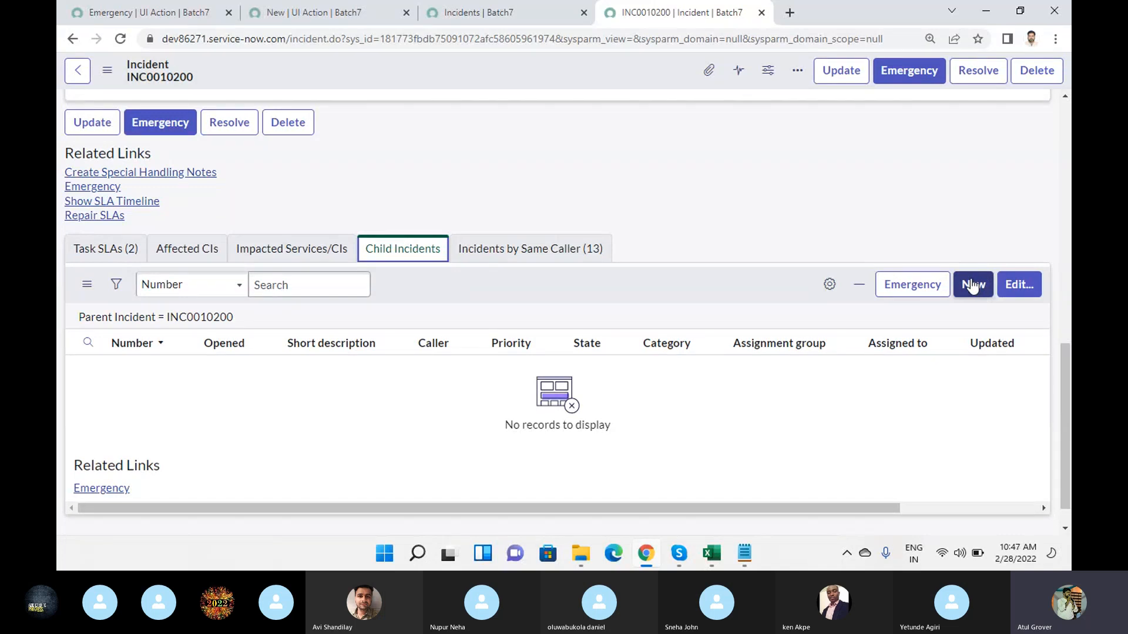
- Return to the New UI action and examine each part of its condition, including the new-button and "itil" role checks
left_click(153, 13)
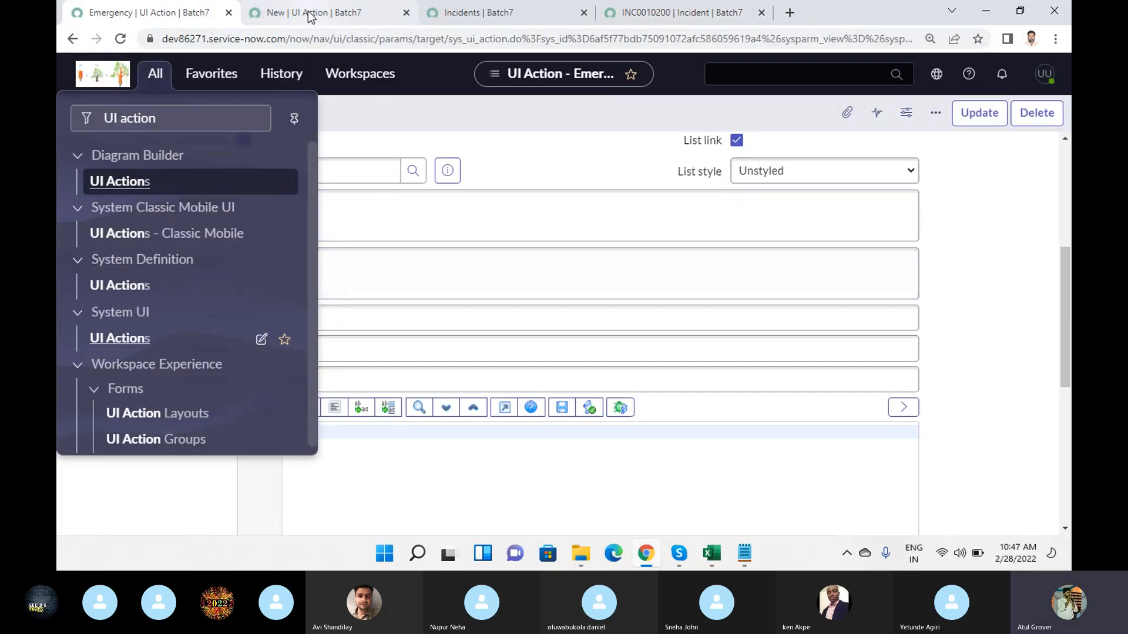
left_click(310, 13)
scroll(399, 412, "down", 5)
left_click(302, 307)
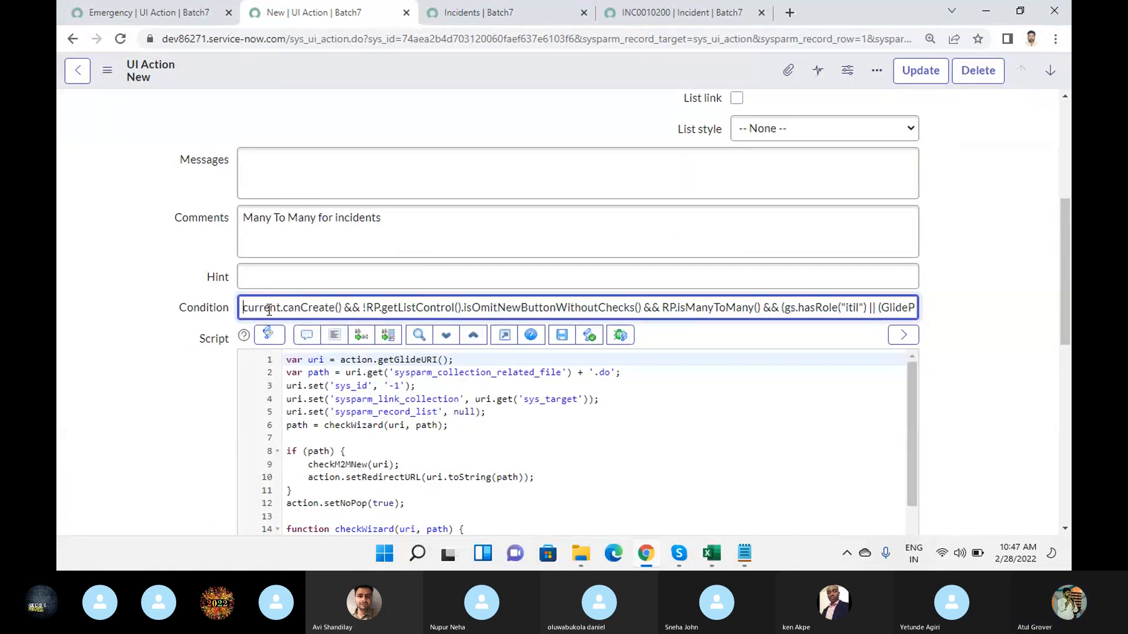
key("Home")
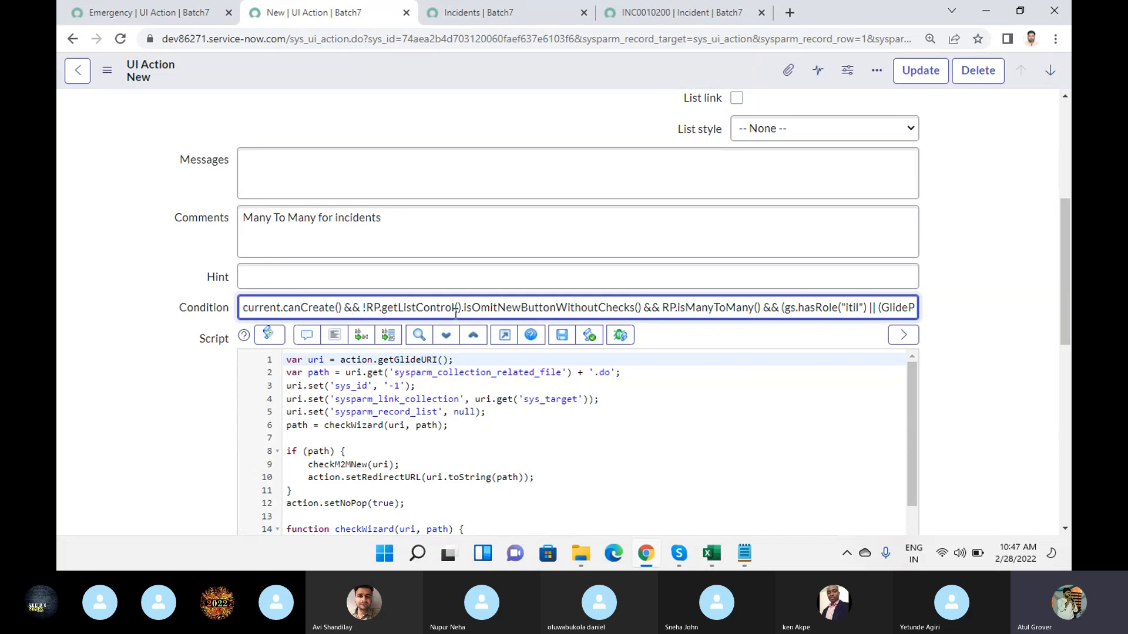
left_click_drag(478, 306, 654, 311)
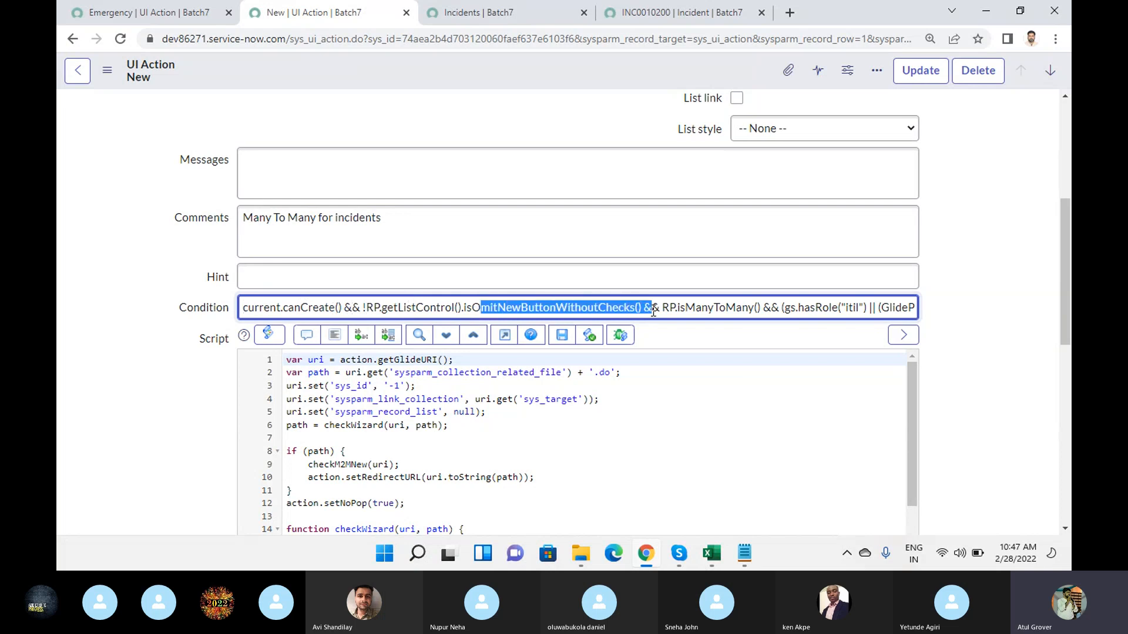
left_click(780, 307)
left_click_drag(792, 306, 860, 309)
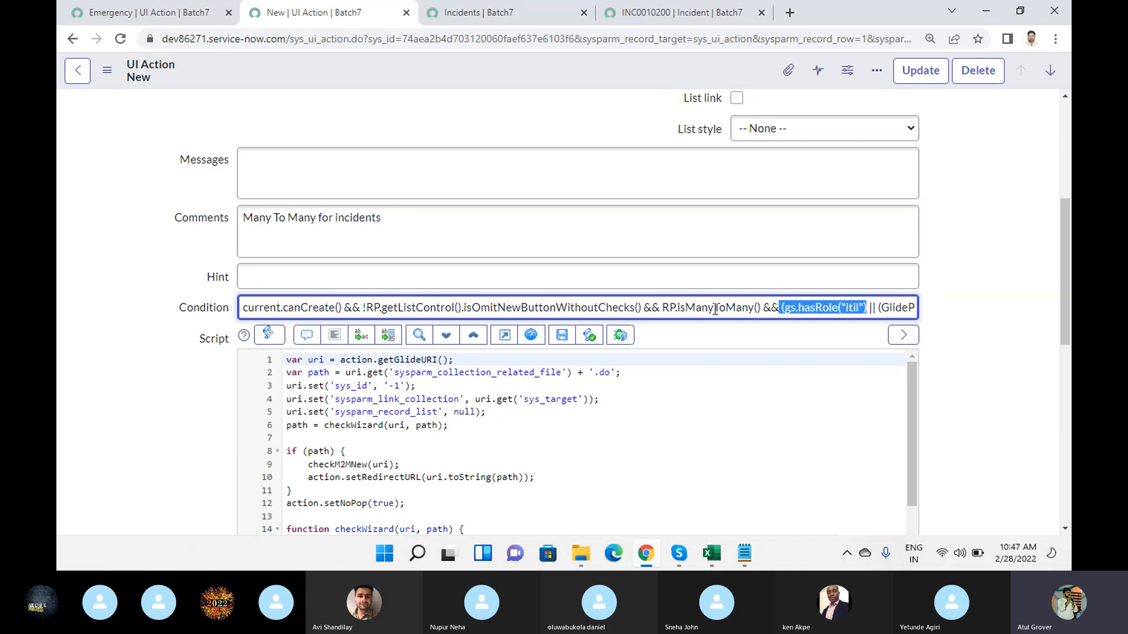
left_click(797, 312)
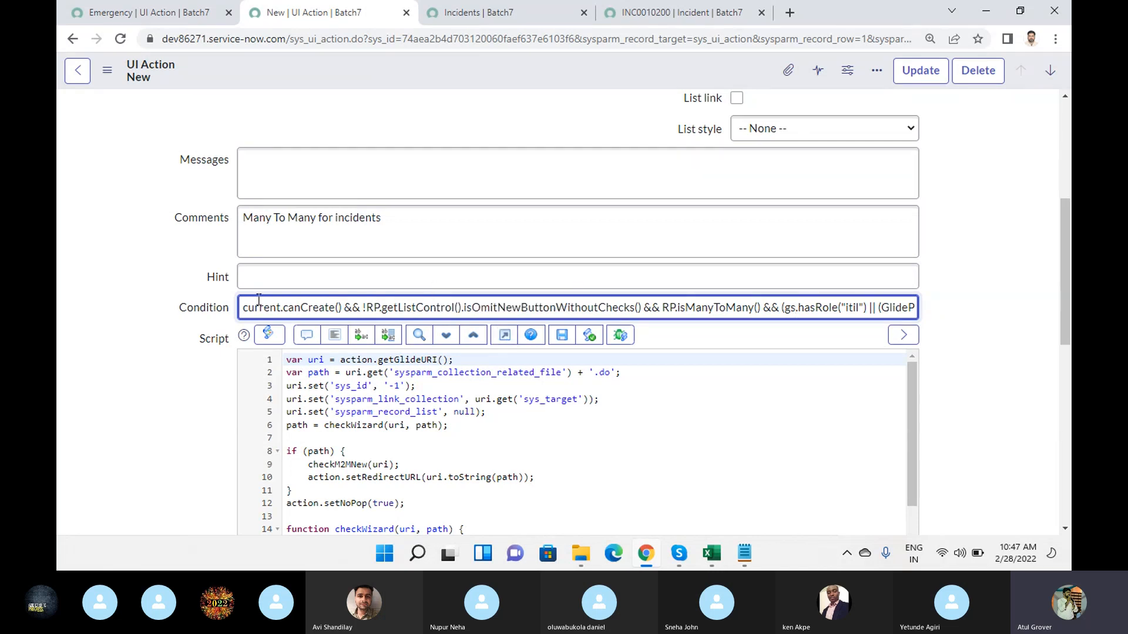
left_click_drag(245, 309, 929, 322)
- Read through the New UI action's script down to the protection policy and workspace options
scroll(406, 399, "down", 3)
scroll(417, 454, "up", 3)
left_click_drag(289, 364, 423, 515)
scroll(406, 441, "down", 5)
scroll(406, 442, "down", 3)
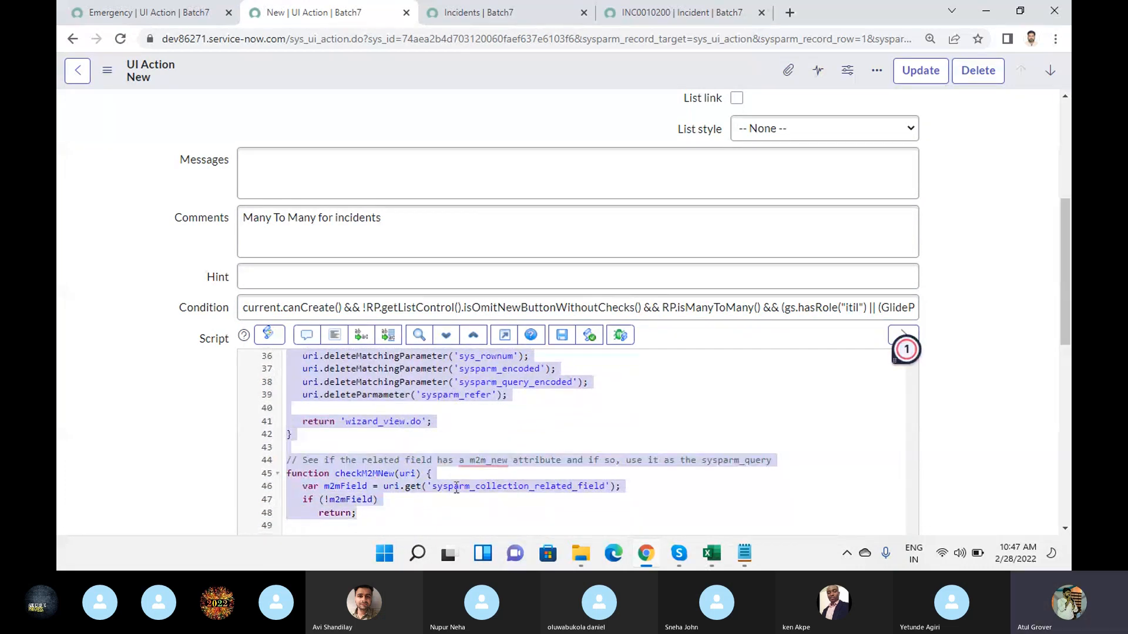
scroll(423, 514, "down", 4)
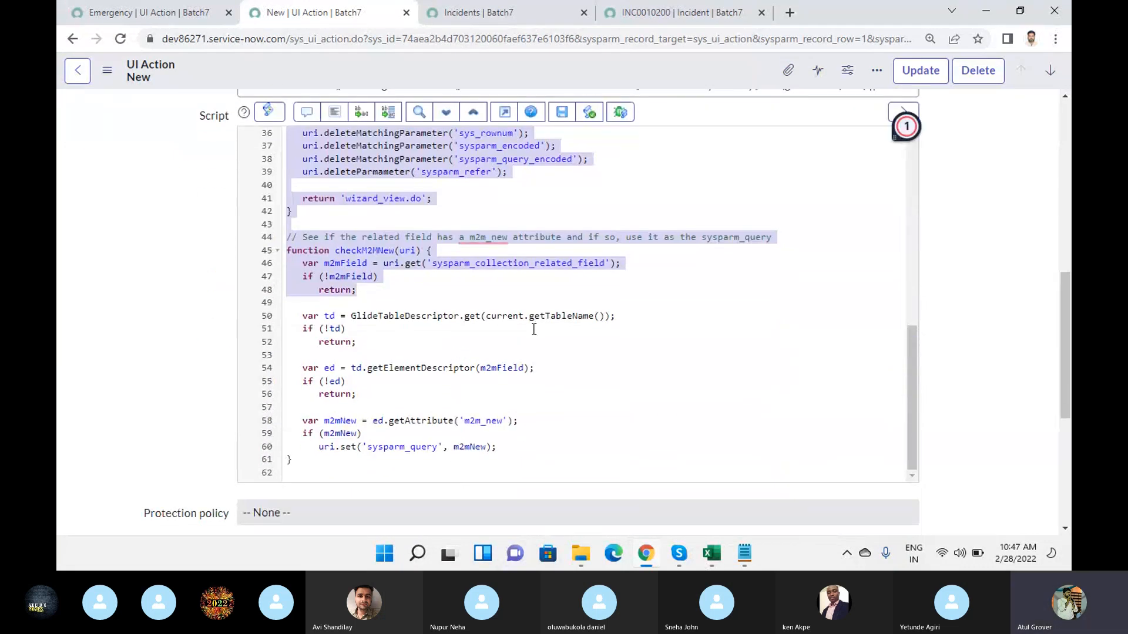
scroll(533, 329, "down", 3)
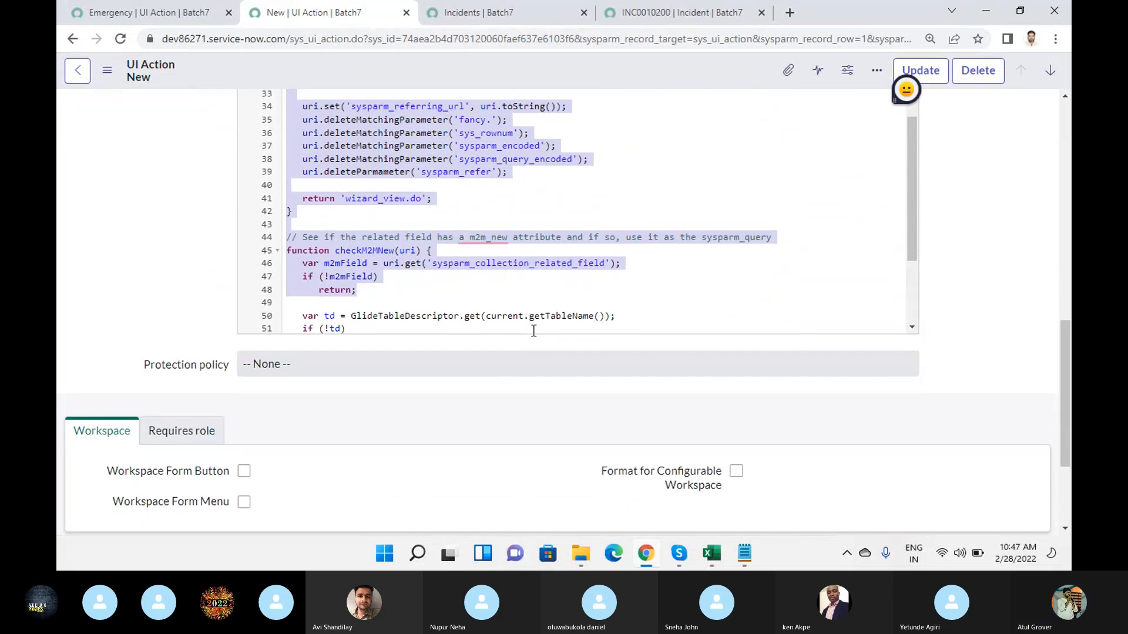
scroll(533, 331, "up", 5)
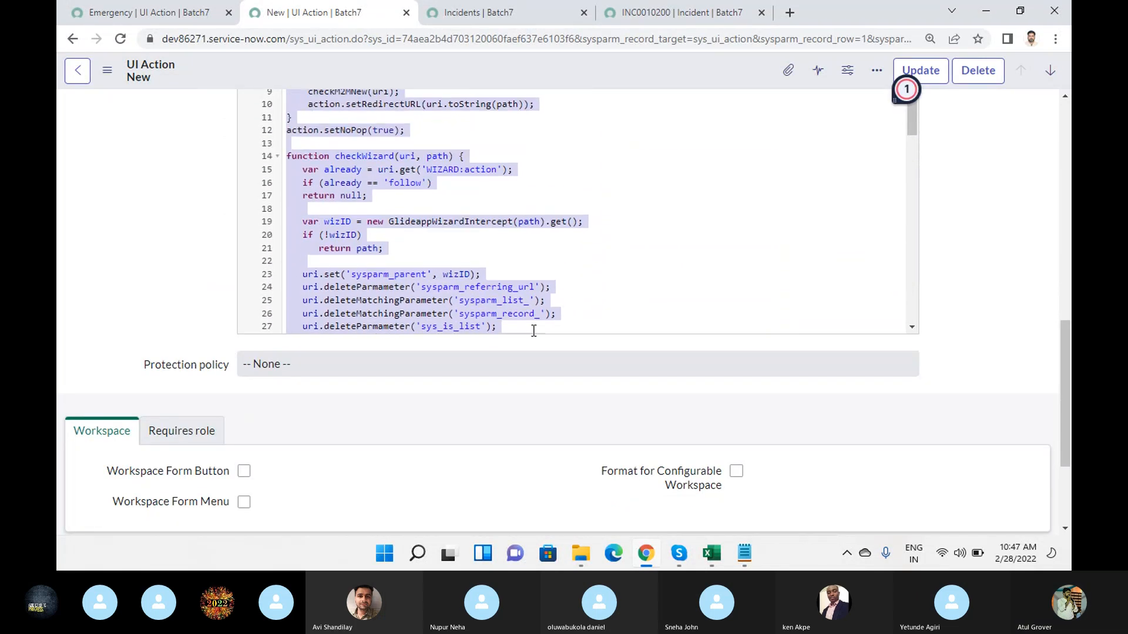
- Return to the UI Actions list, filter the names by "*save" and clear the table filter
left_click(83, 73)
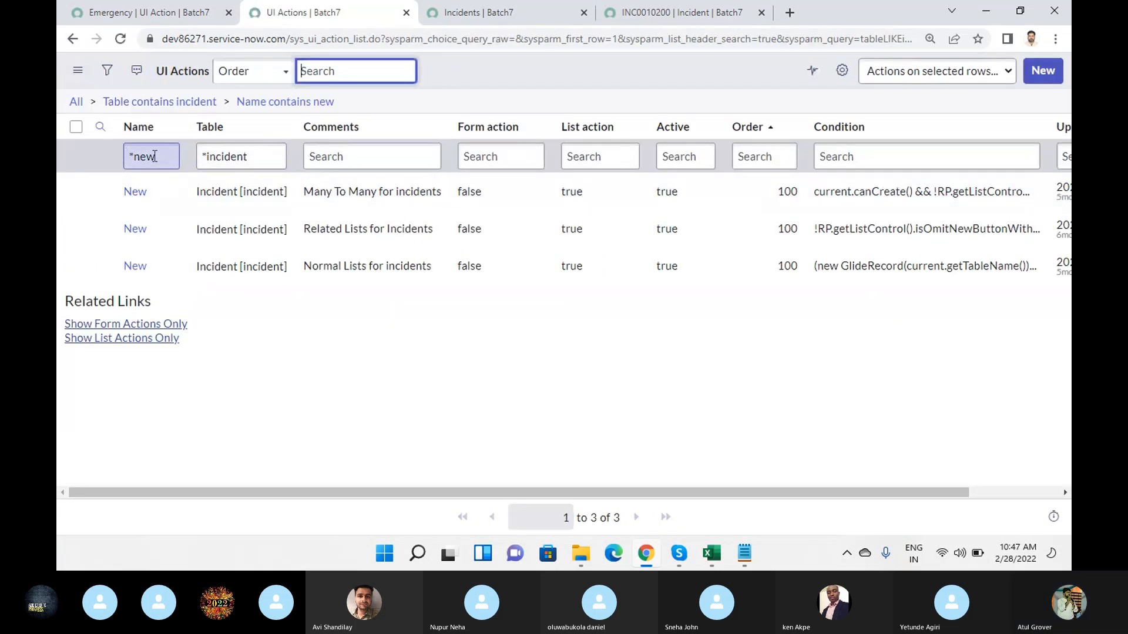
type("save")
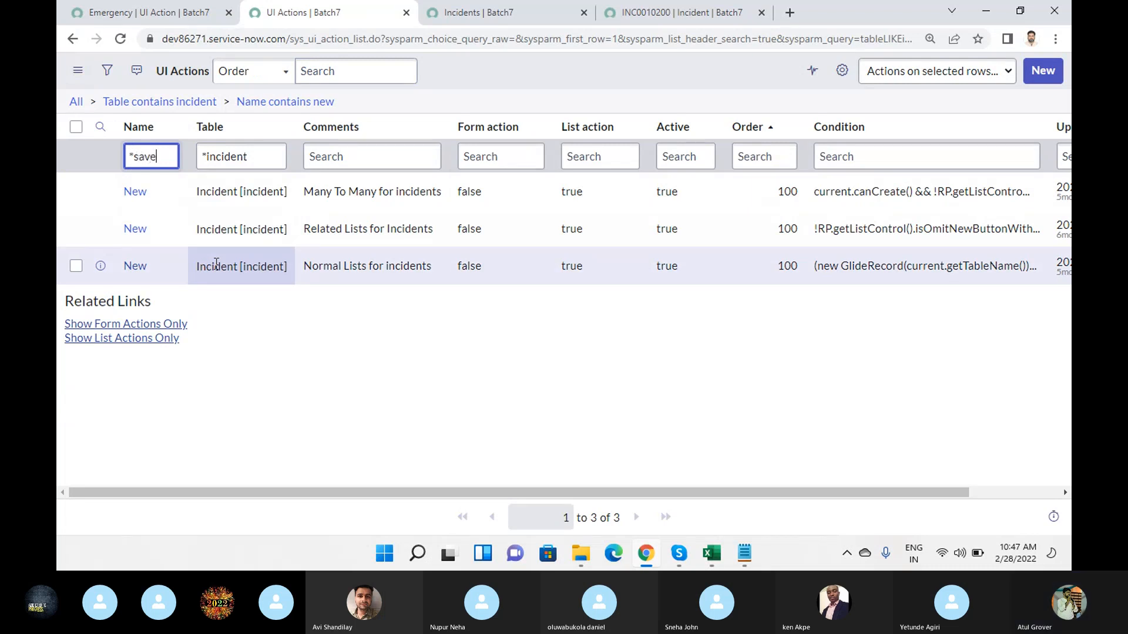
key("Return")
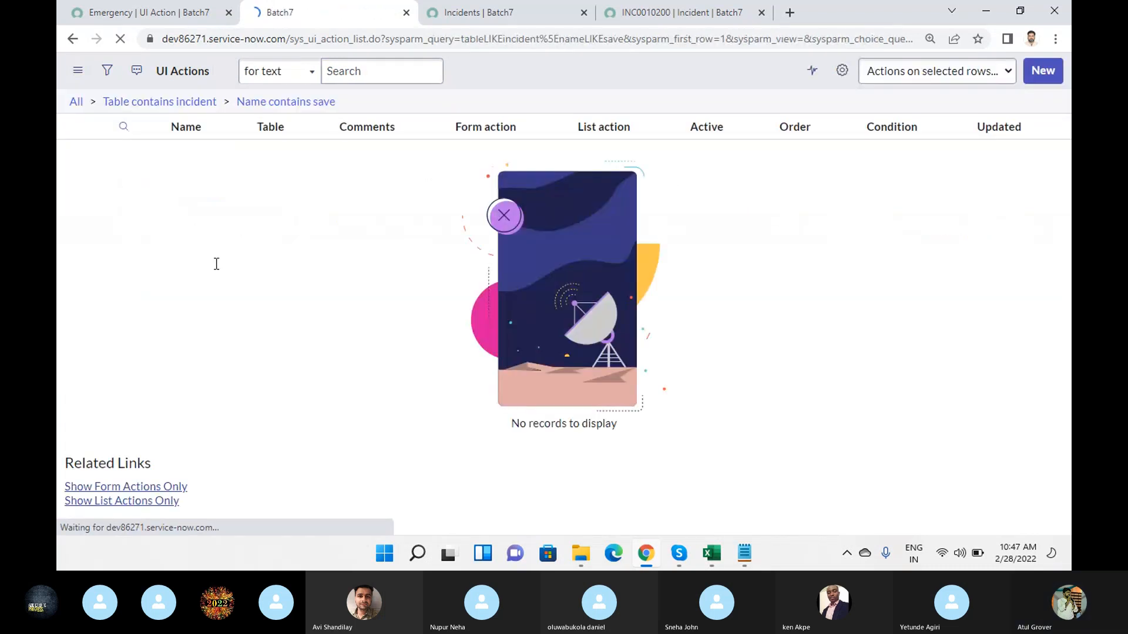
double_click(285, 151)
key("BackSpace")
key("Return")
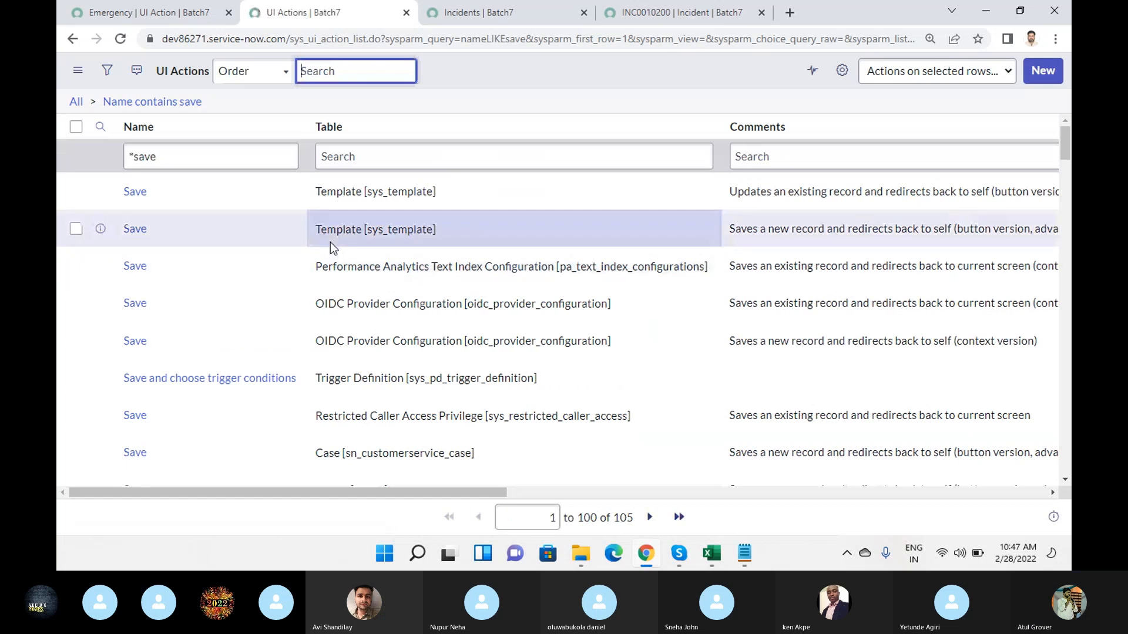
- Try narrowing the save actions to table "*task" and remove that table filter
scroll(332, 253, "down", 4)
scroll(379, 174, "up", 4)
left_click(374, 154)
type("*")
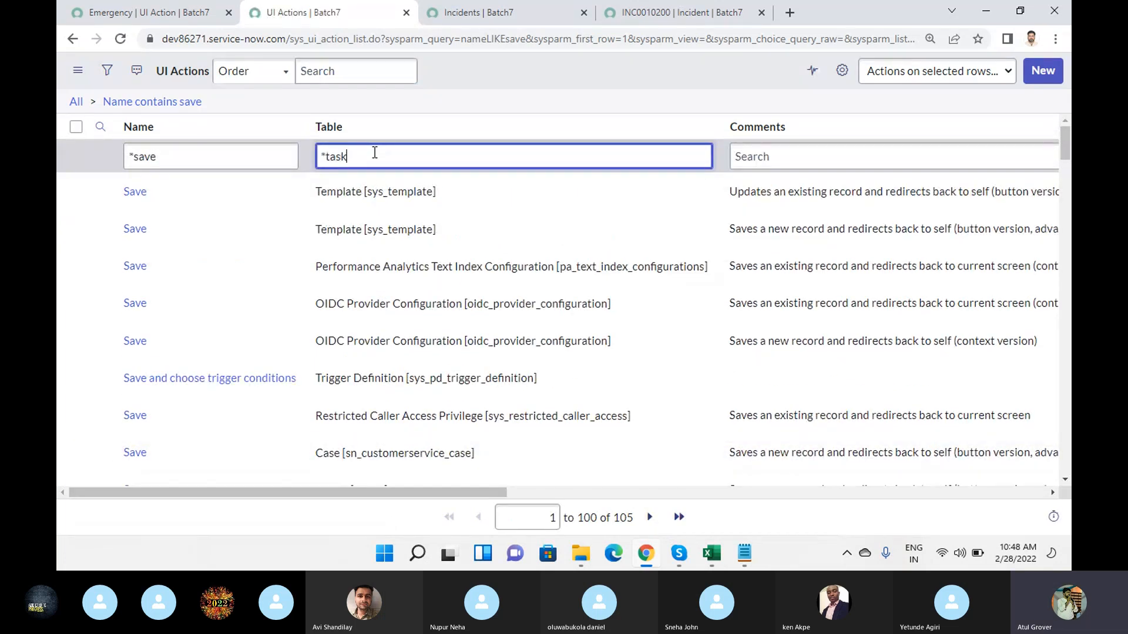
type("task")
key("Return")
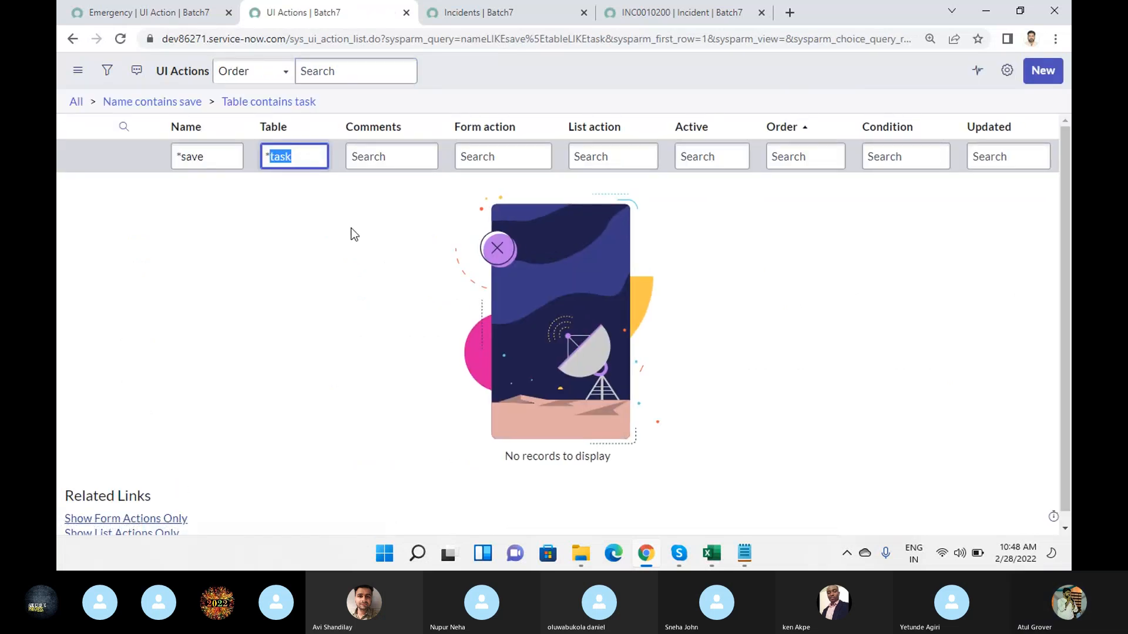
key("BackSpace")
key("BackSpace")
key("Return")
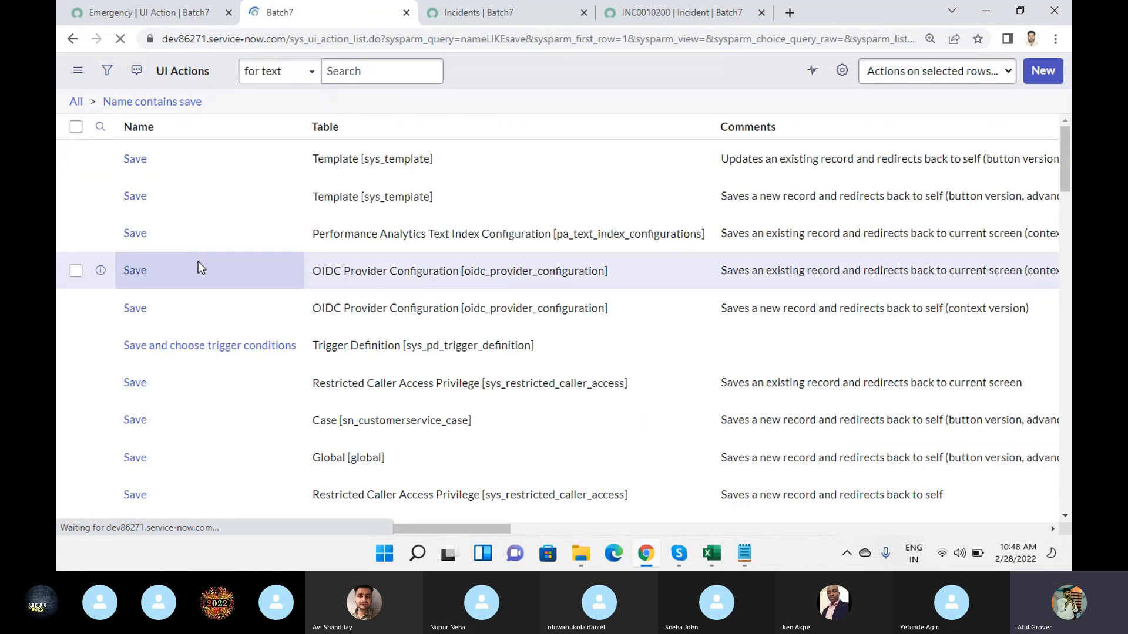
- Open the Save UI action on the Global table and examine its comments, hint, condition and script
scroll(199, 267, "down", 5)
left_click(134, 235)
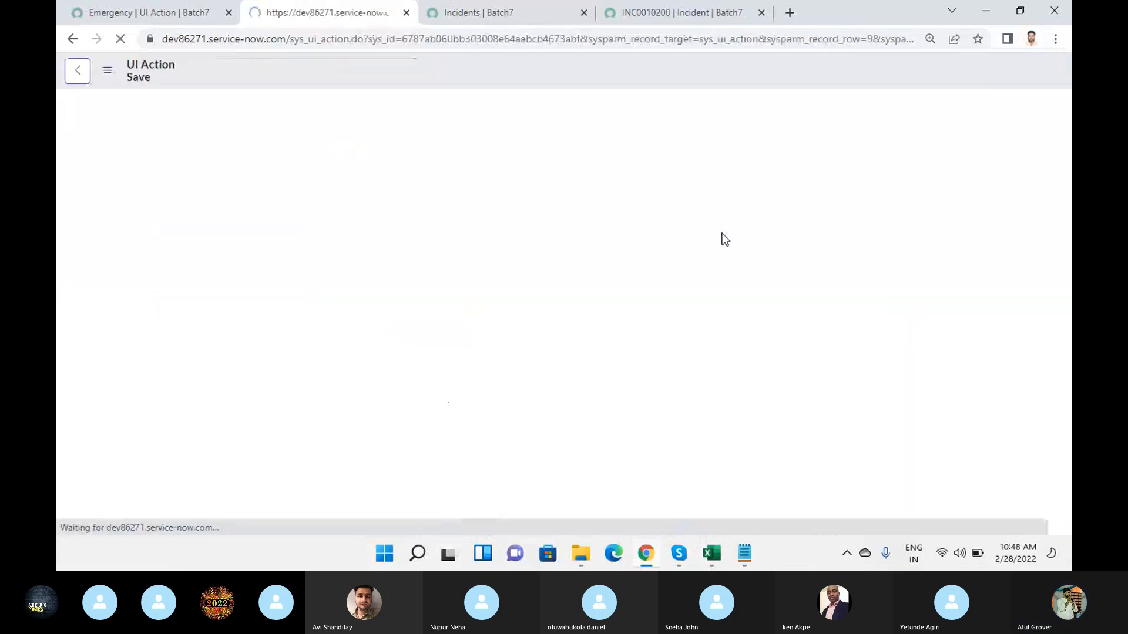
scroll(453, 286, "down", 1)
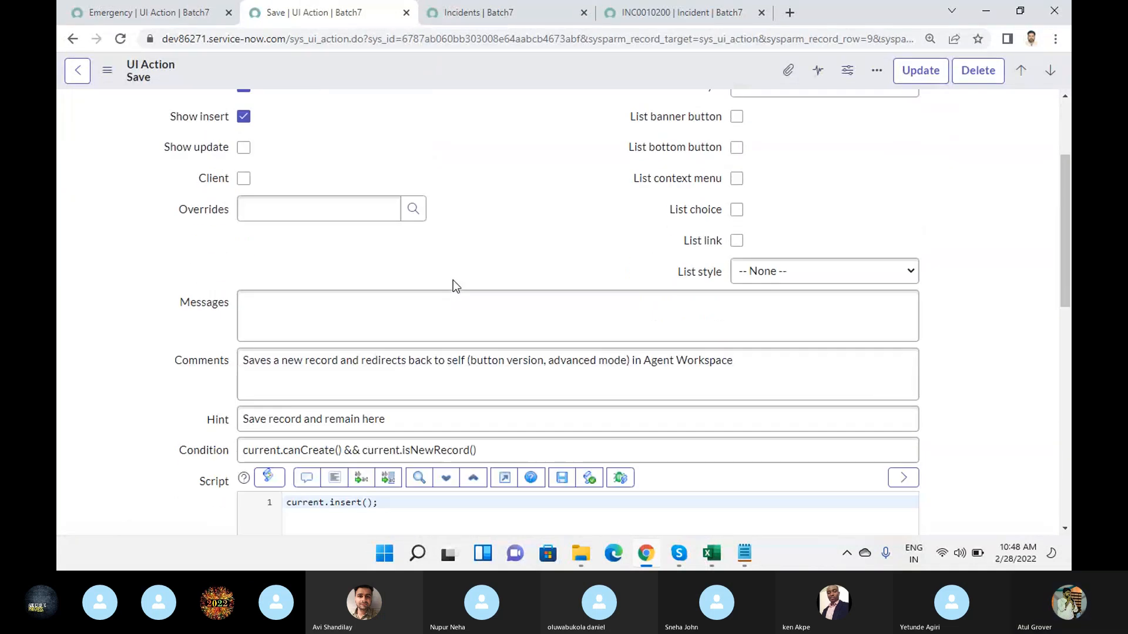
scroll(456, 286, "down", 4)
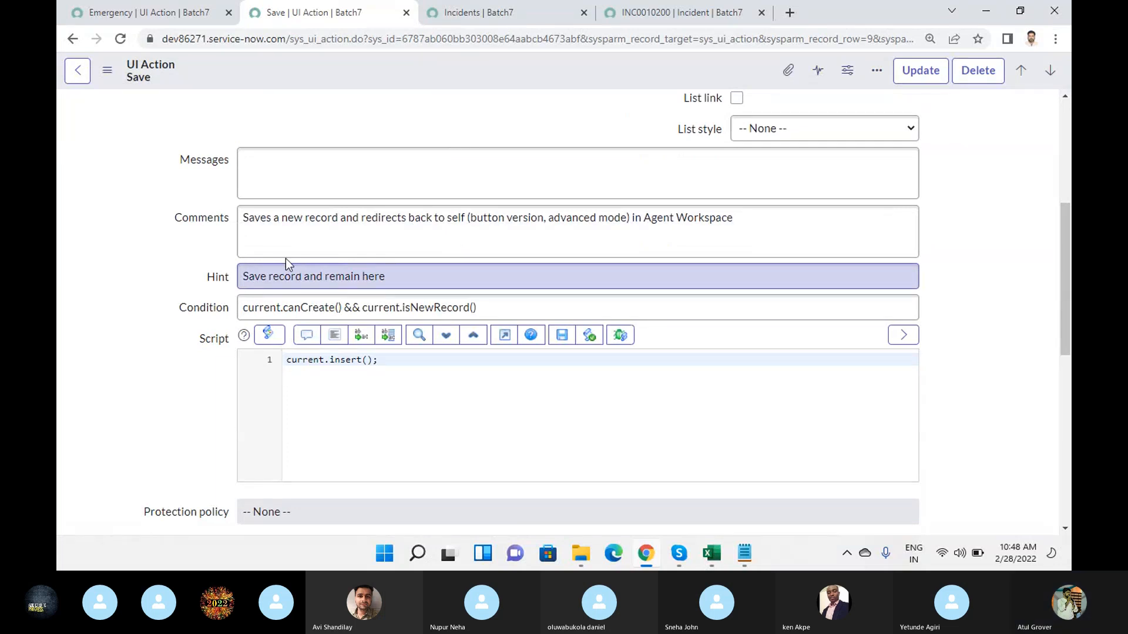
- Examine the Save UI action's condition and script, comparing them with the open Emergency action and incident INC0010200
left_click_drag(245, 310, 514, 314)
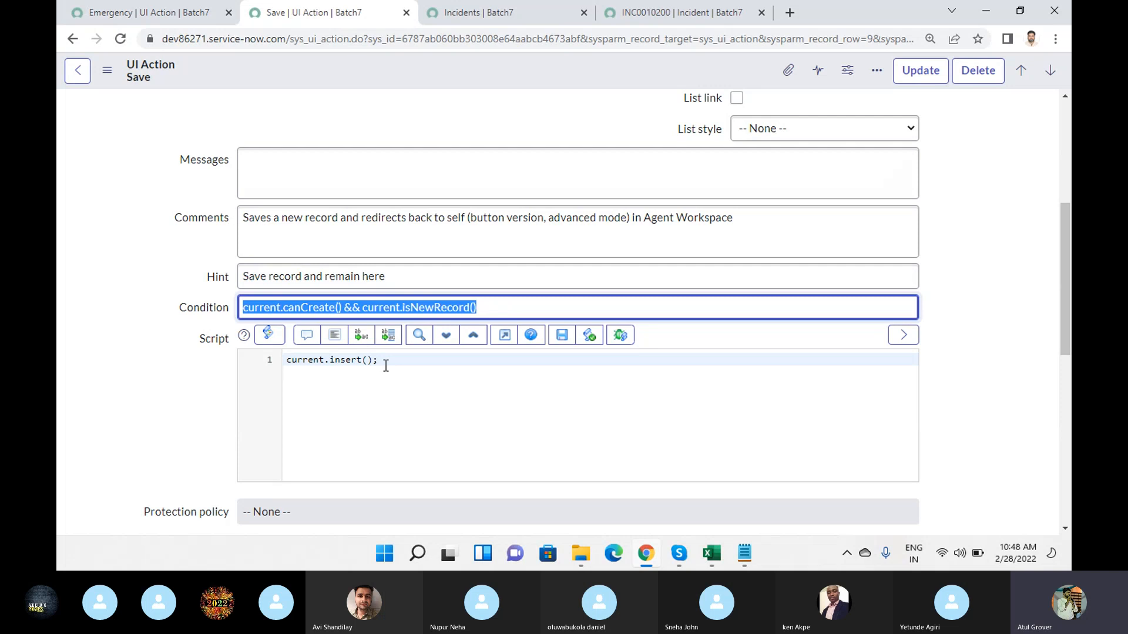
left_click_drag(386, 366, 277, 360)
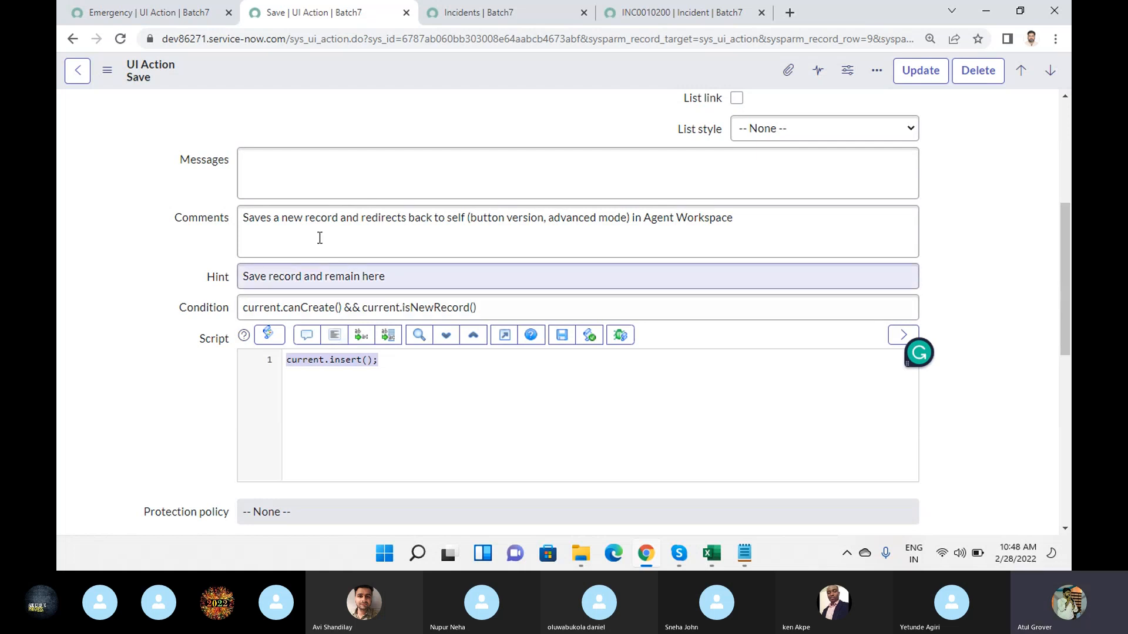
left_click(160, 14)
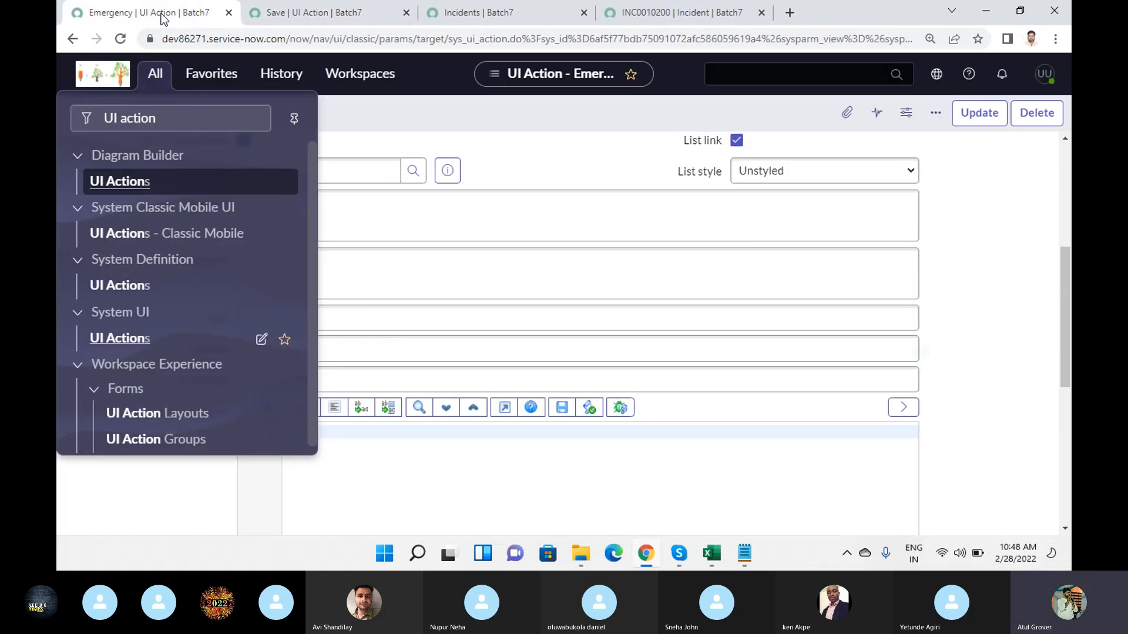
left_click(674, 14)
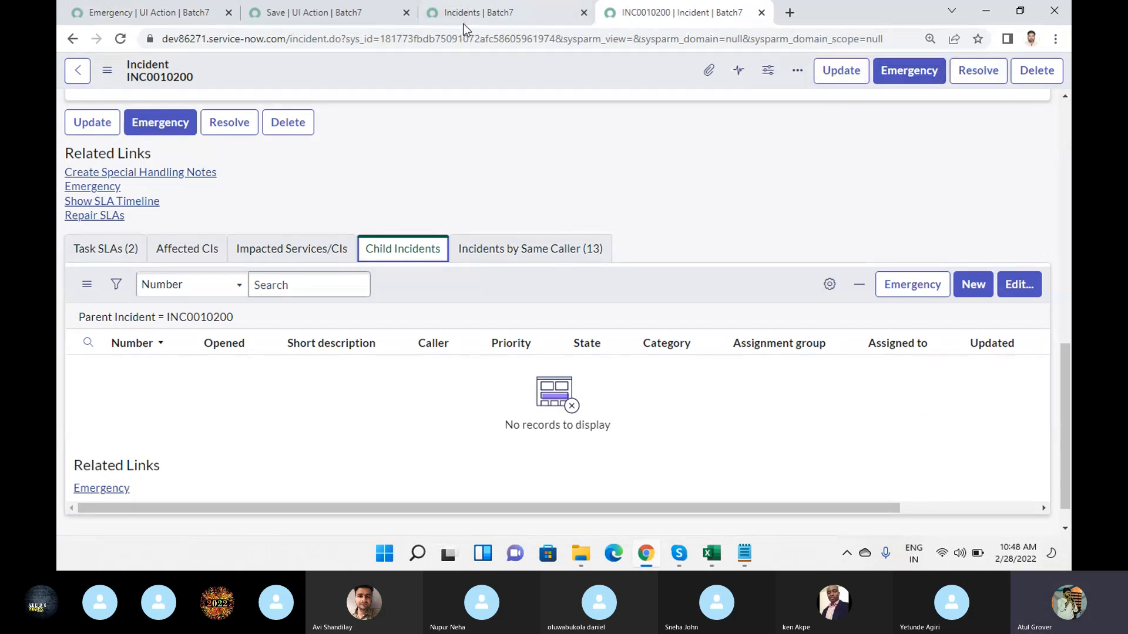
left_click(317, 12)
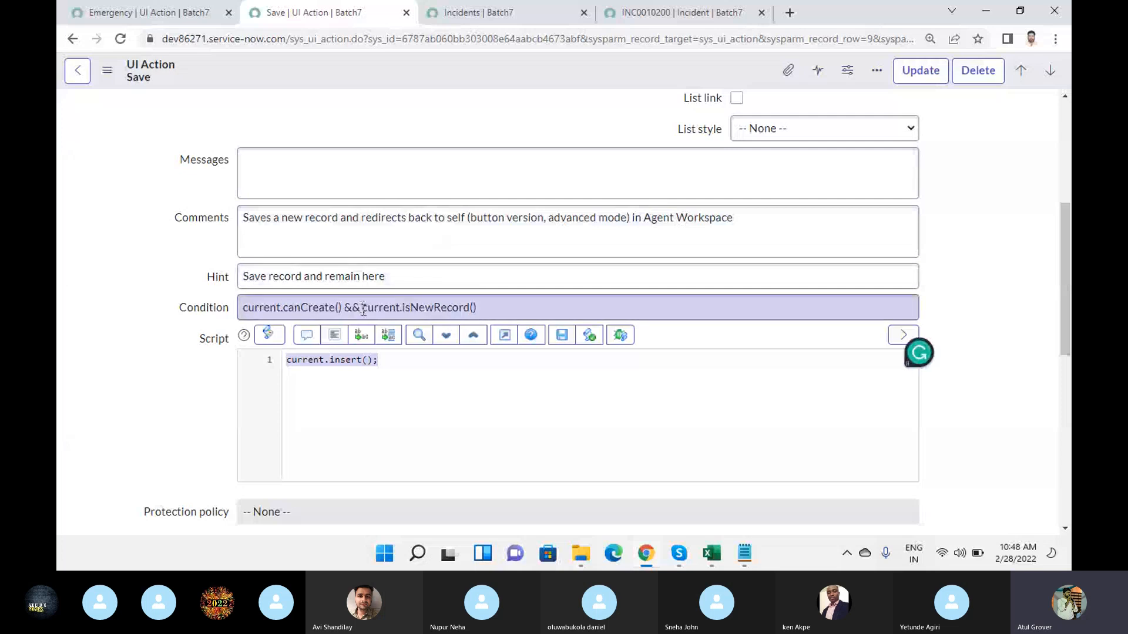
left_click(403, 377)
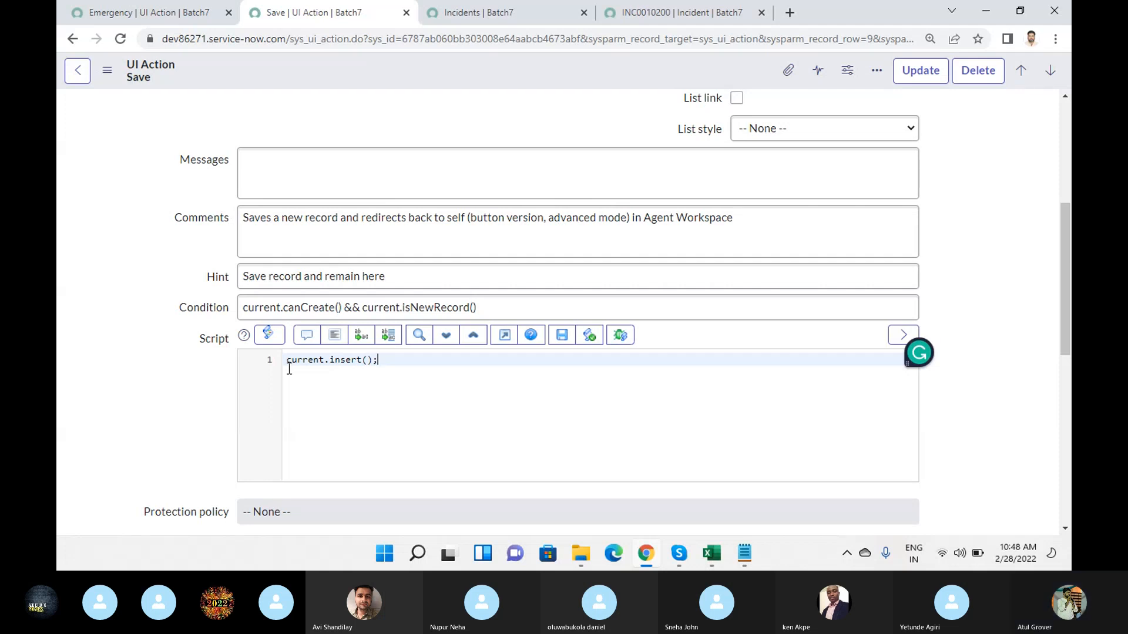
- Enter "Welcoem back" as both the hint and the comments of the Emergency UI action
left_click(134, 14)
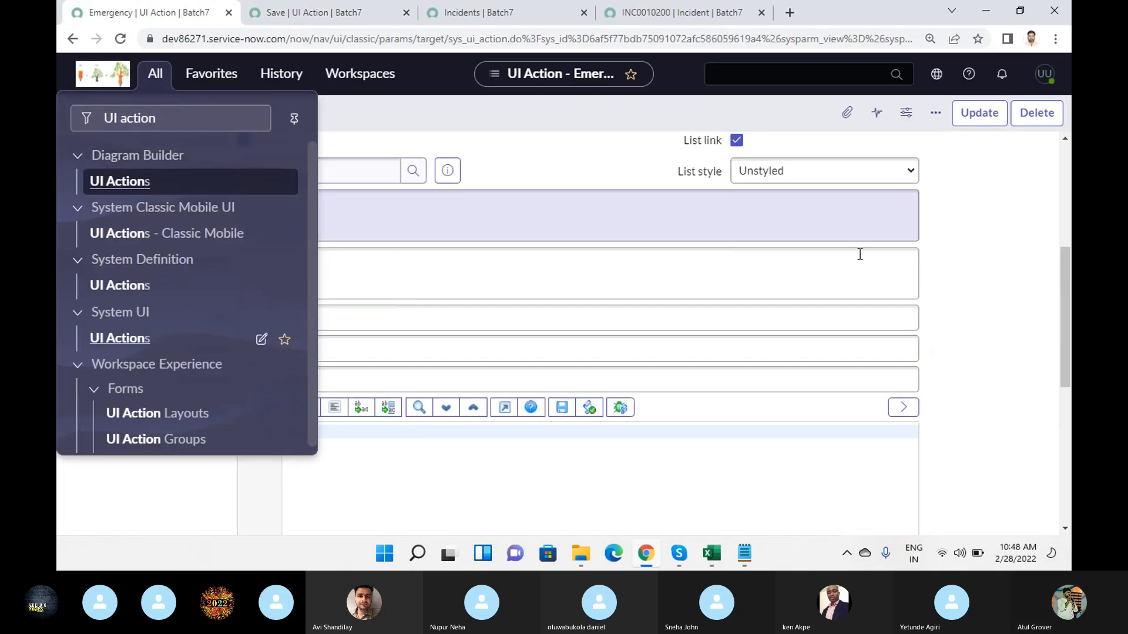
left_click(988, 277)
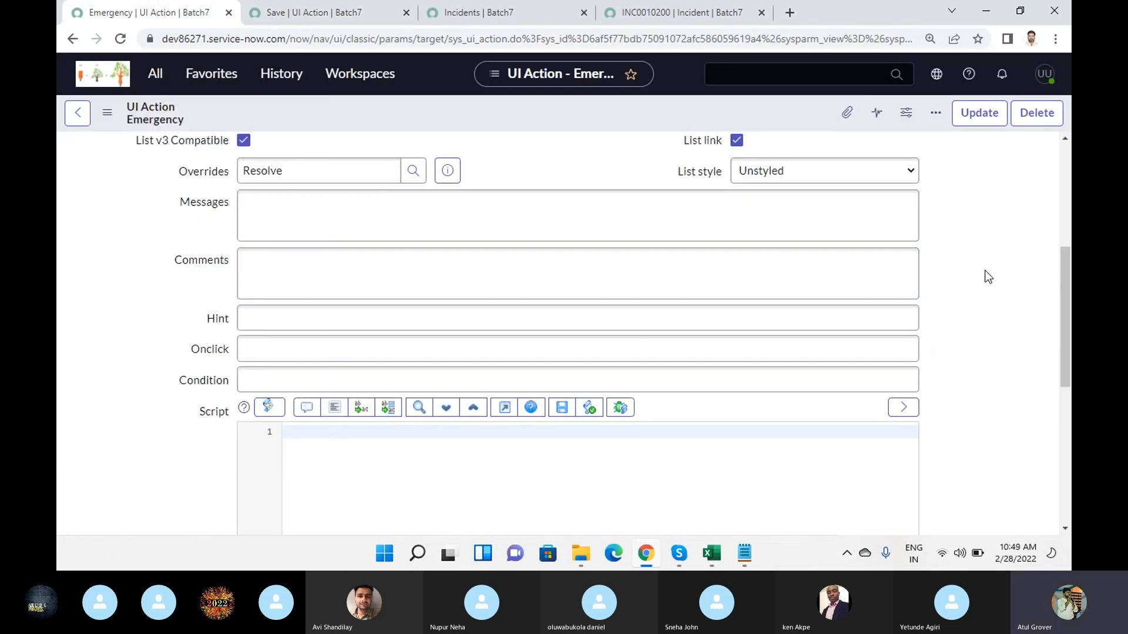
type("Welcoem back")
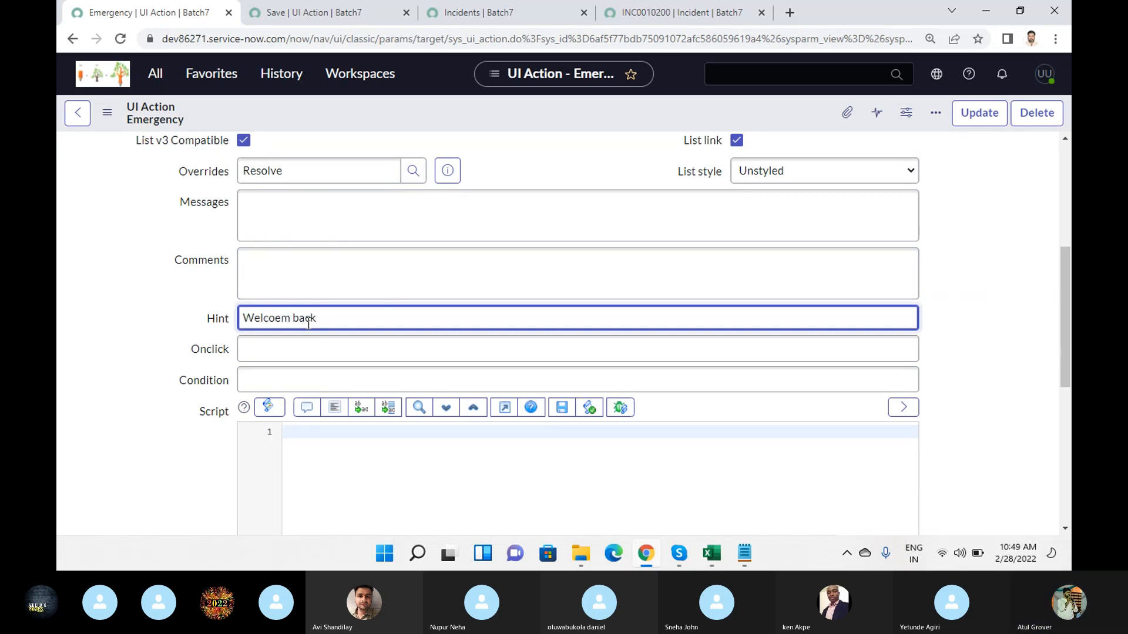
triple_click(309, 322)
key("ctrl+c")
left_click(311, 289)
key("ctrl+v")
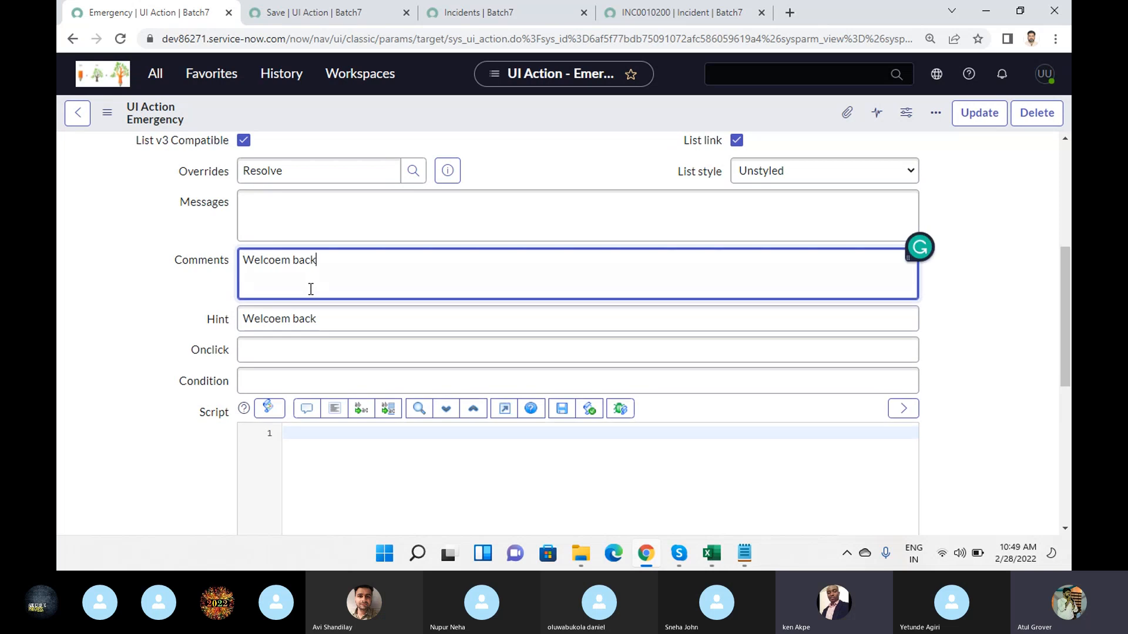
- Review the Emergency action's Onclick, Condition, script, workspace and required-role settings, and check the action on incident INC0010200
left_click(295, 354)
left_click(292, 384)
scroll(292, 437, "down", 3)
scroll(341, 313, "down", 4)
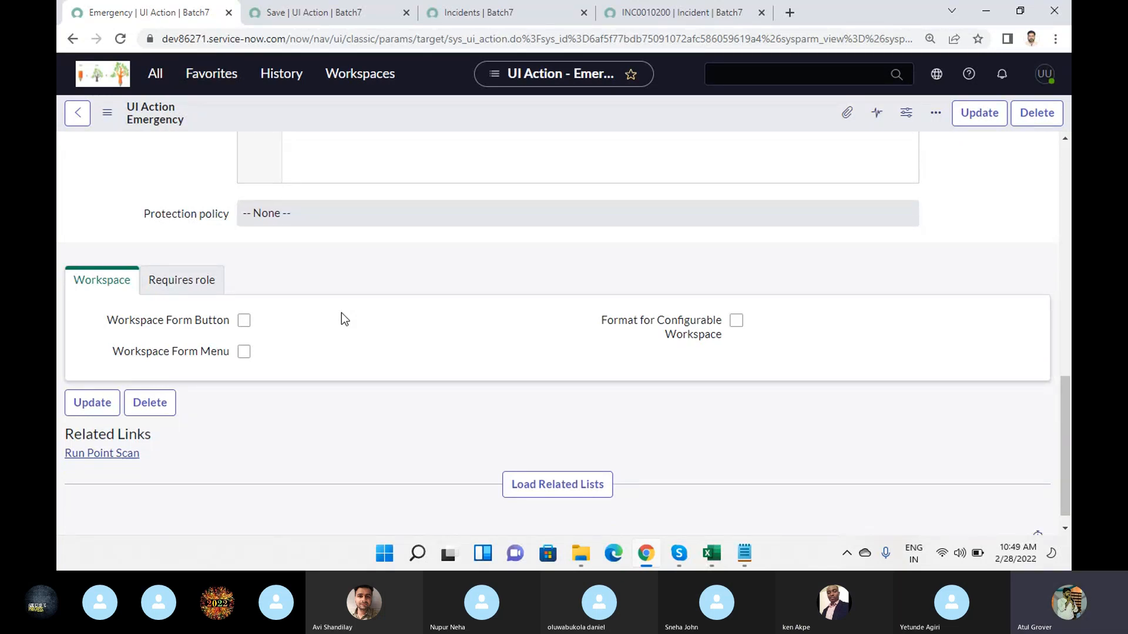
left_click(184, 288)
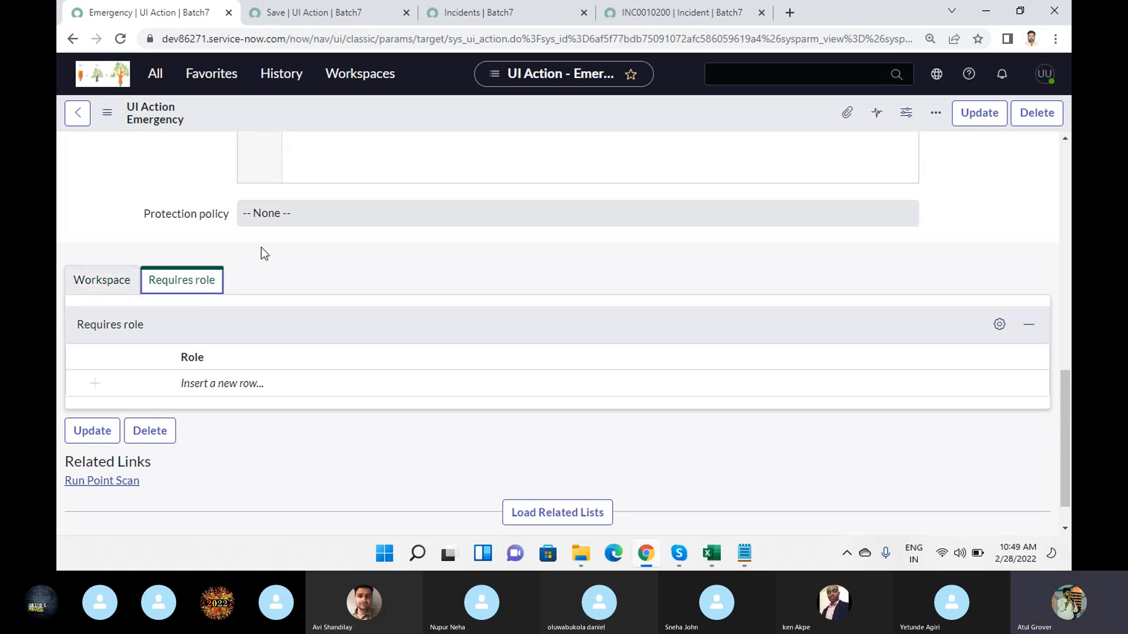
scroll(284, 309, "up", 3)
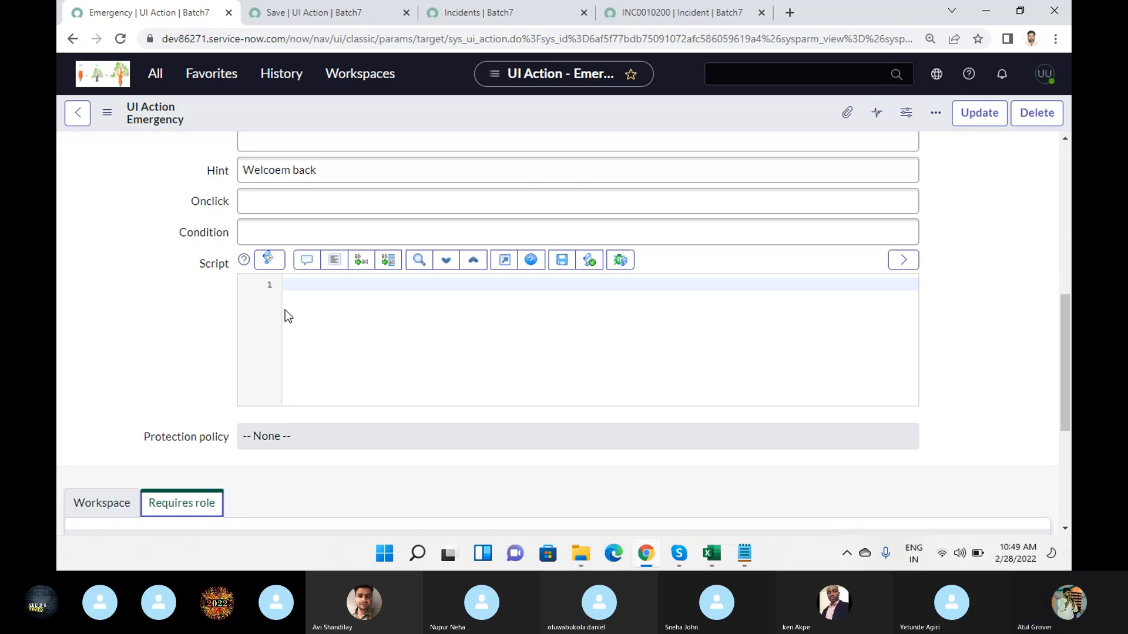
scroll(284, 309, "up", 2)
left_click(656, 13)
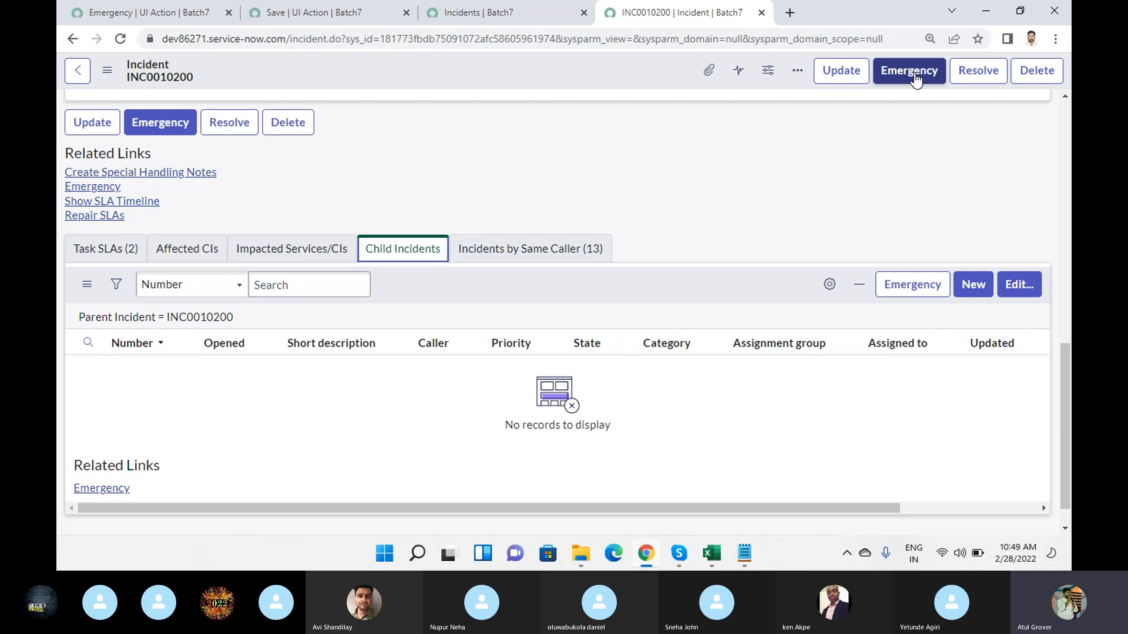
left_click(187, 14)
- Add the itil role to the Emergency UI action's required roles
scroll(306, 382, "down", 10)
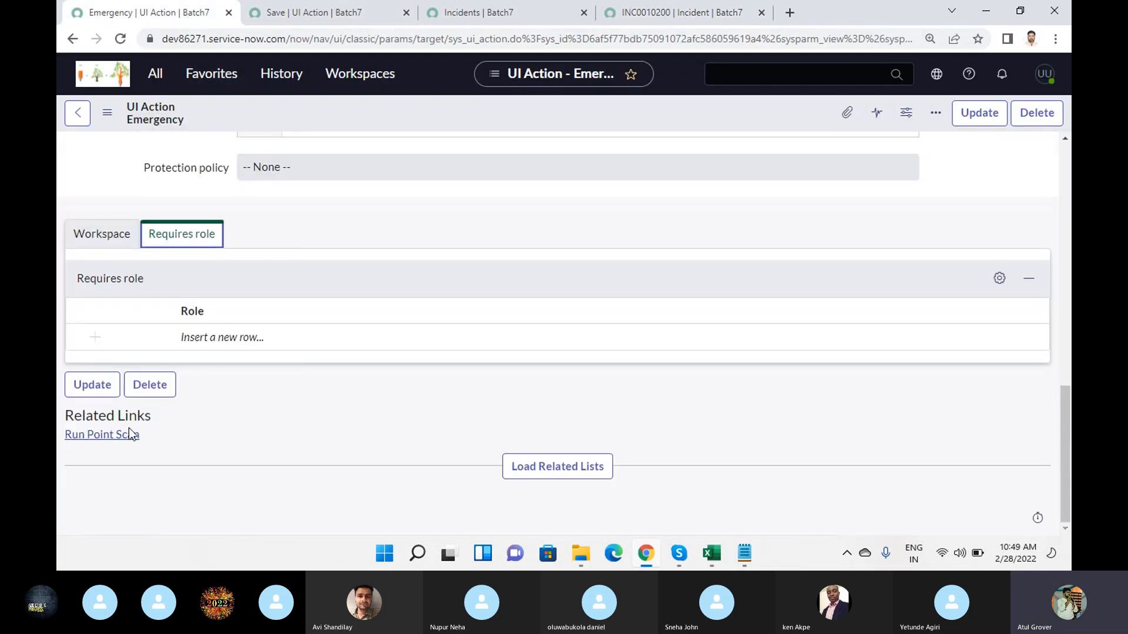
left_click(252, 337)
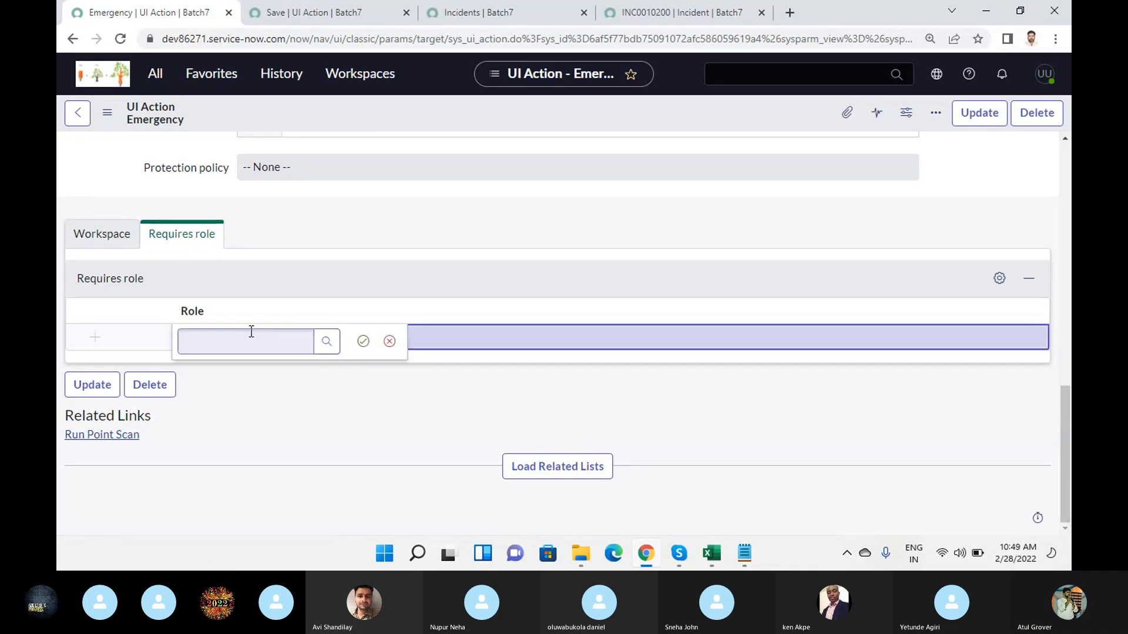
type("ITIL")
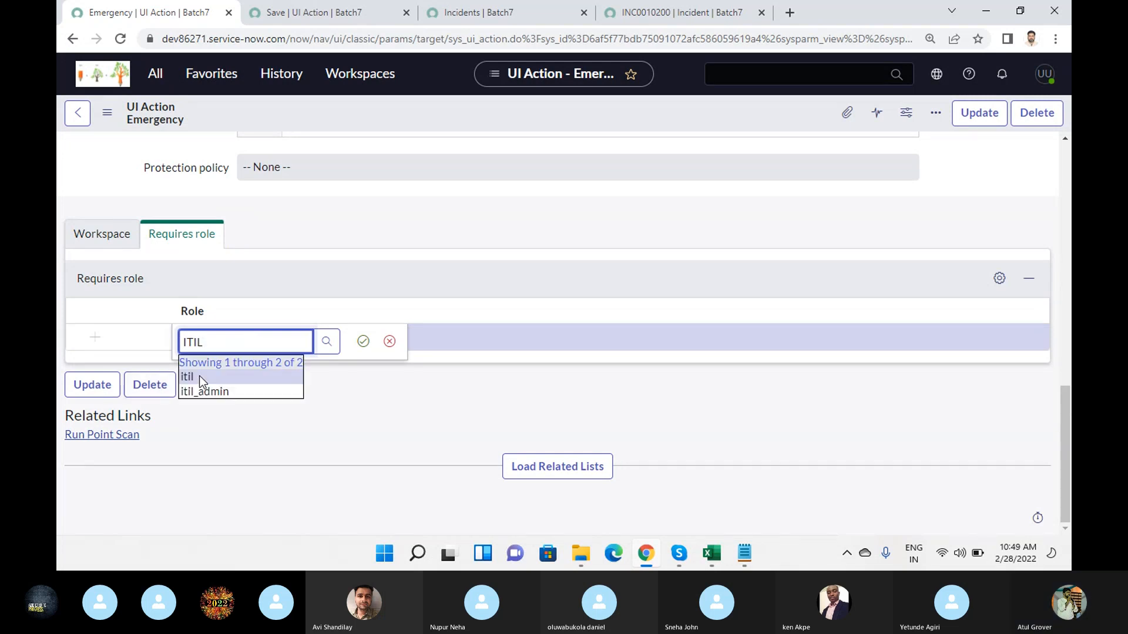
left_click(210, 377)
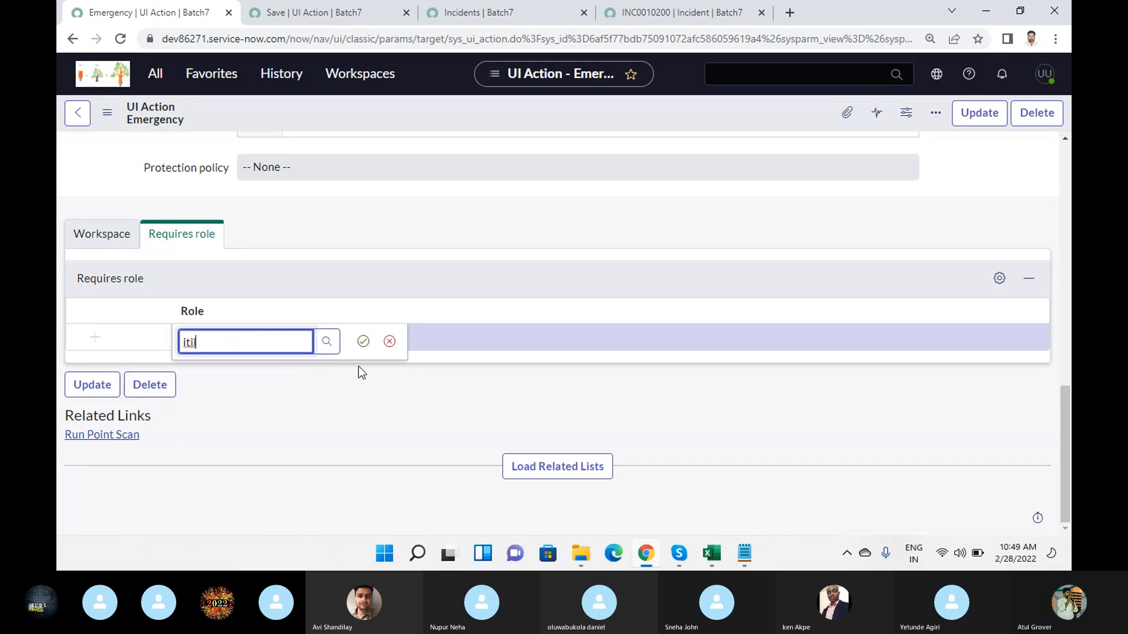
left_click(362, 343)
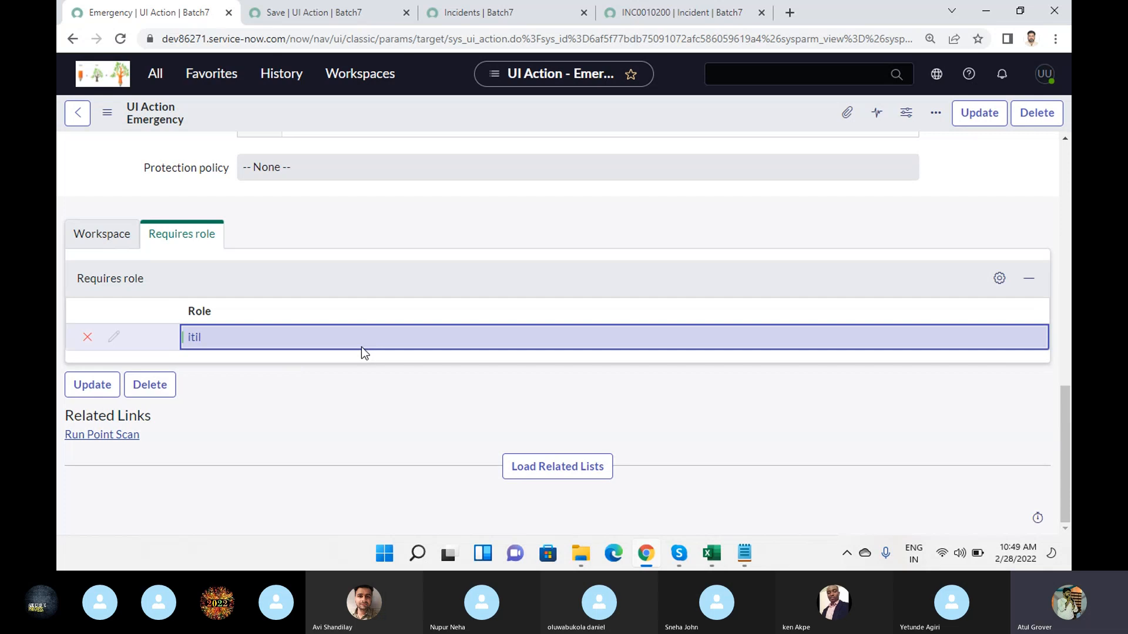
- Compare the Emergency controls on incident INC0010200 with the action's required role, checking the Skype call in between
left_click(640, 12)
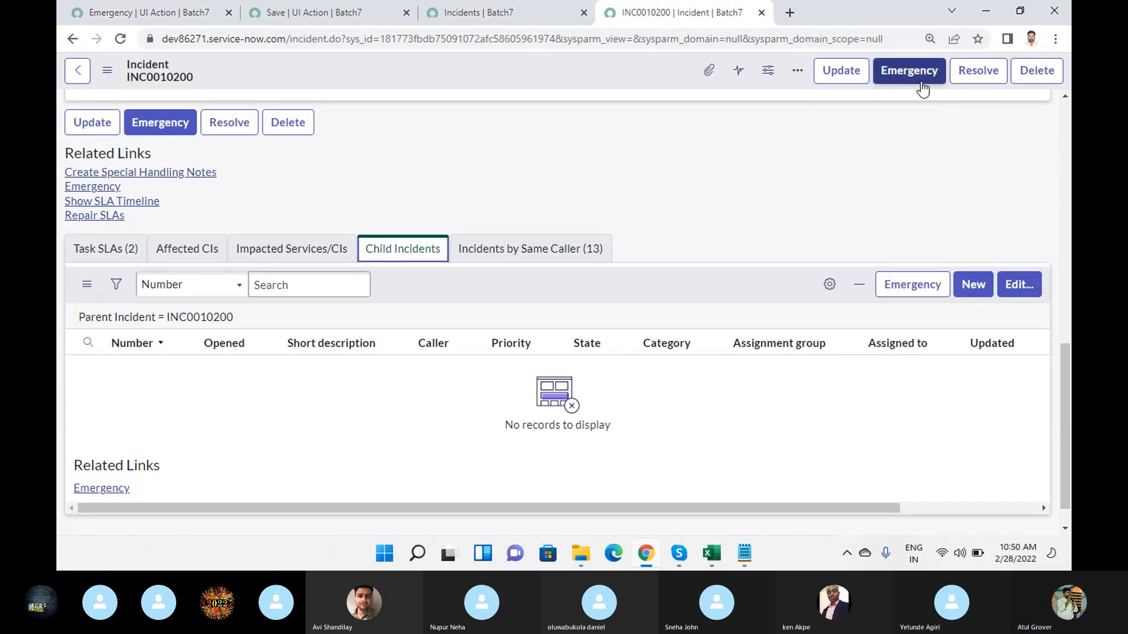
left_click(171, 17)
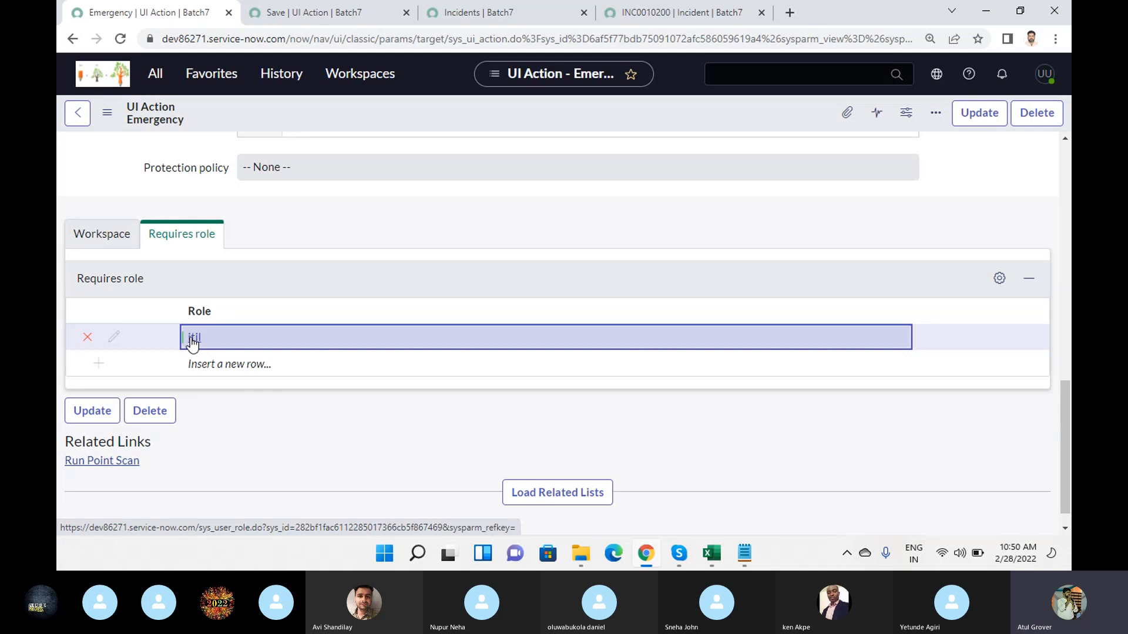
left_click(675, 12)
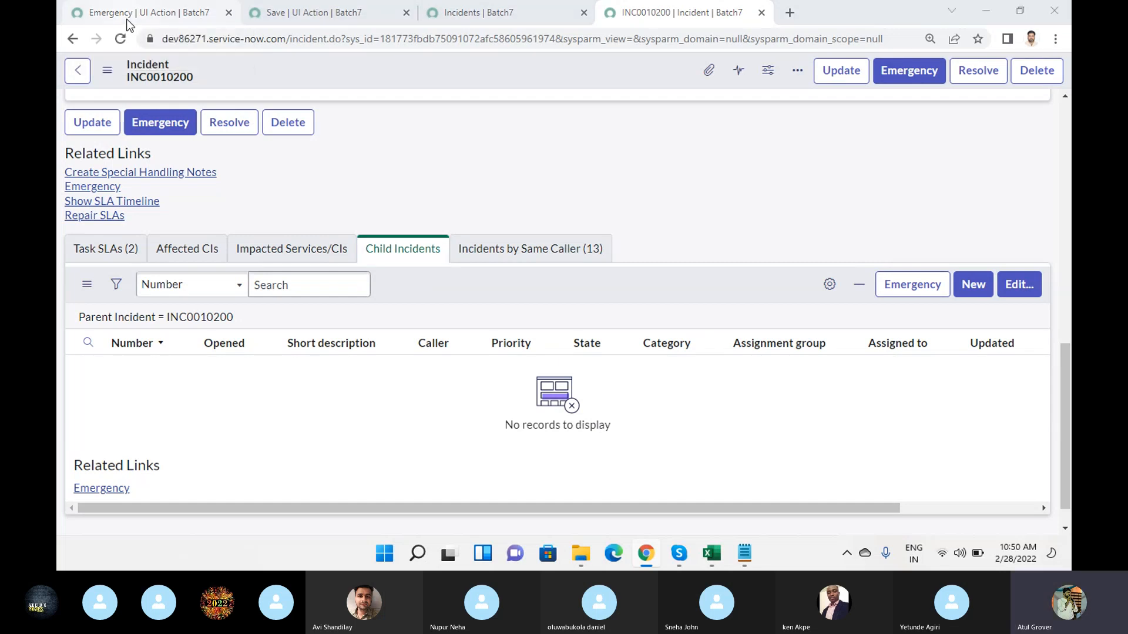
key("alt+Tab")
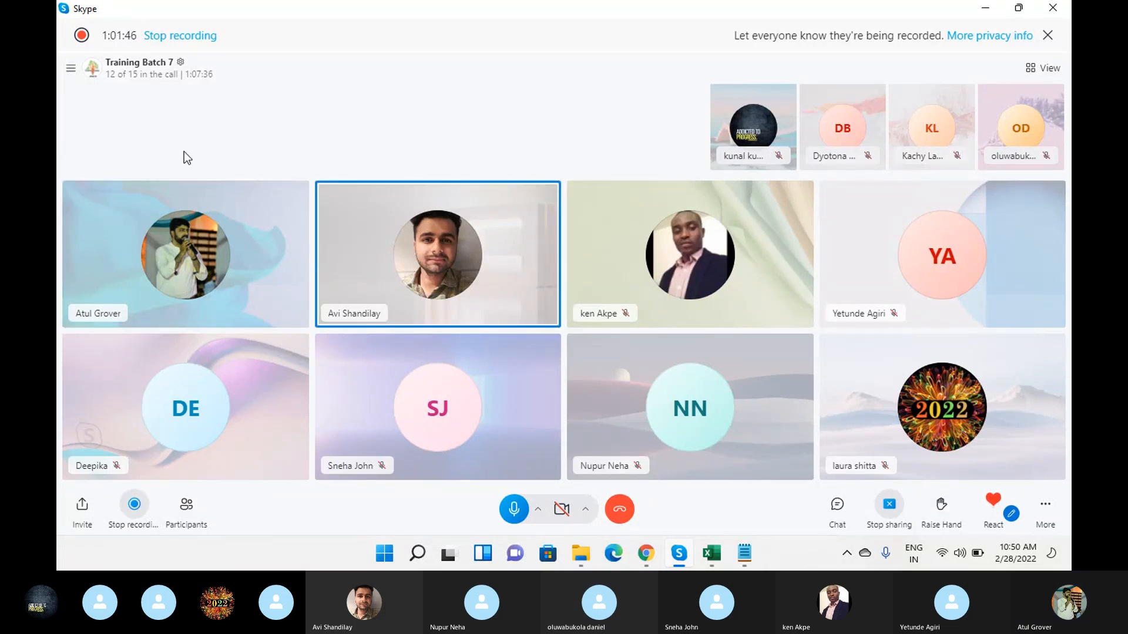
left_click(648, 552)
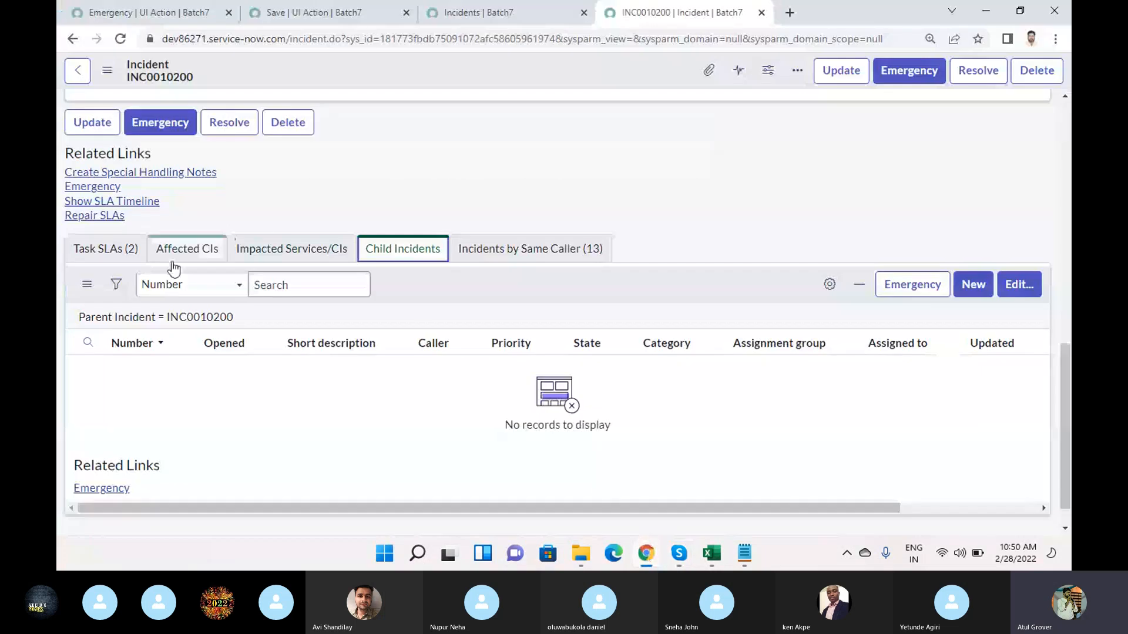
left_click(170, 13)
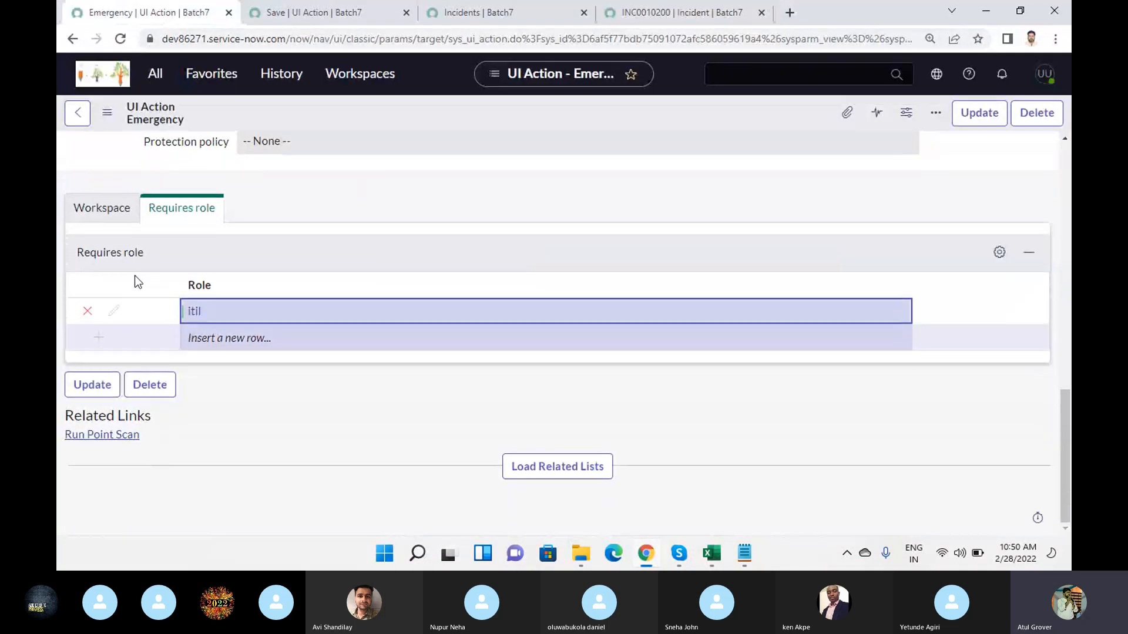
- Enable Workspace Form Button, Workspace Form Menu and Format for Configurable Workspace for the Emergency UI action
left_click(113, 212)
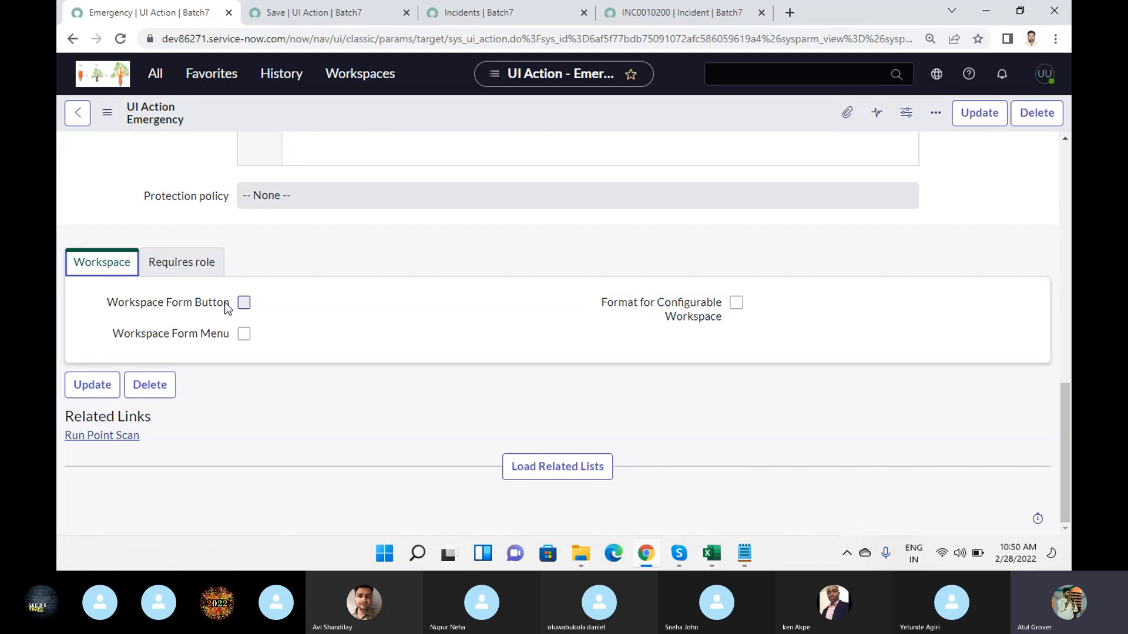
left_click(244, 303)
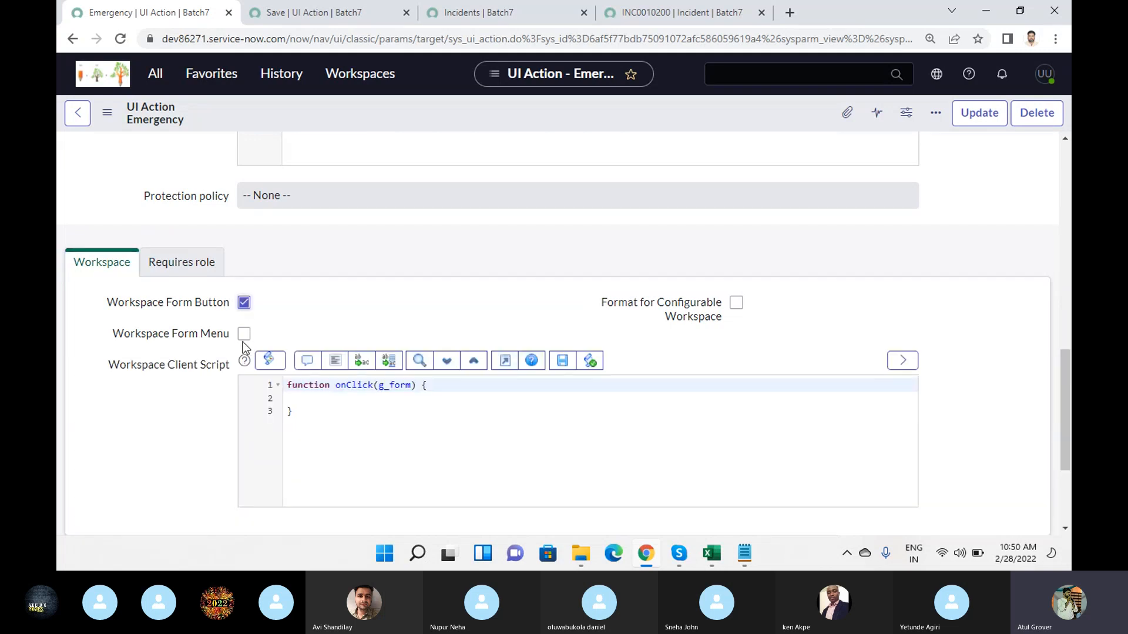
left_click(244, 334)
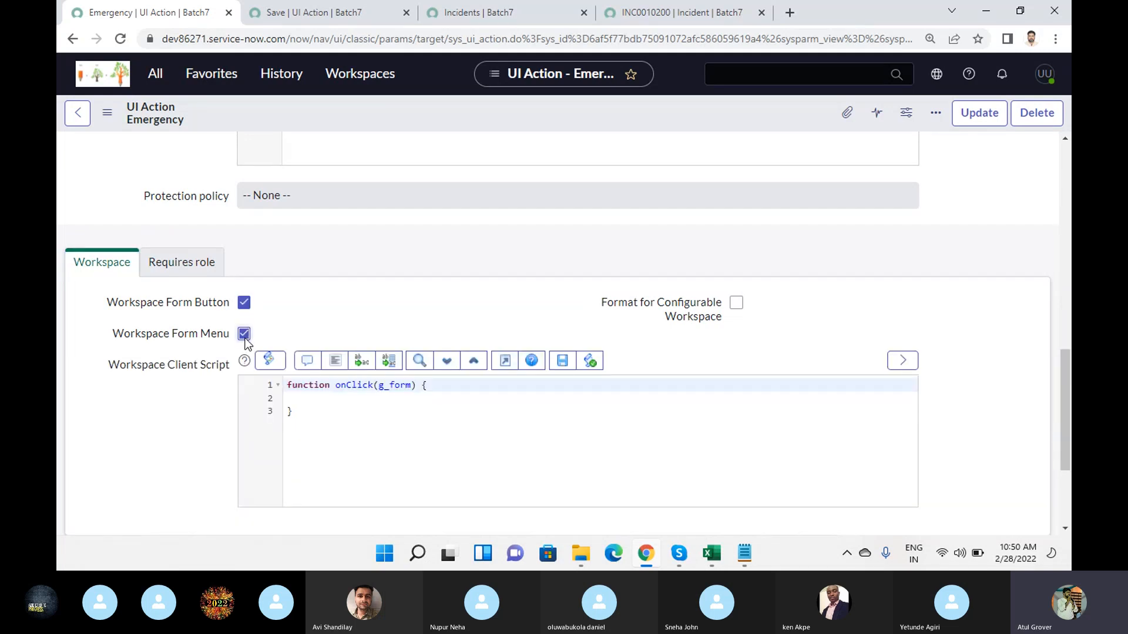
left_click(736, 303)
- Set the Emergency UI action's action name to "Hello World"
scroll(405, 318, "up", 5)
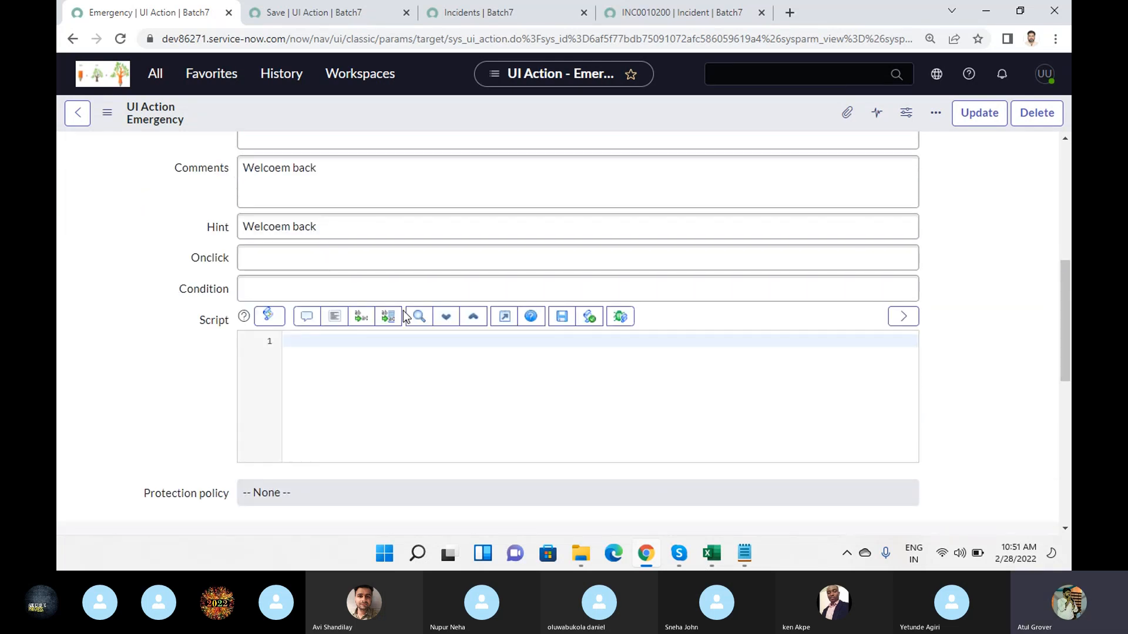
scroll(517, 410, "up", 7)
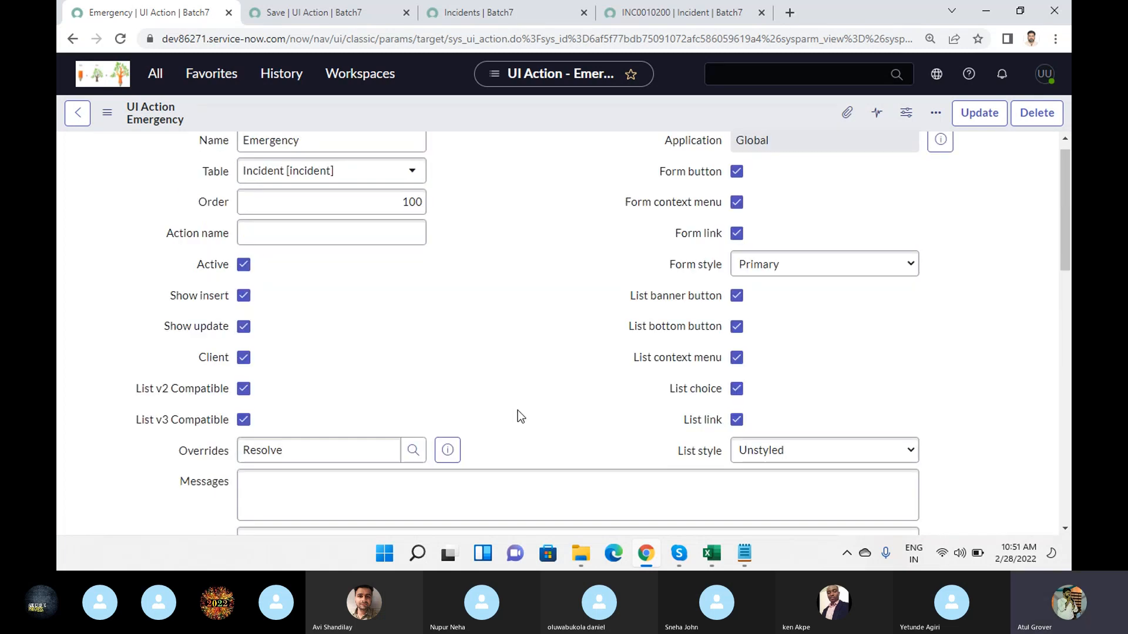
scroll(347, 245, "up", 1)
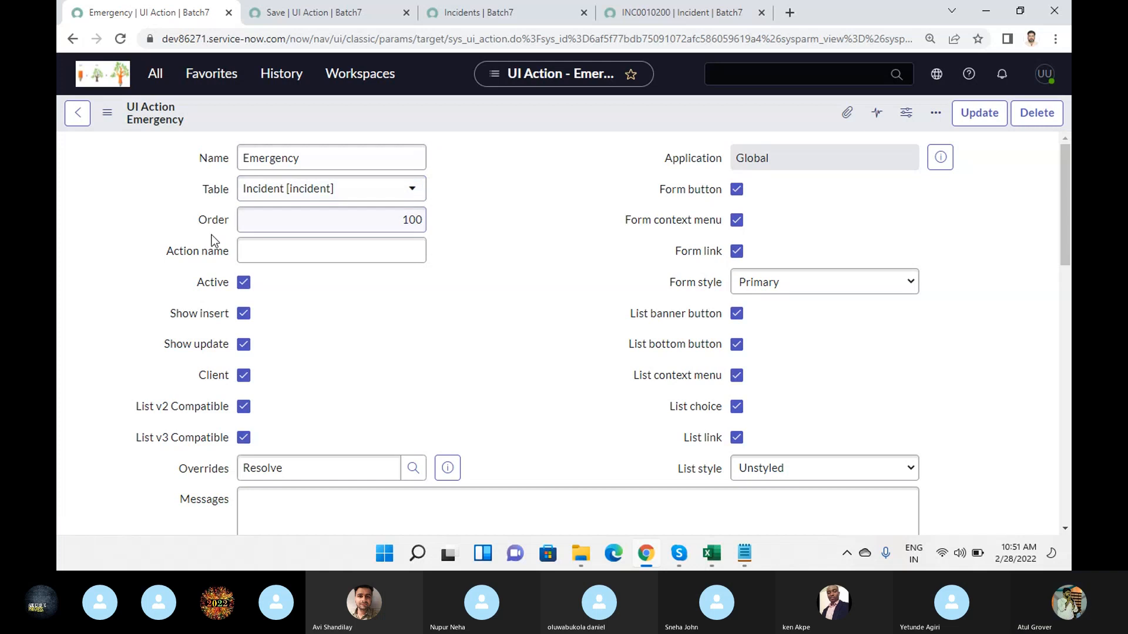
left_click(259, 250)
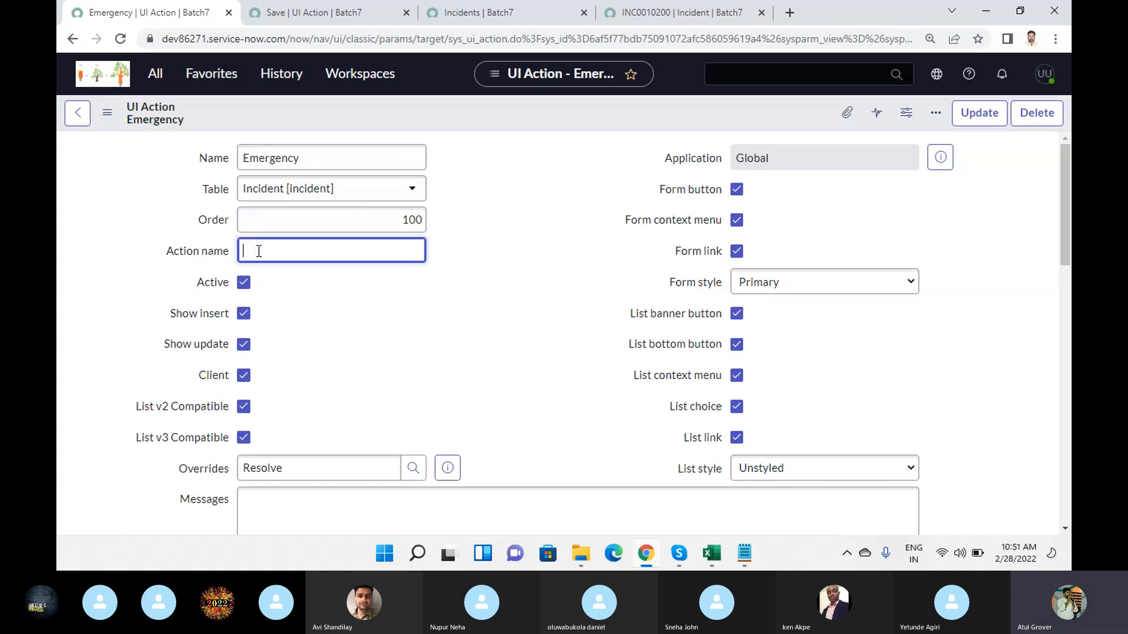
type("Hello World")
key("BackSpace")
key("BackSpace")
type("ld")
- Point out the Order field and save the Emergency UI action, staying on its form
left_click_drag(196, 218, 218, 217)
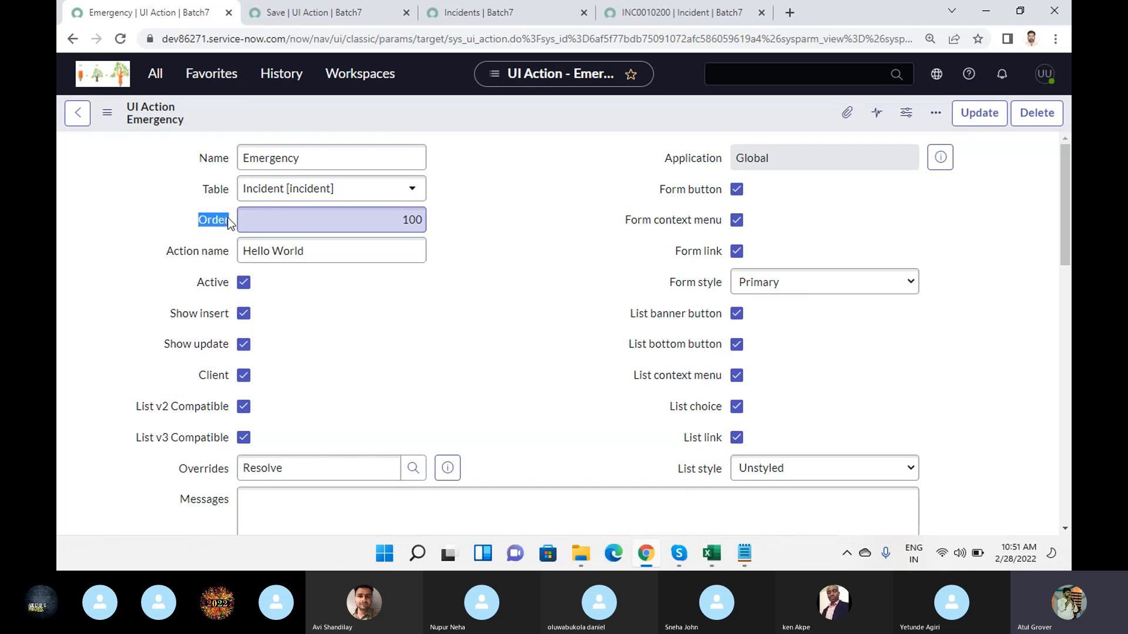
left_click(228, 223)
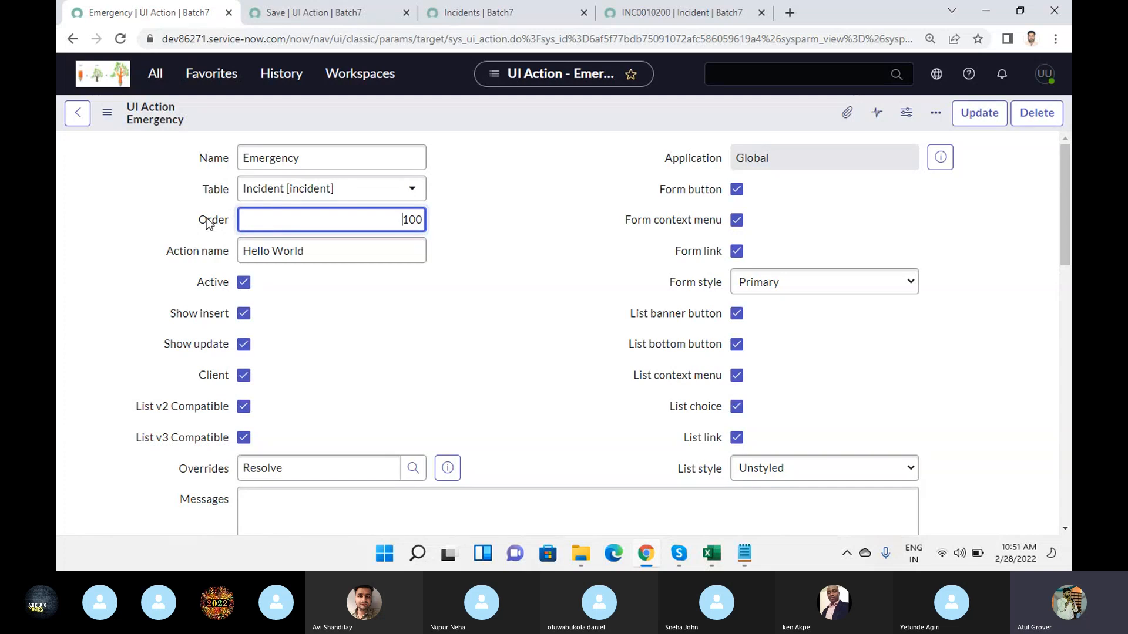
right_click(294, 110)
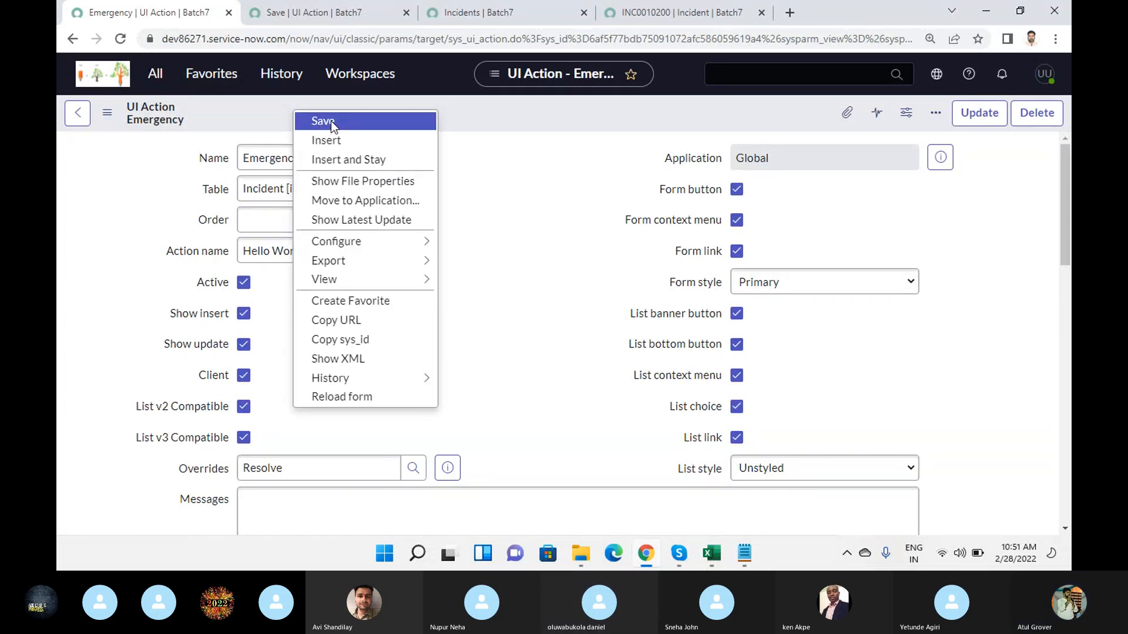
left_click(330, 121)
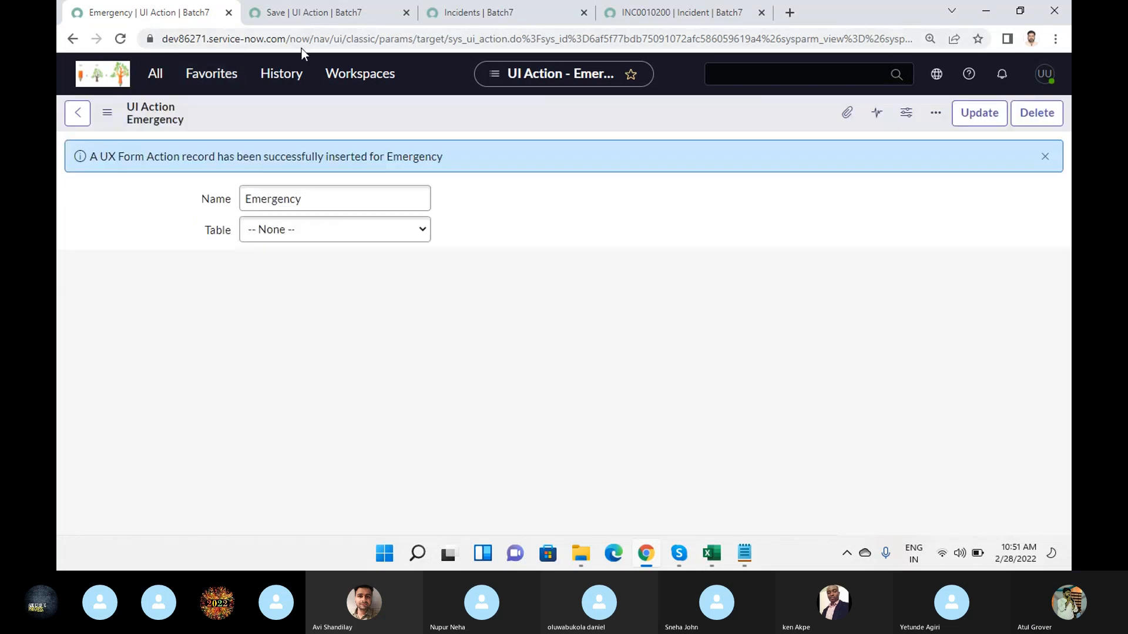
- Return from the Save action to the UI Actions list and move the Order column directly after Name
left_click(288, 13)
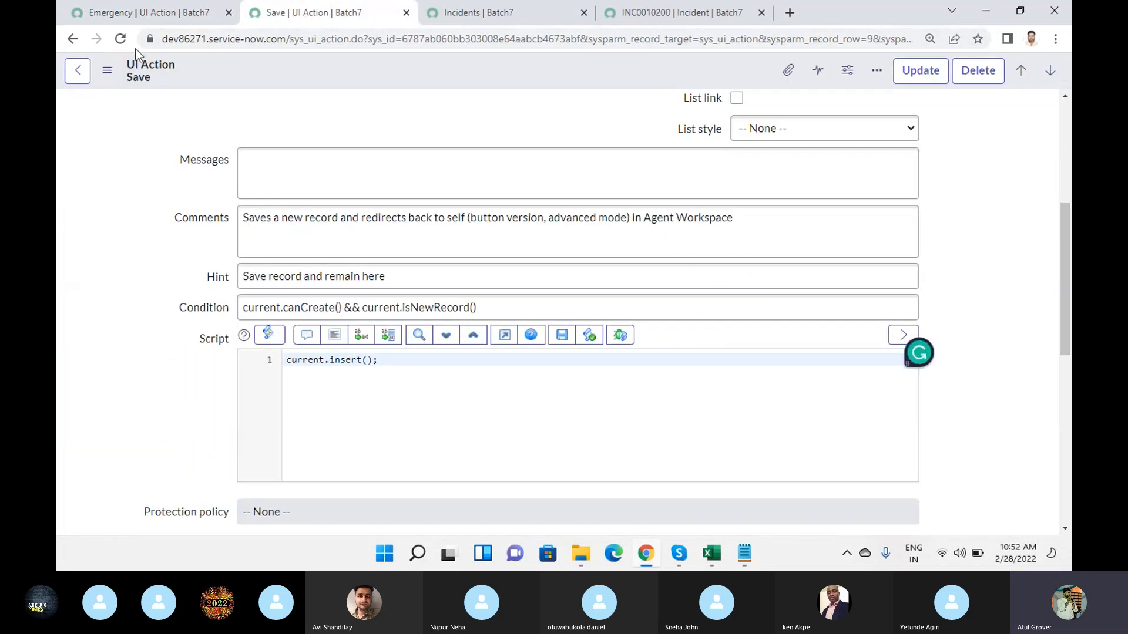
left_click(77, 71)
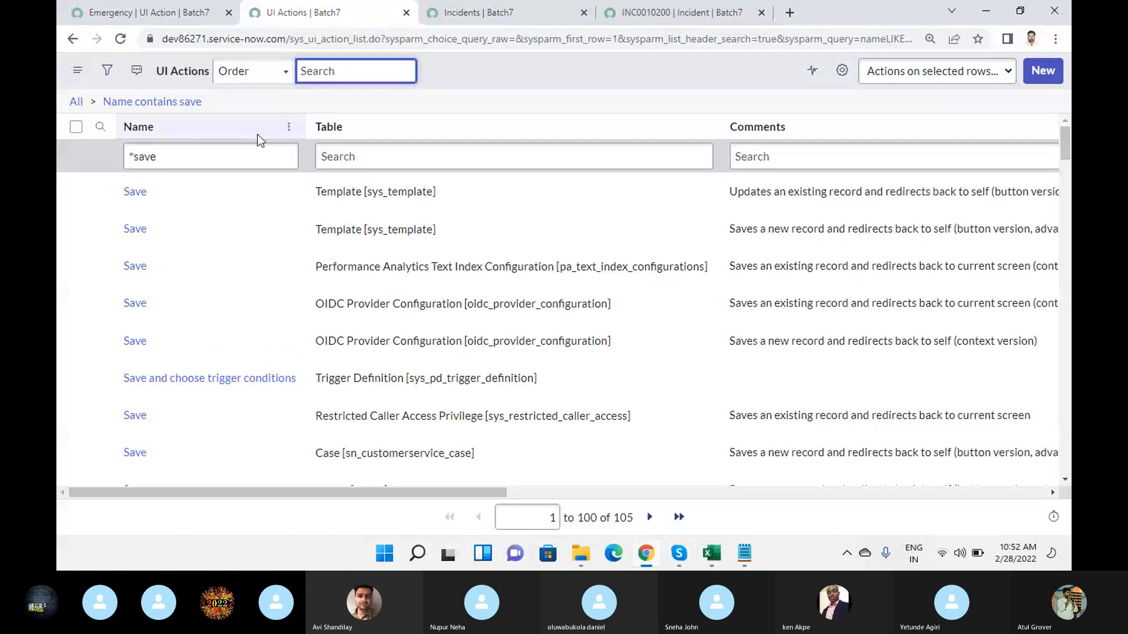
left_click(843, 72)
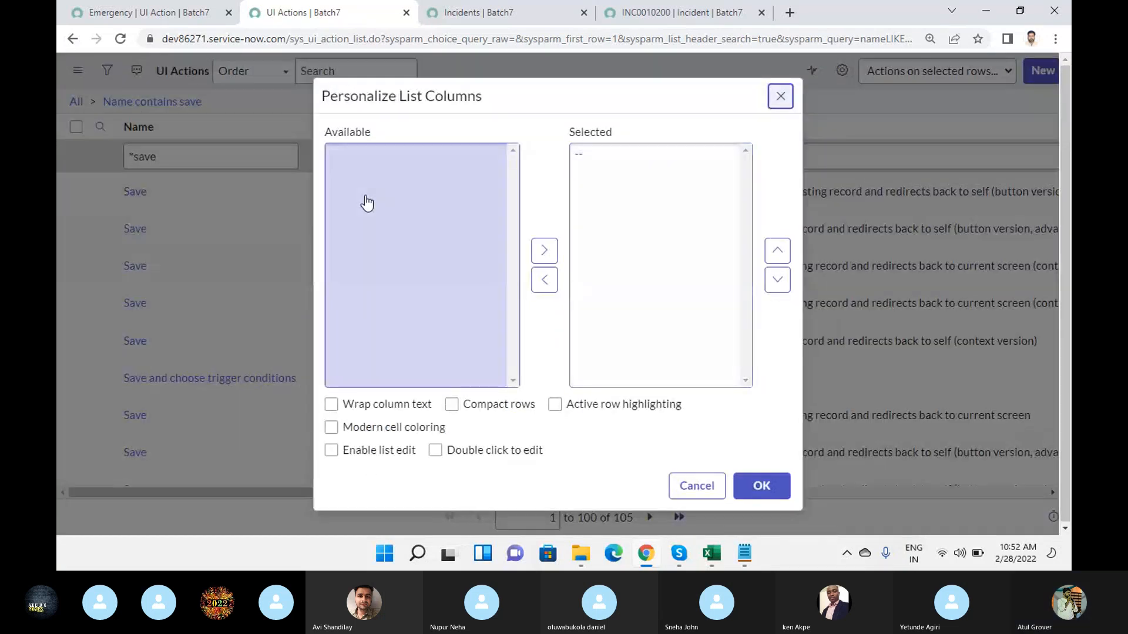
left_click(354, 187)
key("o")
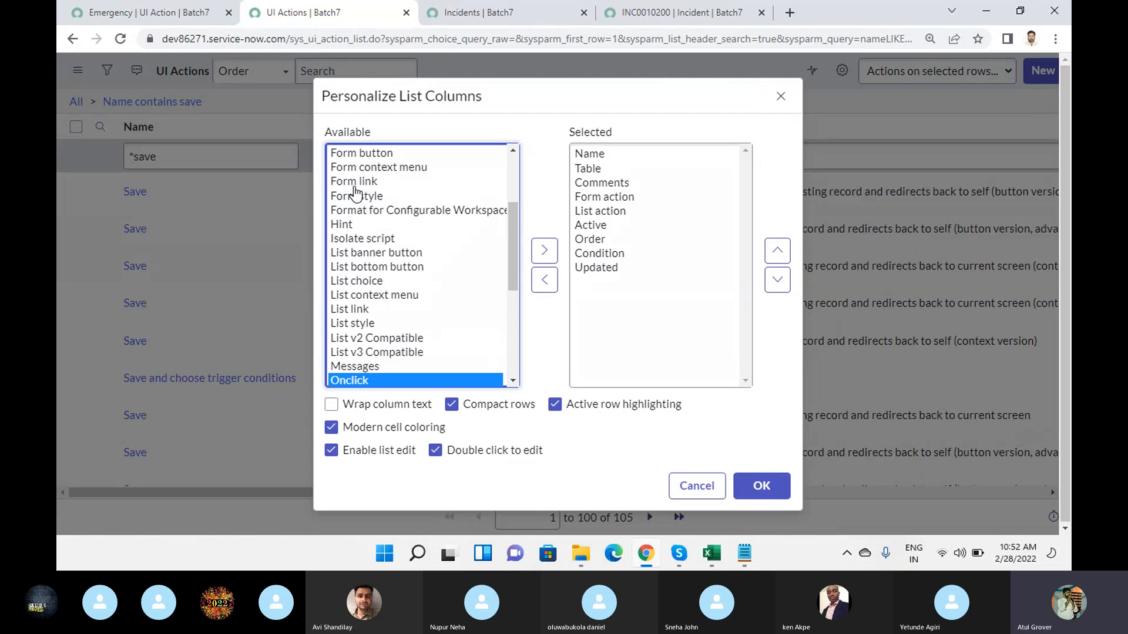
left_click(592, 239)
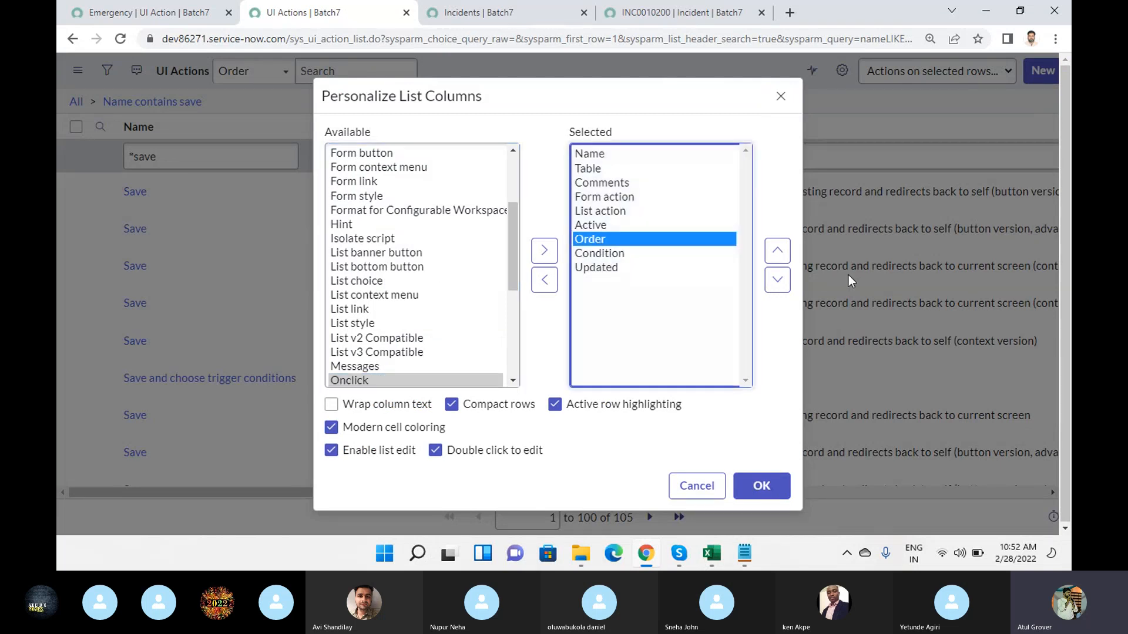
left_click(786, 256)
left_click(786, 256)
left_click(787, 256)
left_click(786, 257)
left_click(786, 256)
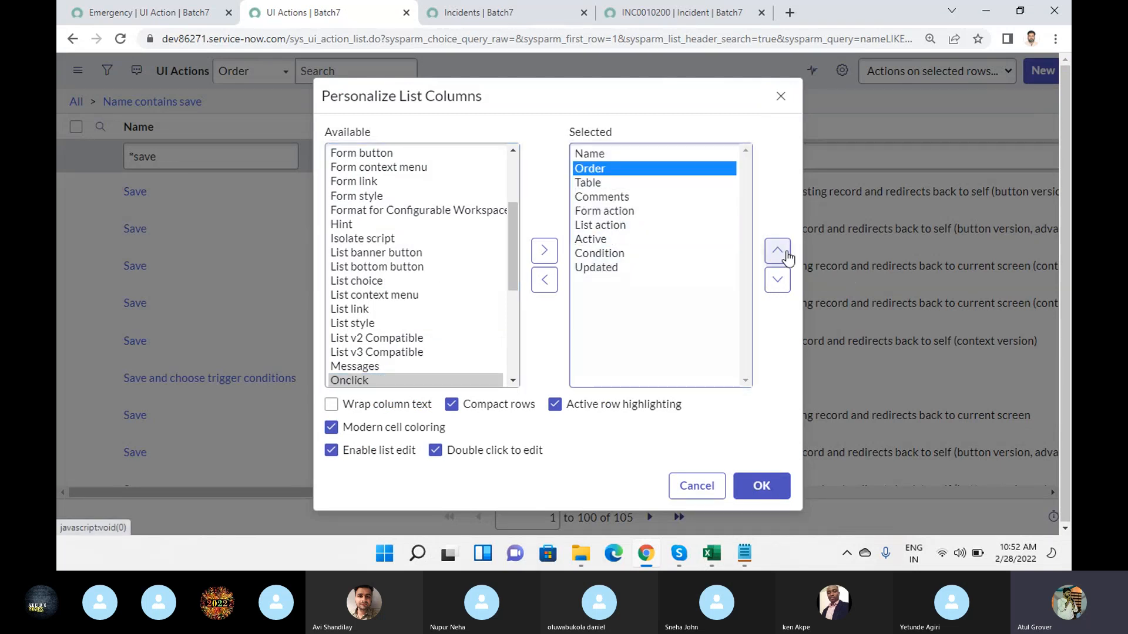
left_click(764, 483)
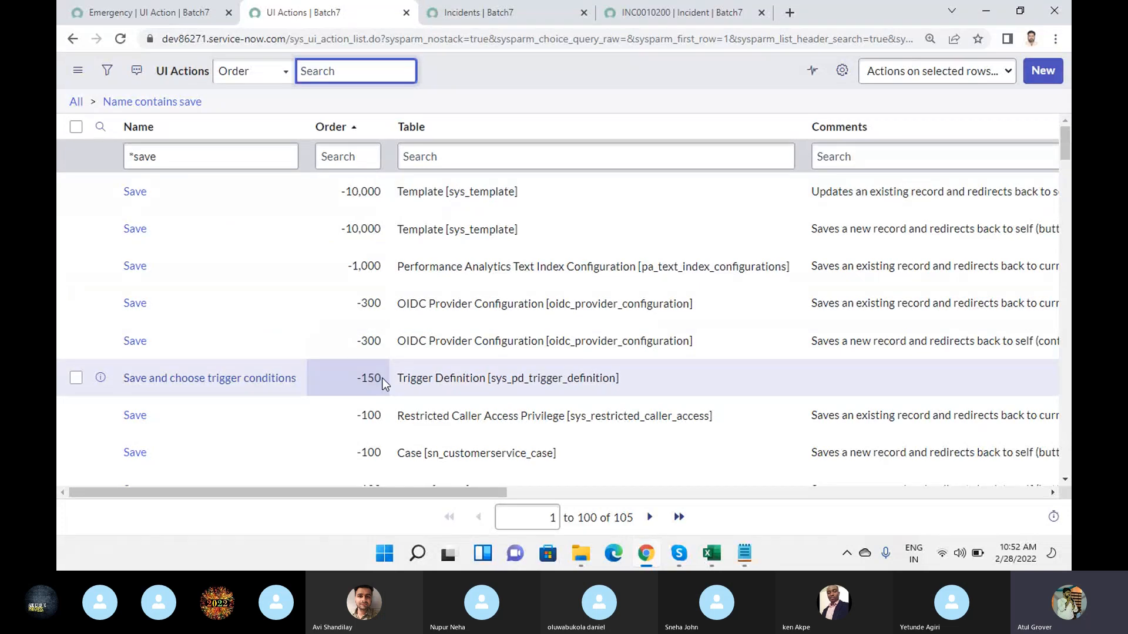
- Examine the Order values of the Save UI actions across their tables, and check the Skype call before returning to the list
scroll(382, 379, "down", 3)
scroll(380, 292, "down", 10)
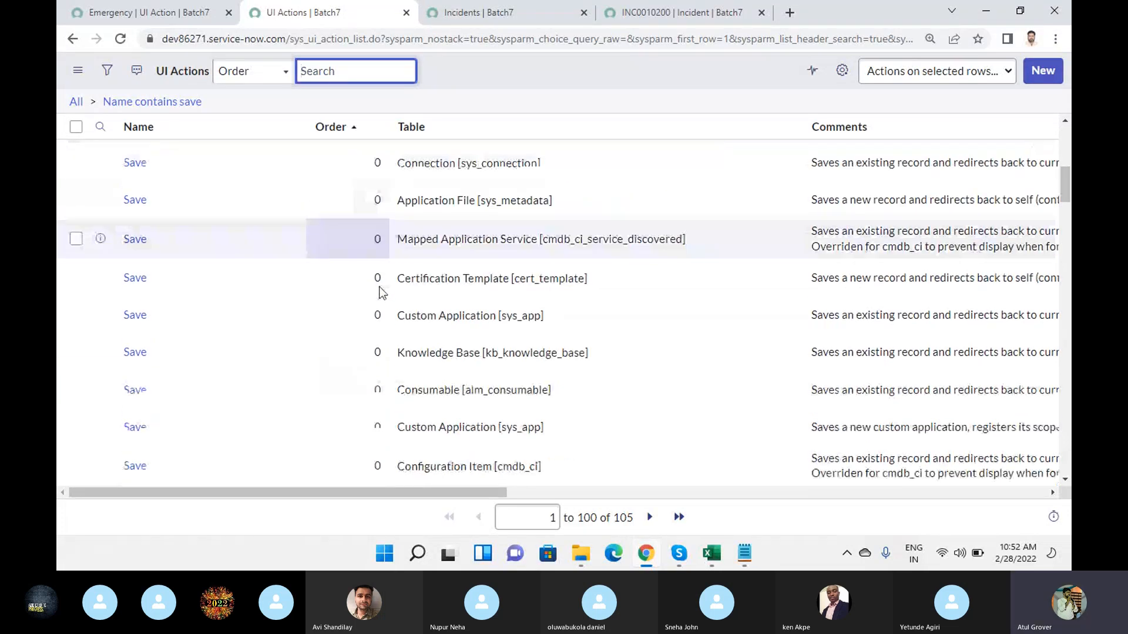
scroll(379, 305, "down", 10)
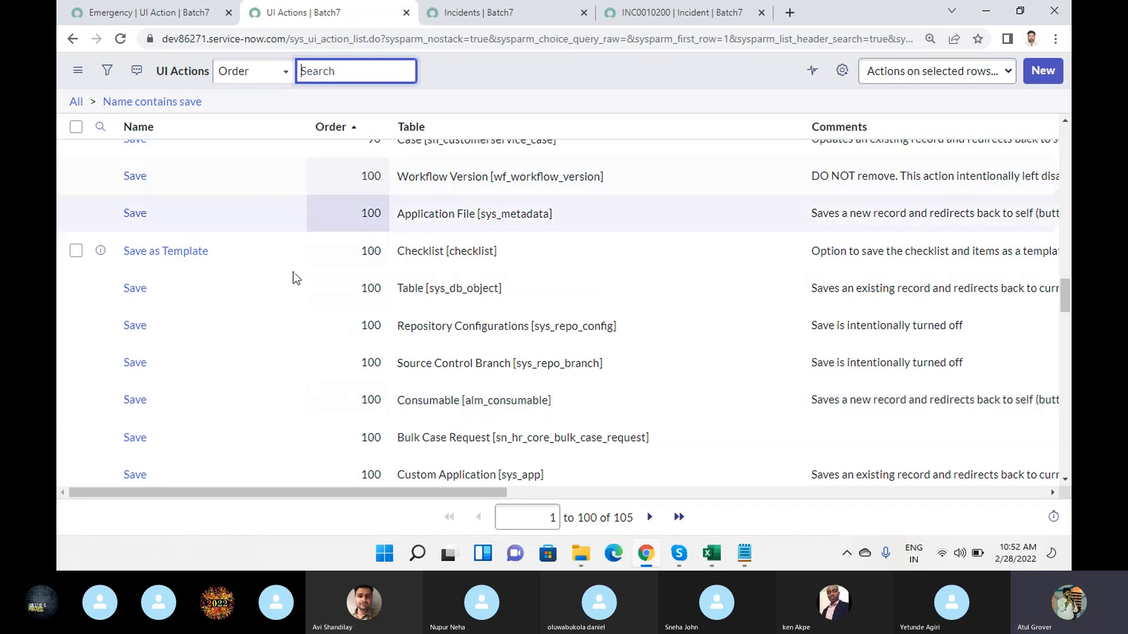
scroll(324, 290, "down", 15)
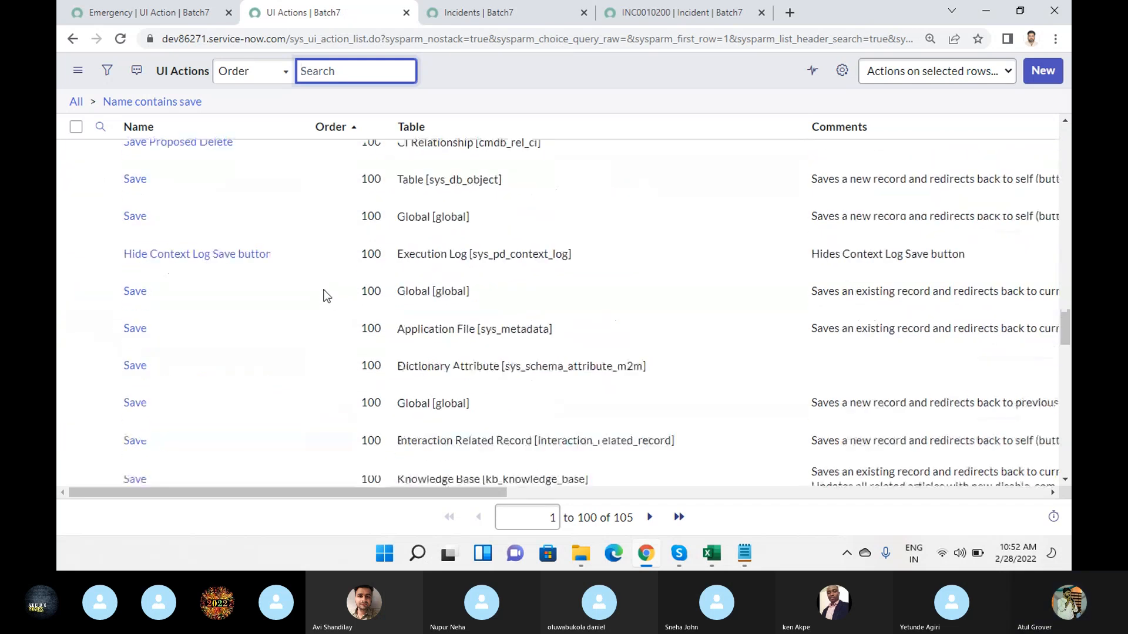
scroll(323, 290, "down", 10)
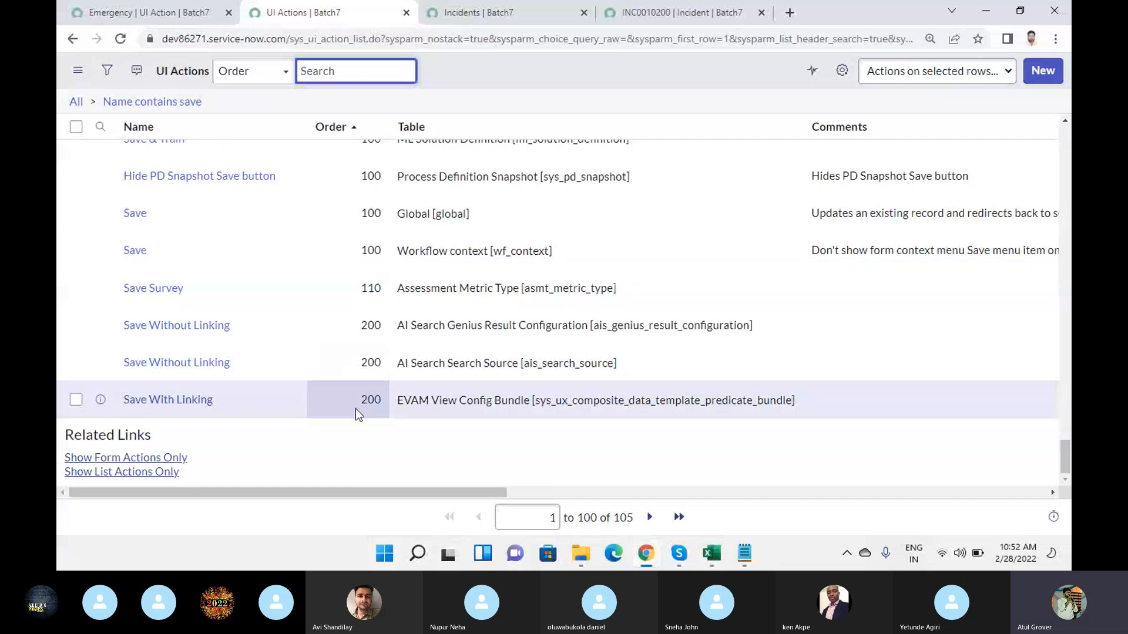
scroll(355, 408, "up", 20)
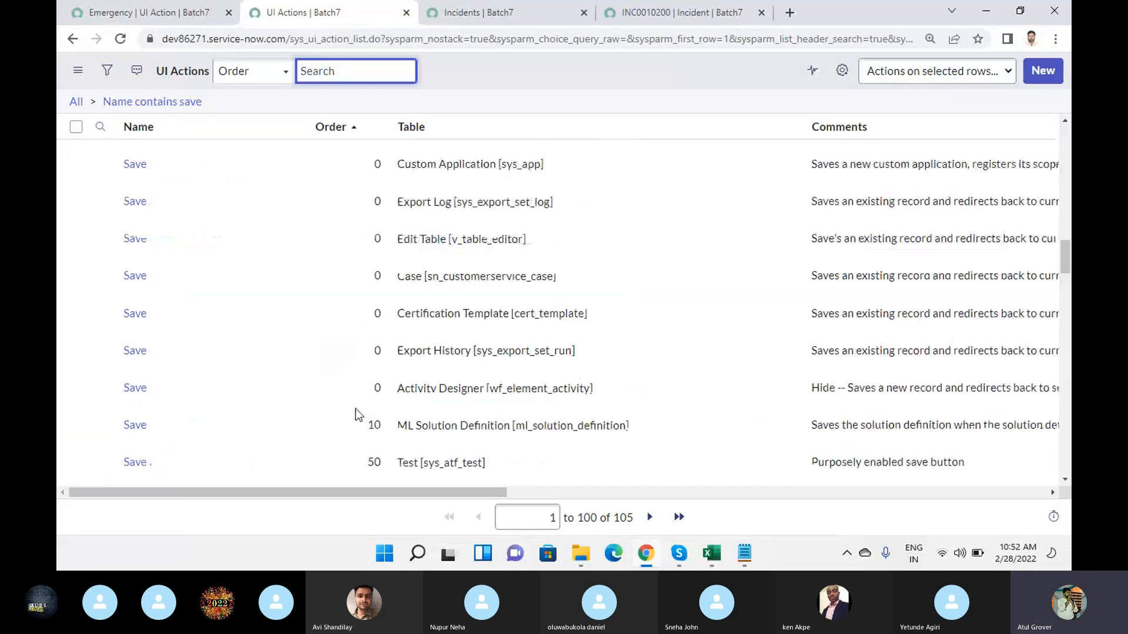
scroll(355, 408, "up", 5)
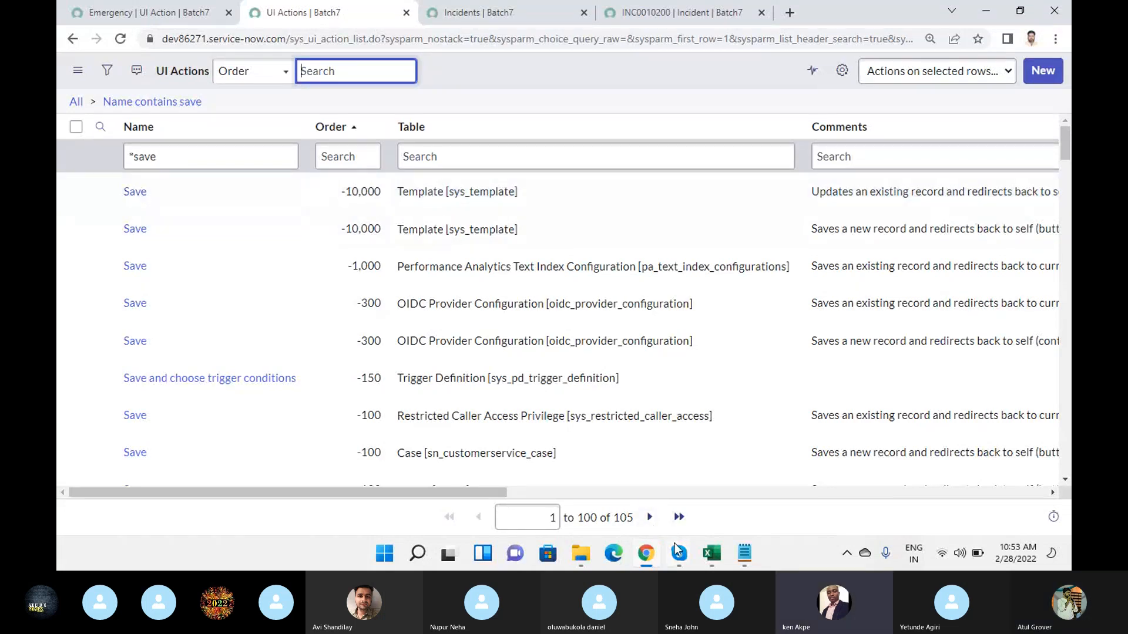
mouse_move(678, 553)
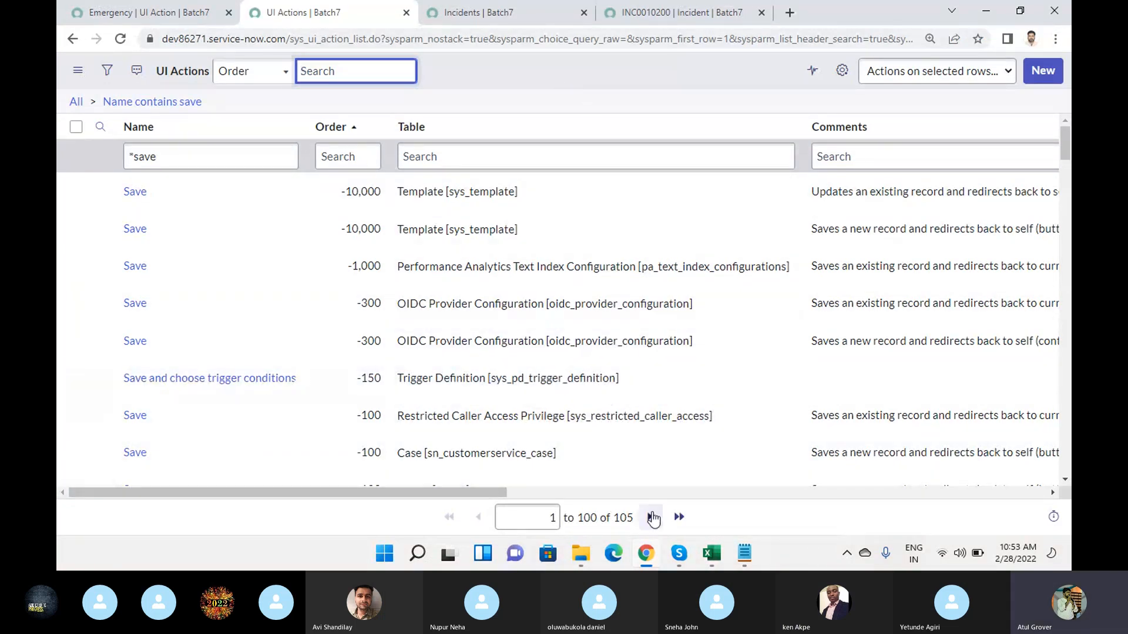
left_click(572, 446)
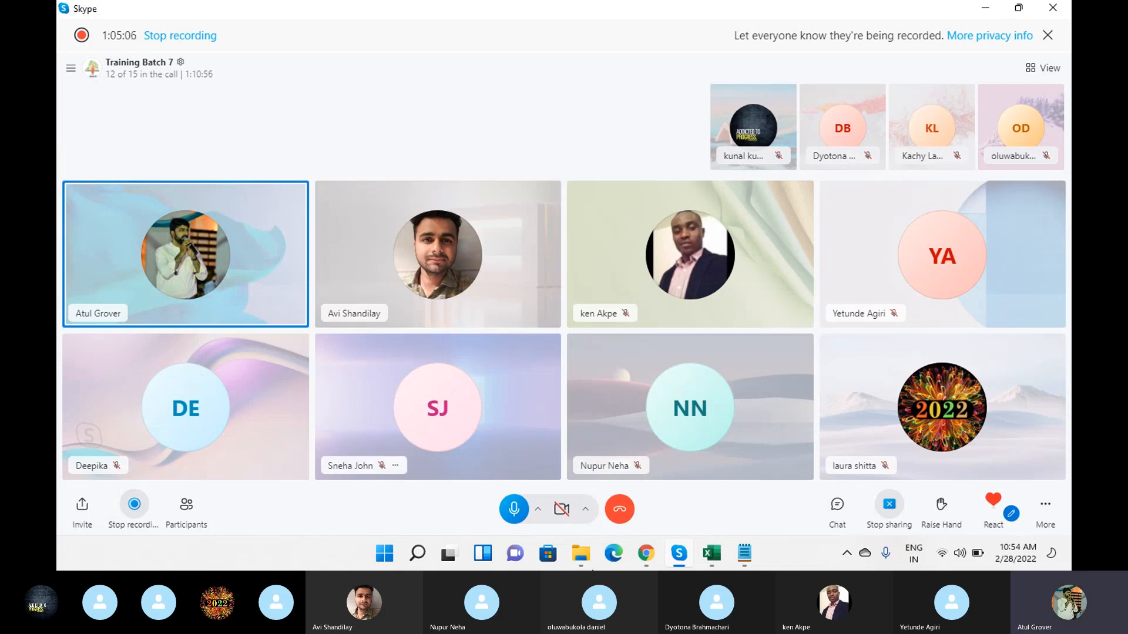
left_click(656, 554)
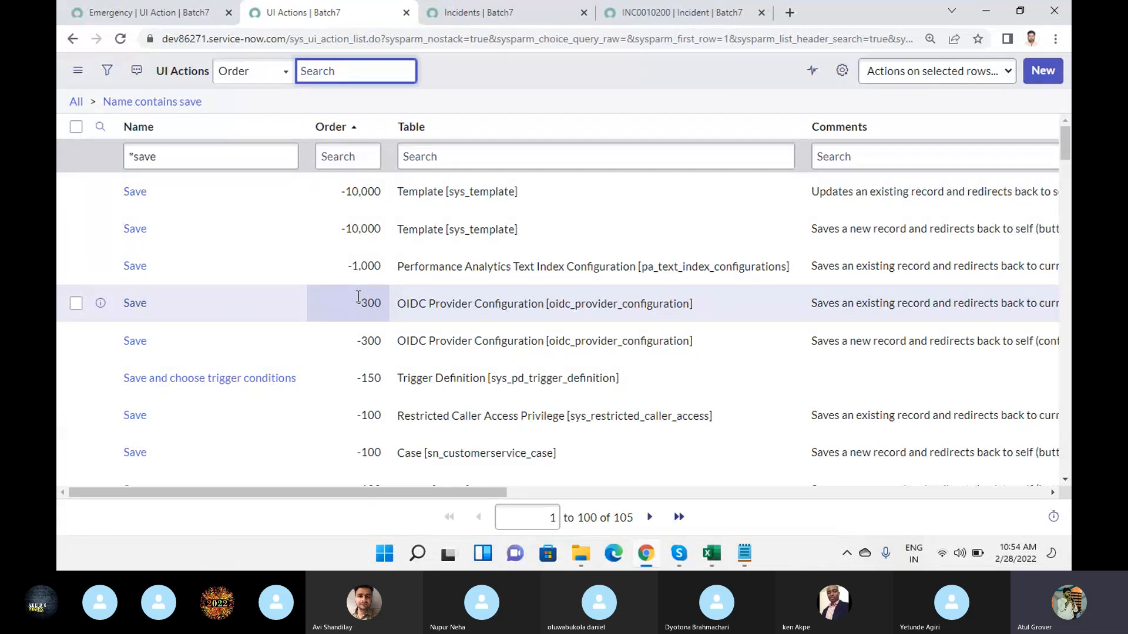
- Filter the UI Actions list to tables containing "incident" and clear the "save" name filter
scroll(358, 297, "down", 9)
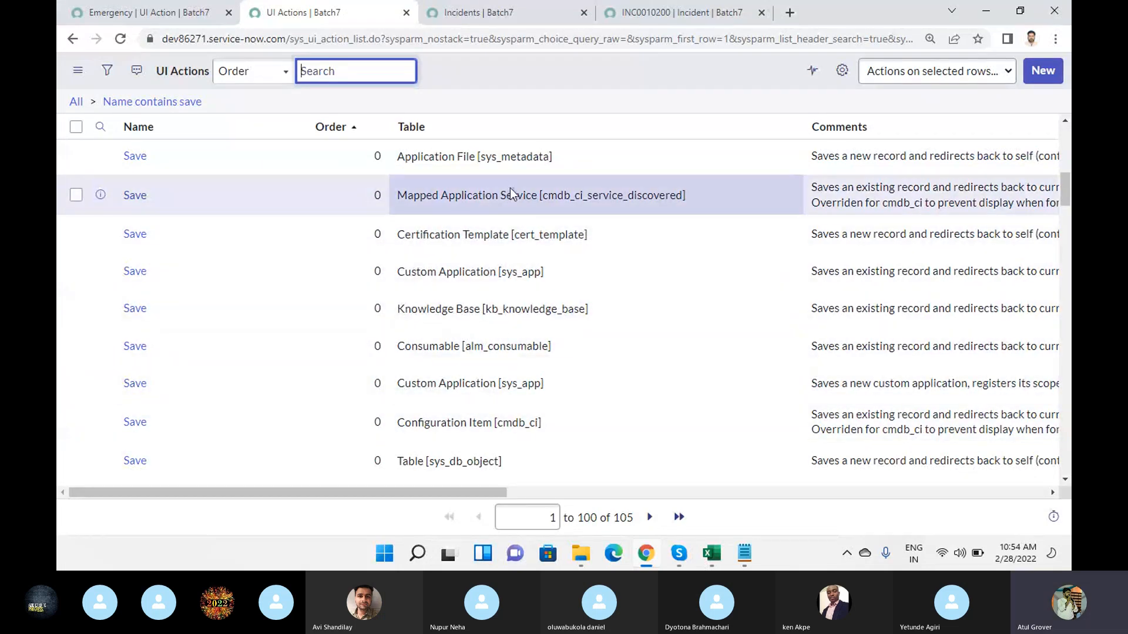
scroll(510, 193, "down", 3)
scroll(510, 188, "up", 10)
left_click(480, 154)
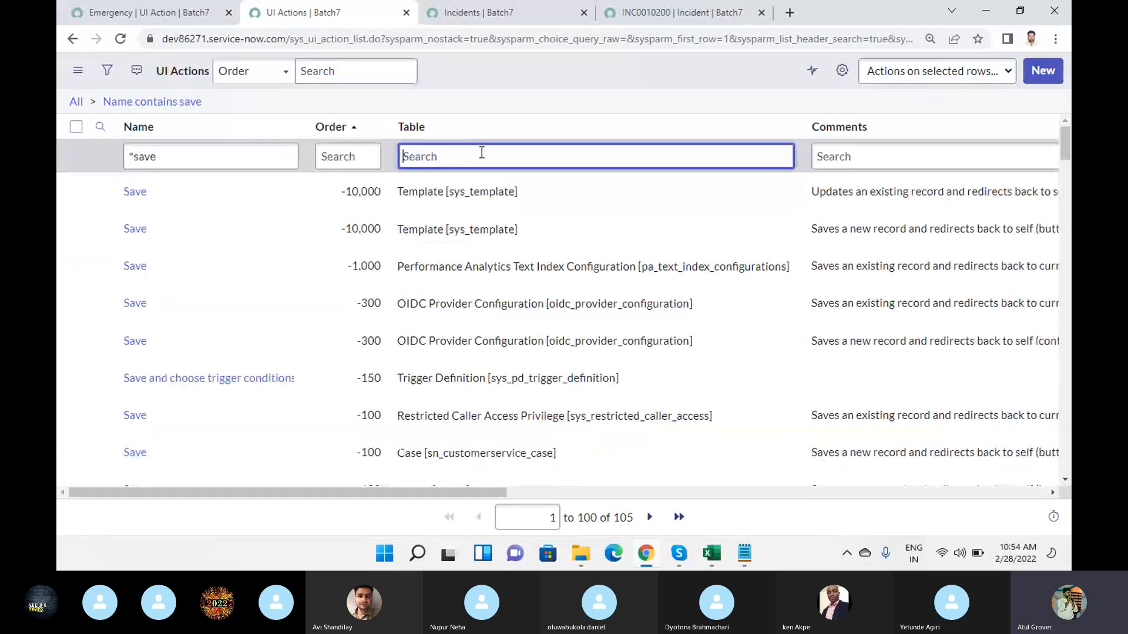
type("*incident")
key("Return")
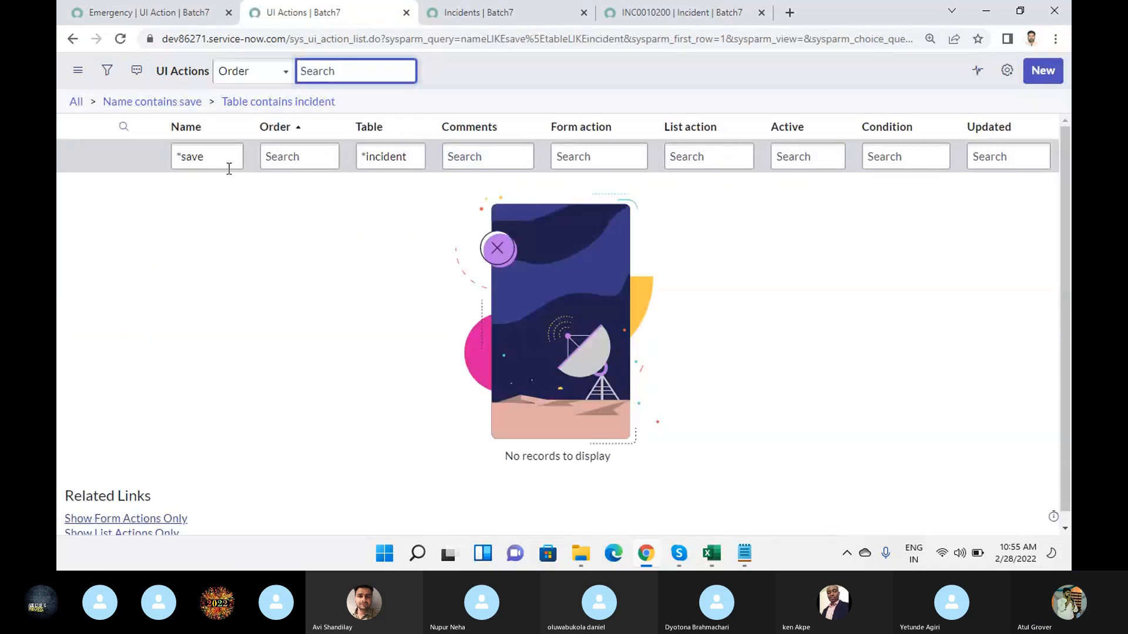
left_click_drag(205, 155, 195, 154)
key("BackSpace")
key("BackSpace")
key("BackSpace")
key("BackSpace")
key("Return")
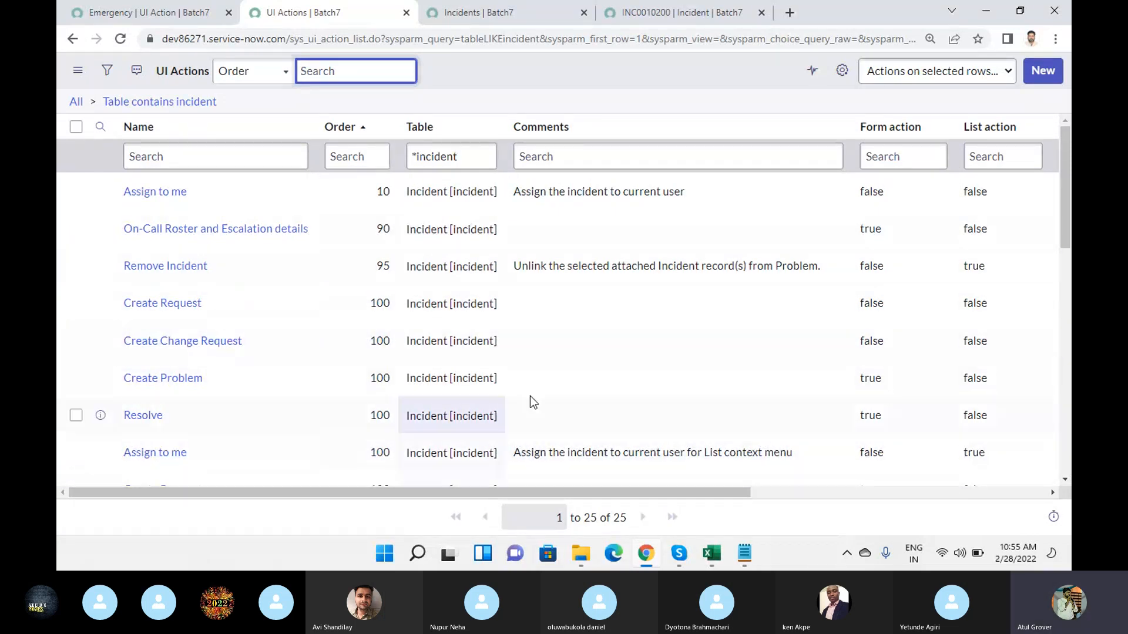
- Compare the listed Incident UI actions with the related-list buttons and form context actions on incident INC0010200
scroll(486, 447, "down", 5)
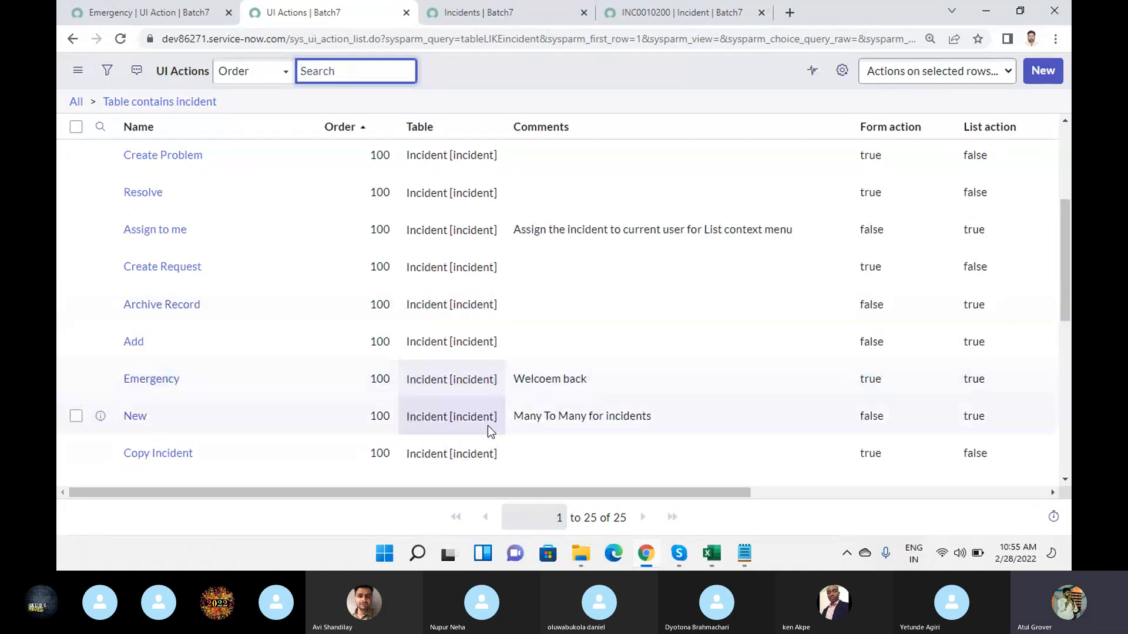
scroll(474, 285, "down", 5)
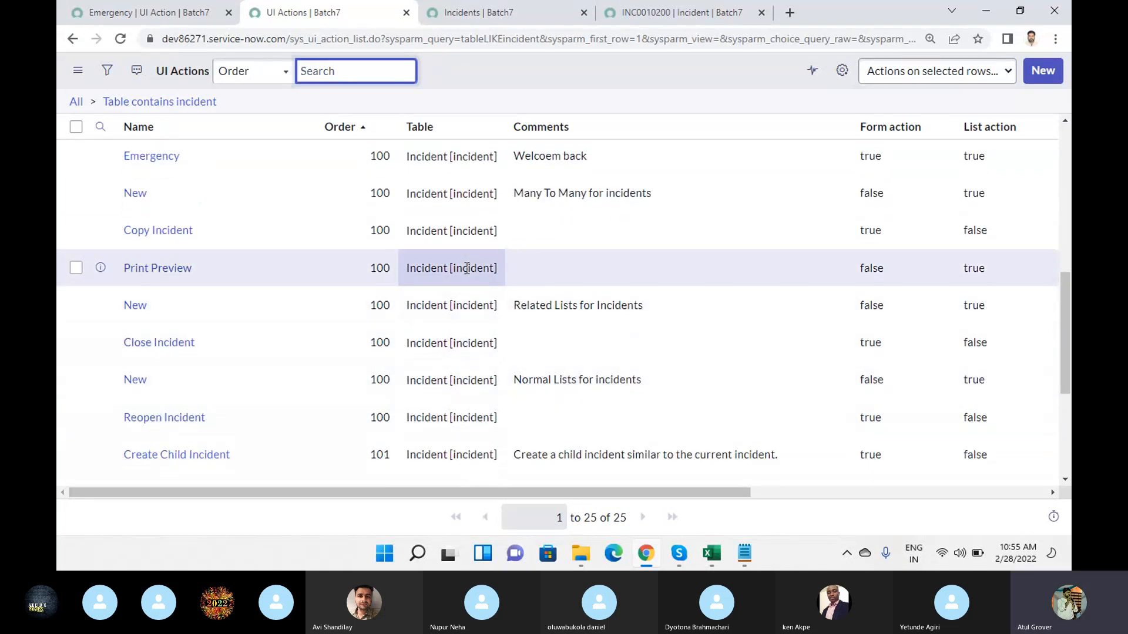
scroll(463, 402, "up", 3)
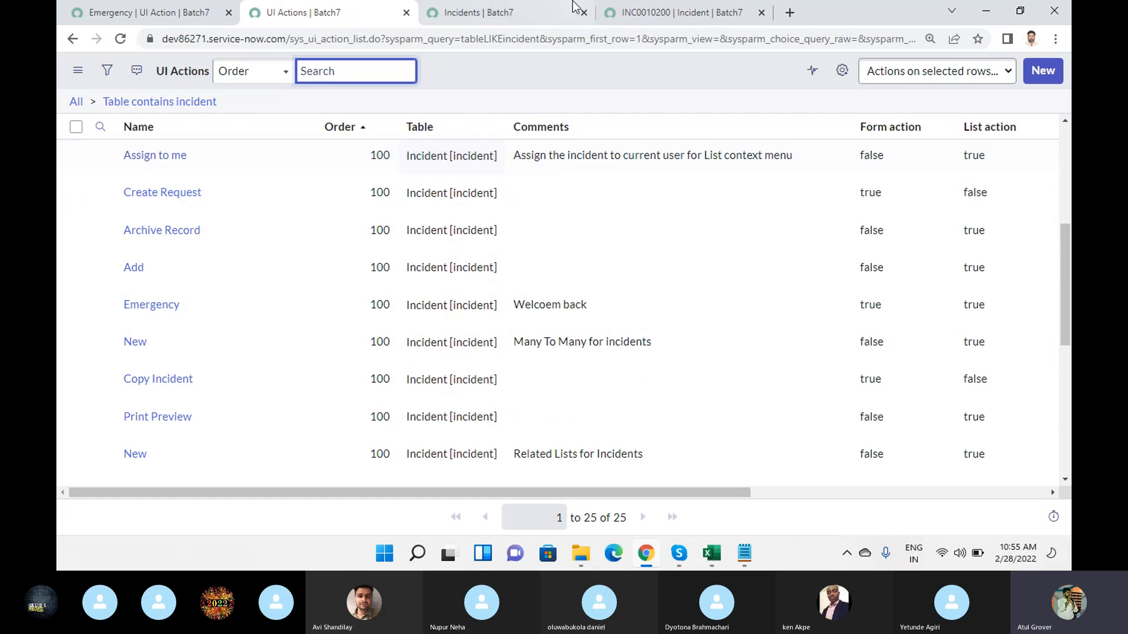
left_click(687, 12)
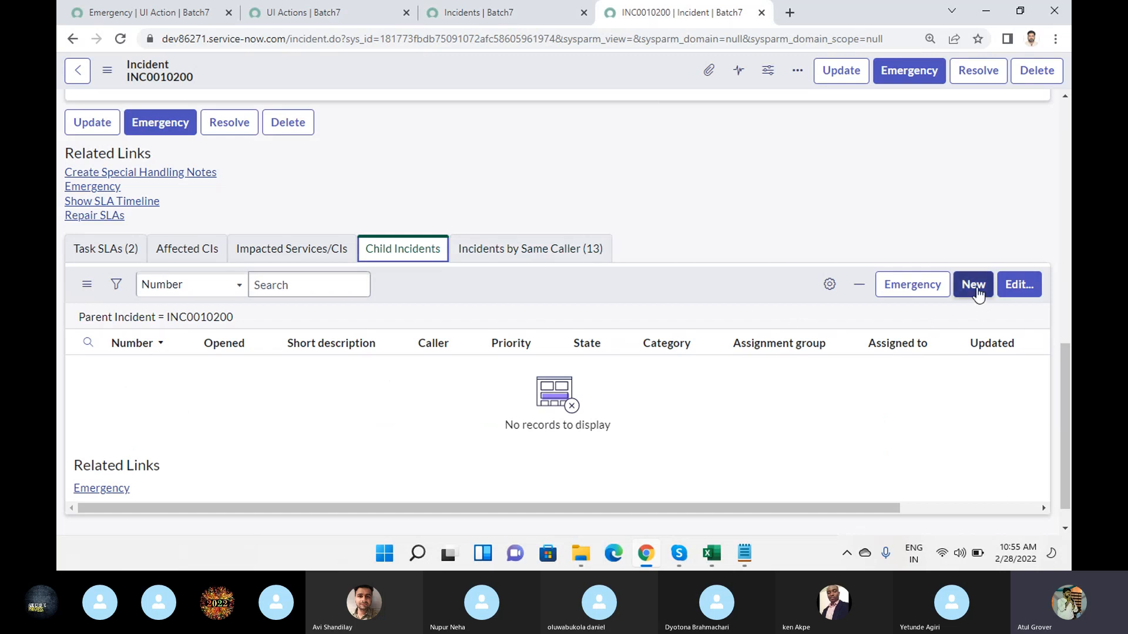
left_click(529, 249)
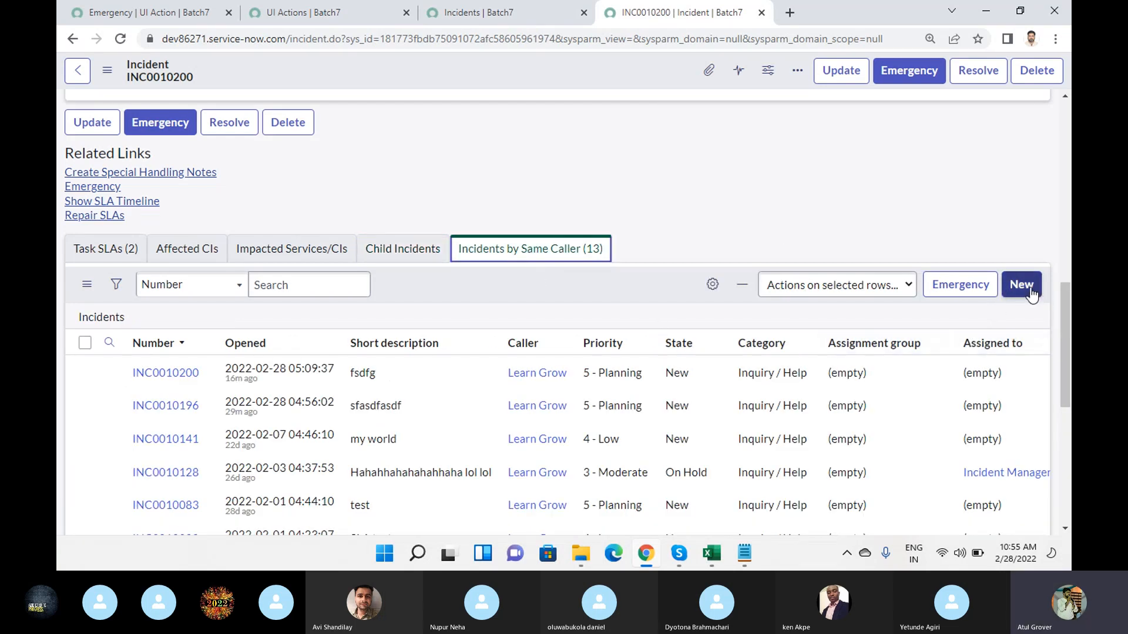
left_click(290, 249)
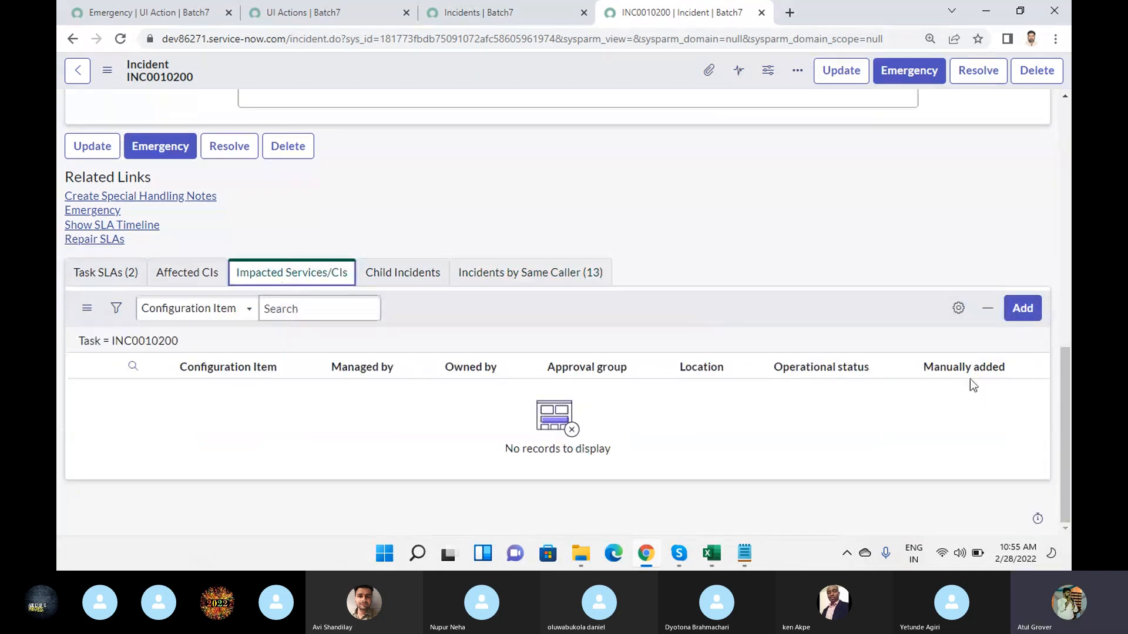
left_click(106, 272)
scroll(637, 320, "up", 10)
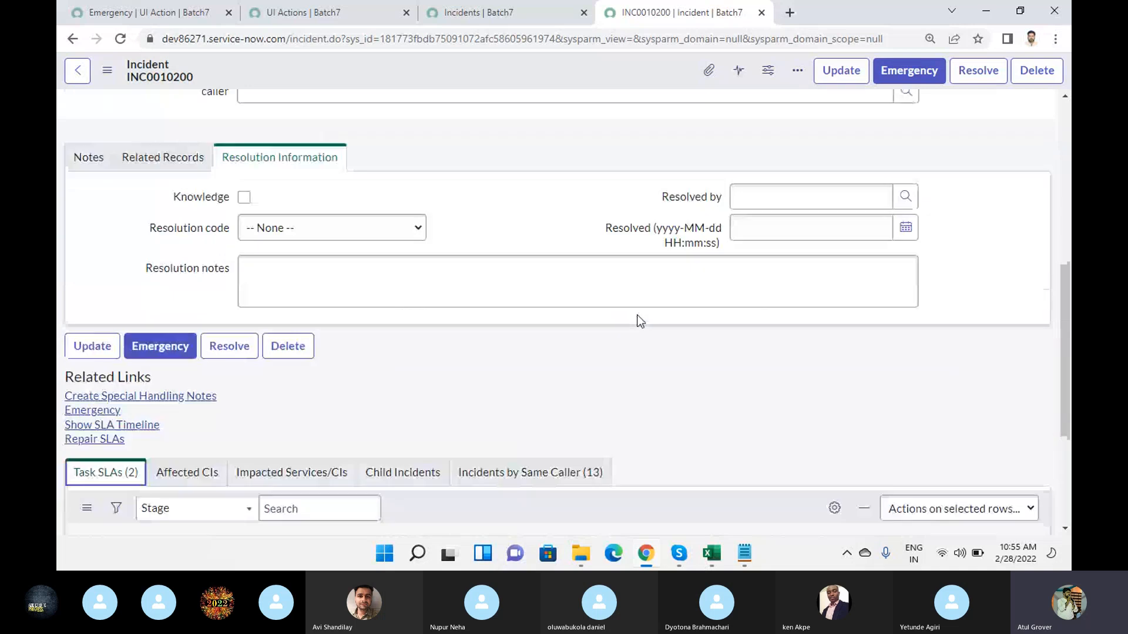
right_click(548, 66)
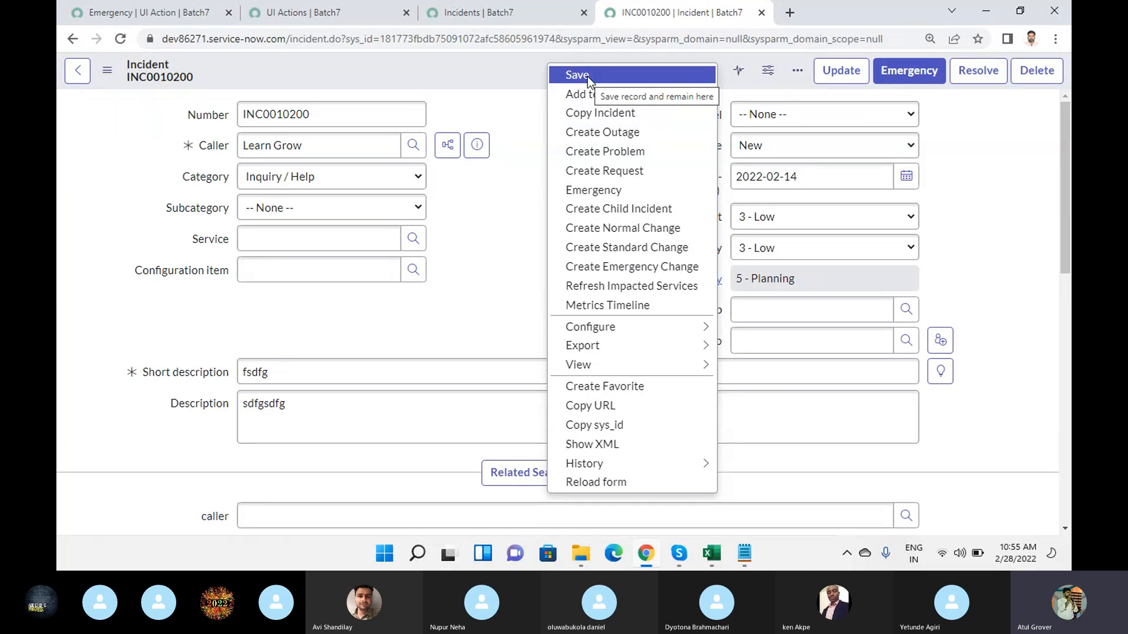
- Review the Order values of the Incident UI actions from the Emergency form and the list, and switch to the Skype call
left_click(147, 12)
left_click(293, 12)
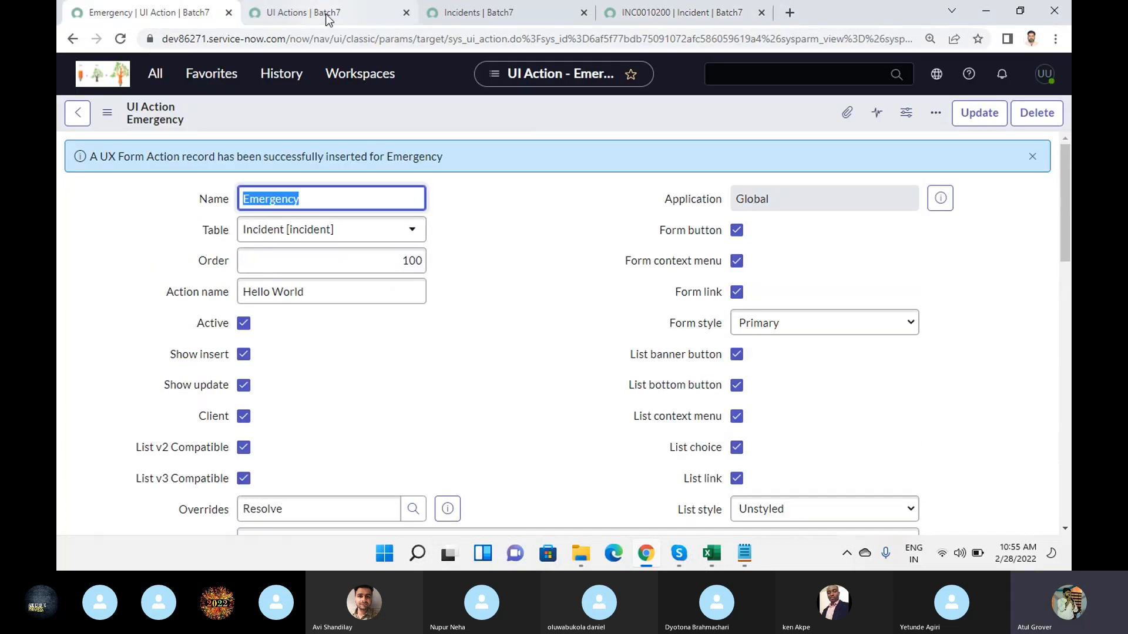
scroll(364, 194, "up", 3)
scroll(364, 206, "up", 3)
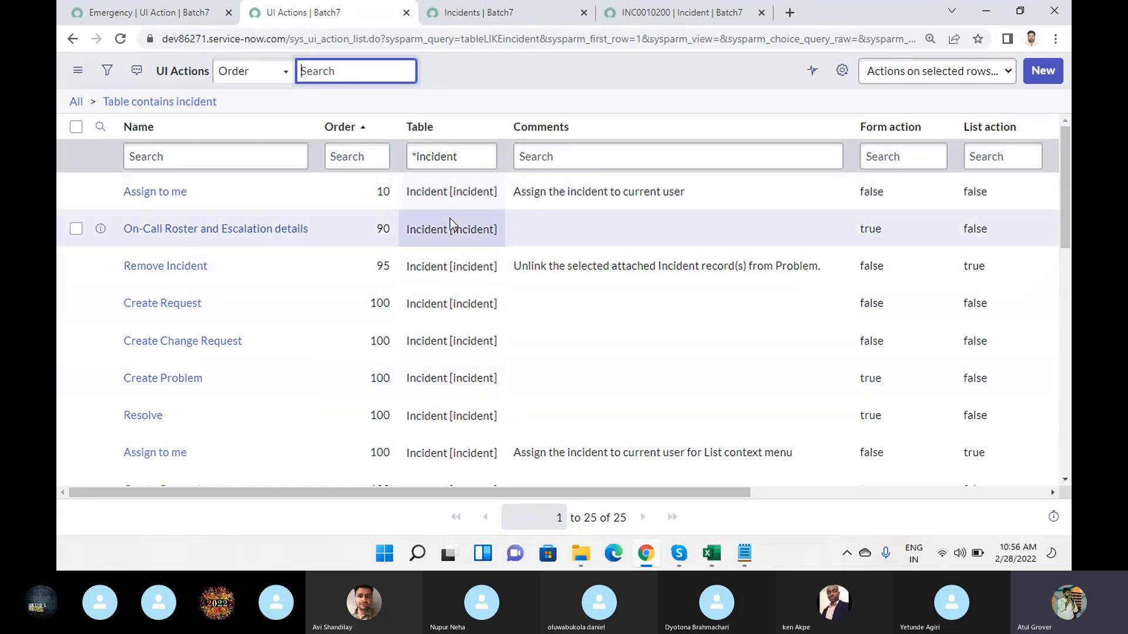
scroll(339, 189, "down", 3)
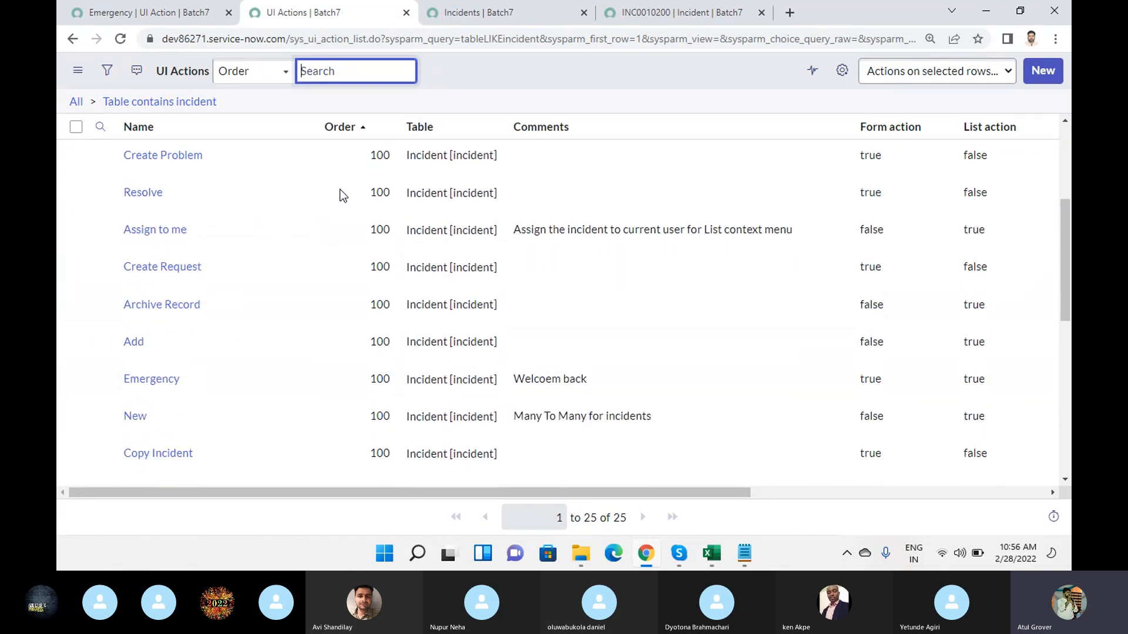
scroll(340, 189, "down", 3)
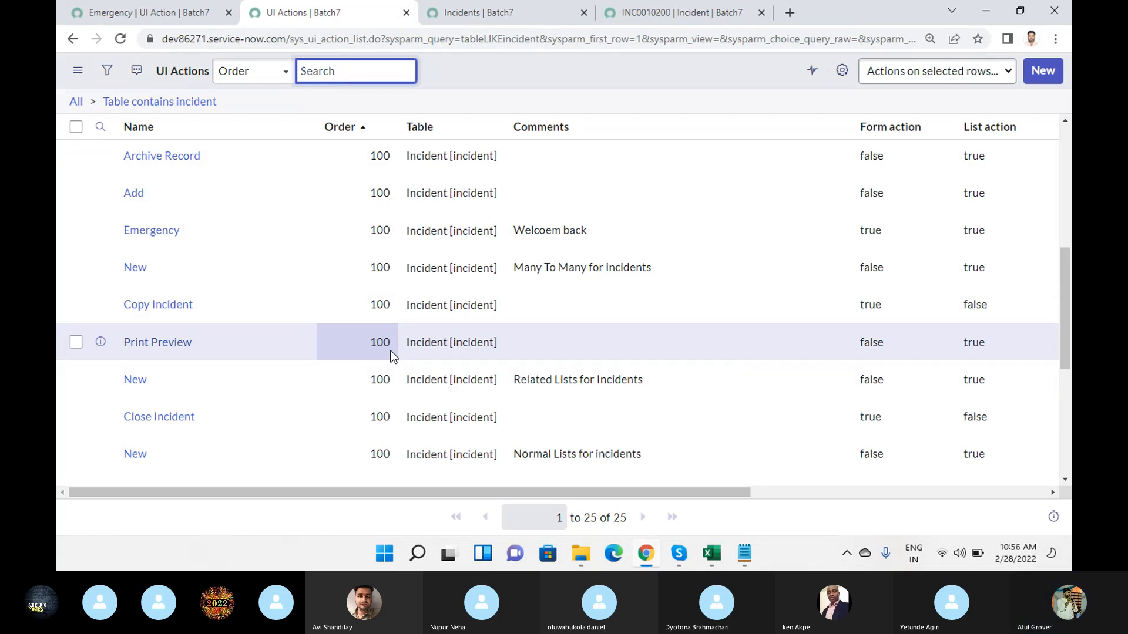
scroll(404, 218, "down", 5)
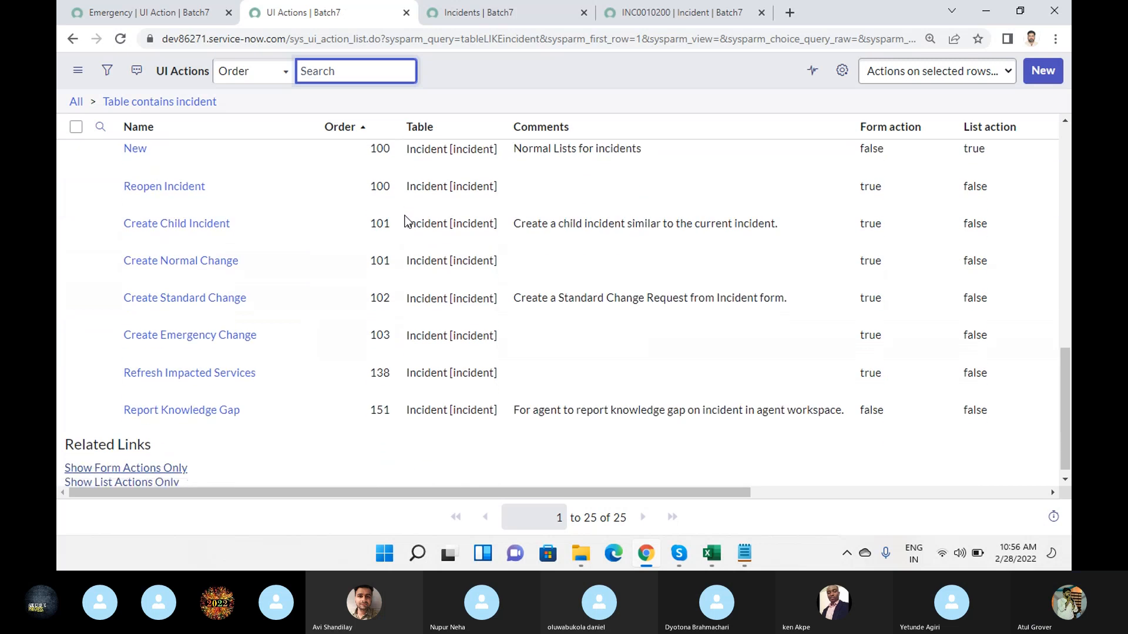
scroll(353, 411, "up", 10)
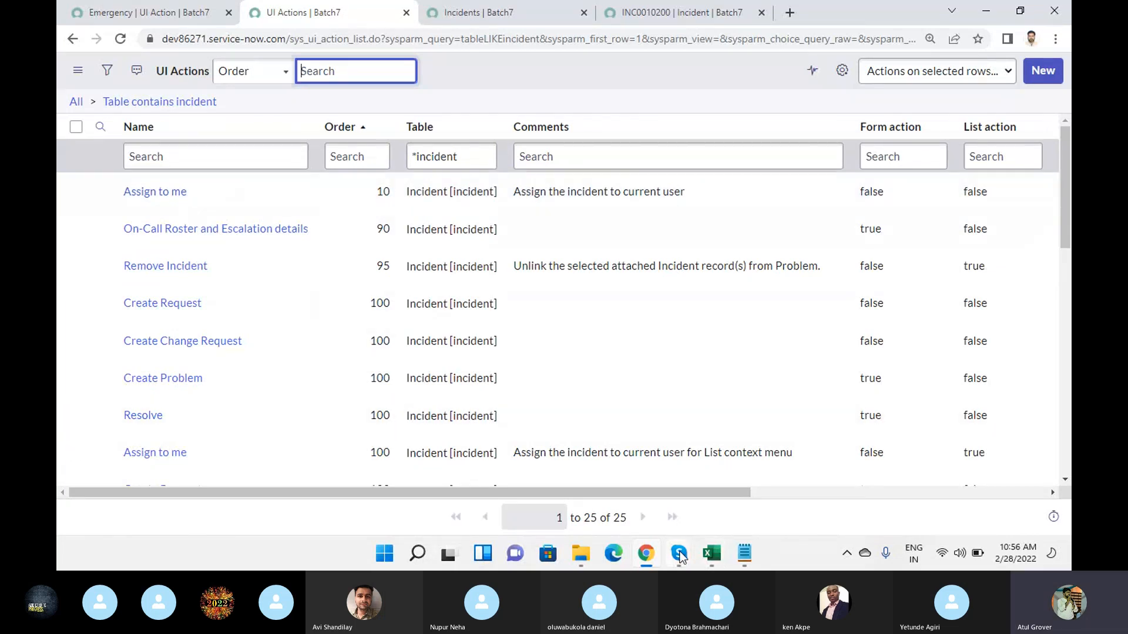
mouse_move(680, 557)
left_click(621, 463)
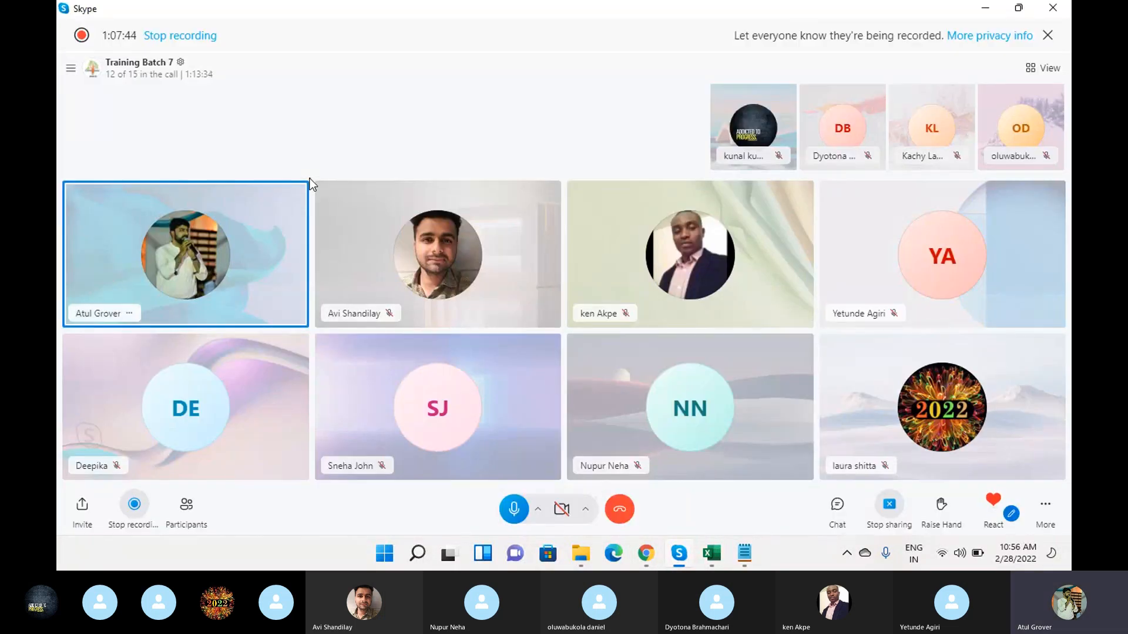